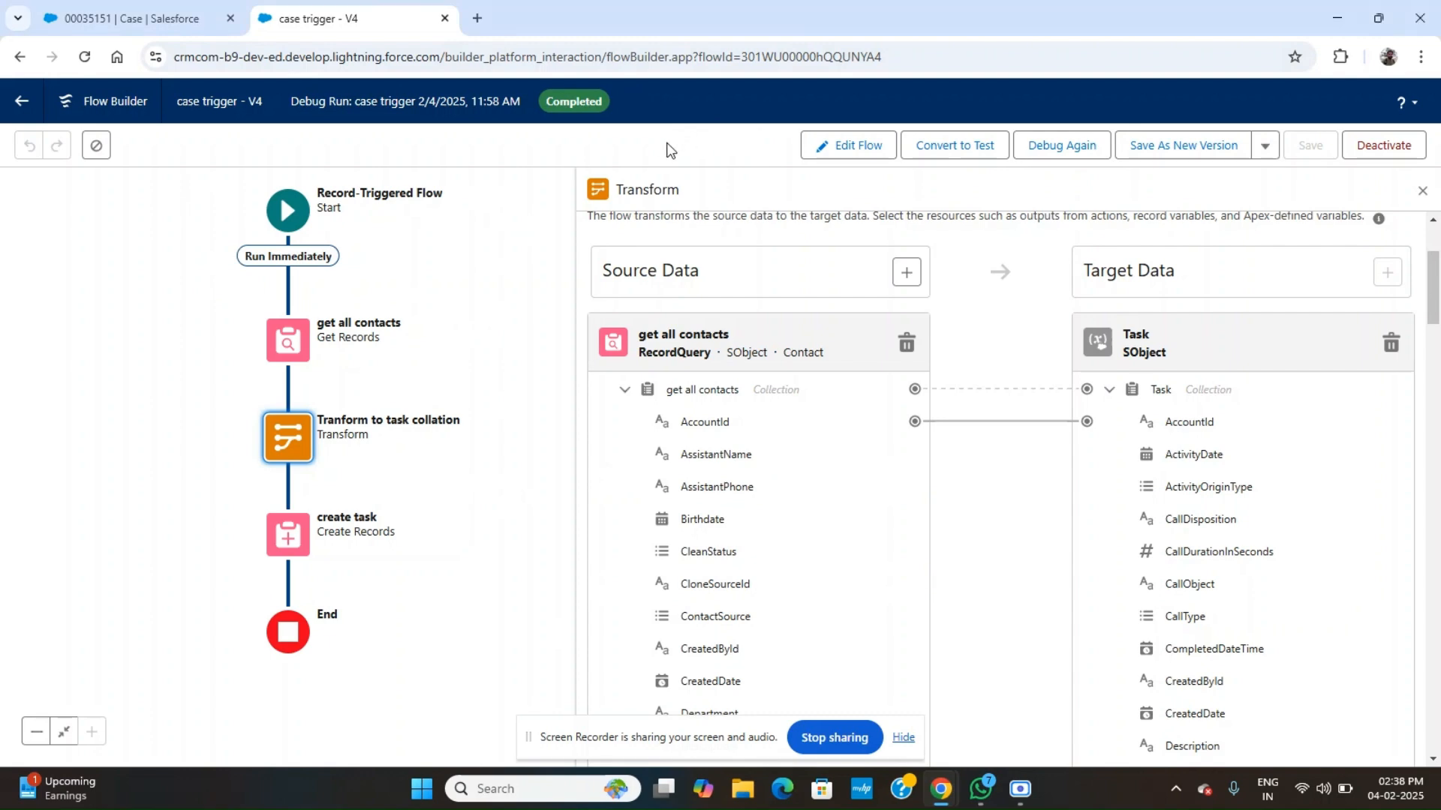
{"action": "left_click", "coordinate": [173, 10]}
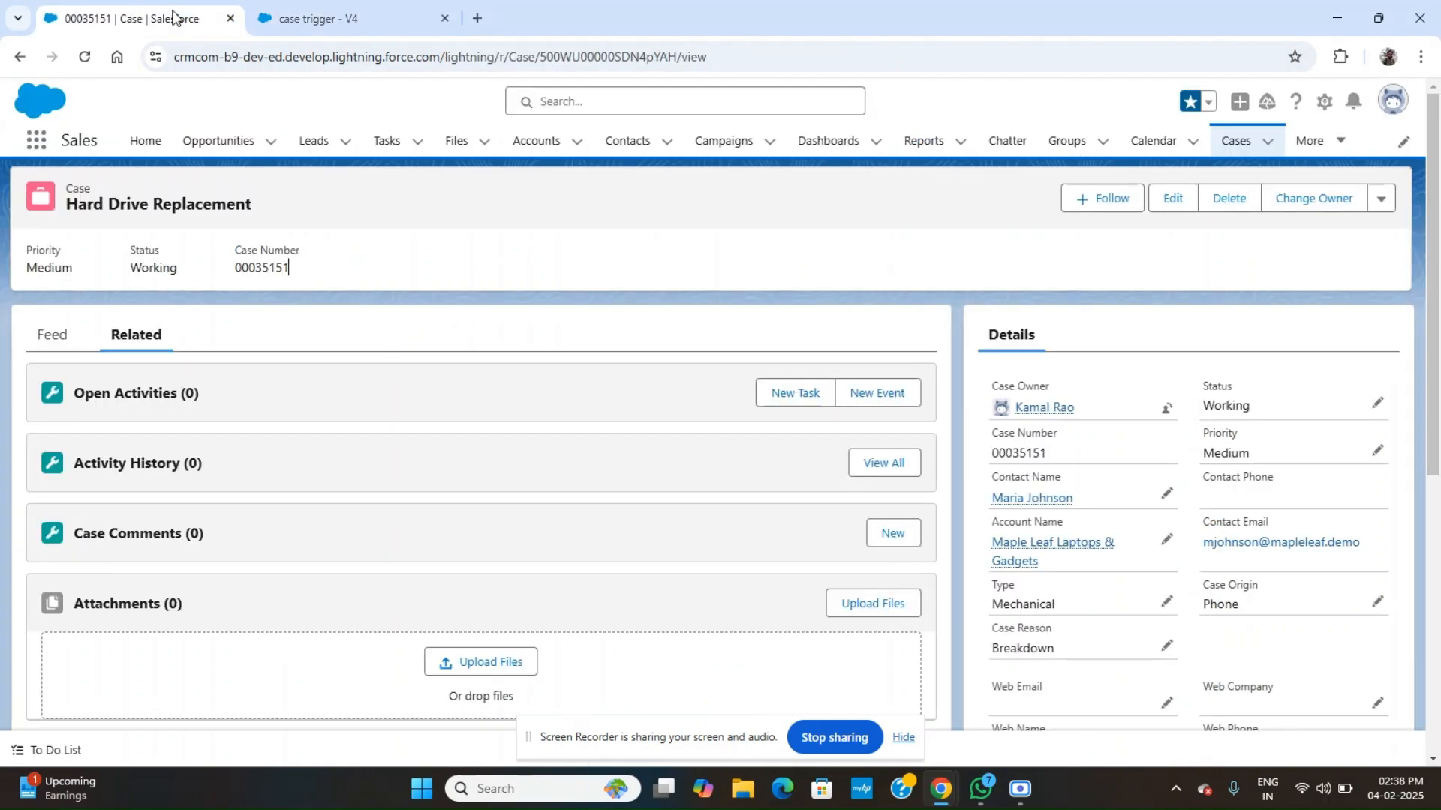
{"action": "left_click", "coordinate": [381, 7]}
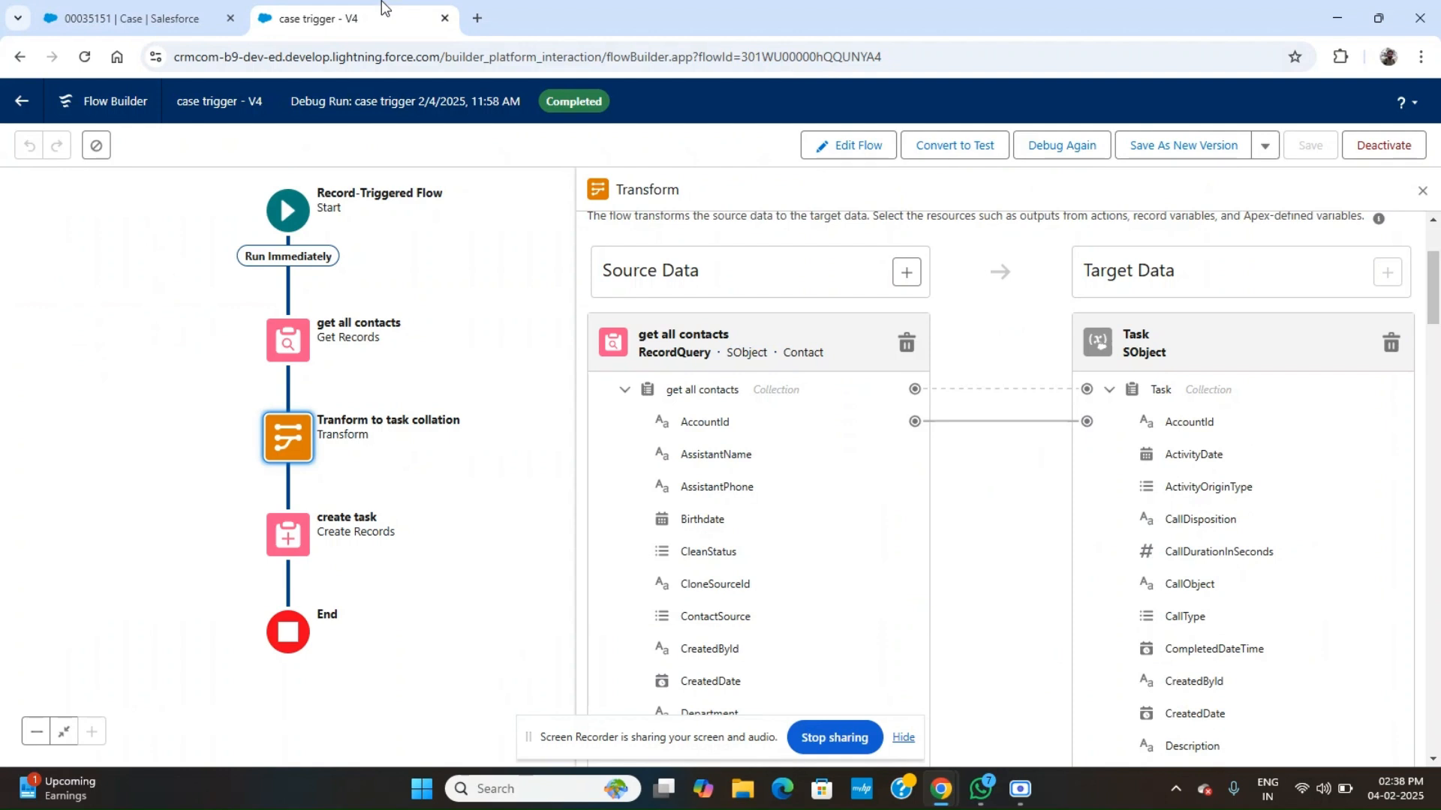
{"action": "left_click", "coordinate": [130, 8]}
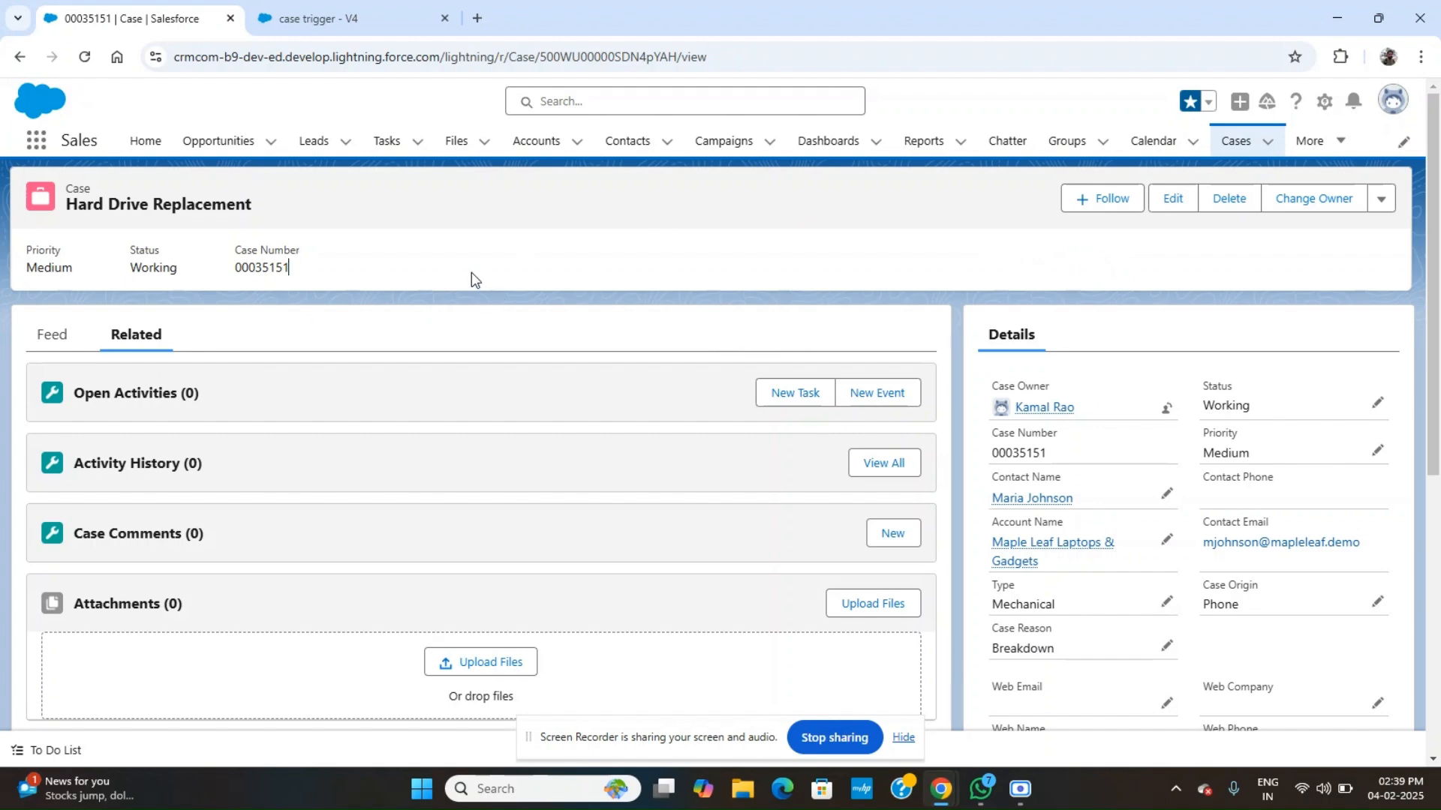
{"action": "left_click", "coordinate": [387, 4]}
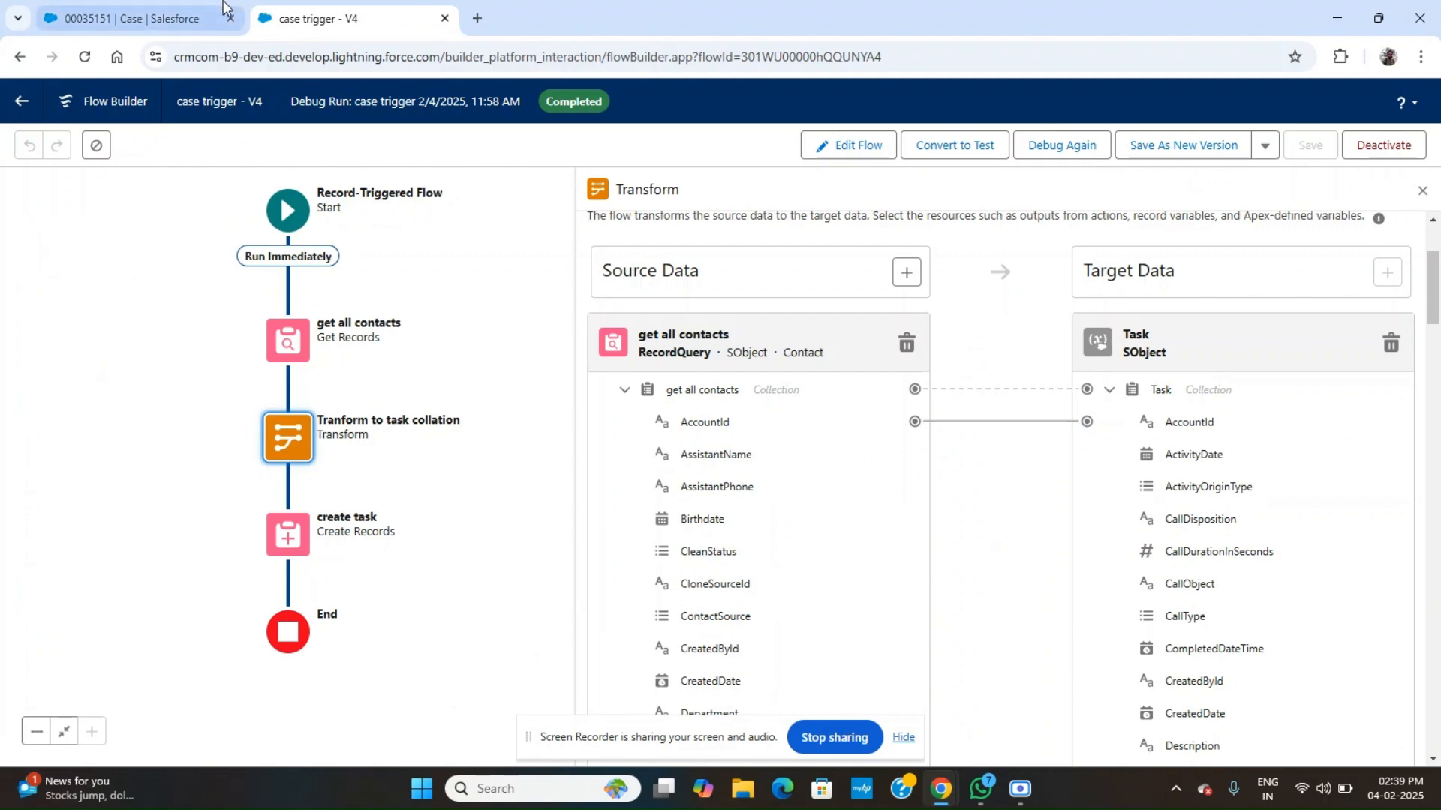
Try to open Setup from the case record and log back in with the account password.
{"action": "left_click", "coordinate": [188, 6]}
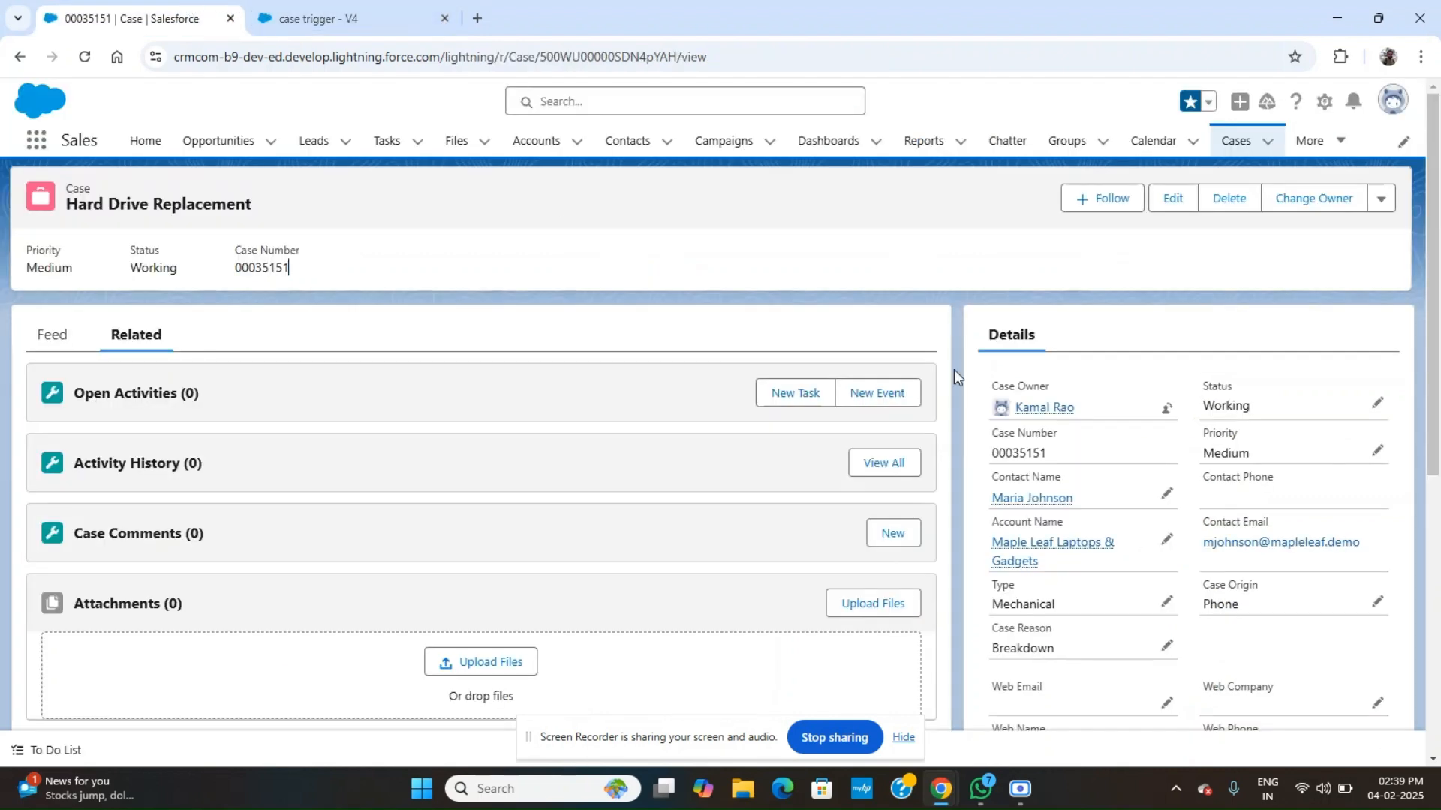
{"action": "left_click", "coordinate": [1325, 105]}
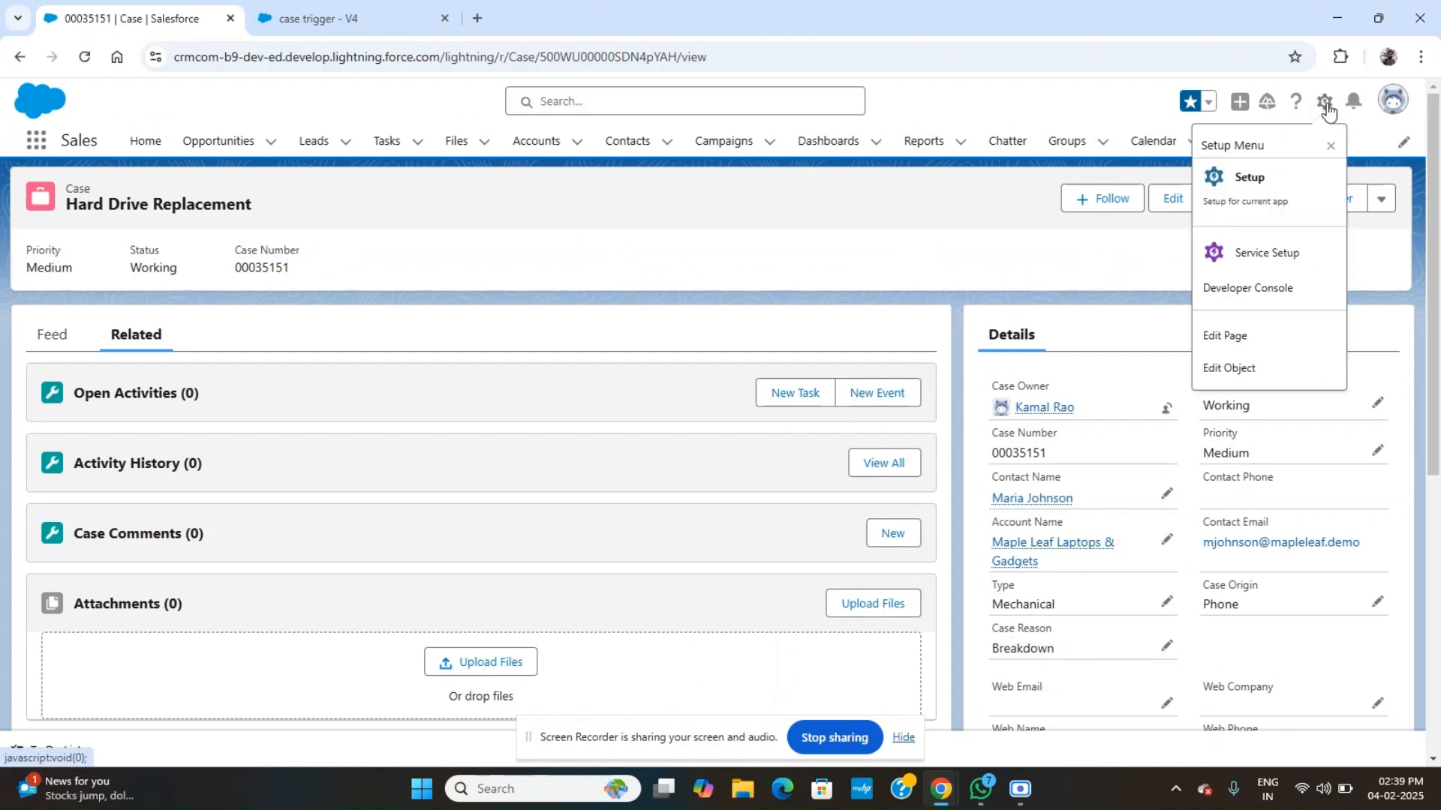
{"action": "left_click", "coordinate": [1326, 188]}
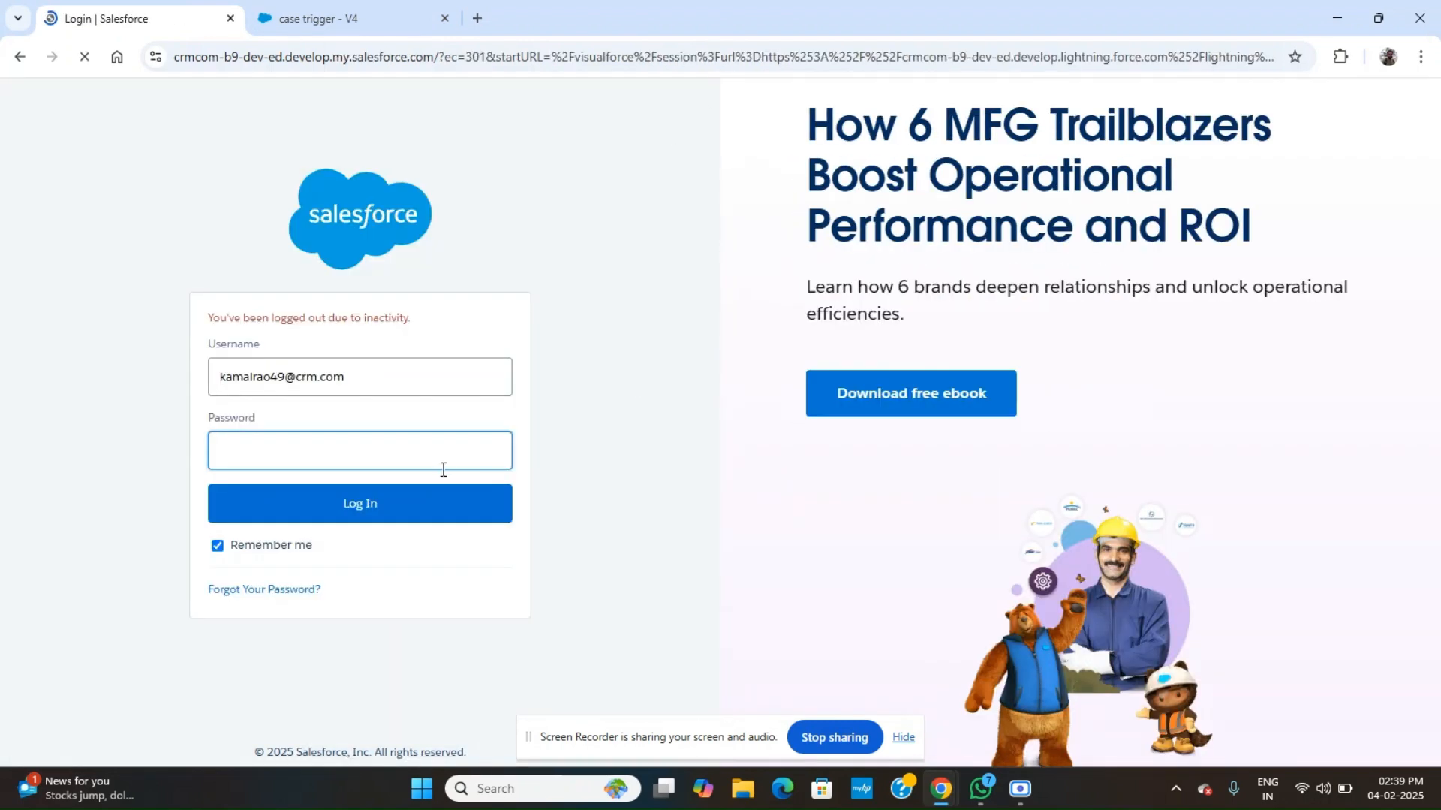
{"action": "left_click", "coordinate": [410, 455]}
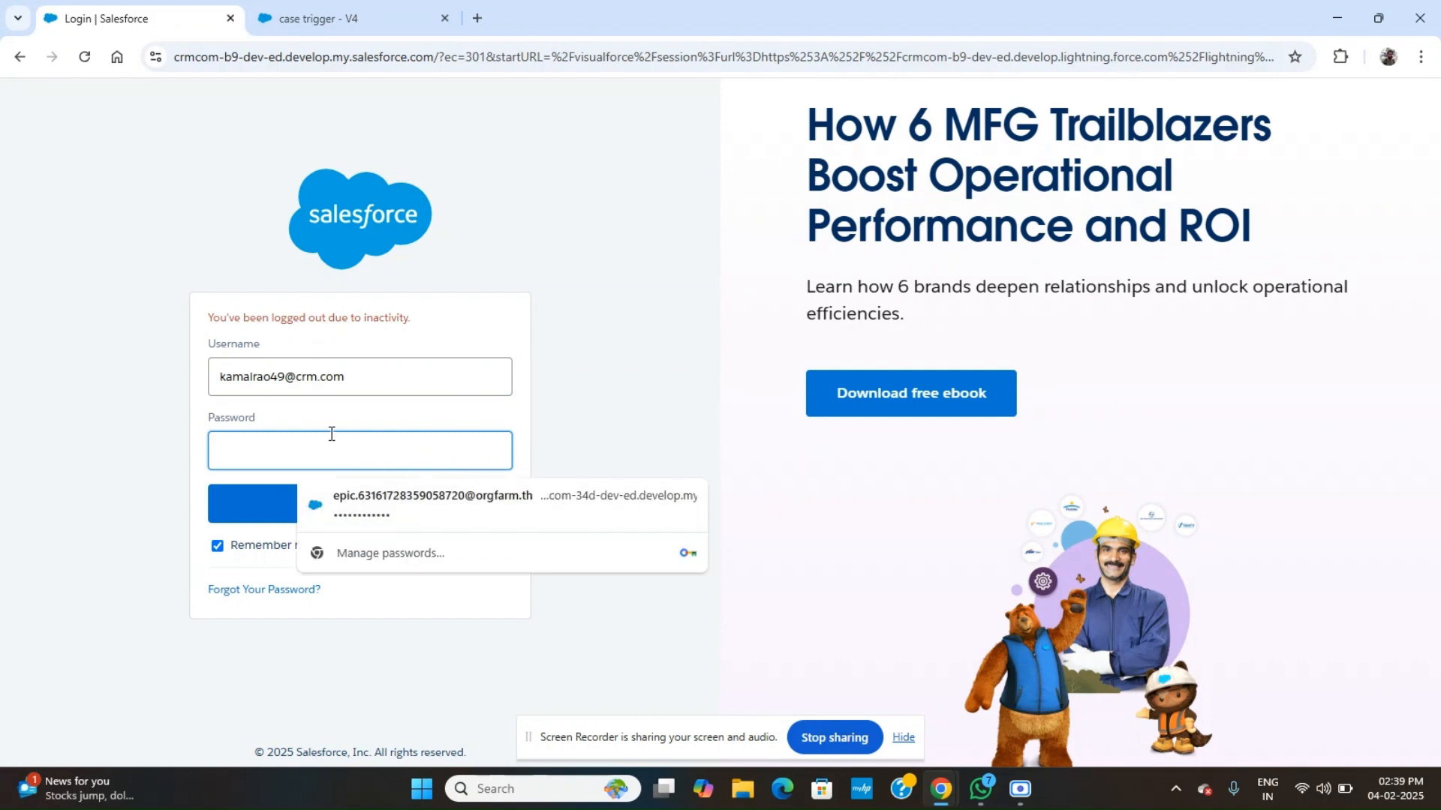
{"action": "type", "text": "***"}
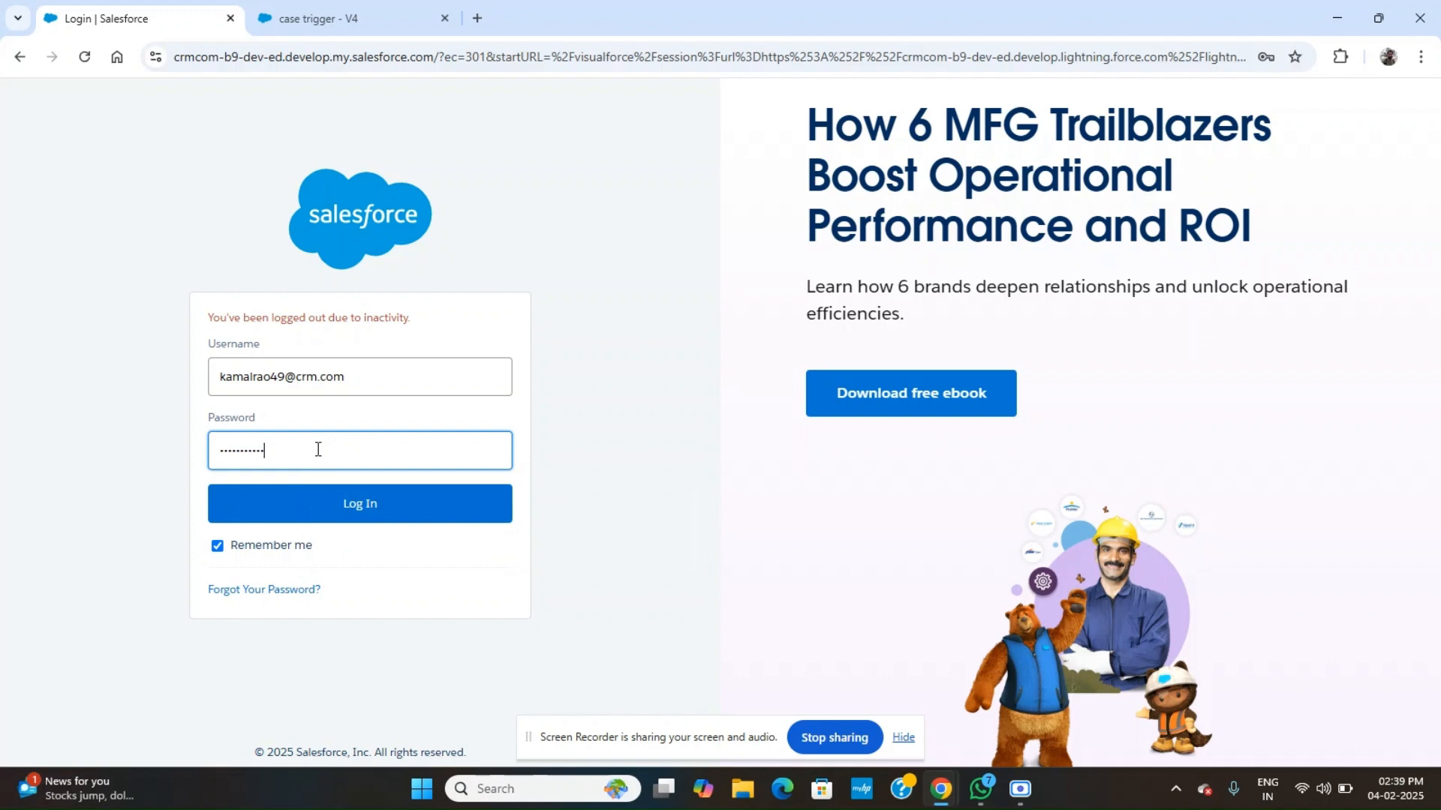
{"action": "key", "text": "Return"}
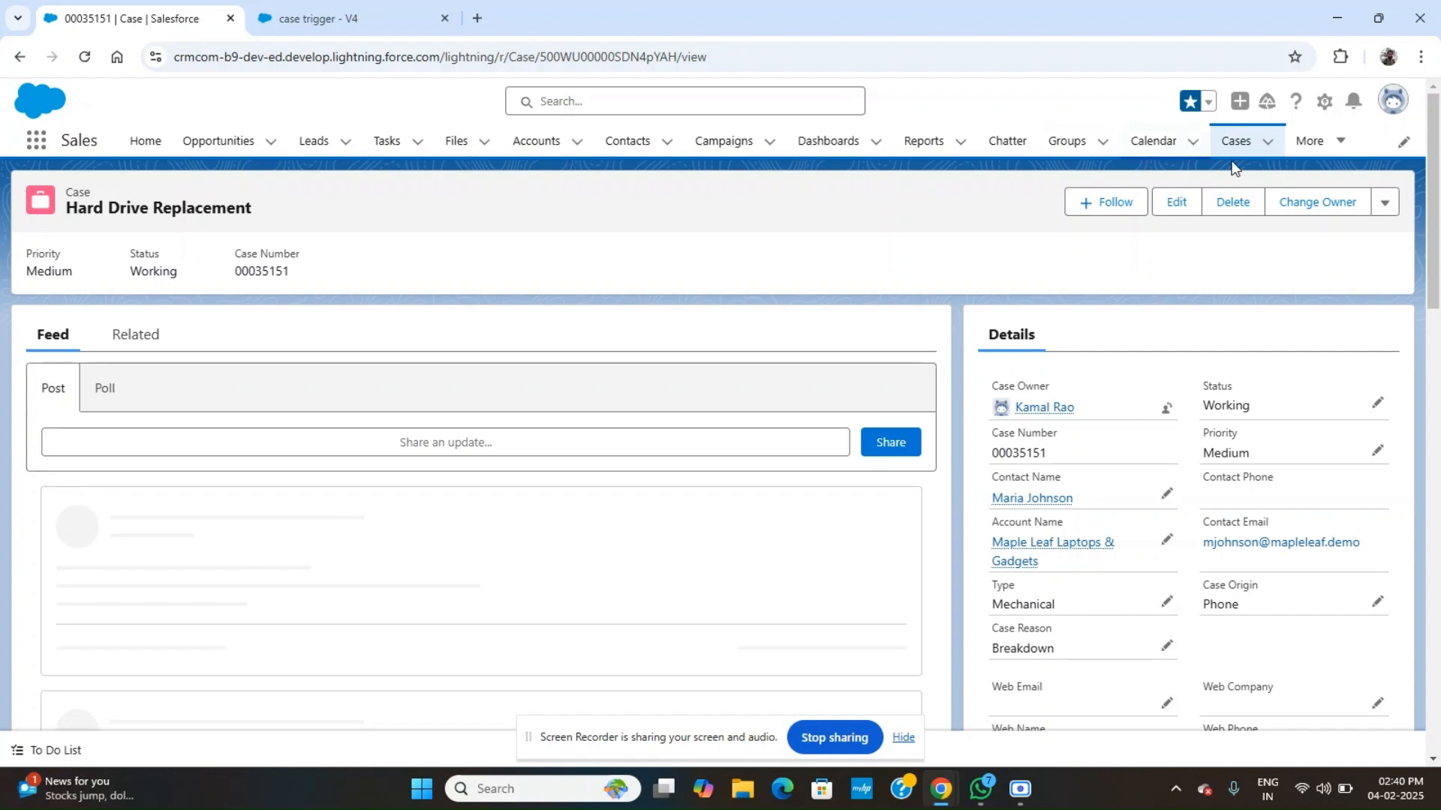
Open Setup for the current app in a new browser tab and switch to it.
{"action": "left_click", "coordinate": [1327, 103]}
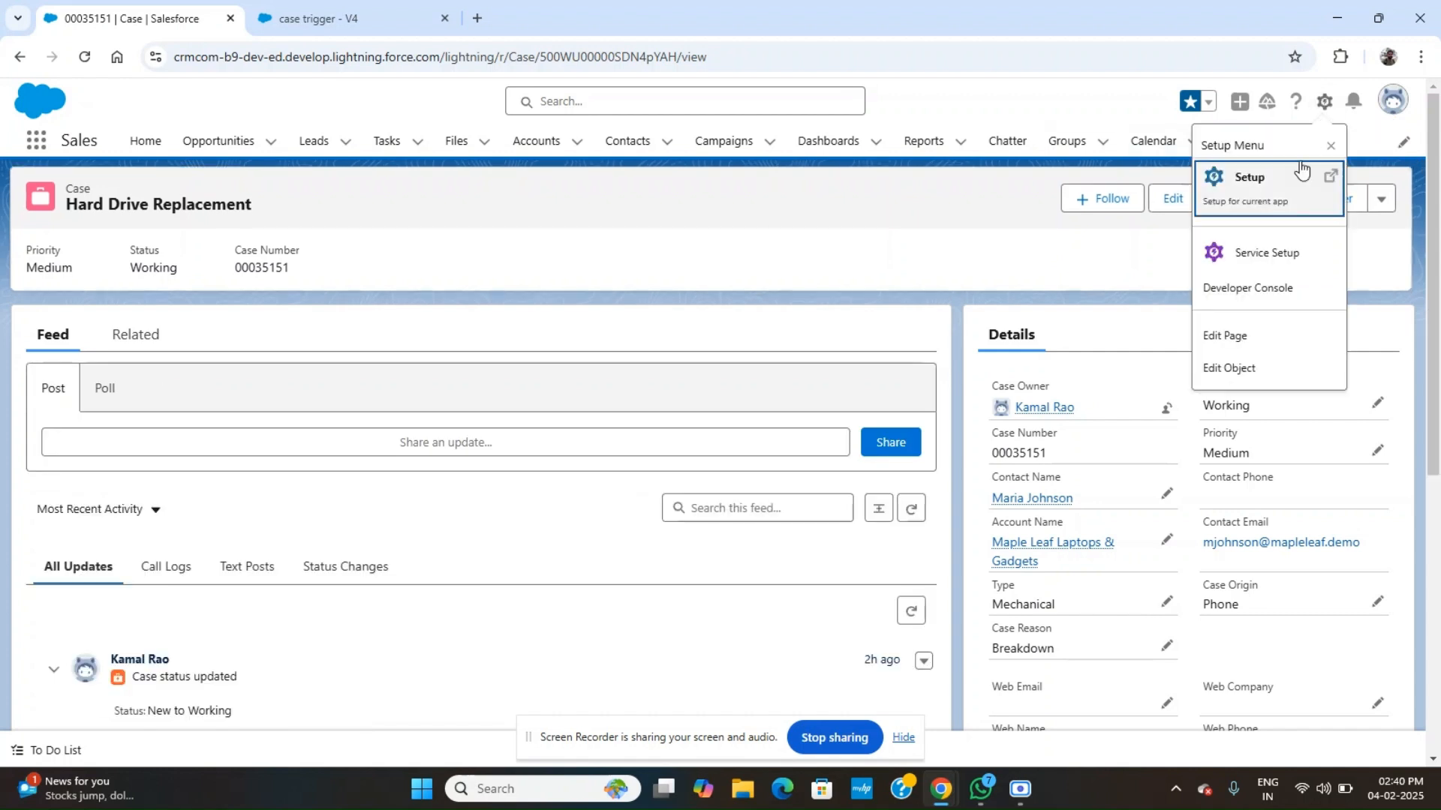
{"action": "left_click", "coordinate": [1301, 174]}
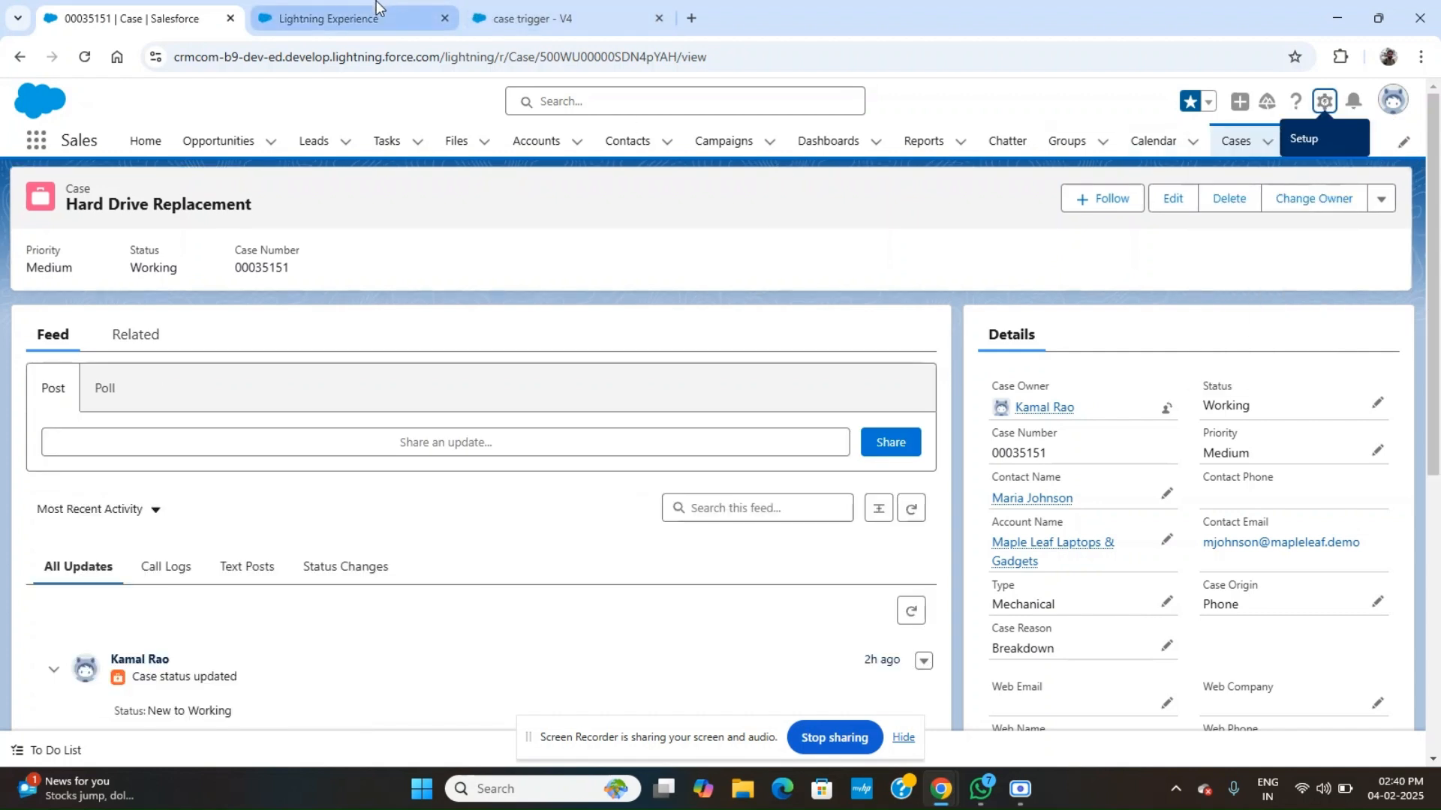
{"action": "left_click", "coordinate": [330, 4]}
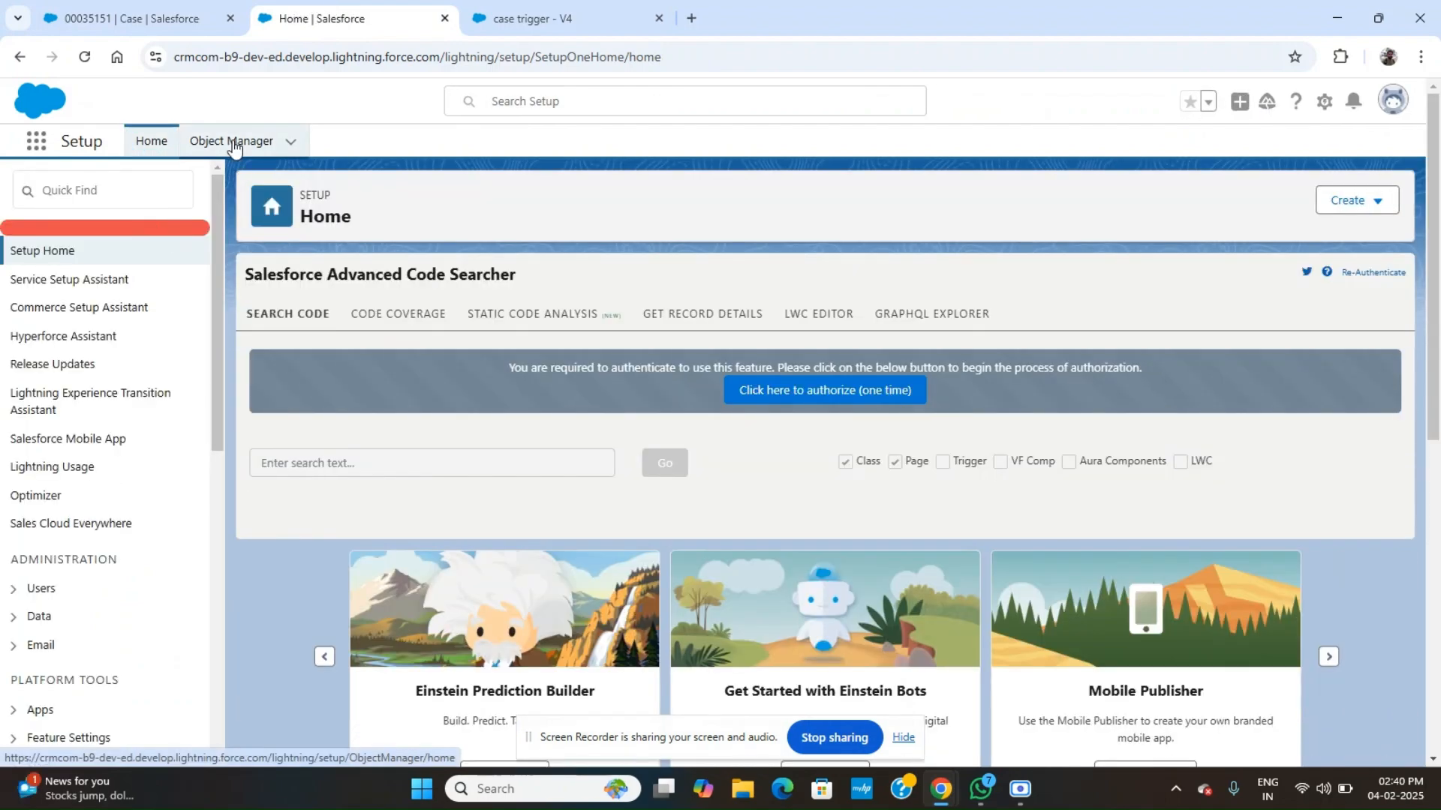
Search Object Manager for "case", open the Case object and show its Flow Triggers.
{"action": "left_click", "coordinate": [233, 142]}
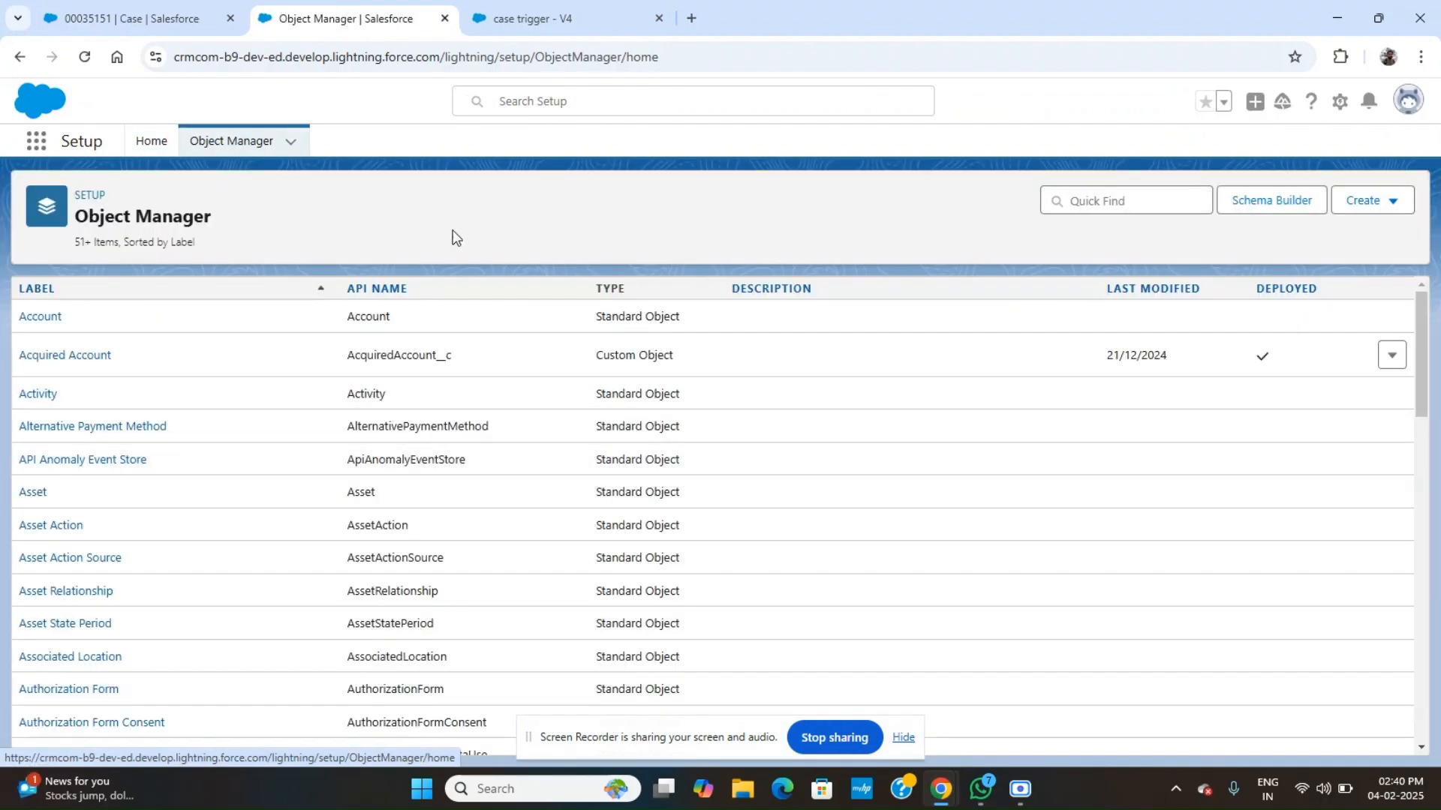
{"action": "left_click", "coordinate": [1121, 202]}
{"action": "type", "text": "case"}
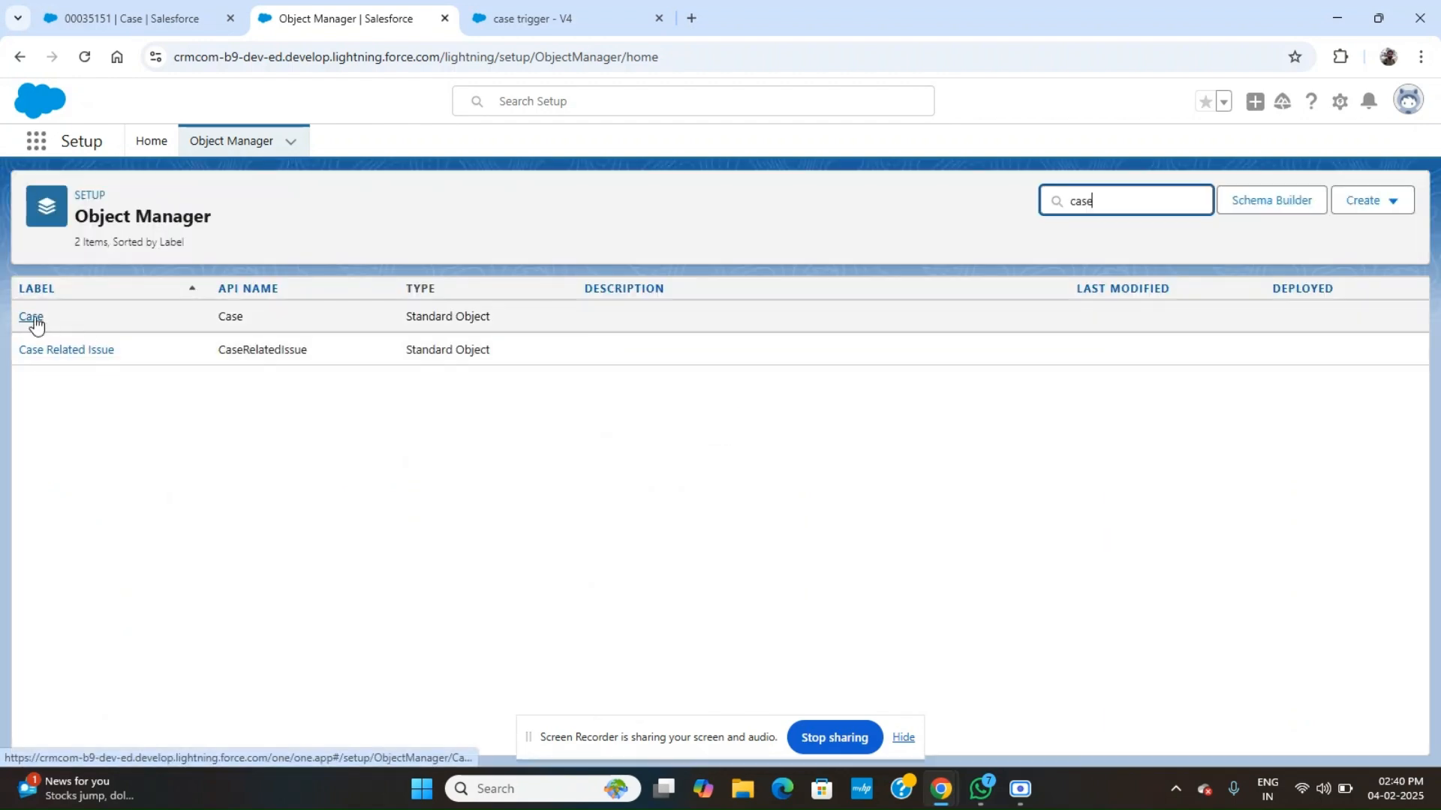
{"action": "left_click", "coordinate": [35, 322]}
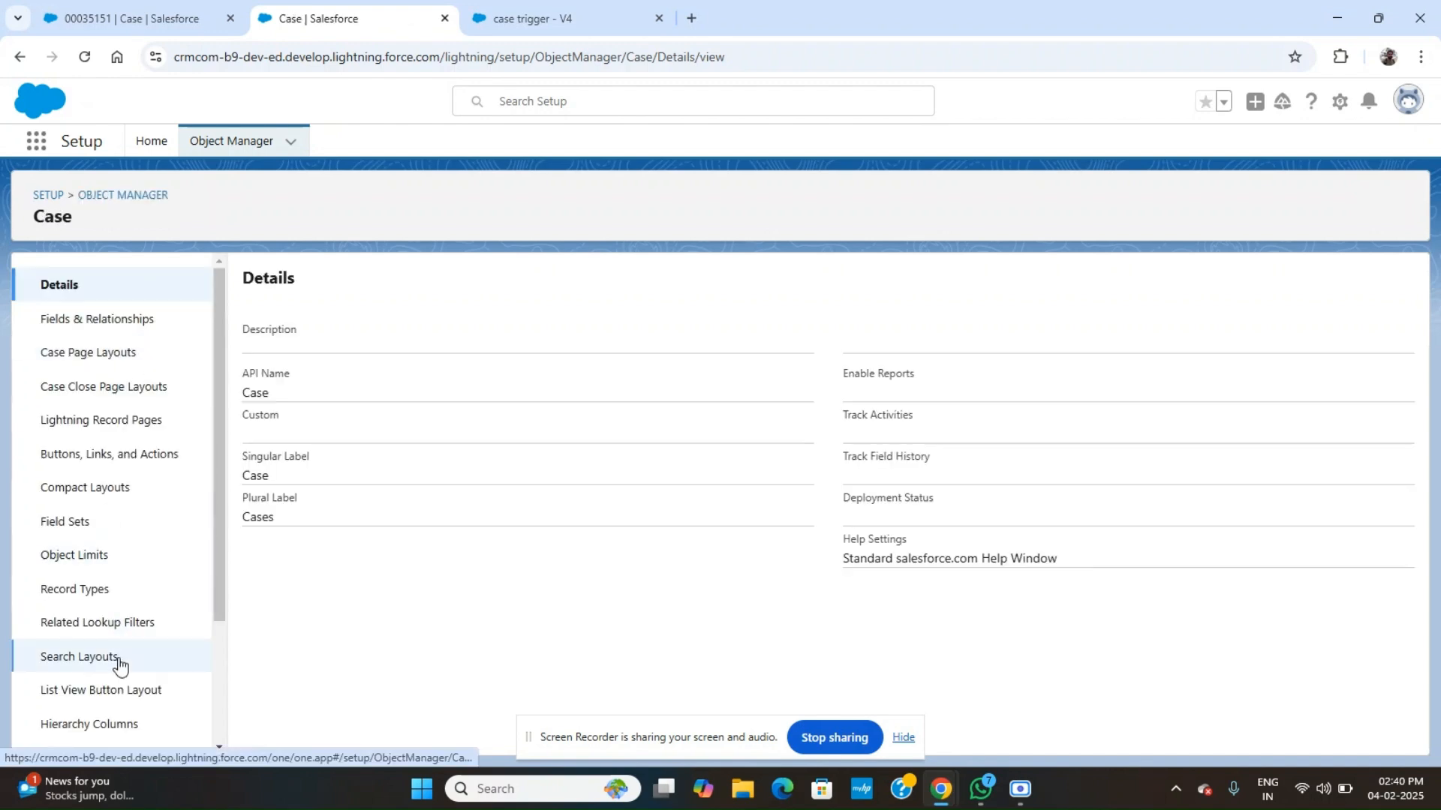
{"action": "scroll", "coordinate": [120, 664], "scroll_direction": "down", "scroll_amount": 3}
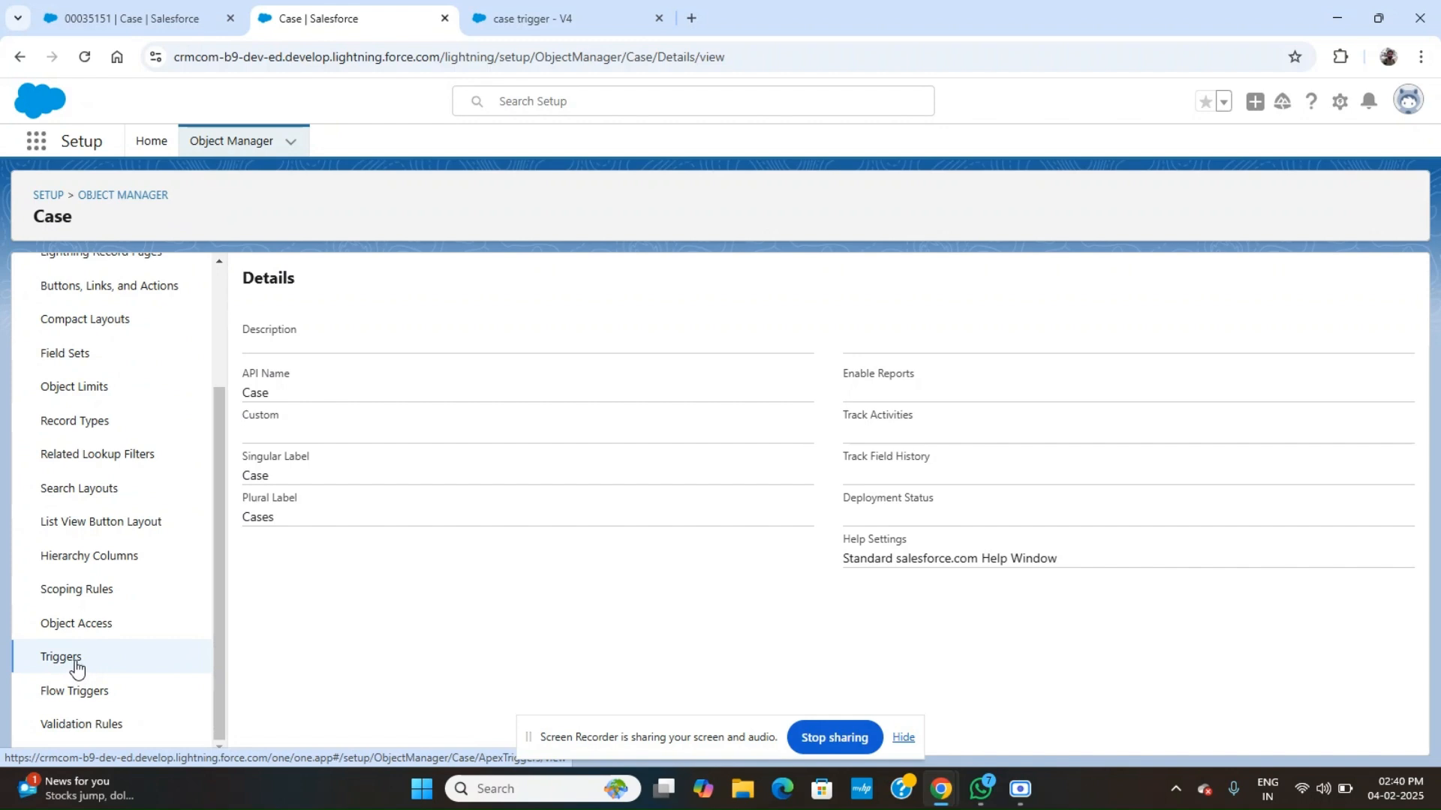
{"action": "left_click", "coordinate": [86, 696]}
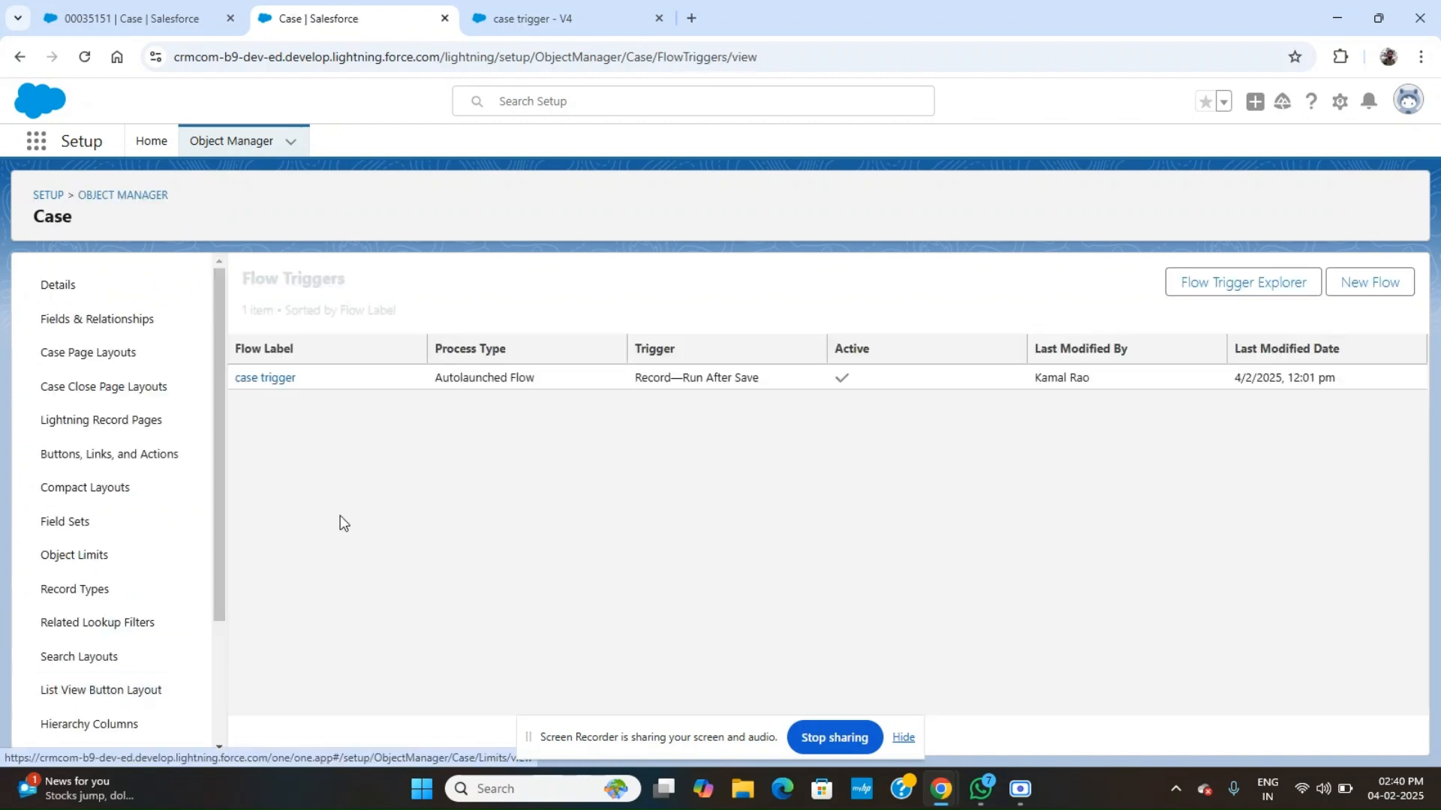
From the Hard Drive Replacement case, open the Maple Leaf Laptops & Gadgets account in a separate tab and show all its contacts.
{"action": "left_click", "coordinate": [111, 6]}
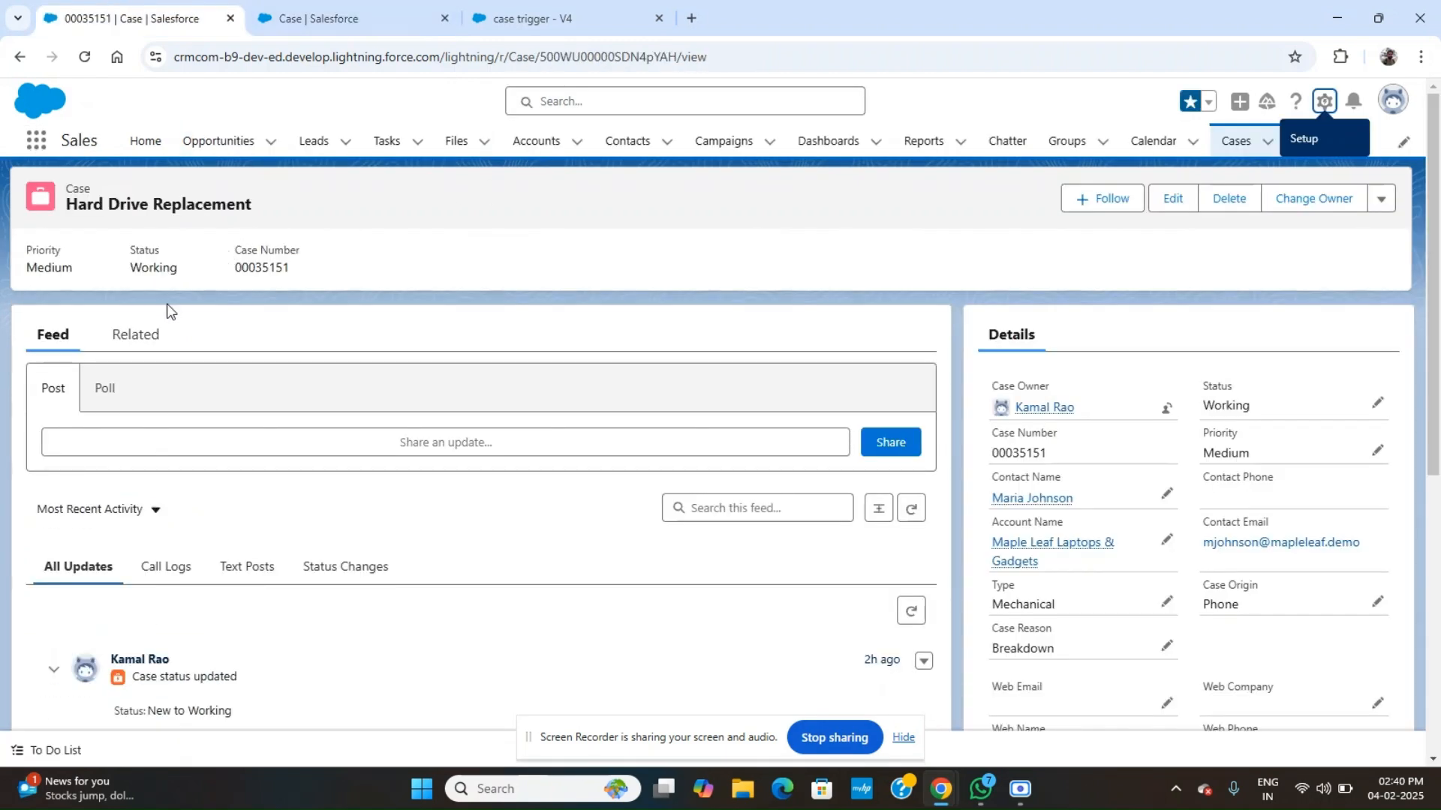
{"action": "left_click", "coordinate": [137, 334]}
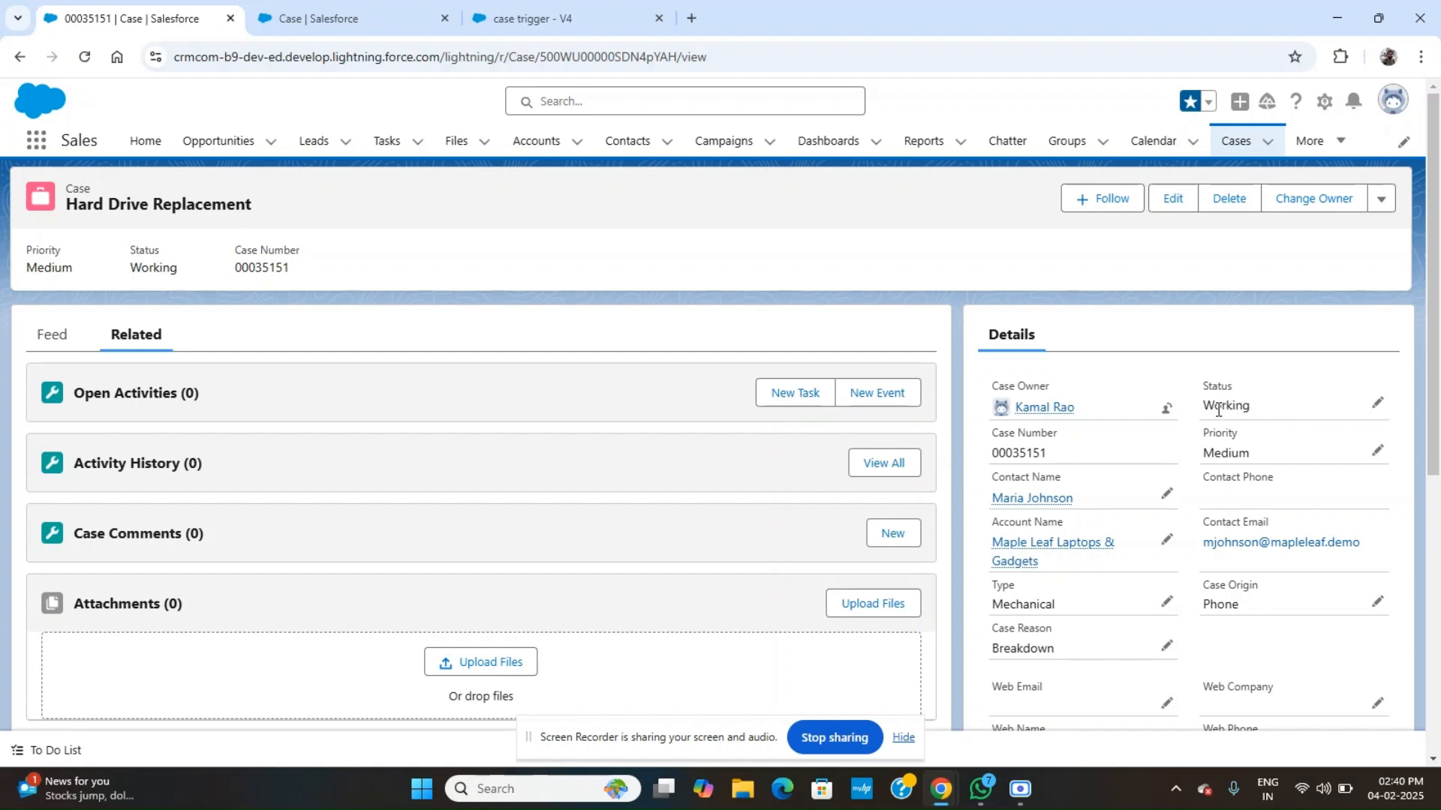
{"action": "mouse_move", "coordinate": [1054, 563]}
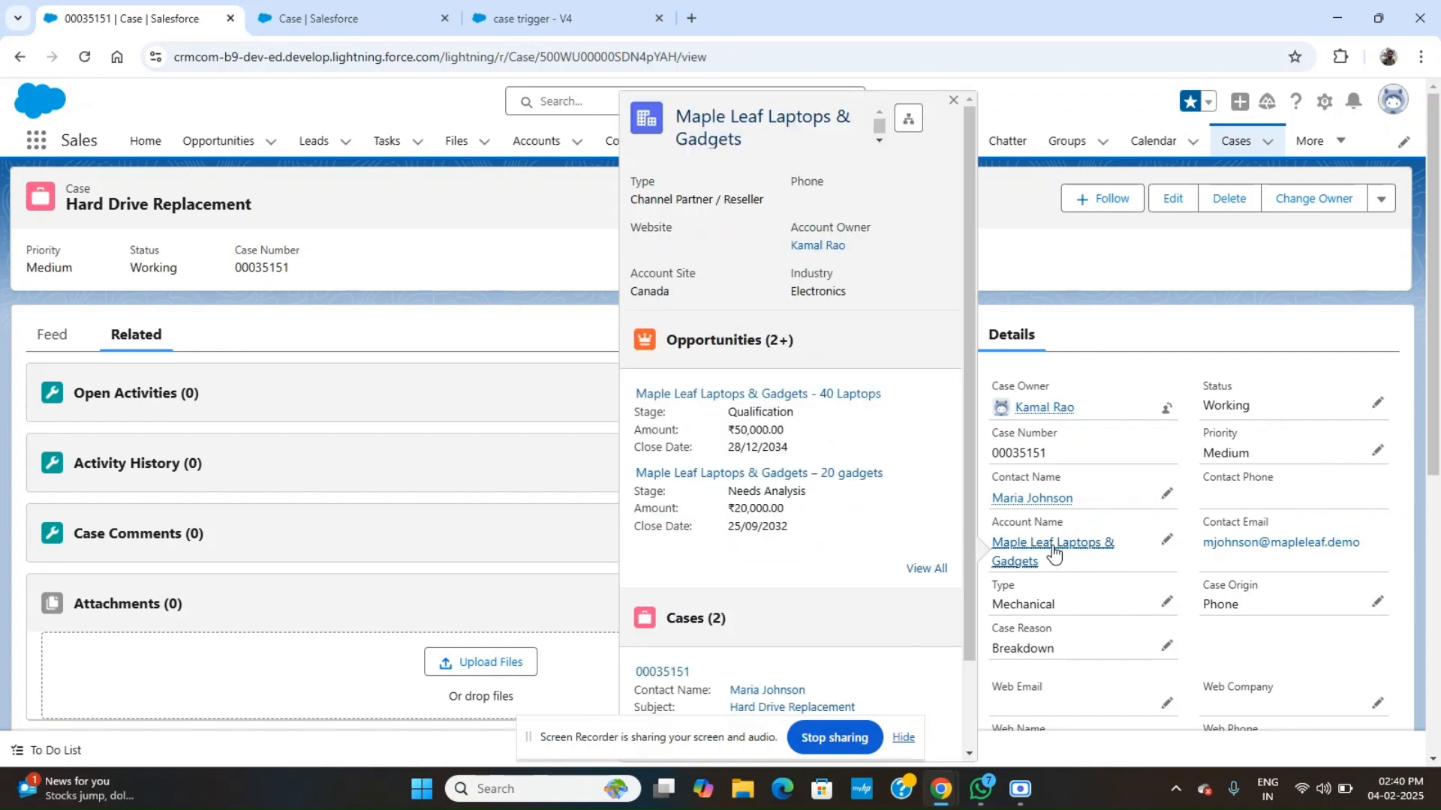
{"action": "left_click", "coordinate": [1054, 553], "text": "ctrl"}
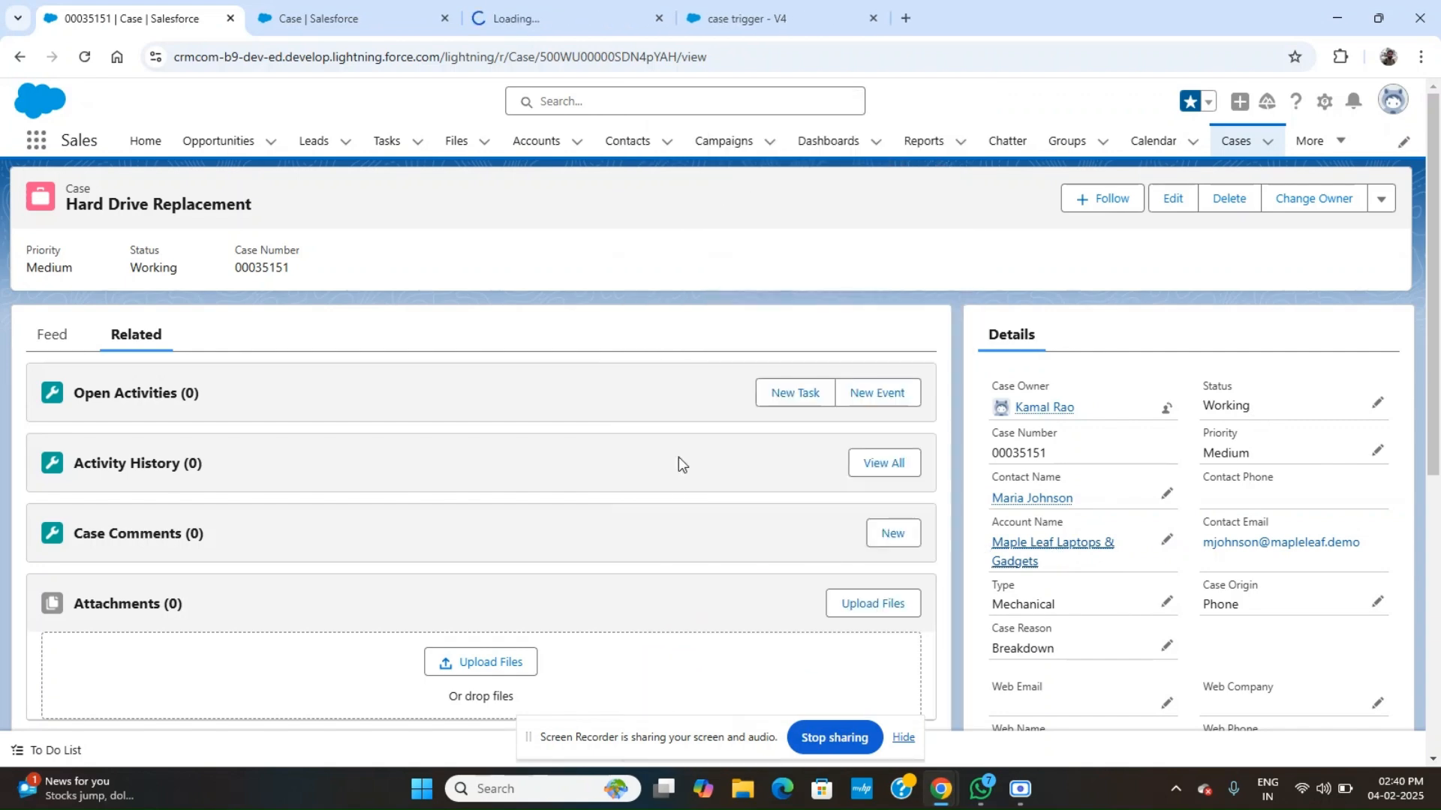
{"action": "left_click", "coordinate": [600, 9]}
{"action": "left_click_drag", "start_coordinate": [601, 9], "coordinate": [353, 10]}
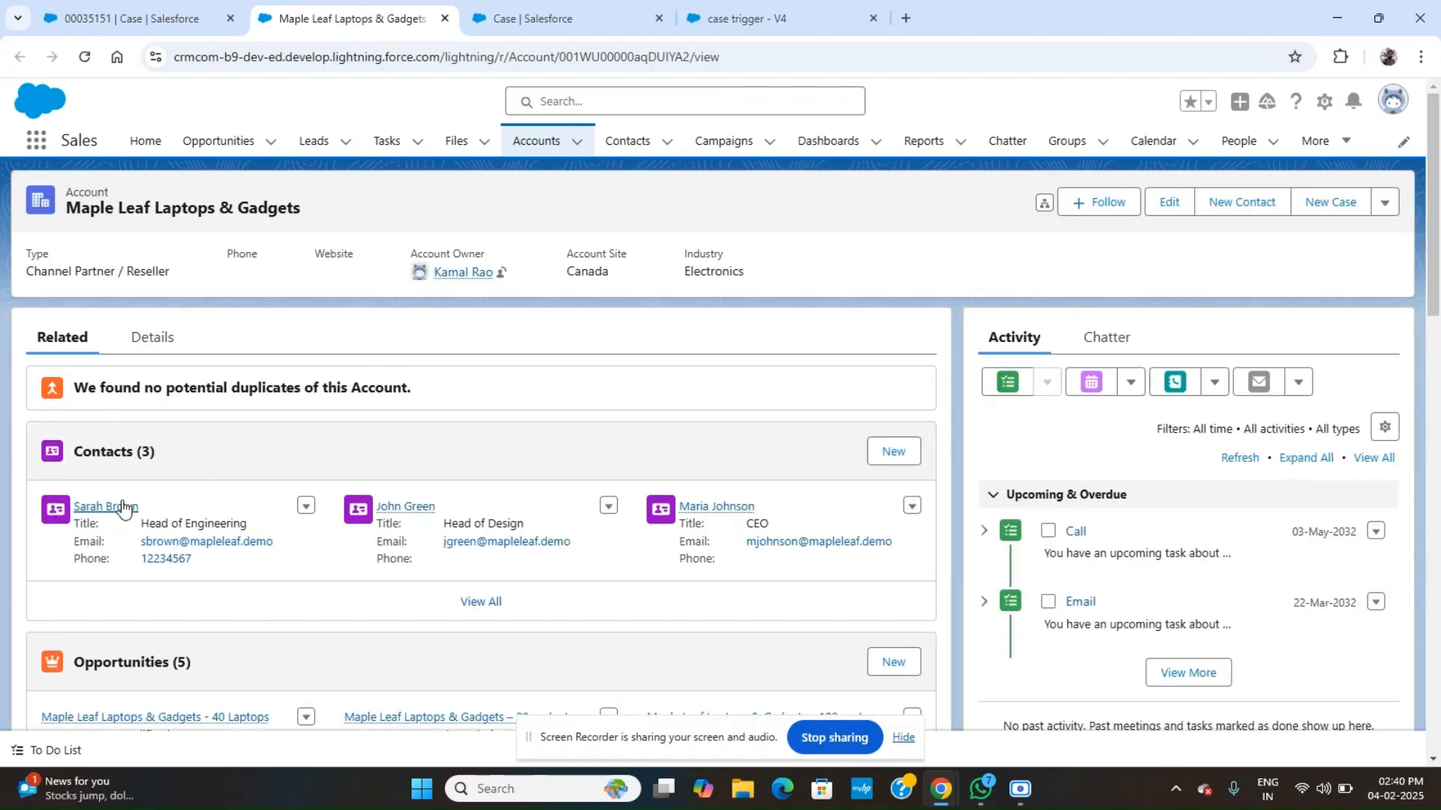
{"action": "left_click", "coordinate": [473, 602]}
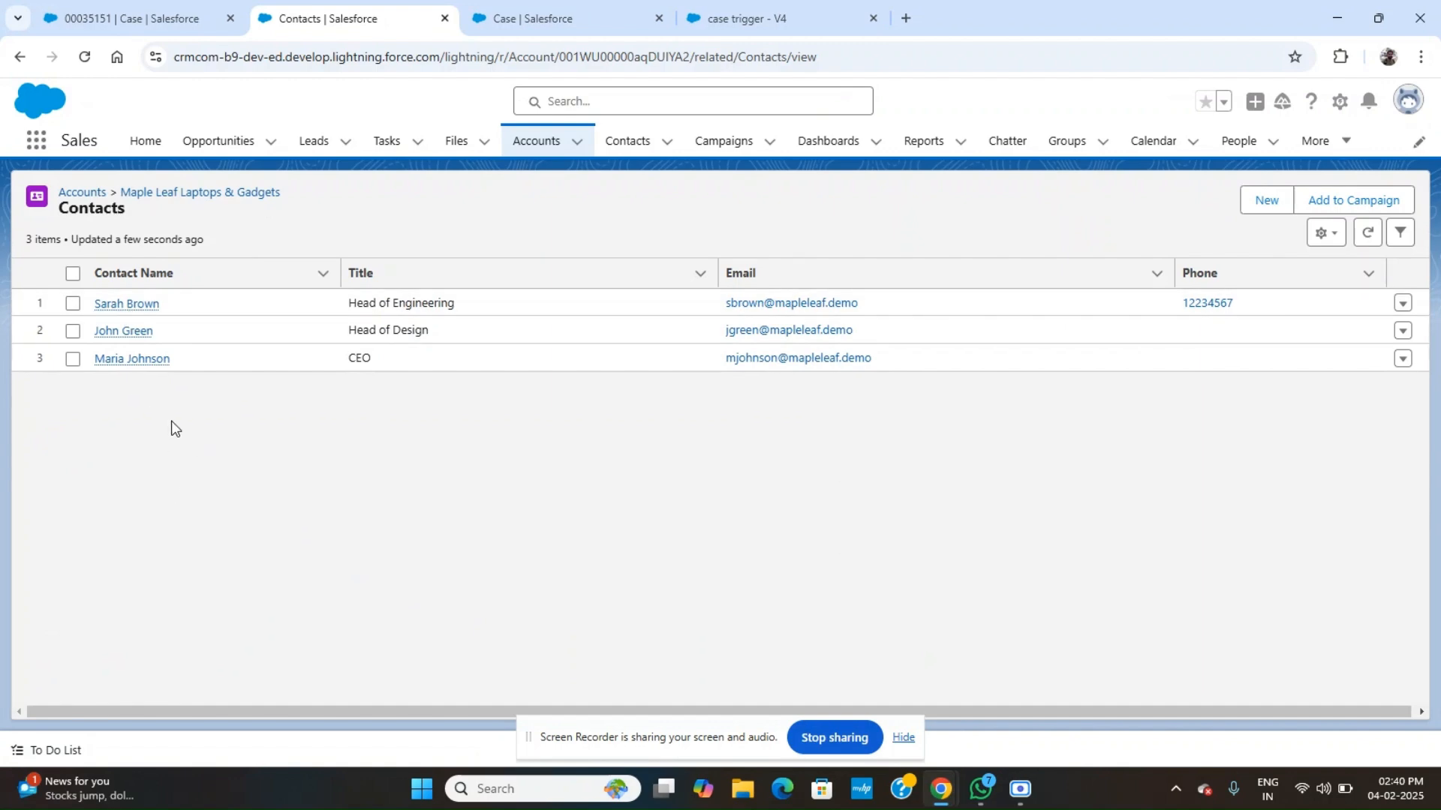
Review the Hard Drive Replacement case's account preview, the account's contact list and the case's related activities.
{"action": "left_click", "coordinate": [129, 8]}
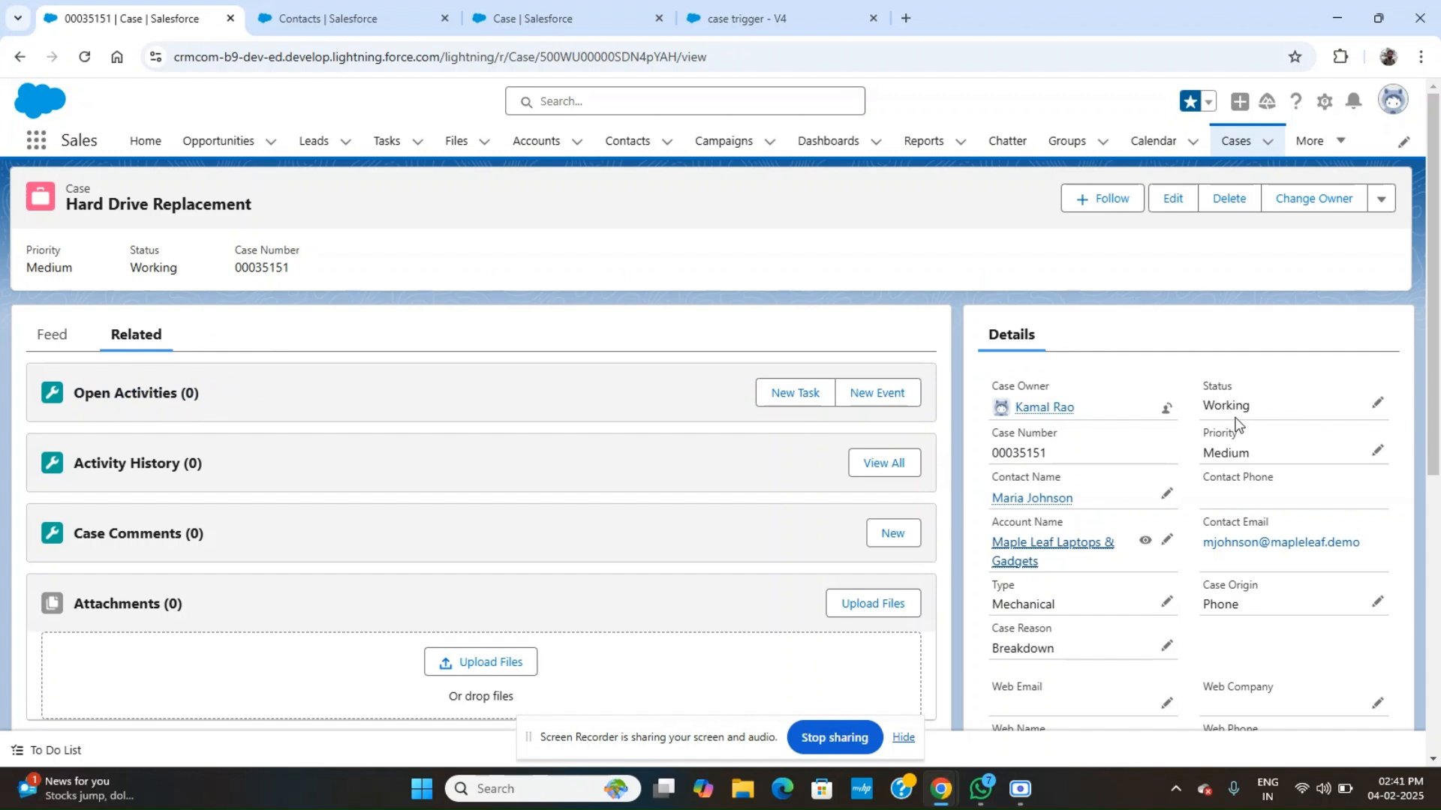
{"action": "mouse_move", "coordinate": [1097, 555]}
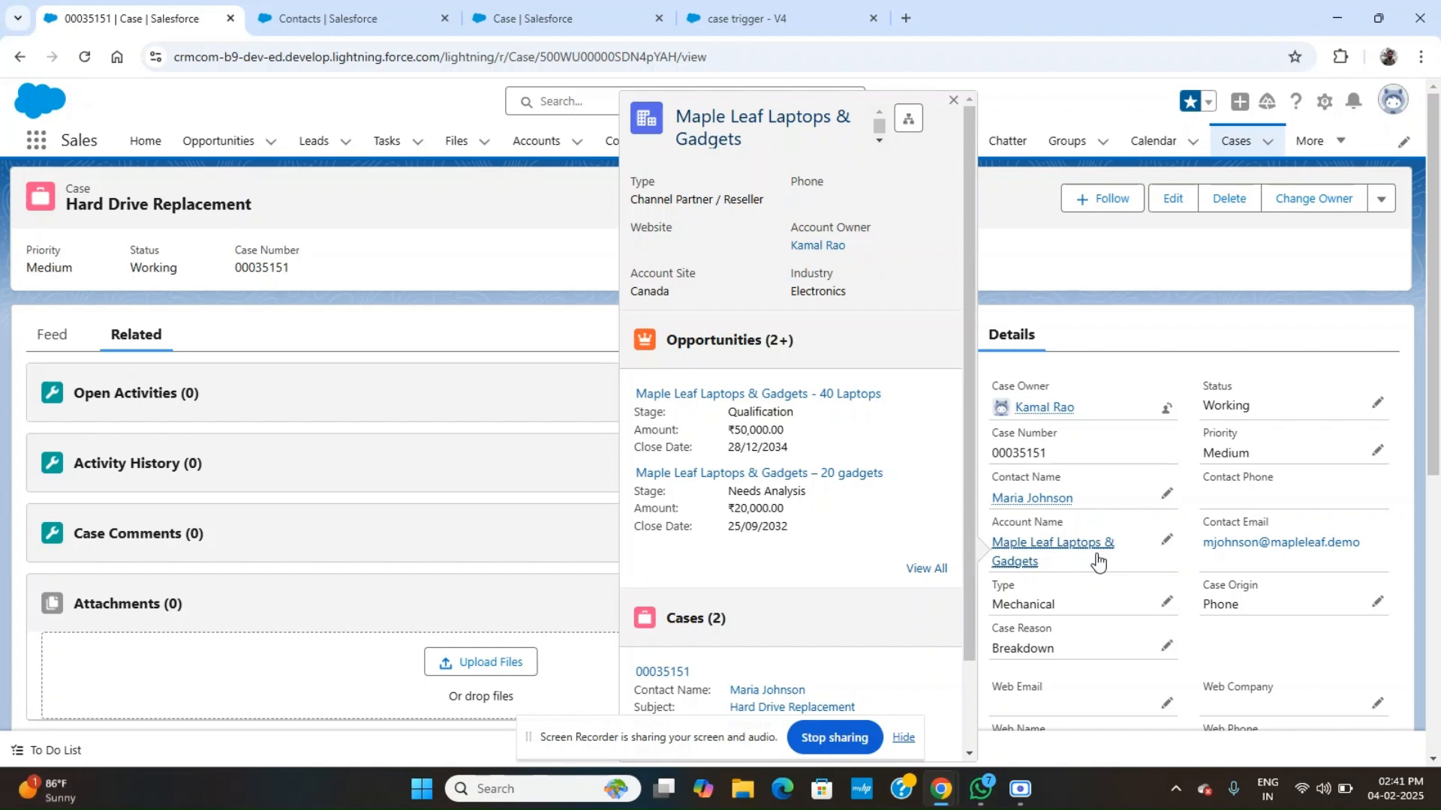
{"action": "scroll", "coordinate": [841, 452], "scroll_direction": "down", "scroll_amount": 1}
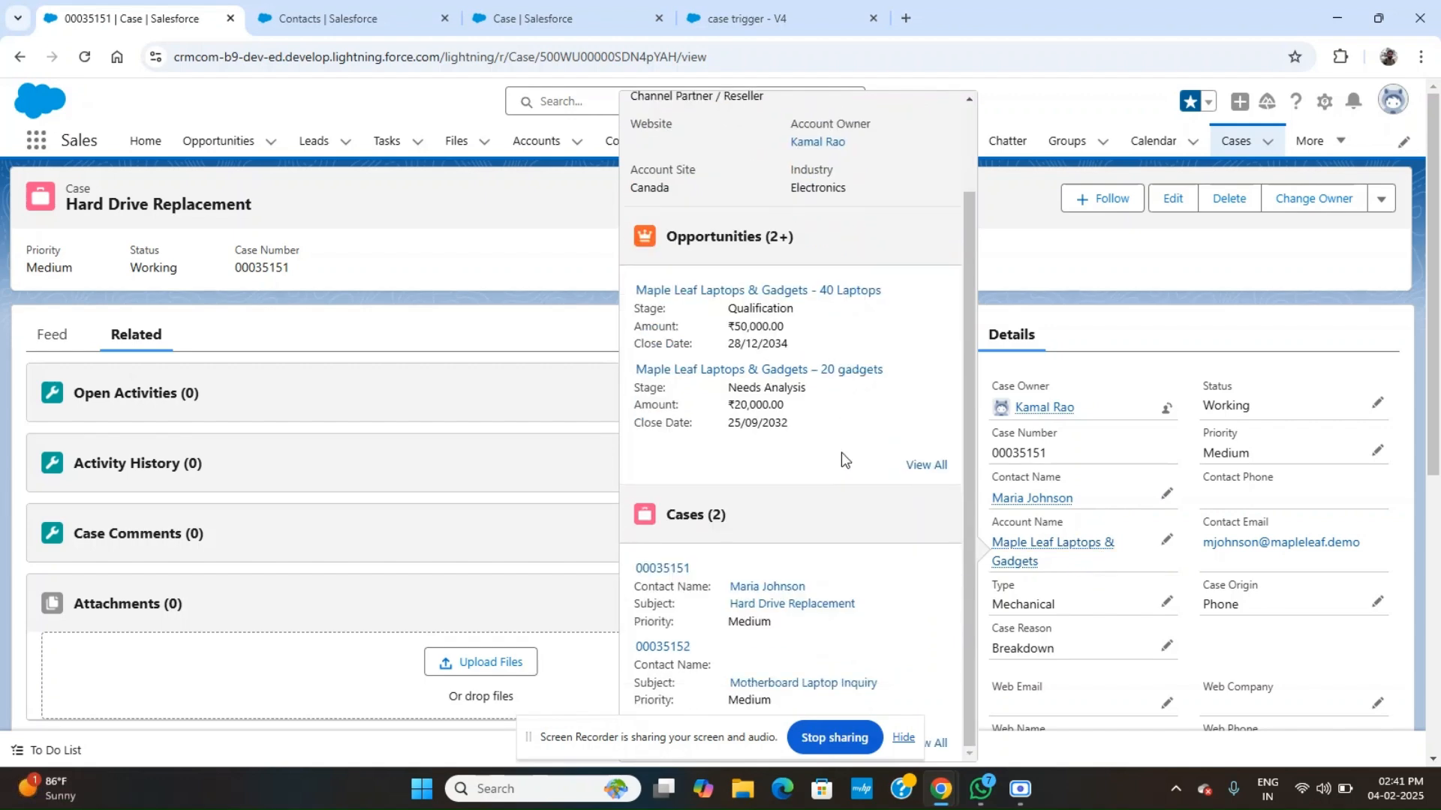
{"action": "scroll", "coordinate": [863, 378], "scroll_direction": "up", "scroll_amount": 1}
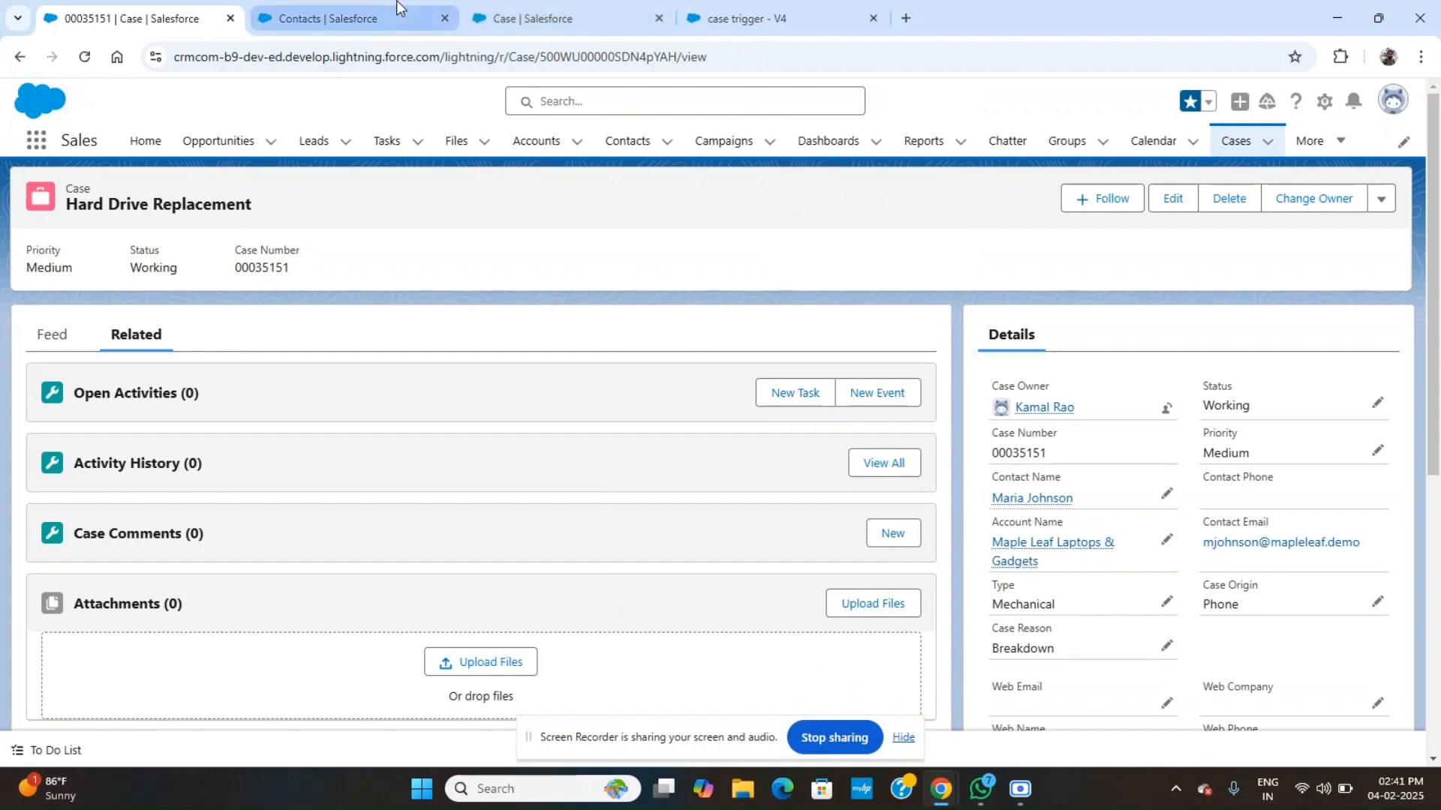
{"action": "left_click", "coordinate": [386, 20]}
{"action": "left_click", "coordinate": [180, 5]}
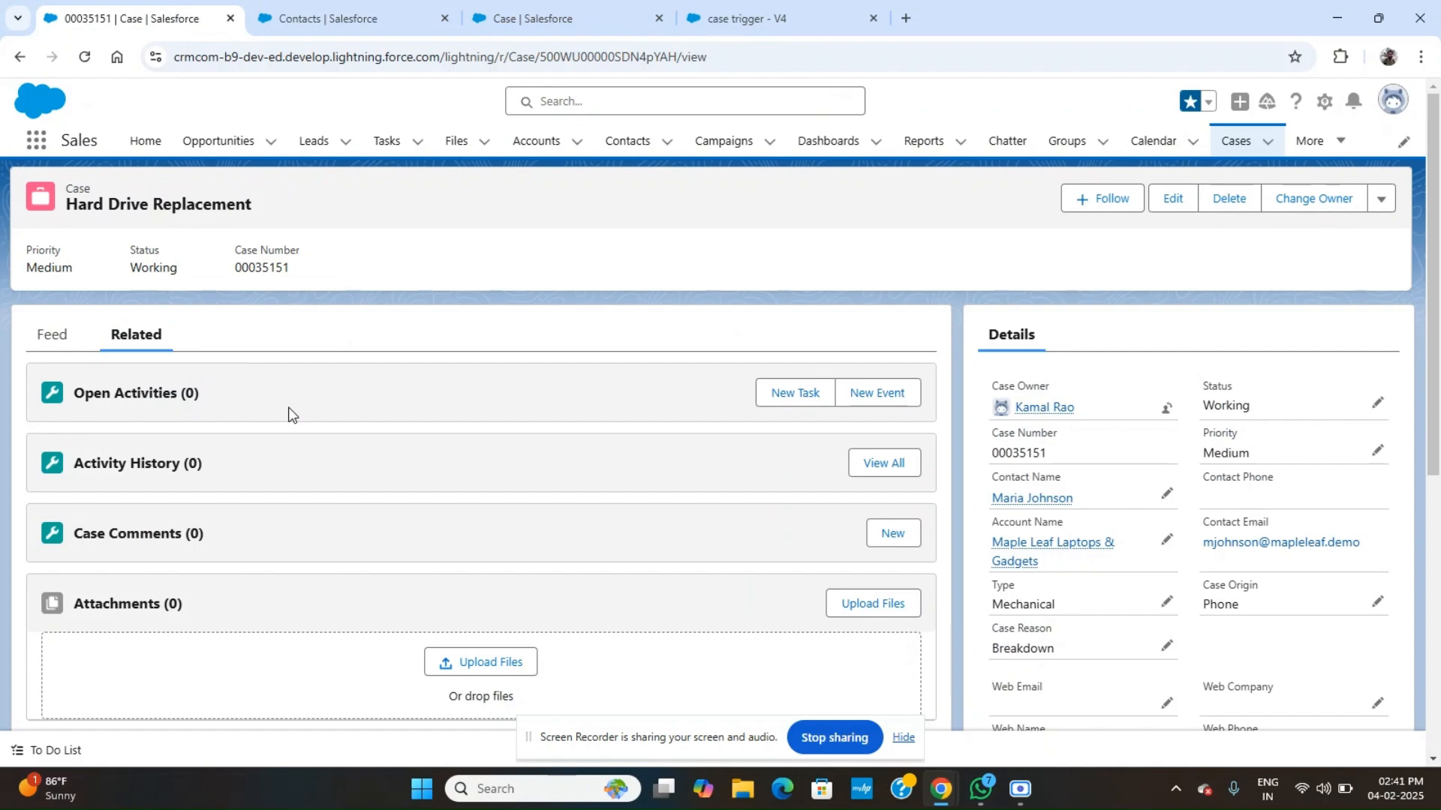
{"action": "left_click", "coordinate": [66, 344]}
{"action": "left_click", "coordinate": [132, 334]}
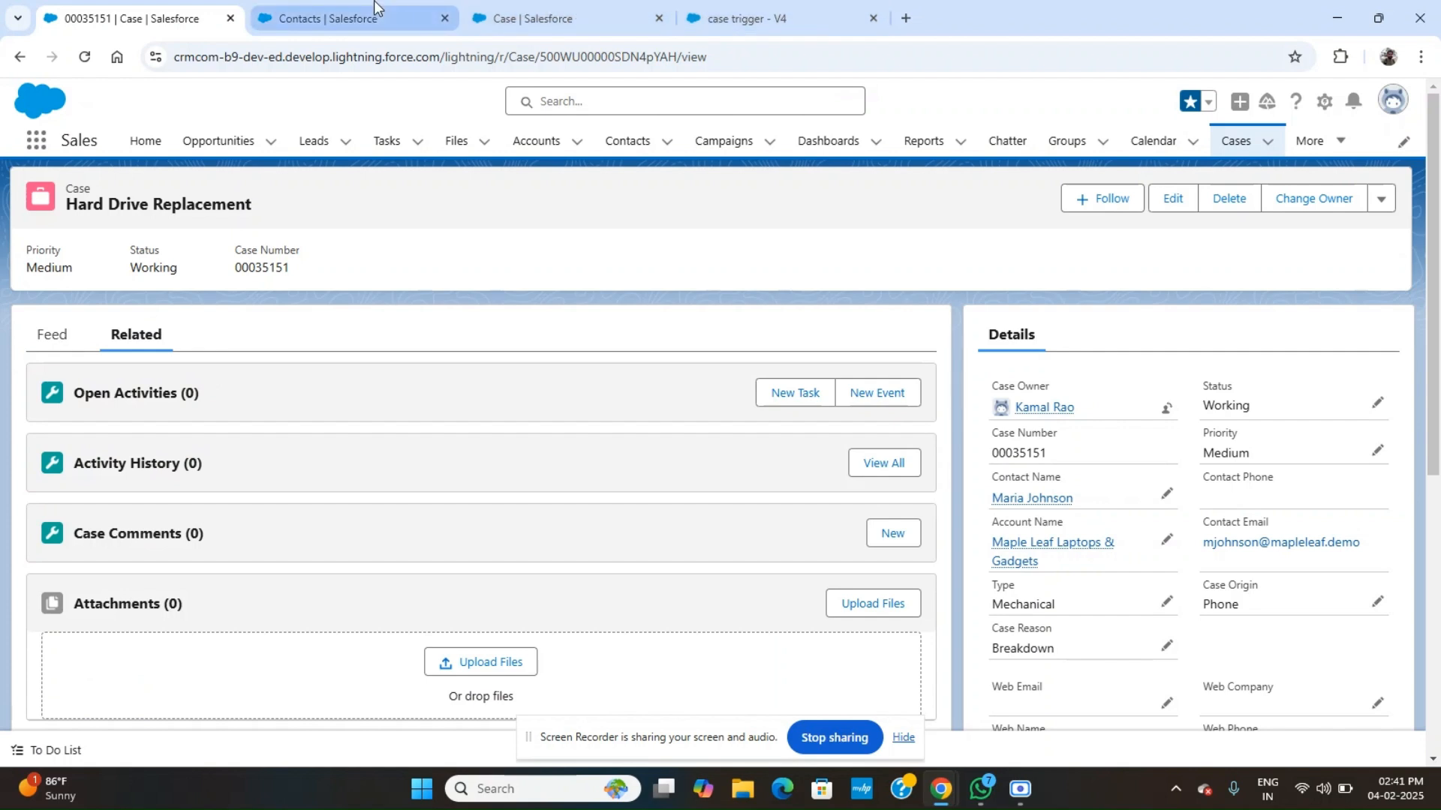
Open the case trigger flow from the Case object's Flow Triggers and deactivate it.
{"action": "left_click", "coordinate": [535, 9]}
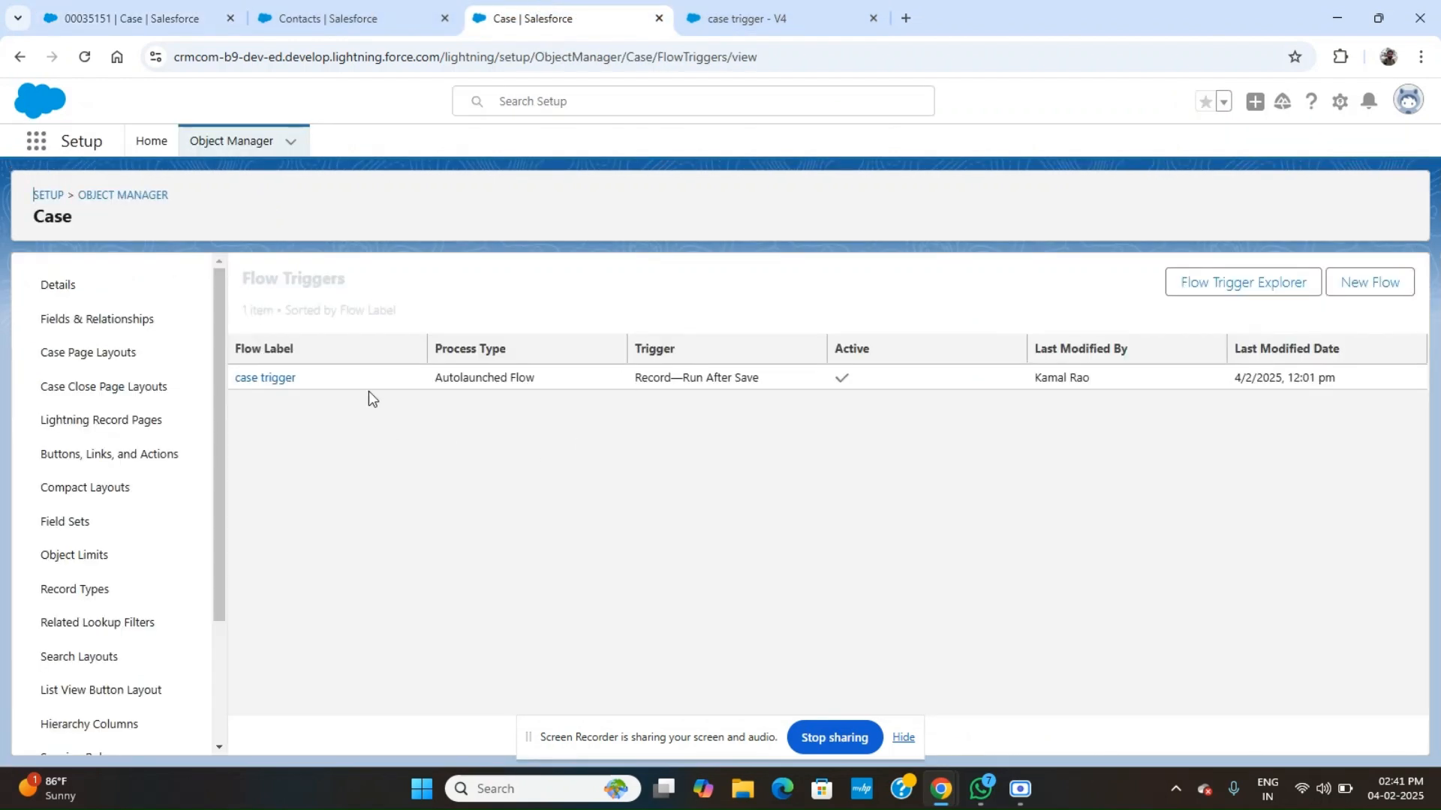
{"action": "left_click", "coordinate": [283, 379]}
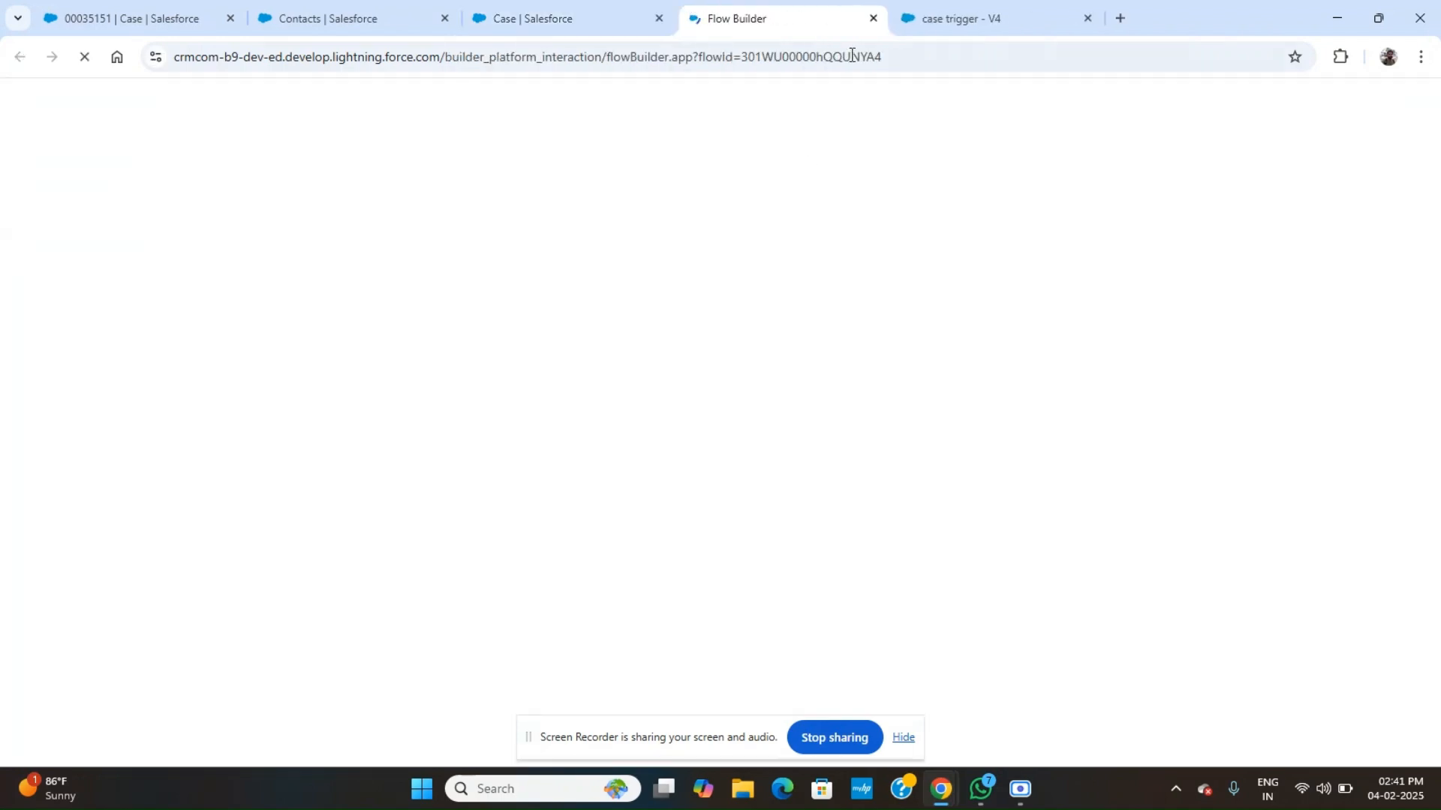
{"action": "left_click", "coordinate": [566, 3]}
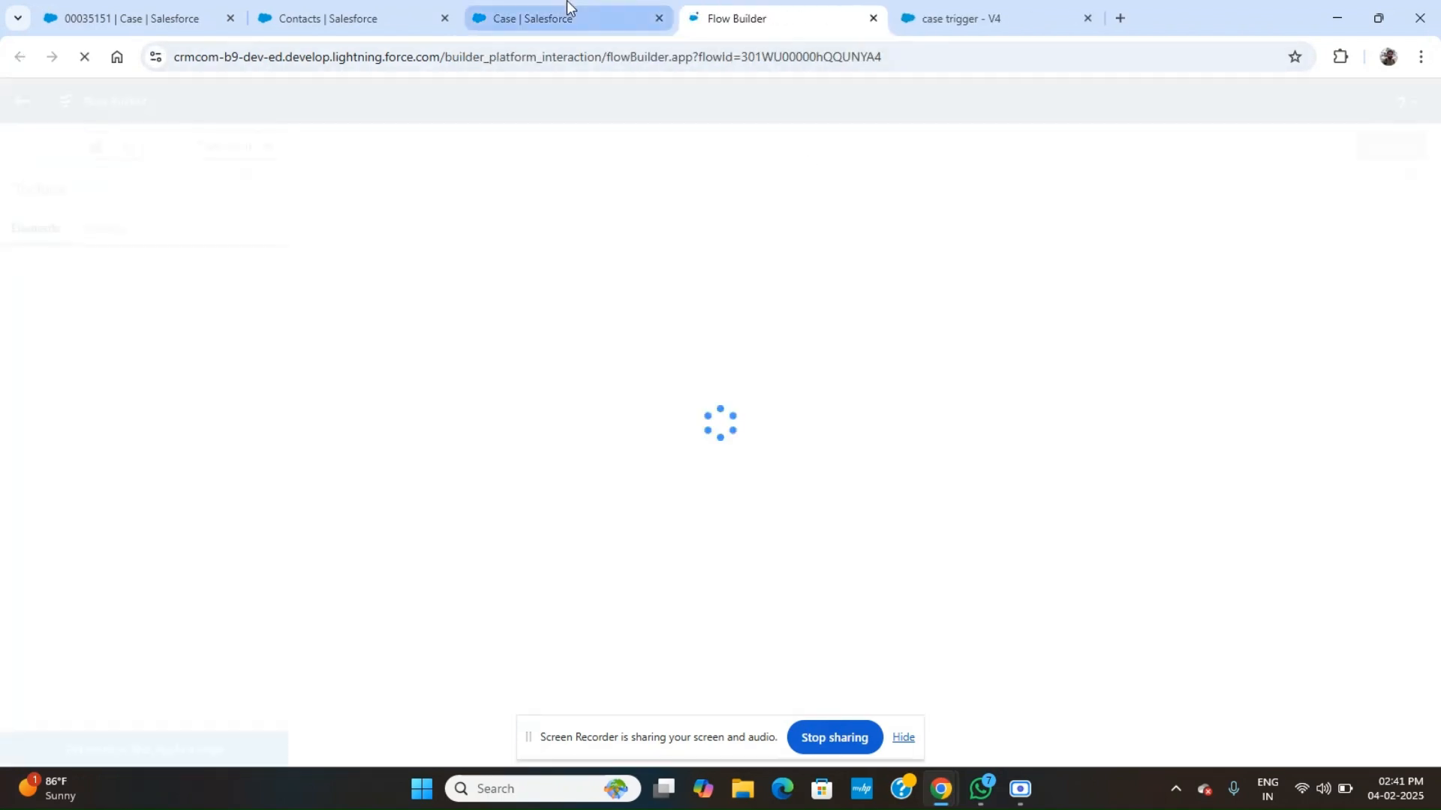
{"action": "left_click", "coordinate": [746, 7]}
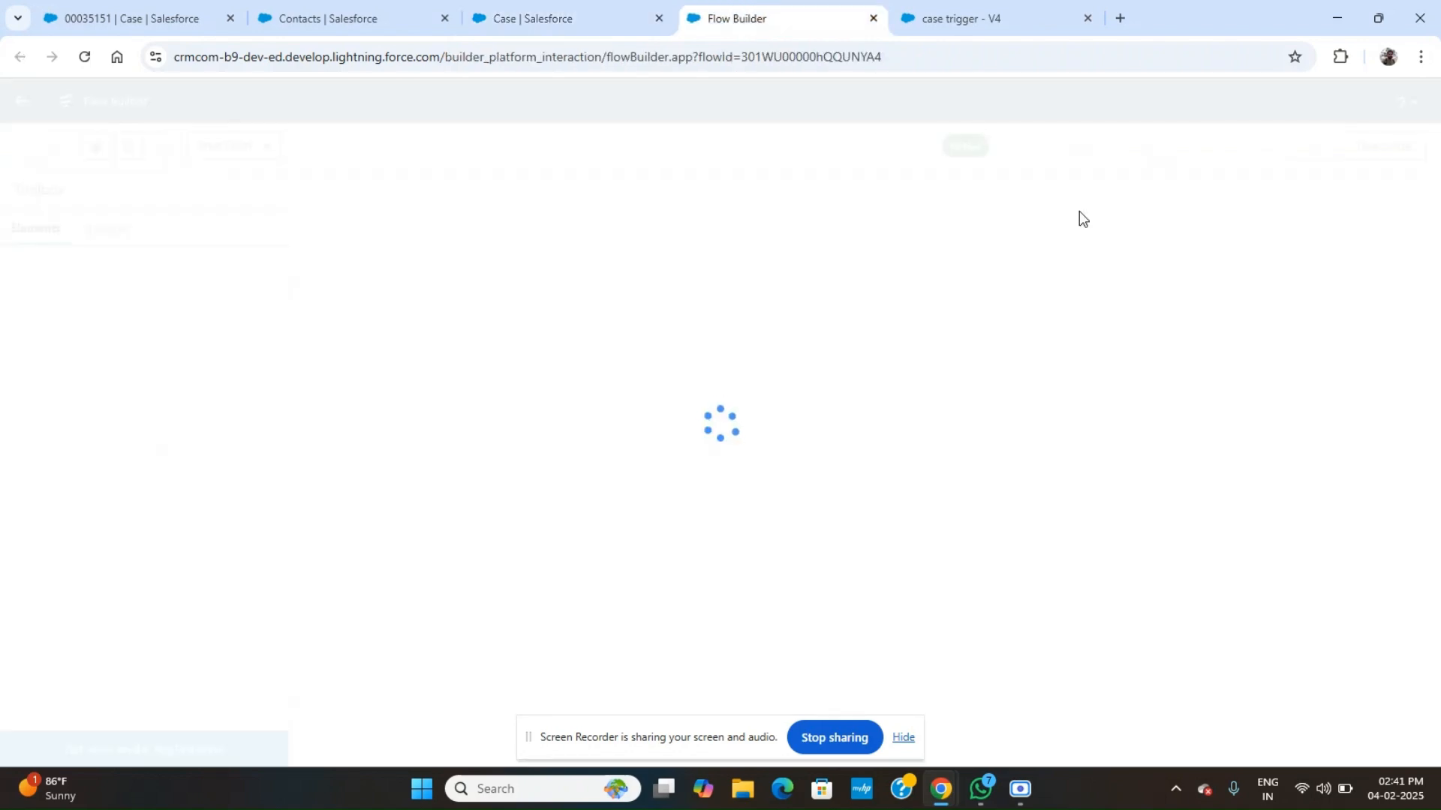
{"action": "left_click", "coordinate": [1380, 150]}
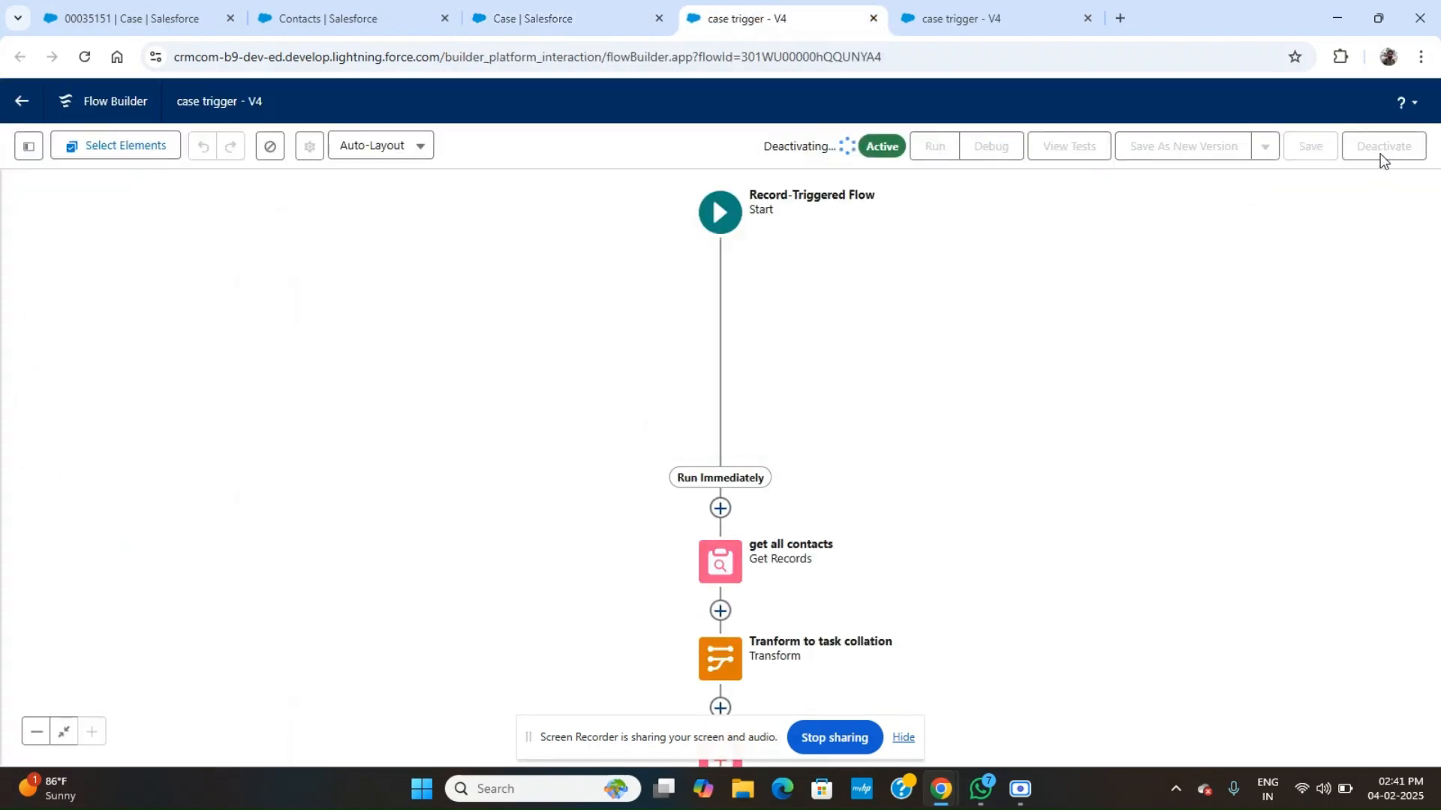
Create a new flow from the Case object's Flow Triggers and trigger it when a record is created or updated.
{"action": "left_click", "coordinate": [647, 6]}
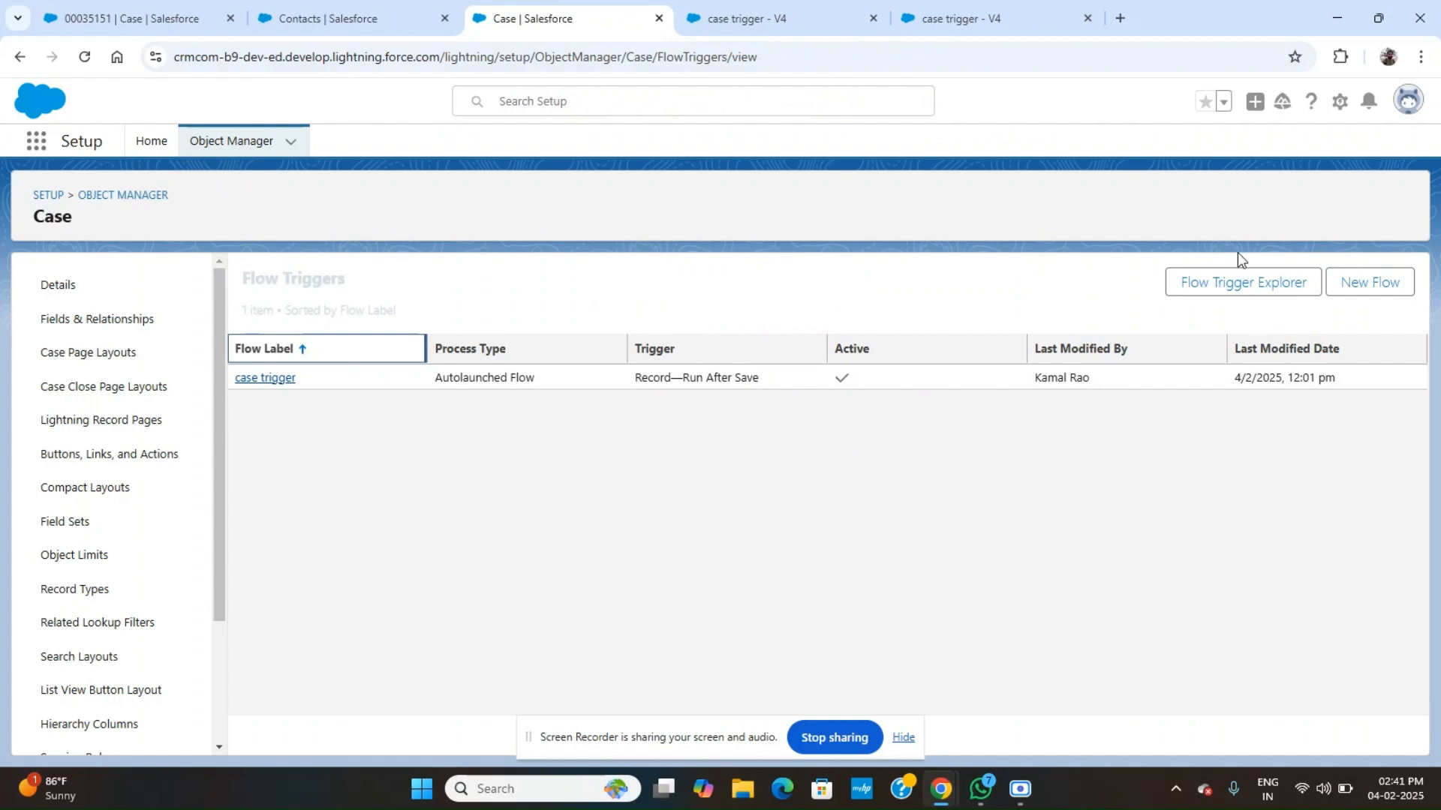
{"action": "left_click", "coordinate": [1388, 292]}
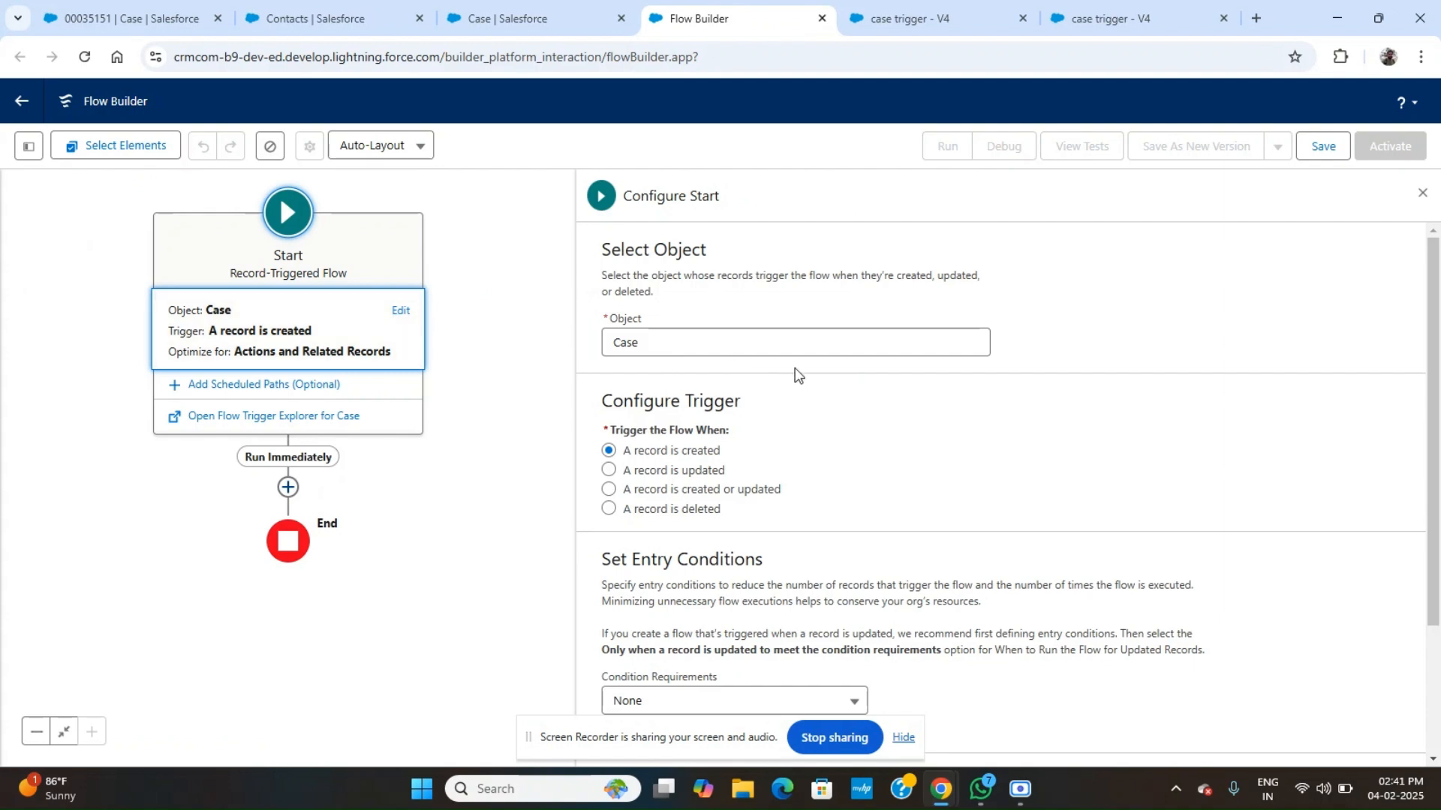
{"action": "left_click", "coordinate": [733, 489]}
Set the entry requirements to All Conditions Are Met (AND) and define the first condition as AccountId Is Null False.
{"action": "scroll", "coordinate": [732, 488], "scroll_direction": "down", "scroll_amount": 2}
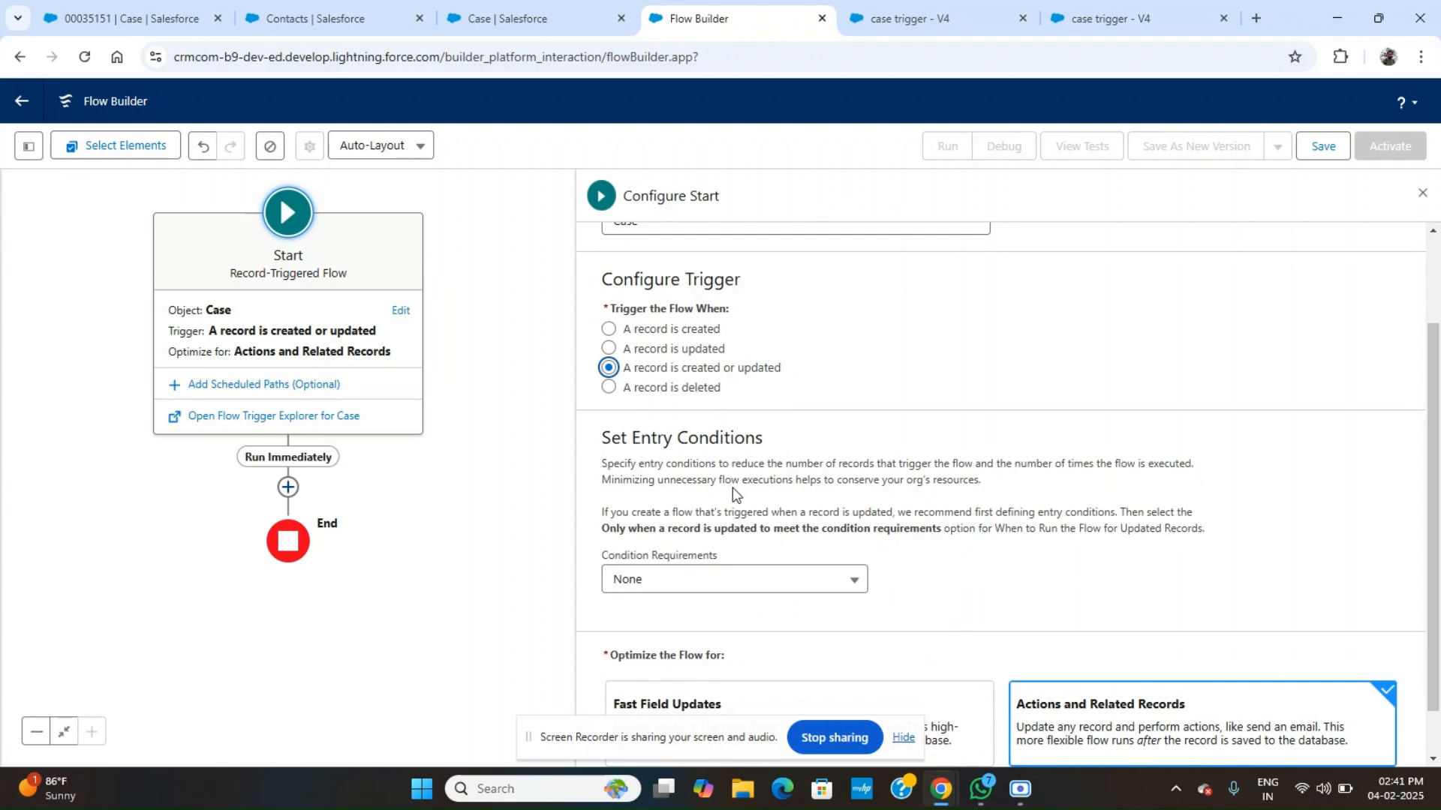
{"action": "left_click", "coordinate": [844, 579]}
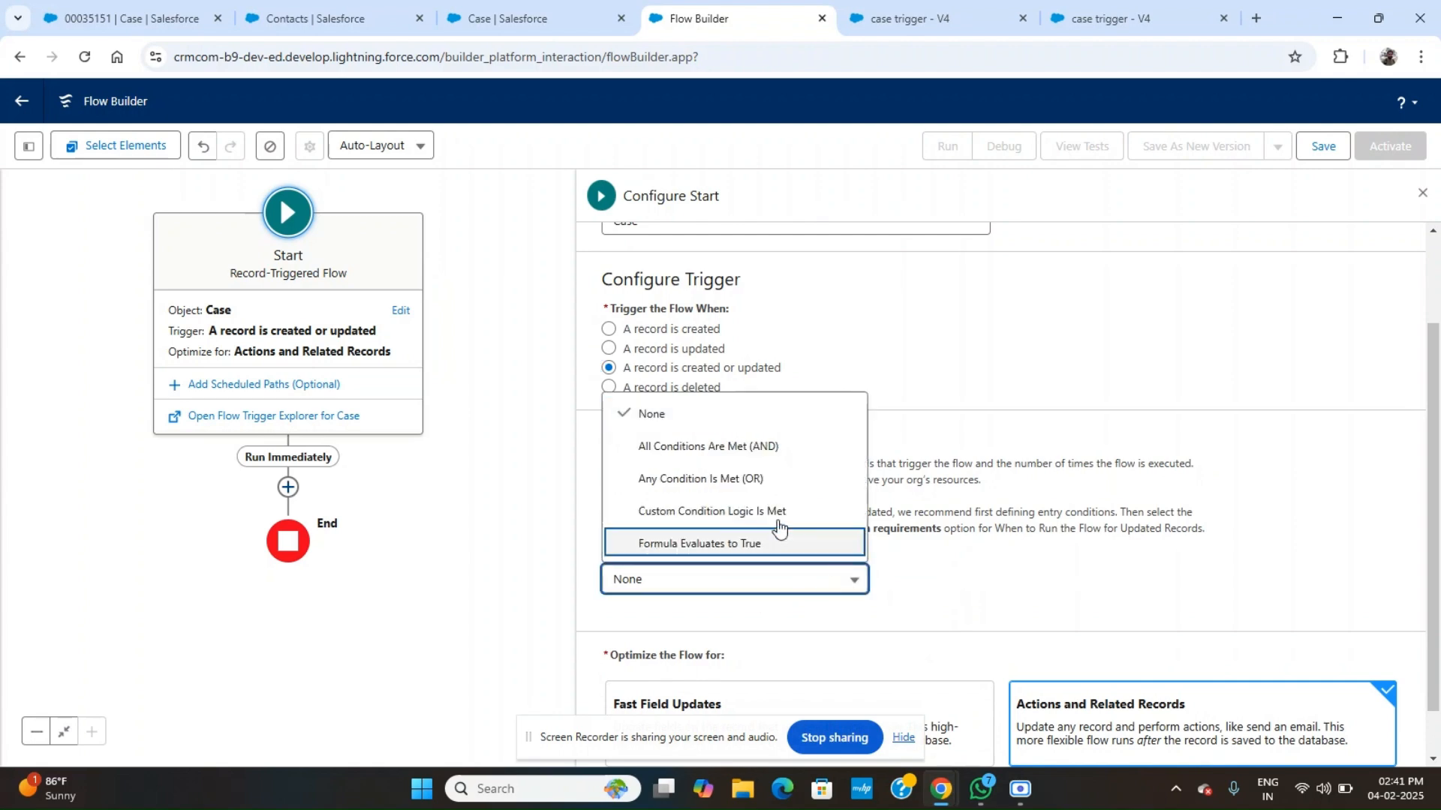
{"action": "left_click", "coordinate": [756, 446]}
{"action": "scroll", "coordinate": [1035, 559], "scroll_direction": "down", "scroll_amount": 3}
{"action": "scroll", "coordinate": [1035, 559], "scroll_direction": "down", "scroll_amount": 1}
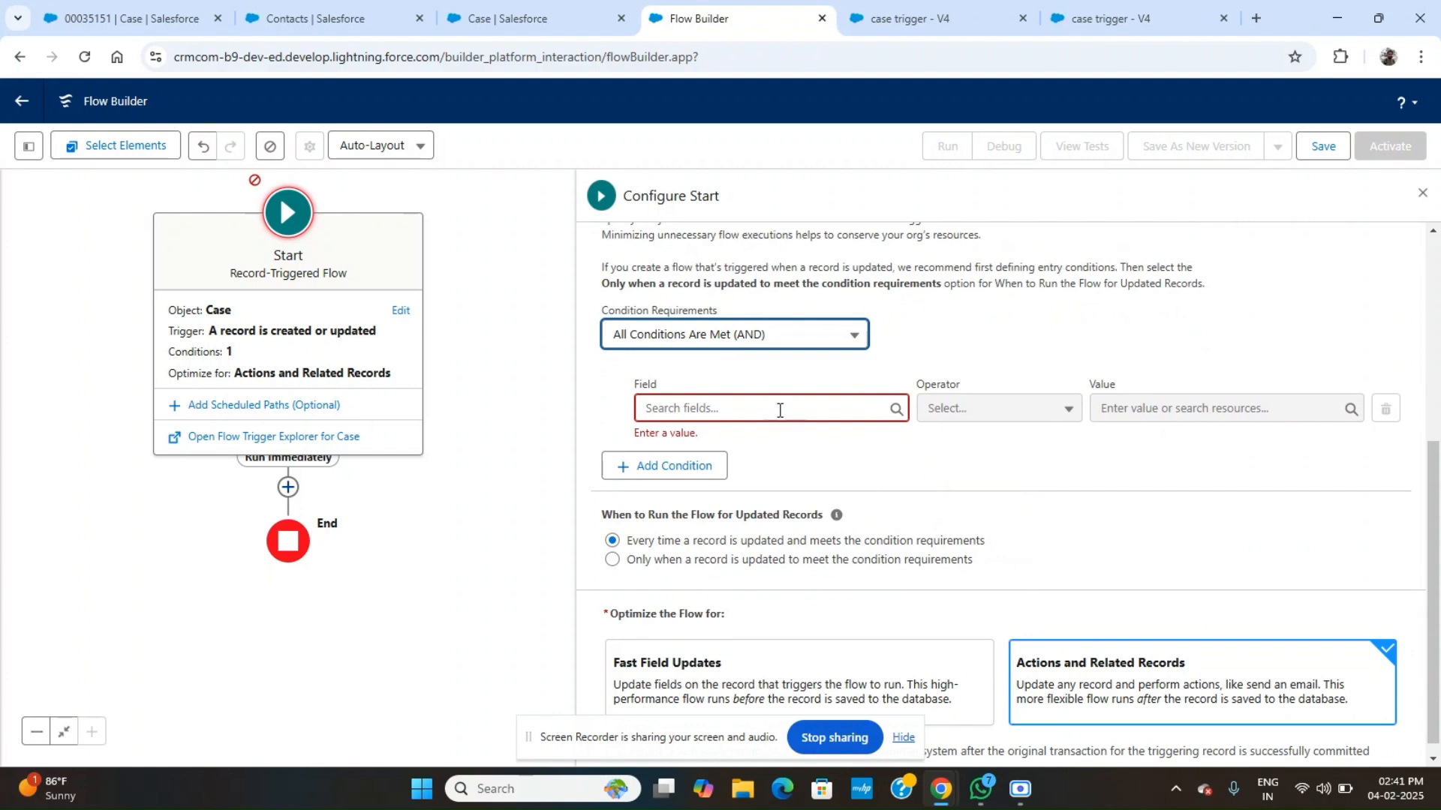
{"action": "left_click", "coordinate": [780, 411]}
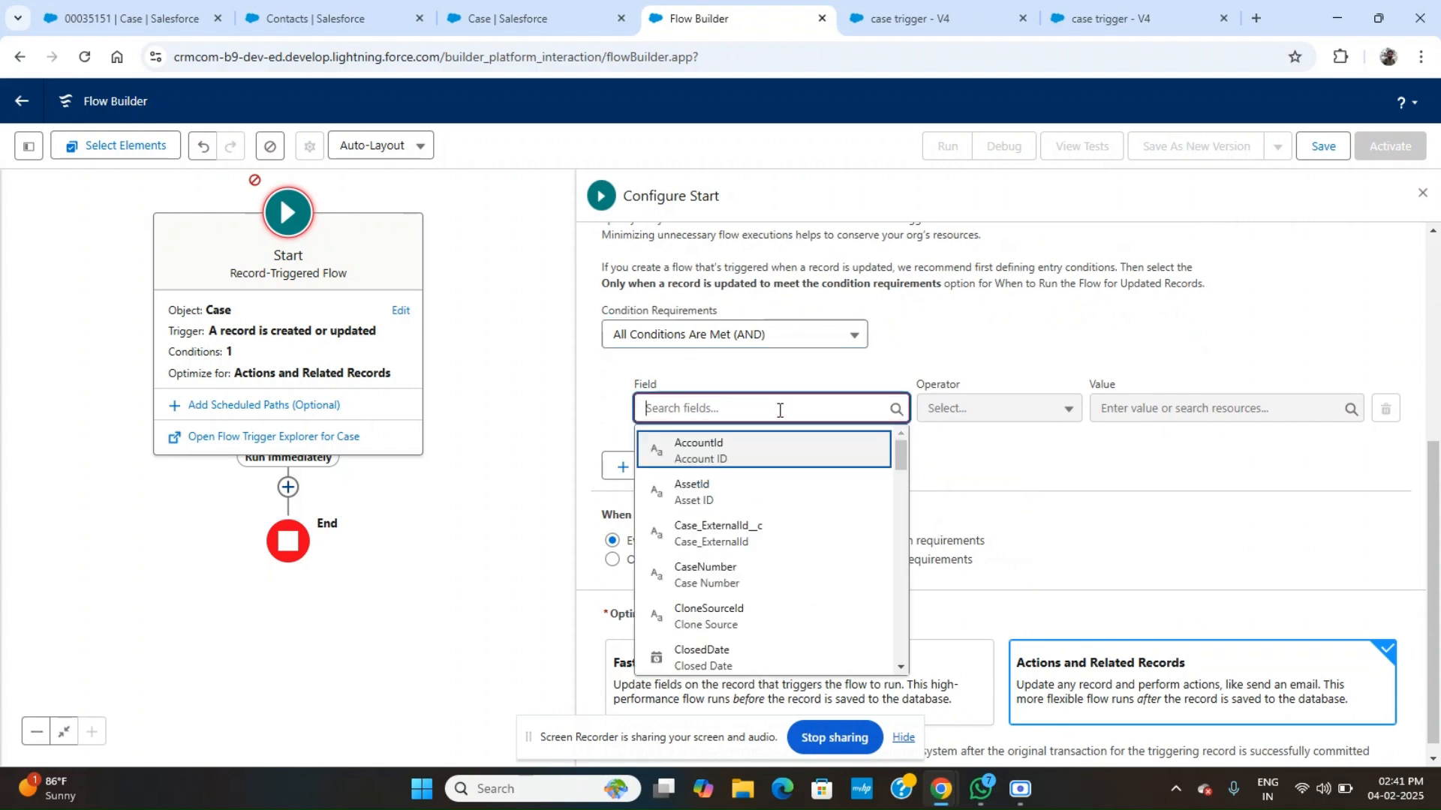
{"action": "left_click", "coordinate": [731, 450]}
{"action": "left_click", "coordinate": [1047, 412]}
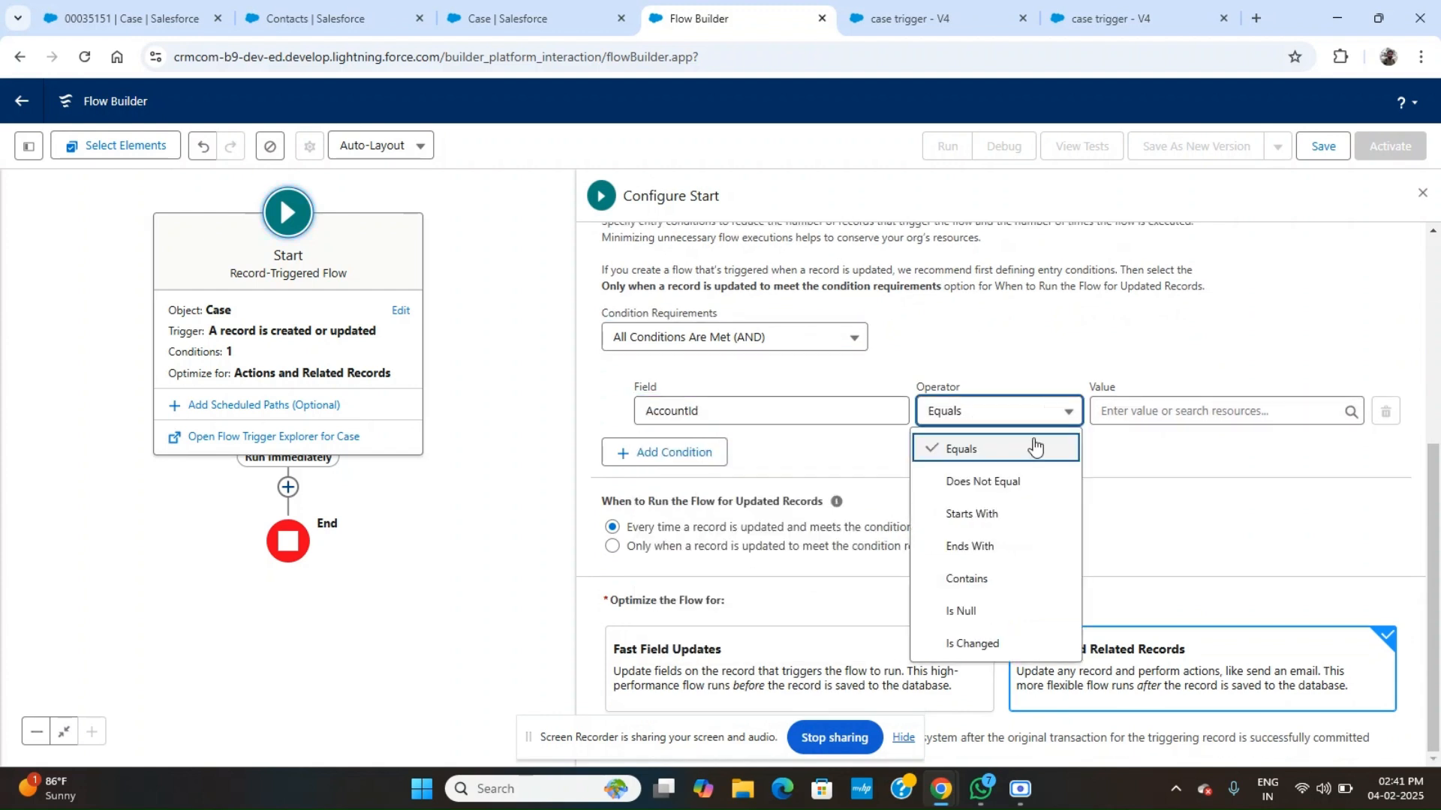
{"action": "left_click", "coordinate": [989, 610]}
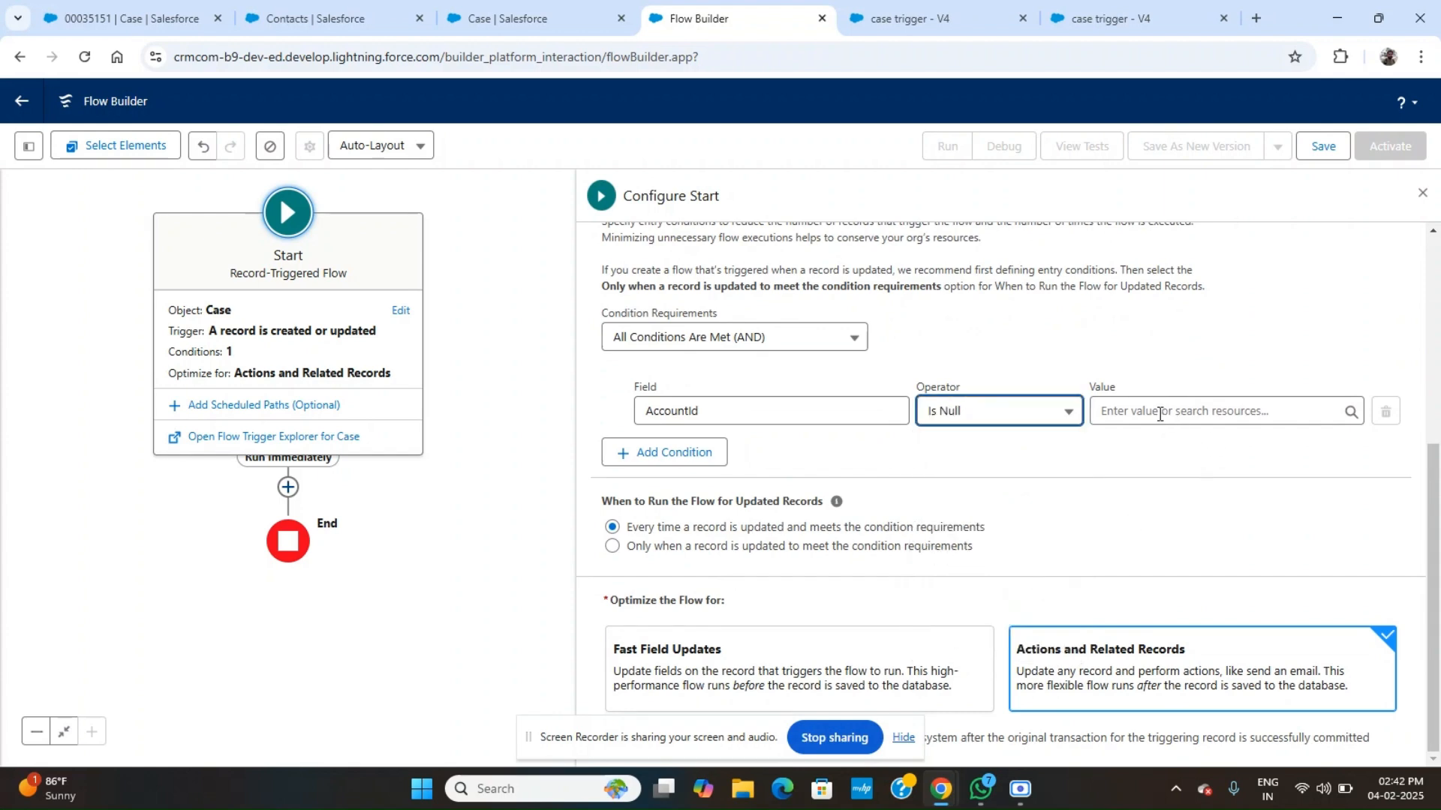
{"action": "left_click", "coordinate": [1159, 415]}
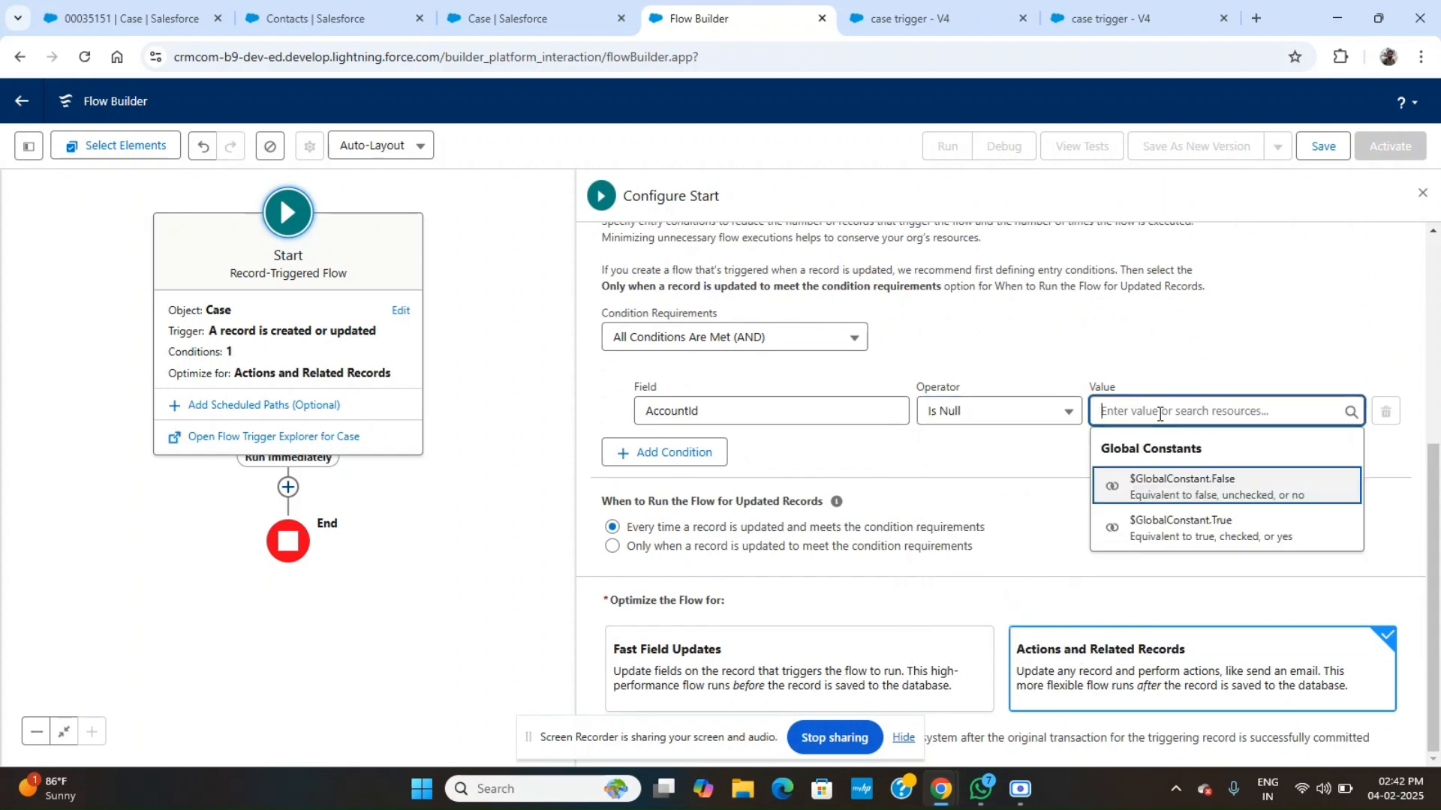
{"action": "left_click", "coordinate": [1230, 491]}
Add a second entry condition requiring Status Is Changed to equal True.
{"action": "left_click", "coordinate": [719, 447]}
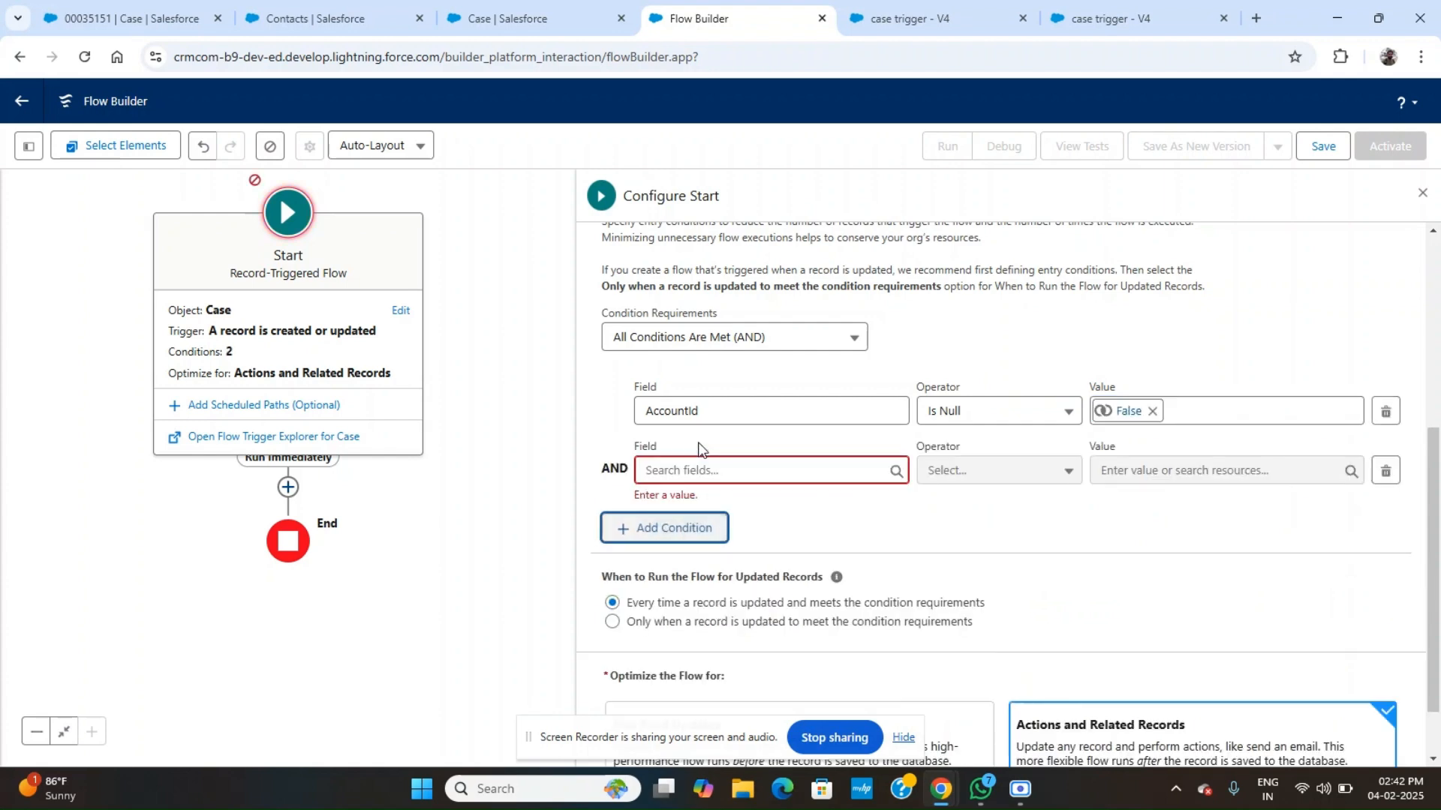
{"action": "left_click", "coordinate": [704, 472]}
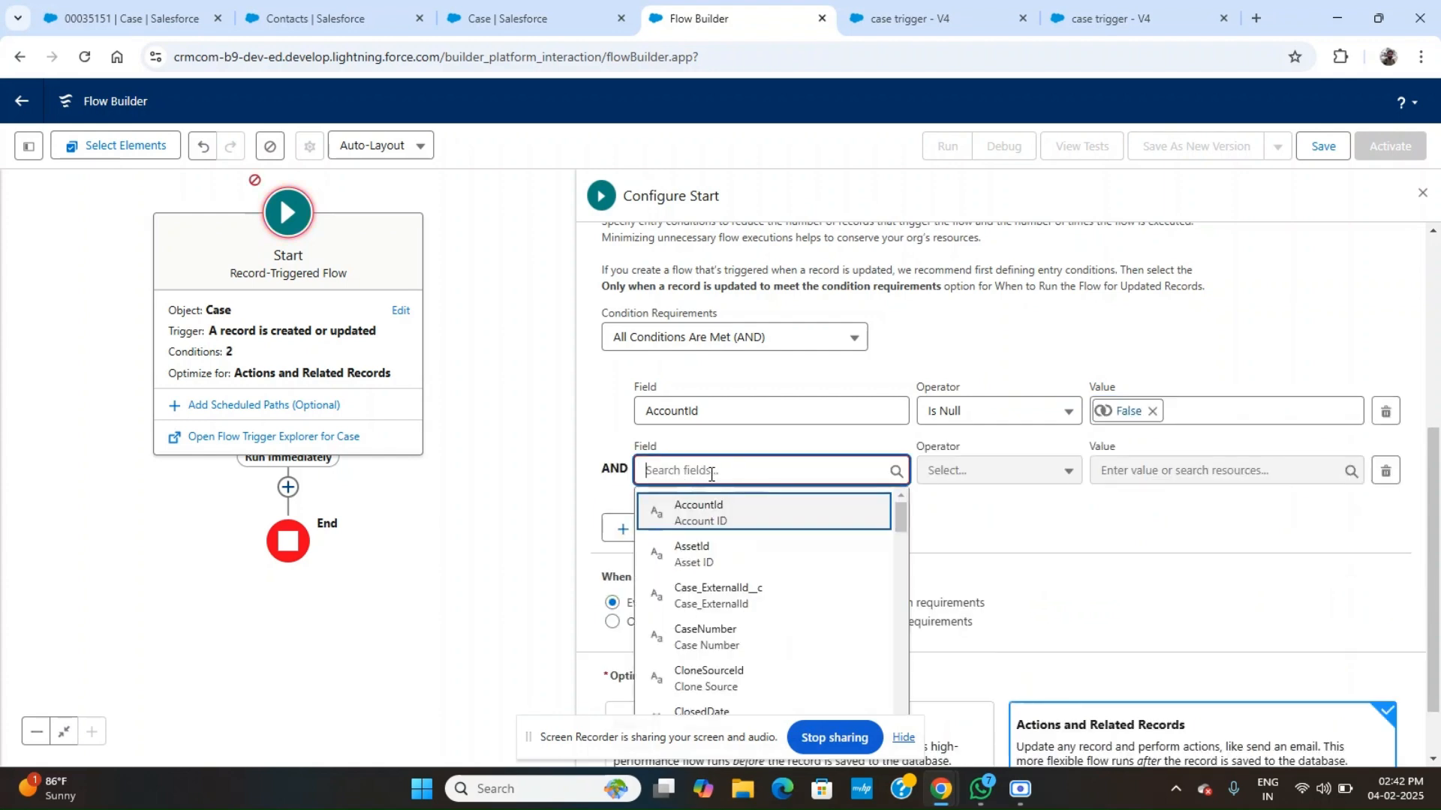
{"action": "type", "text": "st"}
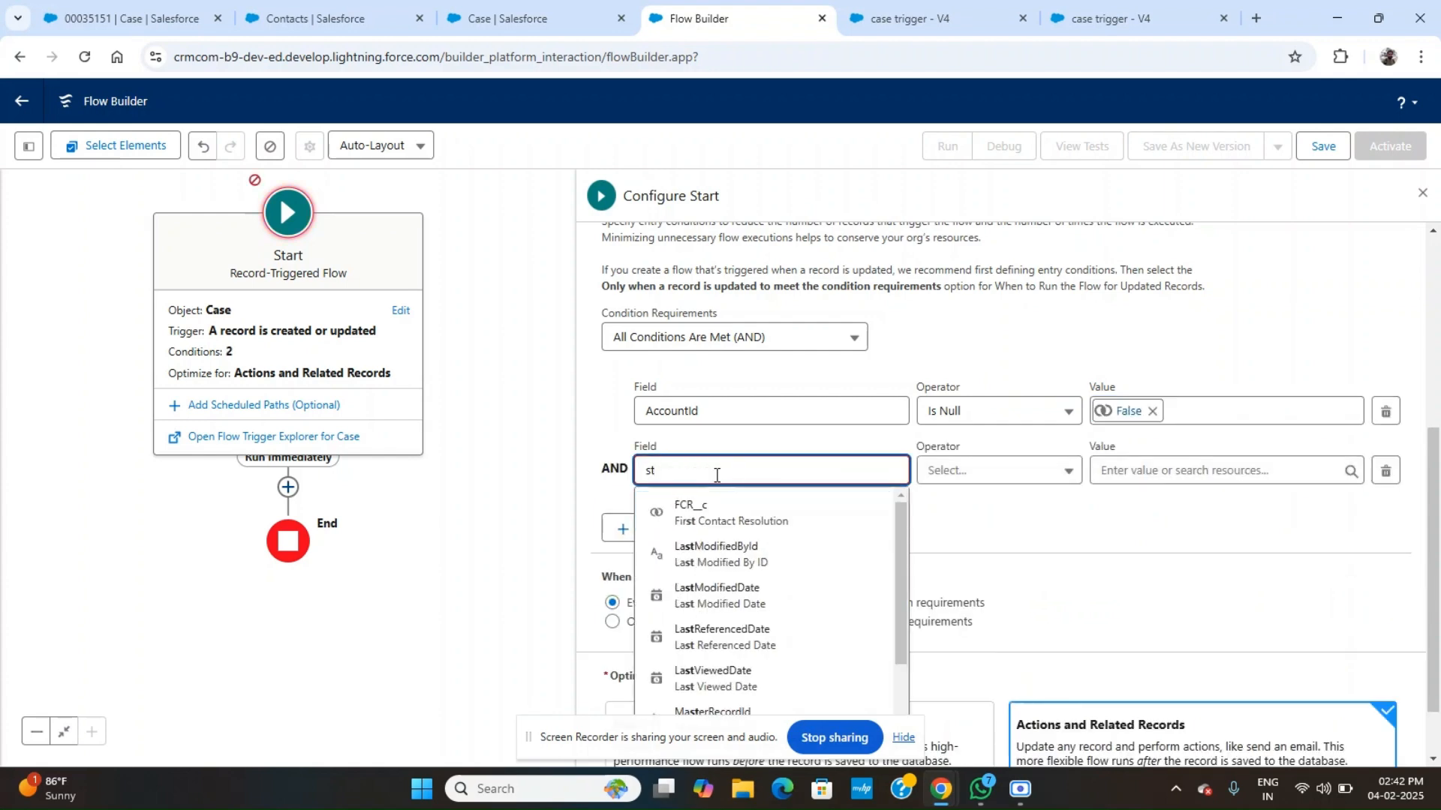
{"action": "type", "text": "a"}
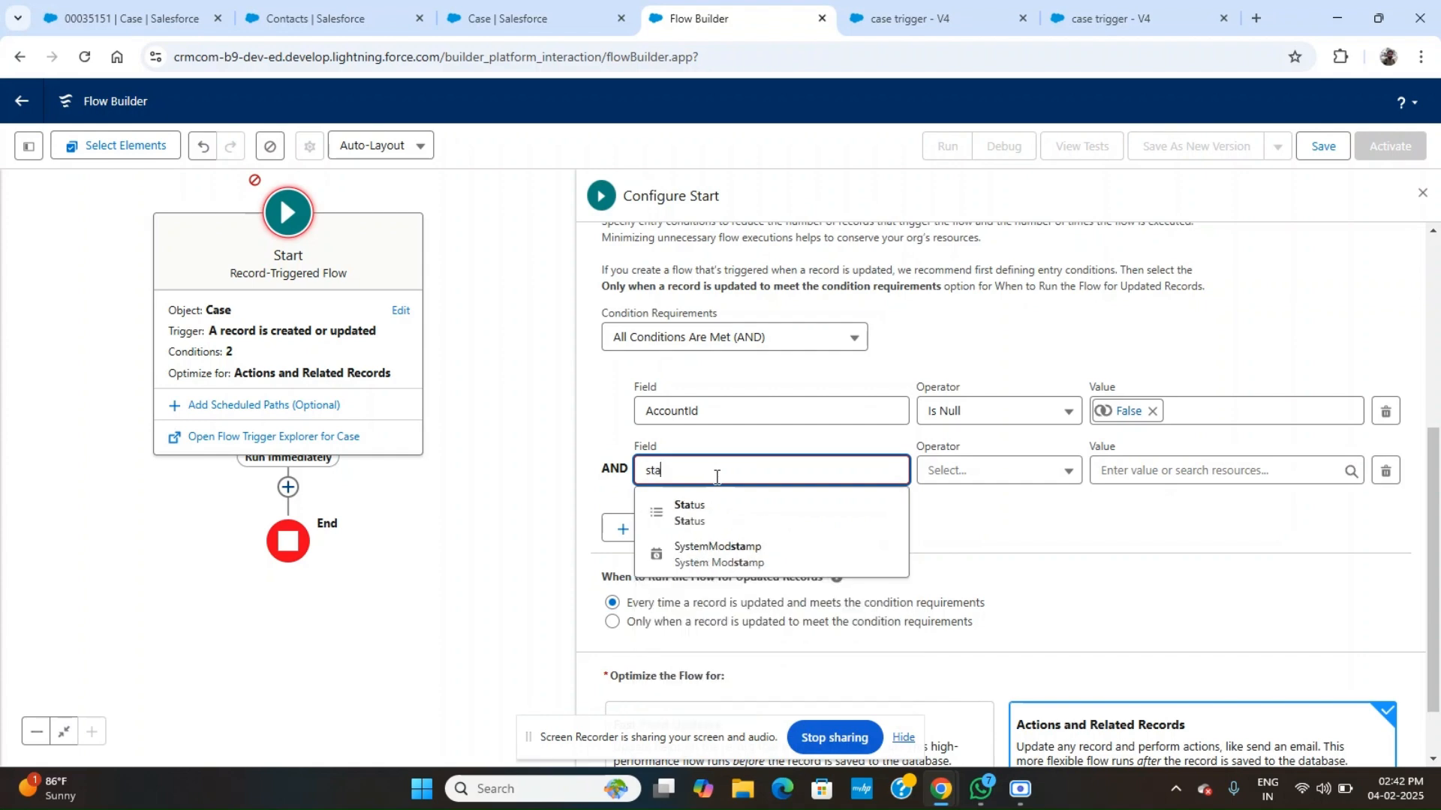
{"action": "left_click", "coordinate": [690, 510]}
{"action": "left_click", "coordinate": [1042, 479]}
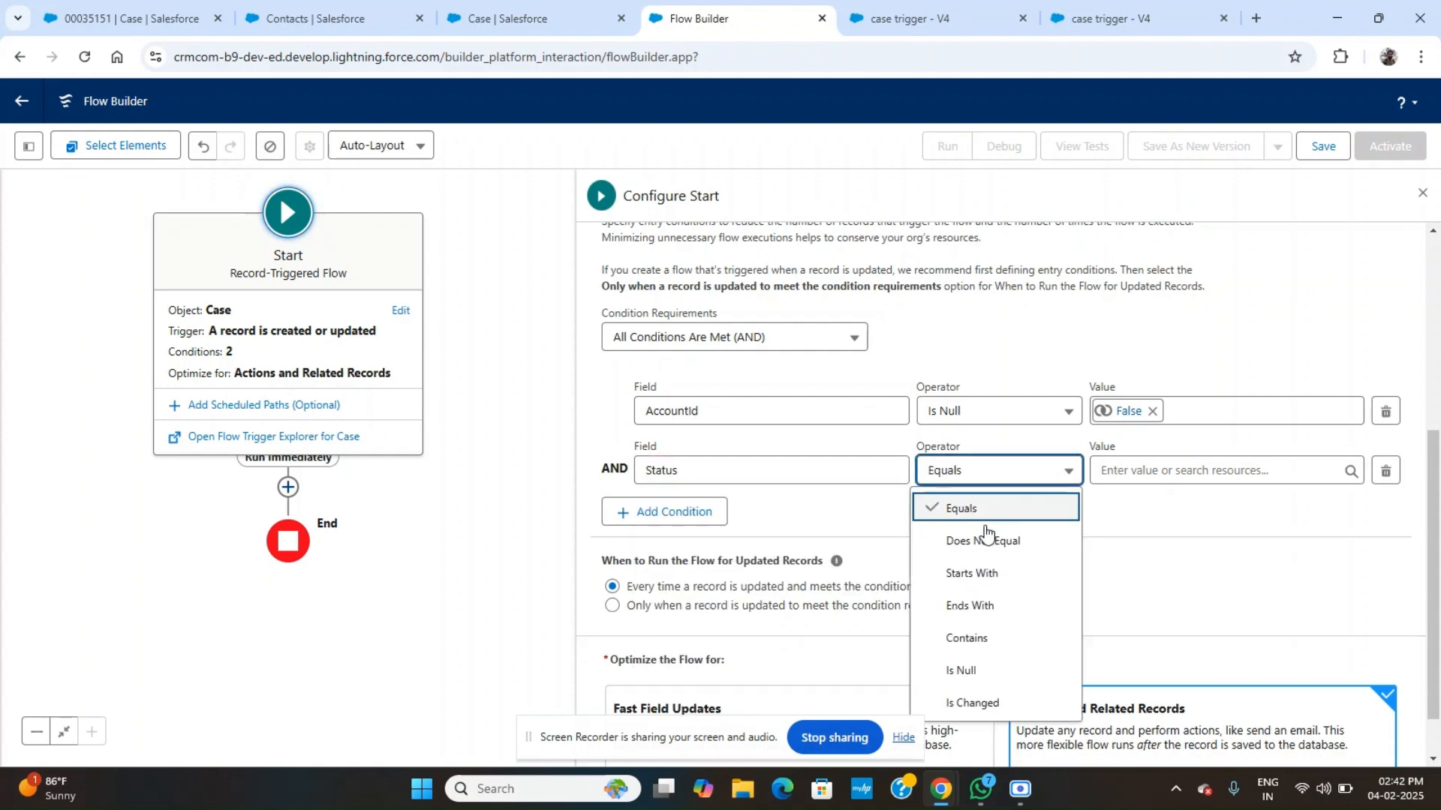
{"action": "left_click", "coordinate": [987, 709]}
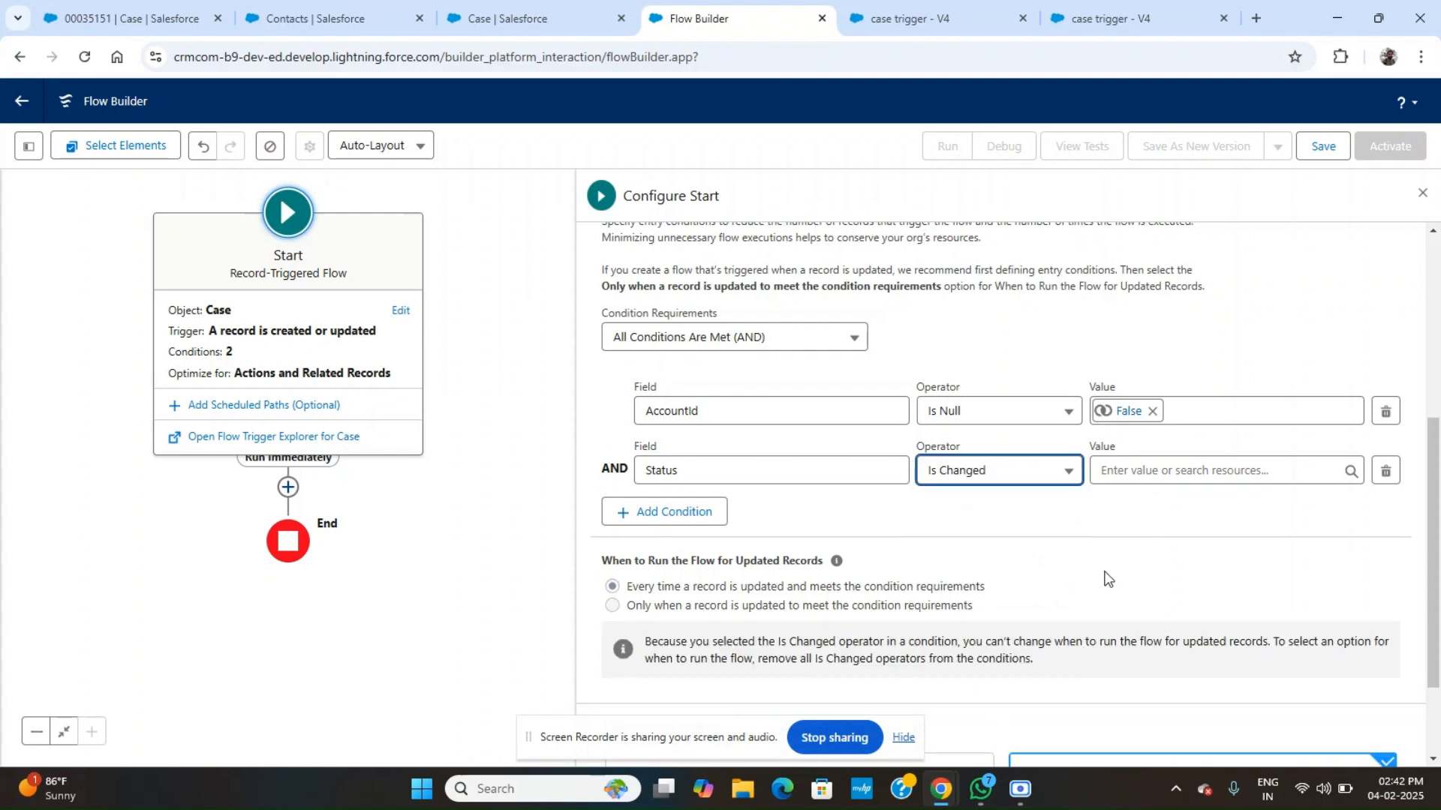
{"action": "left_click", "coordinate": [1180, 471]}
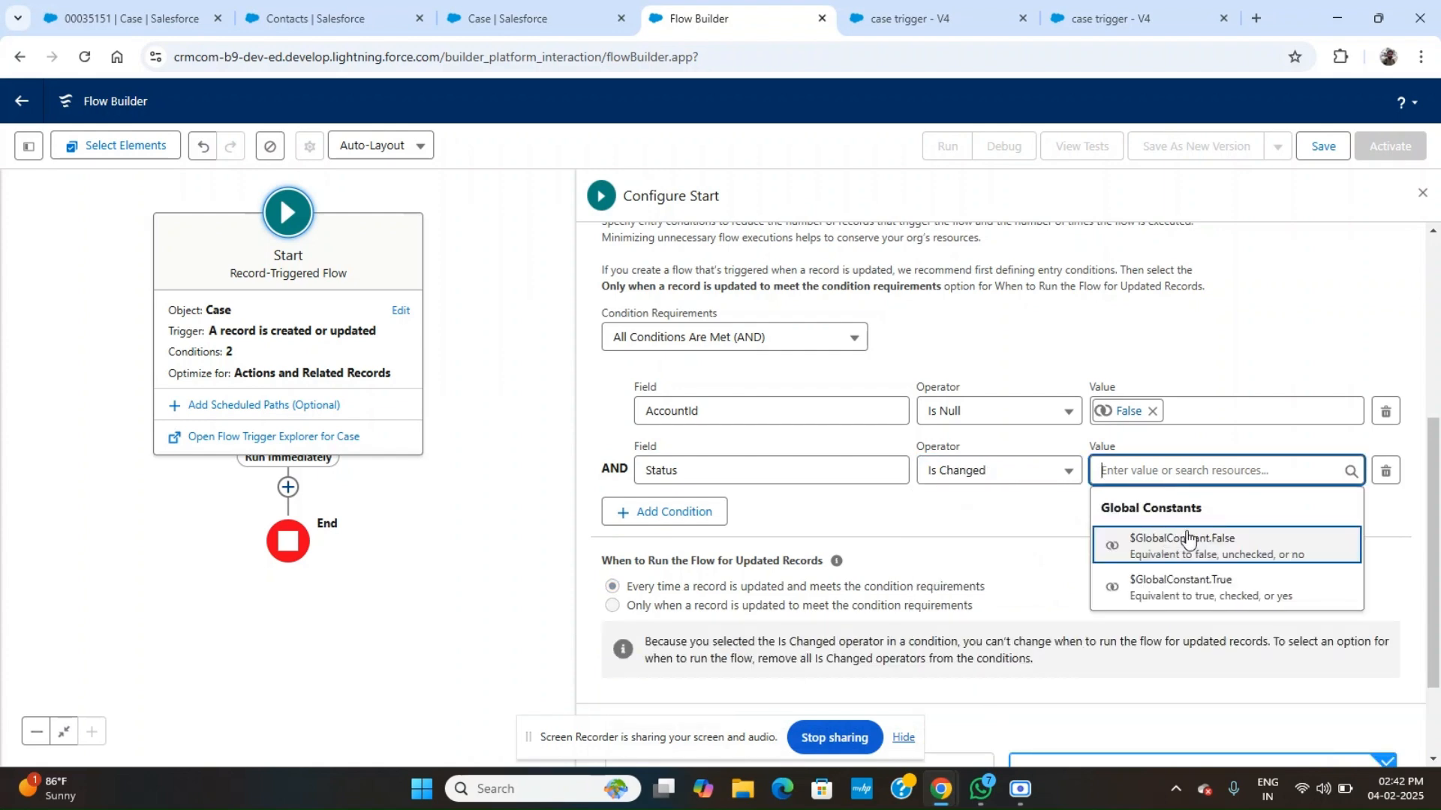
{"action": "left_click", "coordinate": [1158, 589]}
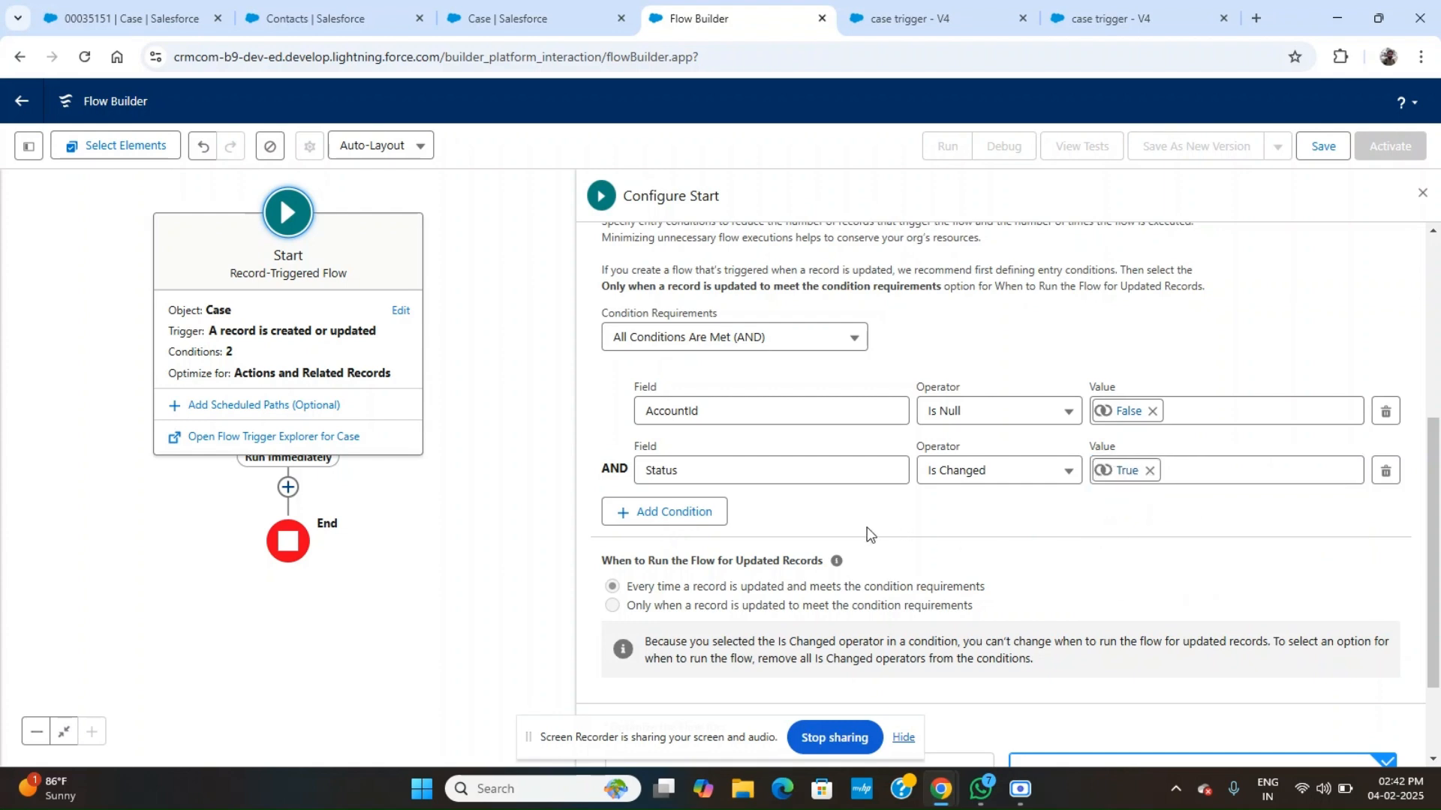
Add a third entry condition requiring Status Equals Working.
{"action": "left_click", "coordinate": [689, 513]}
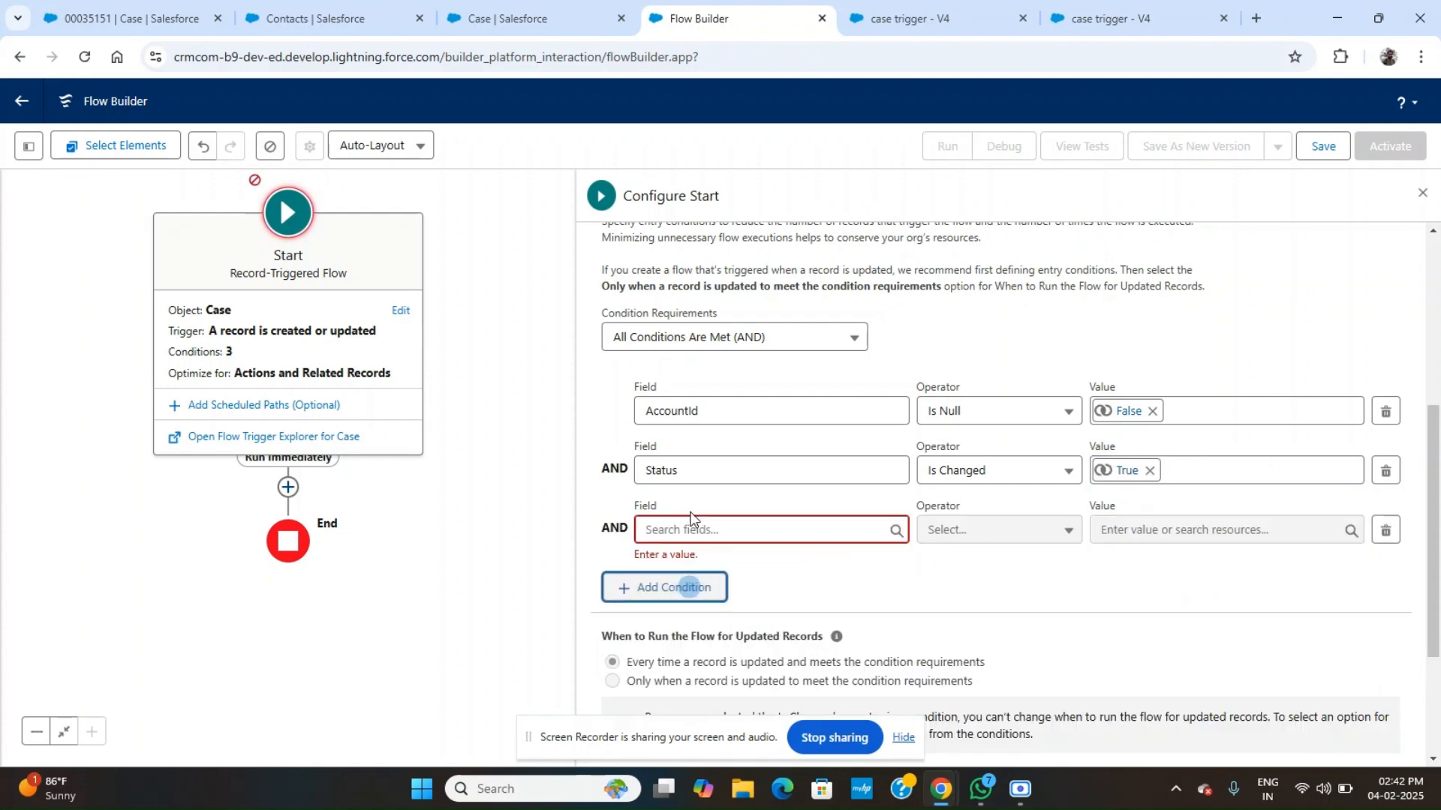
{"action": "left_click", "coordinate": [733, 529]}
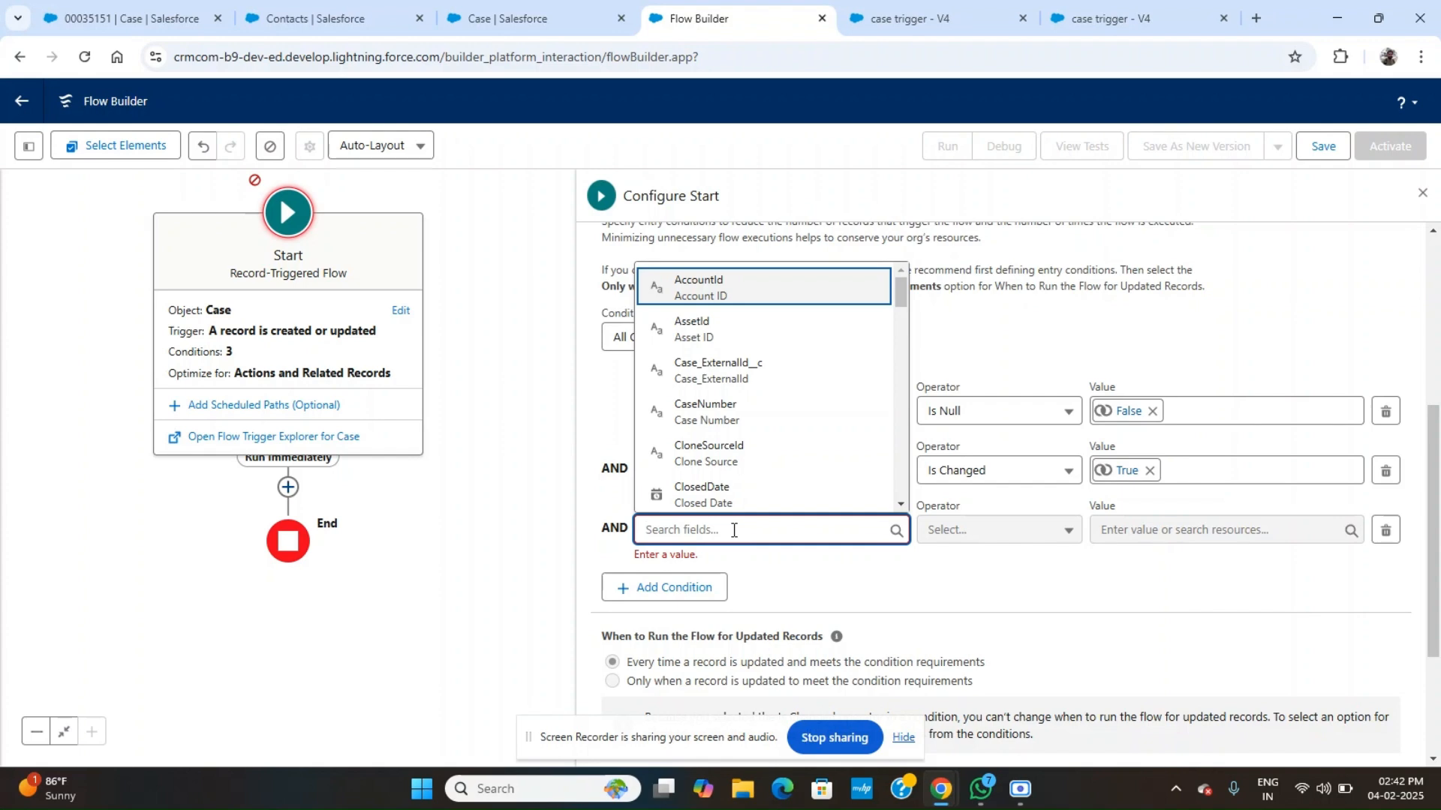
{"action": "type", "text": "s"}
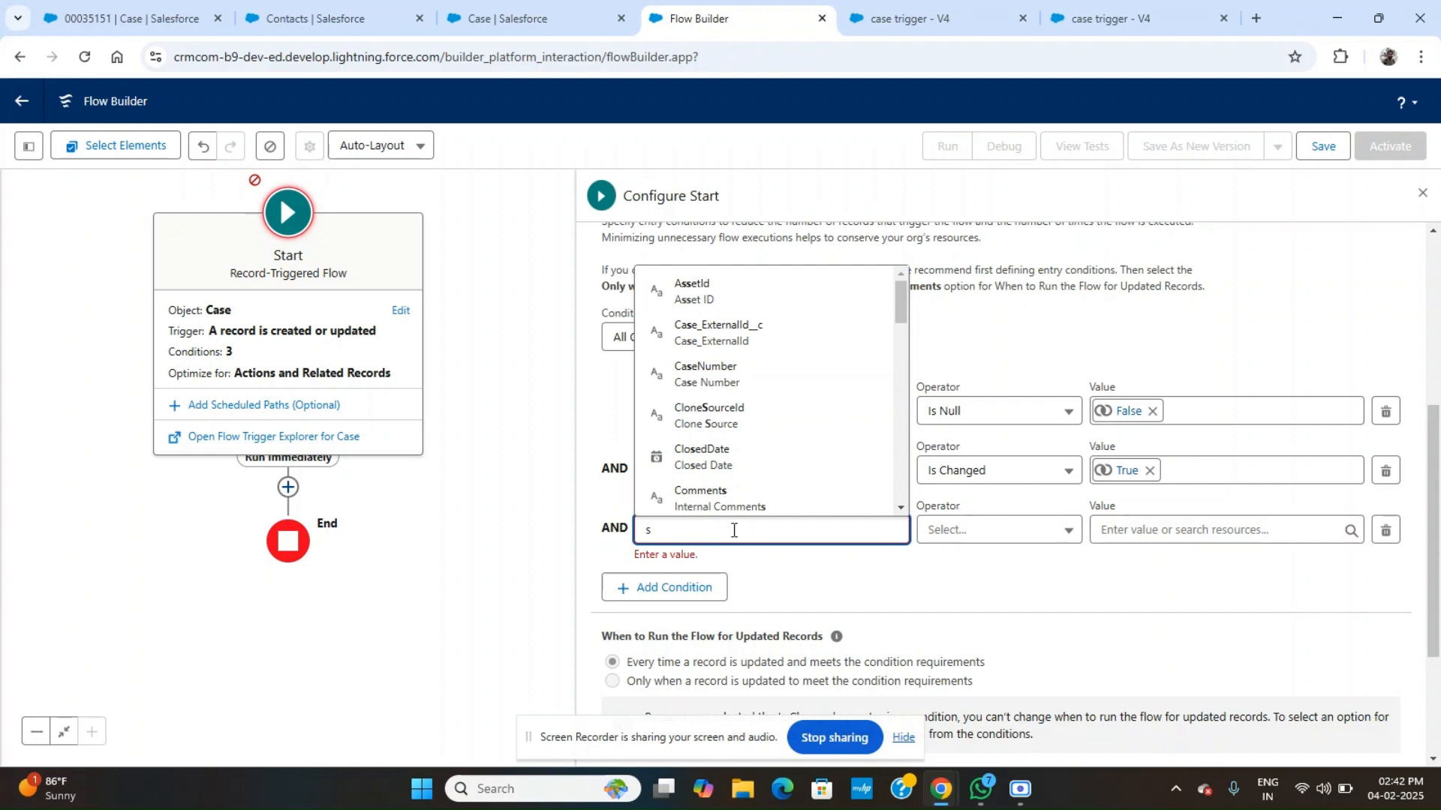
{"action": "type", "text": "ta"}
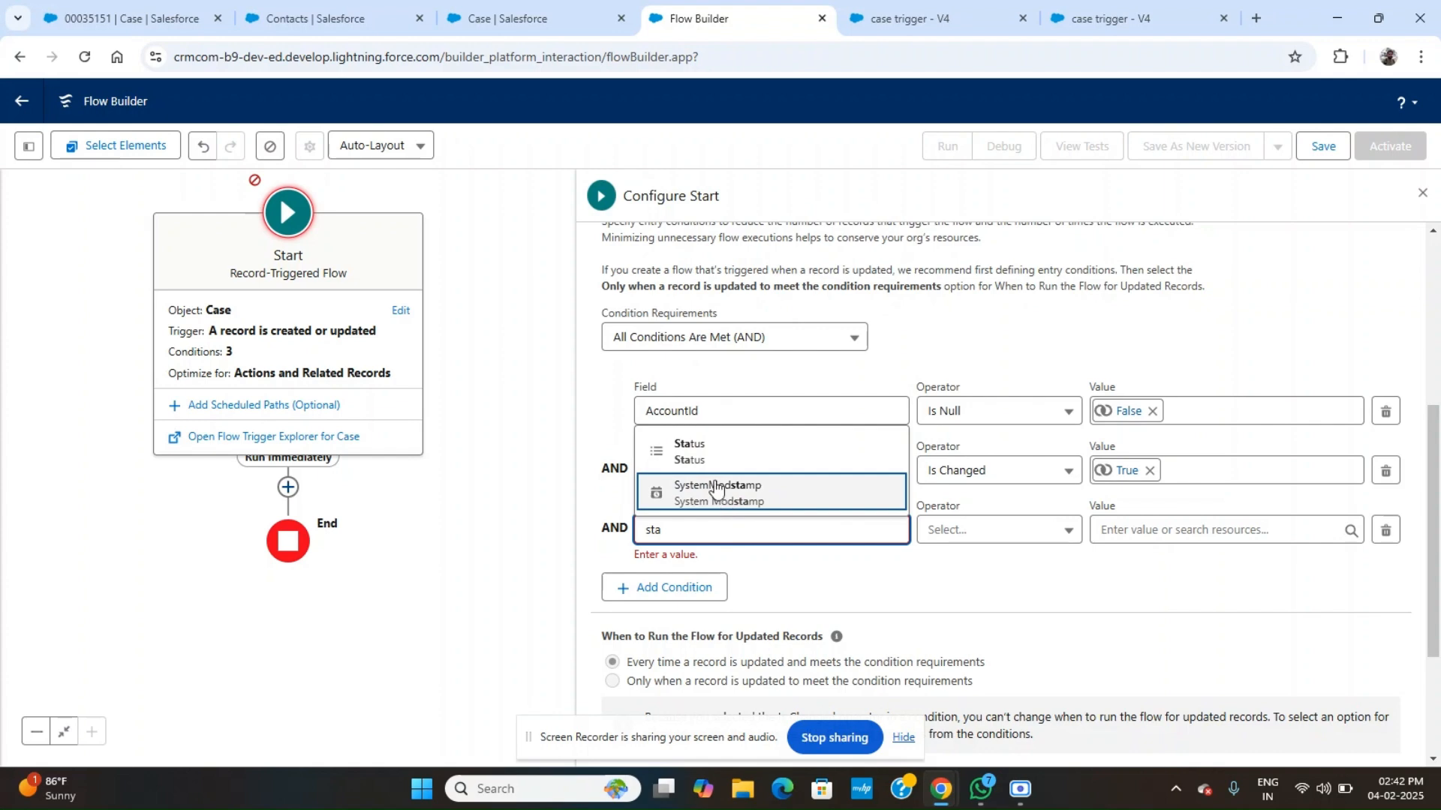
{"action": "left_click", "coordinate": [711, 451]}
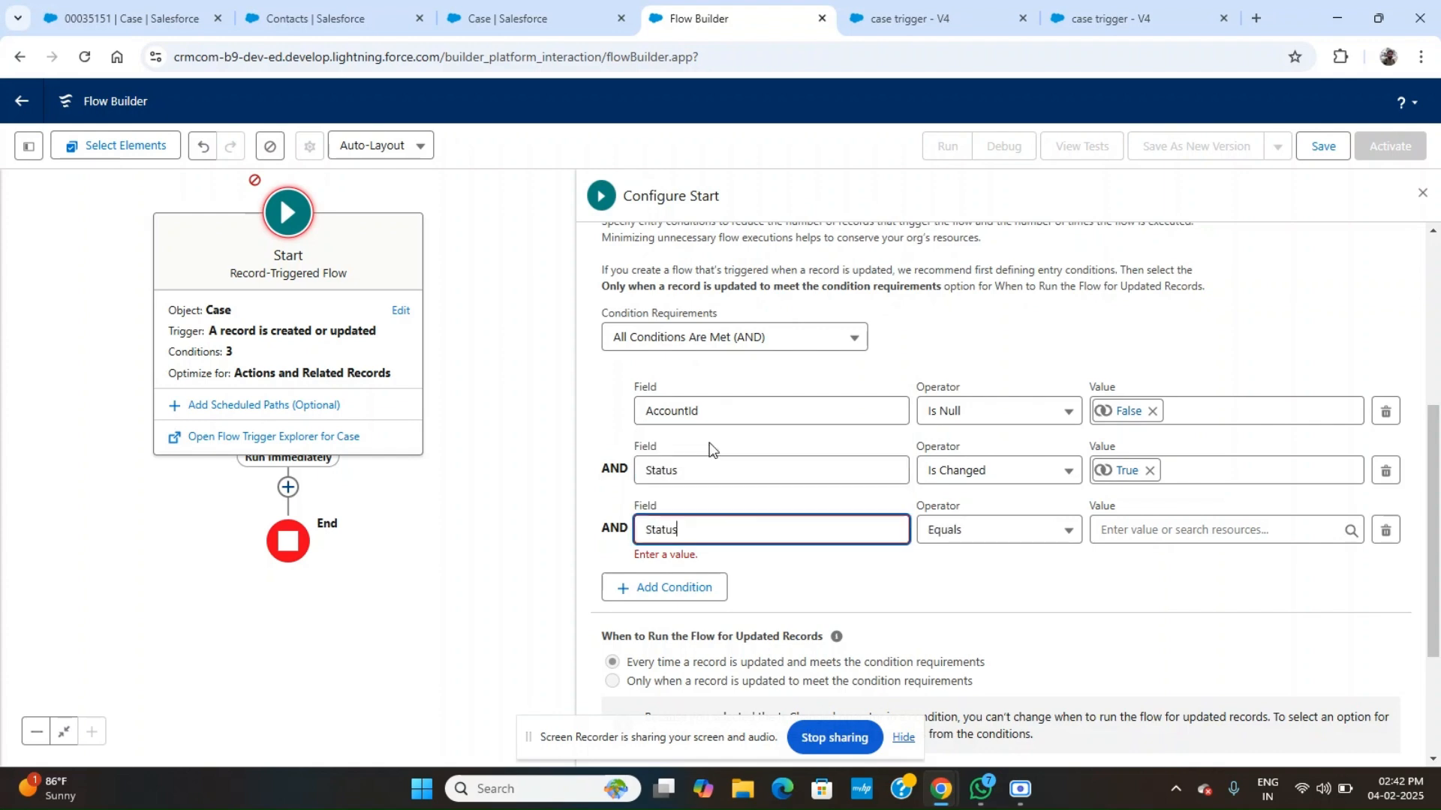
{"action": "left_click", "coordinate": [1025, 585]}
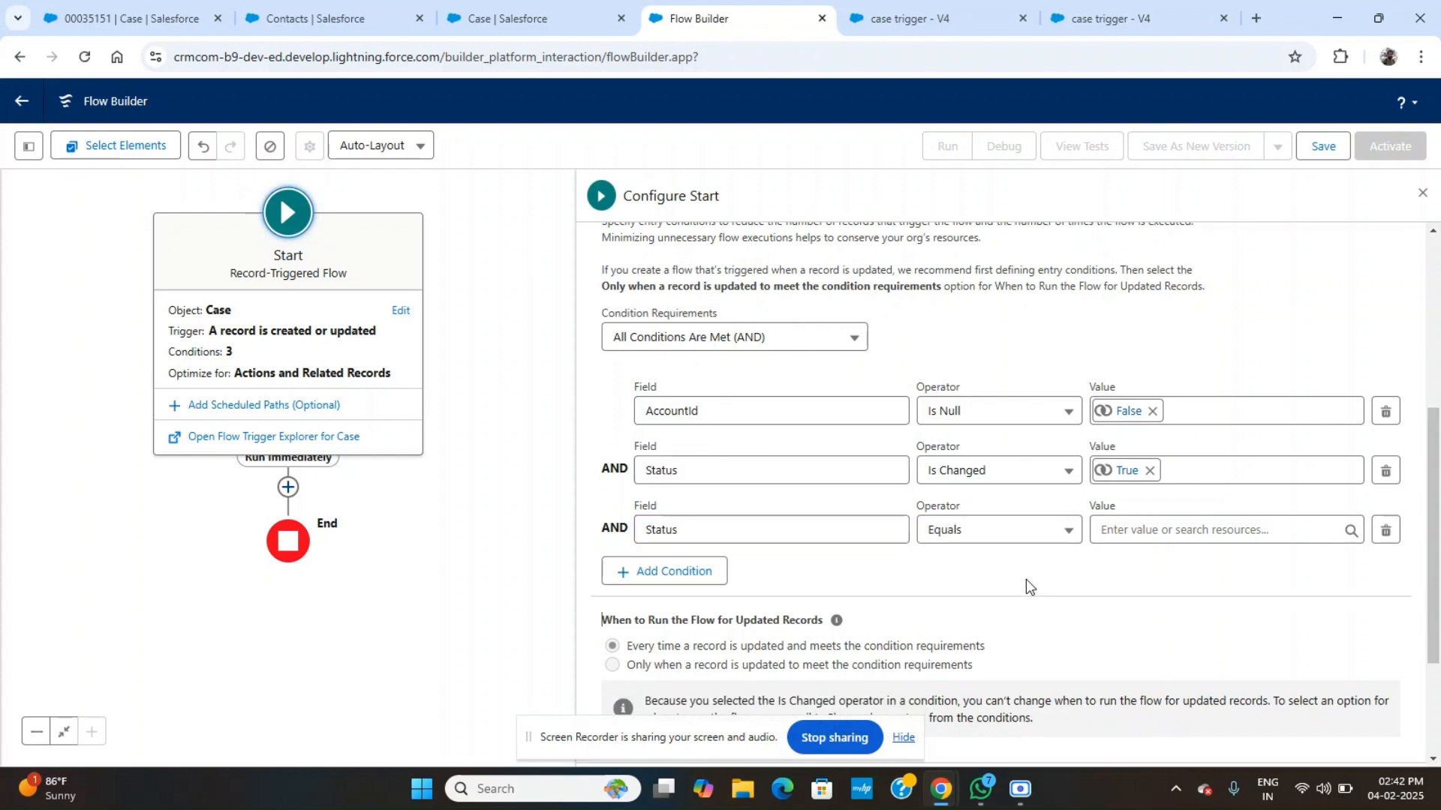
{"action": "left_click", "coordinate": [1036, 540]}
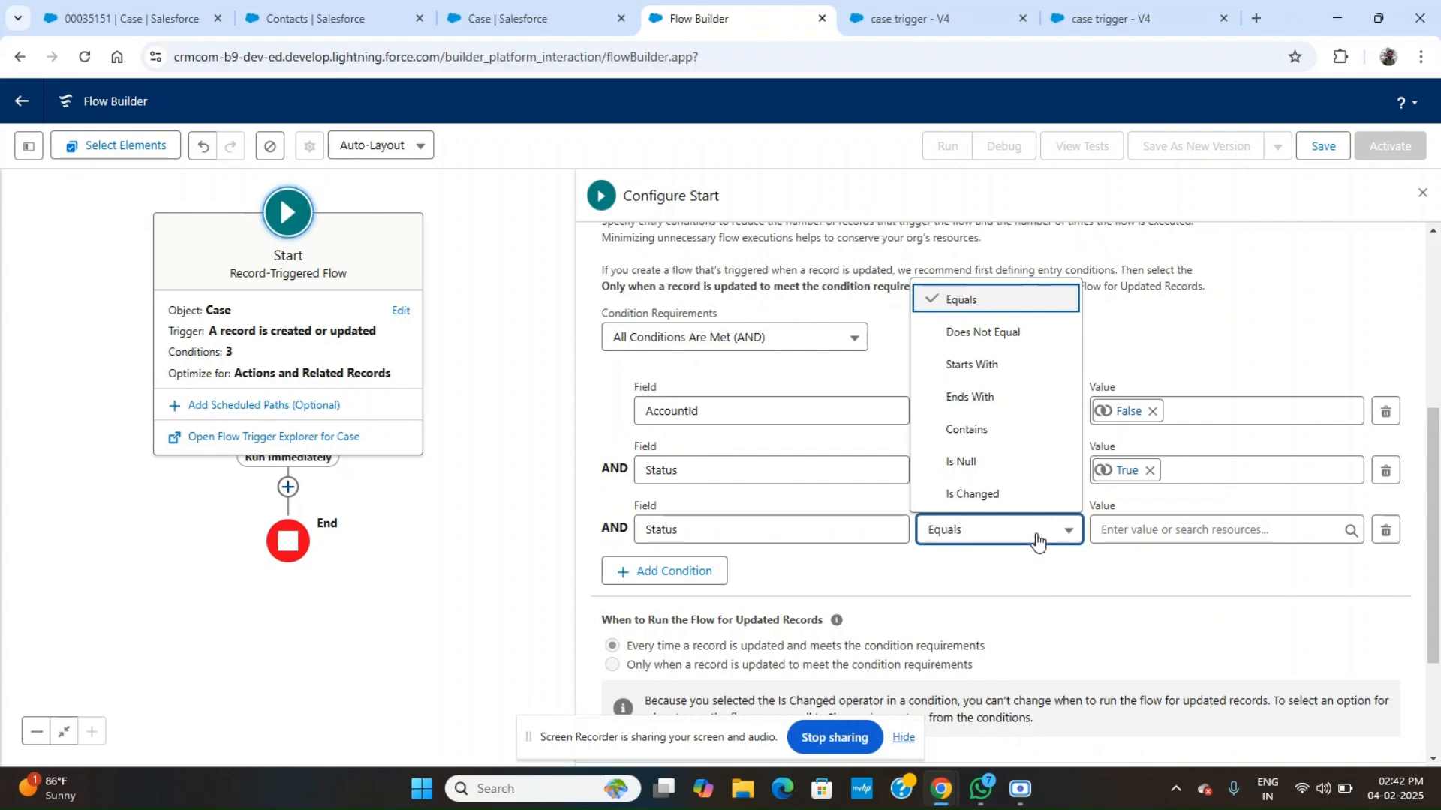
{"action": "left_click", "coordinate": [984, 301]}
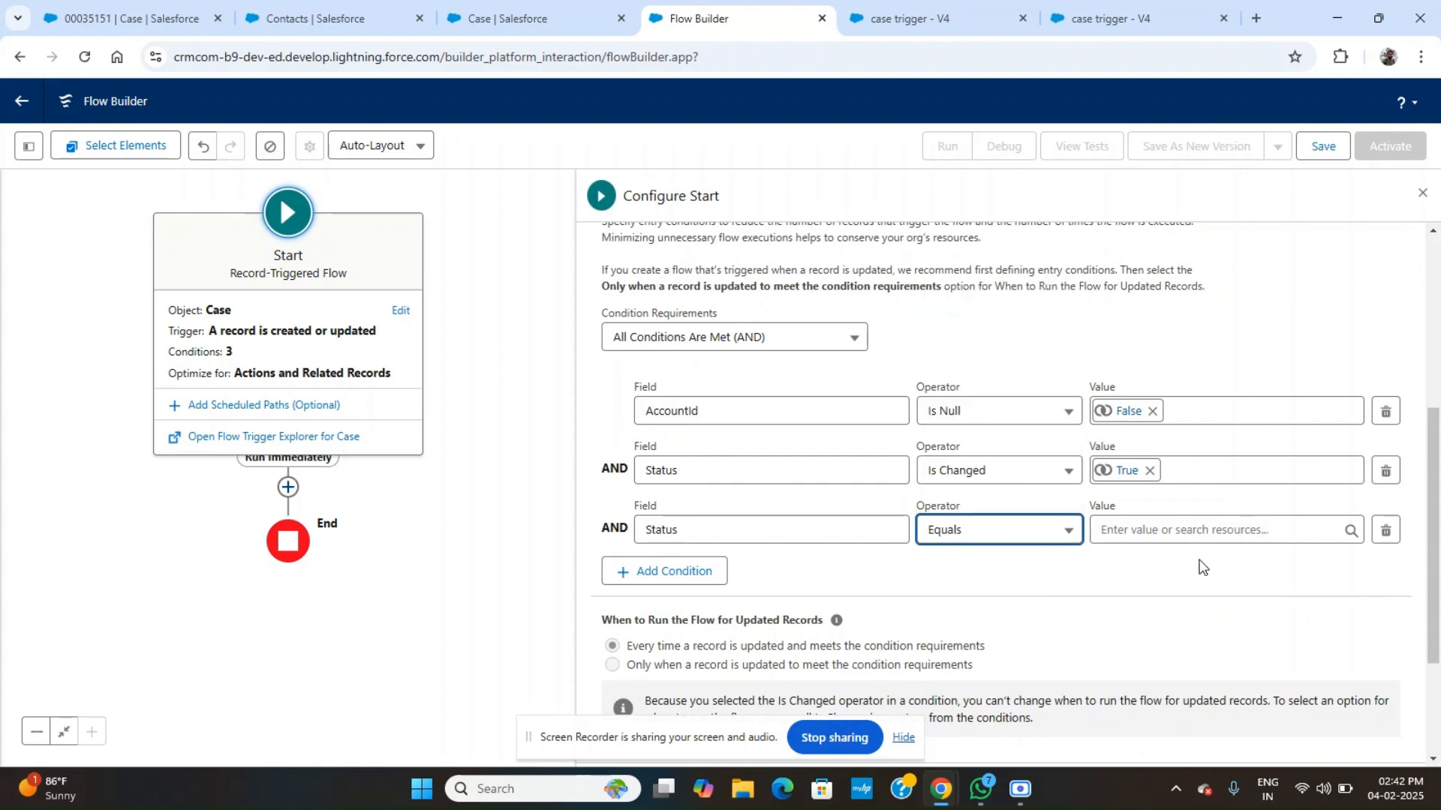
{"action": "left_click", "coordinate": [1160, 527]}
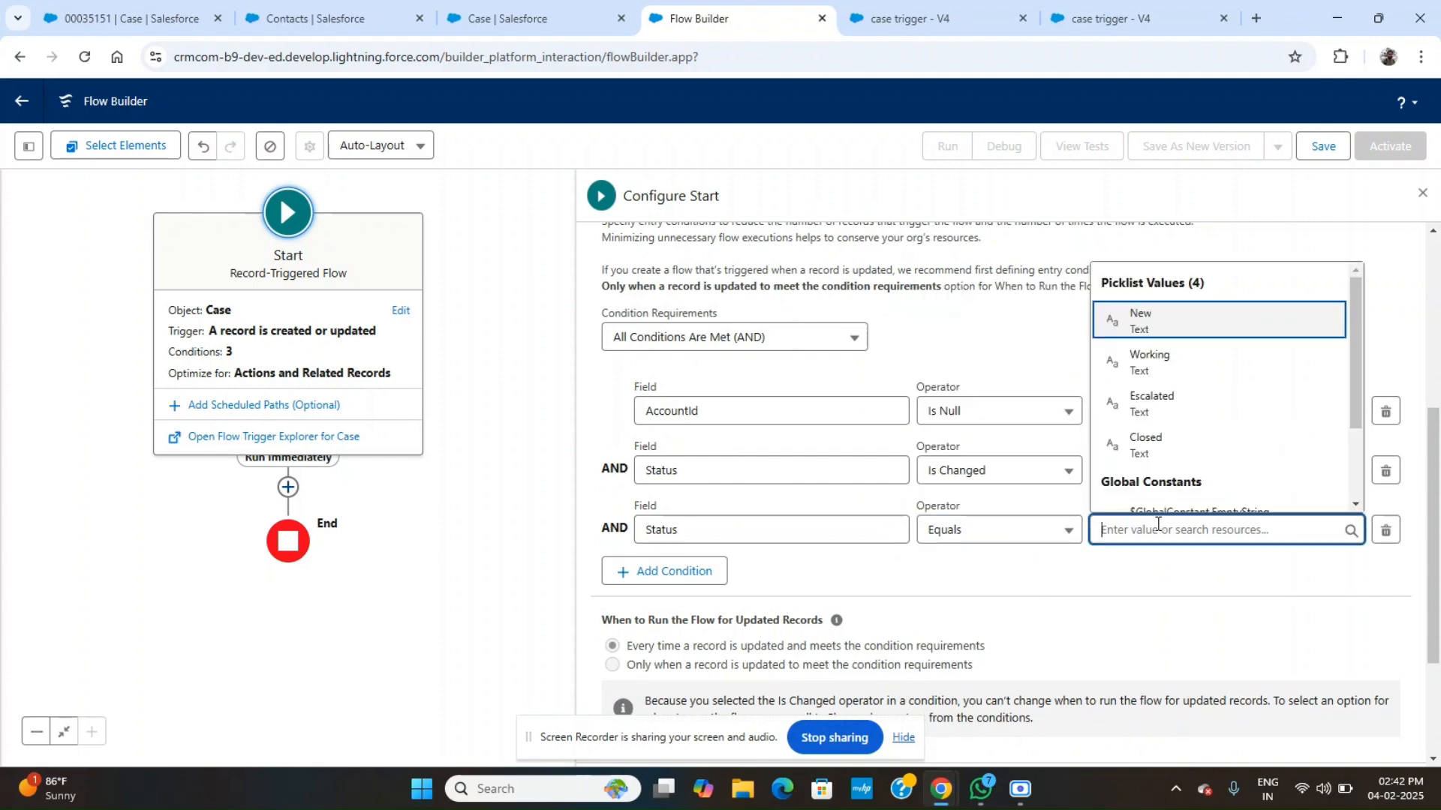
{"action": "left_click", "coordinate": [1192, 363]}
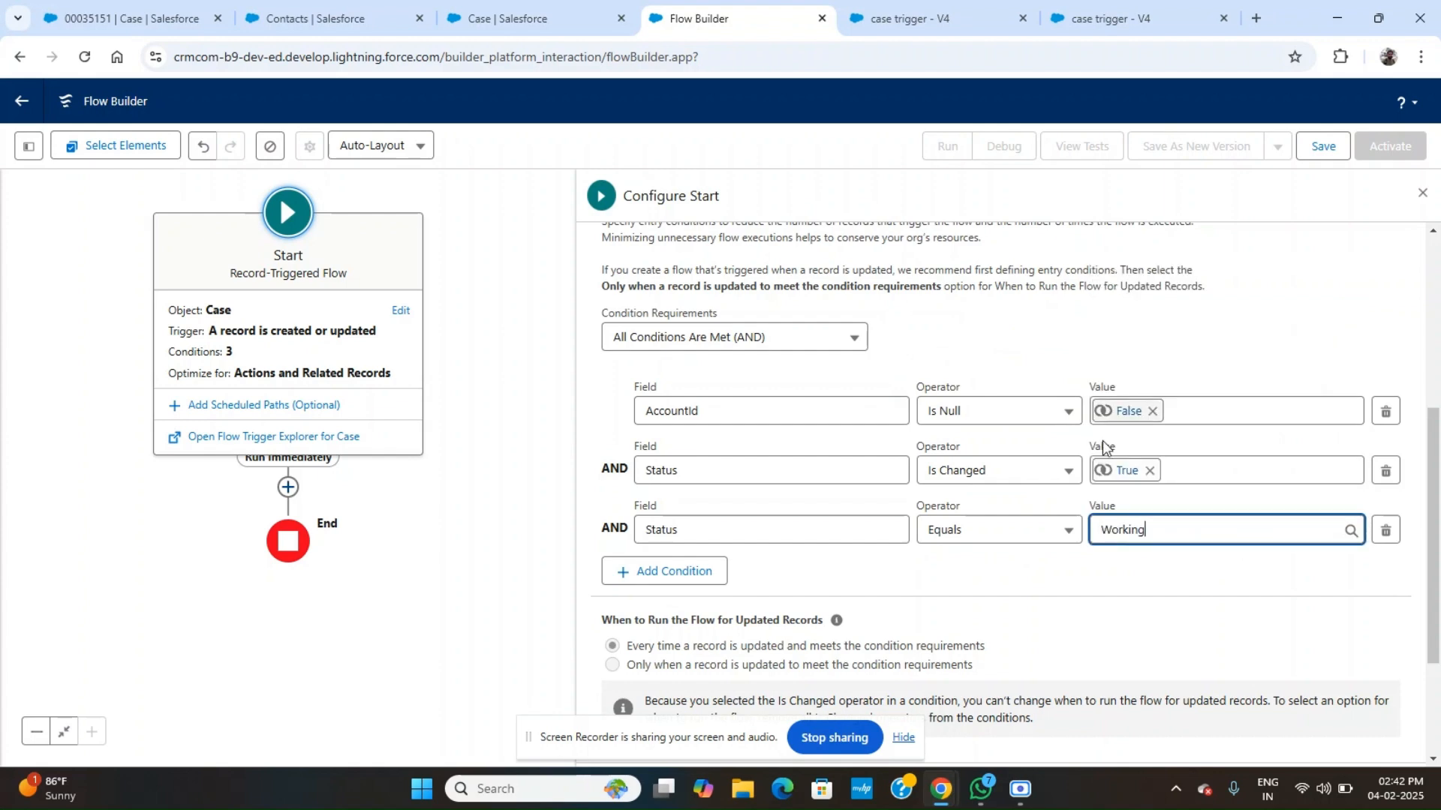
{"action": "left_click", "coordinate": [928, 576]}
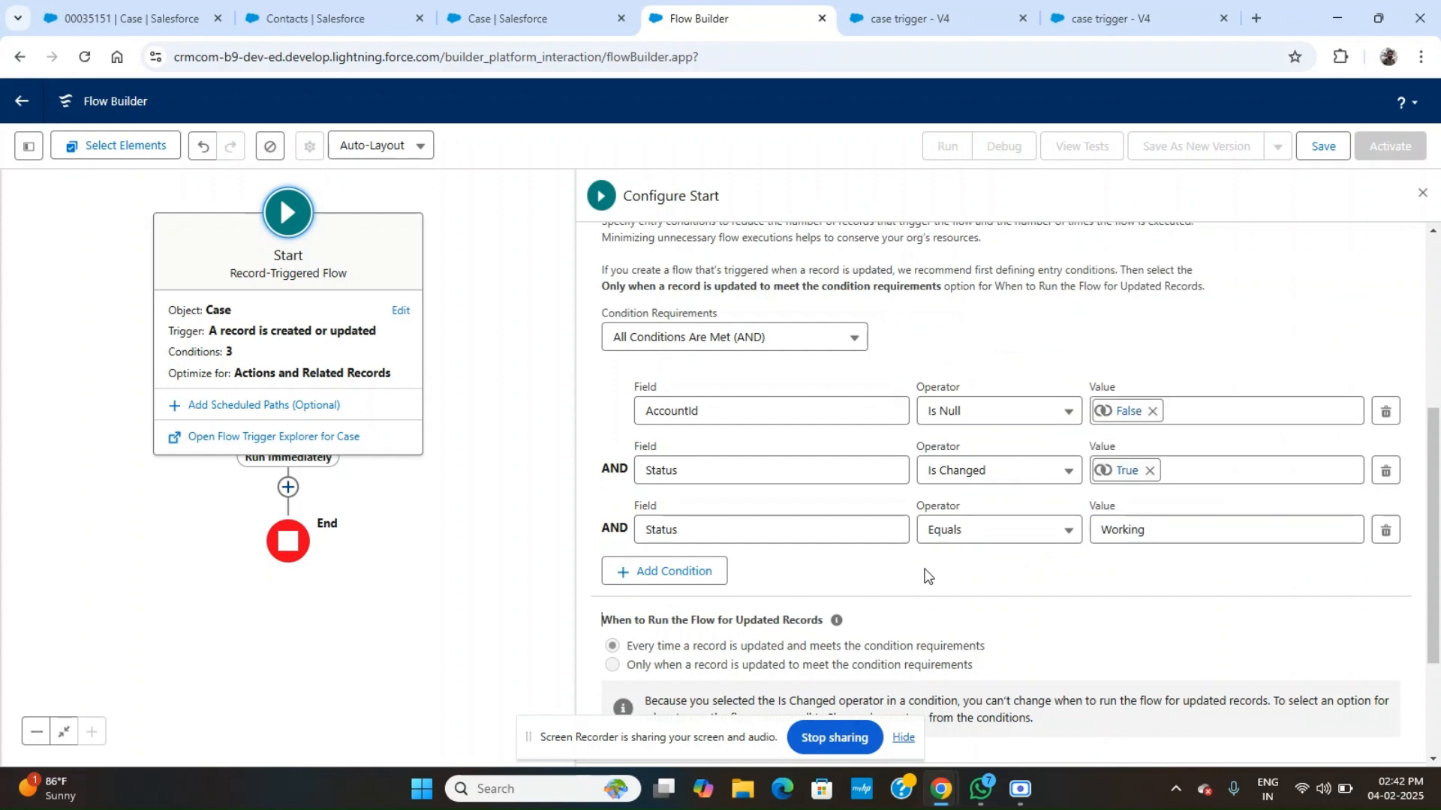
{"action": "left_click", "coordinate": [907, 741]}
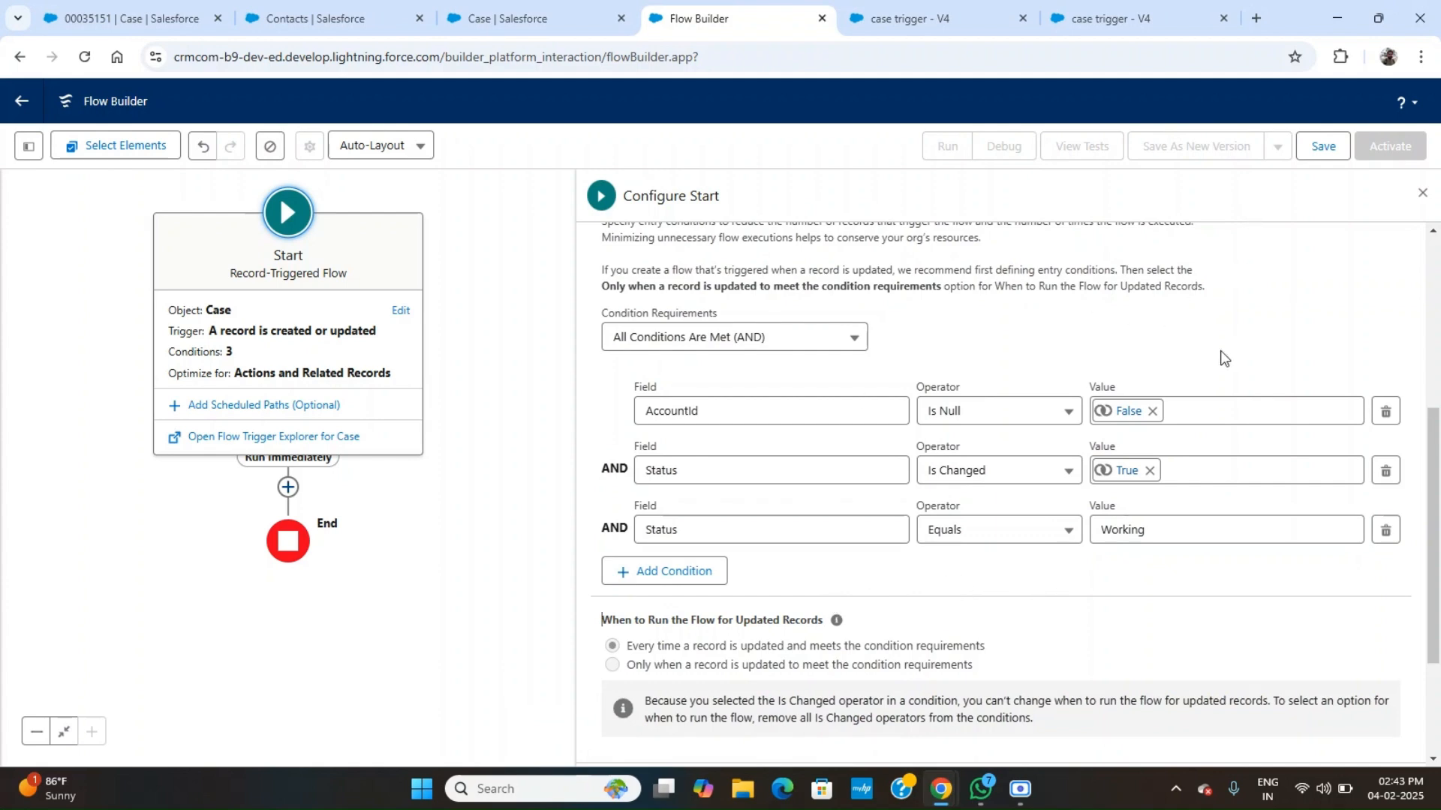
Save the flow with the label "Case trigger with Loop".
{"action": "scroll", "coordinate": [1220, 352], "scroll_direction": "up", "scroll_amount": 5}
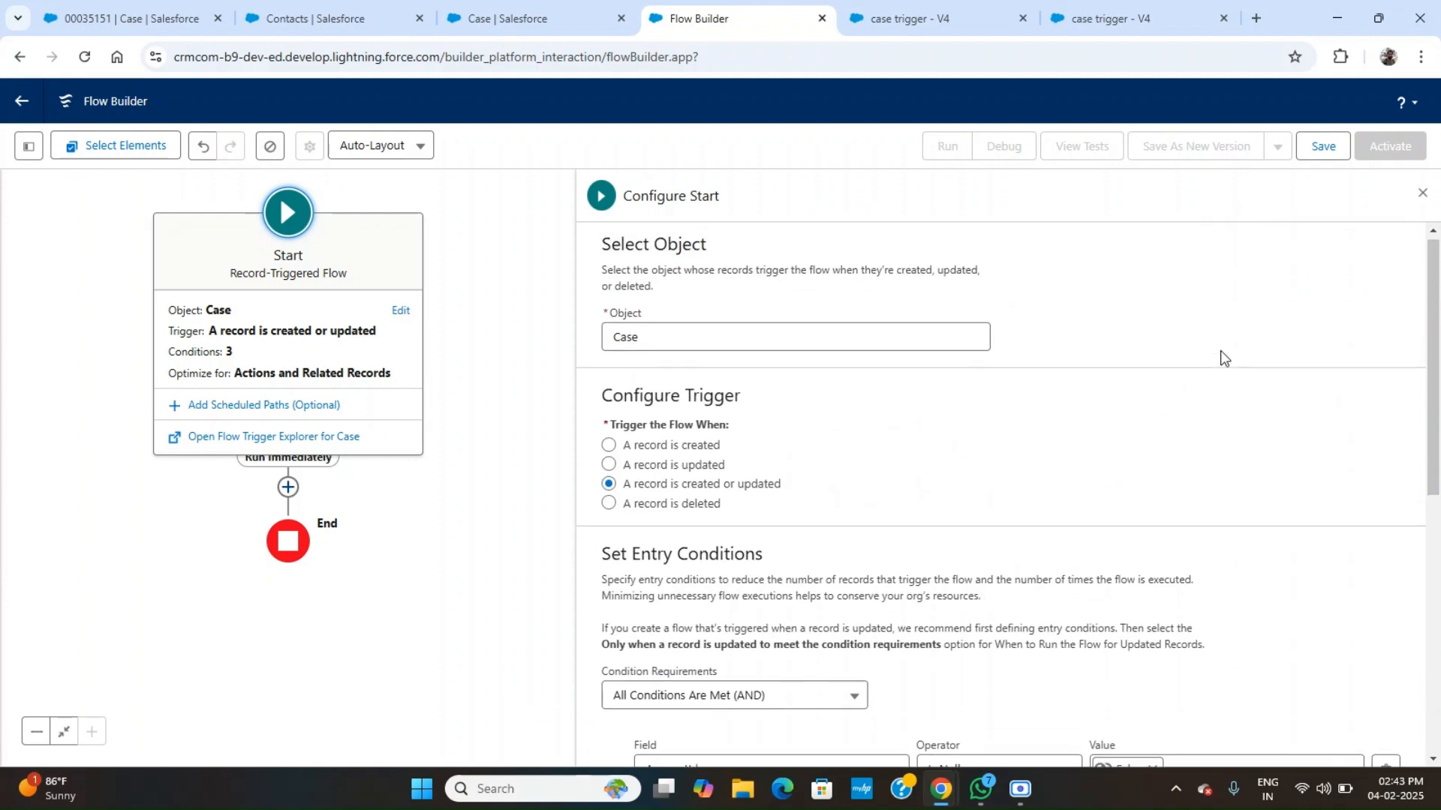
{"action": "left_click", "coordinate": [1322, 148]}
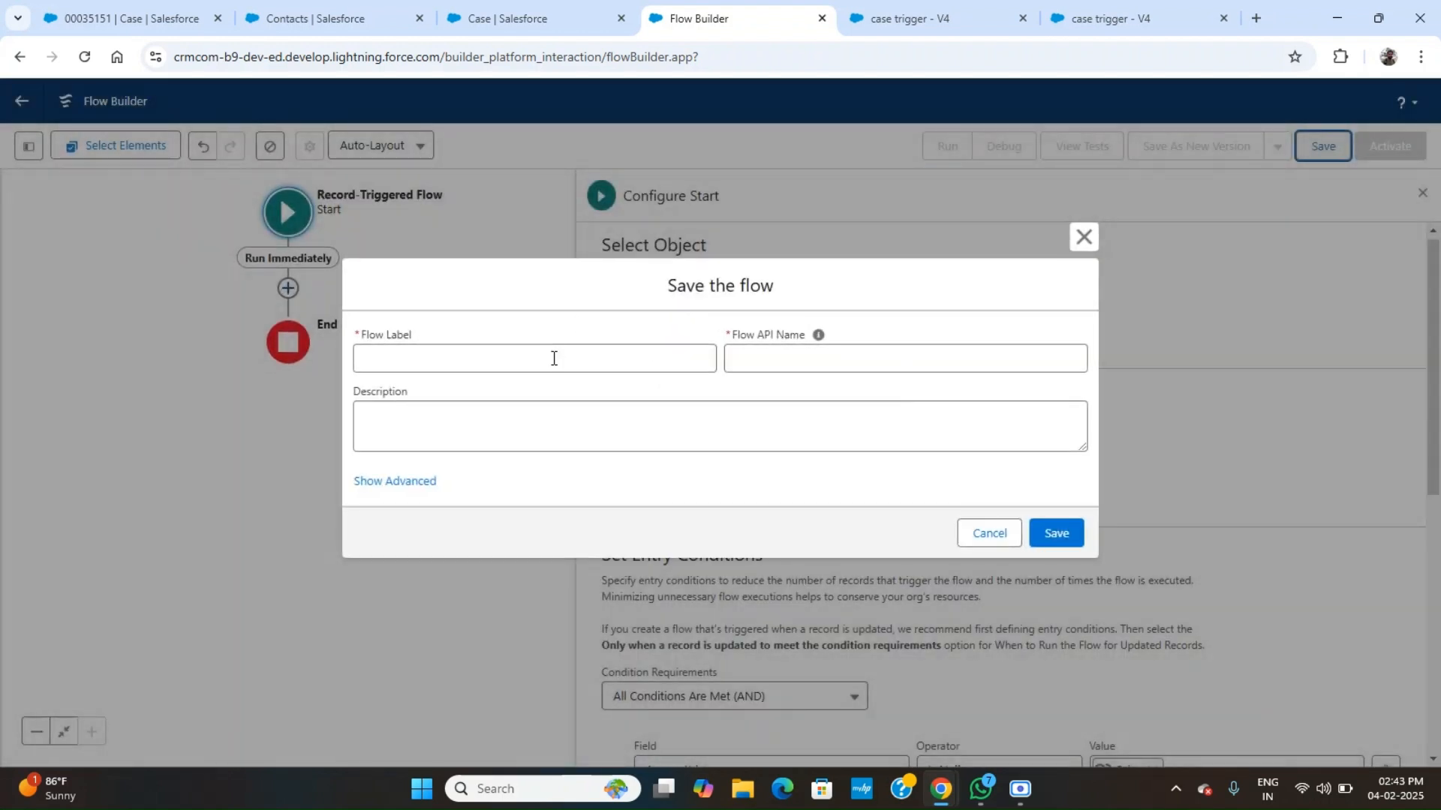
{"action": "left_click", "coordinate": [553, 359]}
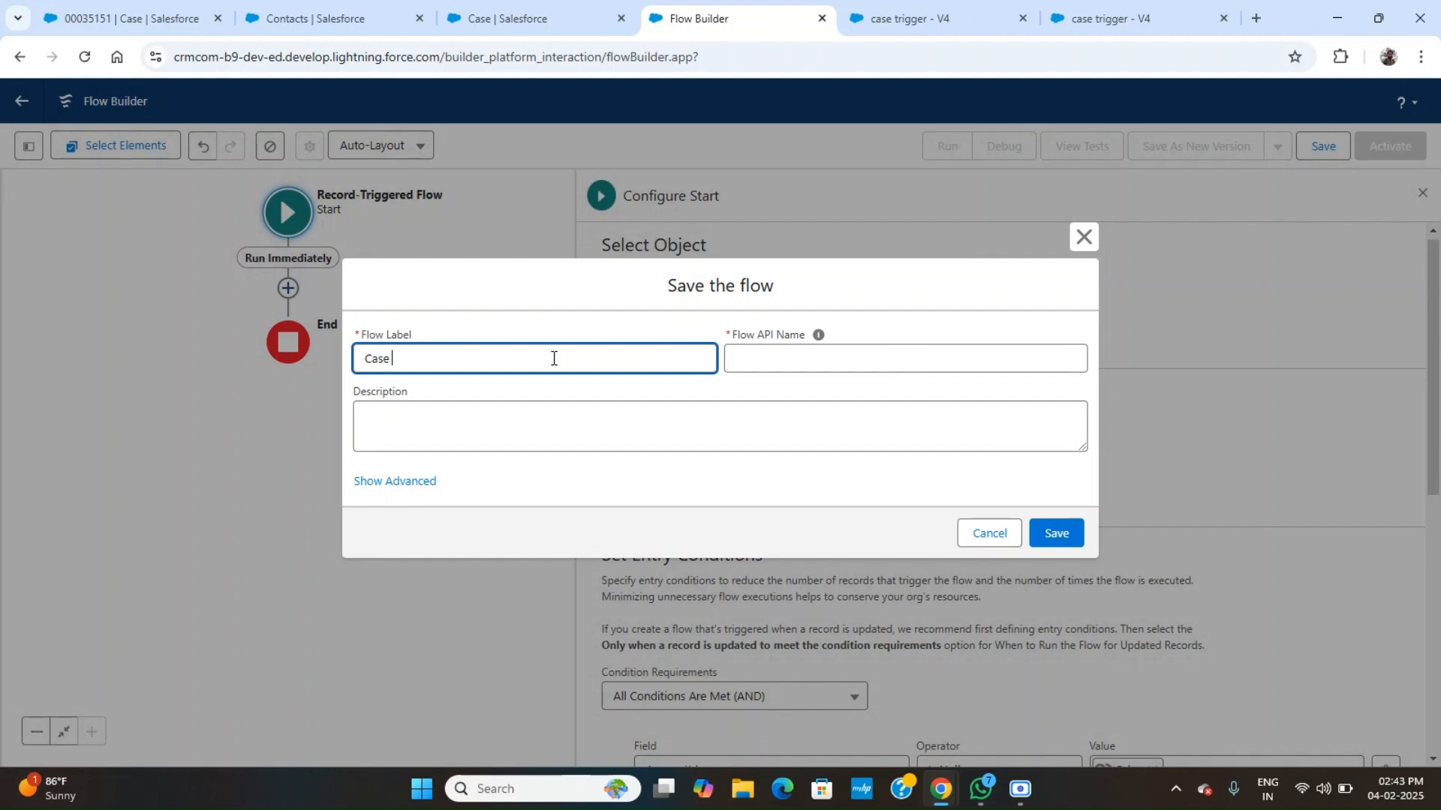
{"action": "type", "text": "Case trigger with Loop"}
{"action": "left_click", "coordinate": [849, 364]}
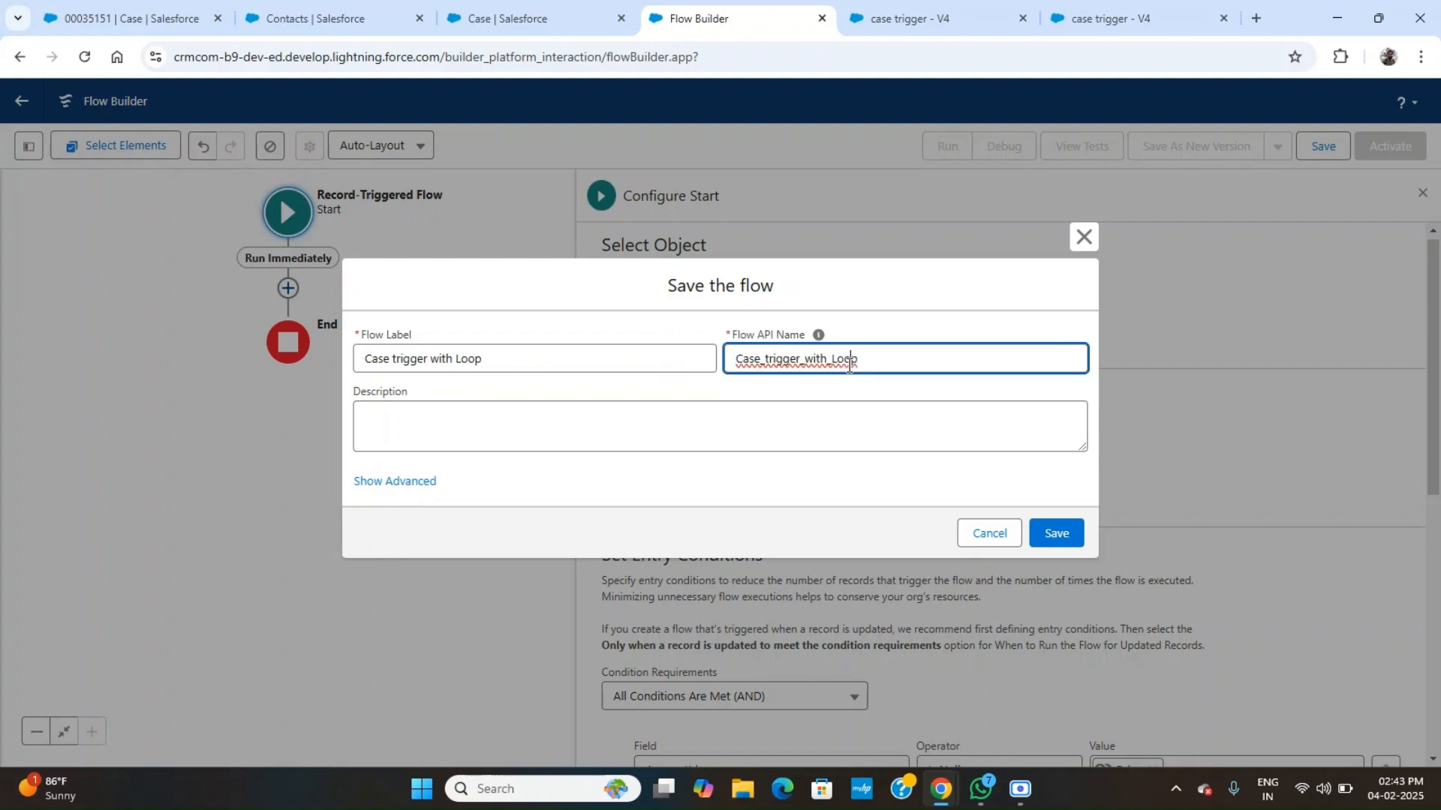
{"action": "left_click", "coordinate": [1068, 540]}
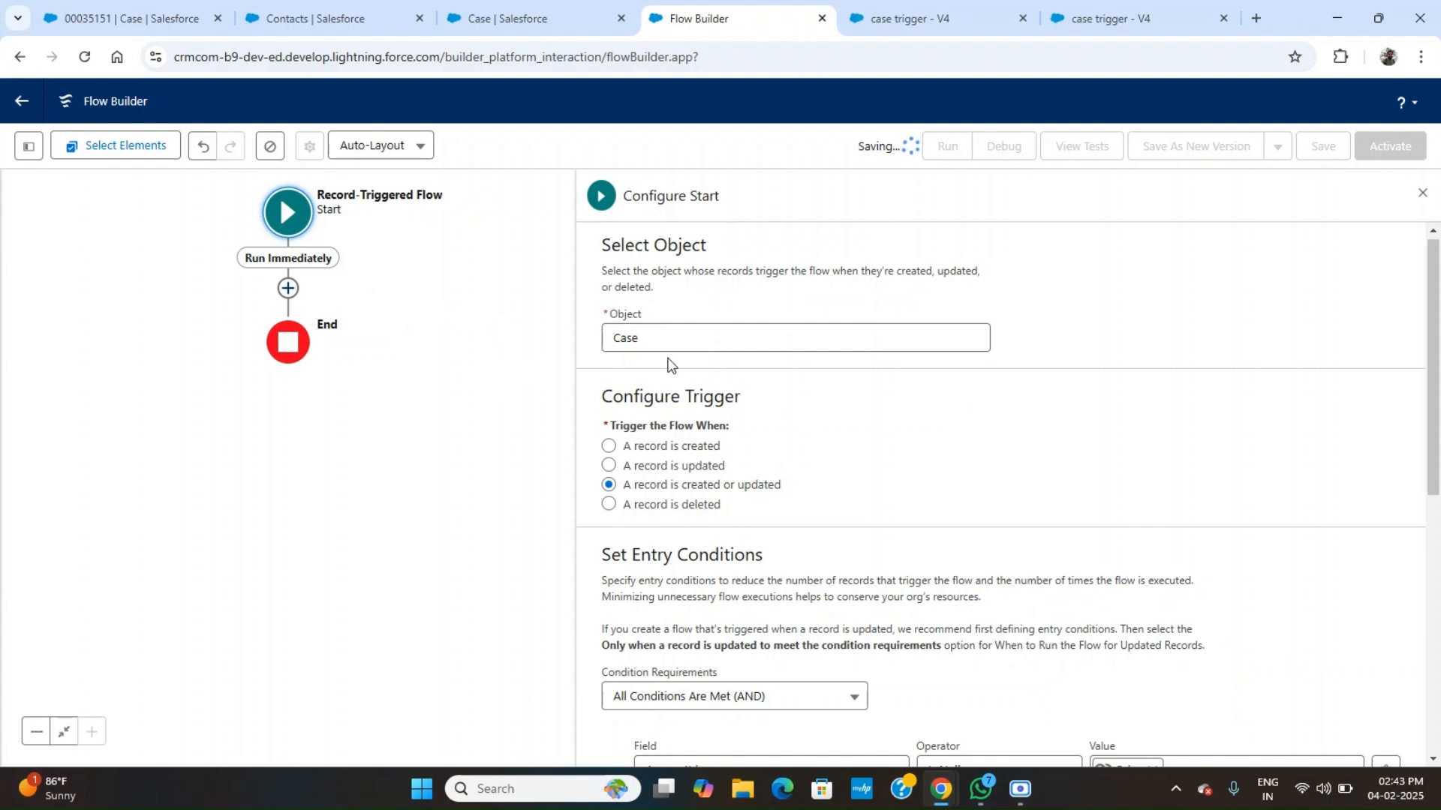
Add a Get Records element directly after the Start element and label it "get All contact".
{"action": "left_click", "coordinate": [288, 289]}
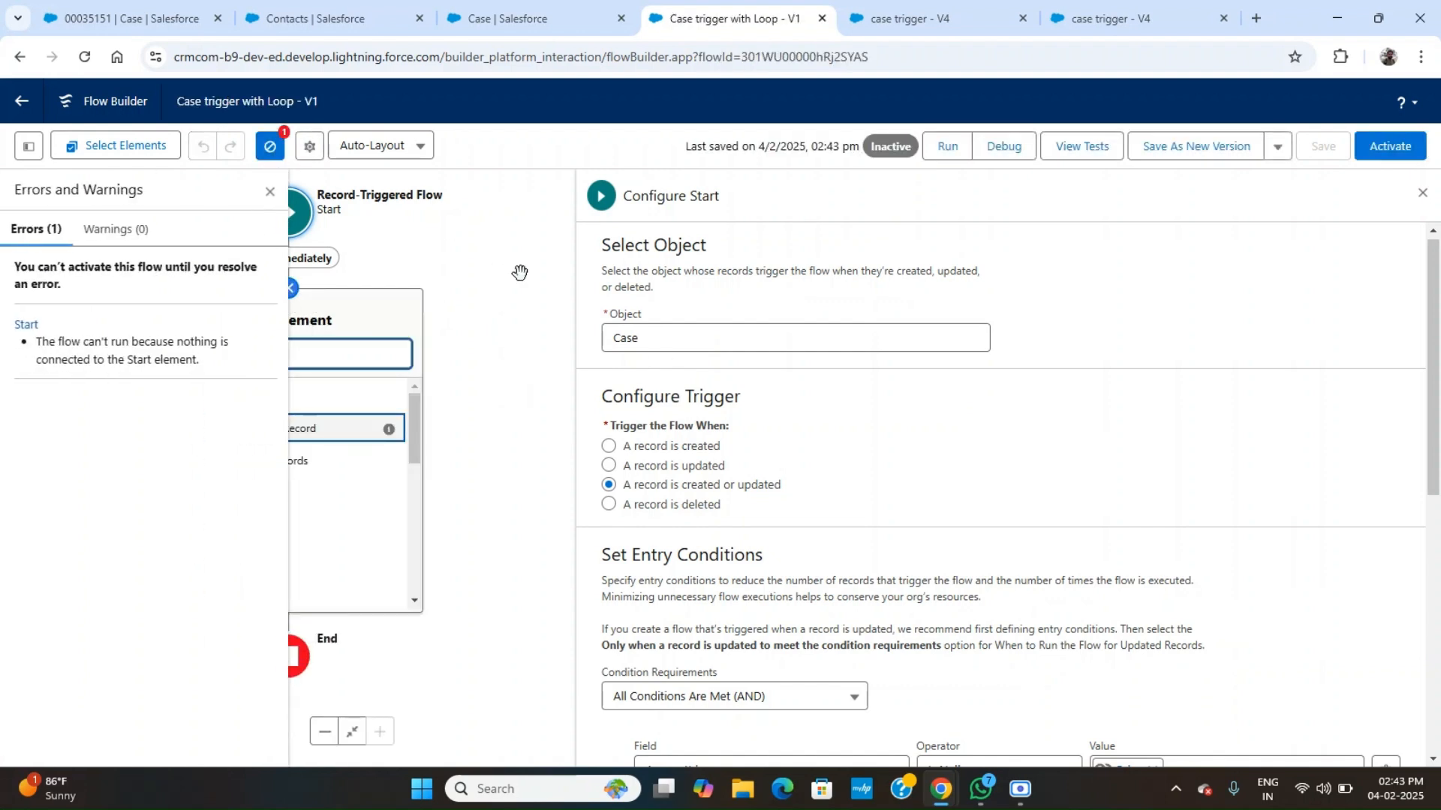
{"action": "left_click", "coordinate": [288, 289]}
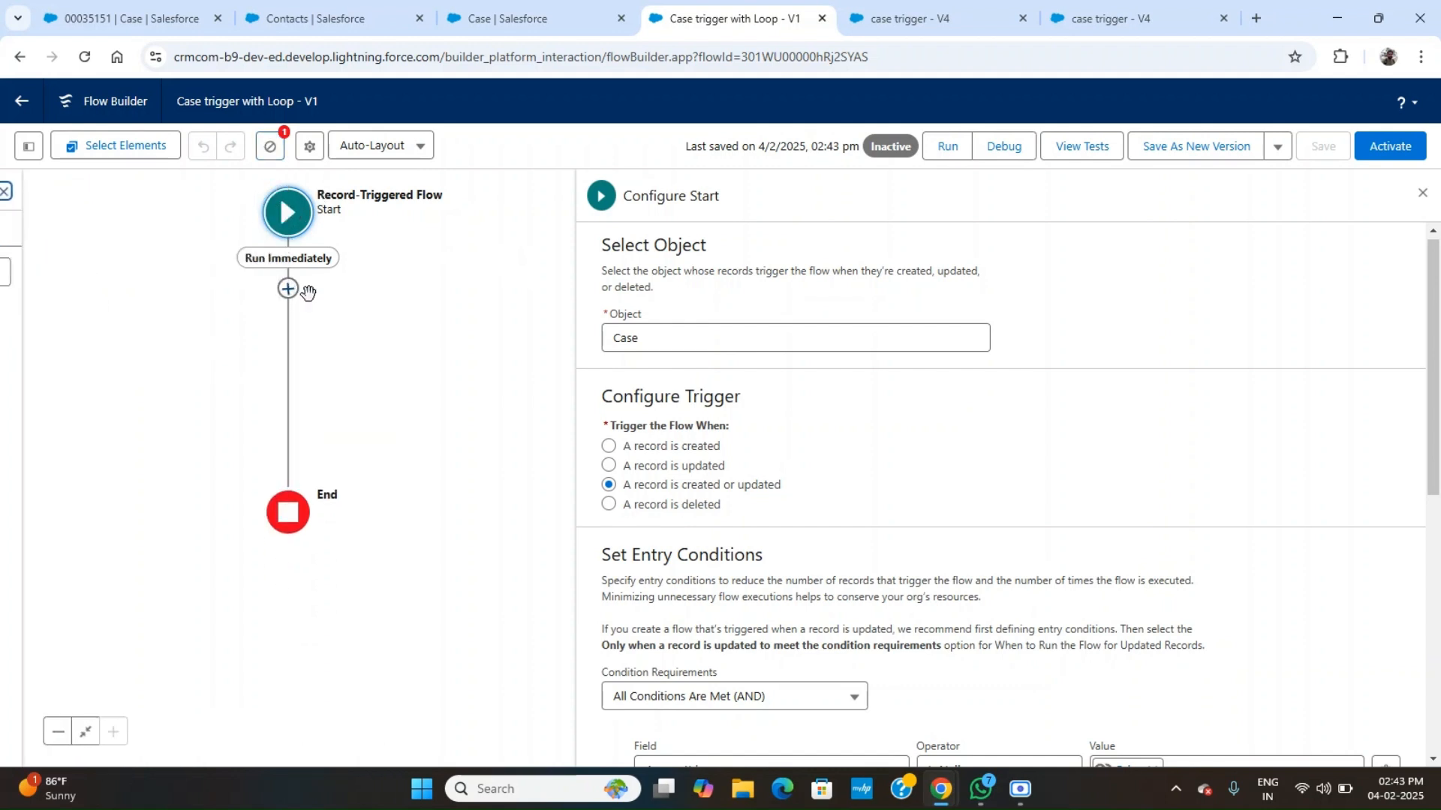
{"action": "left_click", "coordinate": [286, 288]}
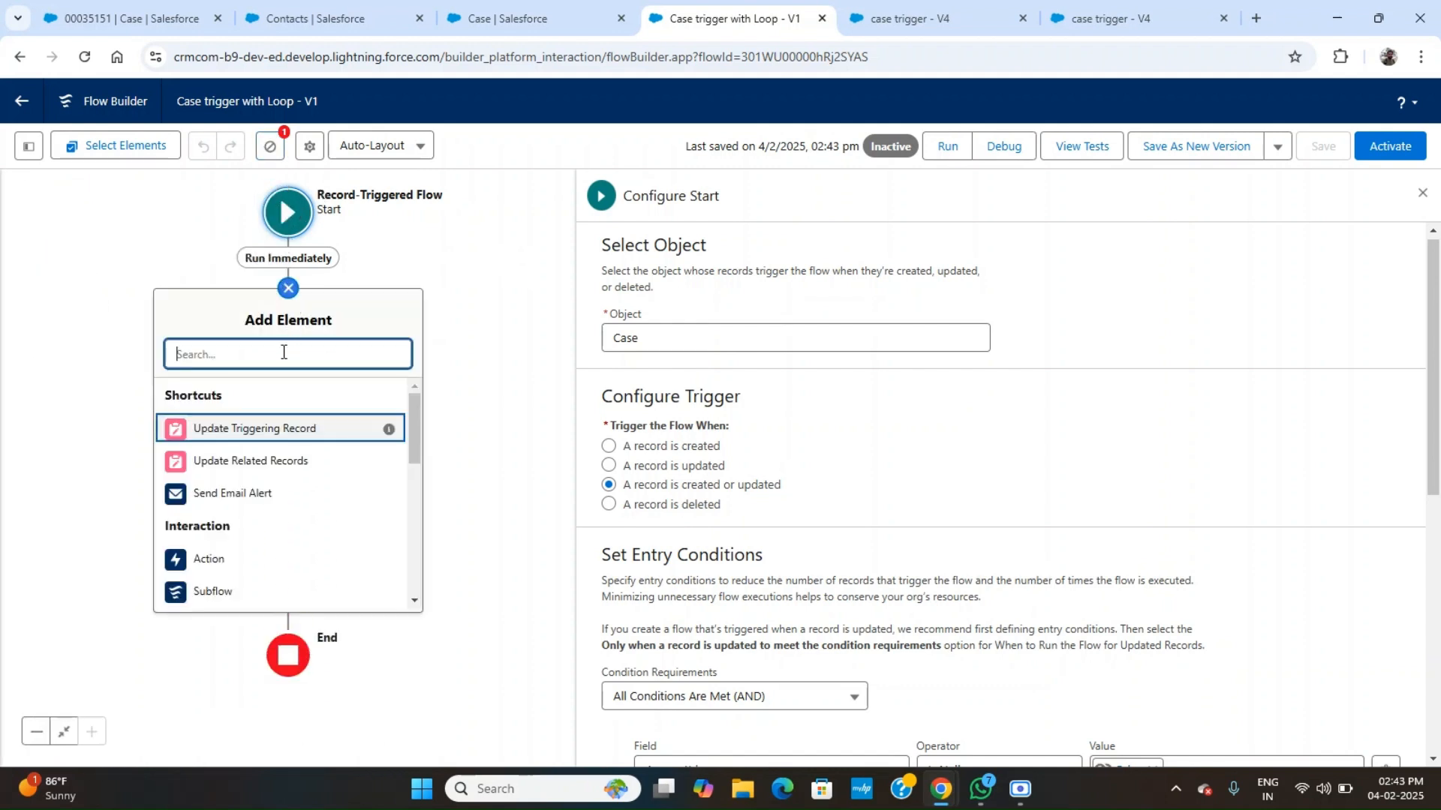
{"action": "type", "text": "get"}
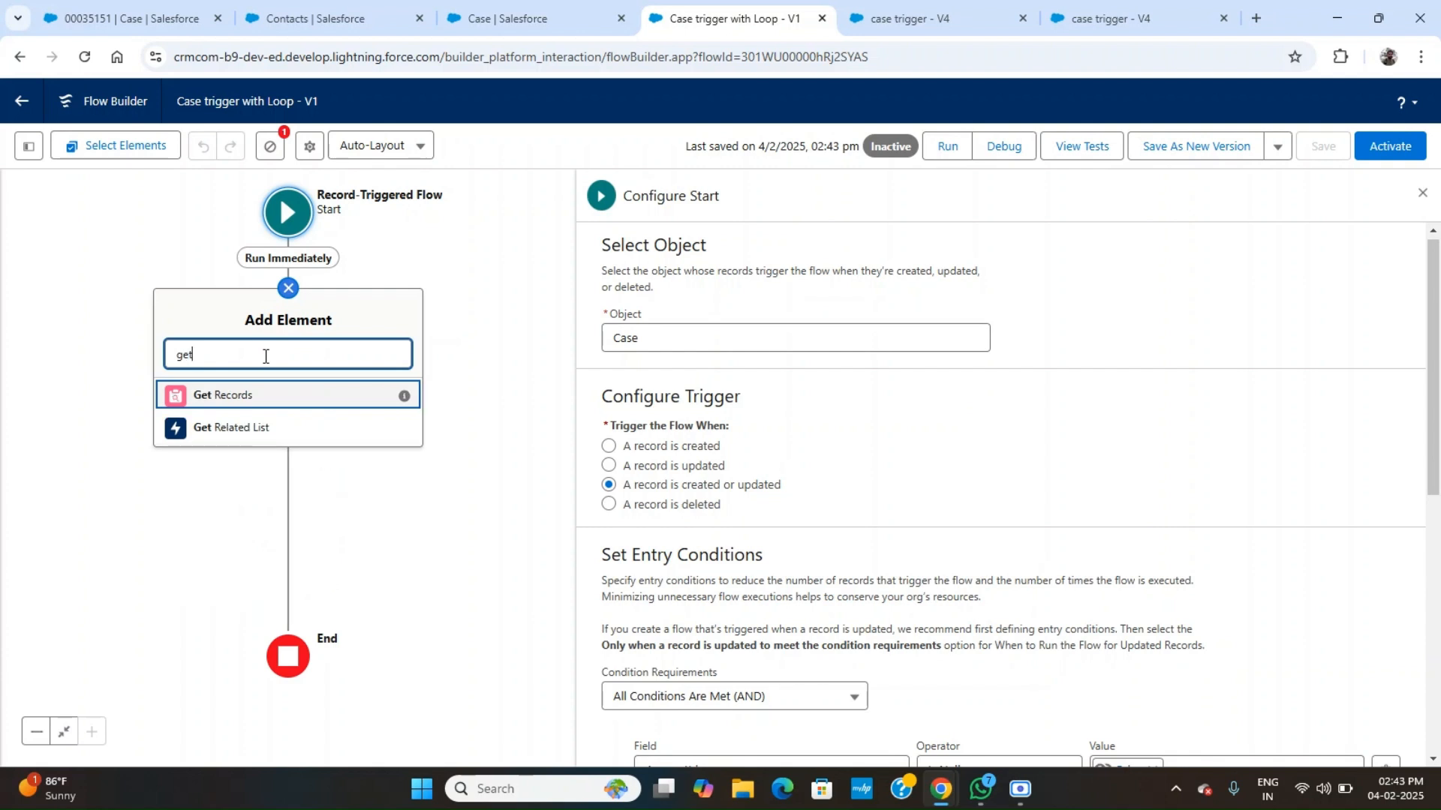
{"action": "left_click", "coordinate": [216, 402]}
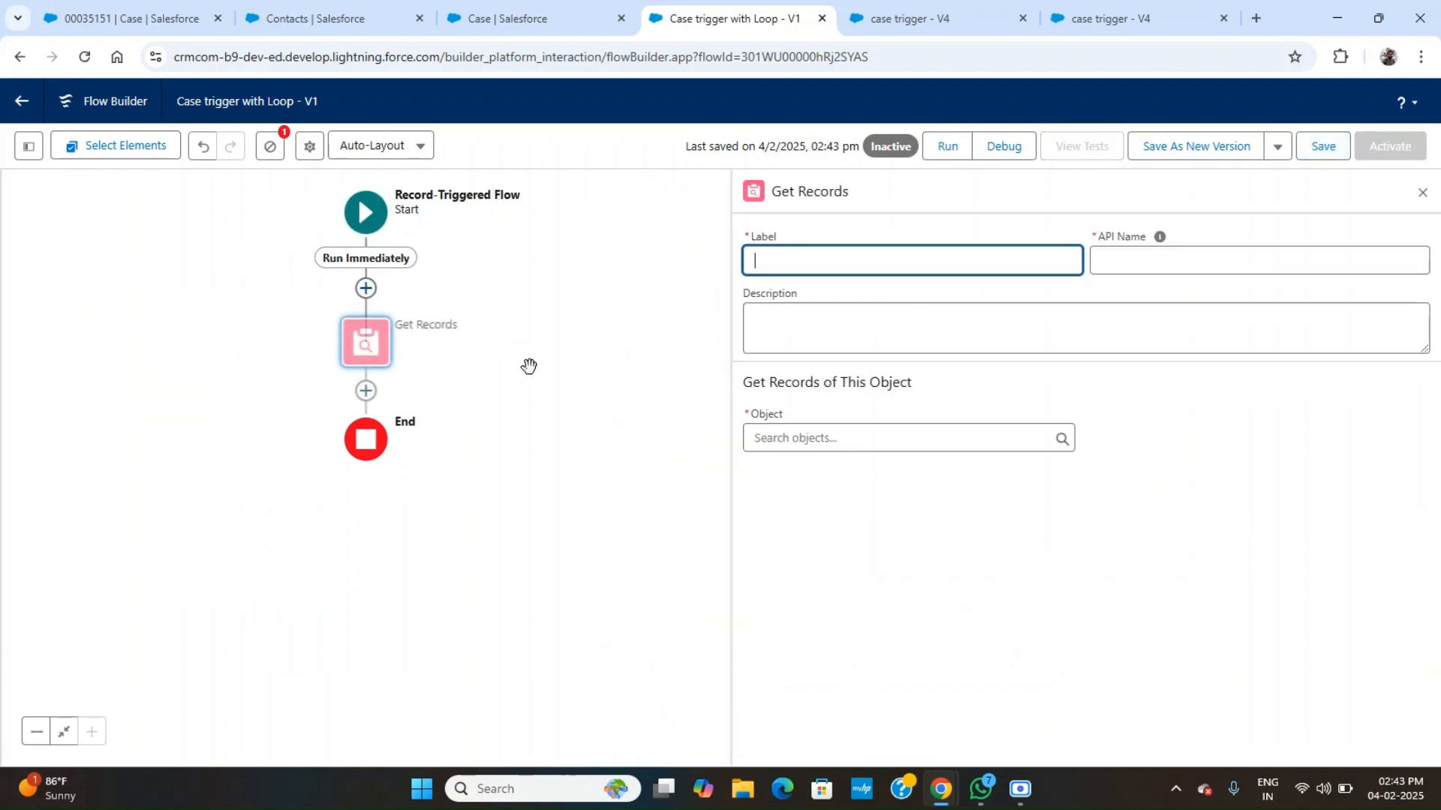
{"action": "type", "text": "gett"}
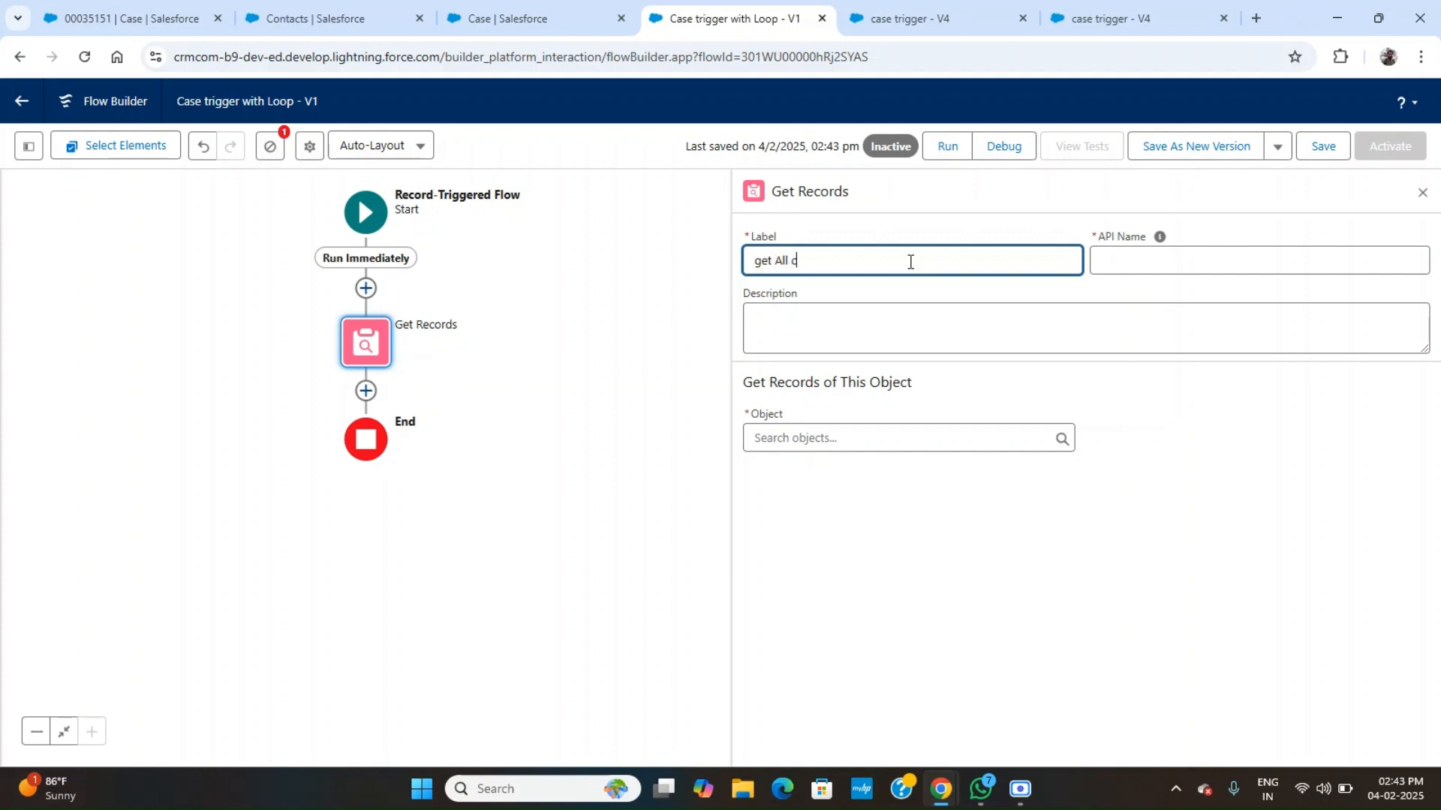
{"action": "type", "text": "All contact"}
{"action": "key", "text": "Tab"}
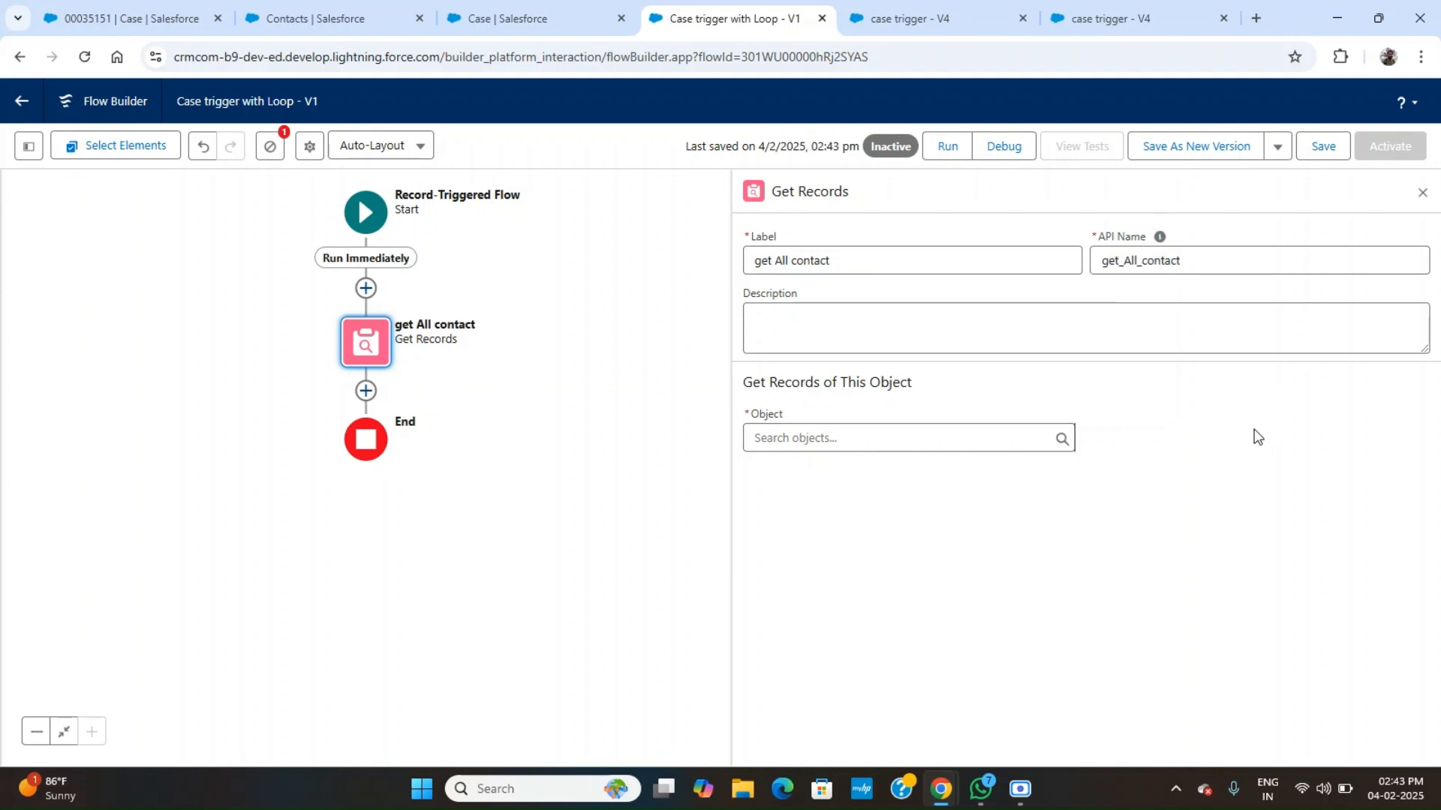
Set the object of the Get Records element to Contact.
{"action": "left_click", "coordinate": [878, 441]}
{"action": "type", "text": "ca"}
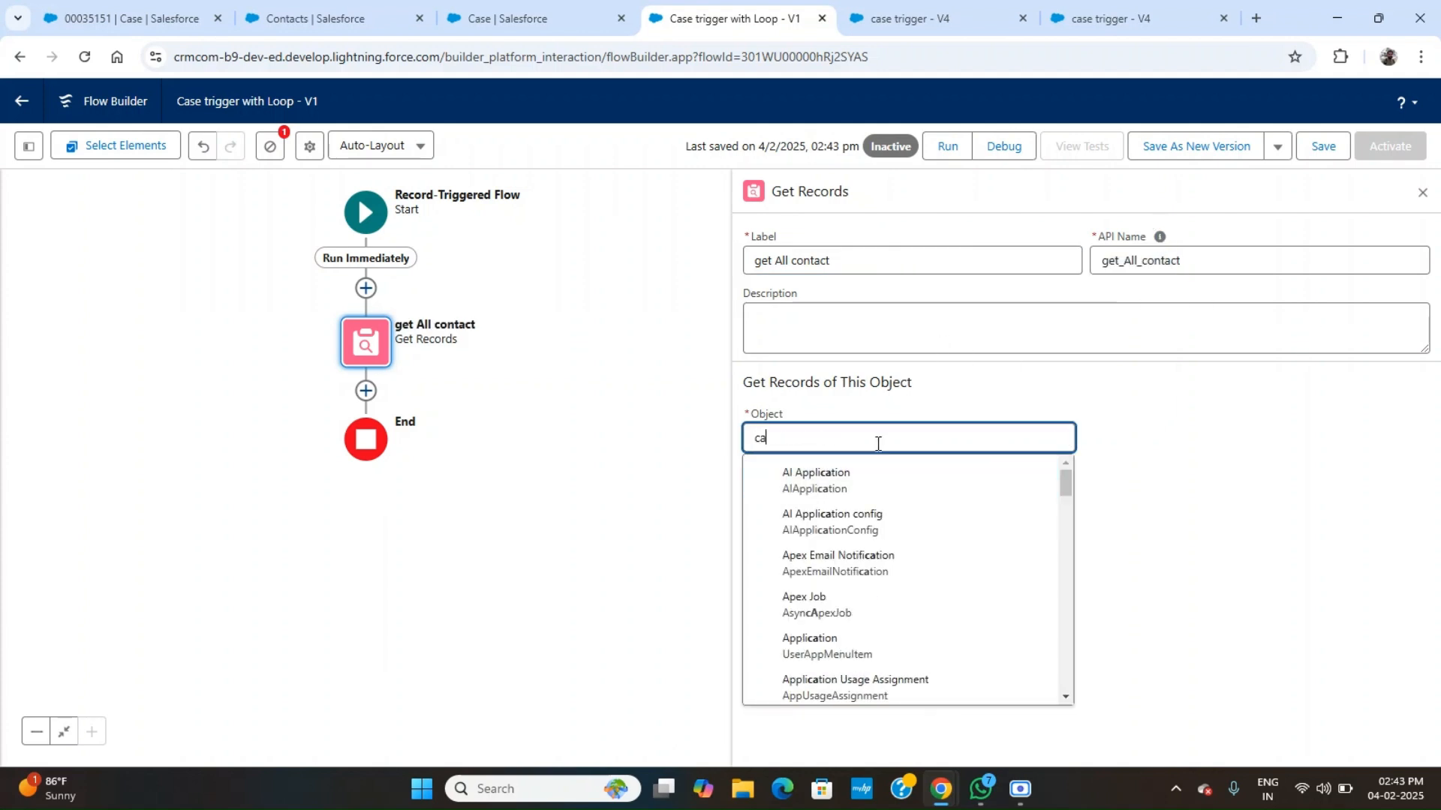
{"action": "key", "text": "BackSpace"}
{"action": "type", "text": "onta"}
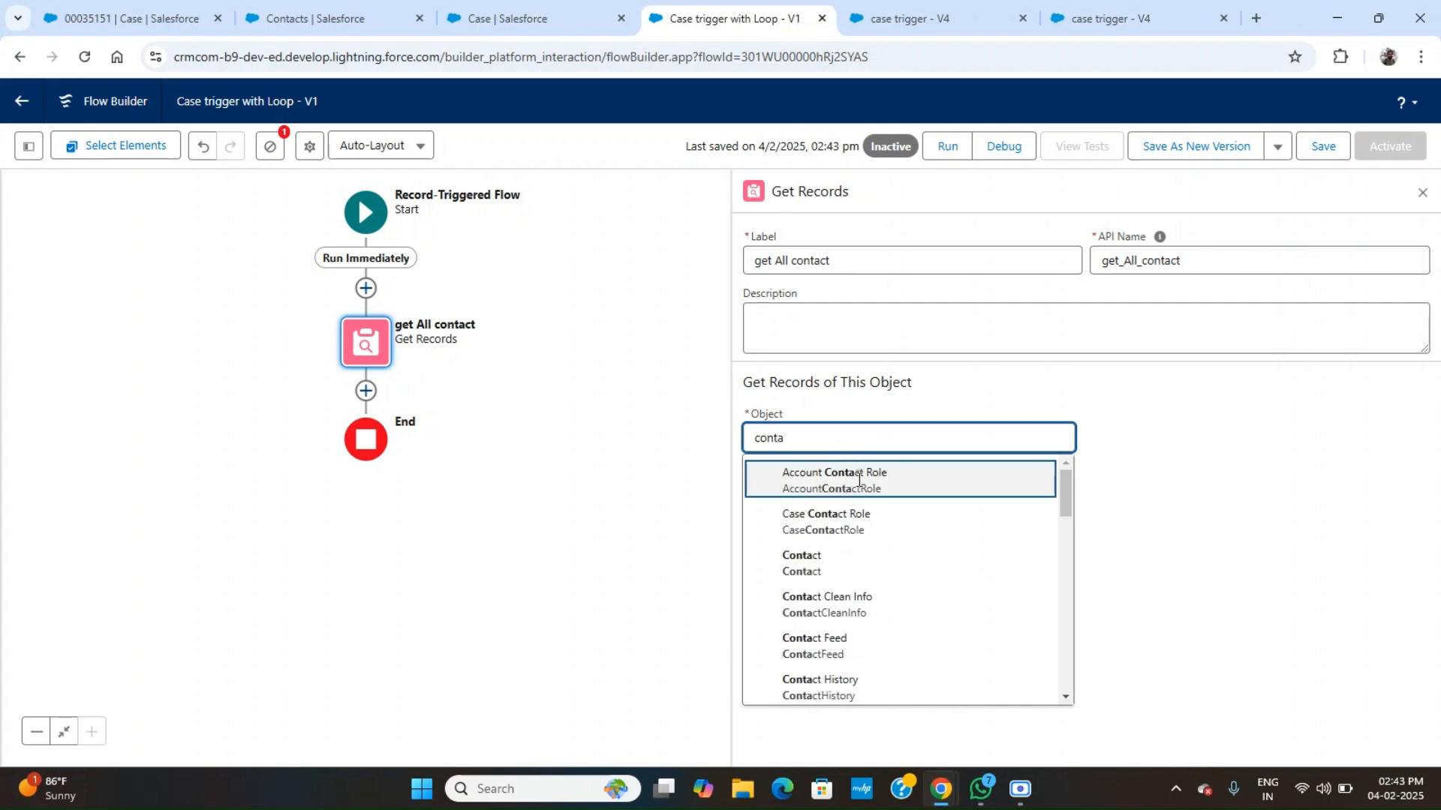
{"action": "left_click", "coordinate": [817, 561]}
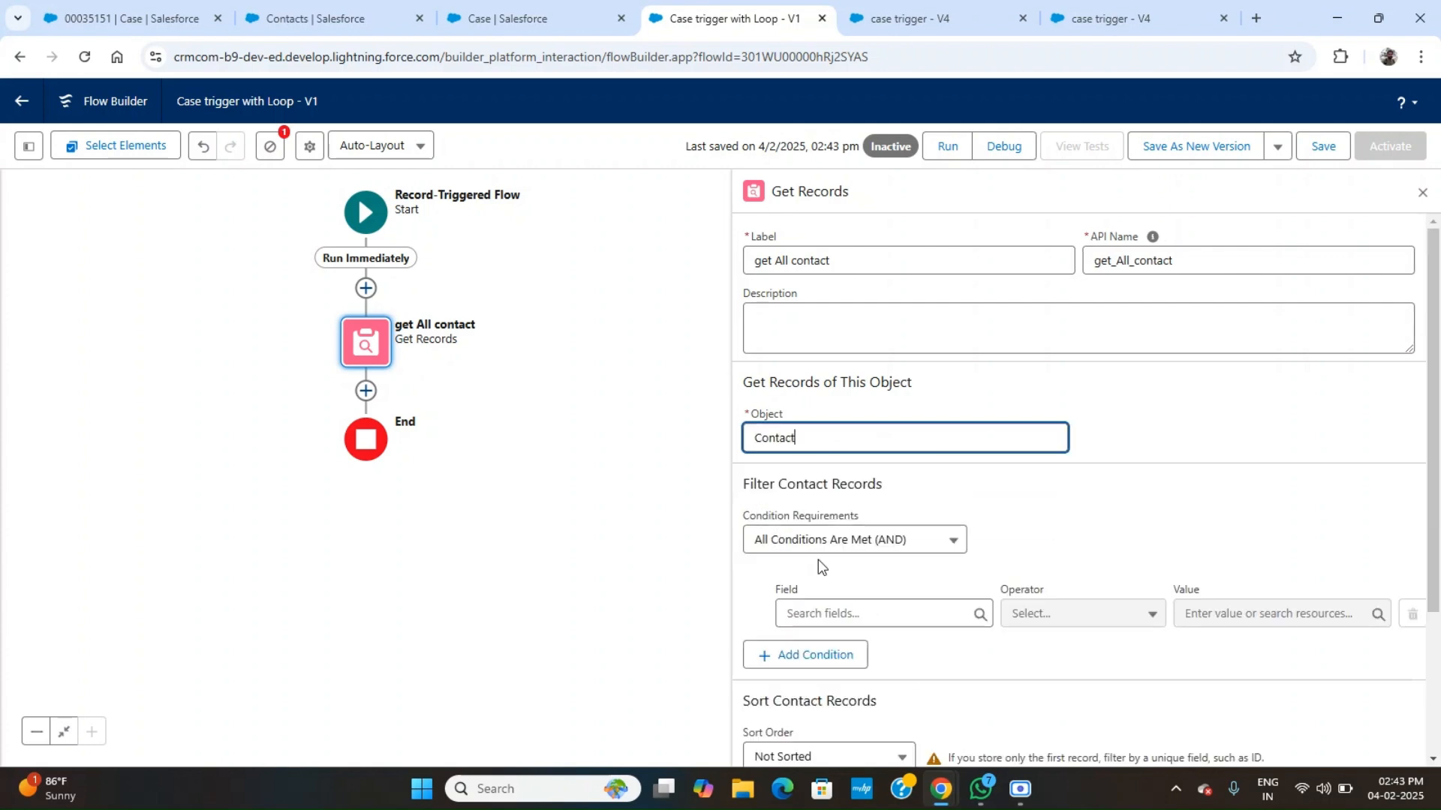
Filter the Contact records with the condition AccountId Equals $Record > Account ID.
{"action": "left_click", "coordinate": [913, 615]}
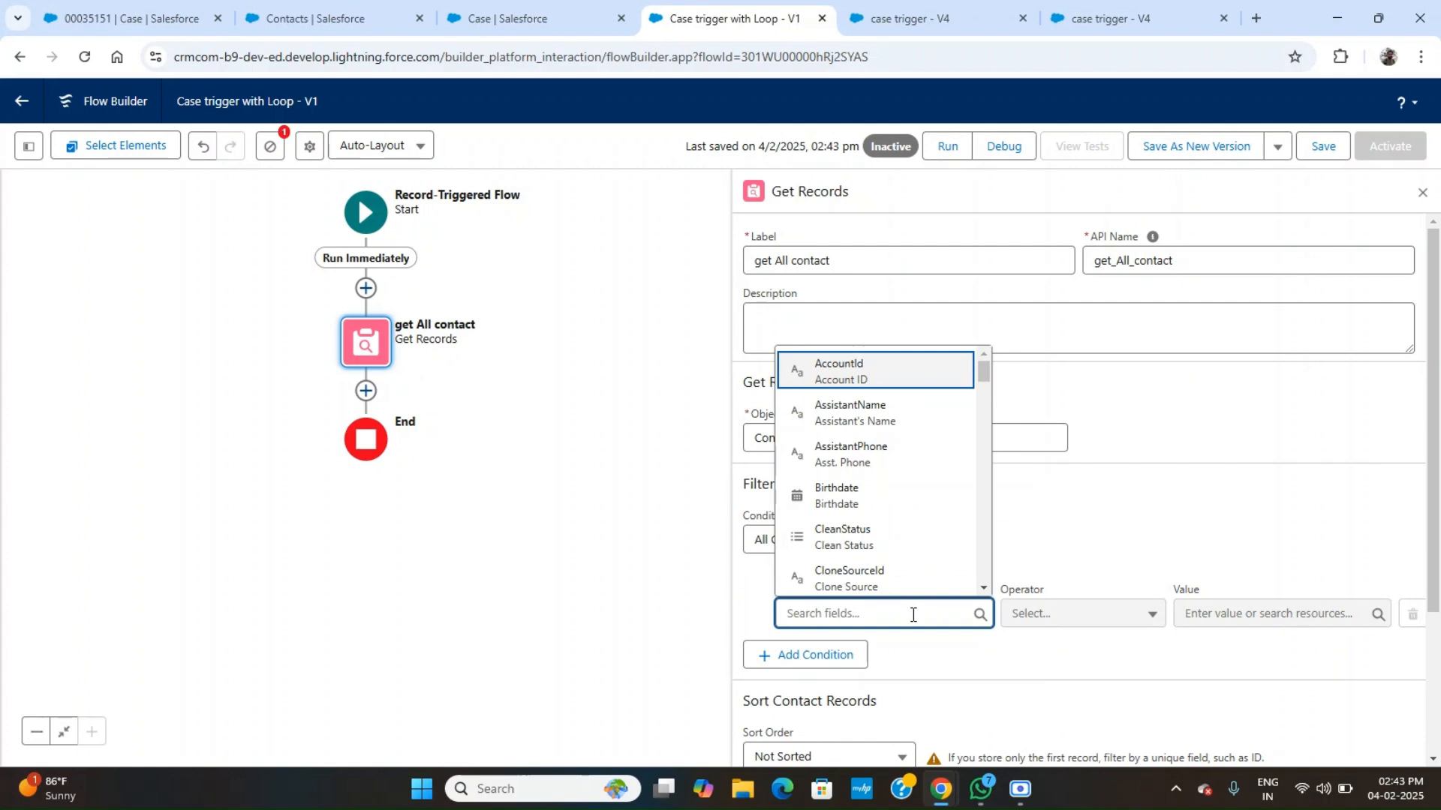
{"action": "left_click", "coordinate": [889, 384]}
{"action": "left_click", "coordinate": [1238, 614]}
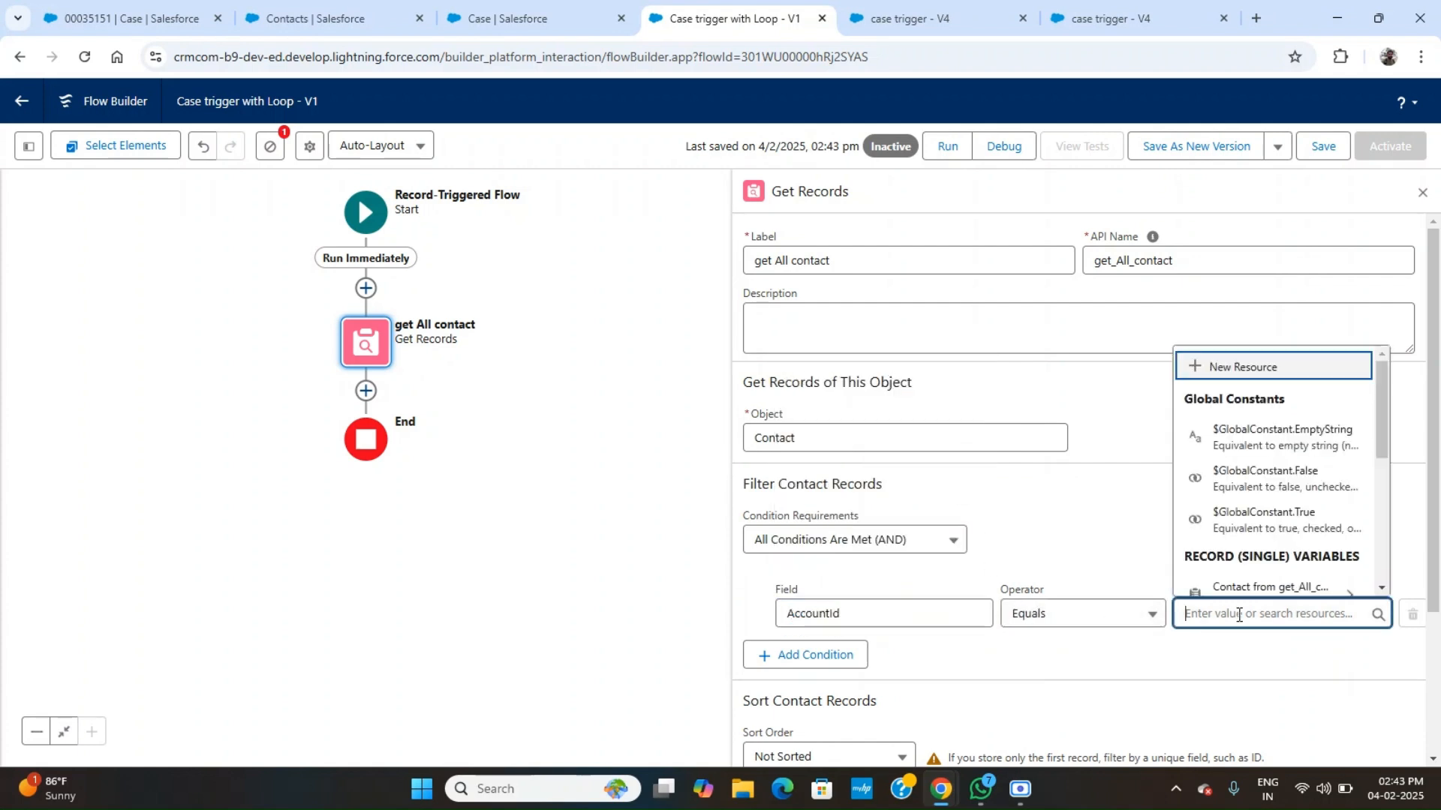
{"action": "type", "text": "rec"}
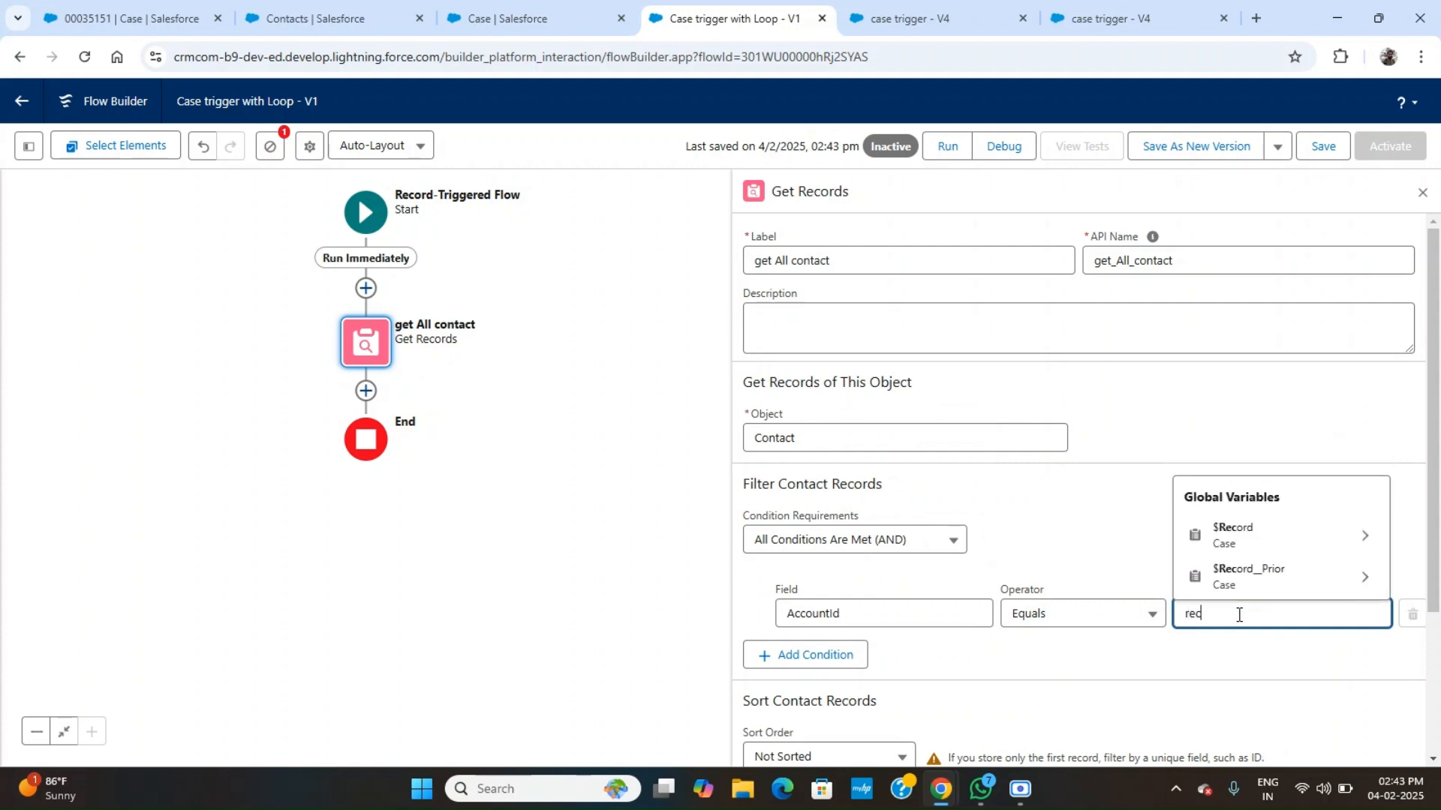
{"action": "left_click", "coordinate": [1292, 535]}
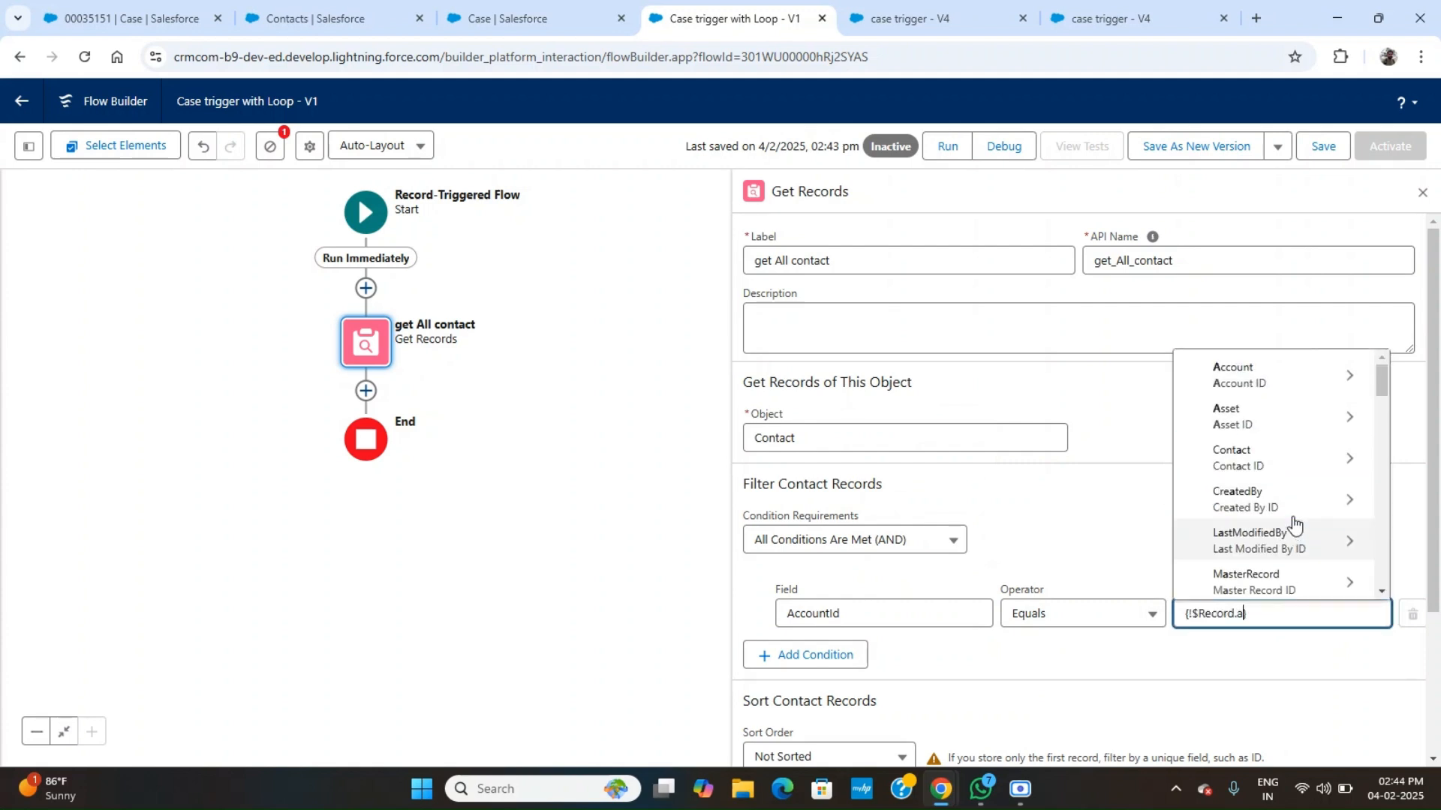
{"action": "type", "text": "acc"}
{"action": "left_click", "coordinate": [1277, 588]}
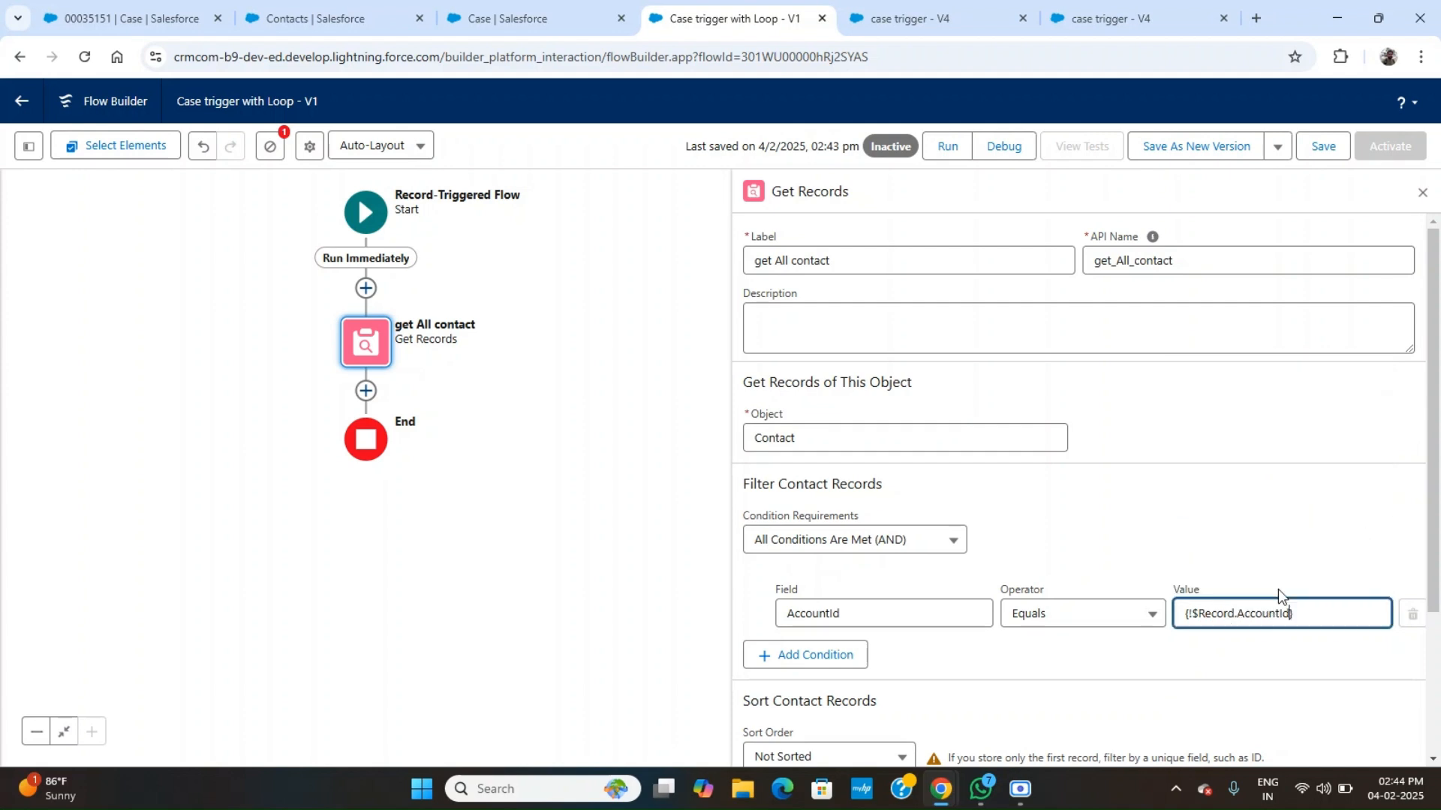
{"action": "left_click", "coordinate": [1065, 643]}
Set the Get Records element to store all records and save the flow.
{"action": "scroll", "coordinate": [1065, 643], "scroll_direction": "down", "scroll_amount": 3}
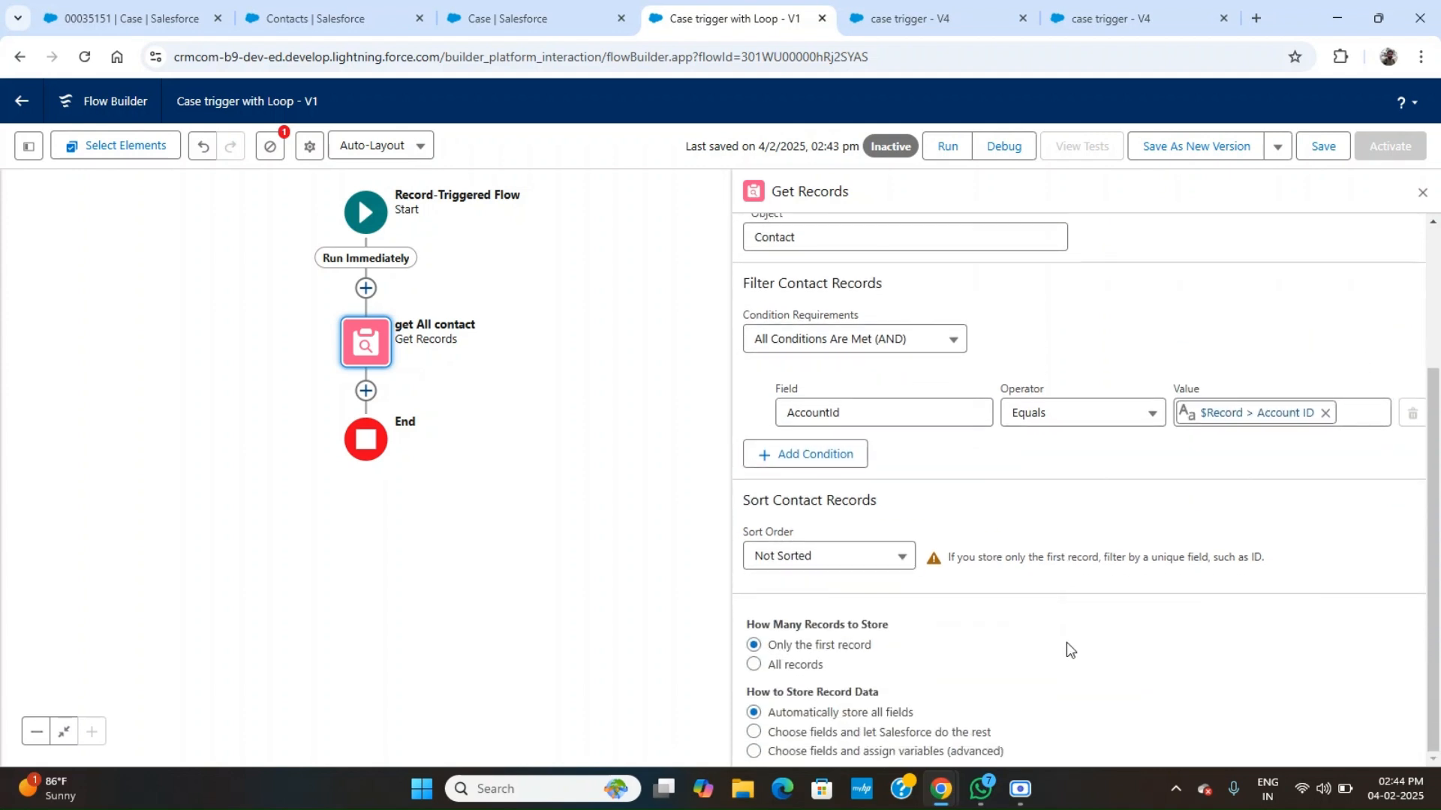
{"action": "left_click", "coordinate": [804, 668]}
{"action": "scroll", "coordinate": [1093, 516], "scroll_direction": "up", "scroll_amount": 3}
{"action": "left_click", "coordinate": [1322, 159]}
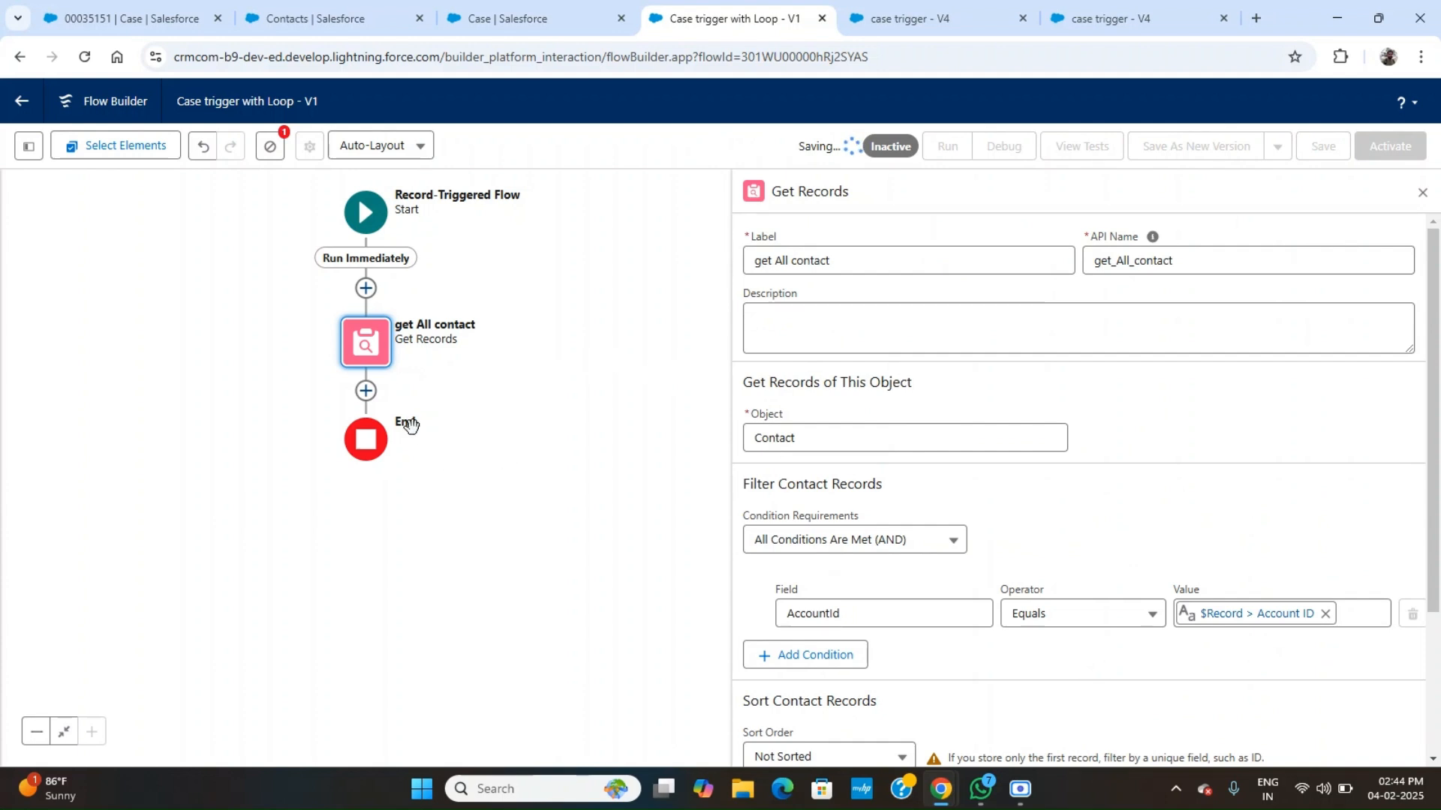
Add a Loop element labelled "loop all contact" after the Get Records element, using Contacts from get All contact as its collection variable.
{"action": "left_click", "coordinate": [366, 392]}
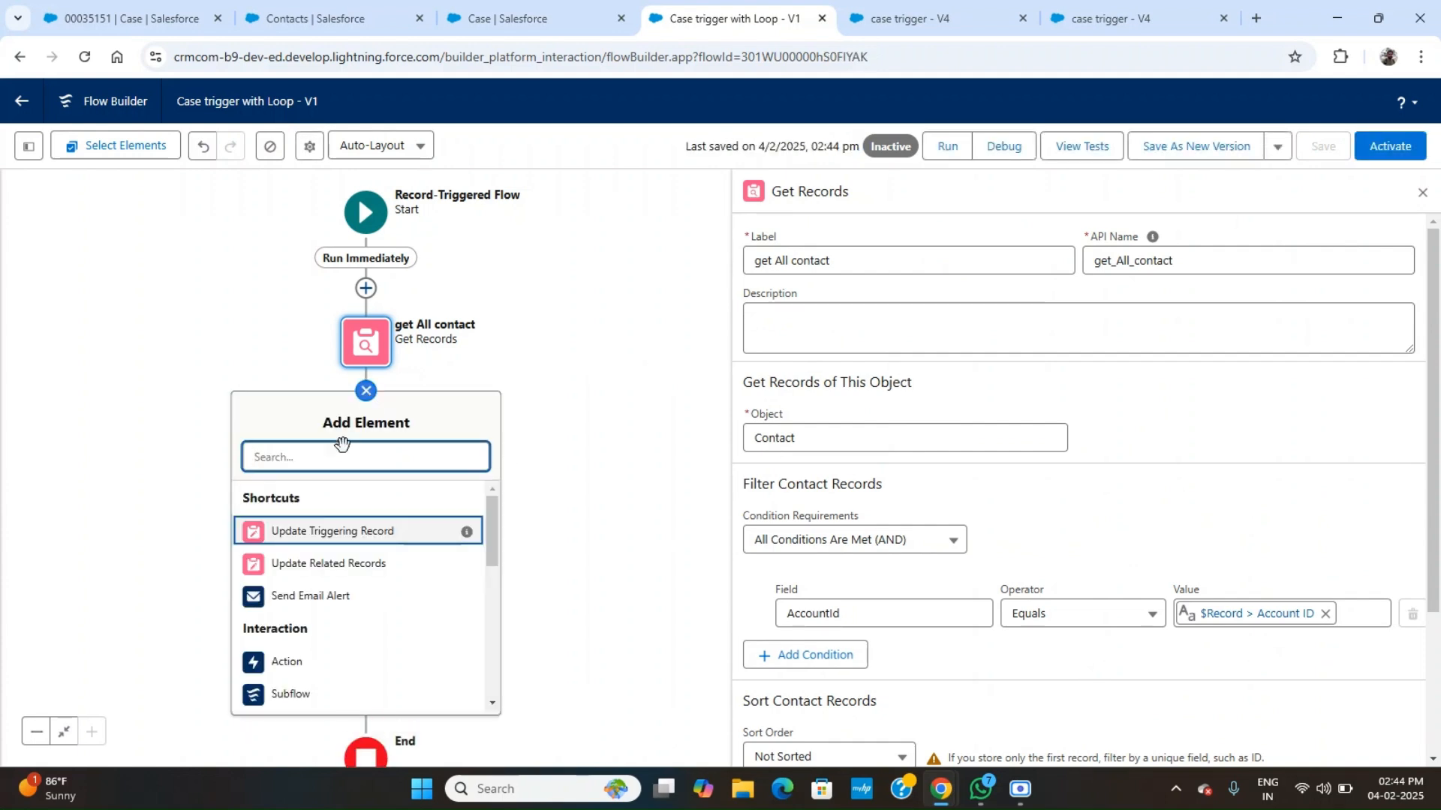
{"action": "type", "text": "loop"}
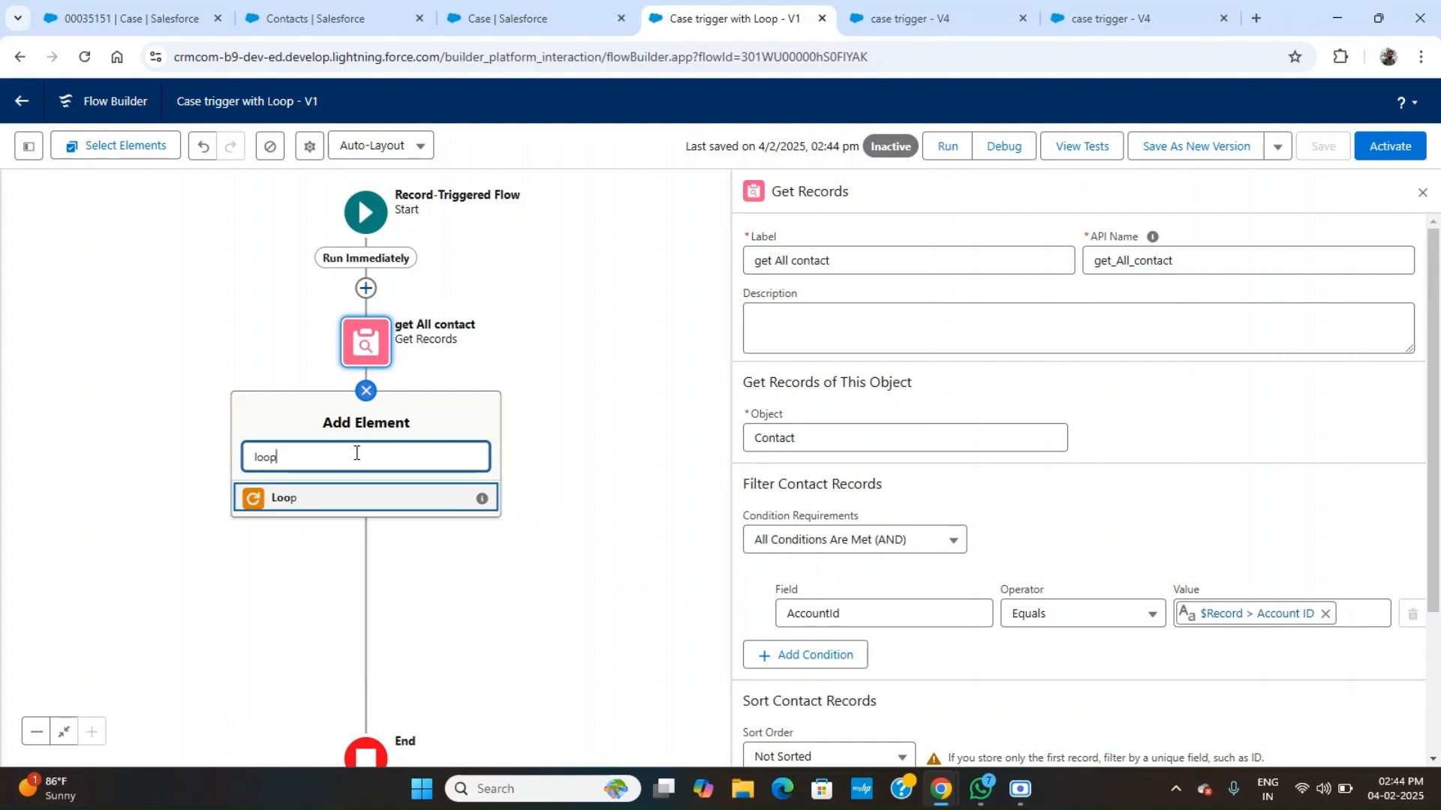
{"action": "left_click", "coordinate": [298, 499]}
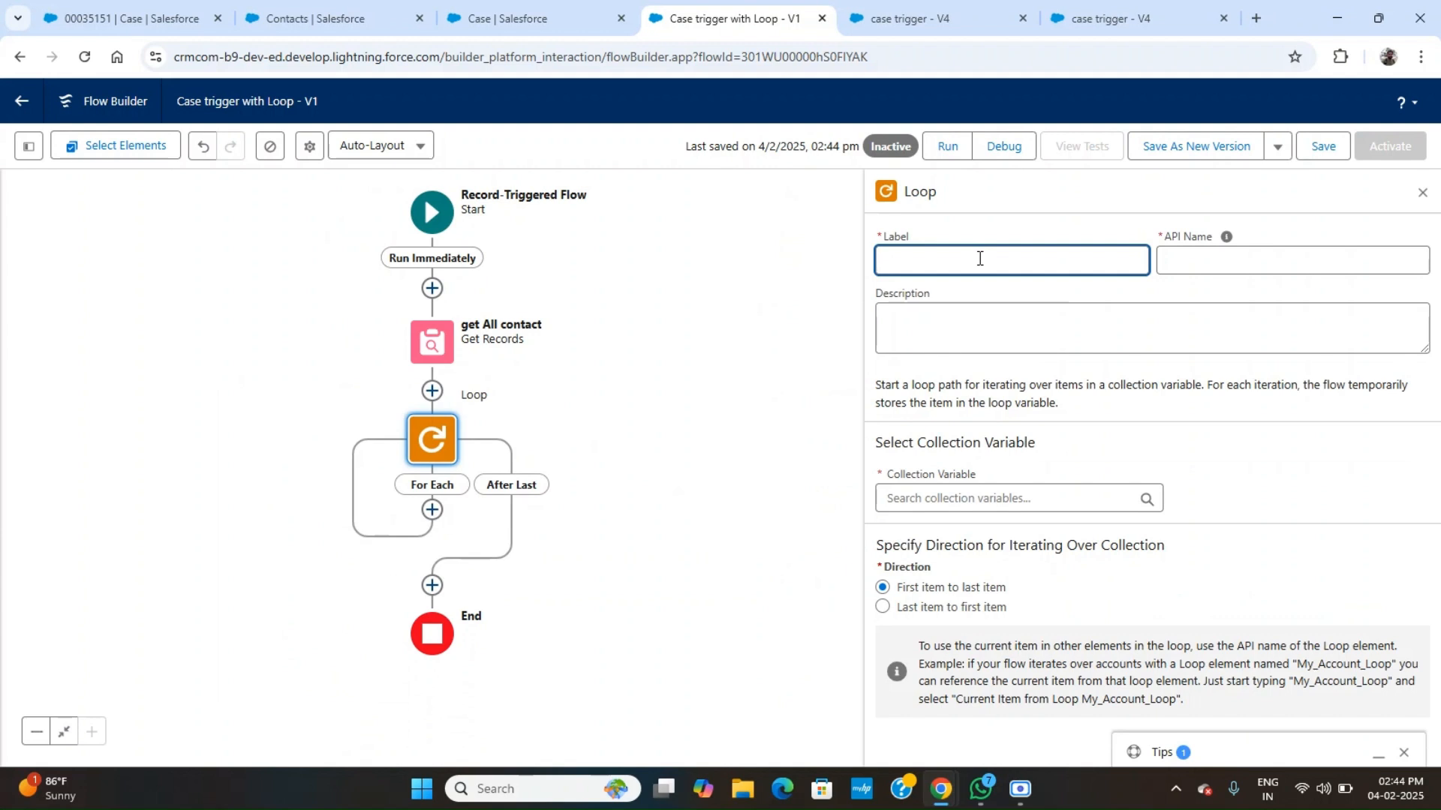
{"action": "type", "text": "loop all contact"}
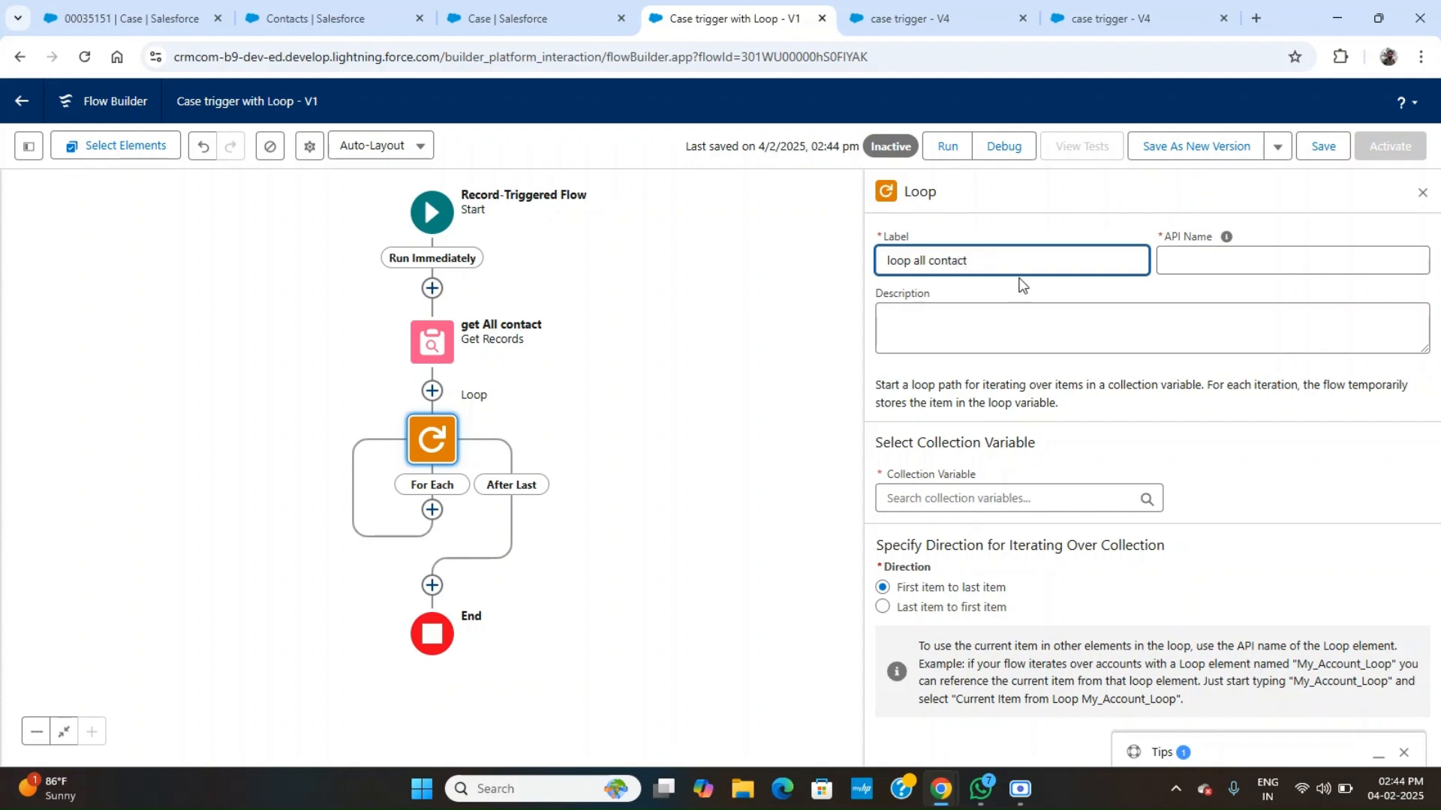
{"action": "left_click", "coordinate": [1023, 318]}
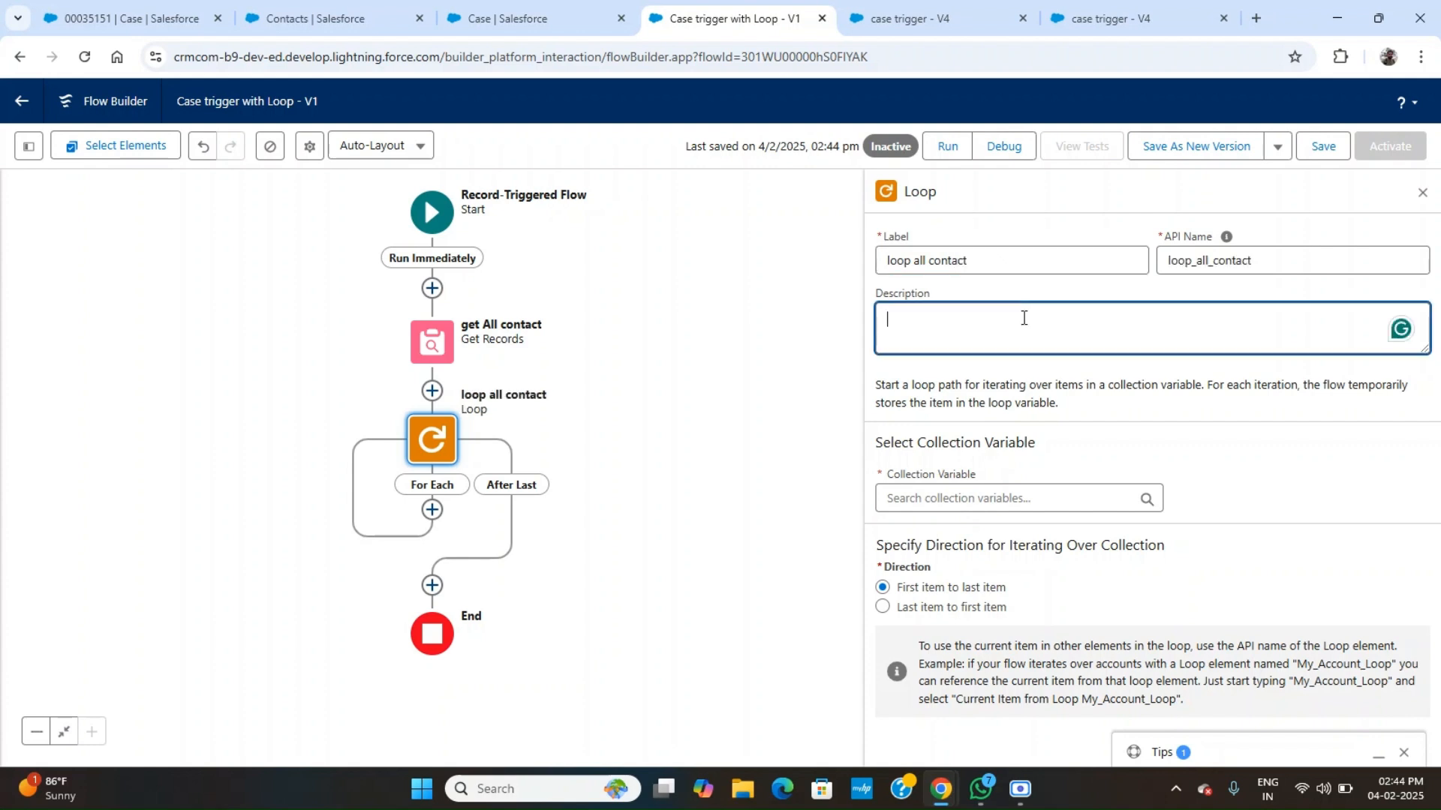
{"action": "left_click", "coordinate": [979, 503]}
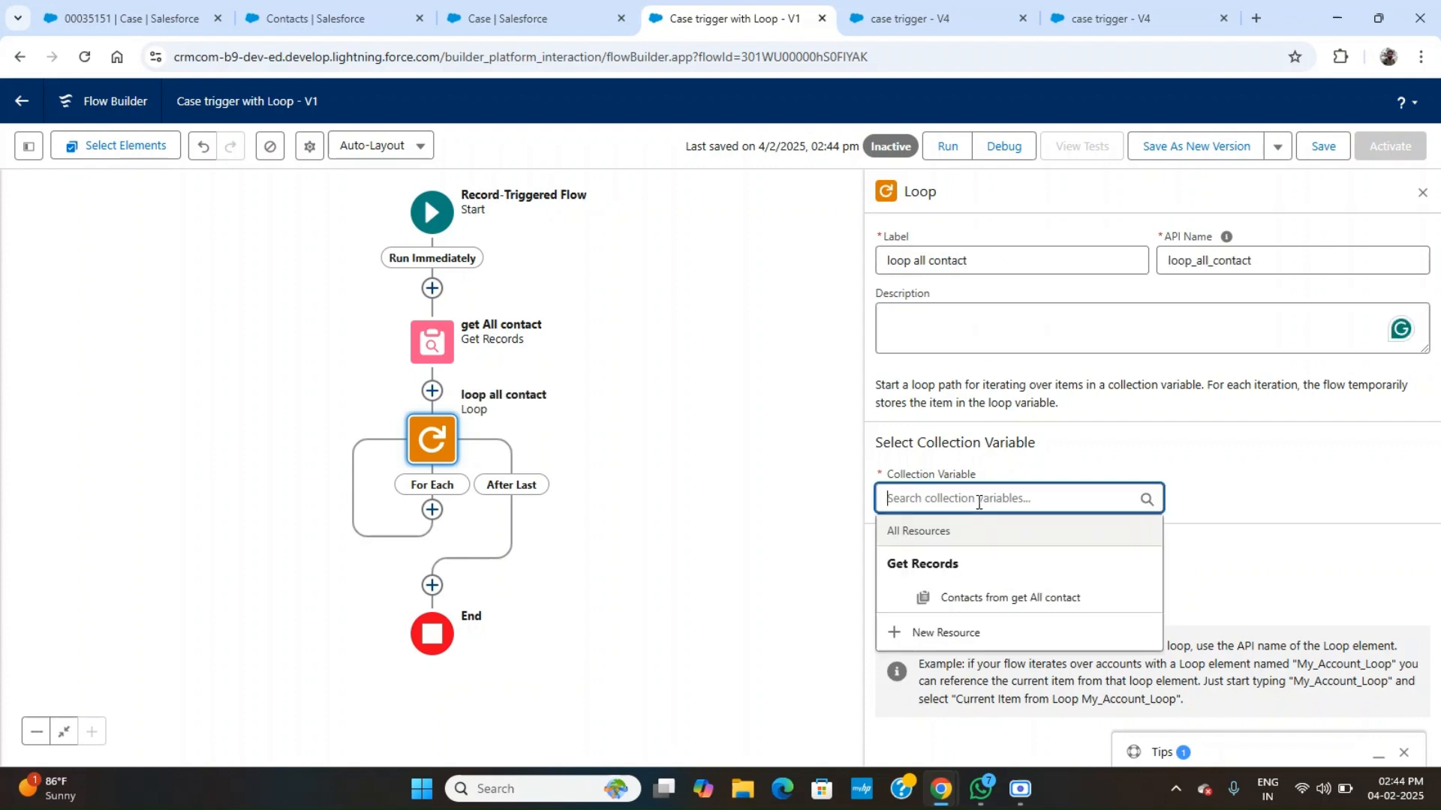
{"action": "left_click", "coordinate": [985, 599]}
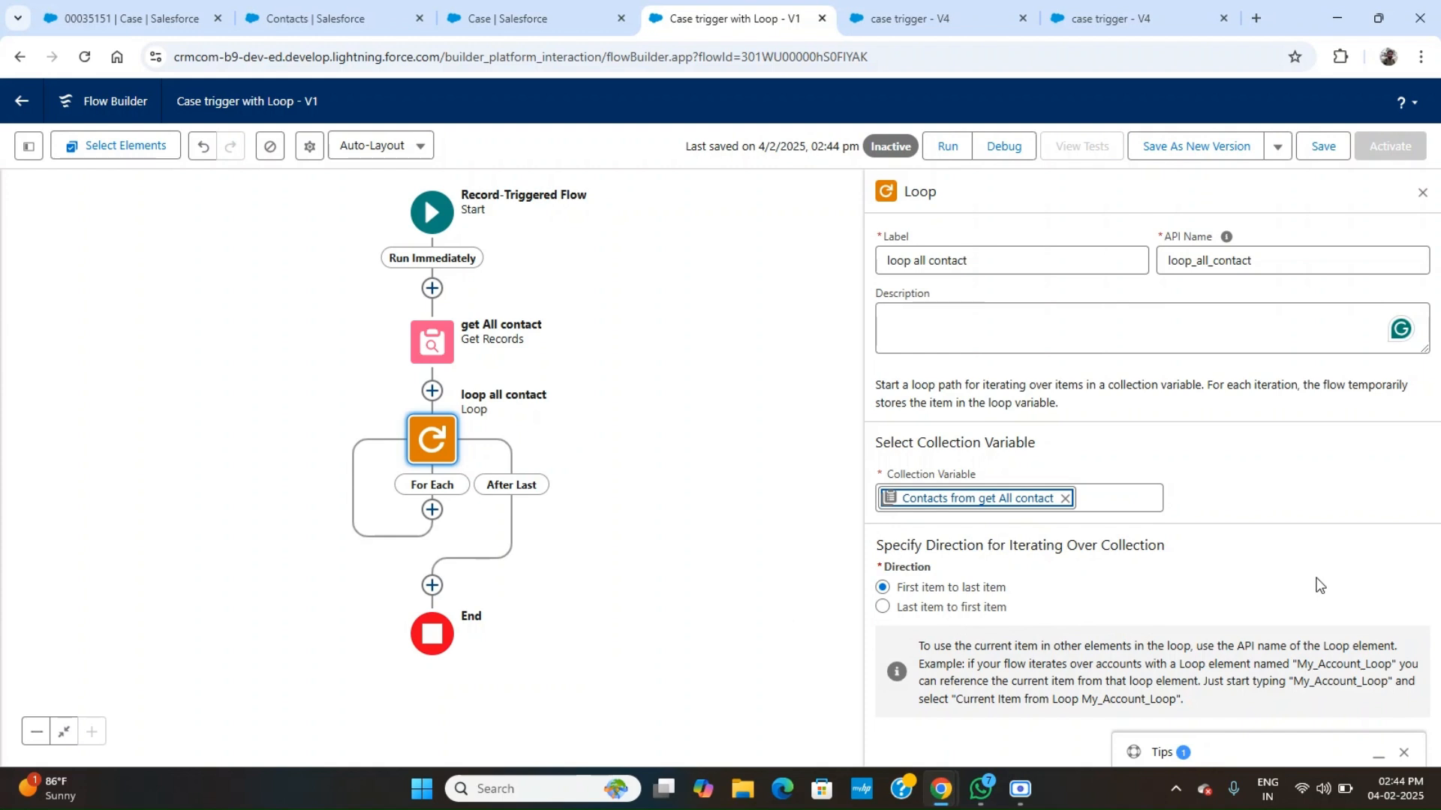
Add an Assignment element labelled "Task mapping" on the loop's For Each path.
{"action": "left_click", "coordinate": [432, 510]}
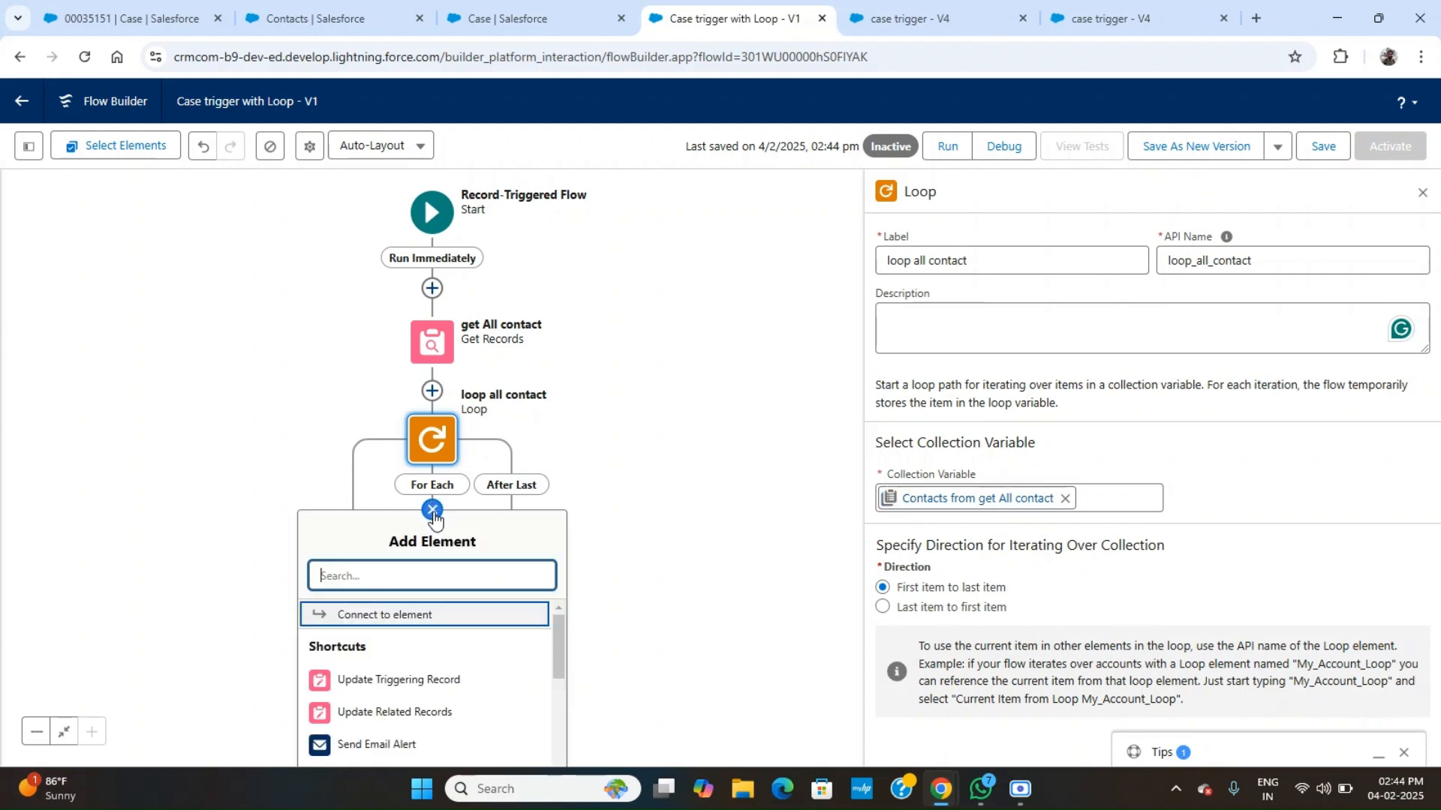
{"action": "left_click", "coordinate": [646, 535]}
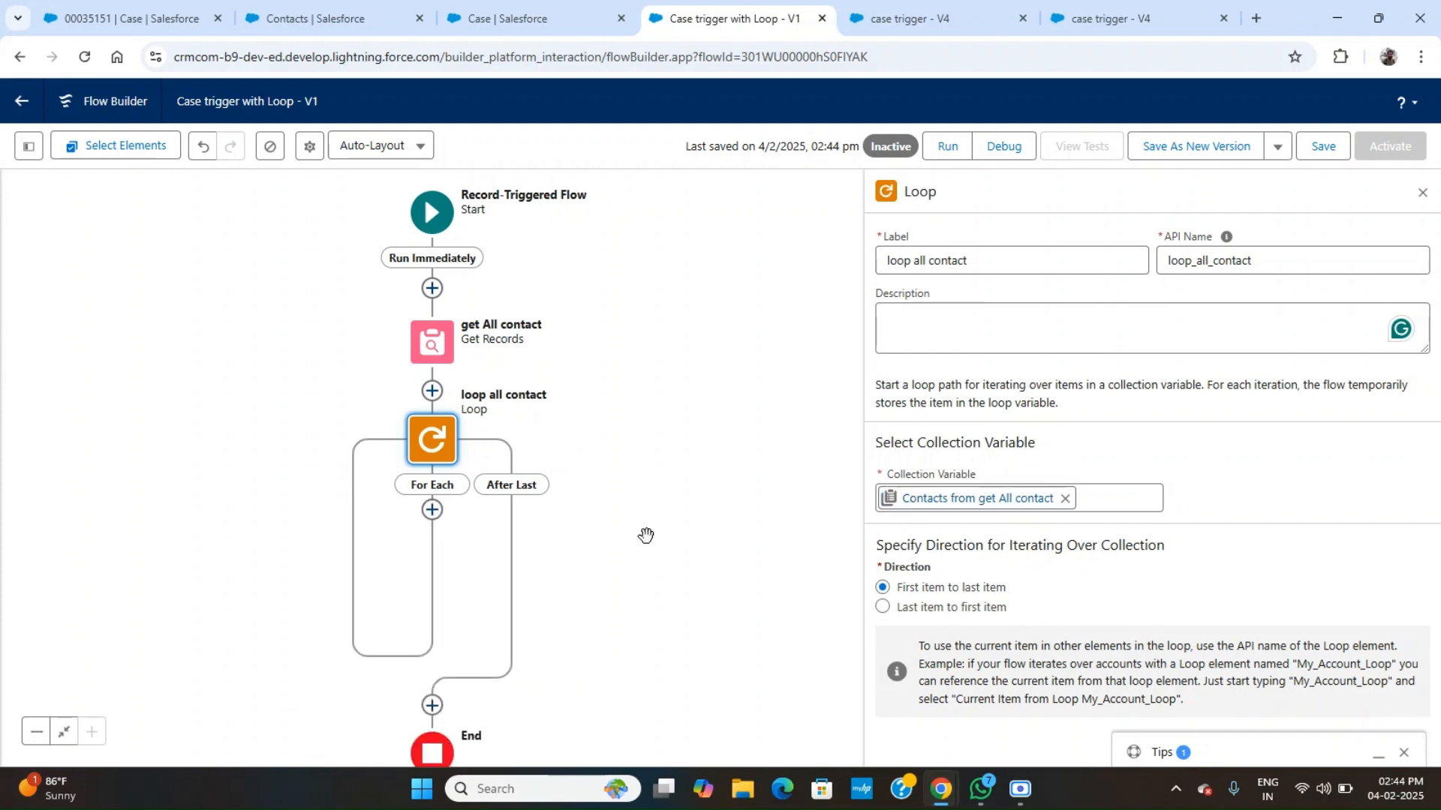
{"action": "left_click", "coordinate": [435, 516]}
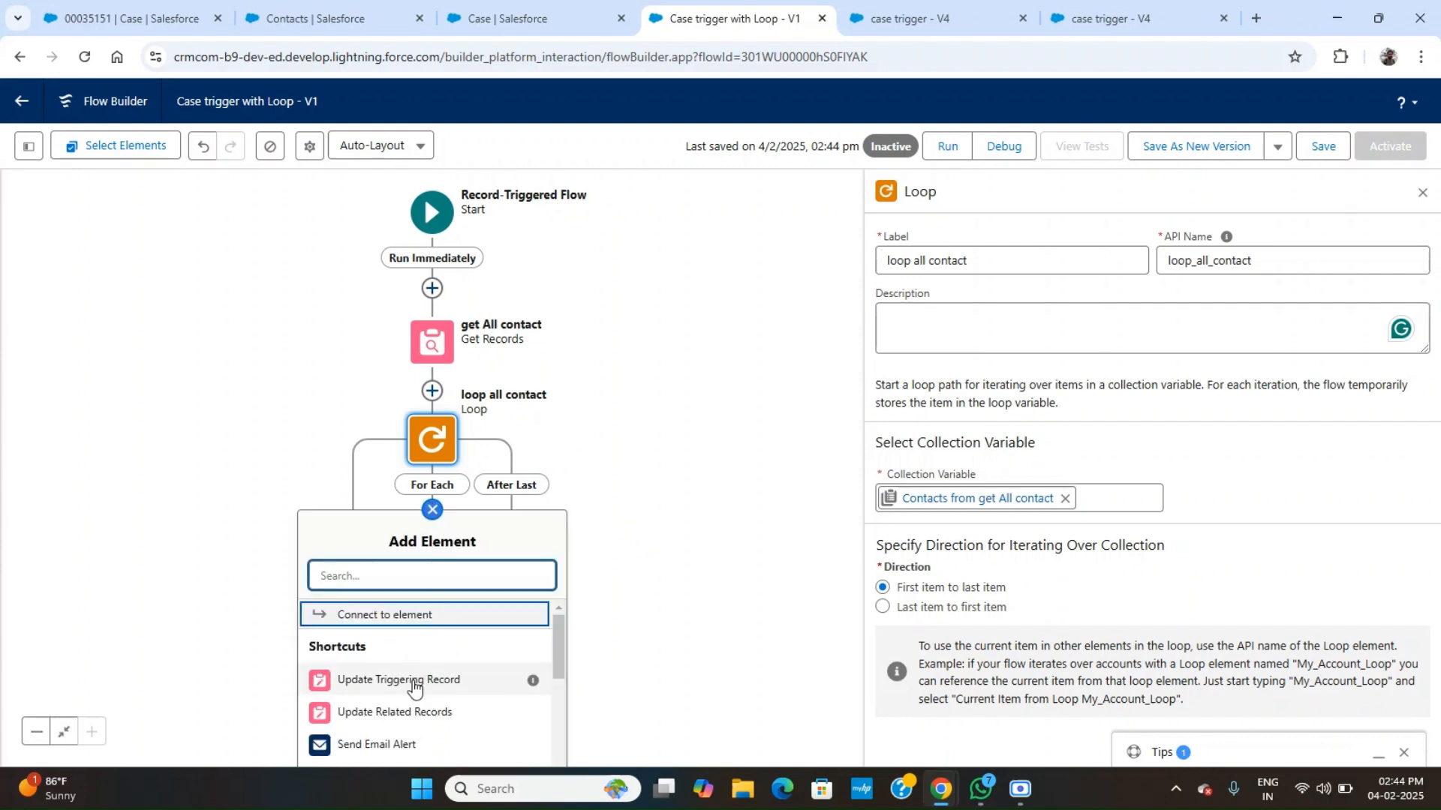
{"action": "scroll", "coordinate": [415, 684], "scroll_direction": "down", "scroll_amount": 1}
{"action": "scroll", "coordinate": [414, 687], "scroll_direction": "down", "scroll_amount": 1}
{"action": "scroll", "coordinate": [414, 687], "scroll_direction": "up", "scroll_amount": 2}
{"action": "scroll", "coordinate": [414, 686], "scroll_direction": "down", "scroll_amount": 2}
{"action": "scroll", "coordinate": [413, 688], "scroll_direction": "down", "scroll_amount": 4}
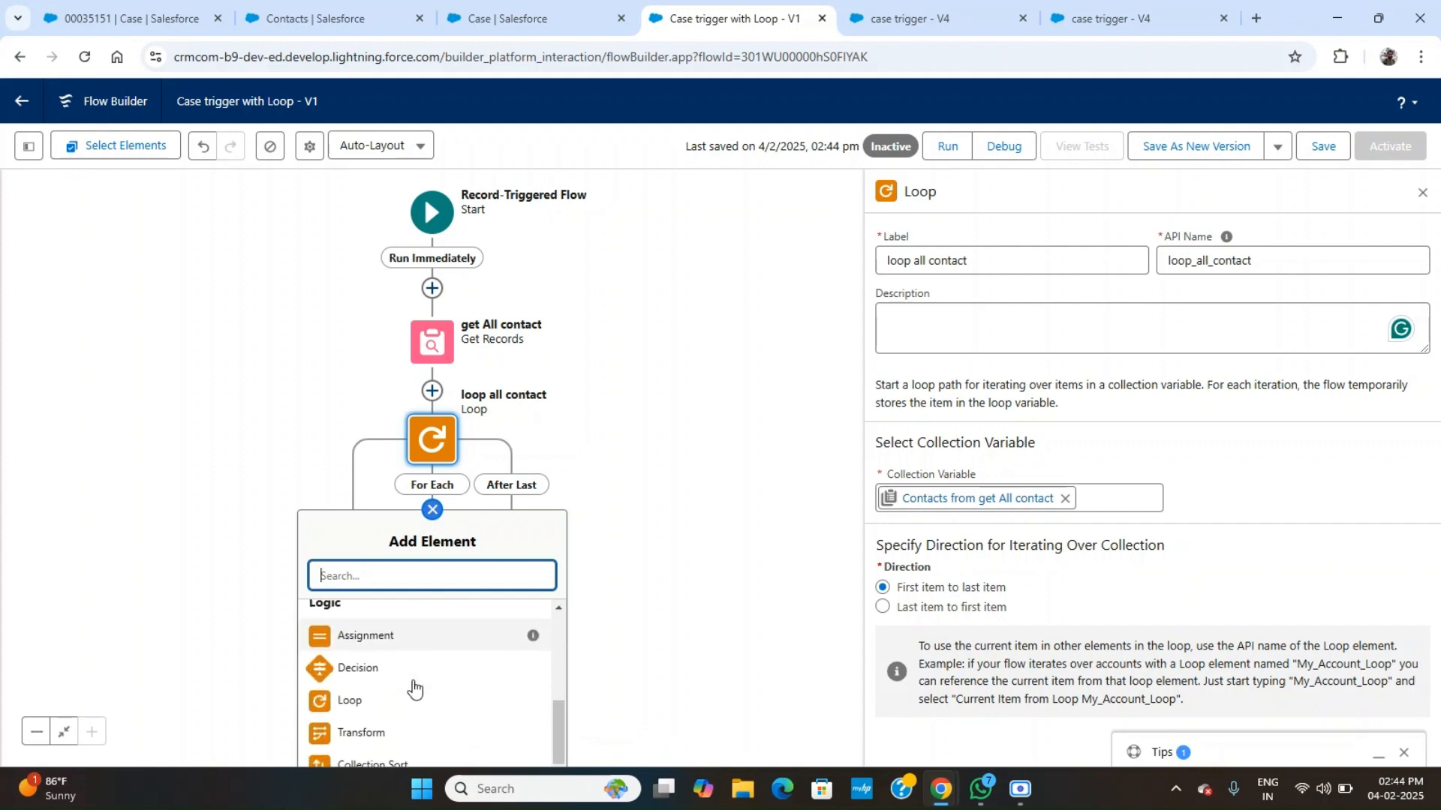
{"action": "scroll", "coordinate": [414, 687], "scroll_direction": "down", "scroll_amount": 1}
{"action": "scroll", "coordinate": [414, 687], "scroll_direction": "up", "scroll_amount": 3}
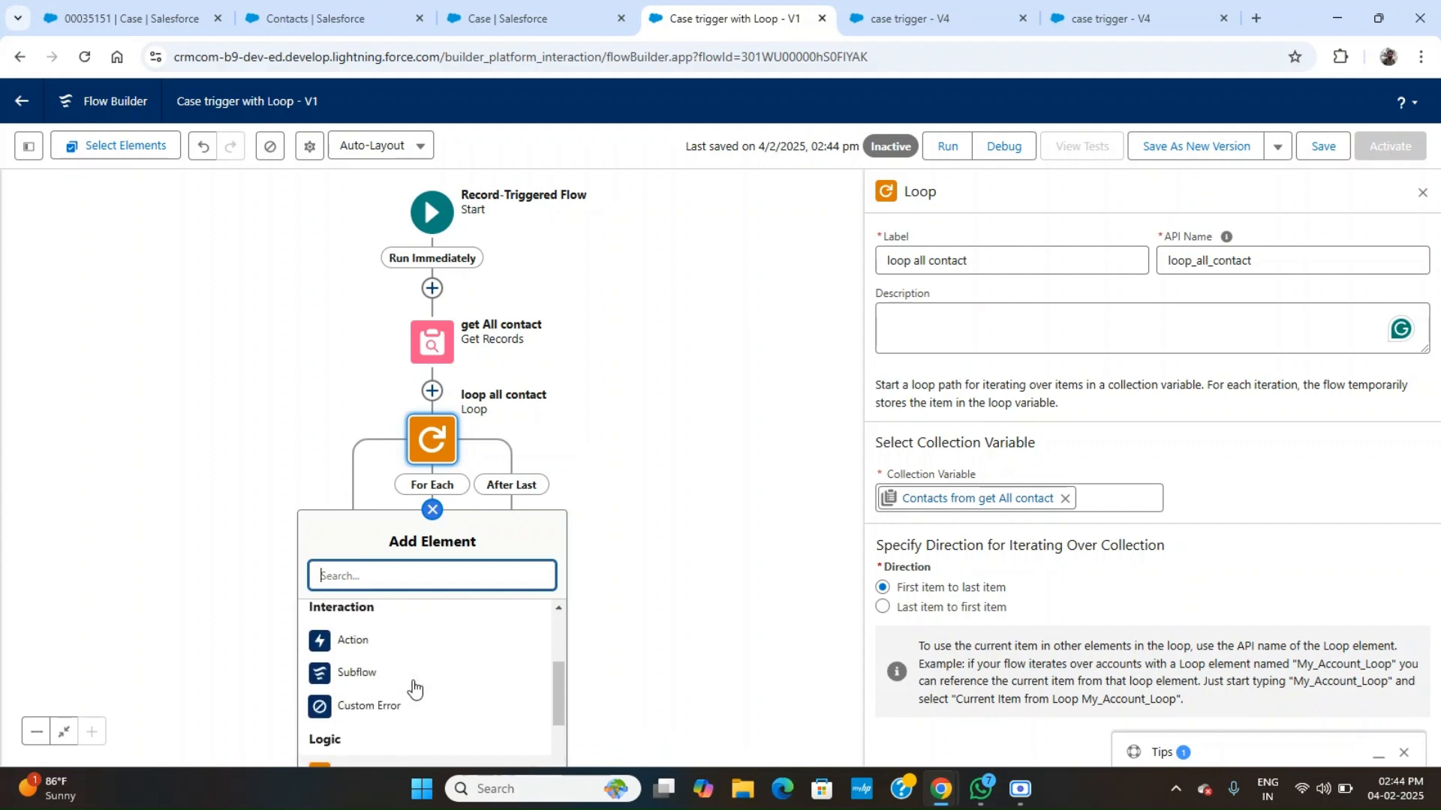
{"action": "scroll", "coordinate": [413, 687], "scroll_direction": "down", "scroll_amount": 2}
{"action": "left_click", "coordinate": [413, 686]}
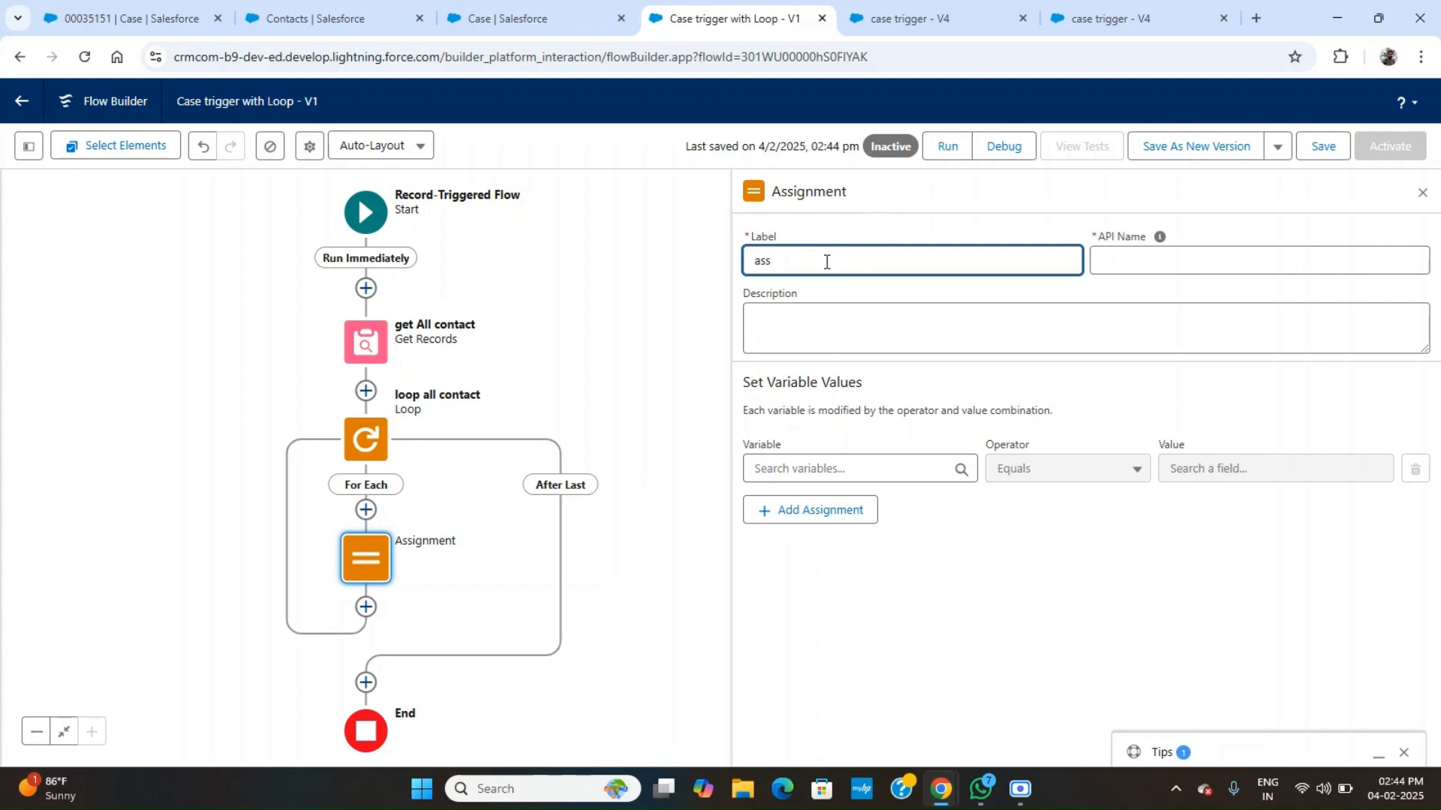
{"action": "type", "text": "Task mapping"}
{"action": "left_click", "coordinate": [932, 322]}
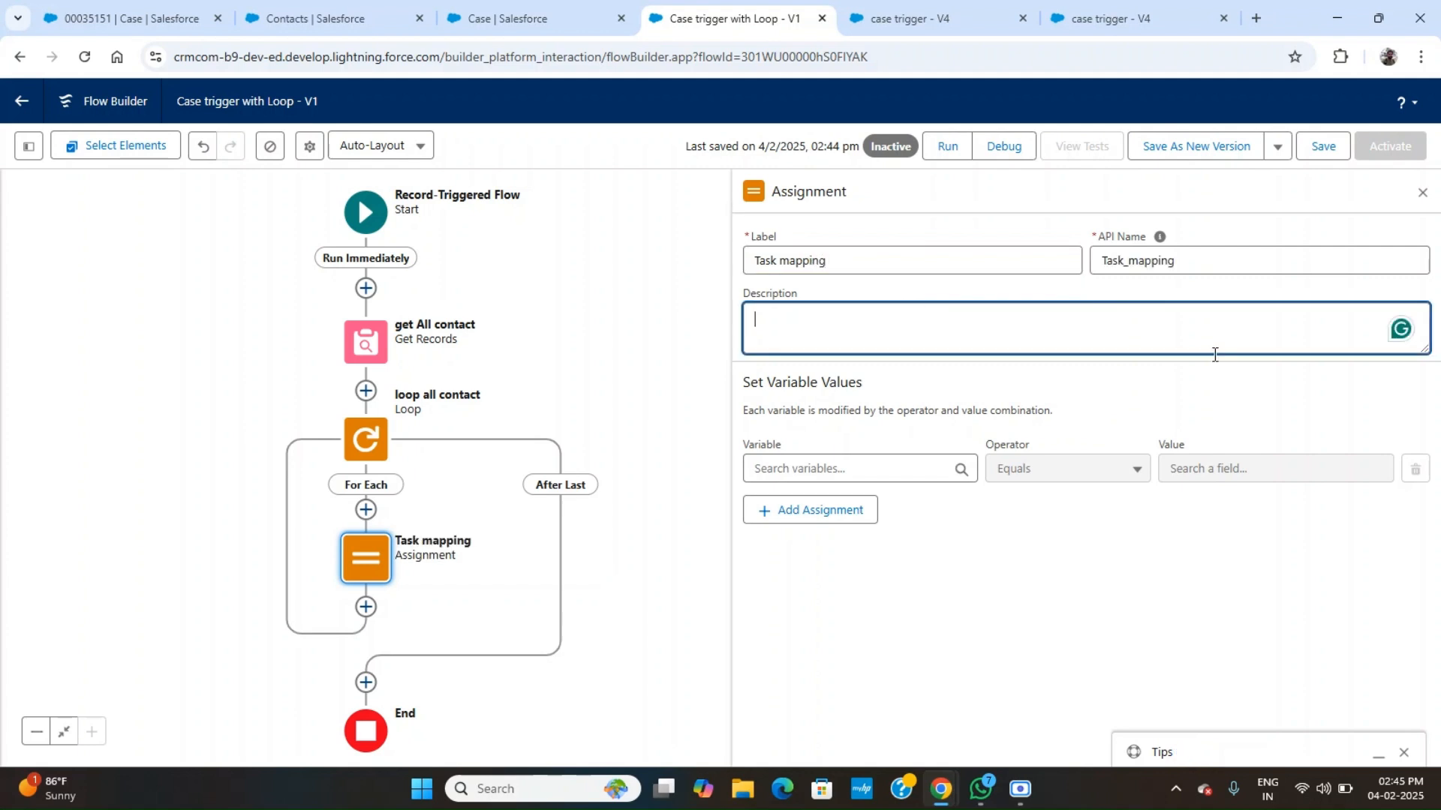
Start a new Variable resource with data type Record from the Task mapping assignment's variable field.
{"action": "left_click", "coordinate": [921, 465]}
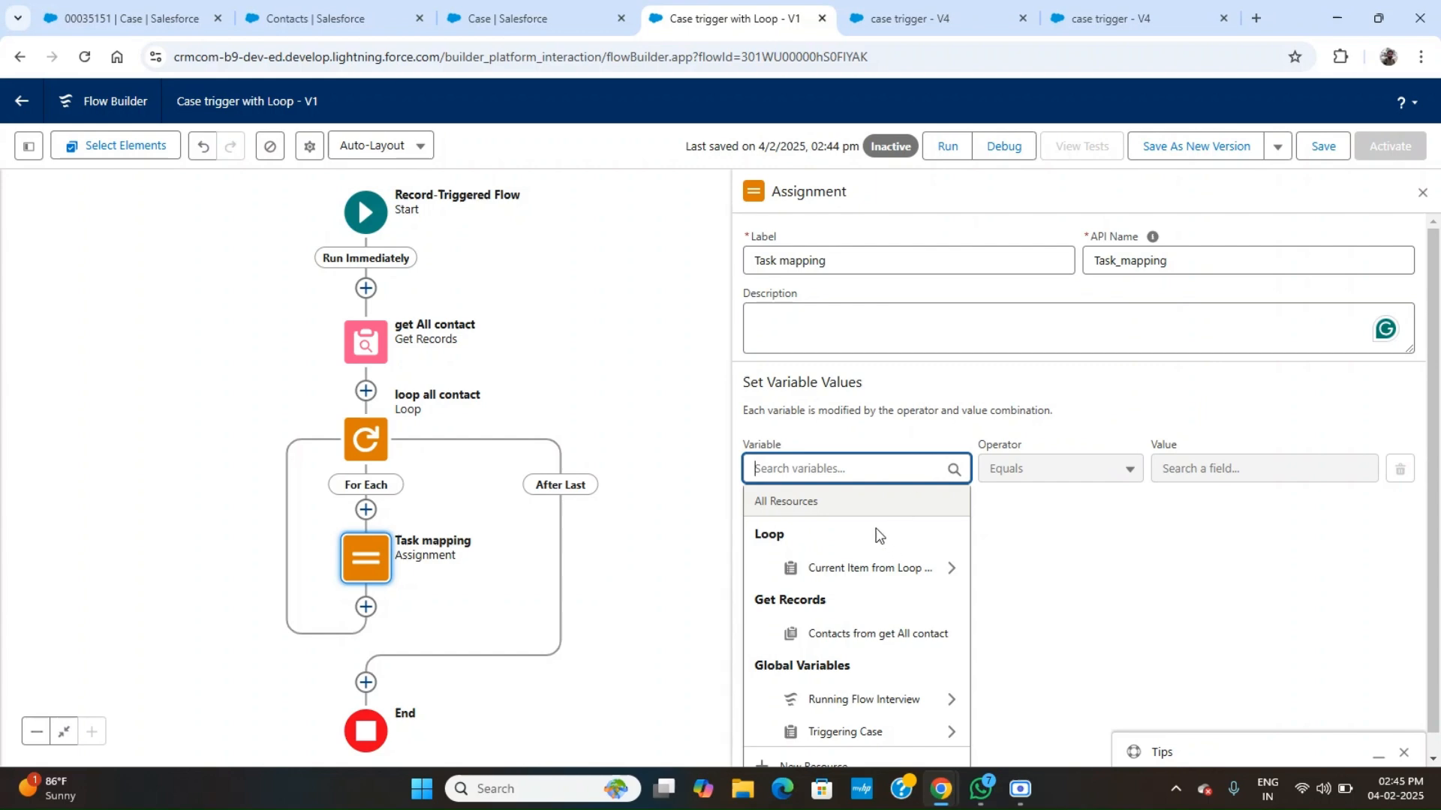
{"action": "scroll", "coordinate": [882, 536], "scroll_direction": "down", "scroll_amount": 1}
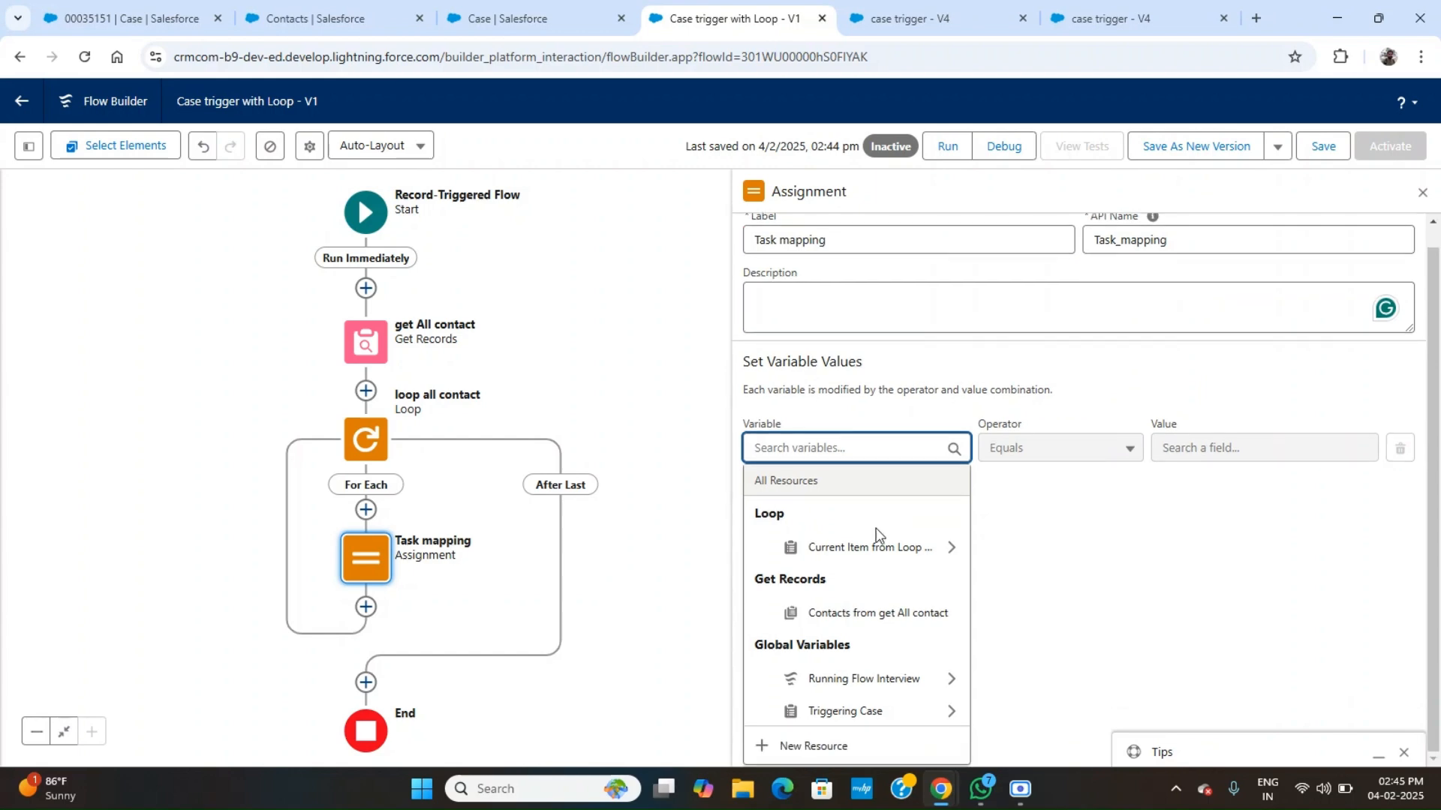
{"action": "left_click", "coordinate": [794, 747]}
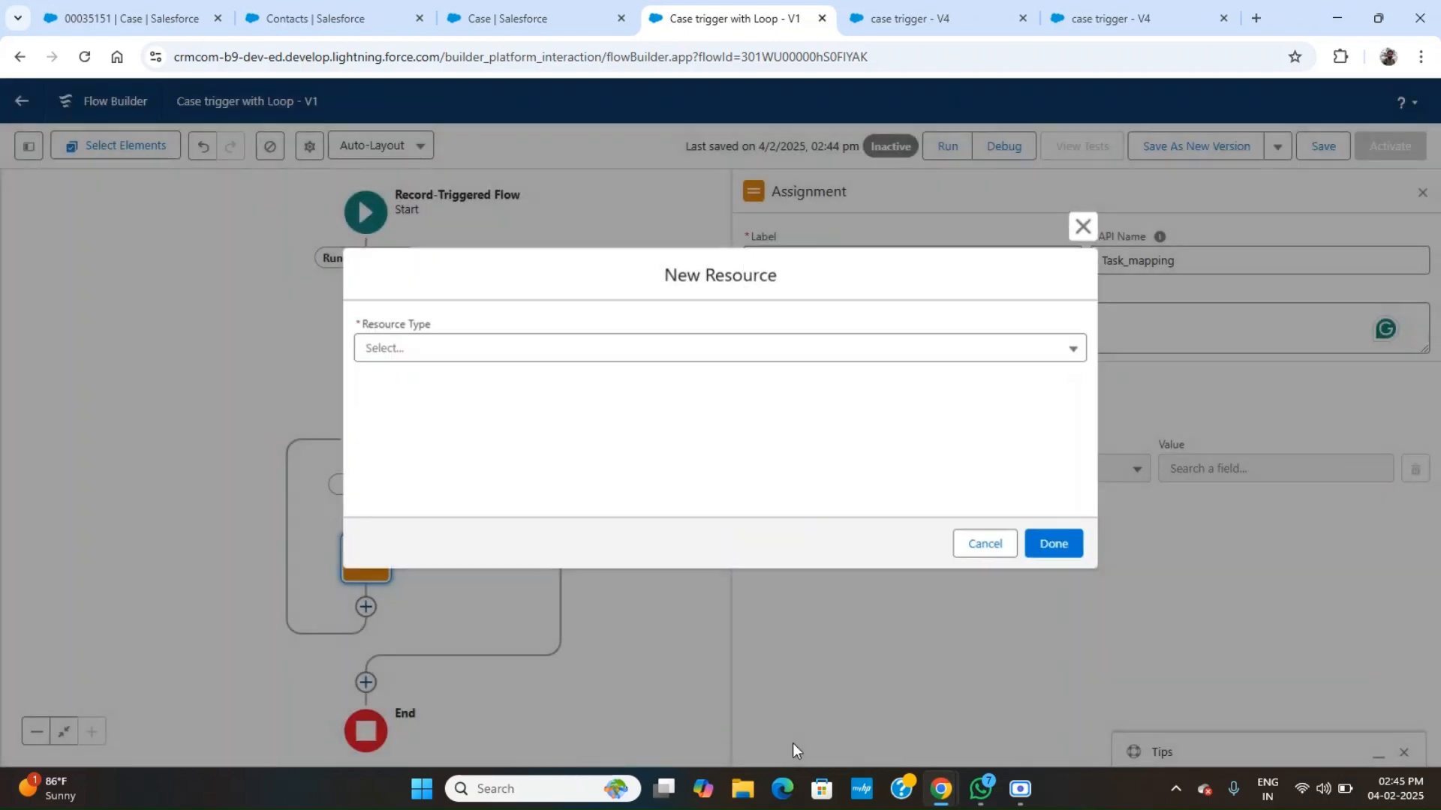
{"action": "left_click", "coordinate": [431, 349]}
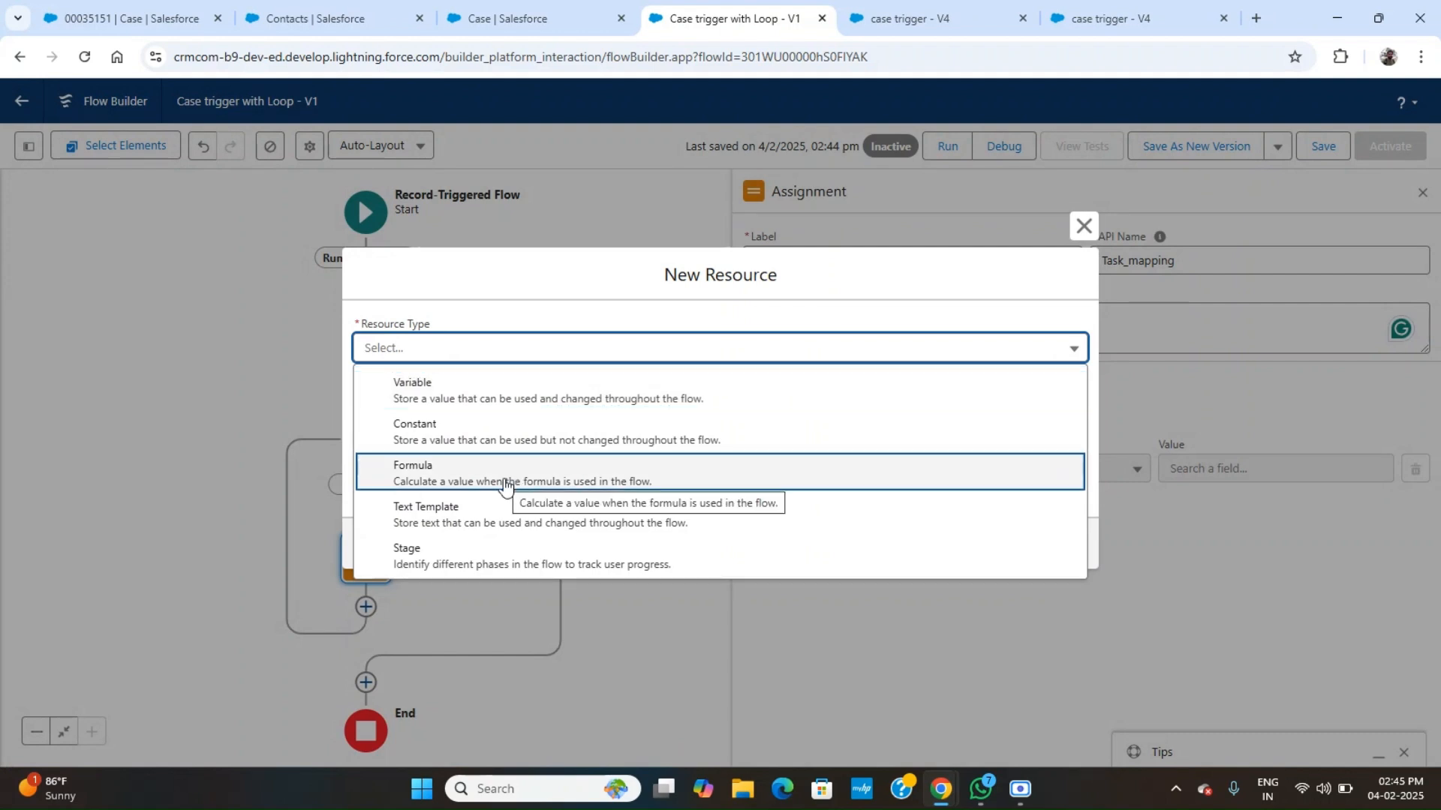
{"action": "left_click", "coordinate": [469, 402]}
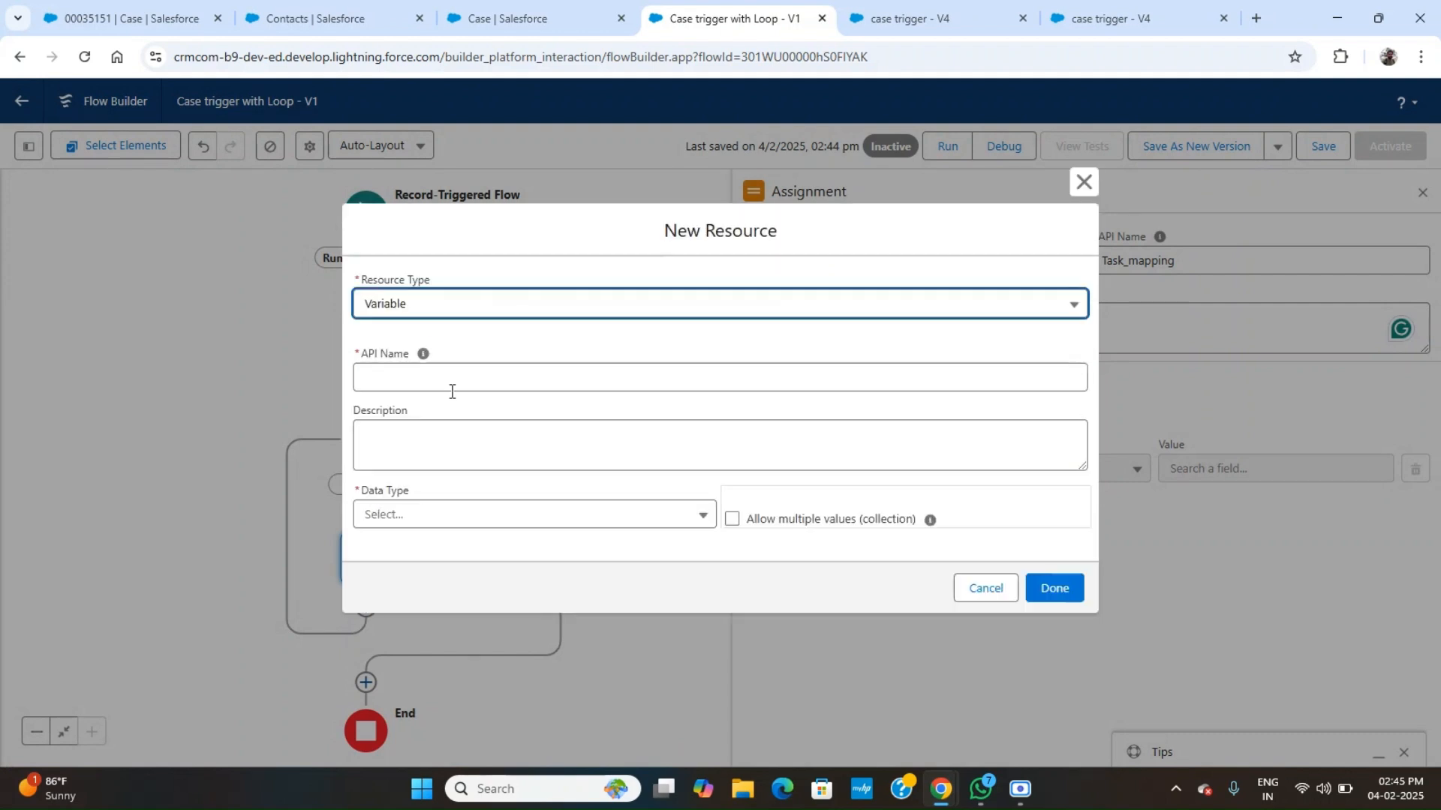
{"action": "left_click", "coordinate": [416, 525]}
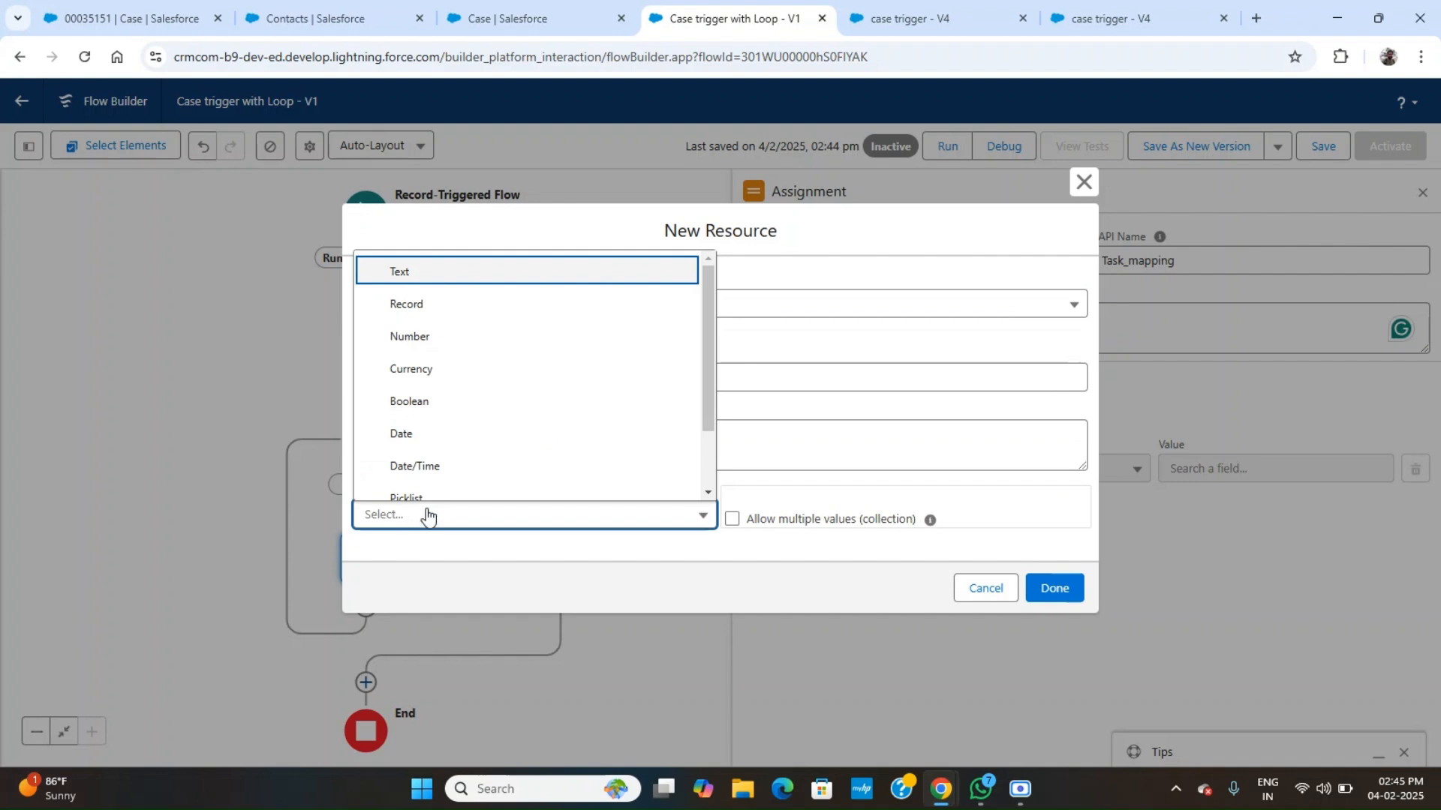
{"action": "scroll", "coordinate": [465, 484], "scroll_direction": "down", "scroll_amount": 1}
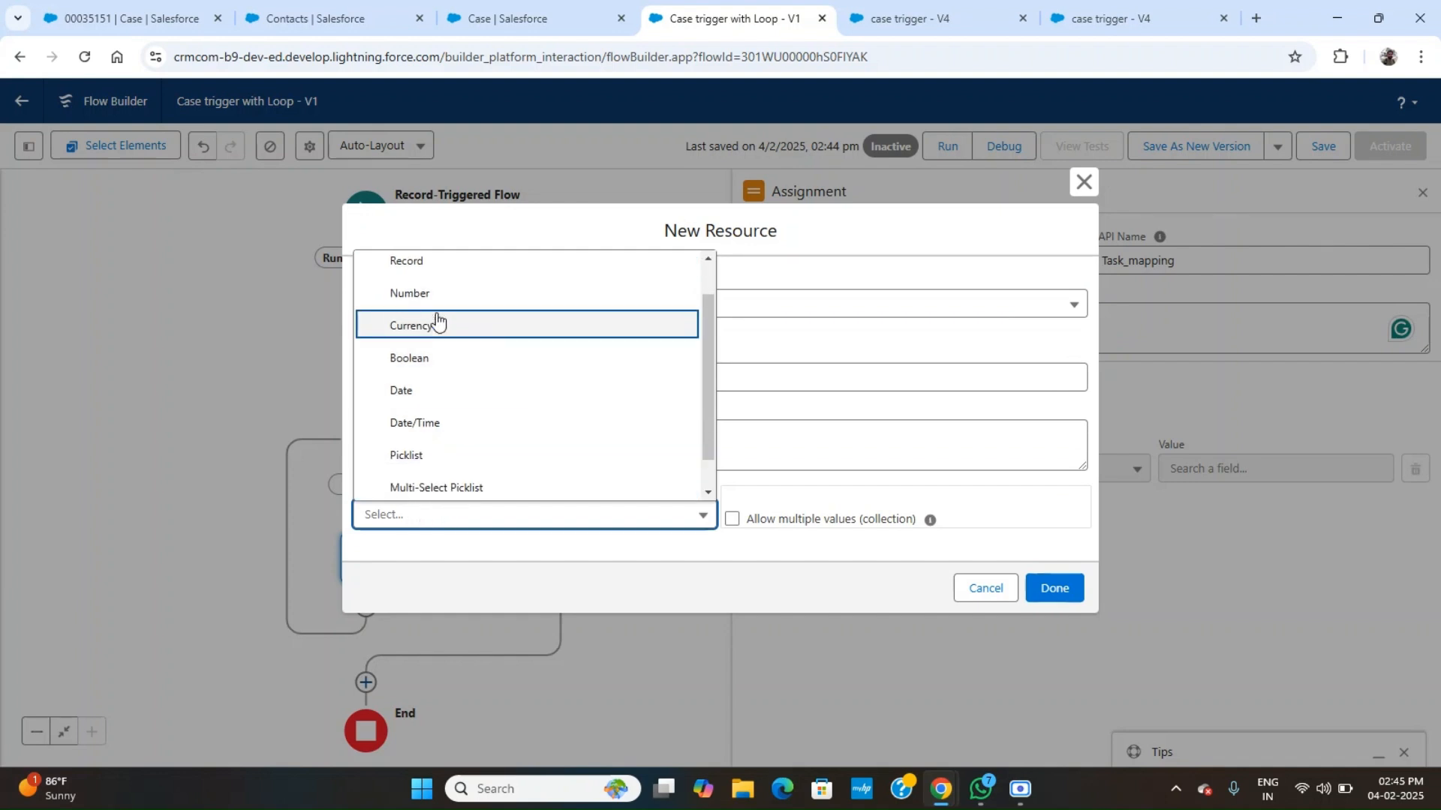
{"action": "left_click", "coordinate": [434, 260]}
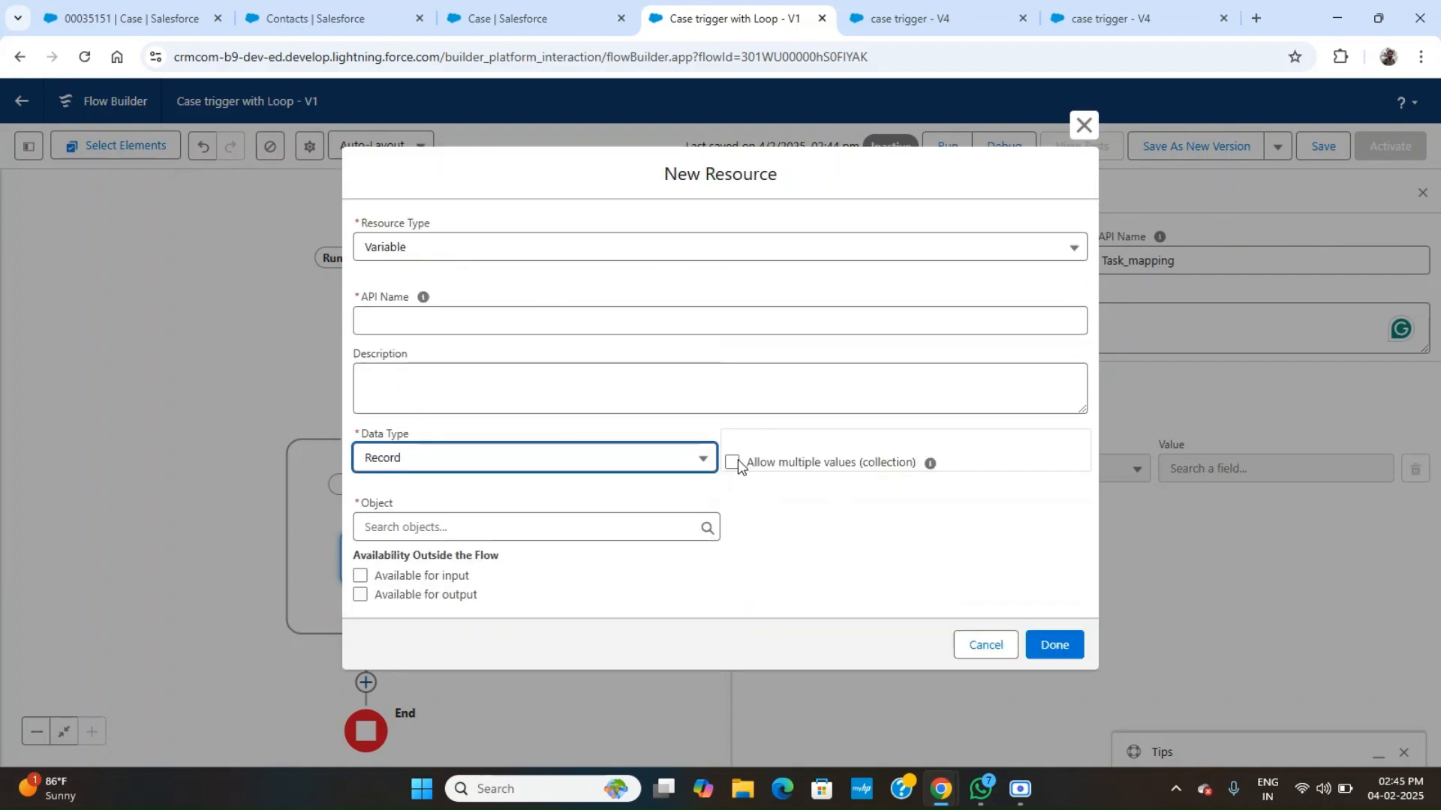
Set the new variable's object to Task, name it TaskSobject and create it as a single-record variable.
{"action": "left_click", "coordinate": [483, 537]}
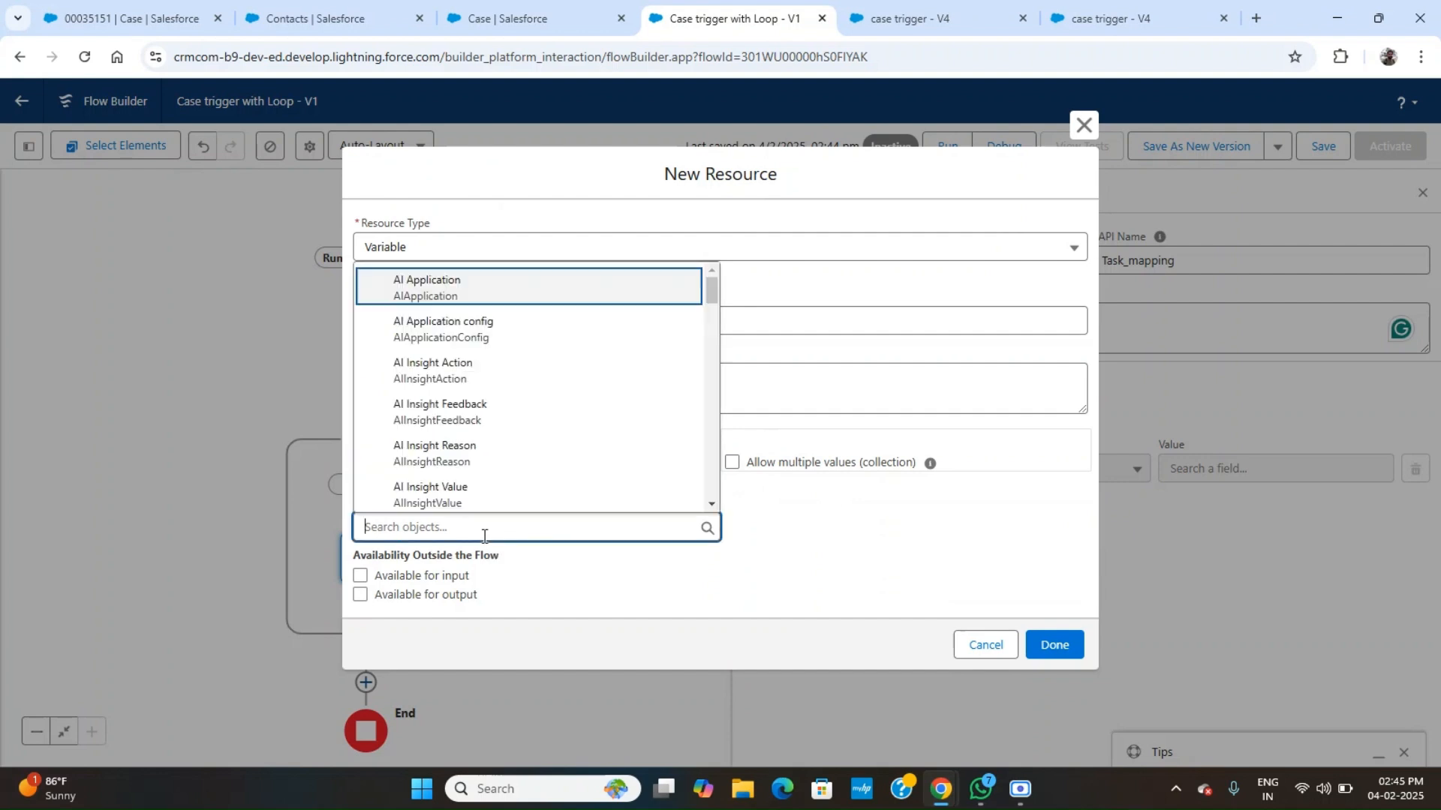
{"action": "type", "text": "task"}
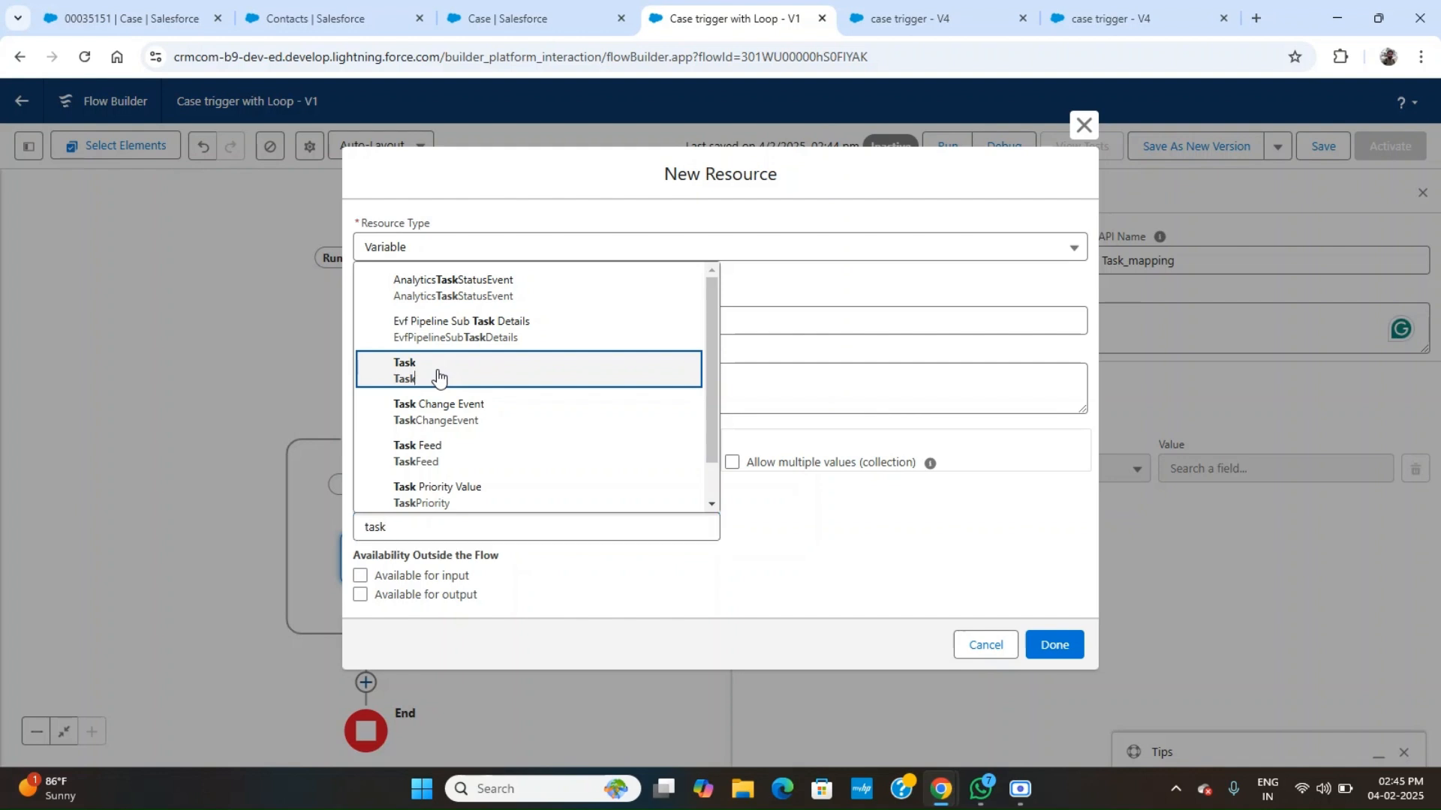
{"action": "left_click", "coordinate": [439, 375]}
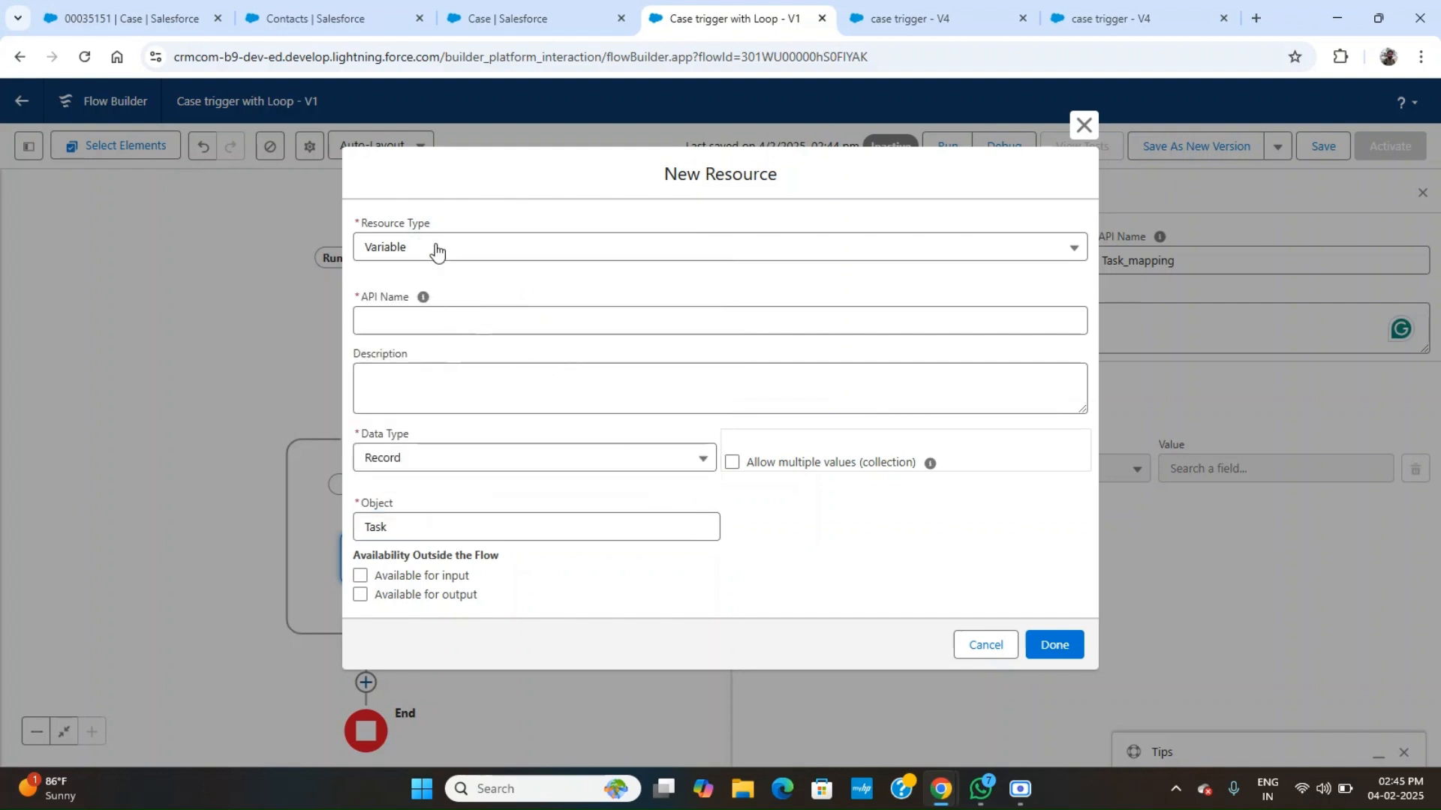
{"action": "left_click", "coordinate": [430, 325]}
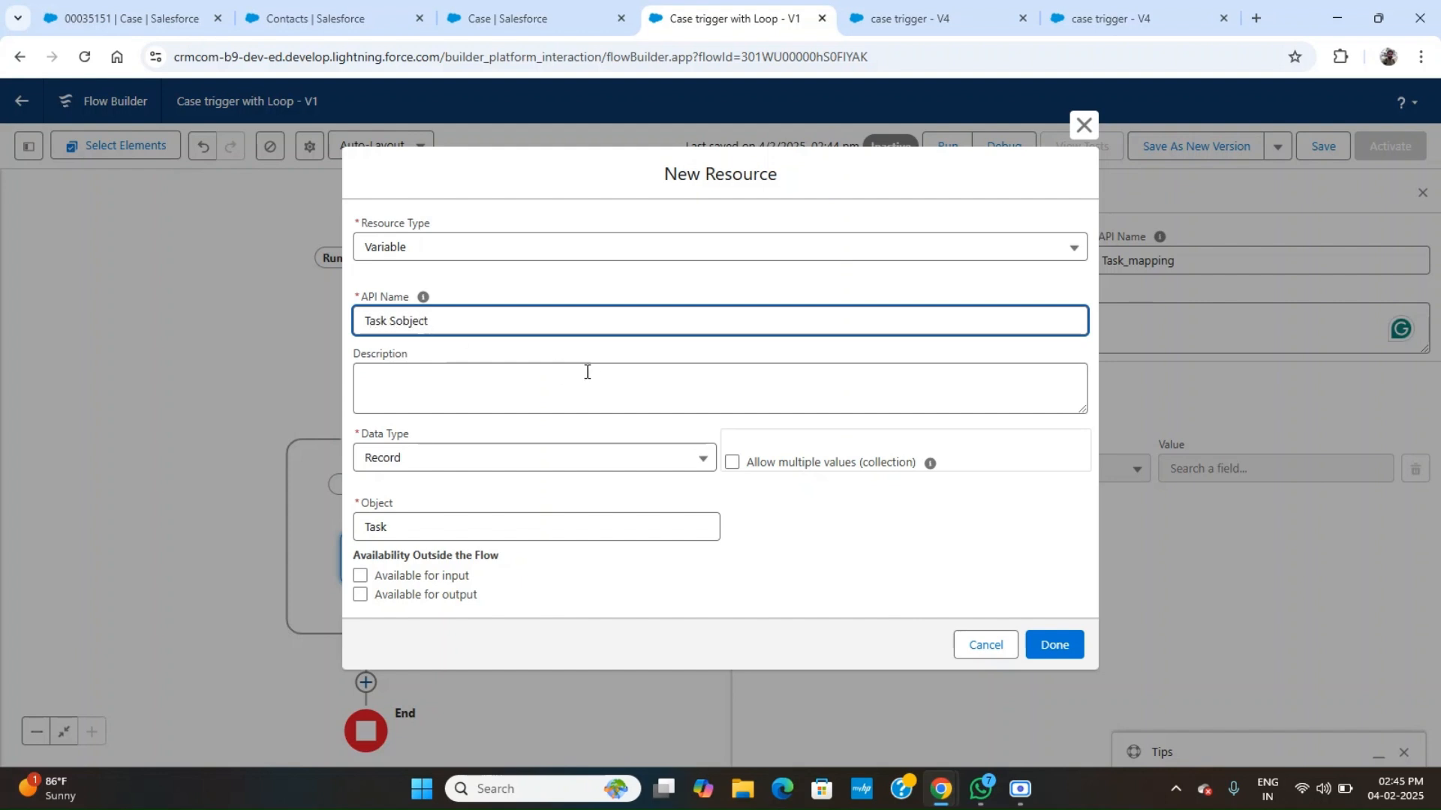
{"action": "left_click", "coordinate": [572, 393]}
{"action": "left_click", "coordinate": [930, 554]}
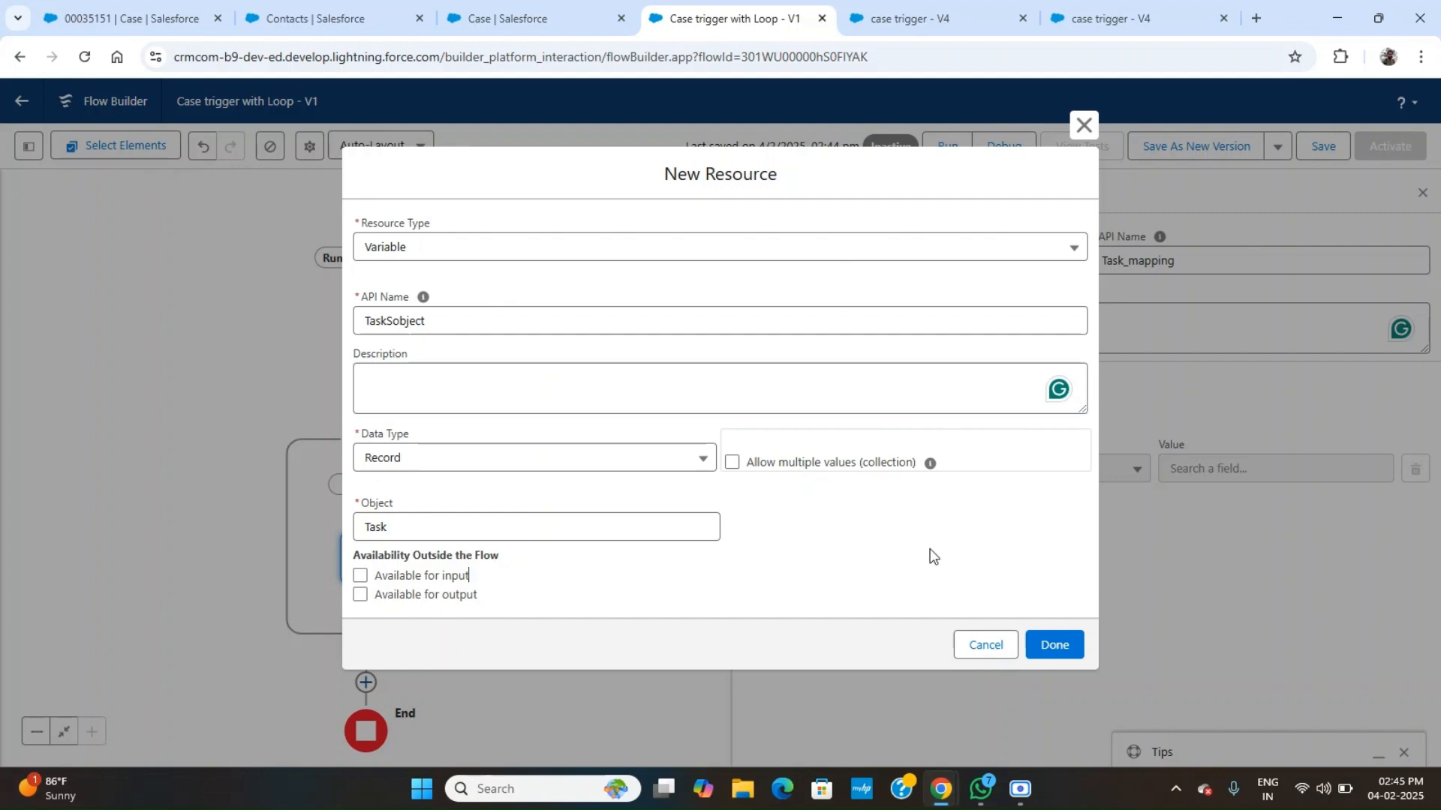
{"action": "left_click", "coordinate": [1058, 646]}
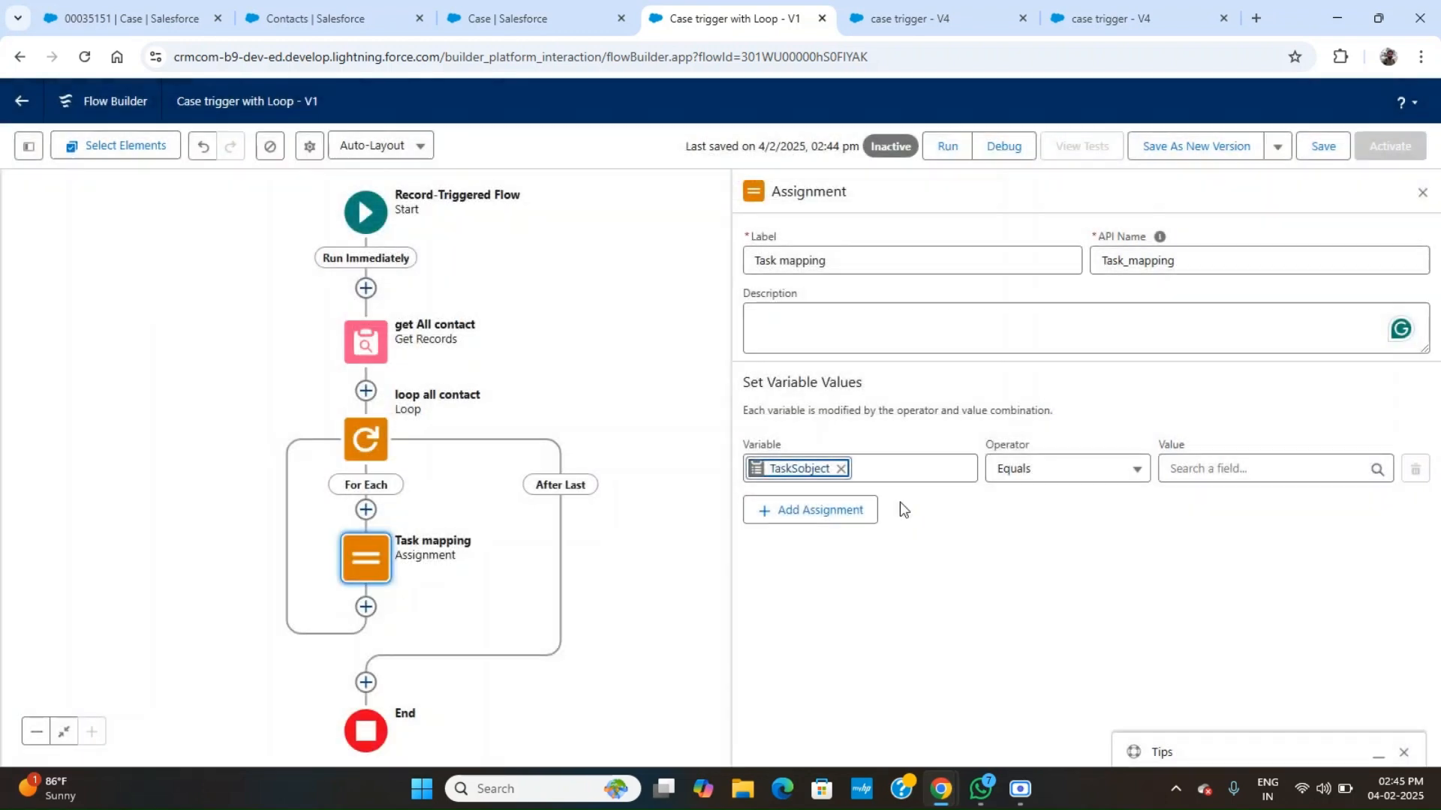
Set the first assignment to TaskSobject > Related To ID Equals {!$Record.id}.
{"action": "left_click", "coordinate": [841, 469]}
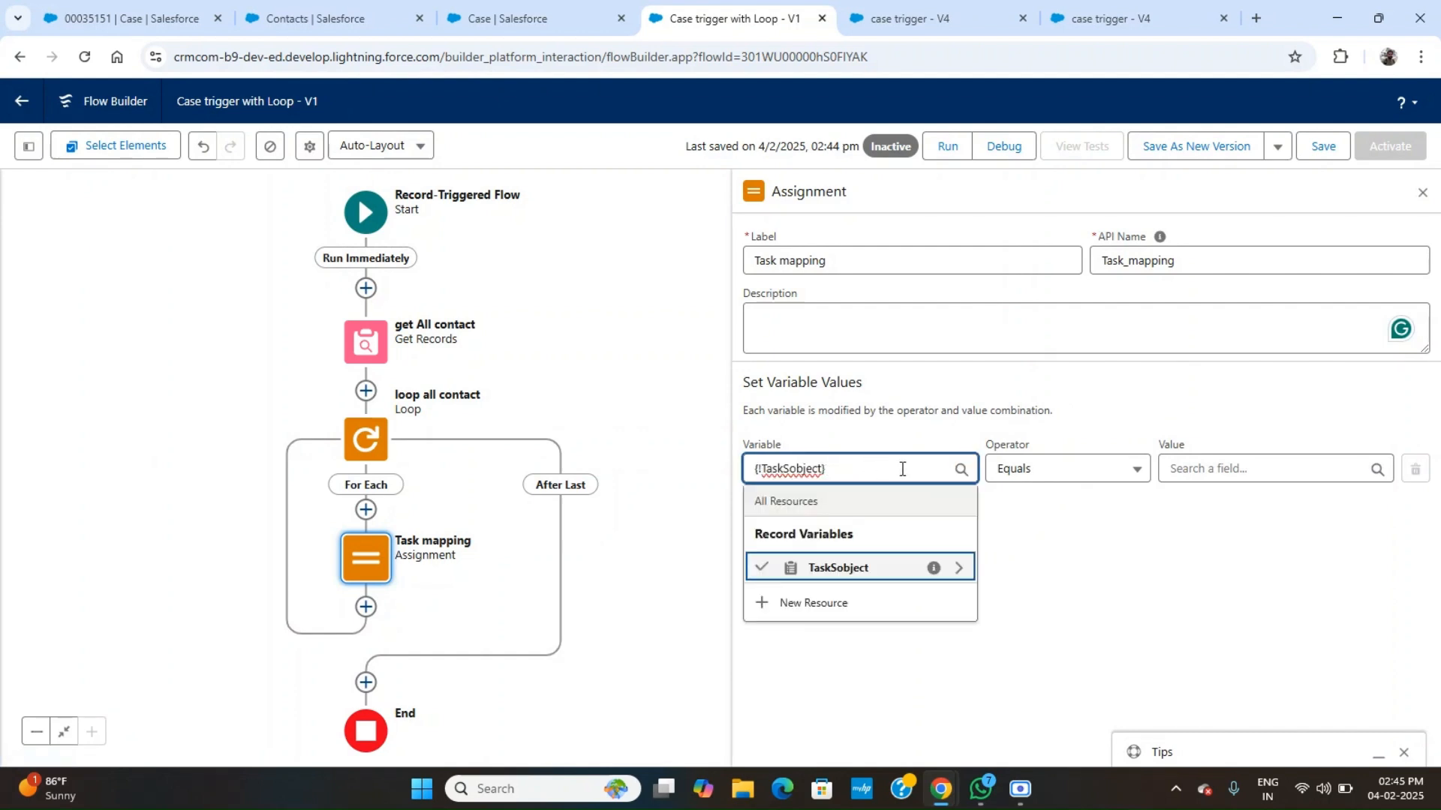
{"action": "left_click", "coordinate": [867, 569]}
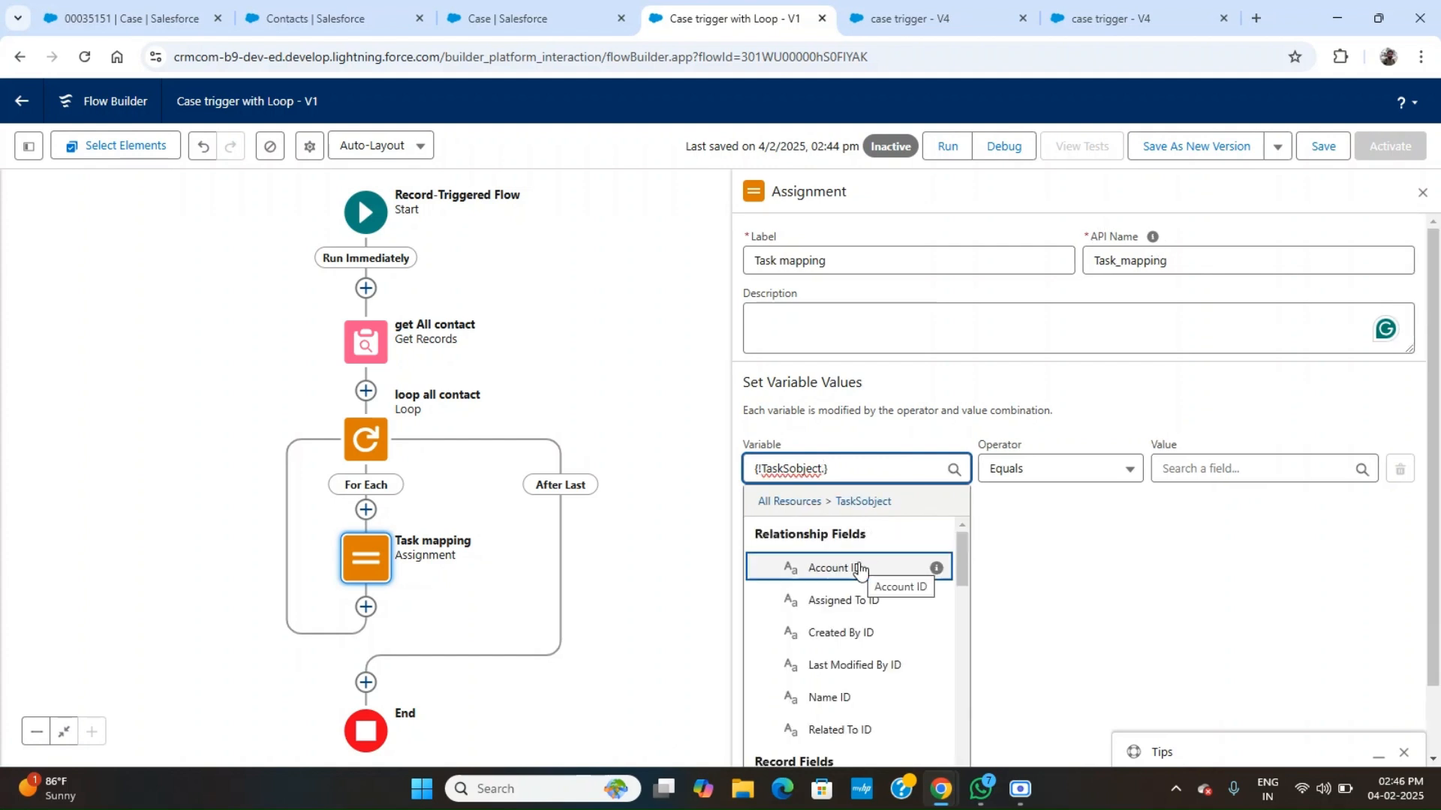
{"action": "type", "text": "wha"}
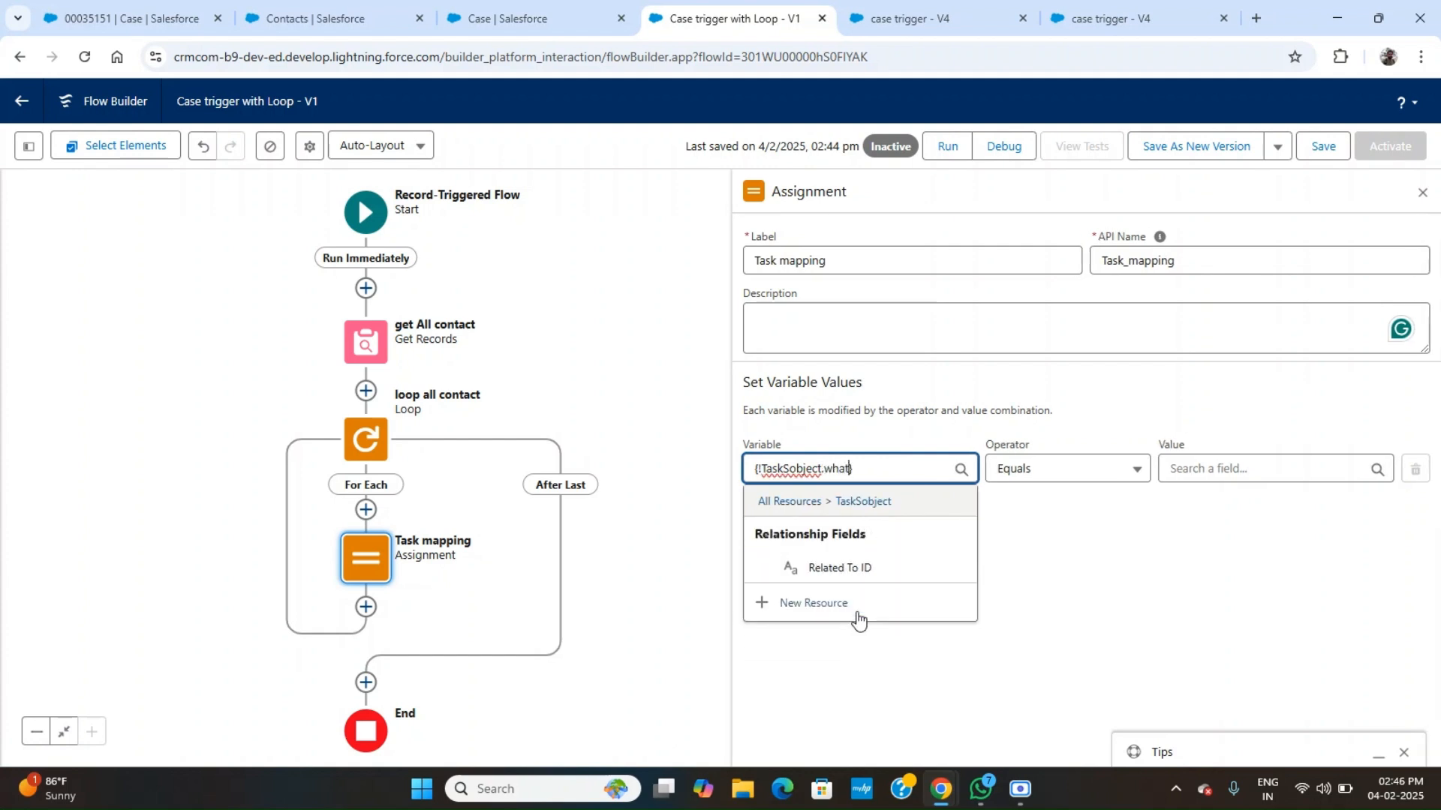
{"action": "type", "text": "t"}
{"action": "left_click", "coordinate": [863, 570]}
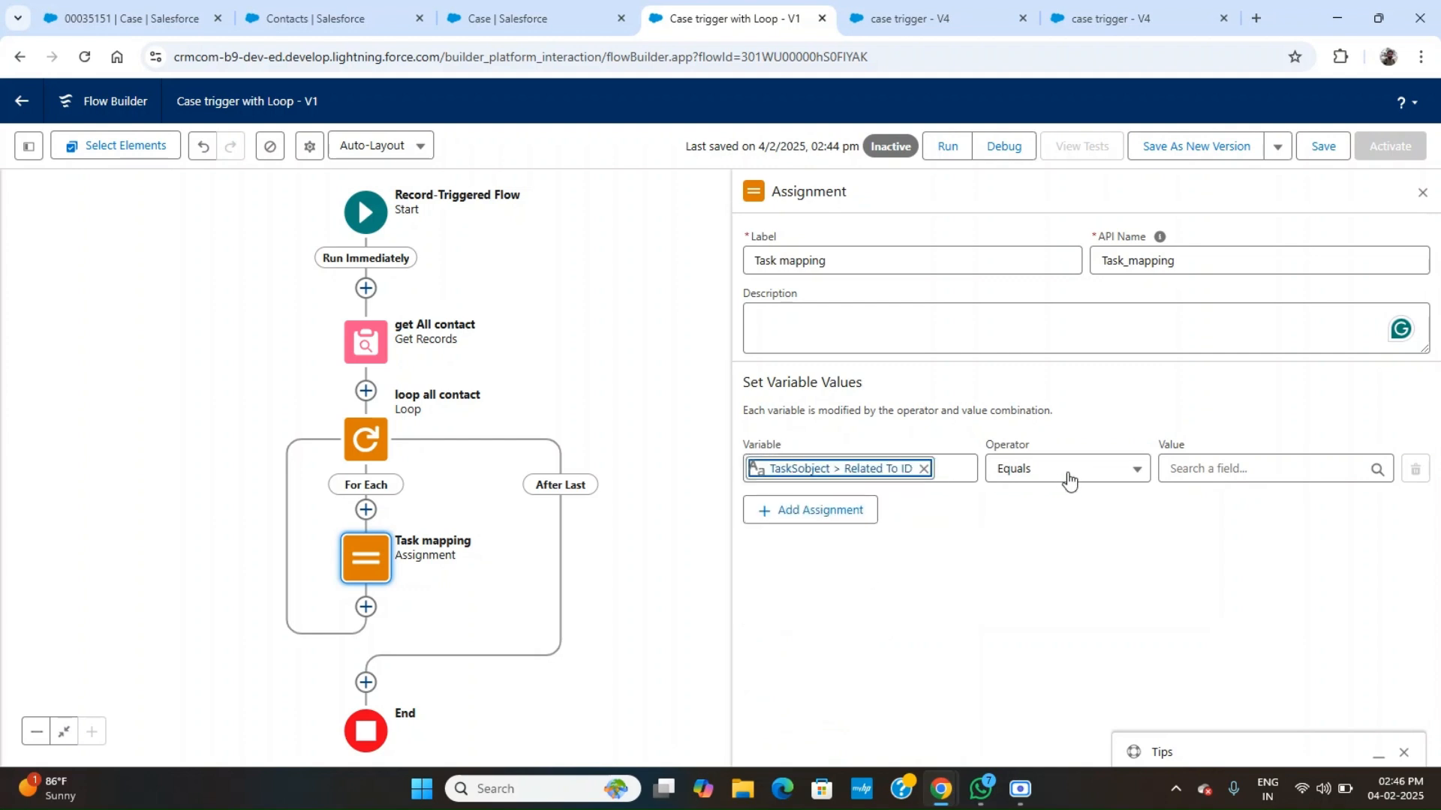
{"action": "left_click", "coordinate": [1209, 467]}
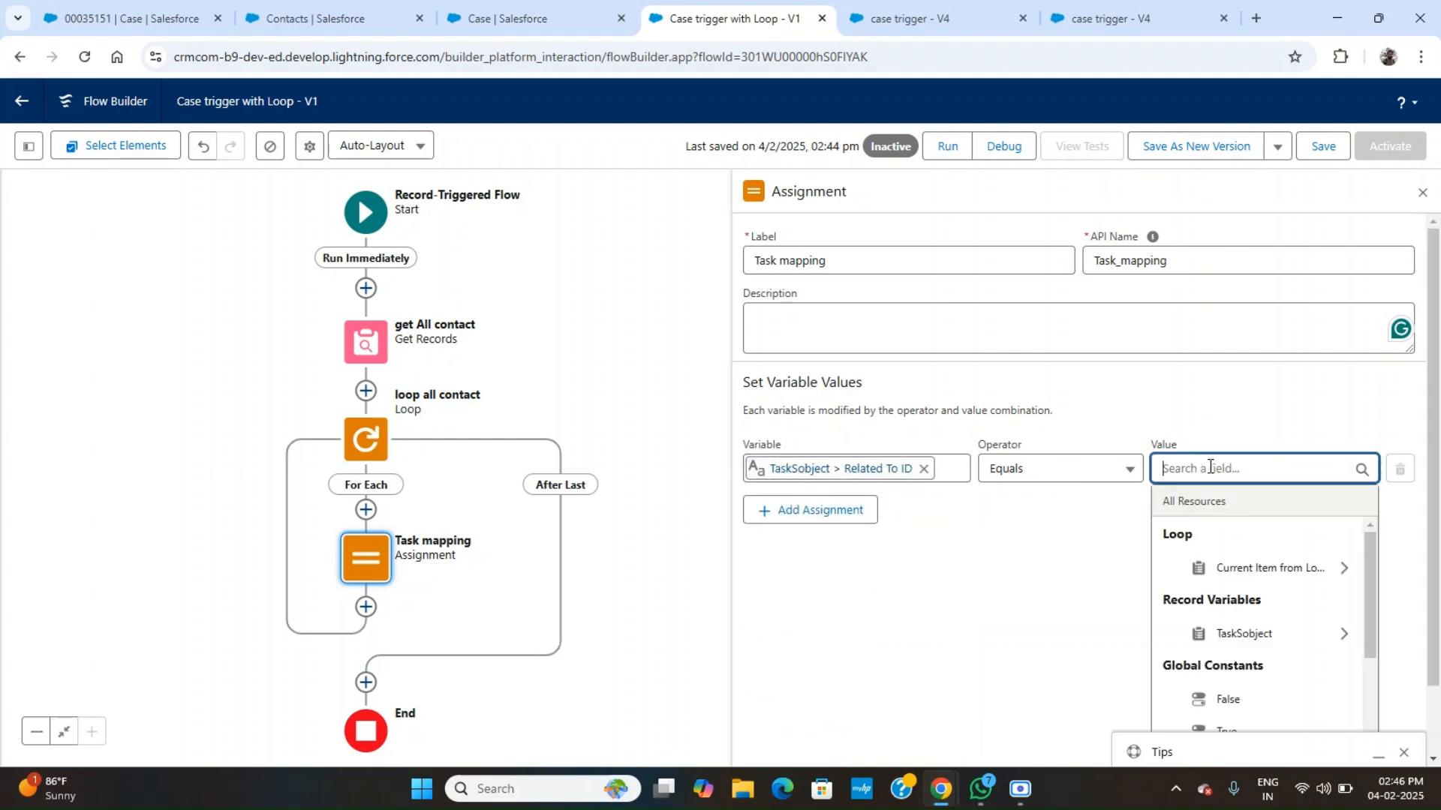
{"action": "type", "text": "case"}
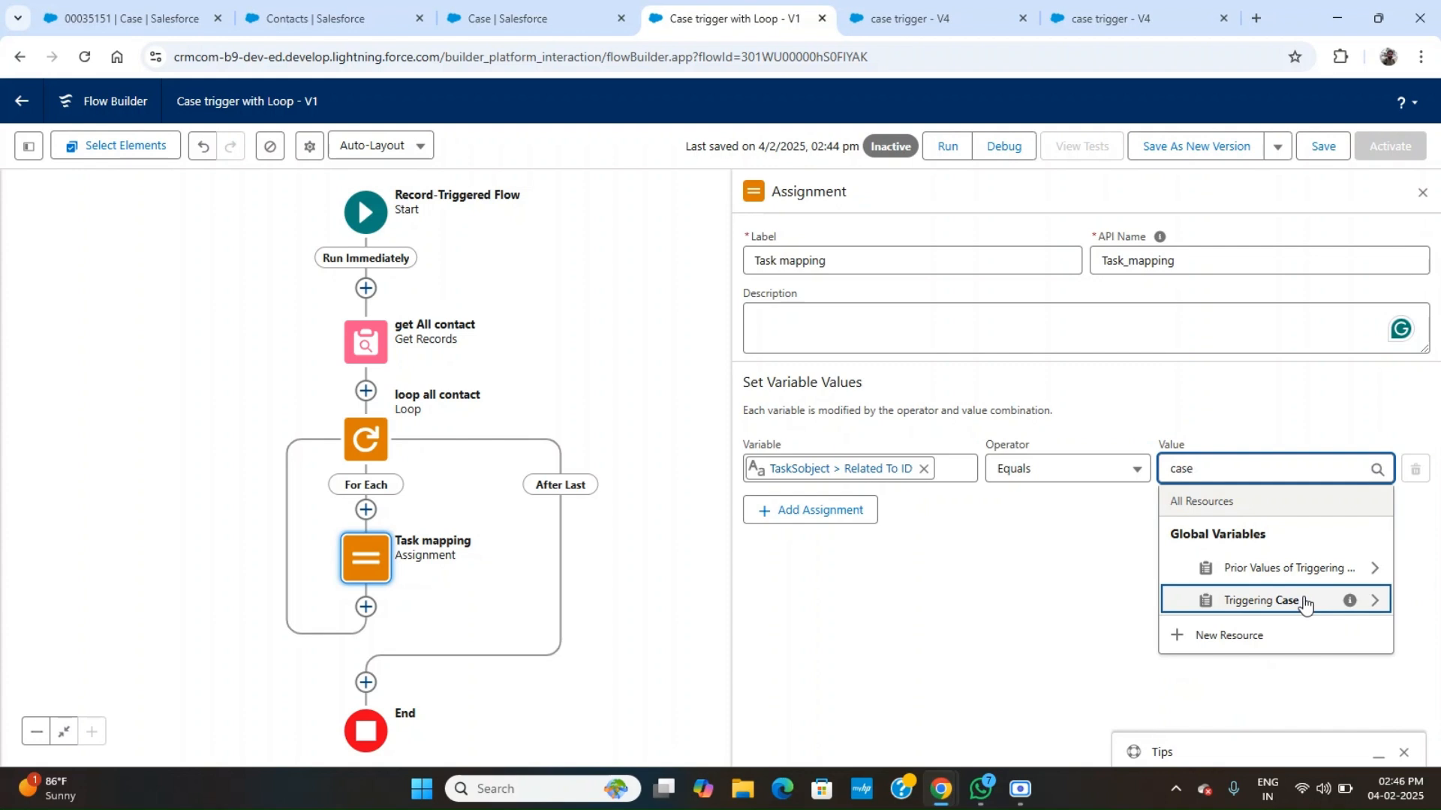
{"action": "left_click", "coordinate": [1373, 601]}
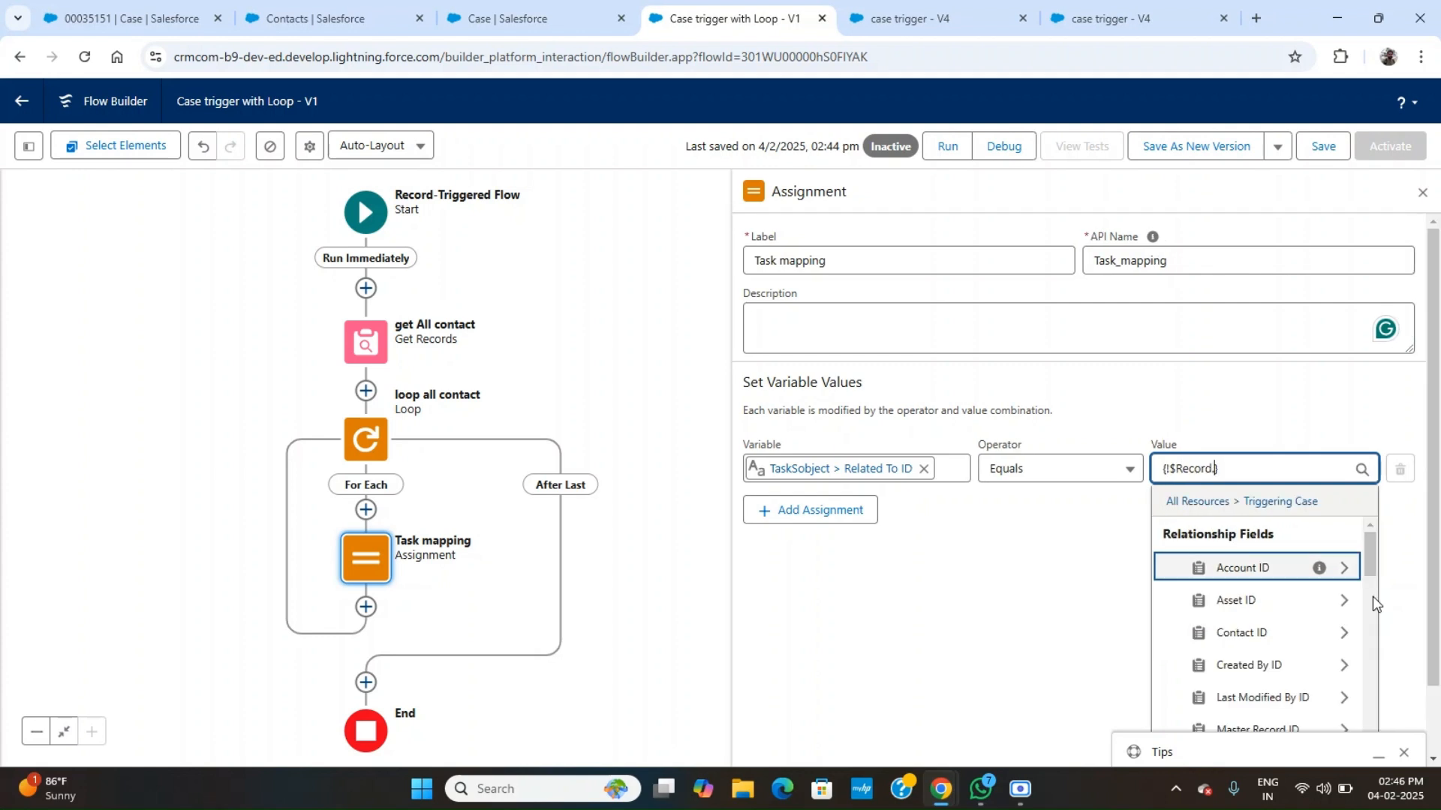
{"action": "type", "text": "id"}
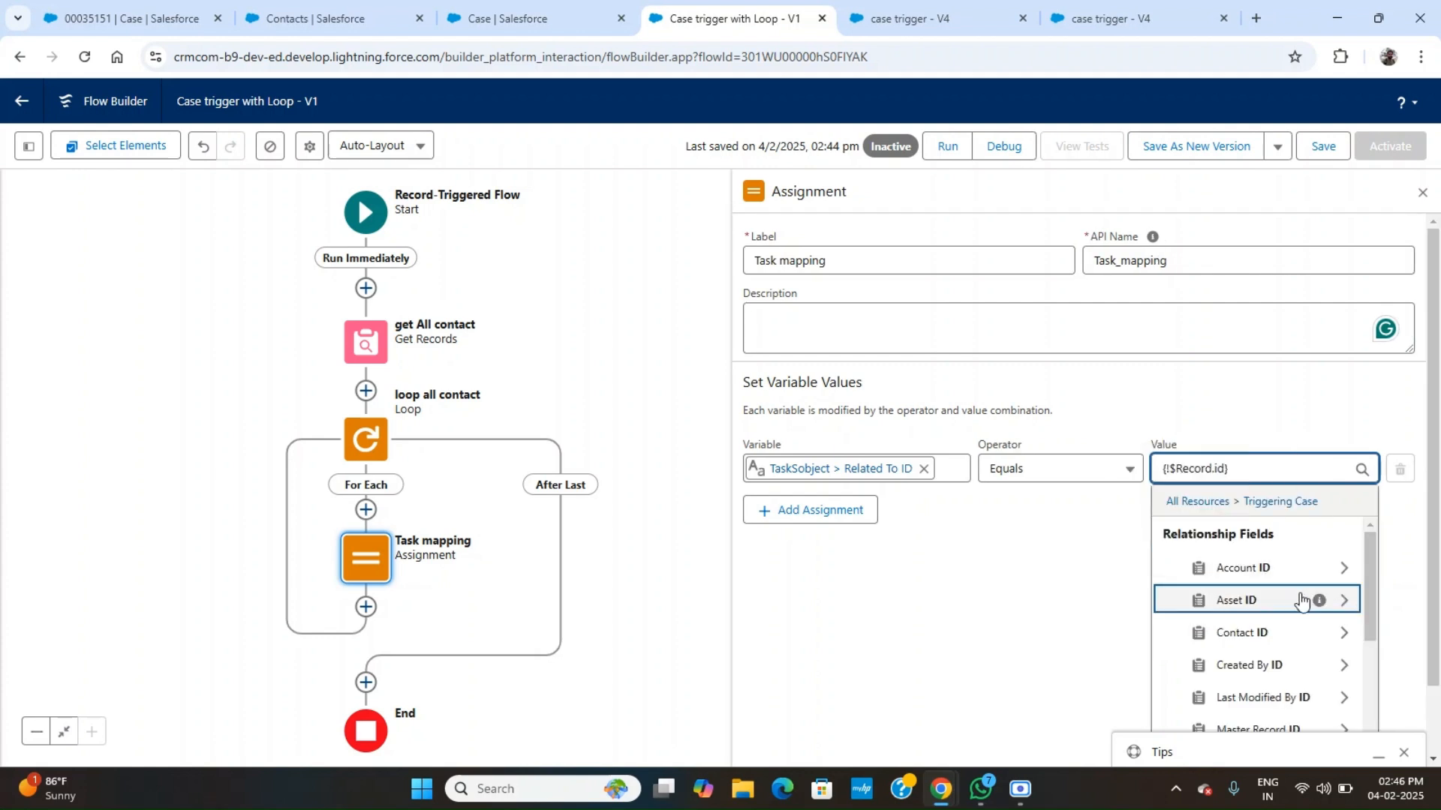
{"action": "left_click", "coordinate": [1022, 609]}
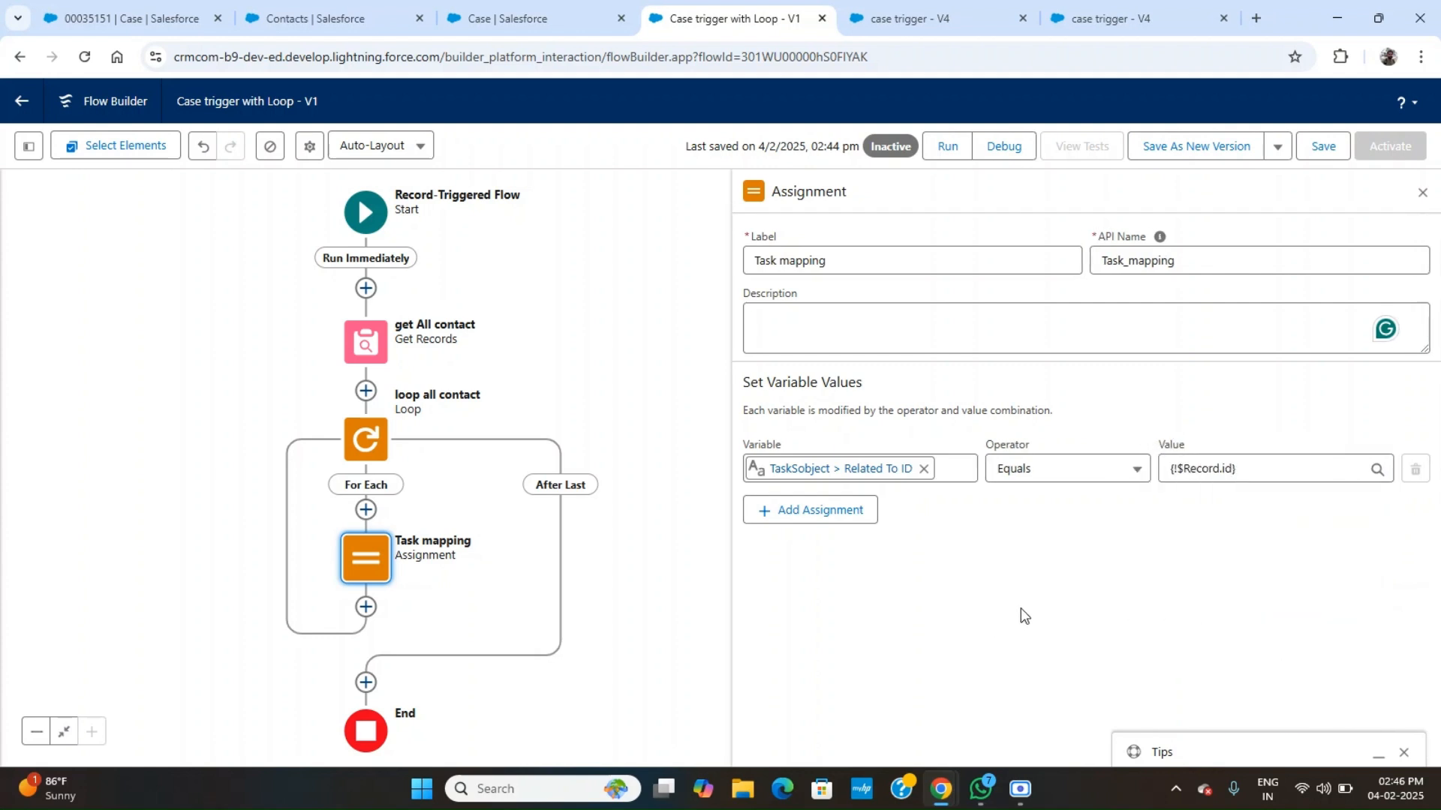
Add a second assignment that sets TaskSobject > Name ID Equals {!loop_all_contact.id}.
{"action": "left_click", "coordinate": [843, 516]}
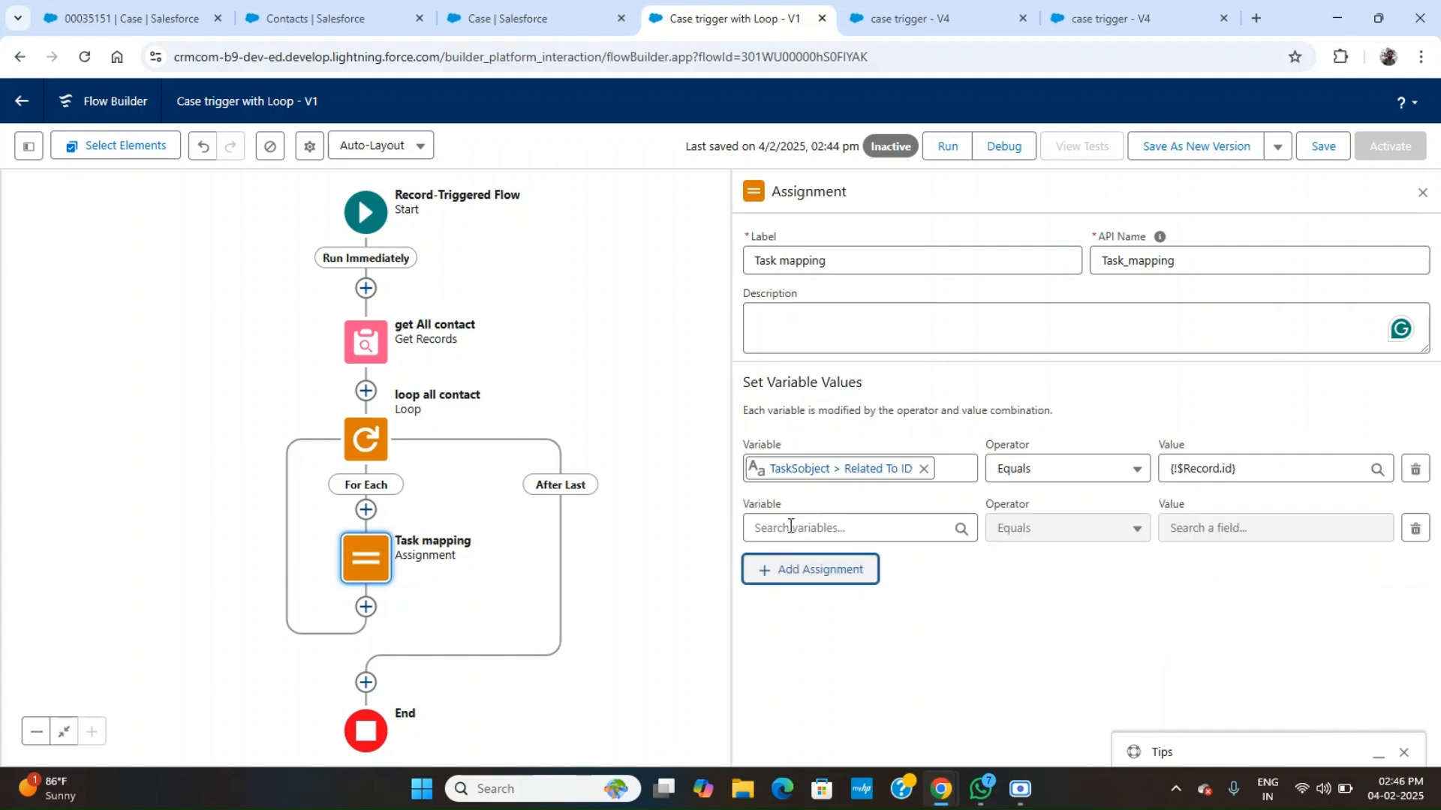
{"action": "left_click", "coordinate": [788, 527]}
{"action": "type", "text": "task"}
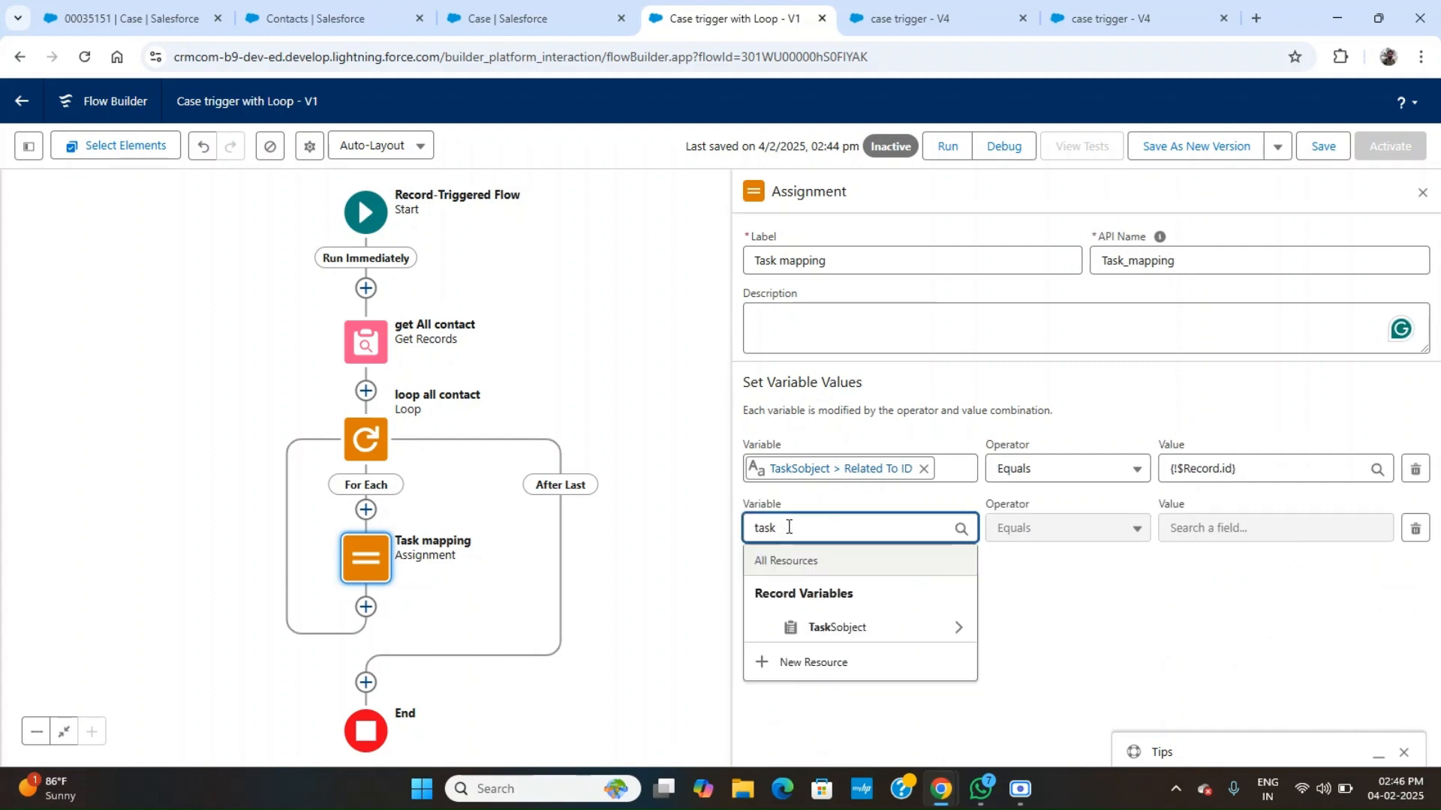
{"action": "left_click", "coordinate": [960, 626]}
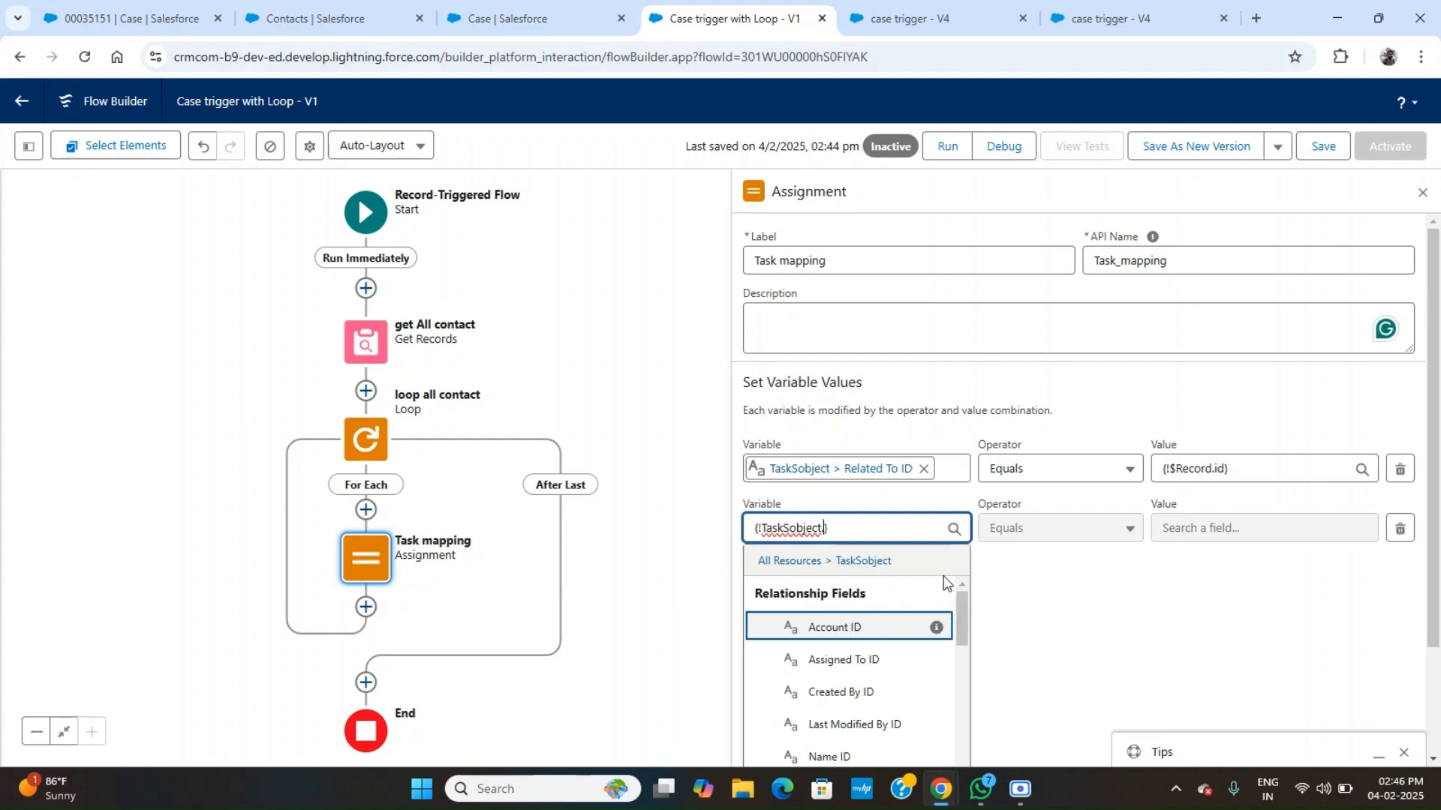
{"action": "type", "text": "who"}
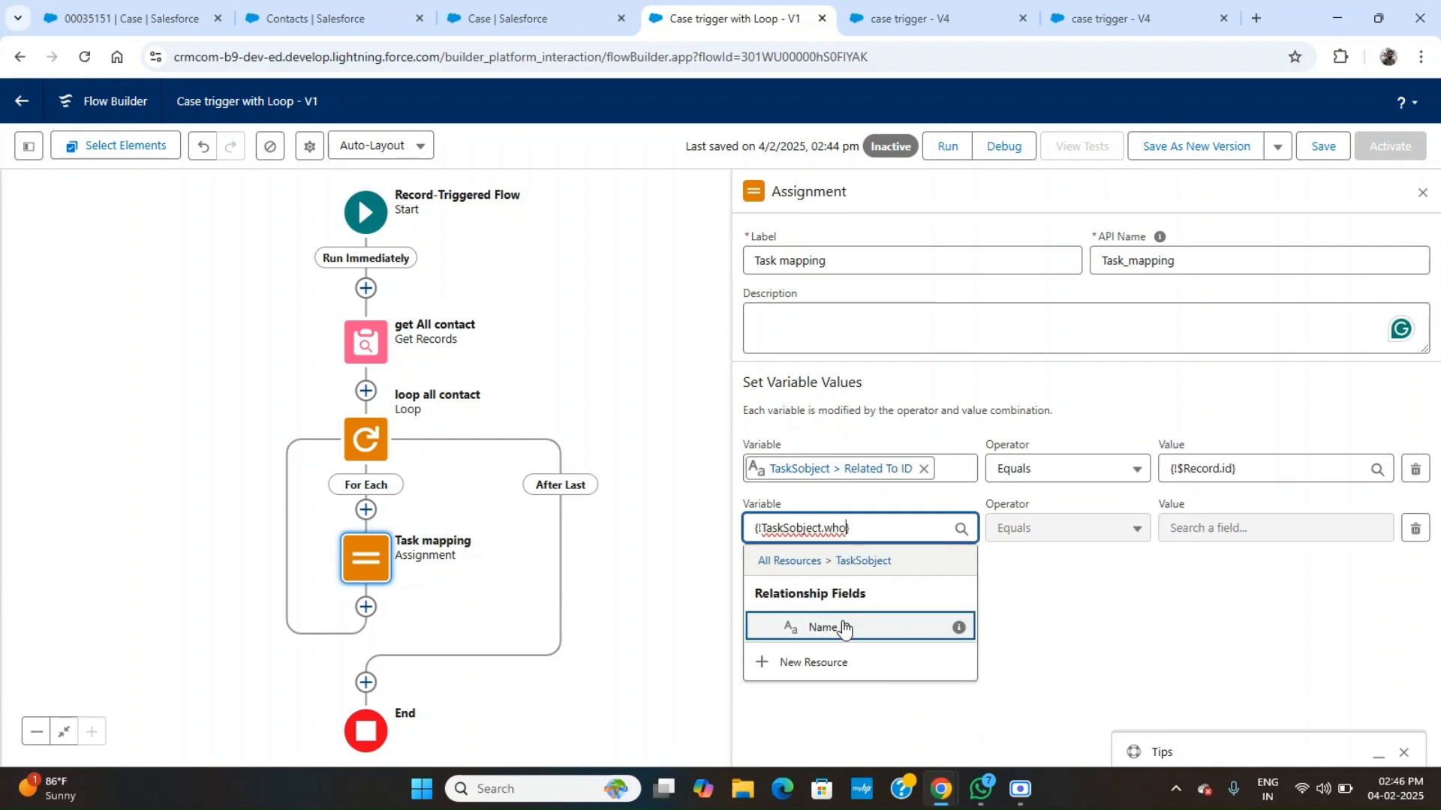
{"action": "left_click", "coordinate": [955, 627]}
{"action": "left_click", "coordinate": [1195, 528]}
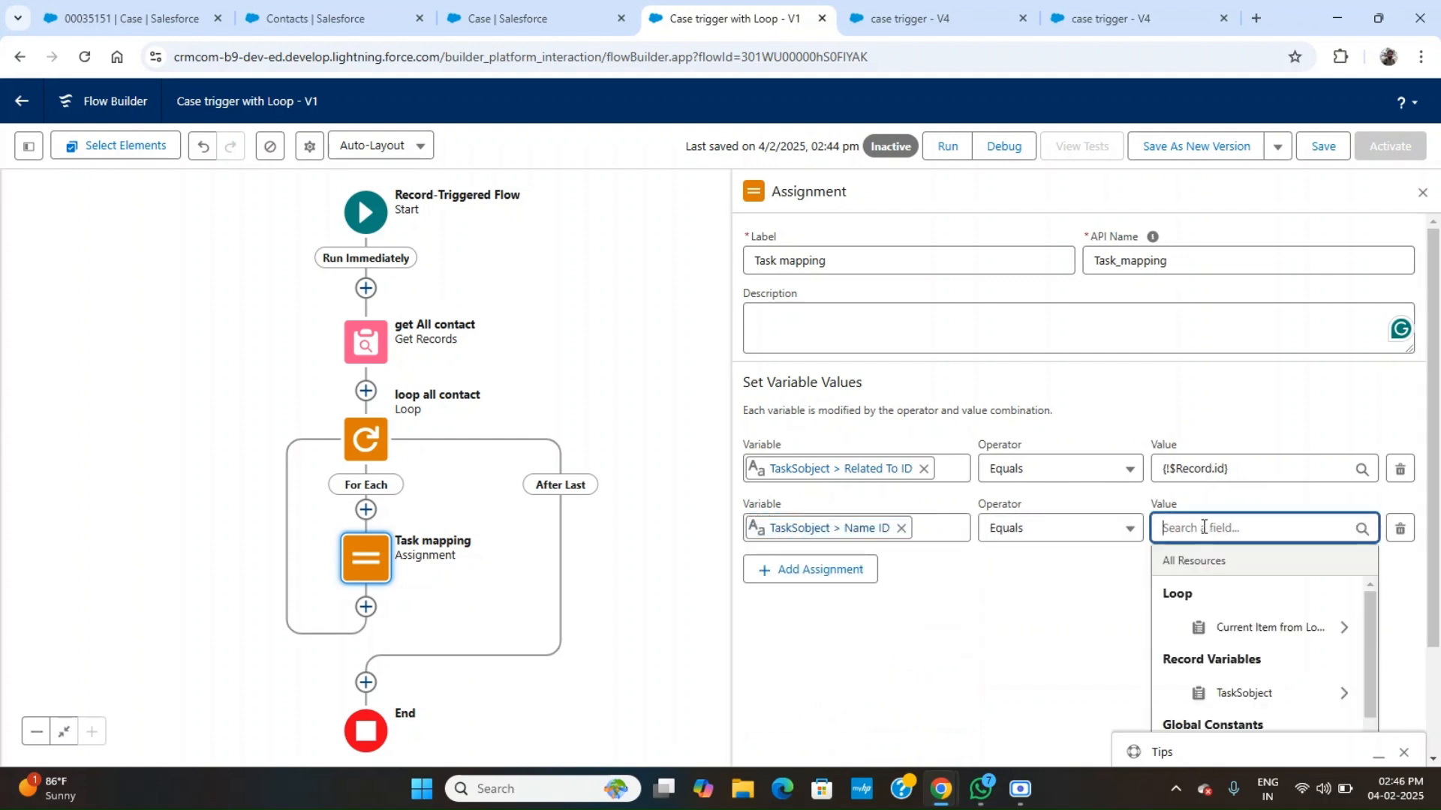
{"action": "type", "text": "loo"}
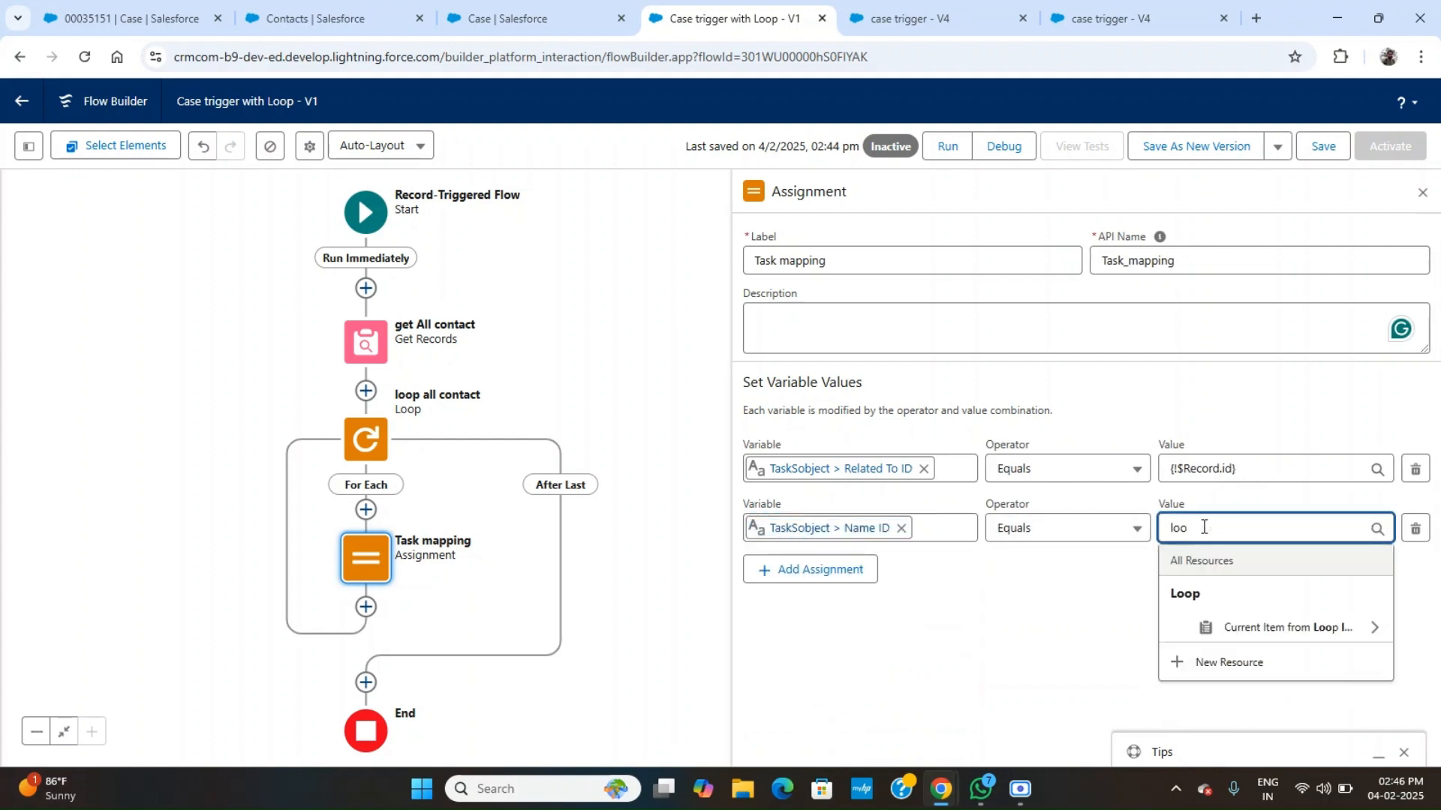
{"action": "left_click", "coordinate": [1373, 628]}
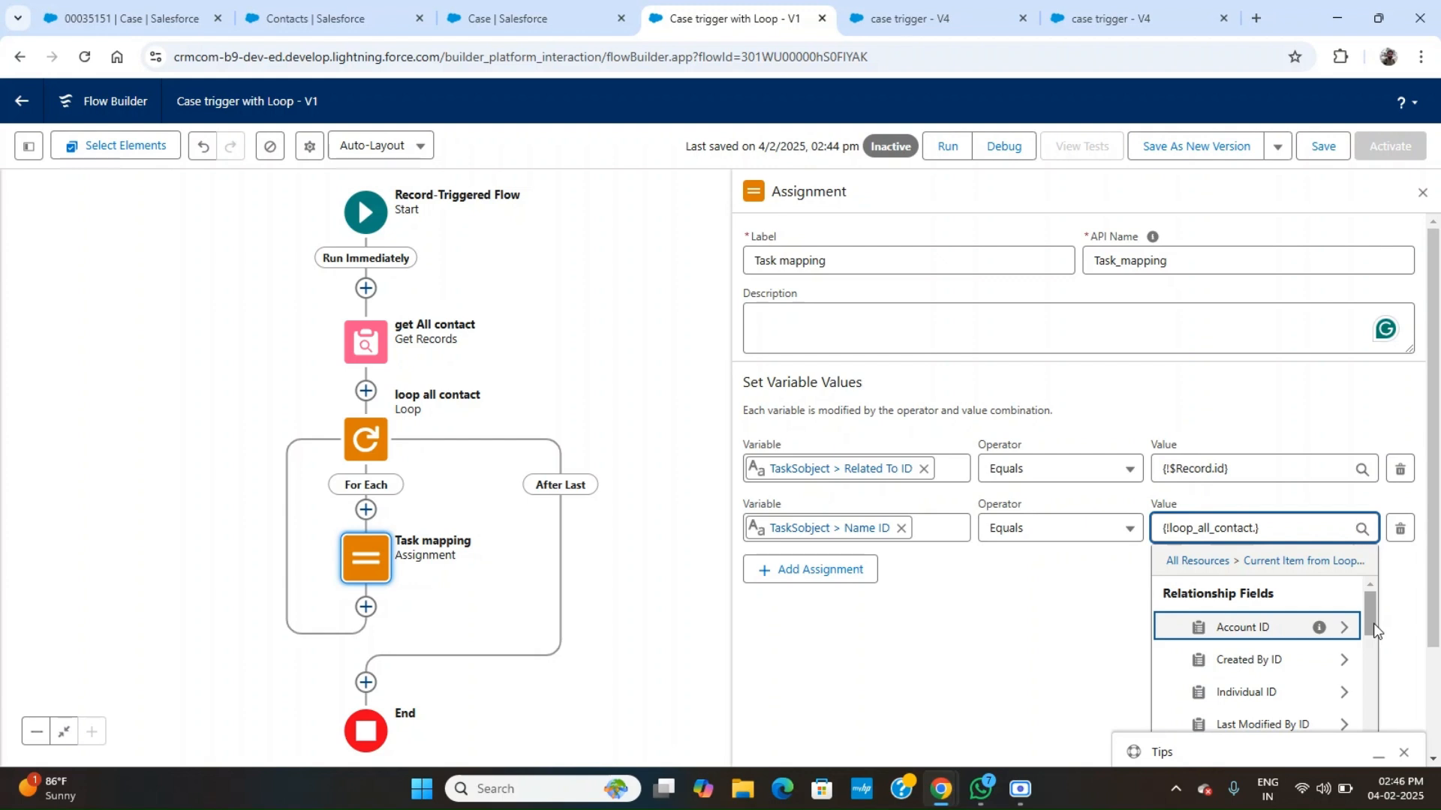
{"action": "type", "text": ".id"}
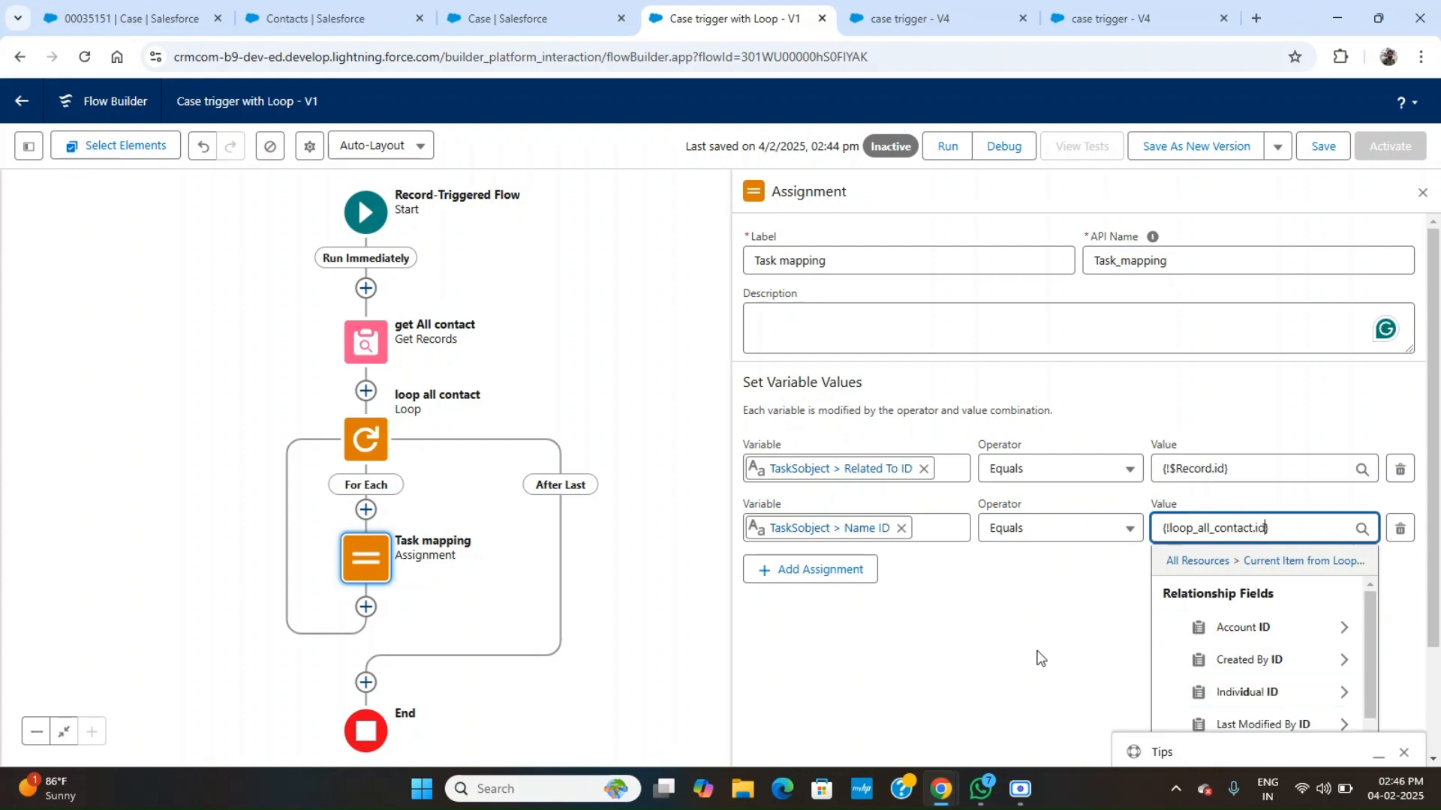
{"action": "left_click", "coordinate": [1035, 654]}
Add a third assignment to Task mapping and set its variable to TaskSobject > Subject.
{"action": "left_click", "coordinate": [822, 569]}
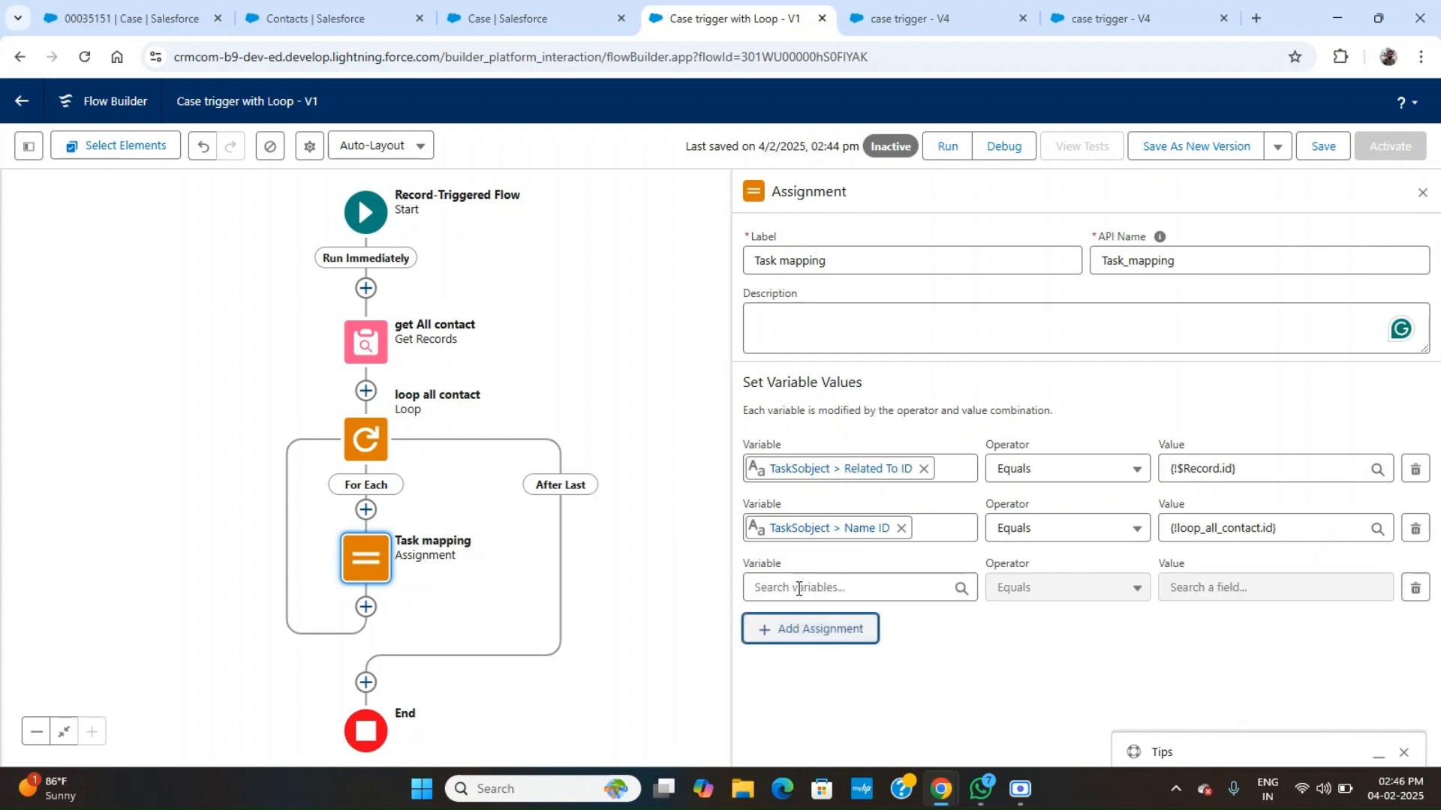
{"action": "left_click", "coordinate": [796, 590]}
{"action": "type", "text": "task"}
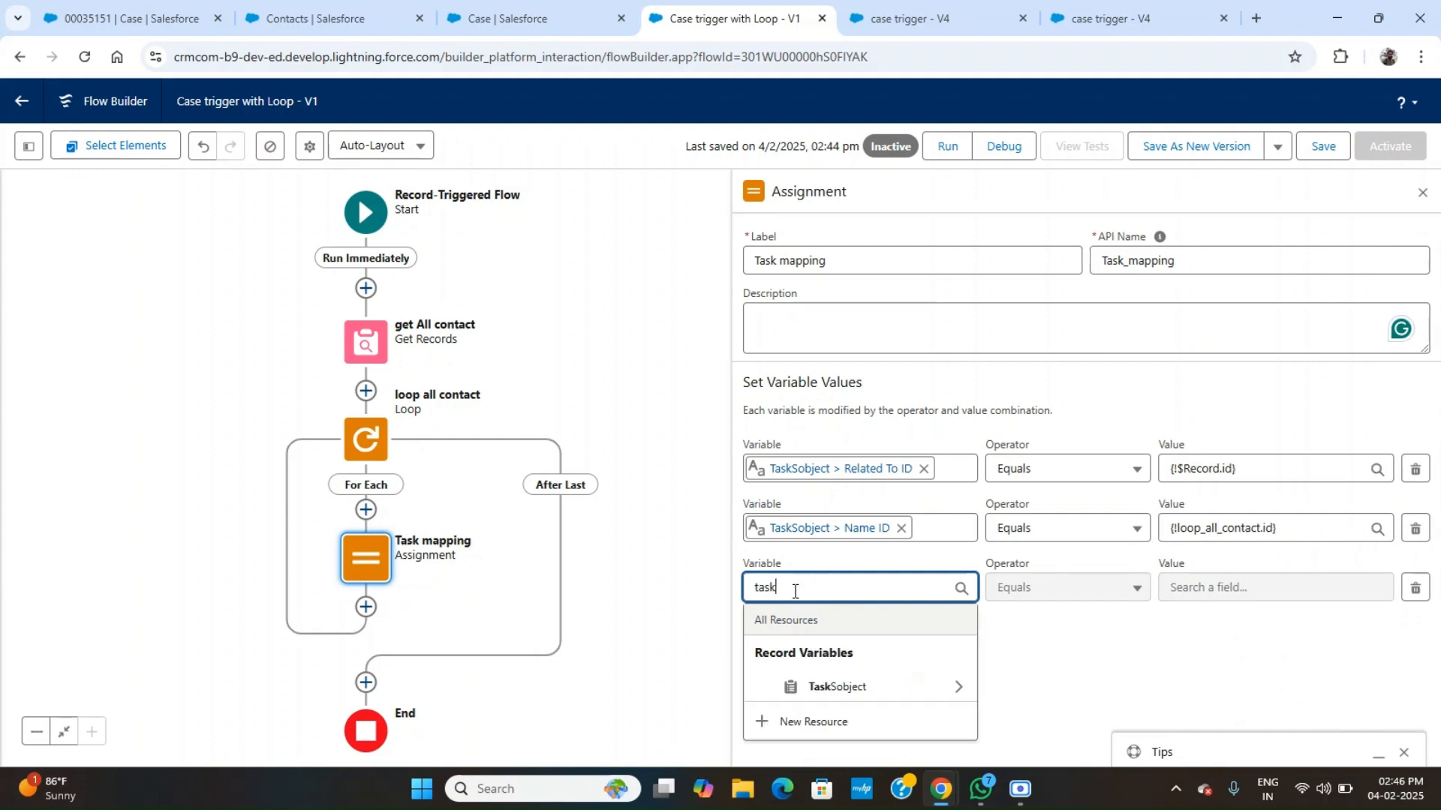
{"action": "left_click", "coordinate": [821, 685]}
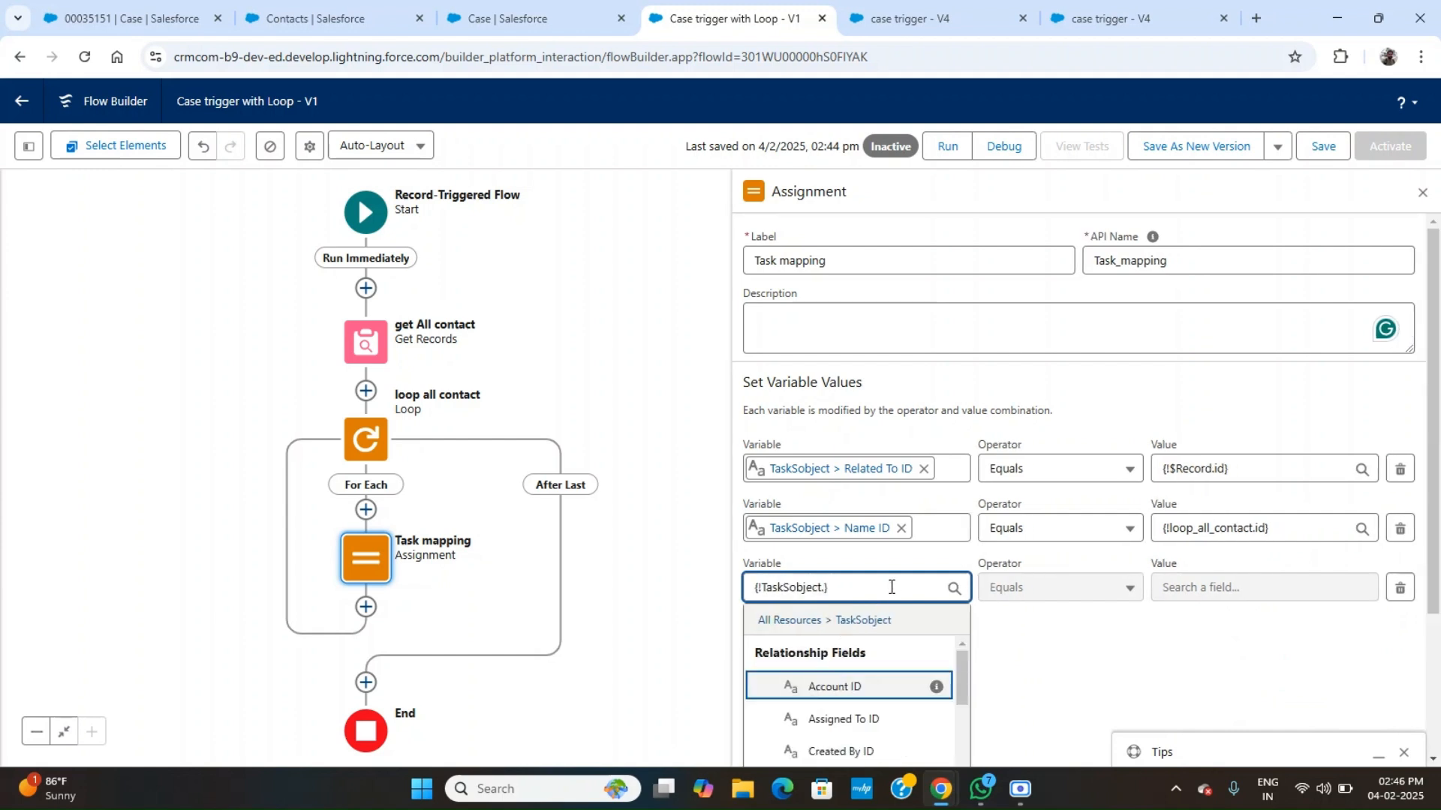
{"action": "type", "text": "sub"}
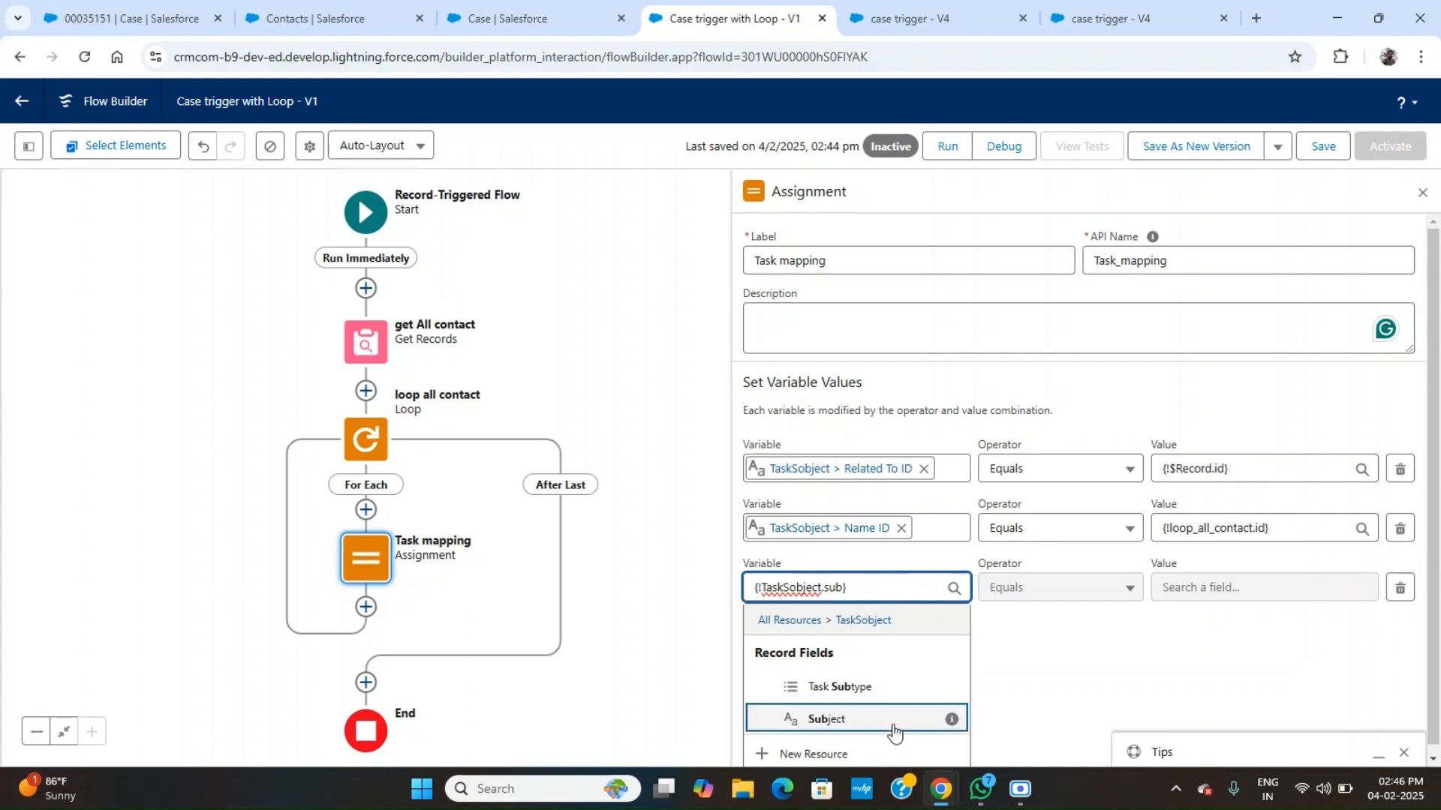
{"action": "left_click", "coordinate": [866, 722]}
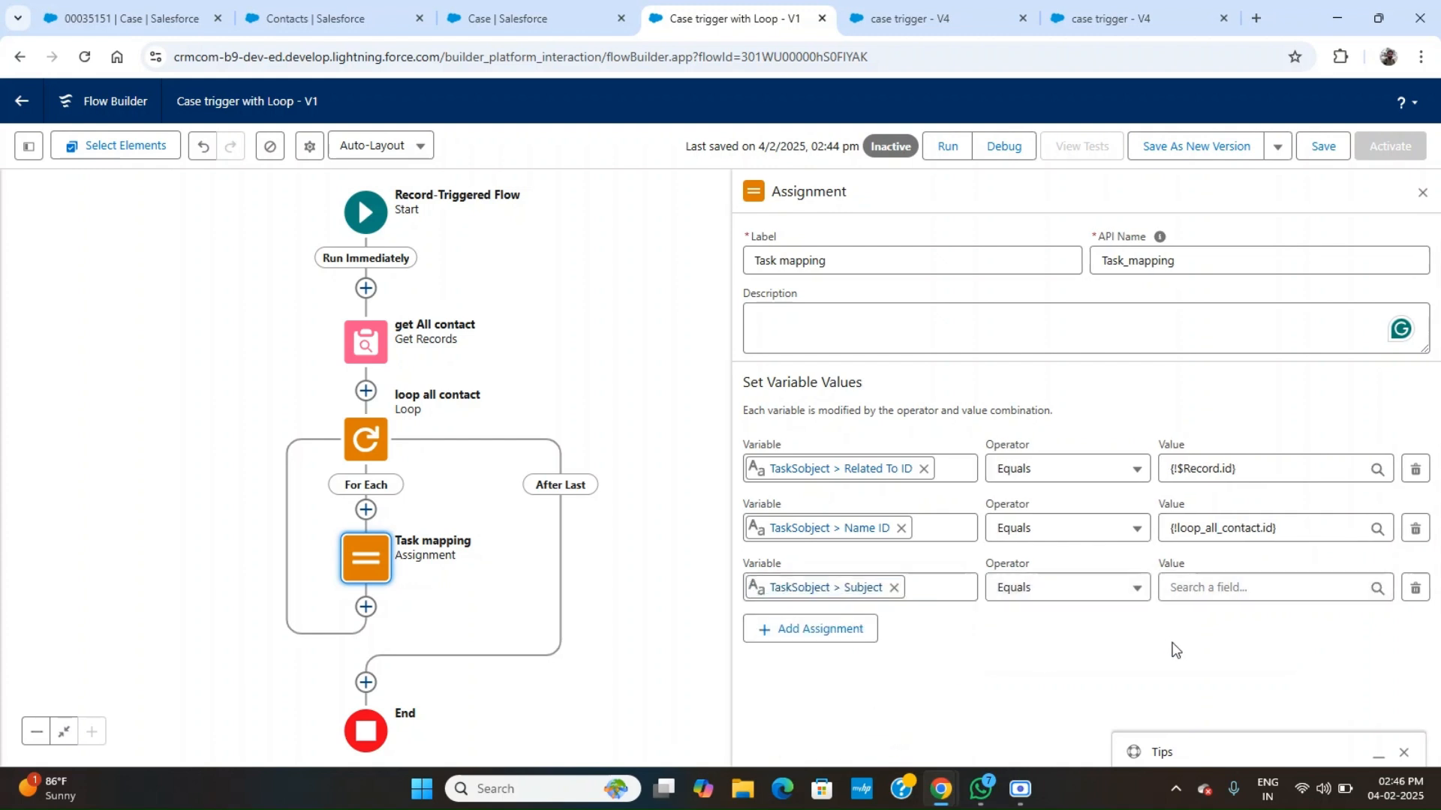
Set the value of the TaskSobject > Subject assignment to Triggering Case > Subject.
{"action": "left_click", "coordinate": [1223, 593]}
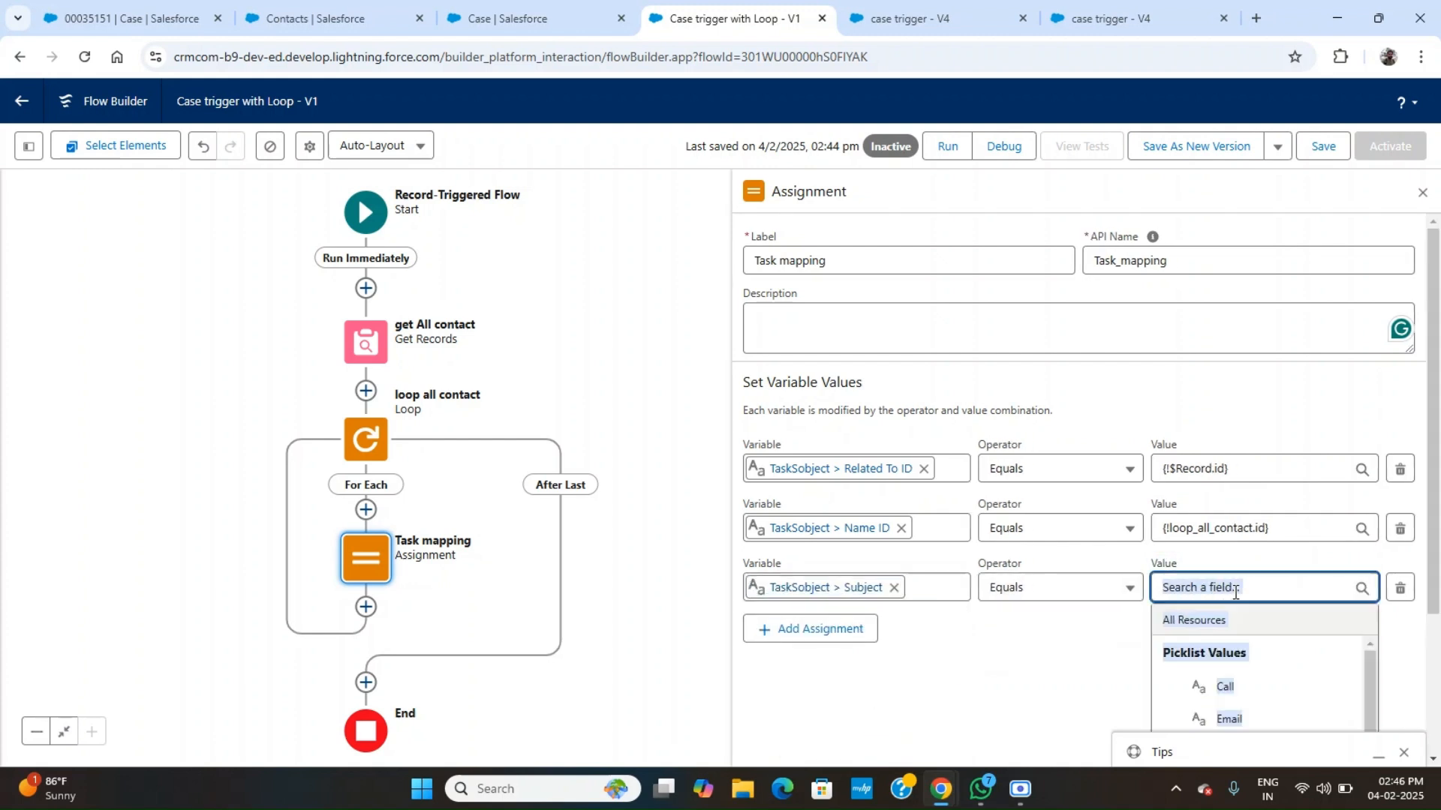
{"action": "scroll", "coordinate": [1235, 593], "scroll_direction": "down", "scroll_amount": 1}
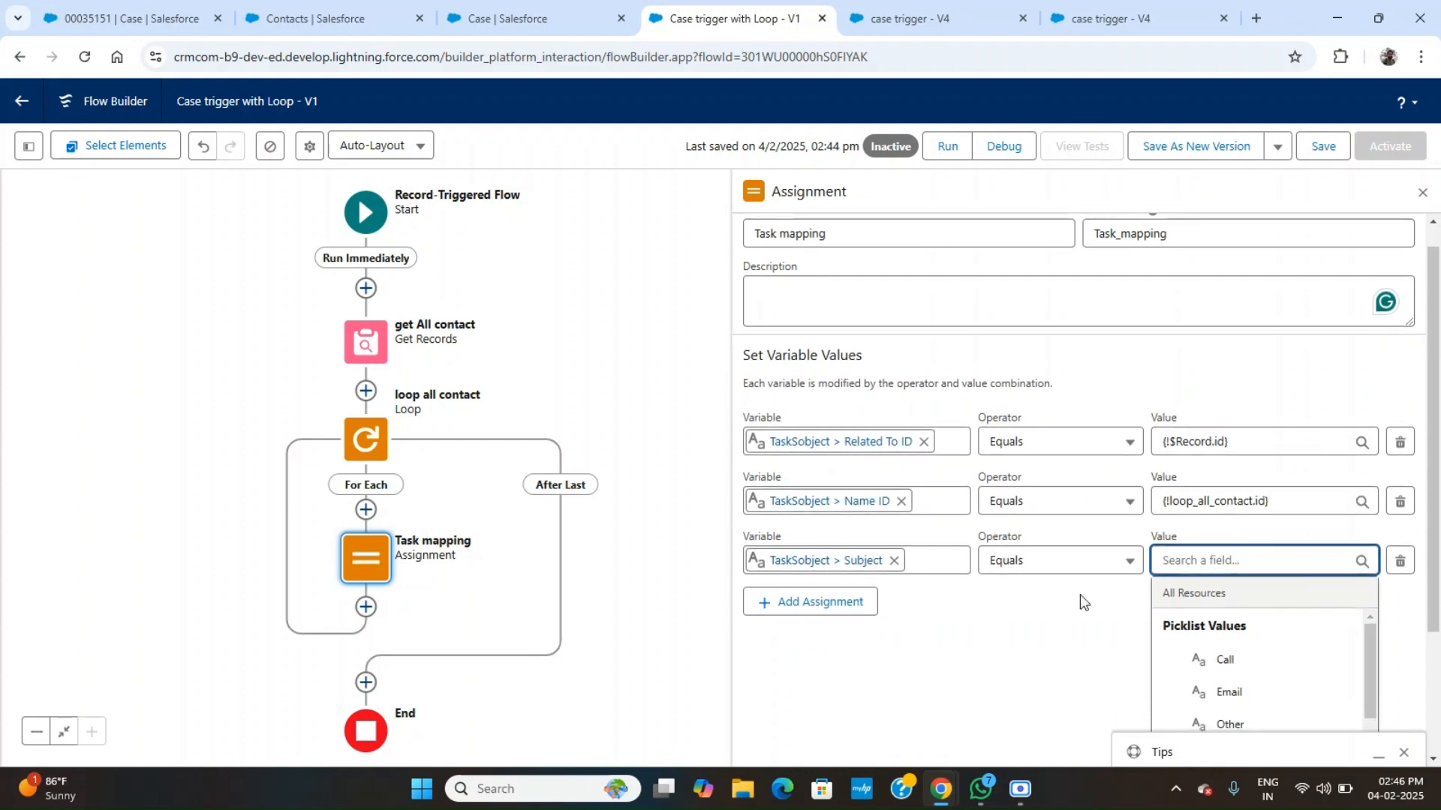
{"action": "scroll", "coordinate": [1047, 634], "scroll_direction": "down", "scroll_amount": 2}
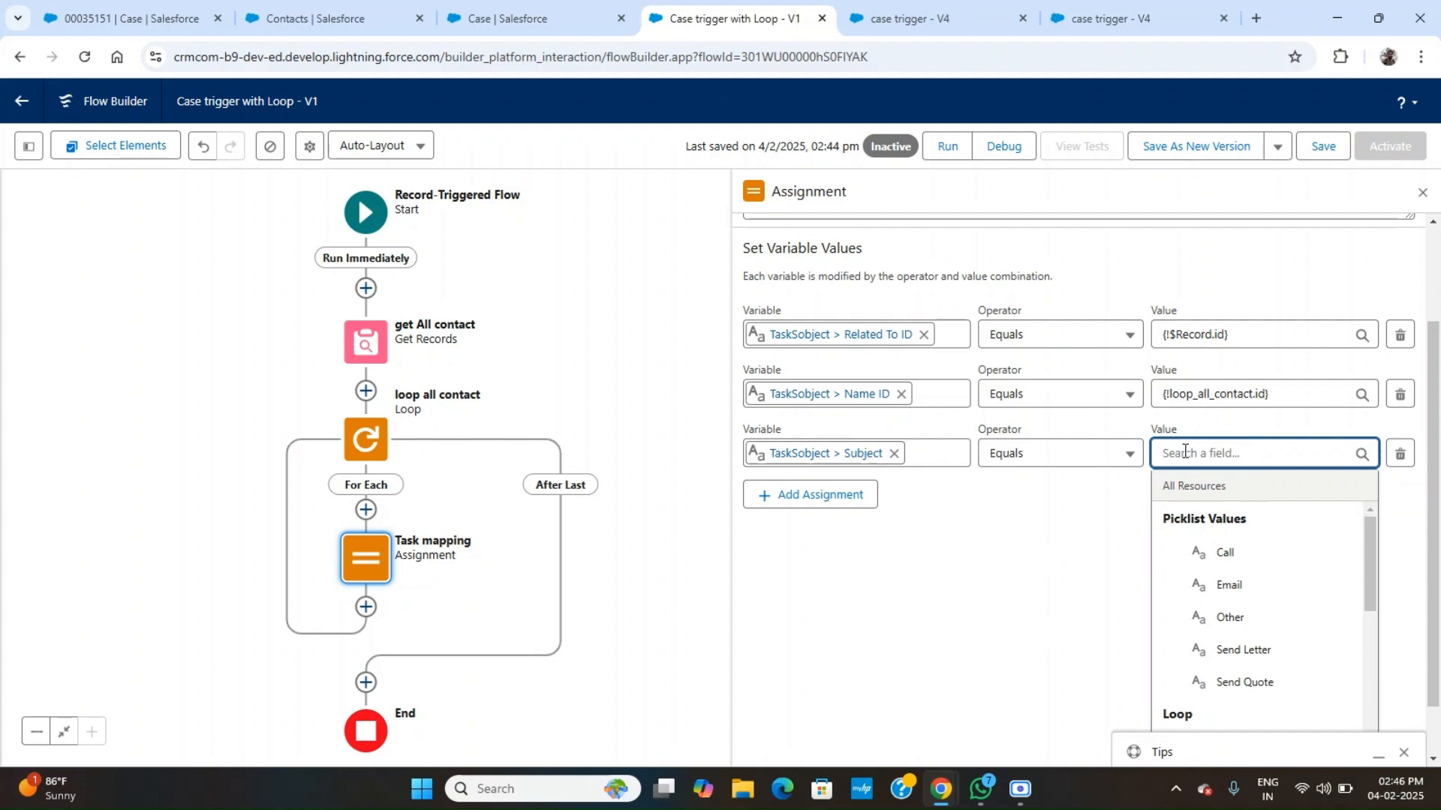
{"action": "type", "text": "case"}
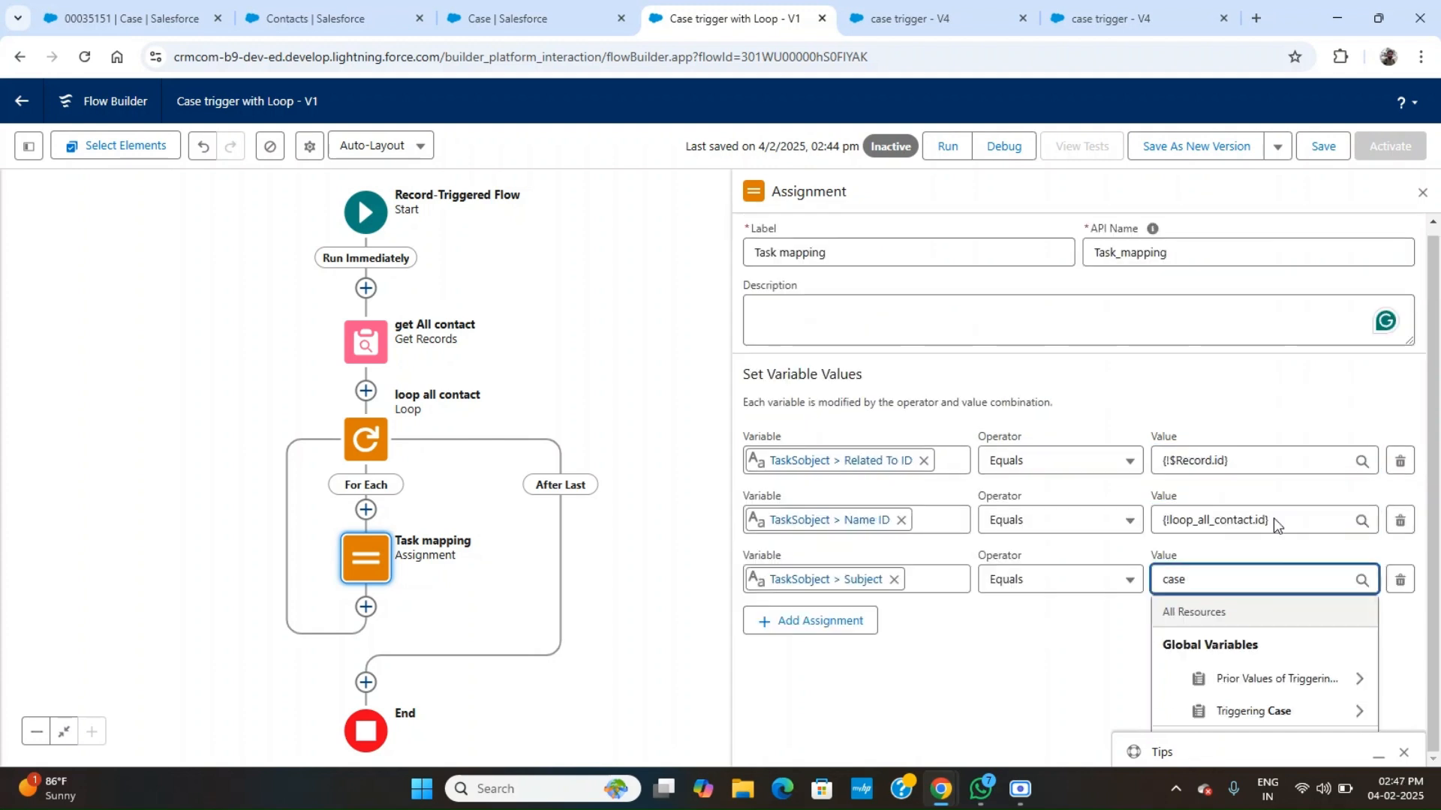
{"action": "left_click", "coordinate": [1355, 714]}
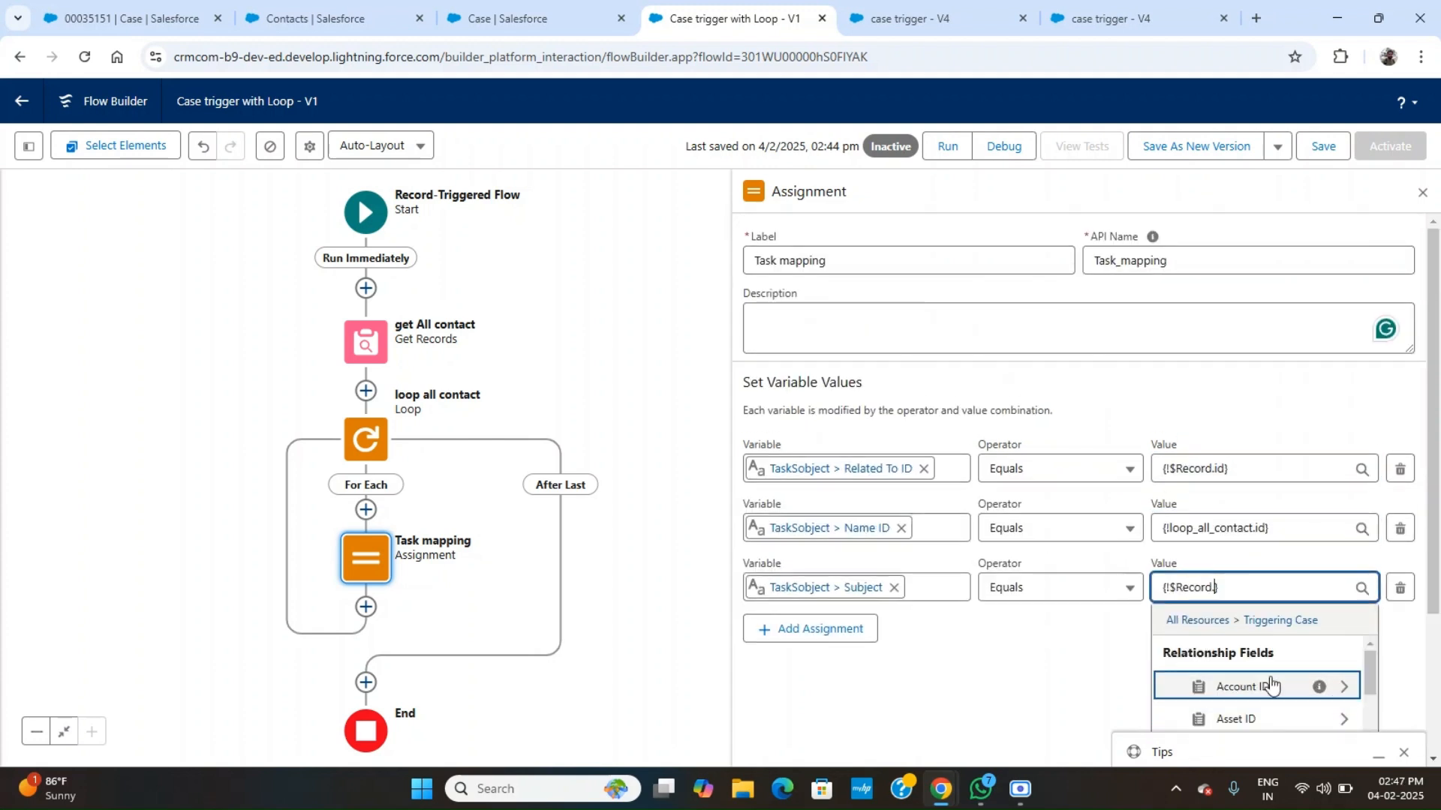
{"action": "type", "text": "sub"}
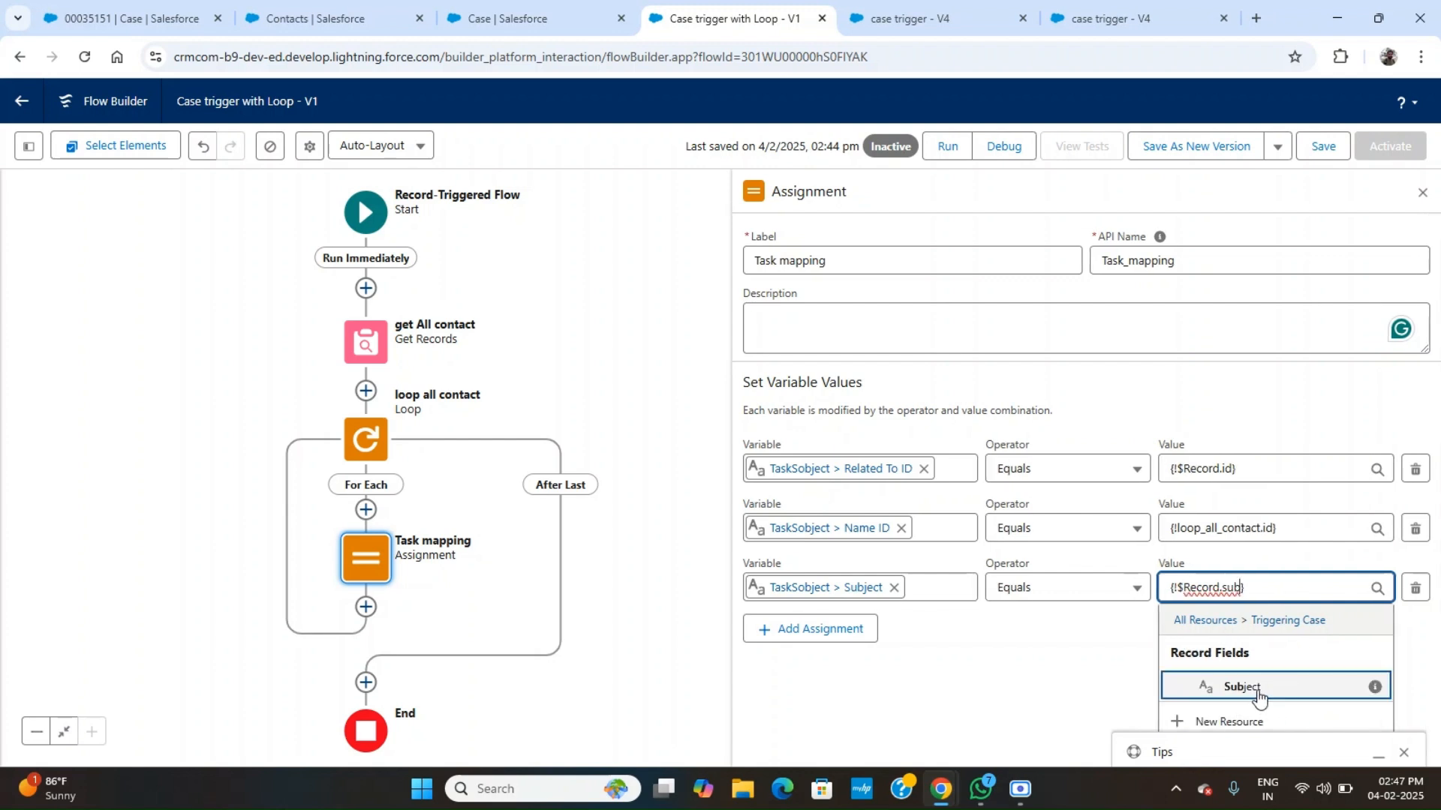
{"action": "left_click", "coordinate": [1258, 699]}
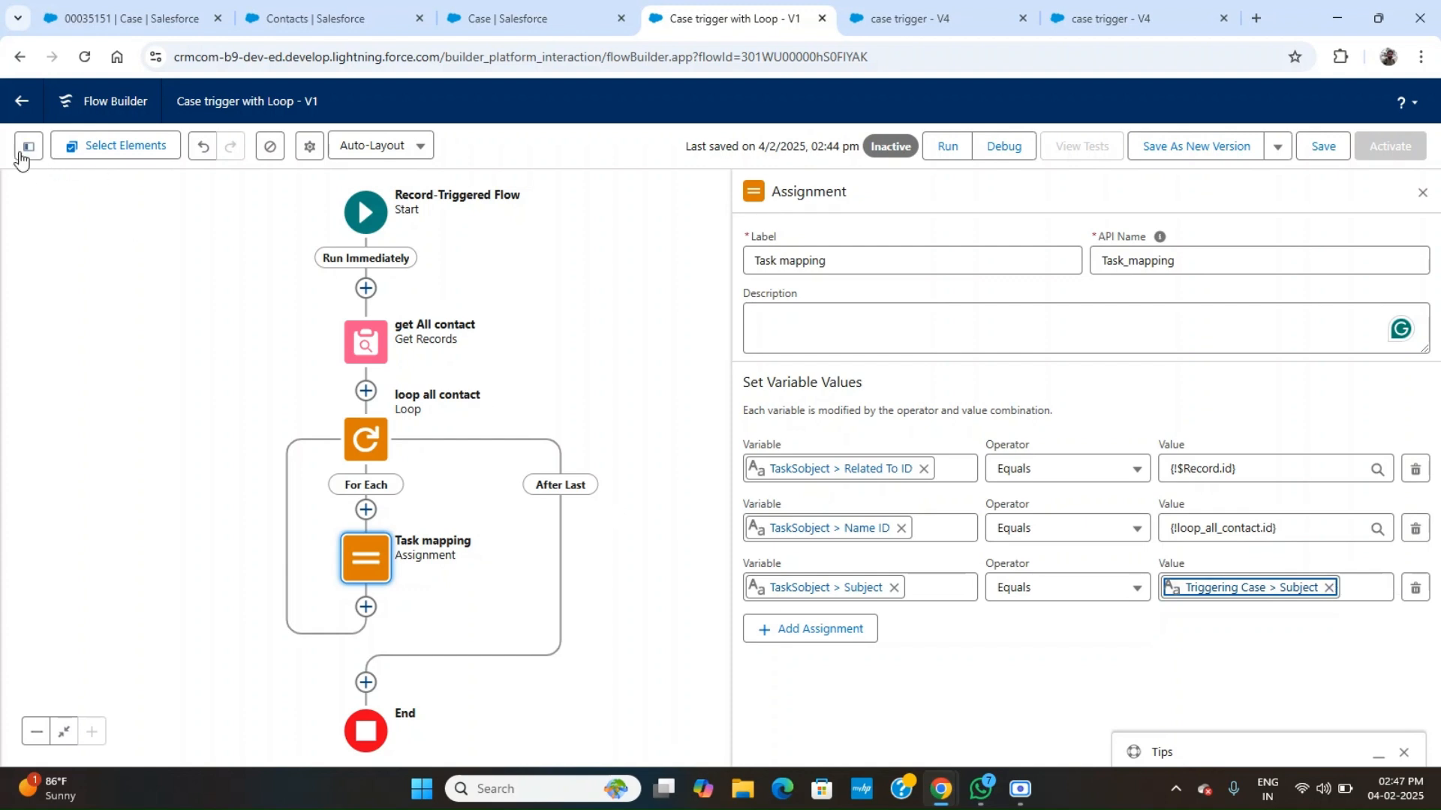
{"action": "left_click", "coordinate": [971, 688]}
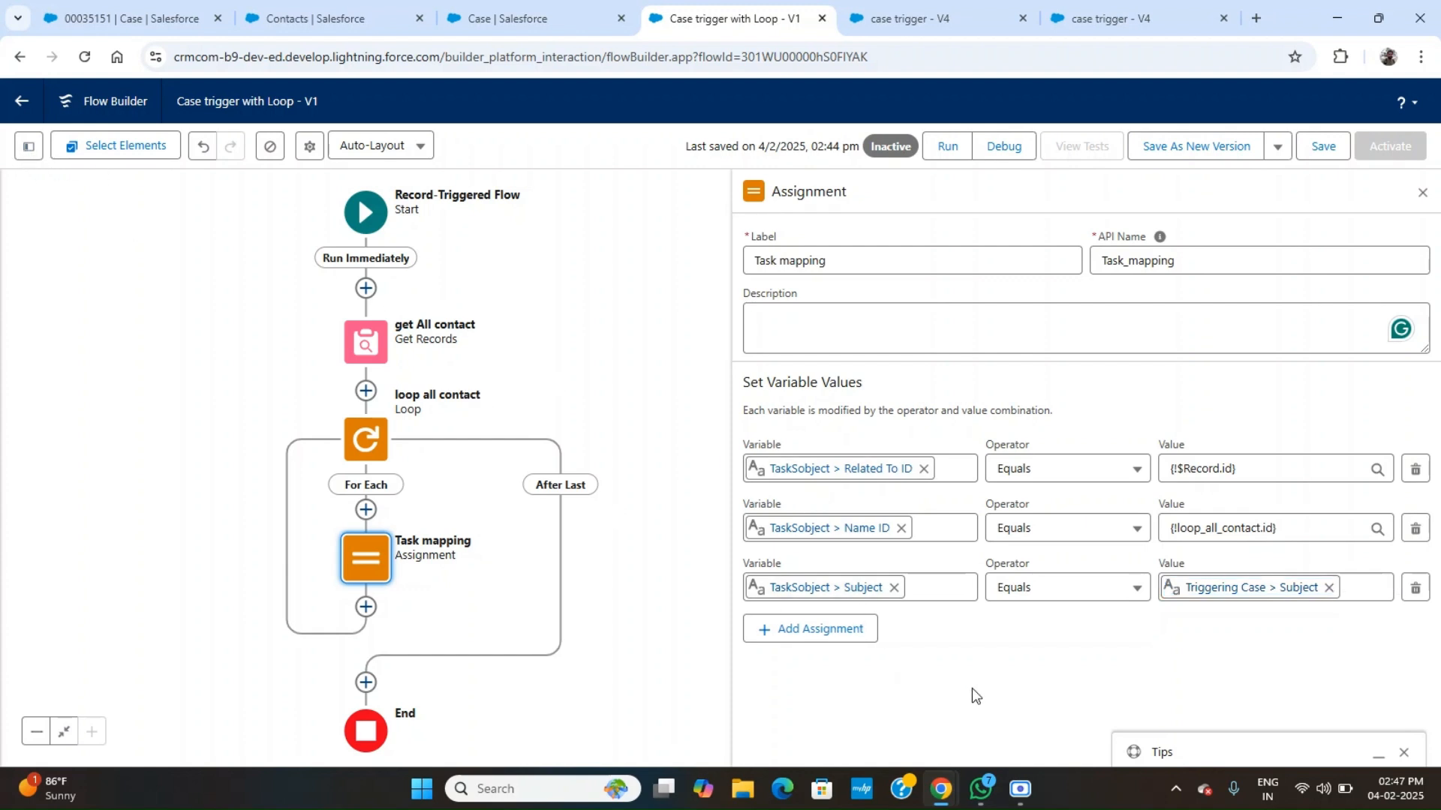
Add a fourth assignment and start a new Variable resource named ListOfTask from its variable field.
{"action": "left_click", "coordinate": [833, 634]}
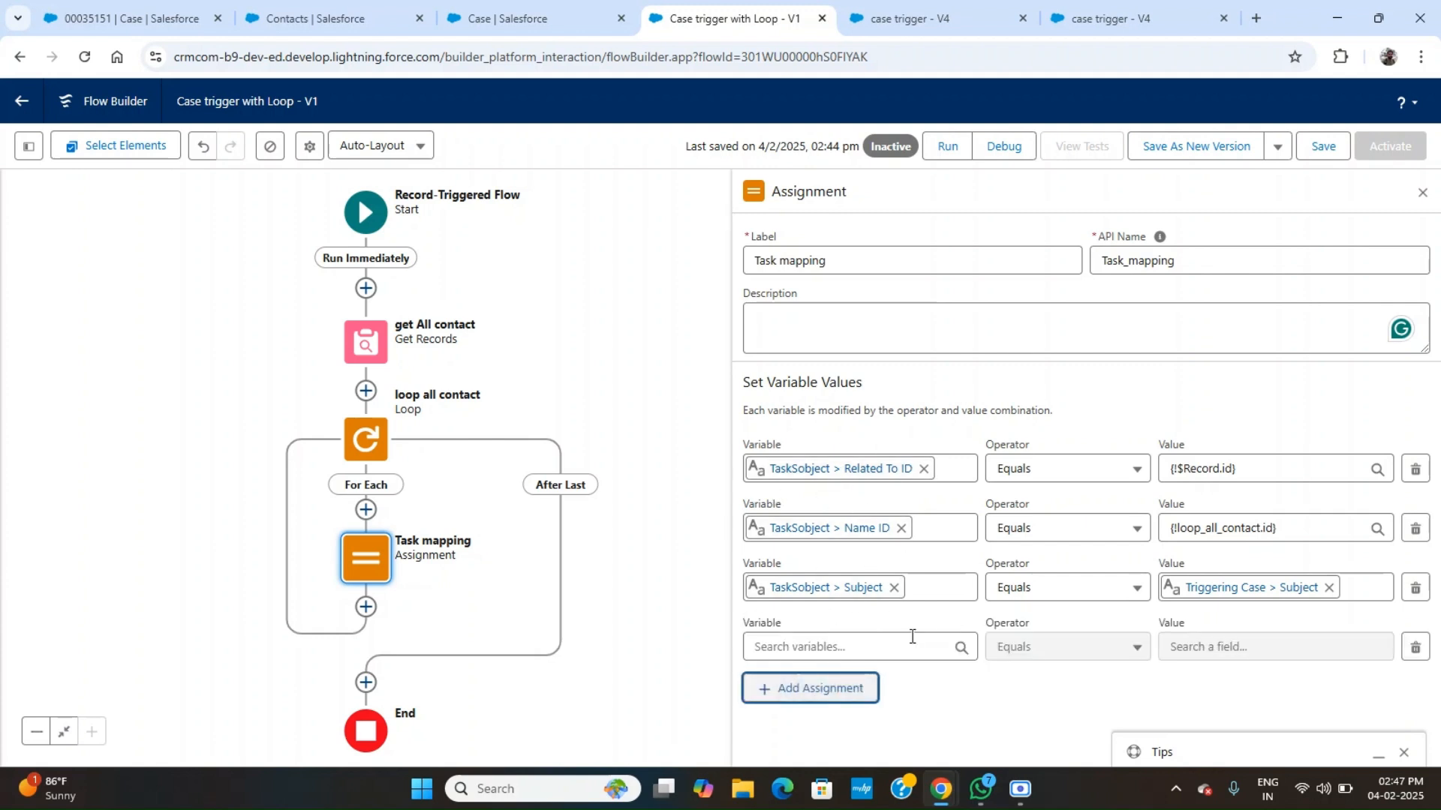
{"action": "left_click", "coordinate": [849, 646]}
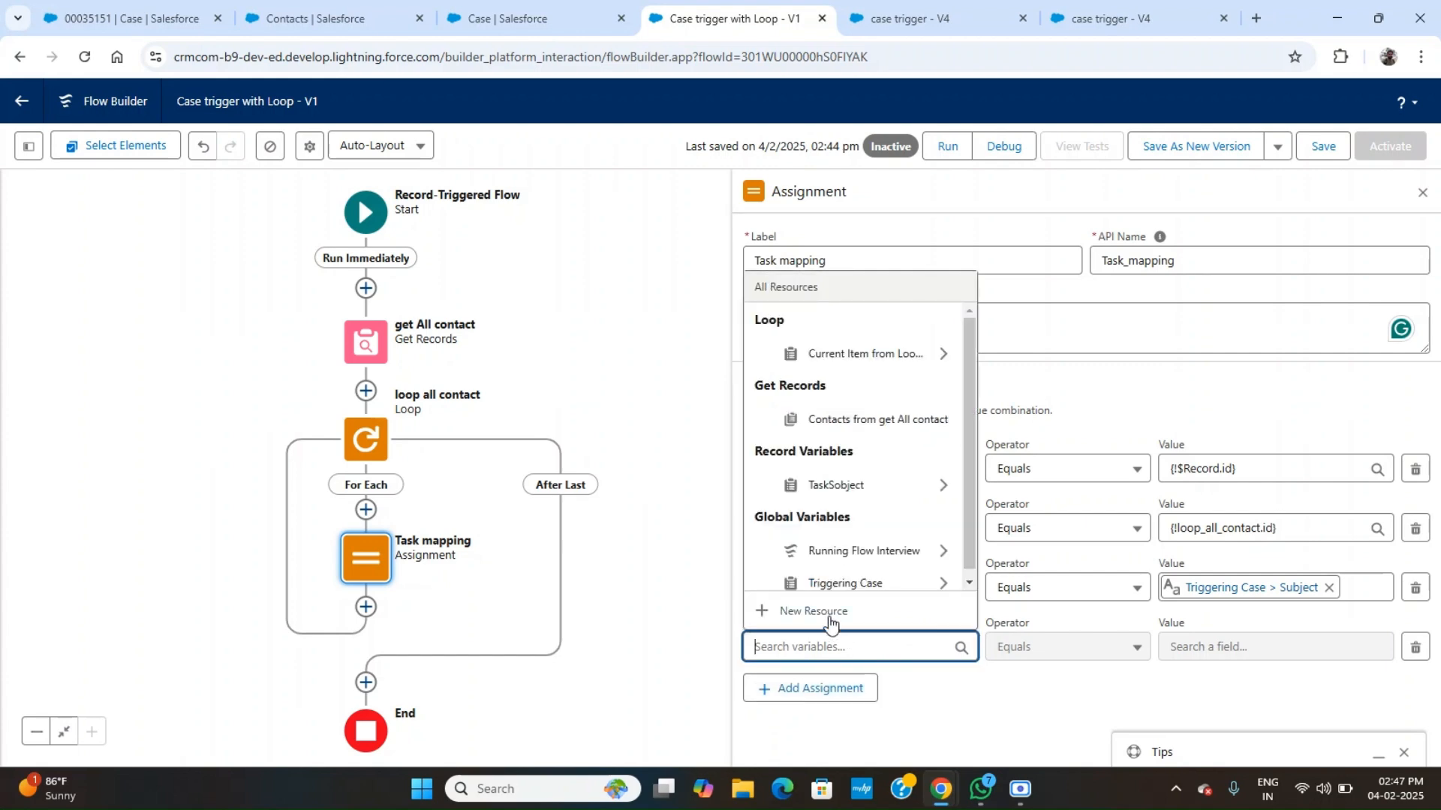
{"action": "left_click", "coordinate": [828, 615]}
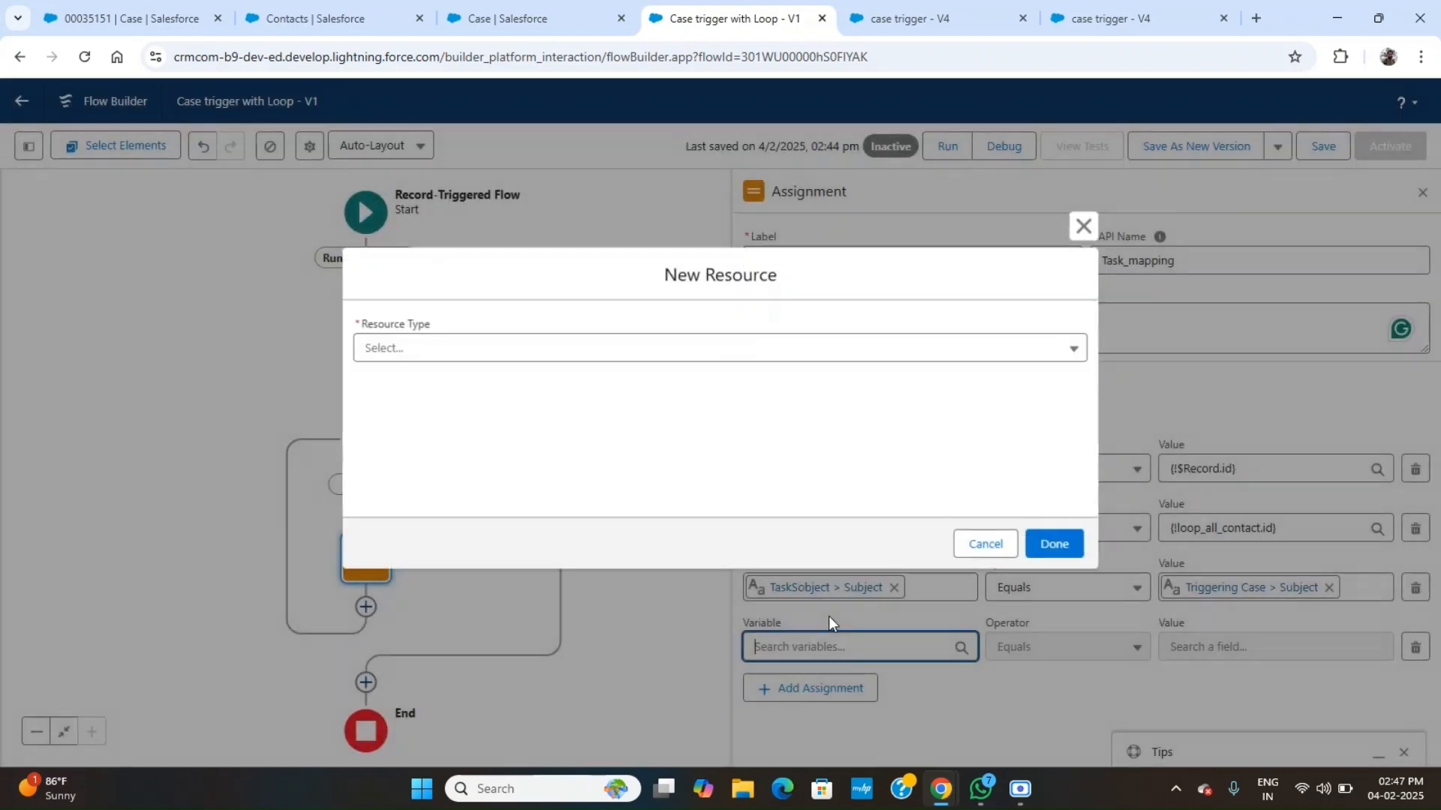
{"action": "left_click", "coordinate": [492, 359]}
{"action": "left_click", "coordinate": [460, 398]}
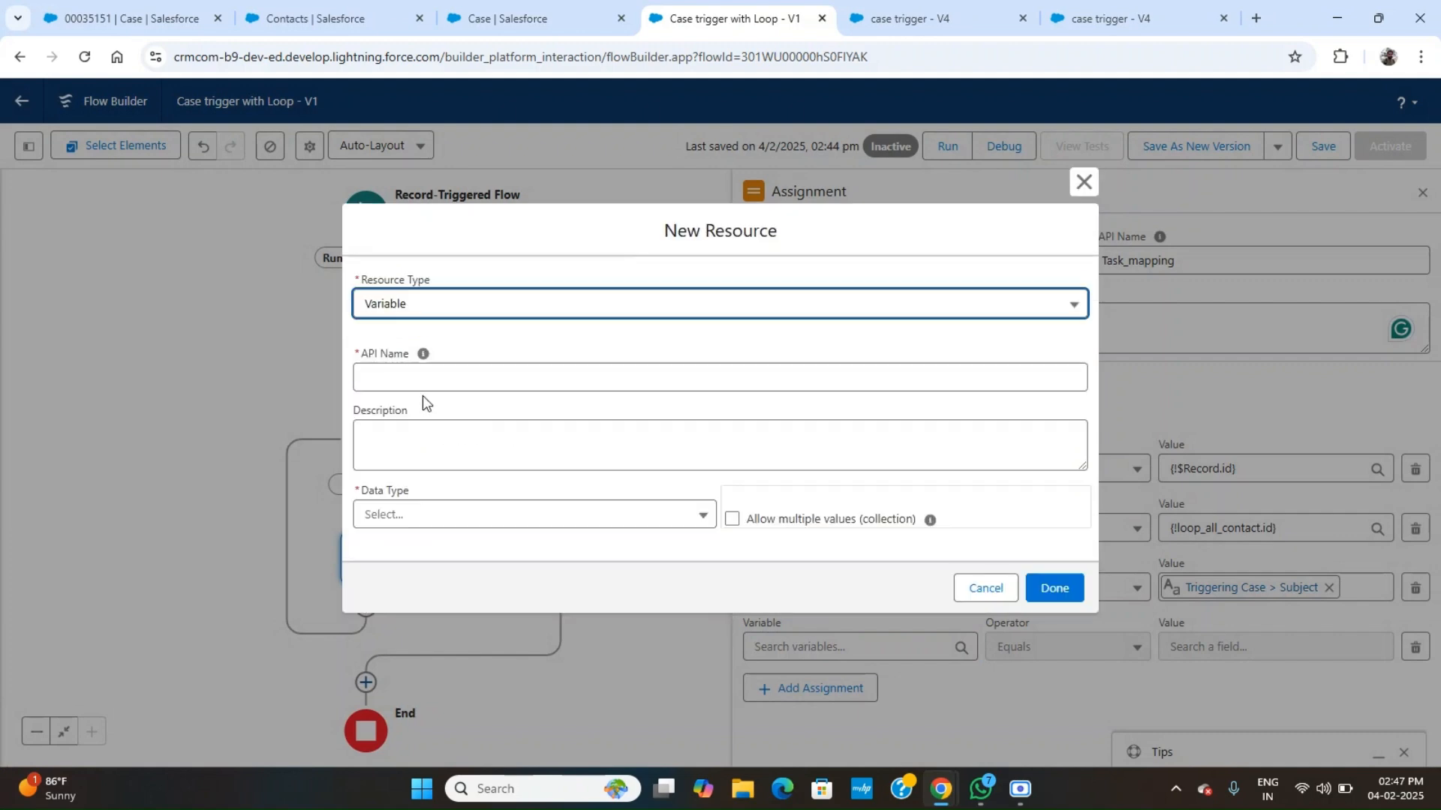
{"action": "left_click", "coordinate": [418, 384]}
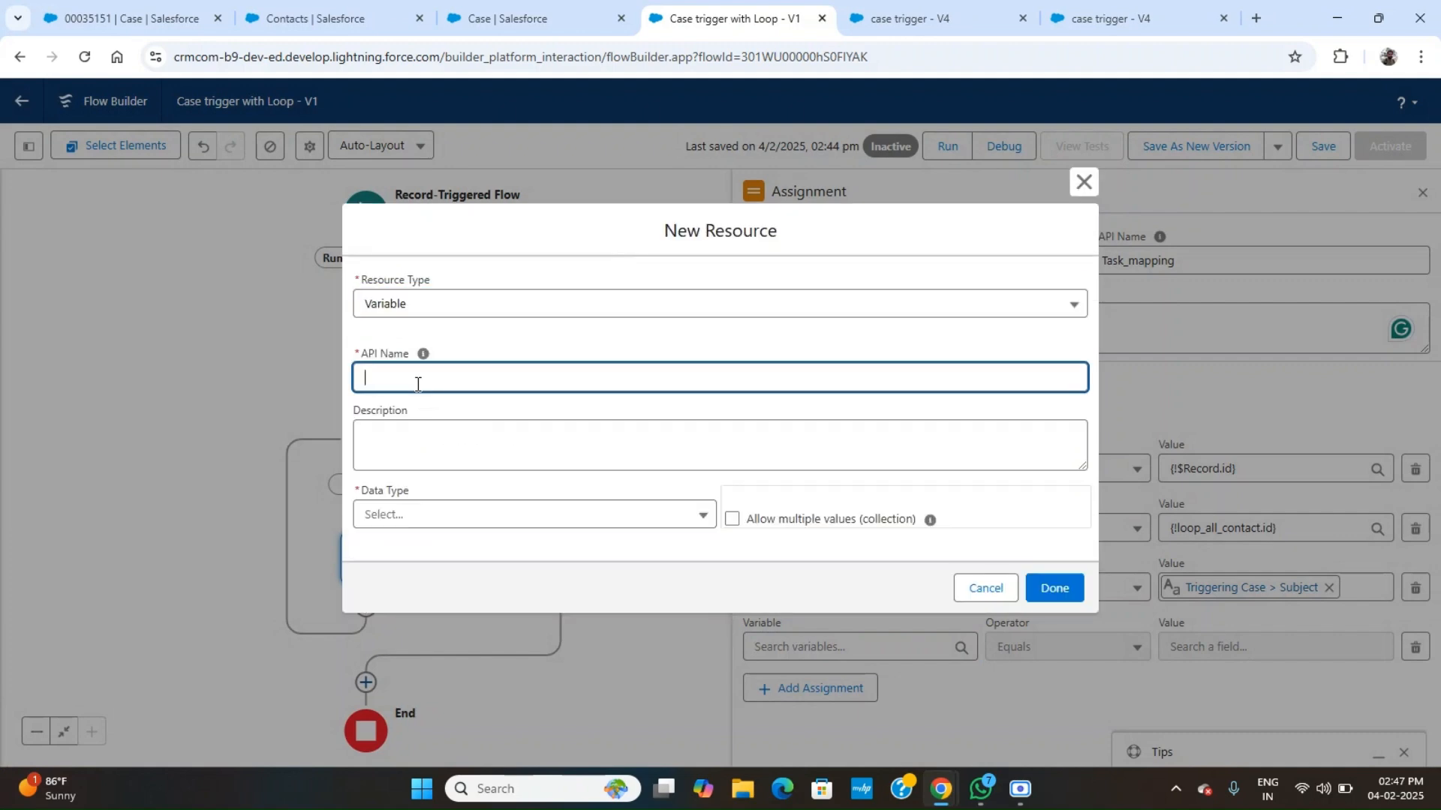
{"action": "type", "text": "Task"}
{"action": "type", "text": "List C"}
{"action": "key", "text": "BackSpace"}
{"action": "type", "text": "Of"}
{"action": "left_click", "coordinate": [476, 471]}
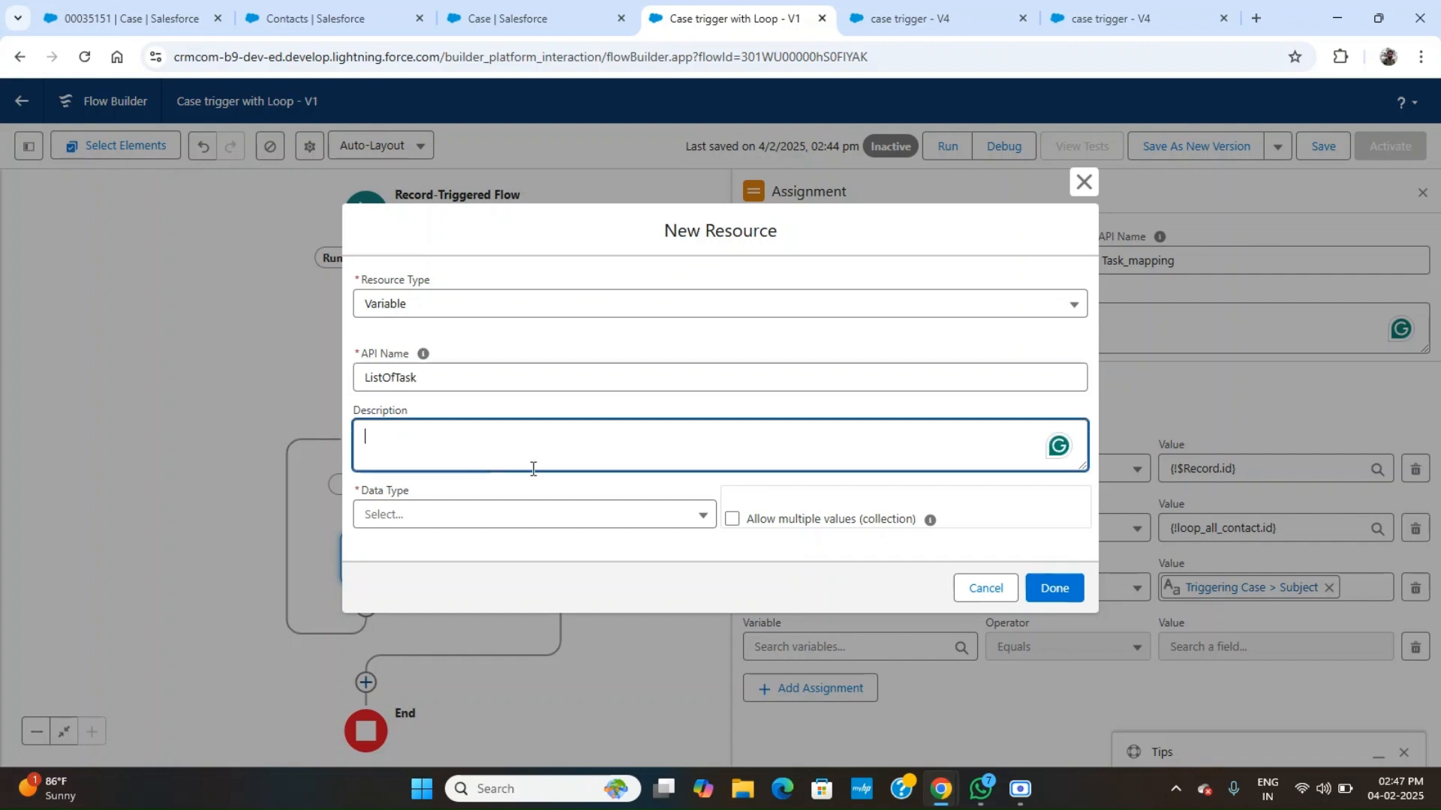
Make ListOfTask a Record variable for the Task object that allows multiple values, and create it.
{"action": "left_click", "coordinate": [627, 510]}
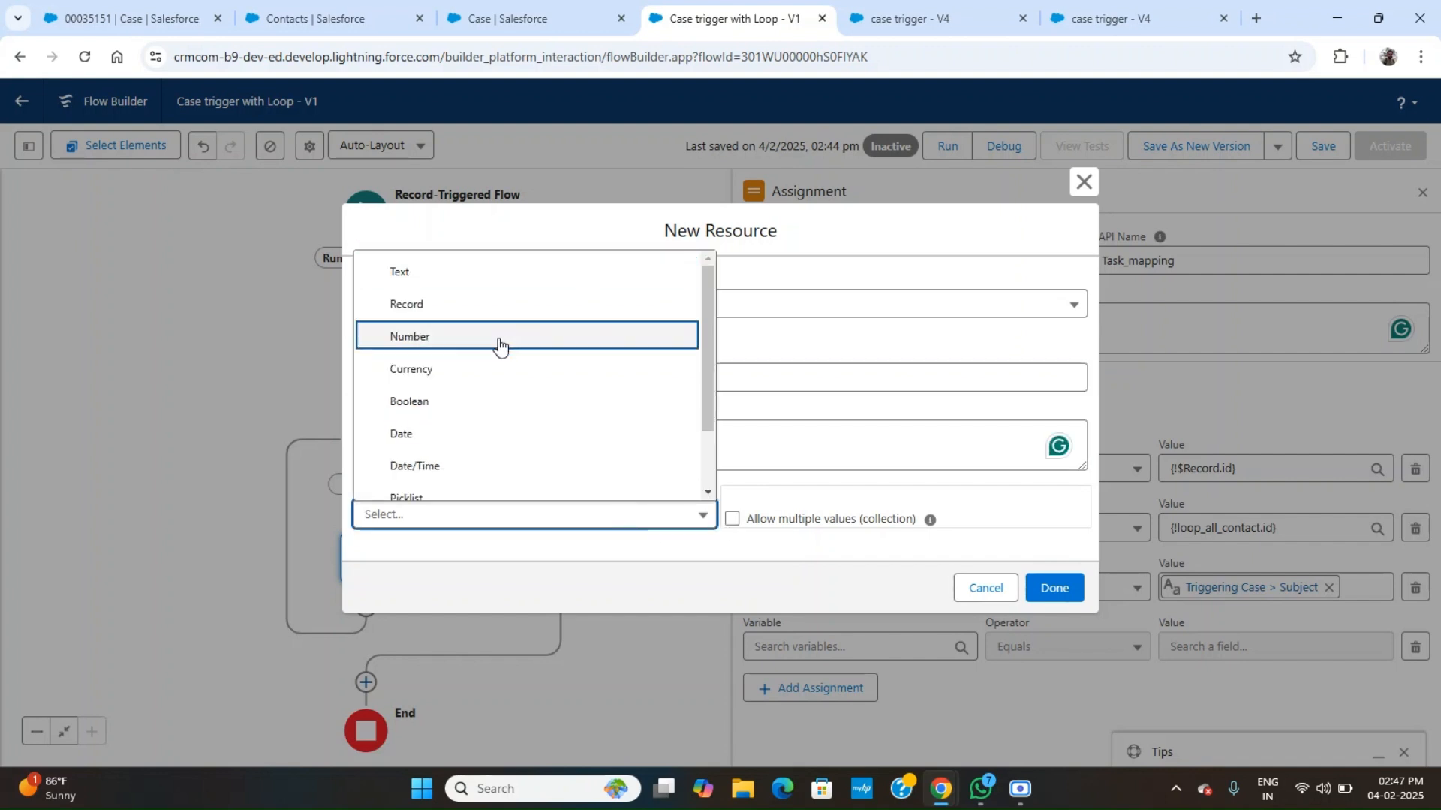
{"action": "left_click", "coordinate": [470, 303]}
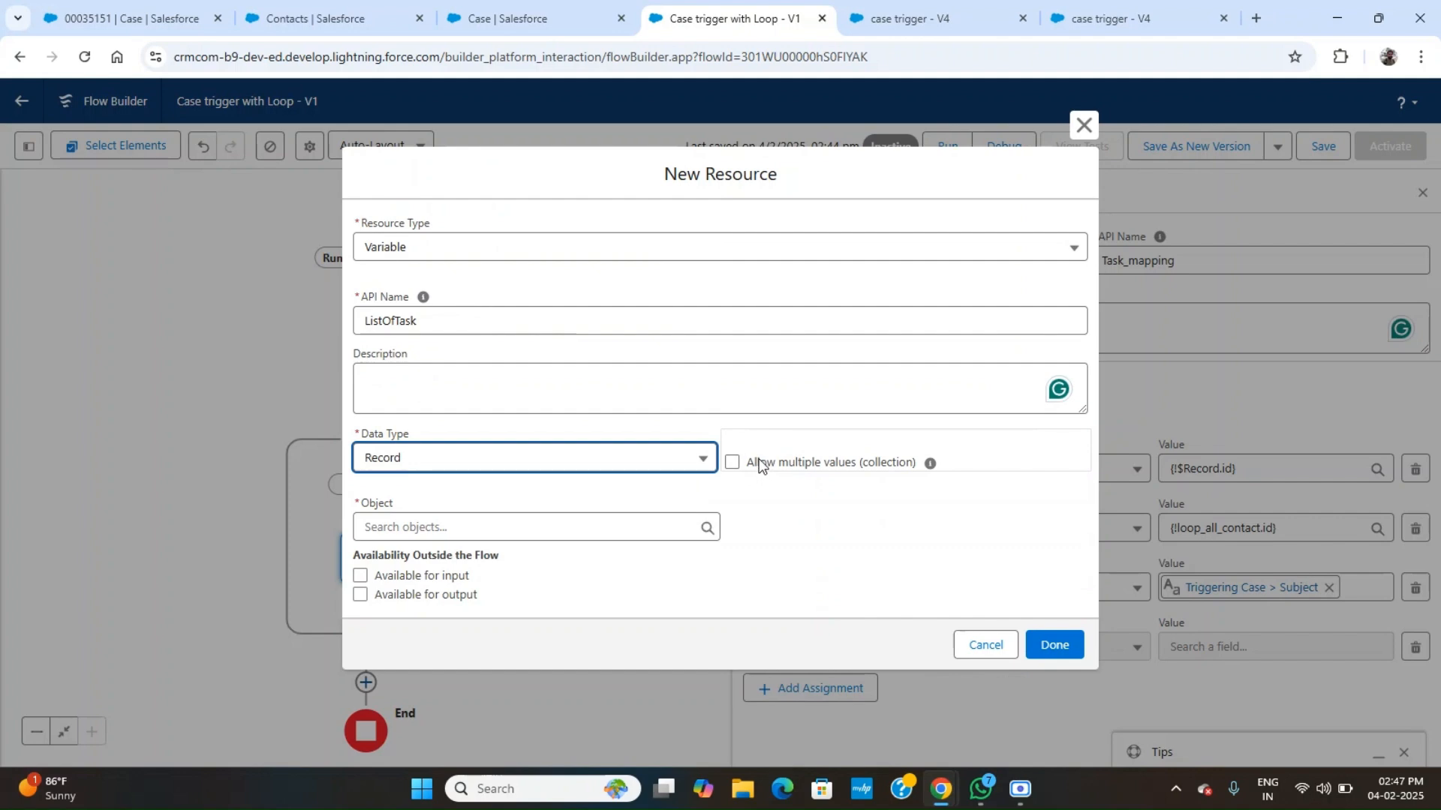
{"action": "left_click", "coordinate": [732, 465]}
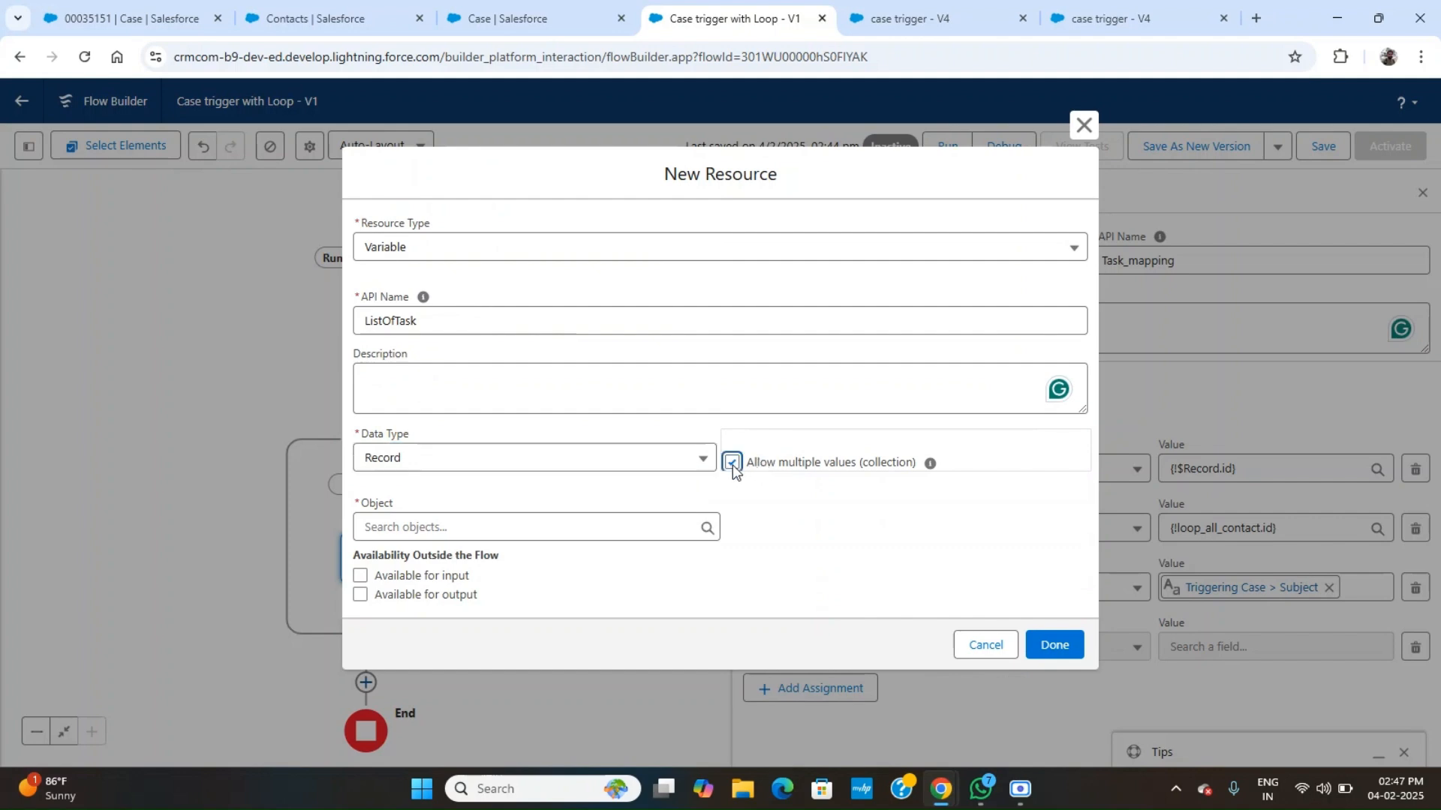
{"action": "left_click", "coordinate": [506, 525]}
{"action": "type", "text": "task"}
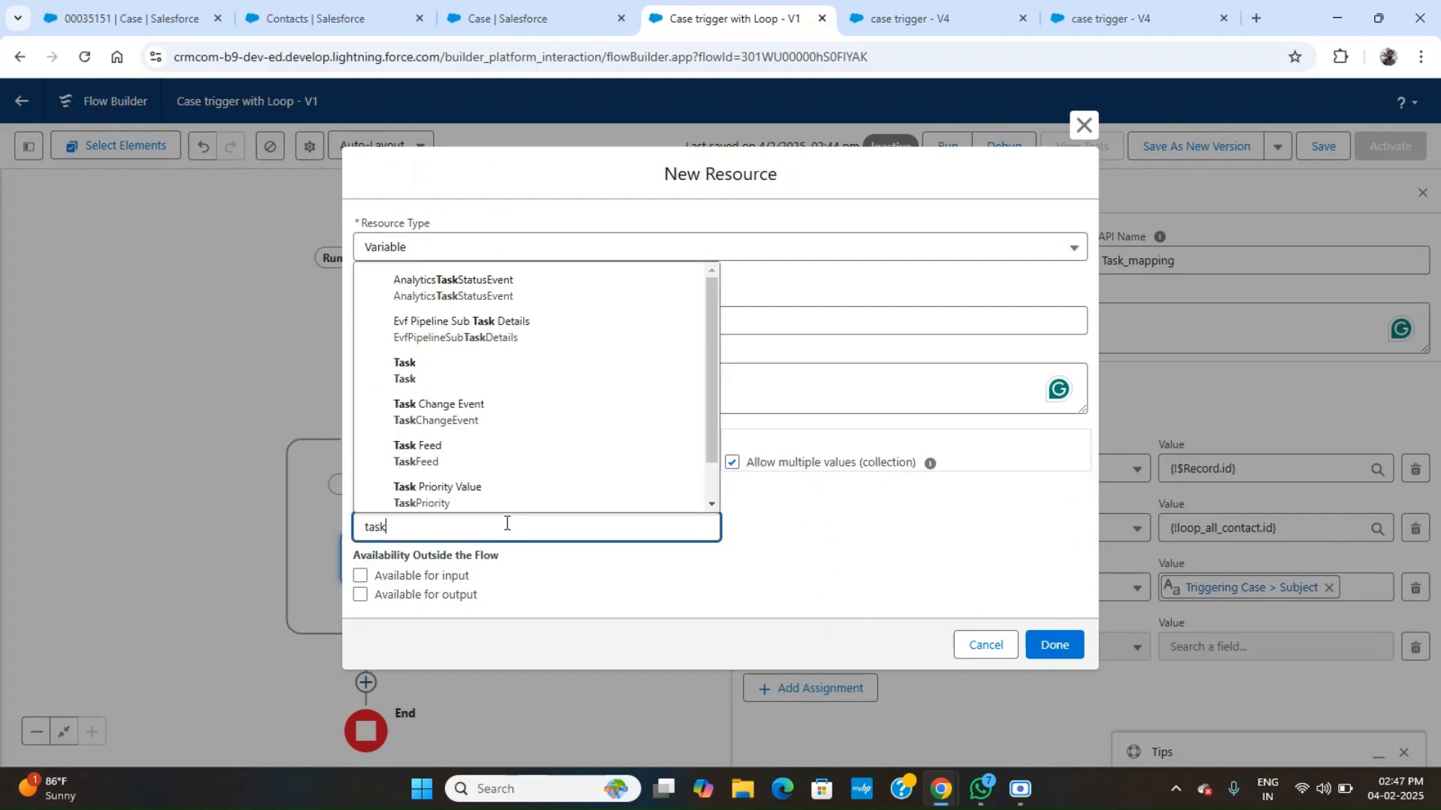
{"action": "left_click", "coordinate": [456, 372]}
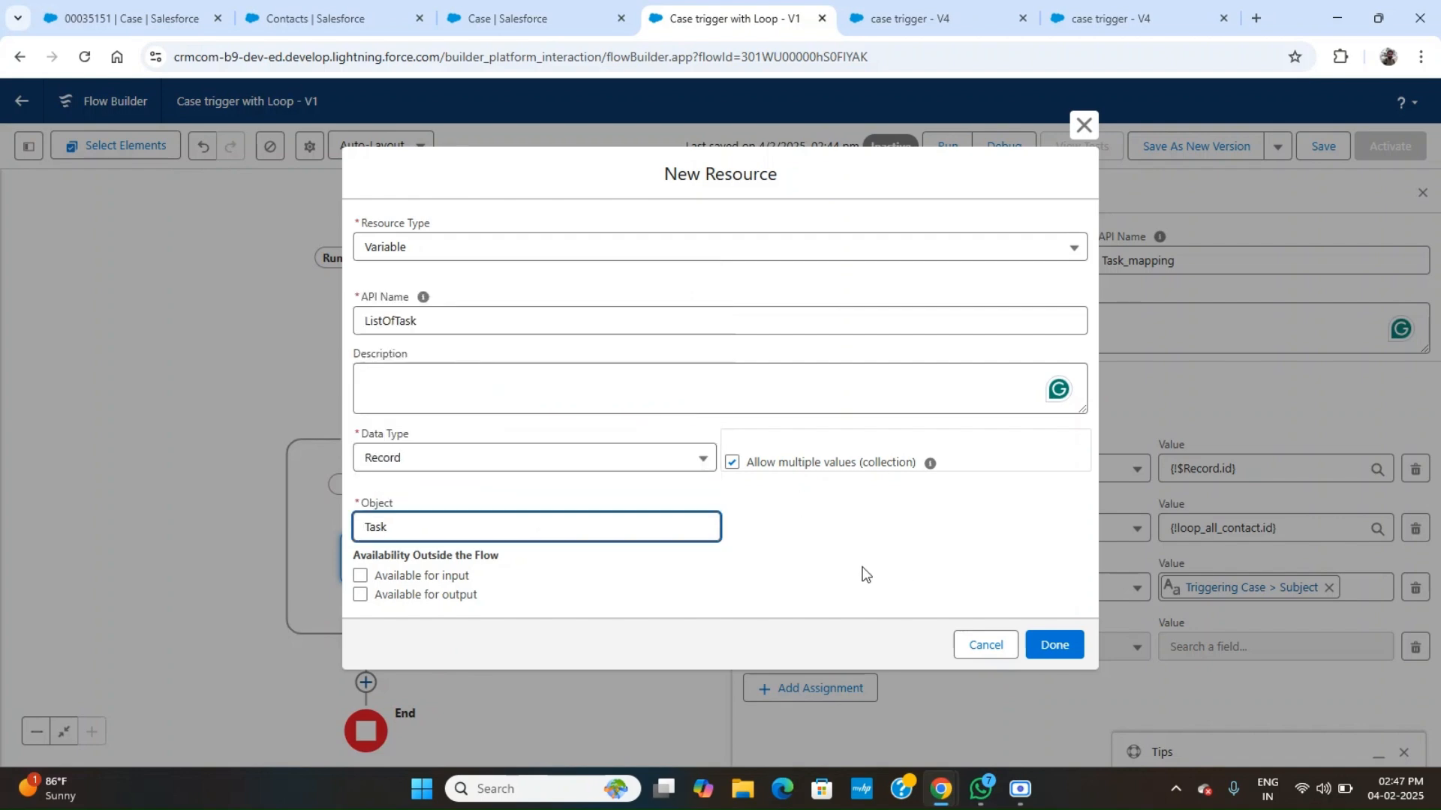
{"action": "left_click", "coordinate": [1057, 646]}
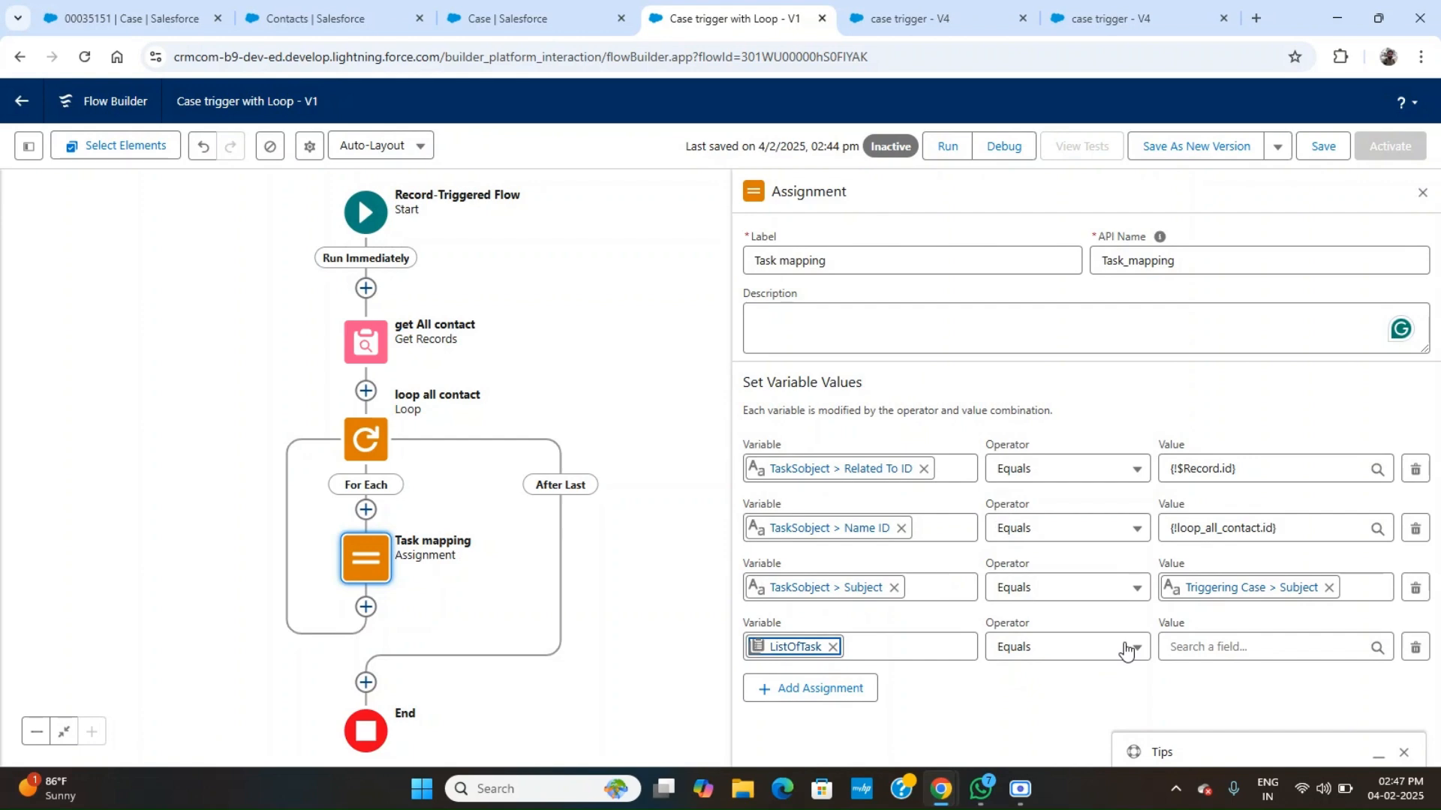
Set the ListOfTask assignment to the Add operator with TaskSobject as its value, and save the flow.
{"action": "left_click", "coordinate": [1125, 650]}
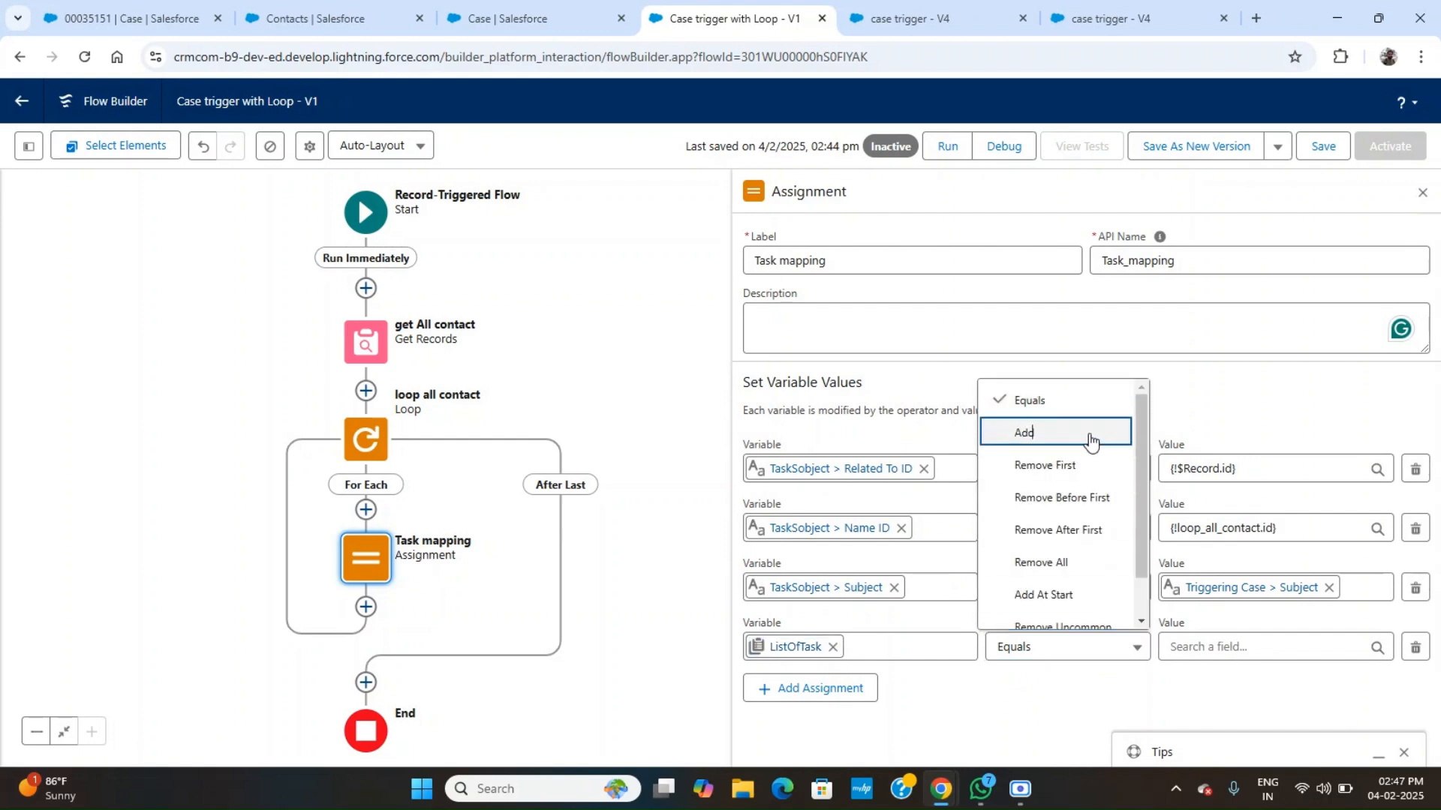
{"action": "left_click", "coordinate": [1089, 435]}
{"action": "left_click", "coordinate": [1197, 645]}
{"action": "type", "text": "t"}
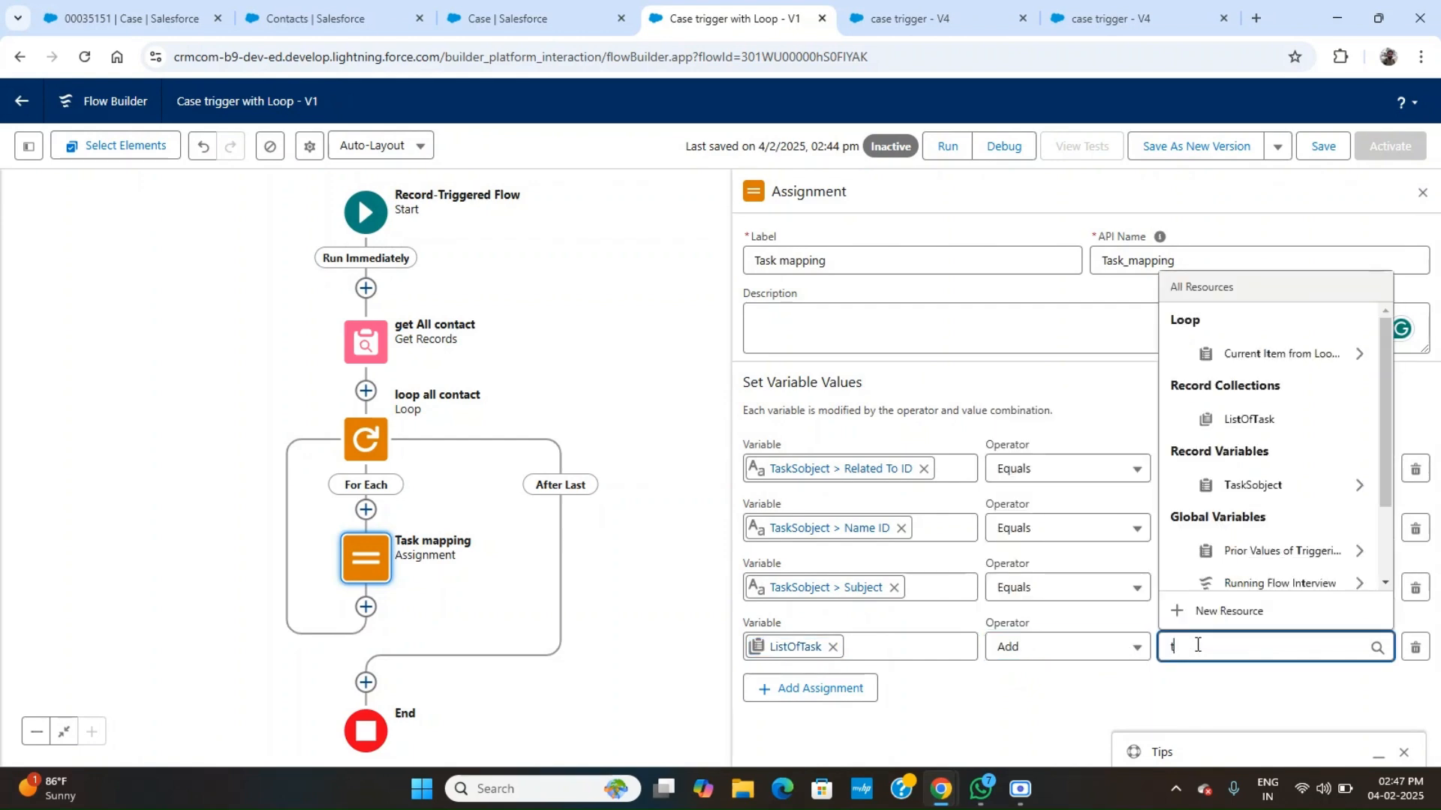
{"action": "type", "text": "a"}
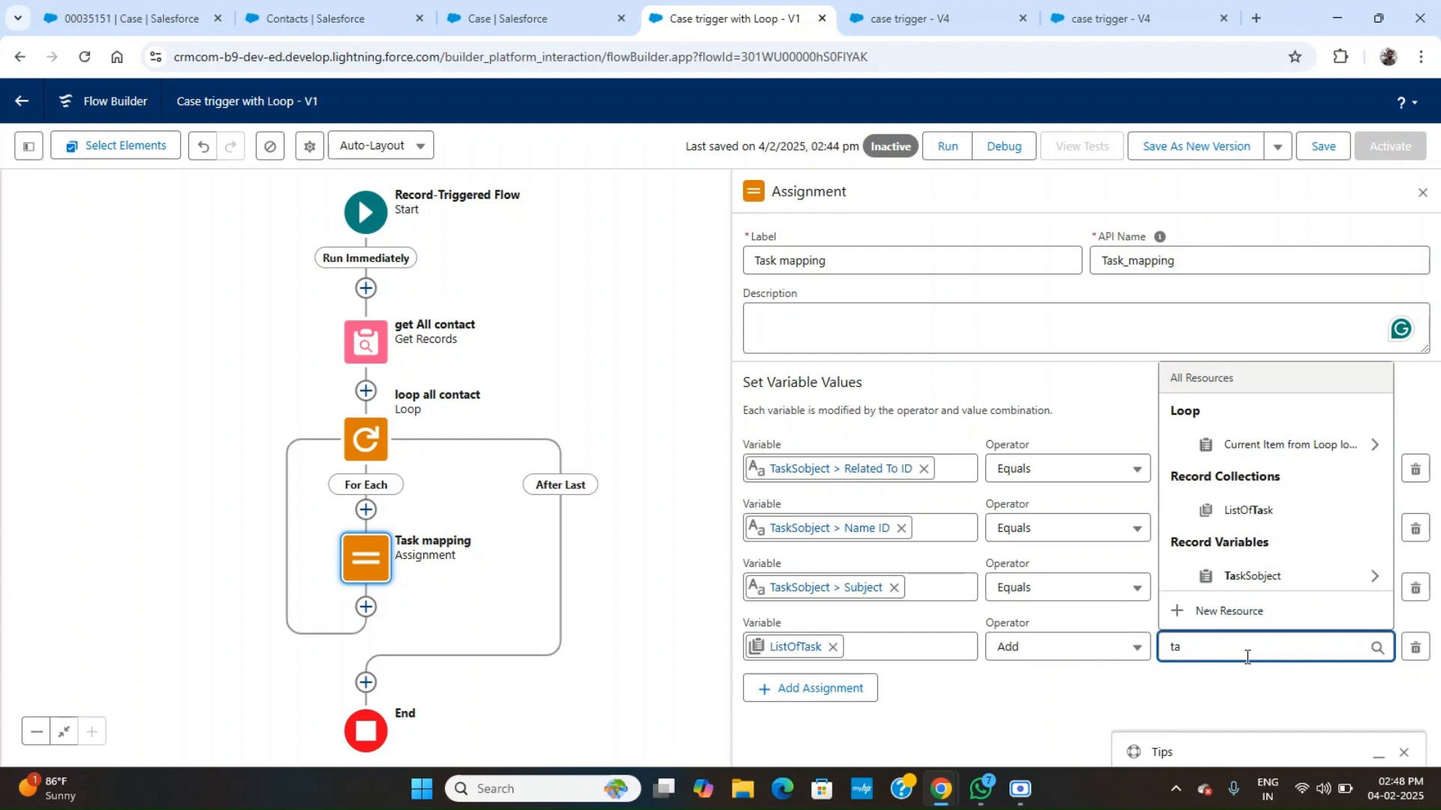
{"action": "type", "text": "sk"}
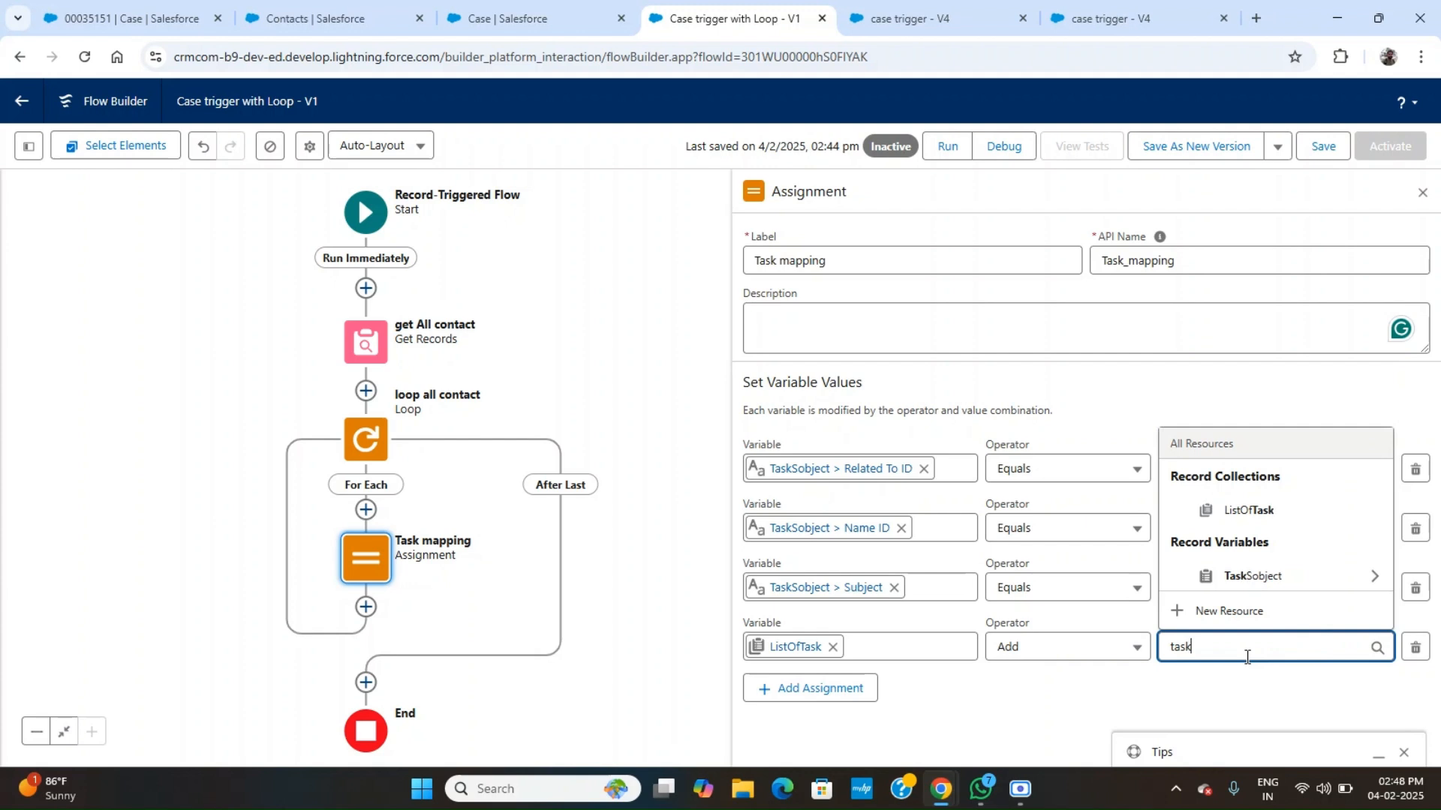
{"action": "left_click", "coordinate": [1290, 583]}
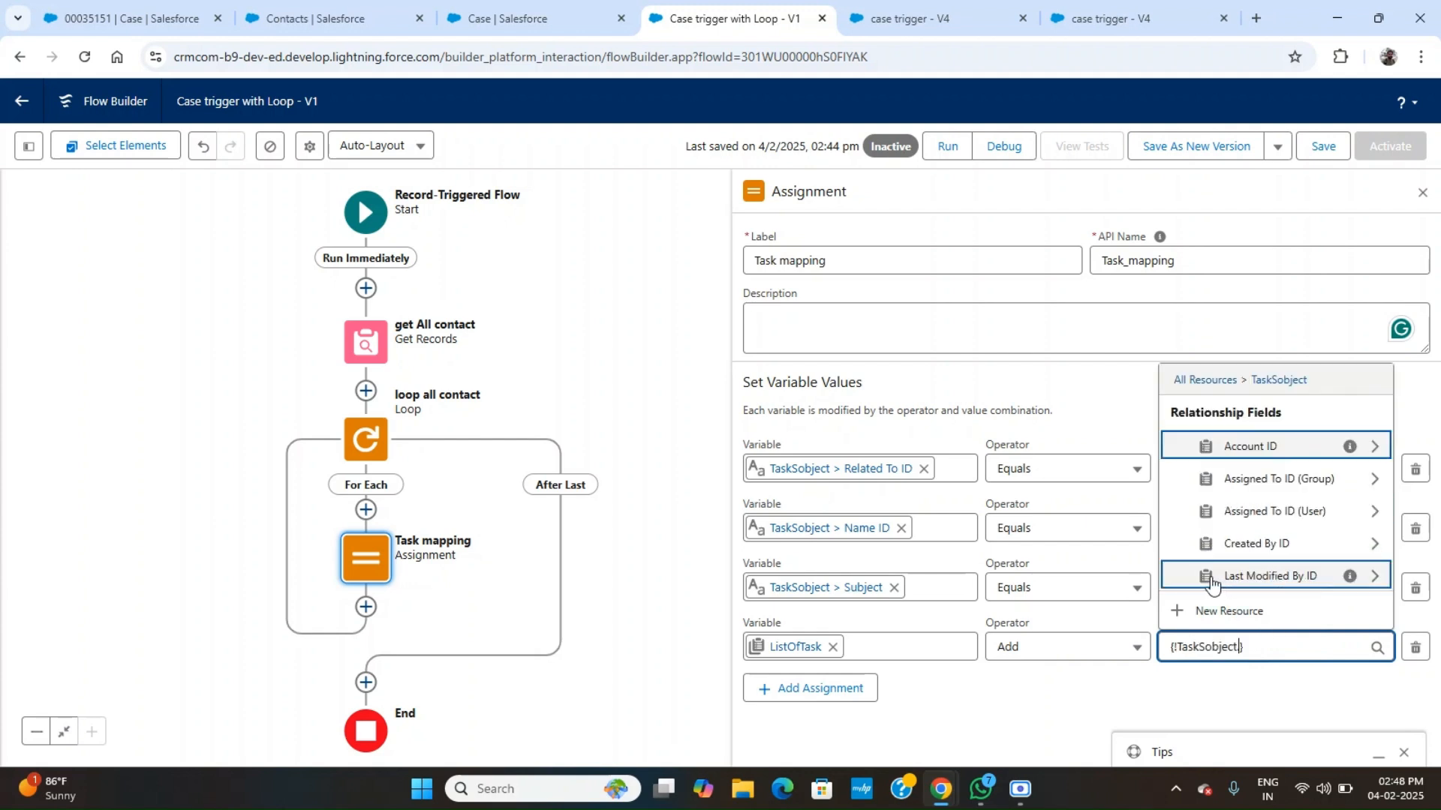
{"action": "key", "text": "BackSpace"}
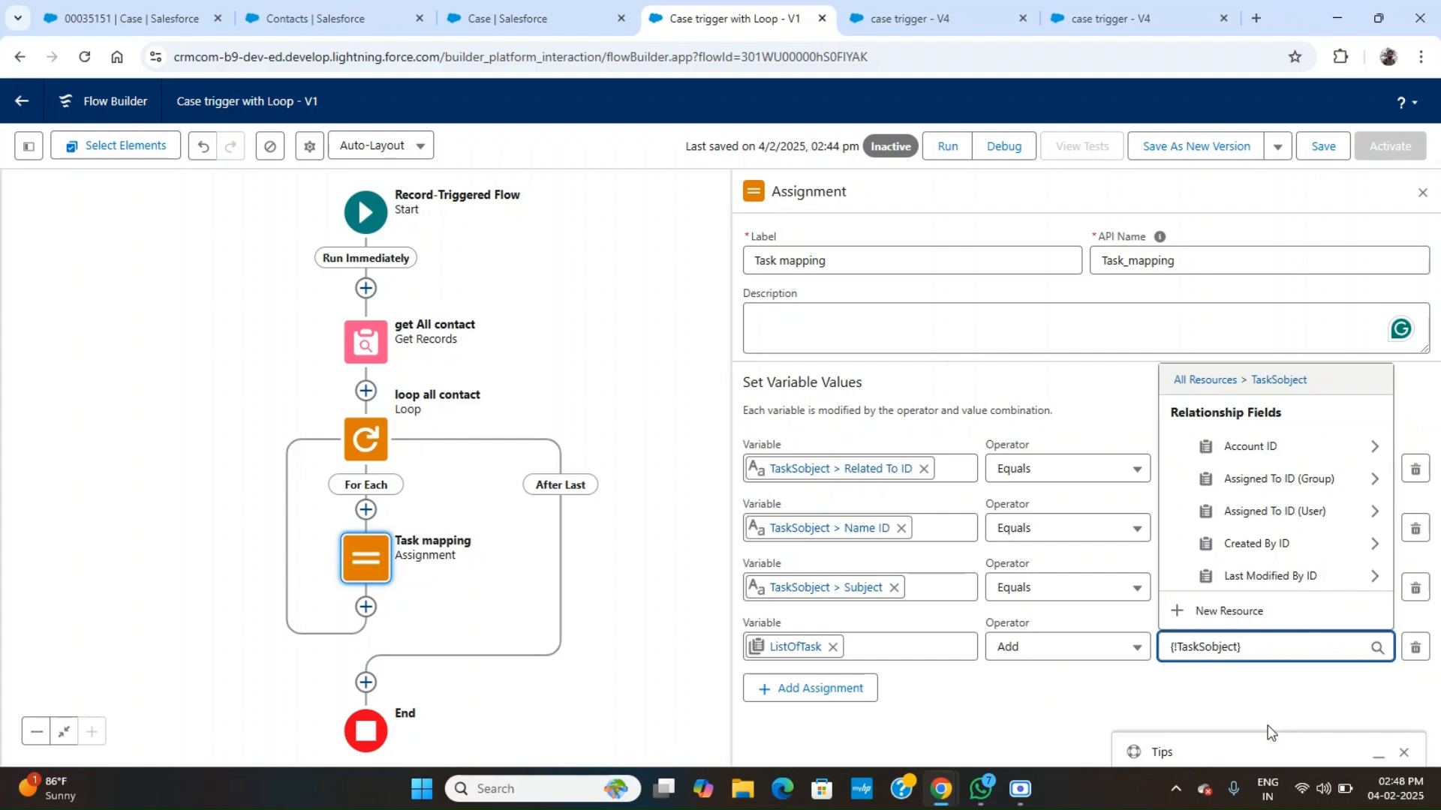
{"action": "left_click", "coordinate": [1200, 722]}
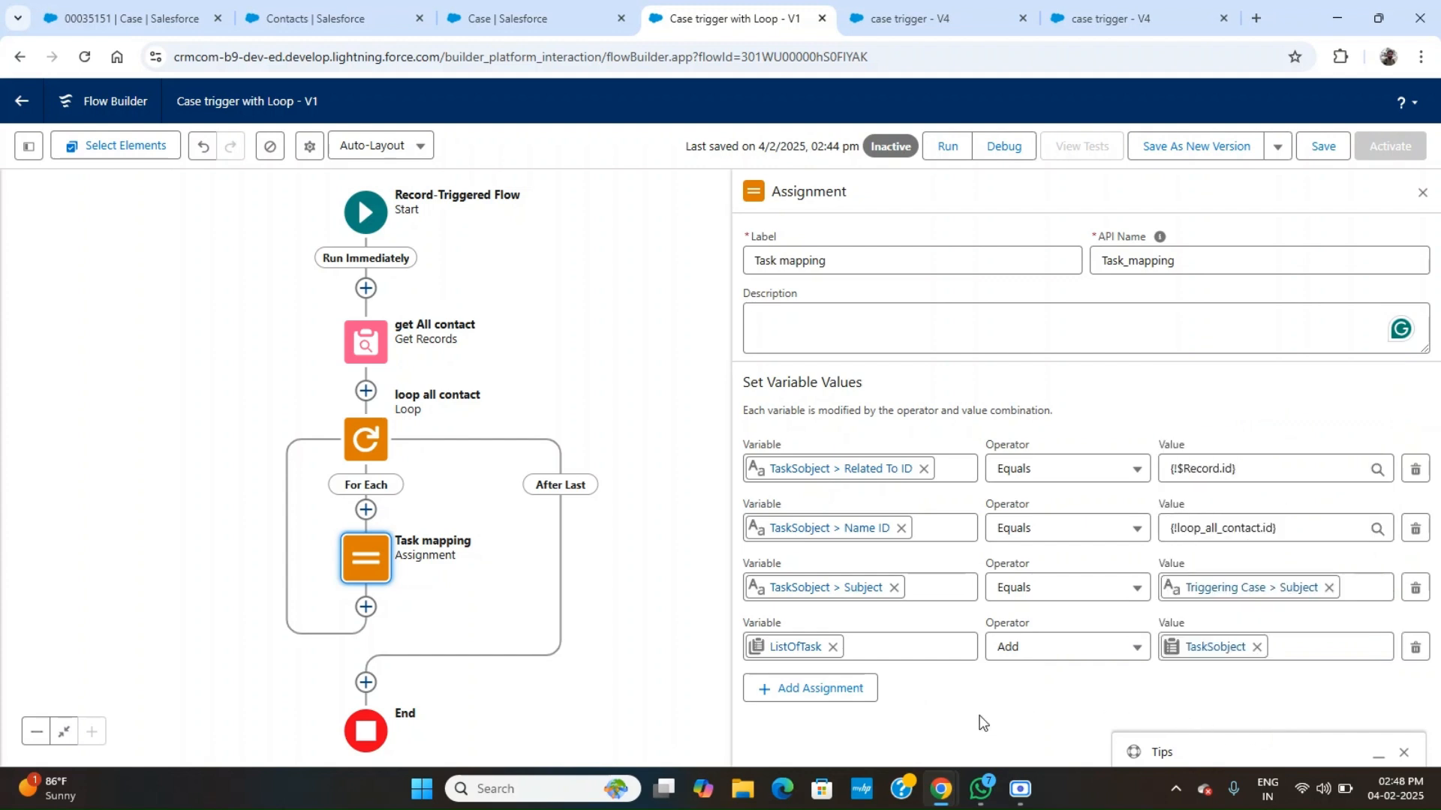
{"action": "left_click", "coordinate": [1323, 146]}
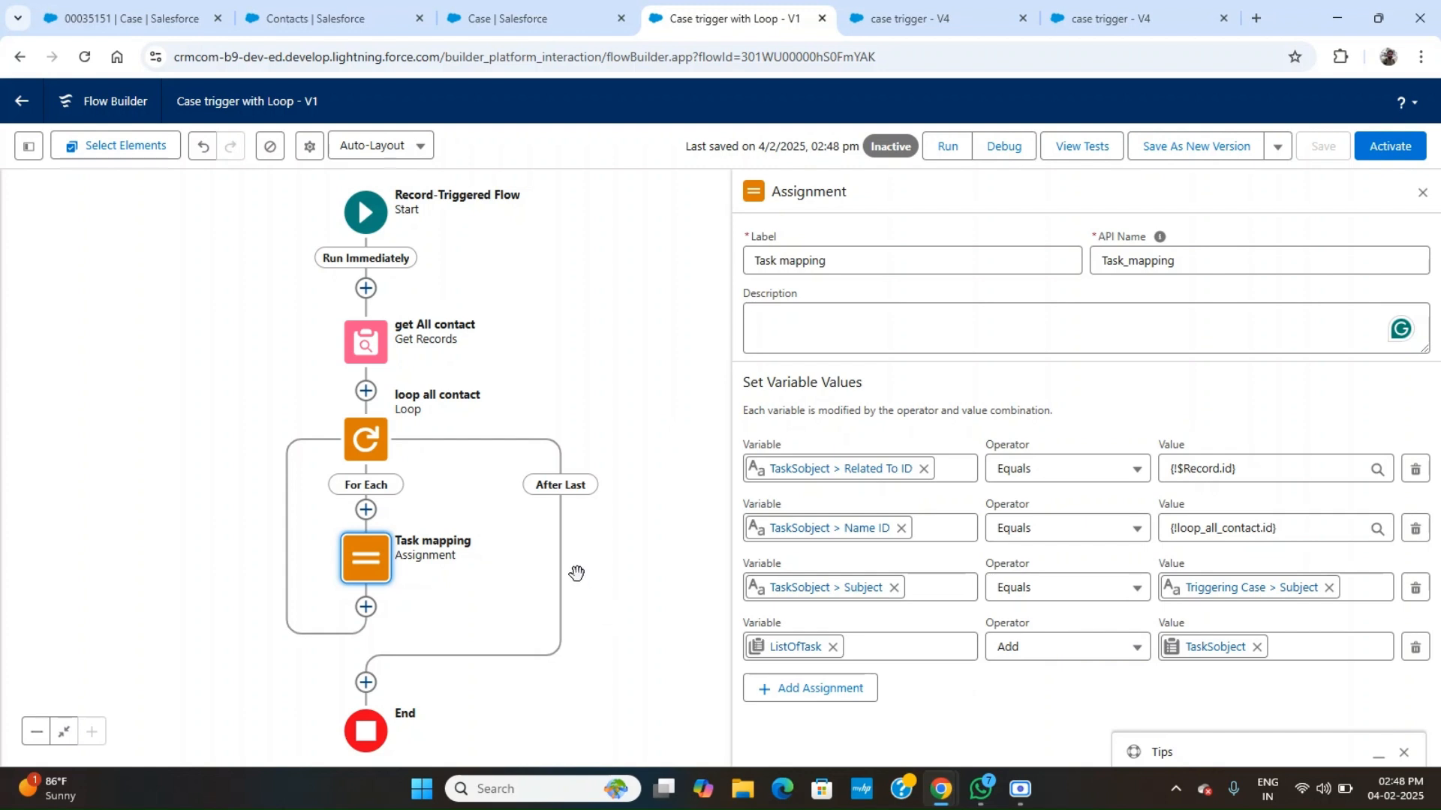
Add a Create Records element labelled "Inserting Task" after the loop, before End.
{"action": "left_click", "coordinate": [365, 682]}
{"action": "left_click_drag", "start_coordinate": [450, 619], "coordinate": [456, 401]}
{"action": "left_click", "coordinate": [349, 532]}
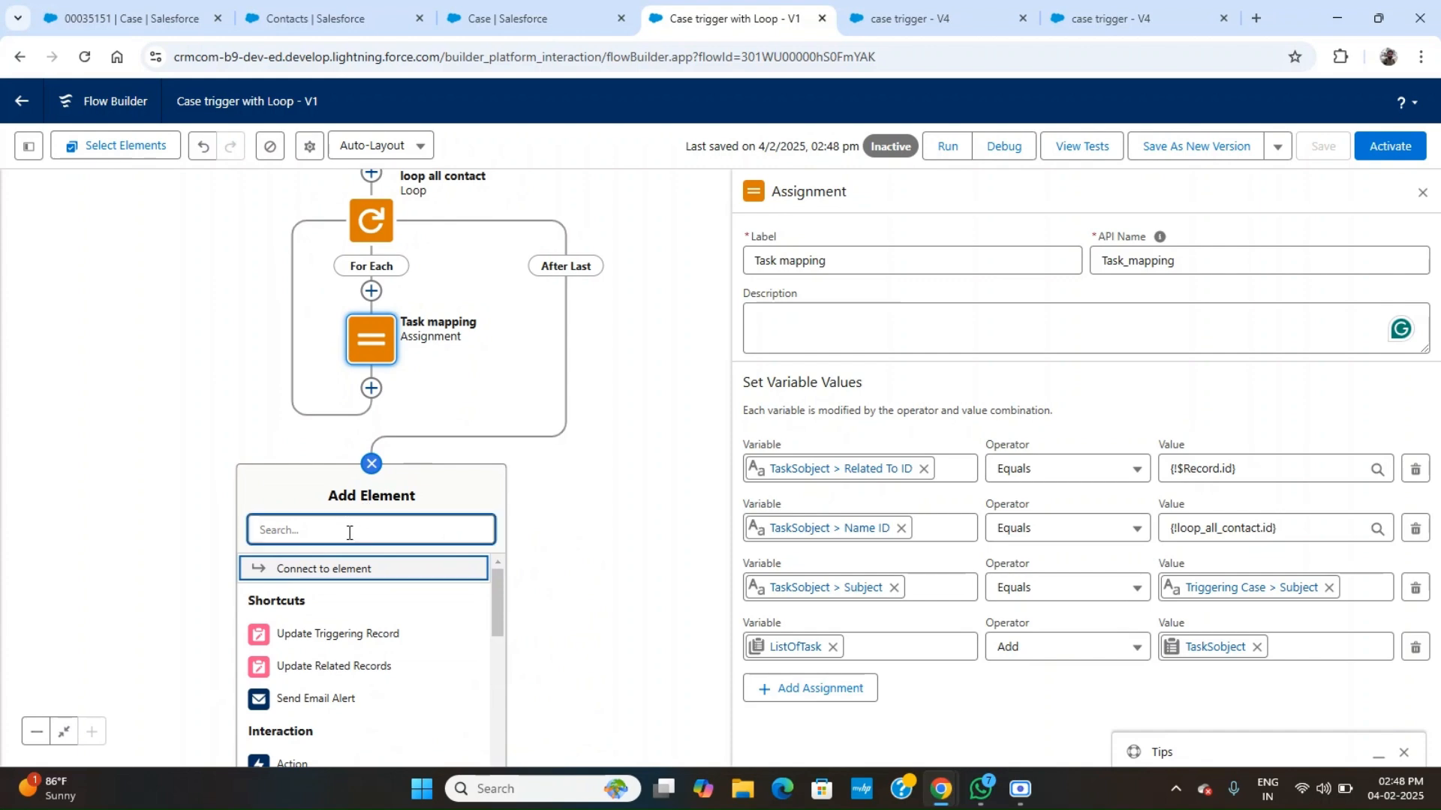
{"action": "type", "text": "cre"}
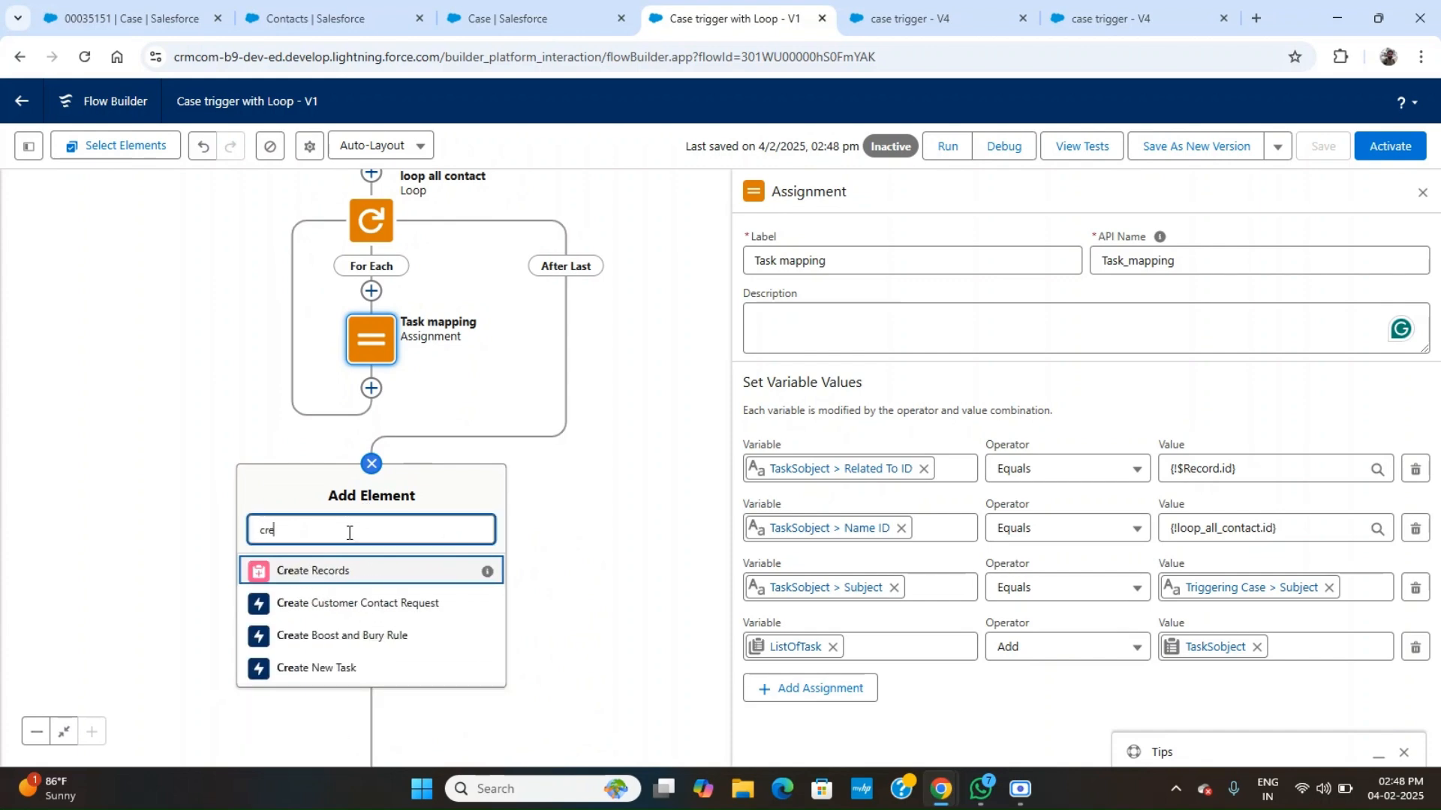
{"action": "left_click", "coordinate": [324, 574]}
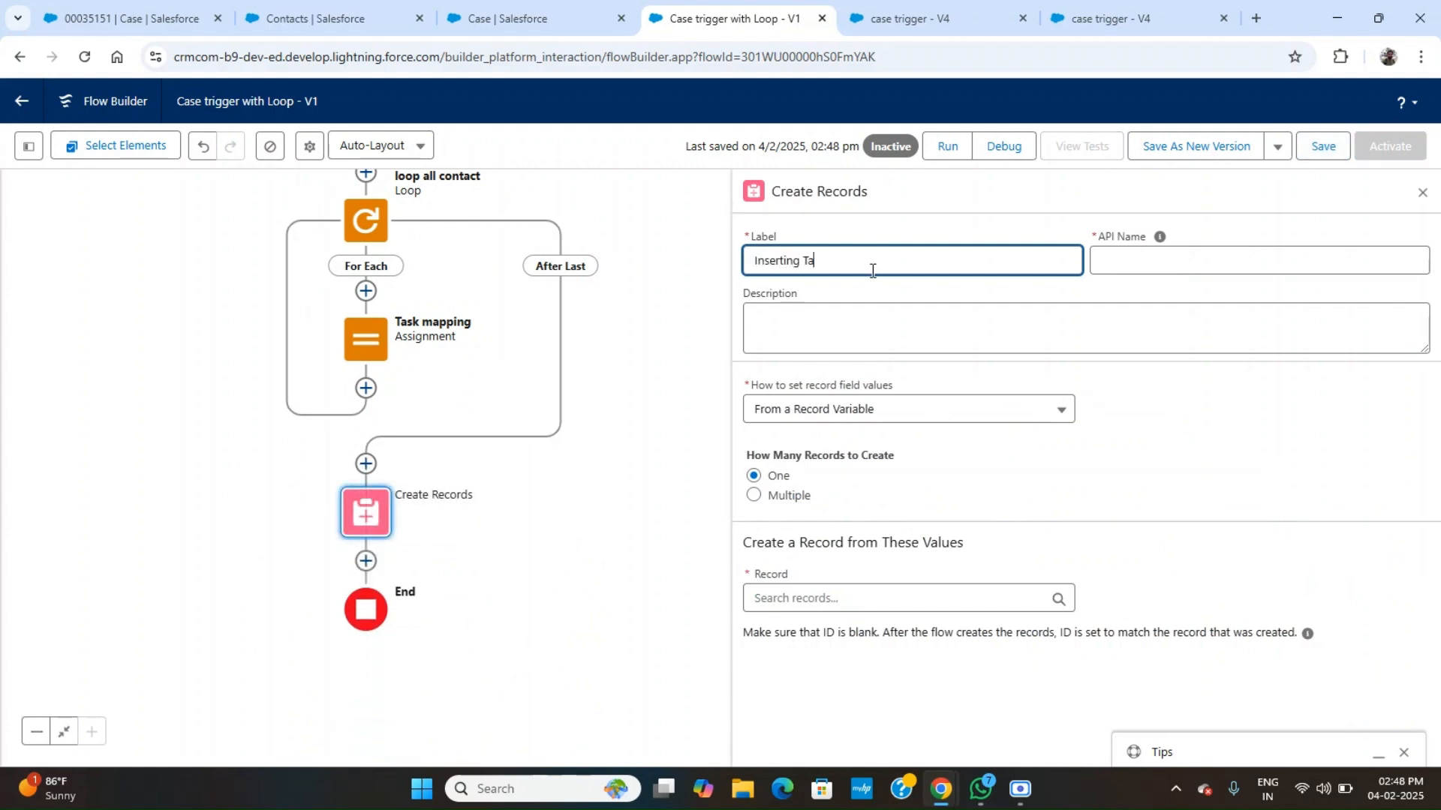
{"action": "left_click", "coordinate": [904, 308]}
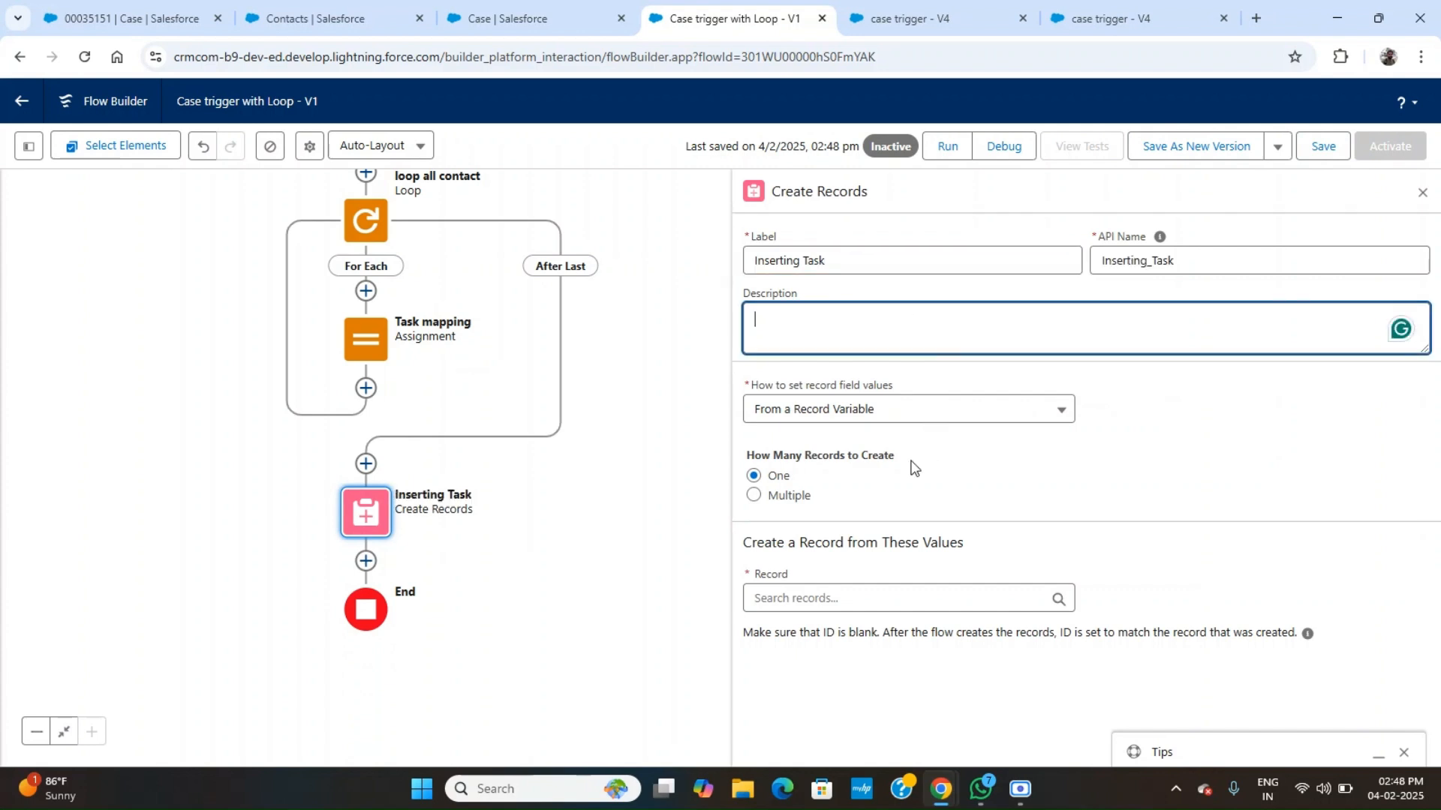
Configure Inserting Task to create multiple records from the ListOfTask collection, and save the flow.
{"action": "left_click", "coordinate": [778, 498]}
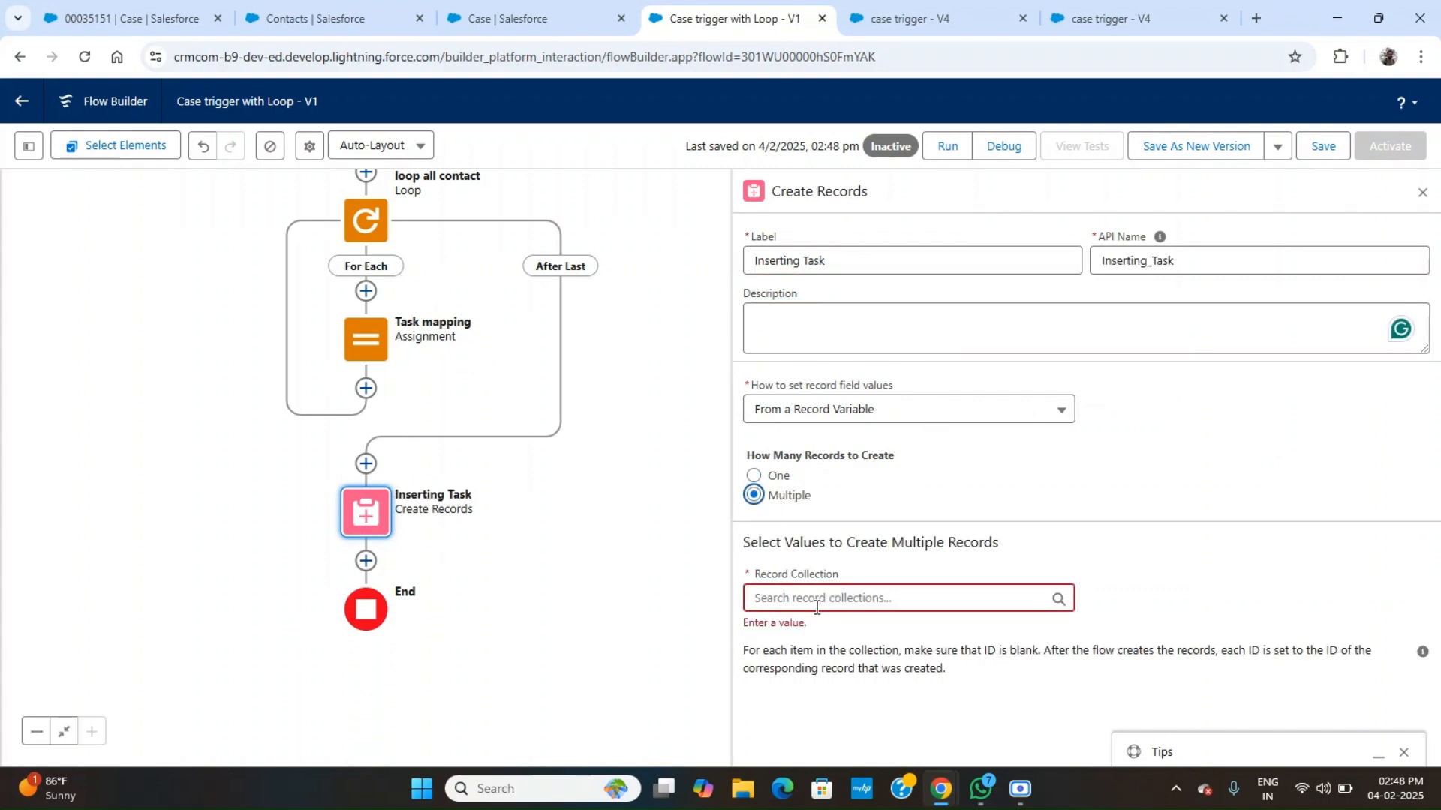
{"action": "left_click", "coordinate": [816, 604]}
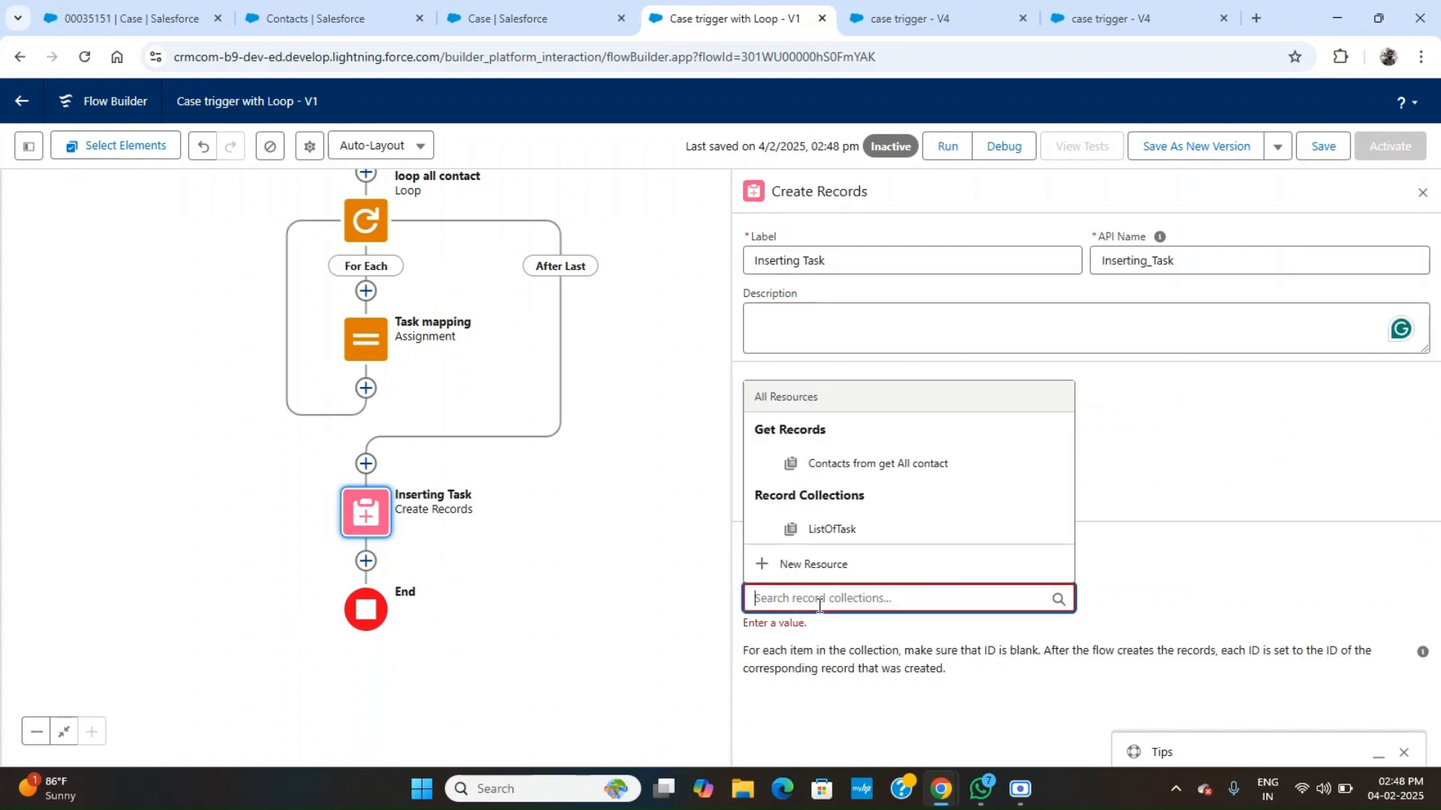
{"action": "left_click", "coordinate": [846, 531]}
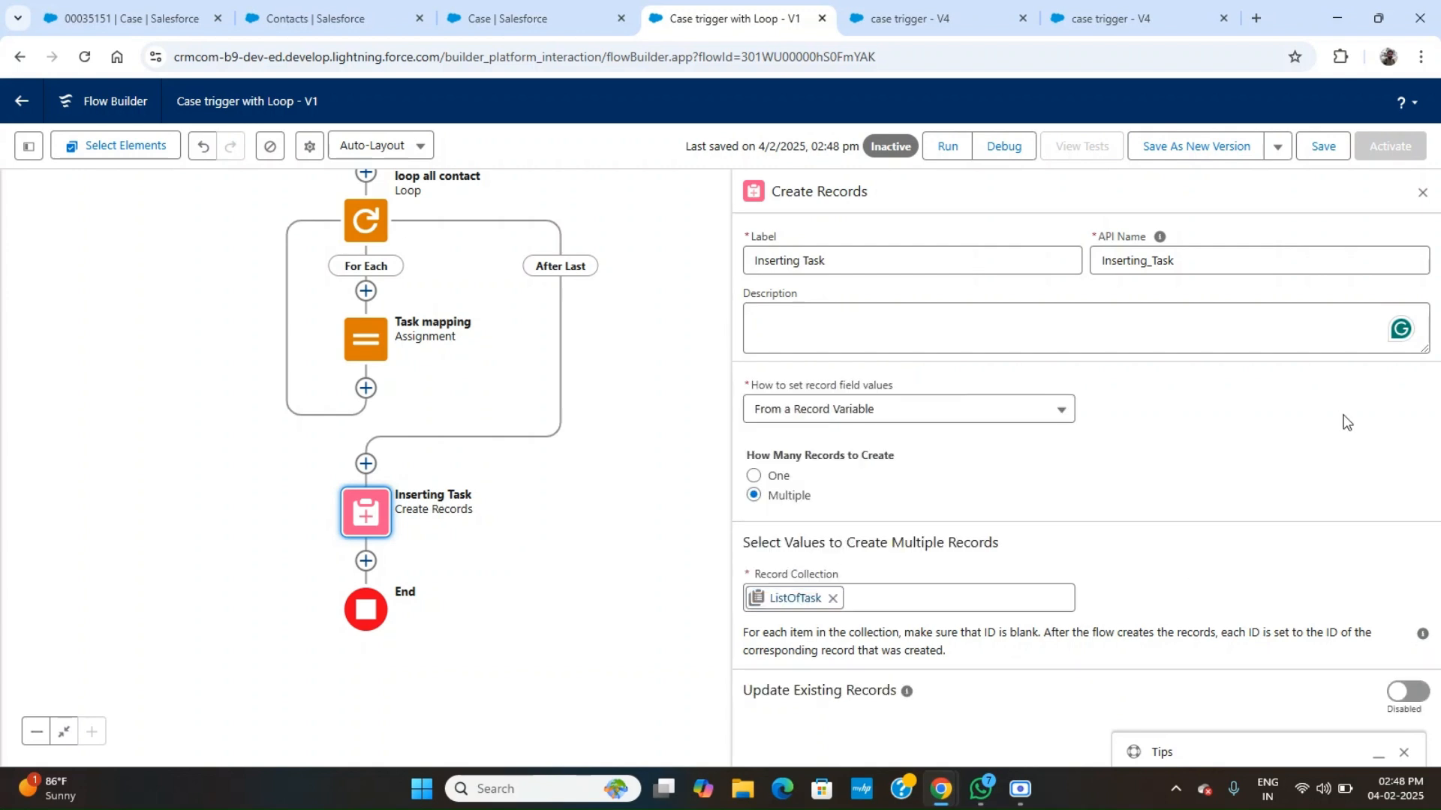
{"action": "left_click", "coordinate": [1322, 147]}
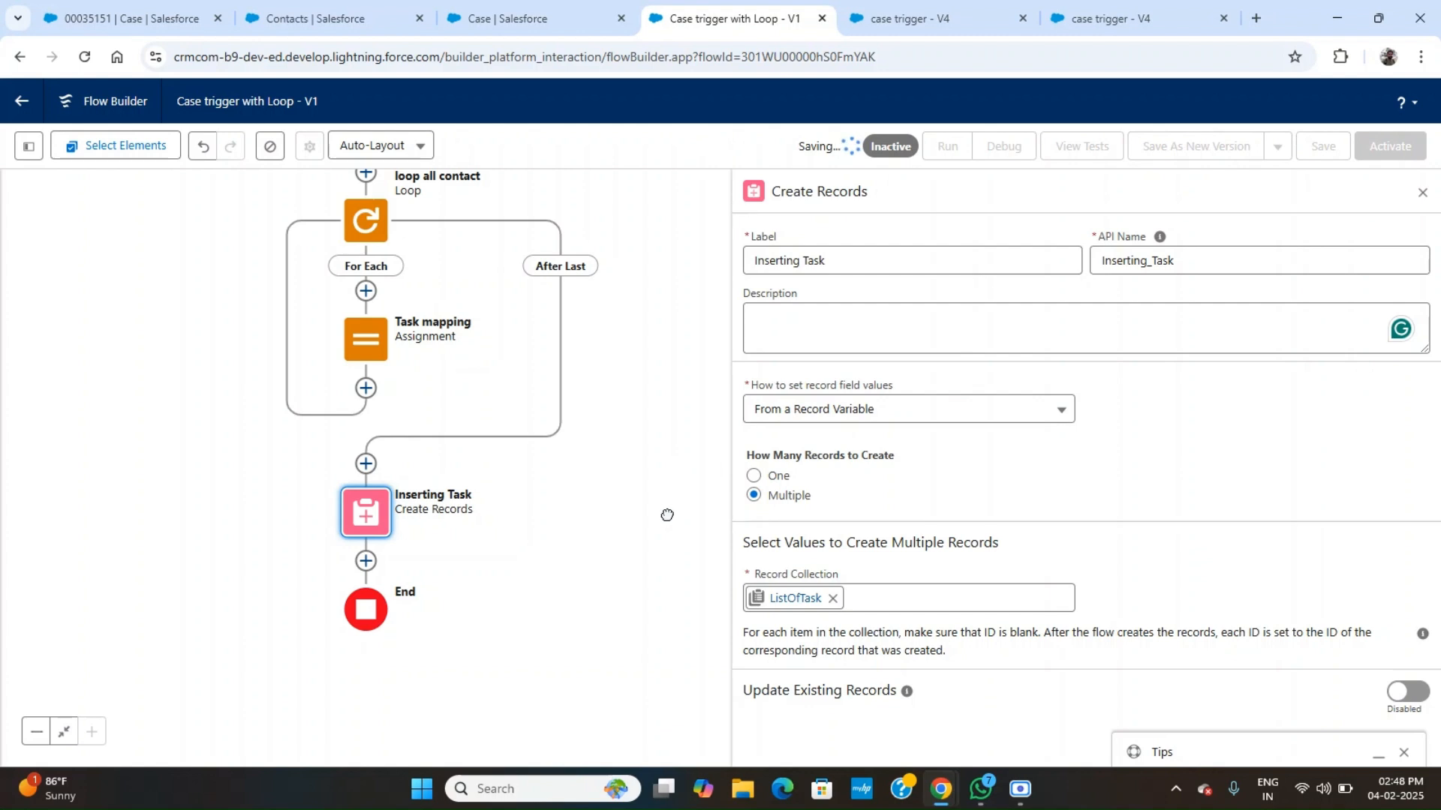
{"action": "left_click_drag", "start_coordinate": [667, 518], "coordinate": [649, 625]}
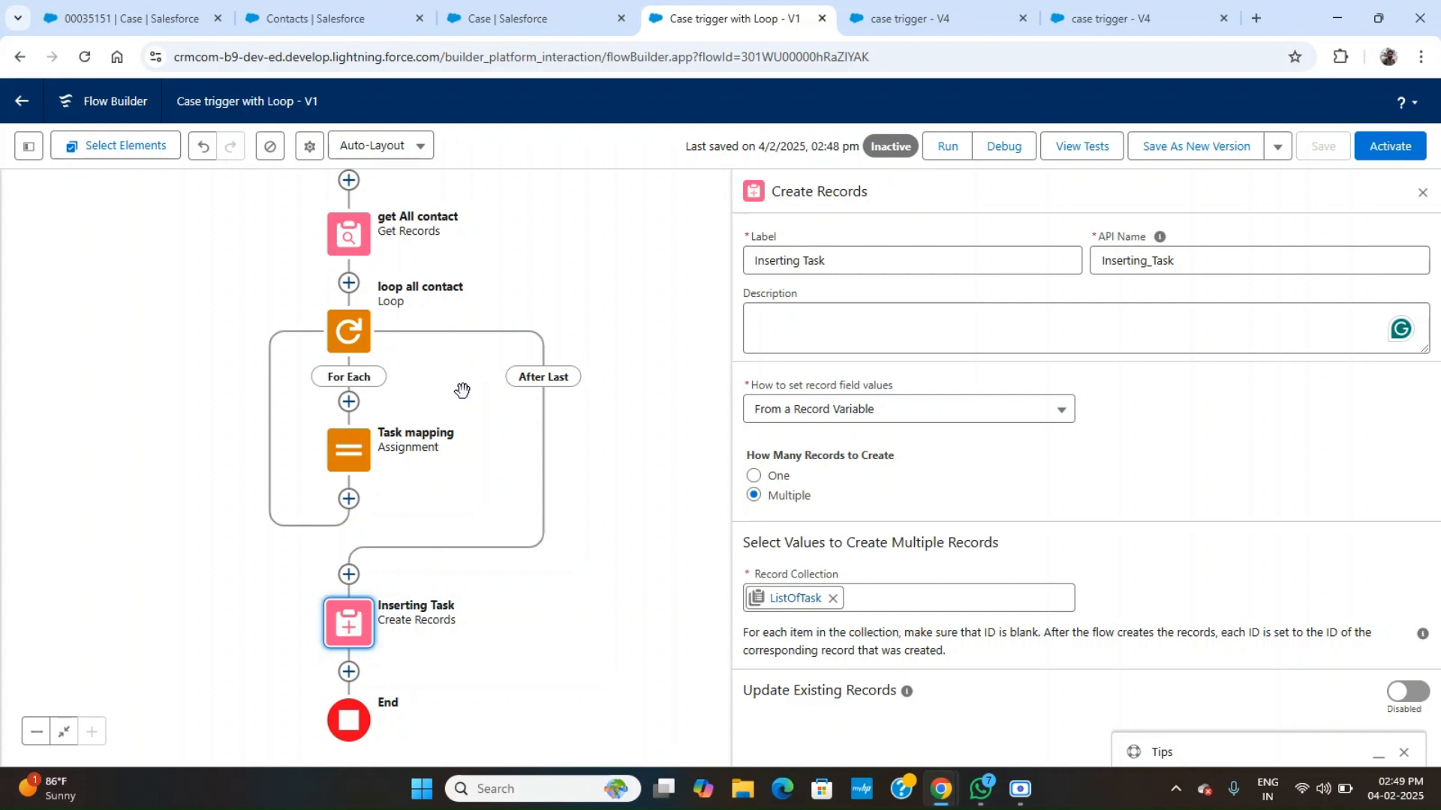
Try to delete the "loop all contact" loop while the Task mapping assignment is still inside it.
{"action": "left_click", "coordinate": [357, 342]}
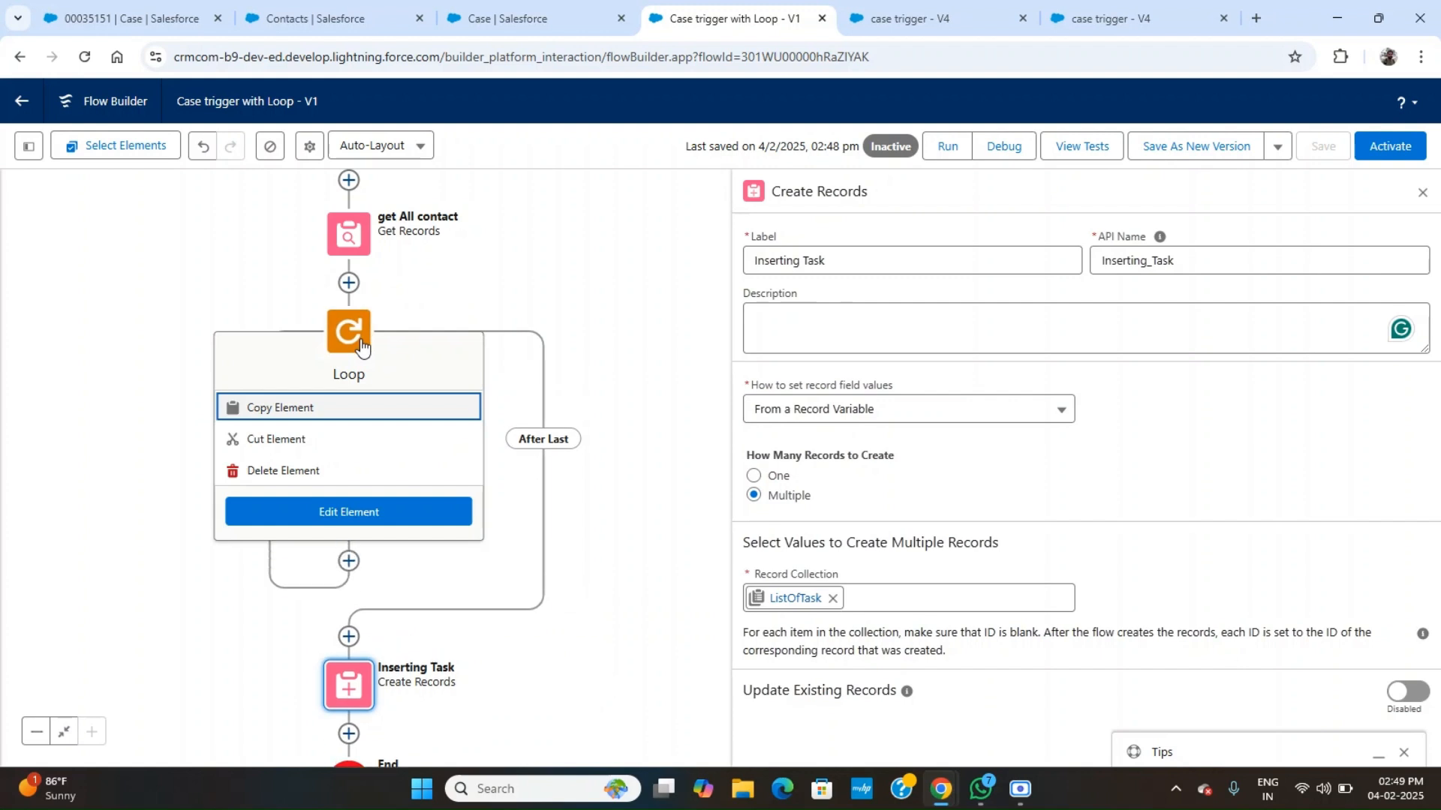
{"action": "left_click", "coordinate": [305, 472]}
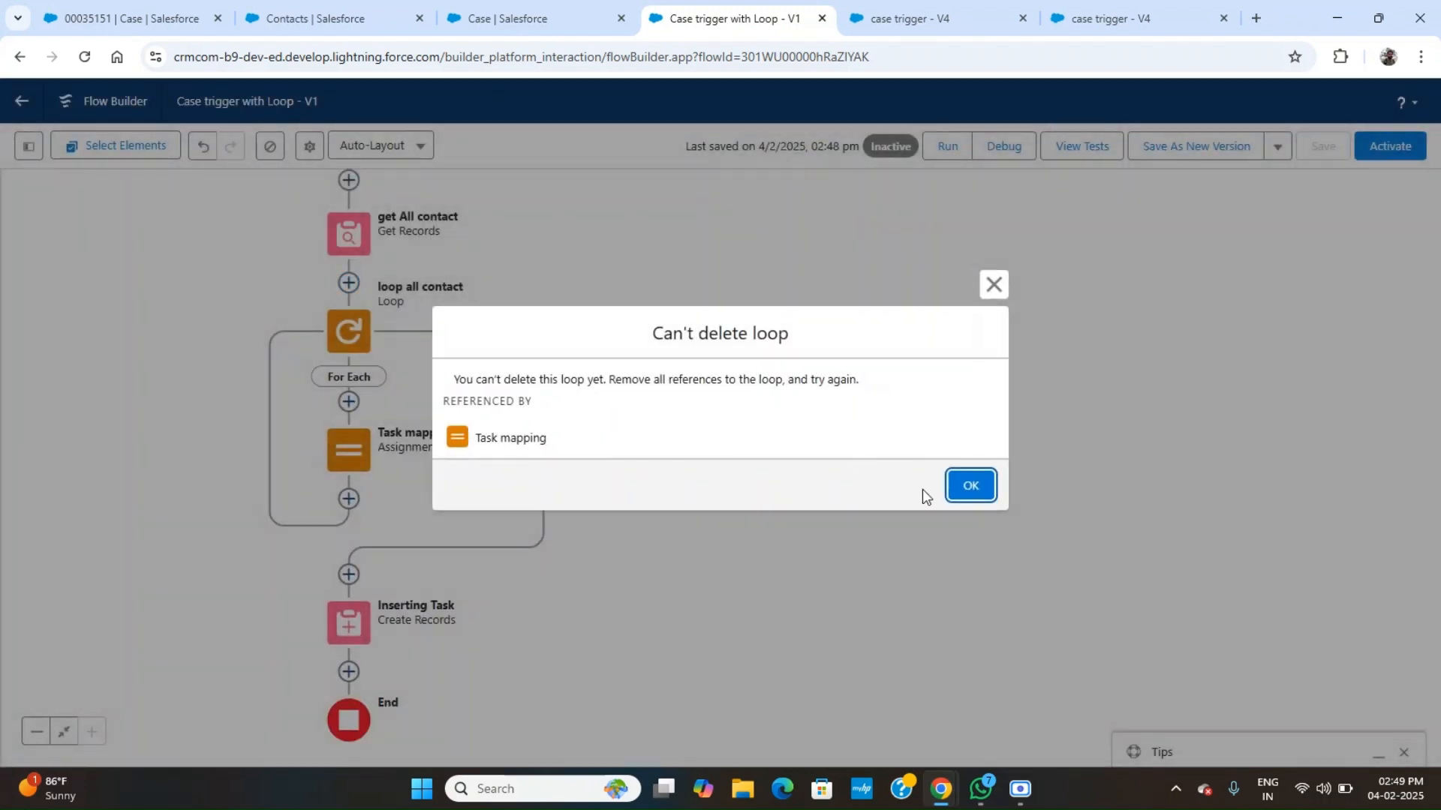
{"action": "left_click", "coordinate": [955, 493]}
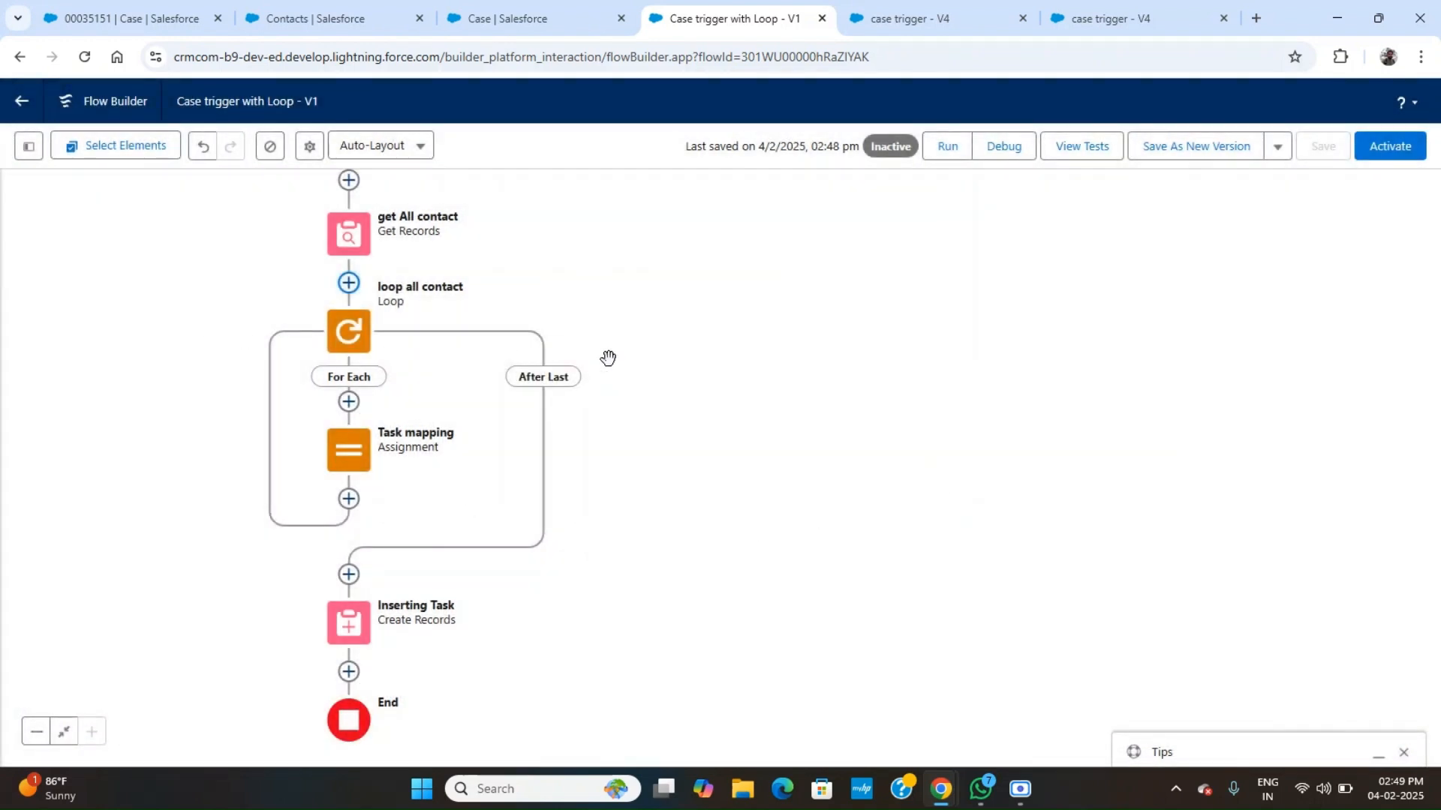
Open the Task mapping assignment and remove its ListOfTask row, leaving blank assignment rows in its place.
{"action": "left_click", "coordinate": [352, 463]}
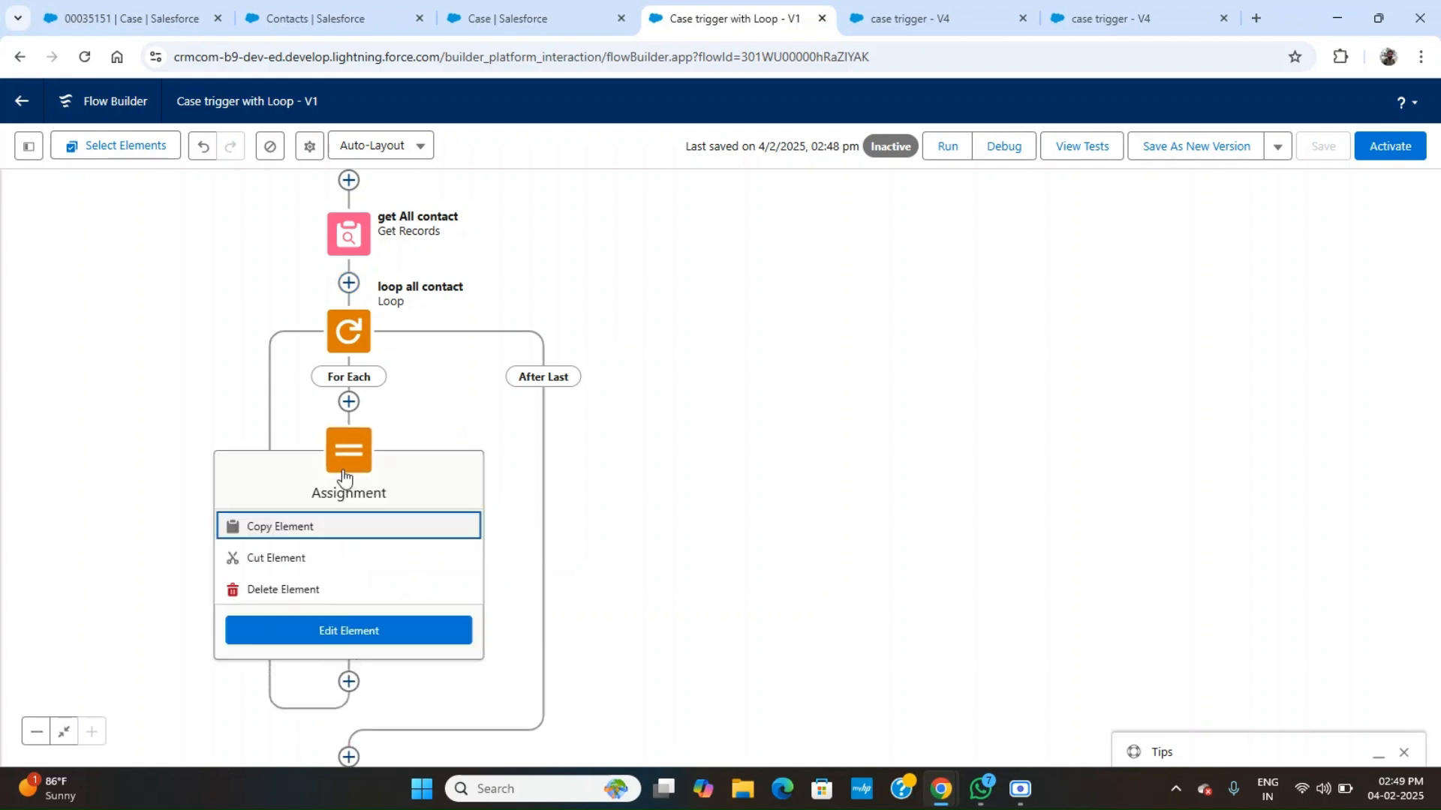
{"action": "double_click", "coordinate": [344, 474]}
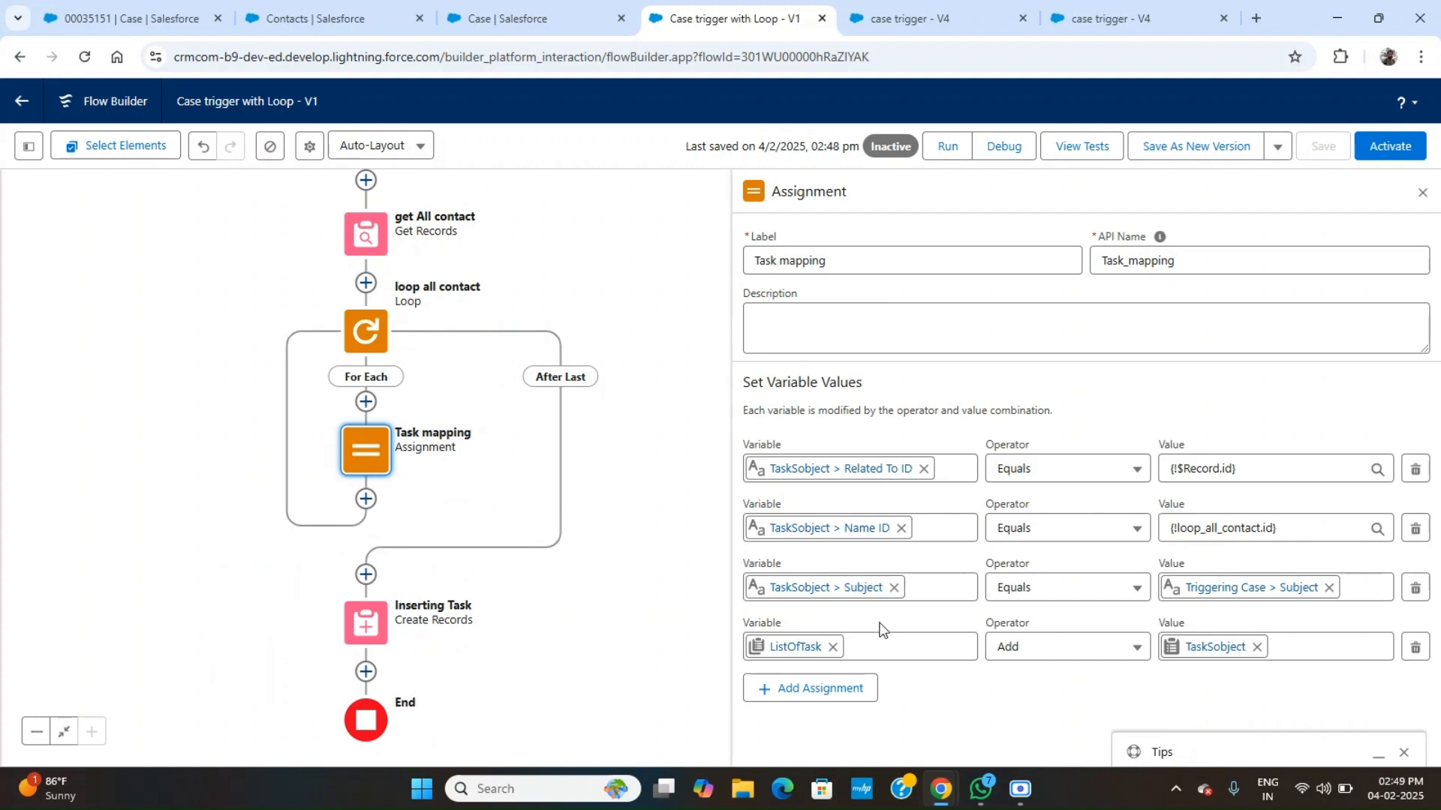
{"action": "left_click", "coordinate": [840, 697]}
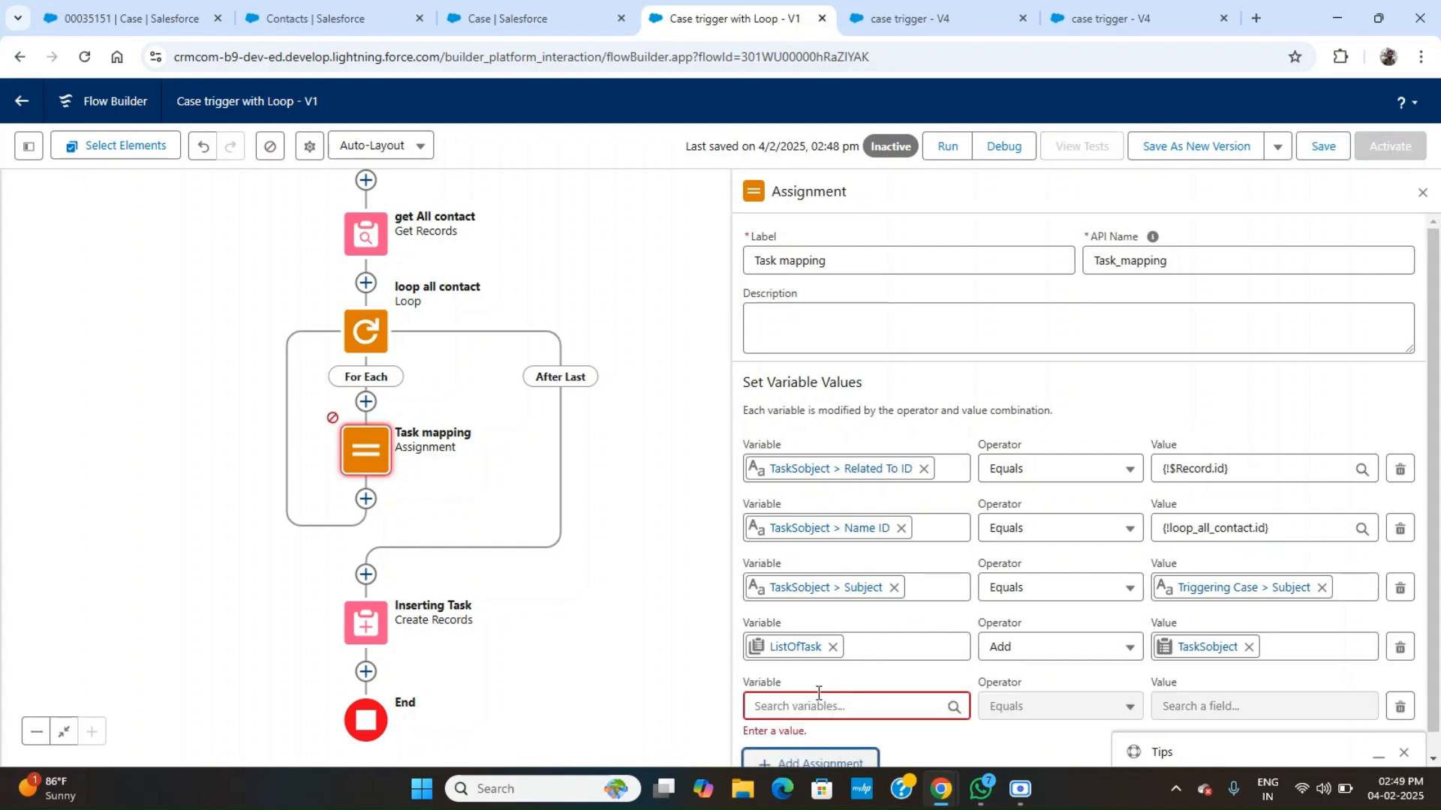
{"action": "left_click", "coordinate": [832, 647]}
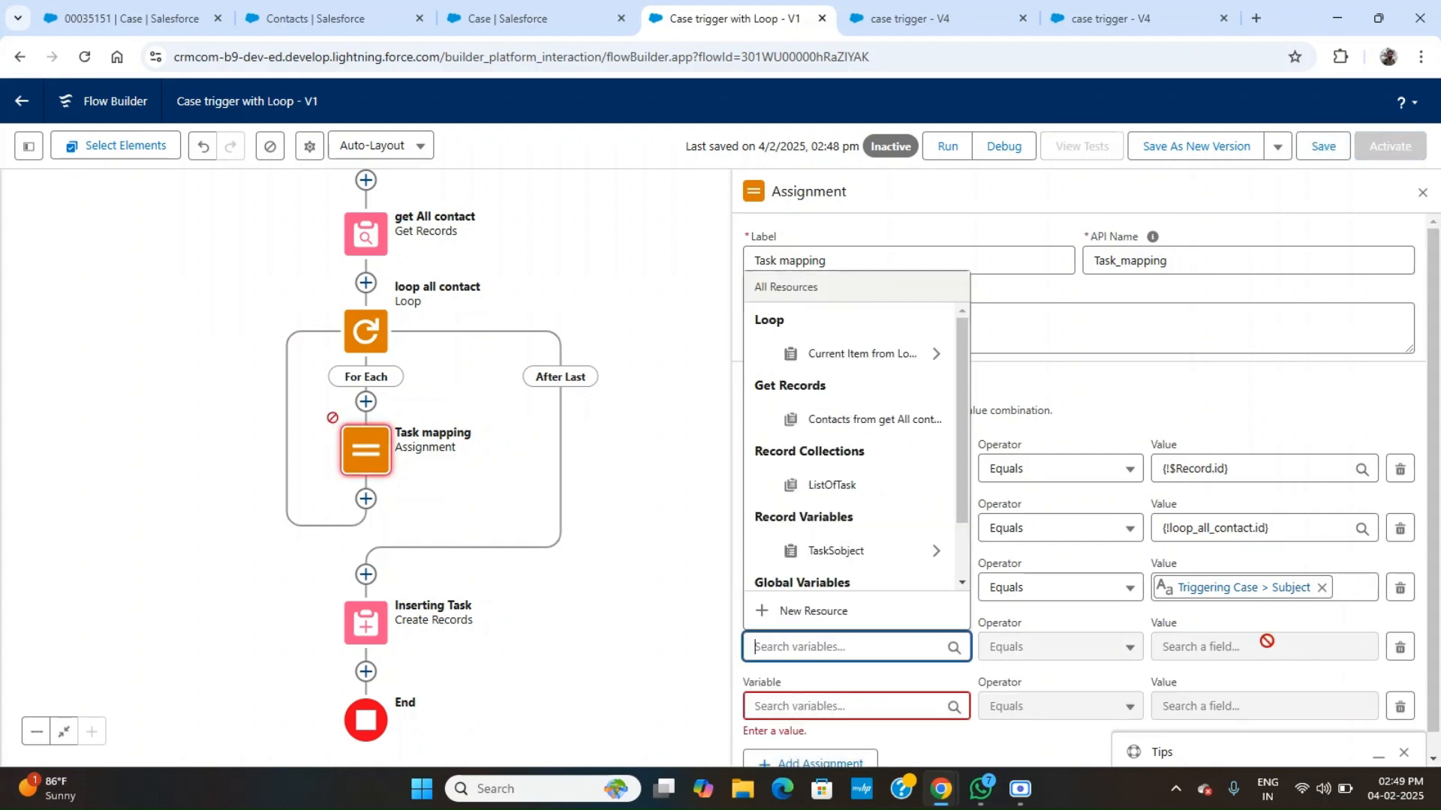
{"action": "left_click", "coordinate": [1379, 639]}
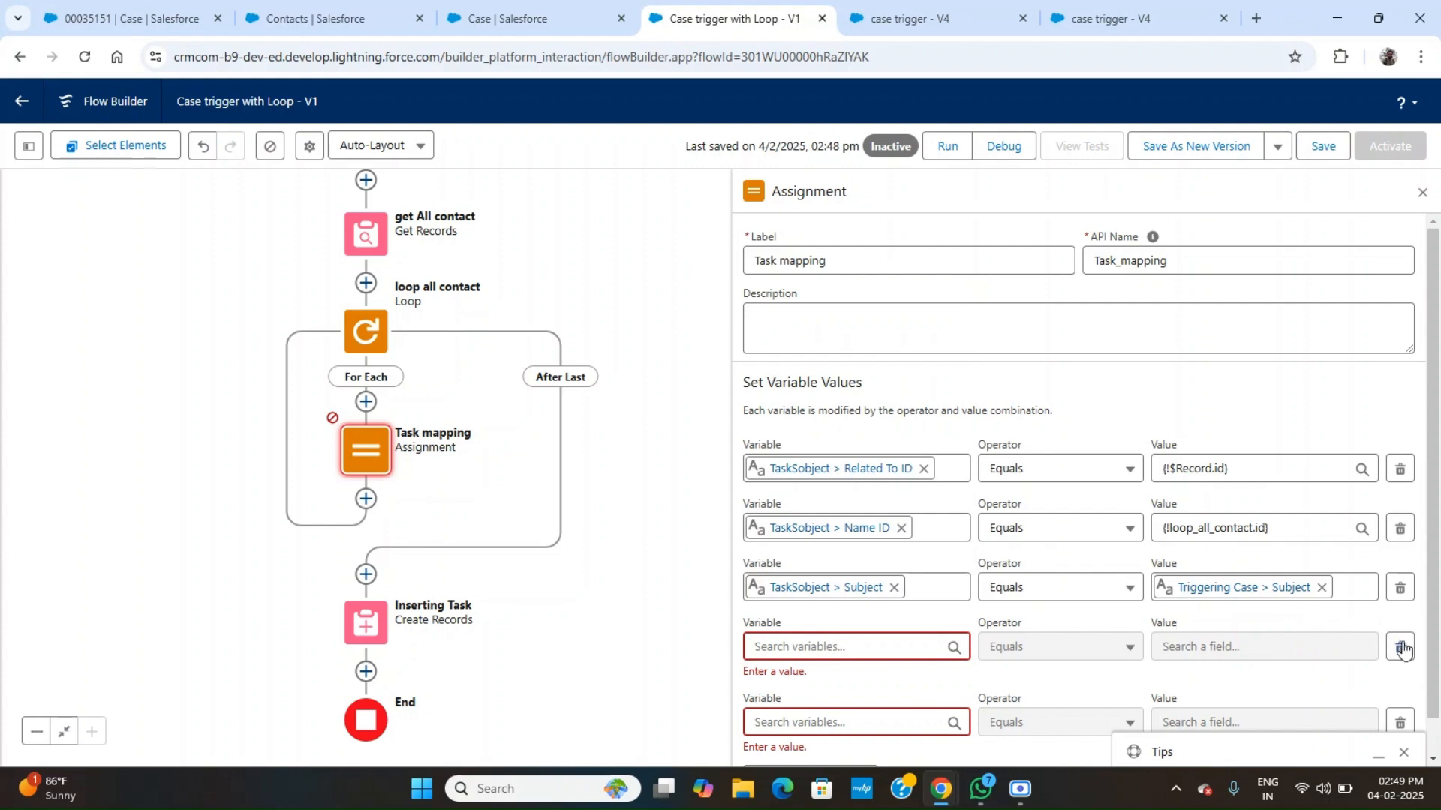
{"action": "left_click", "coordinate": [1400, 647]}
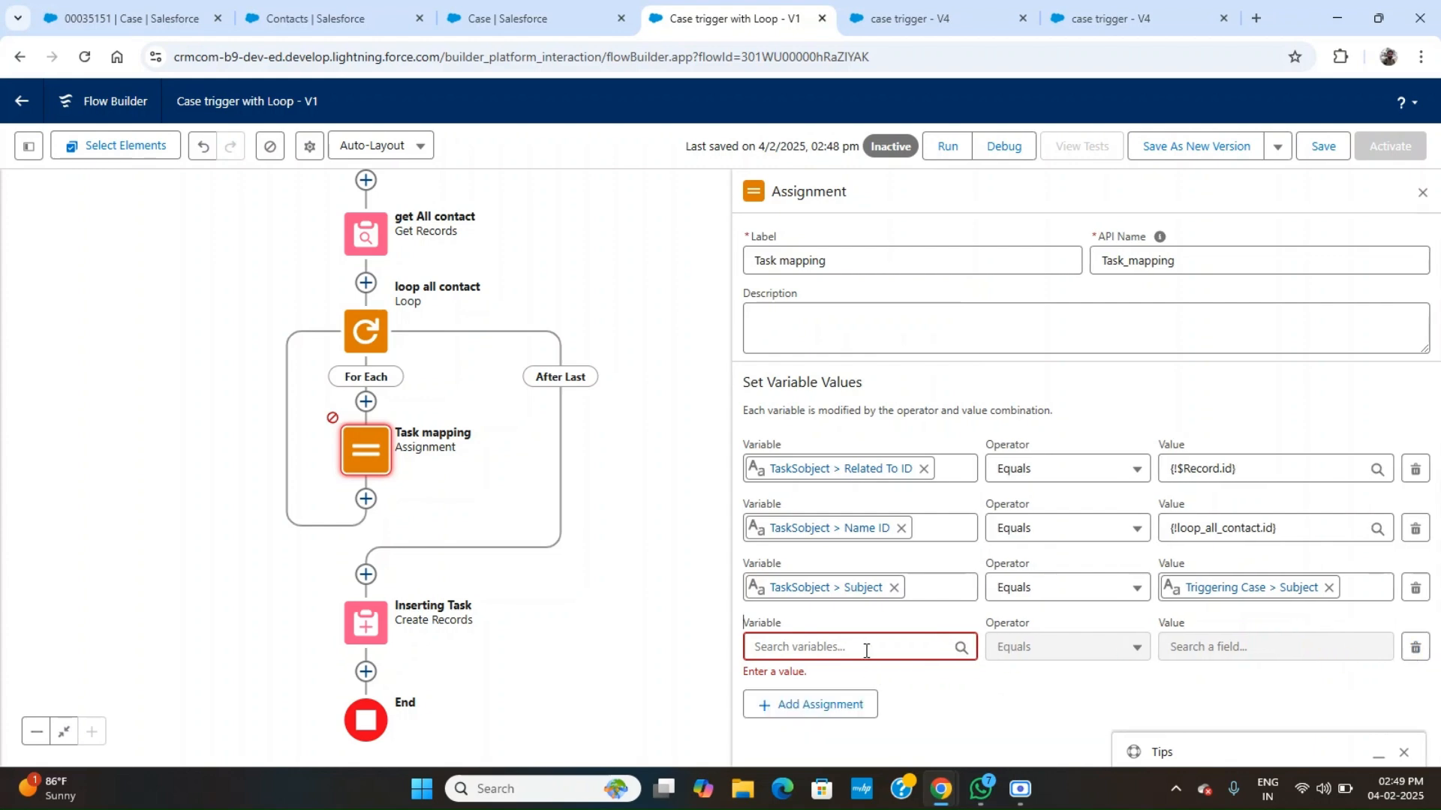
{"action": "left_click", "coordinate": [866, 651]}
{"action": "left_click", "coordinate": [829, 706]}
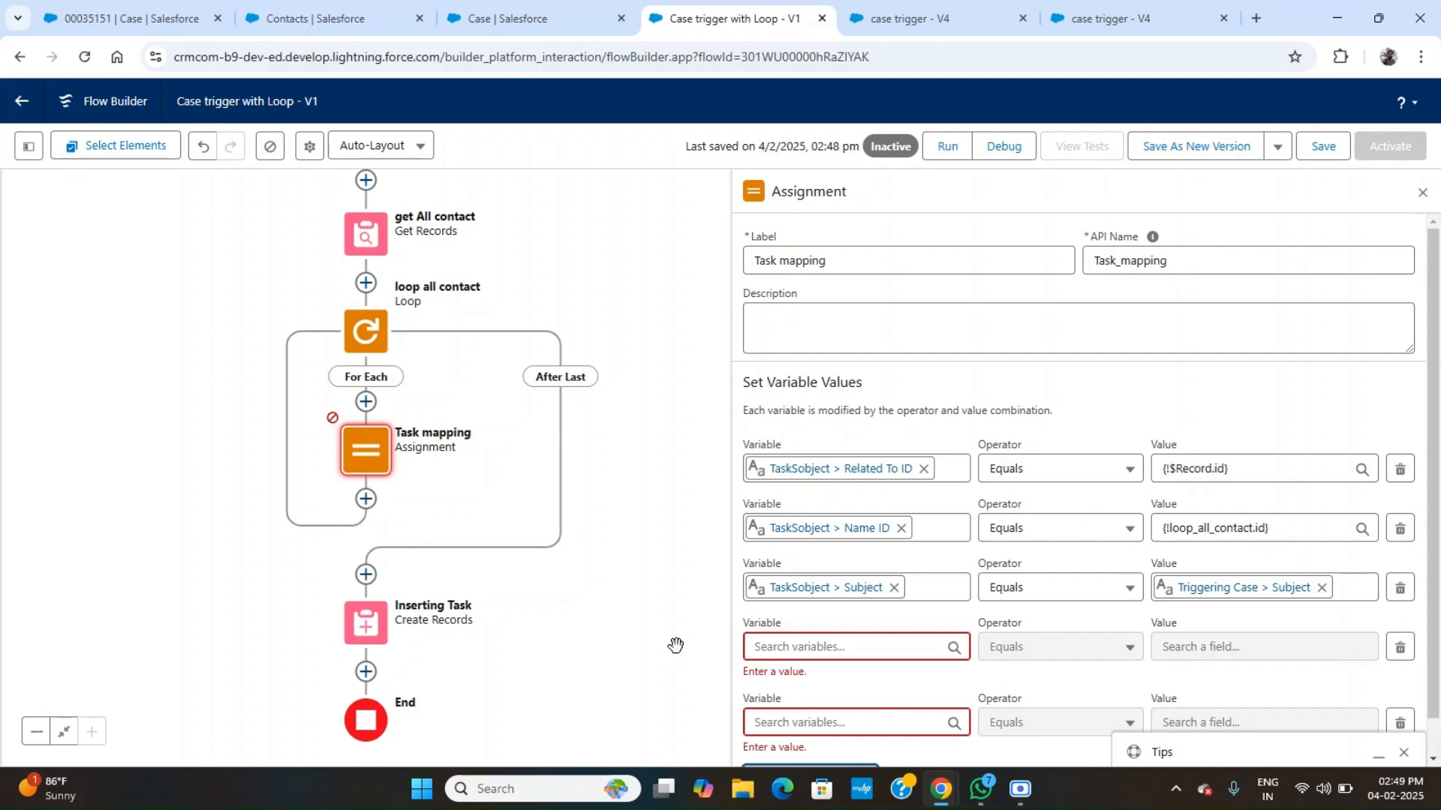
{"action": "left_click", "coordinate": [383, 336]}
{"action": "left_click", "coordinate": [685, 338]}
Delete the Task mapping assignment and the "loop all contact" loop from the flow.
{"action": "left_click", "coordinate": [376, 451]}
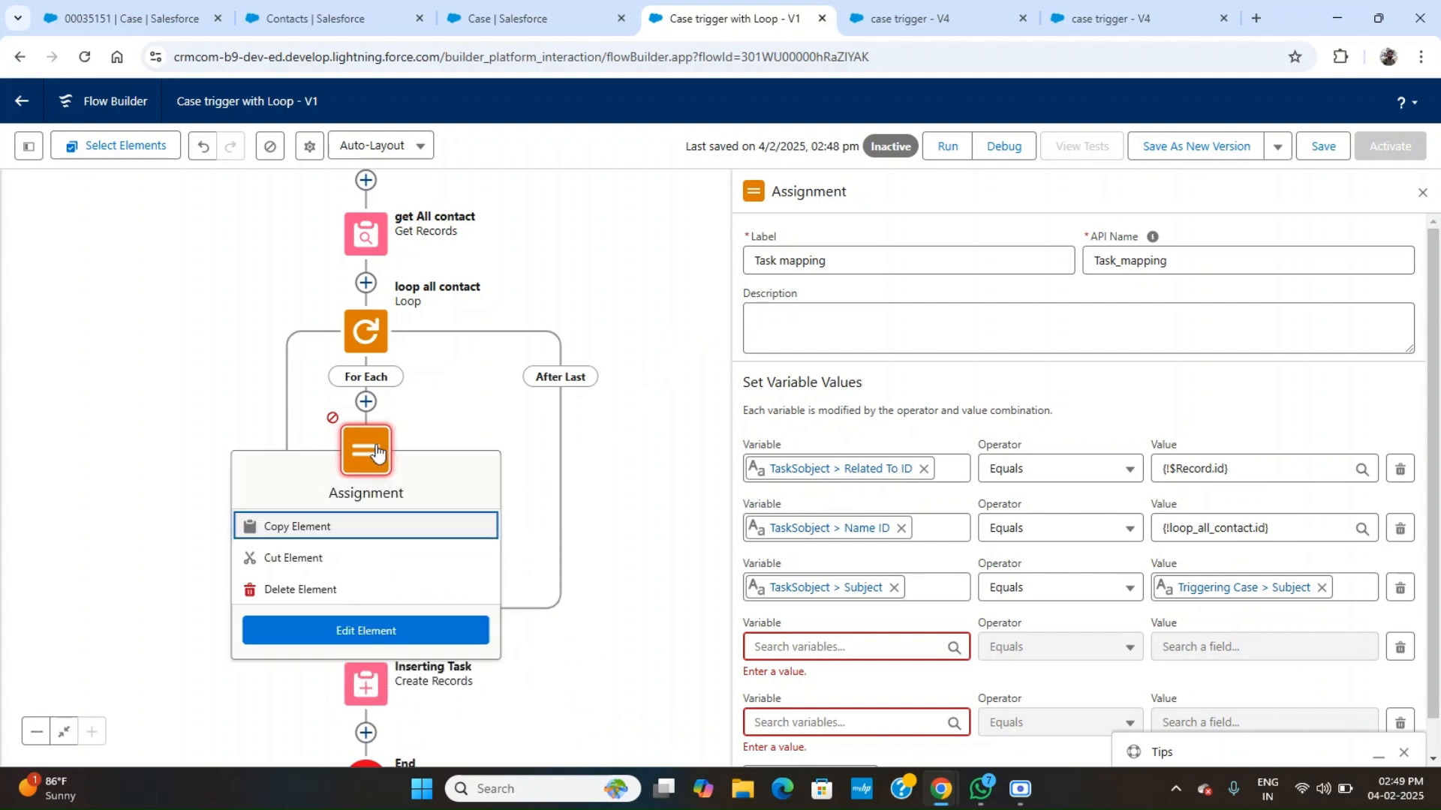
{"action": "left_click", "coordinate": [272, 590]}
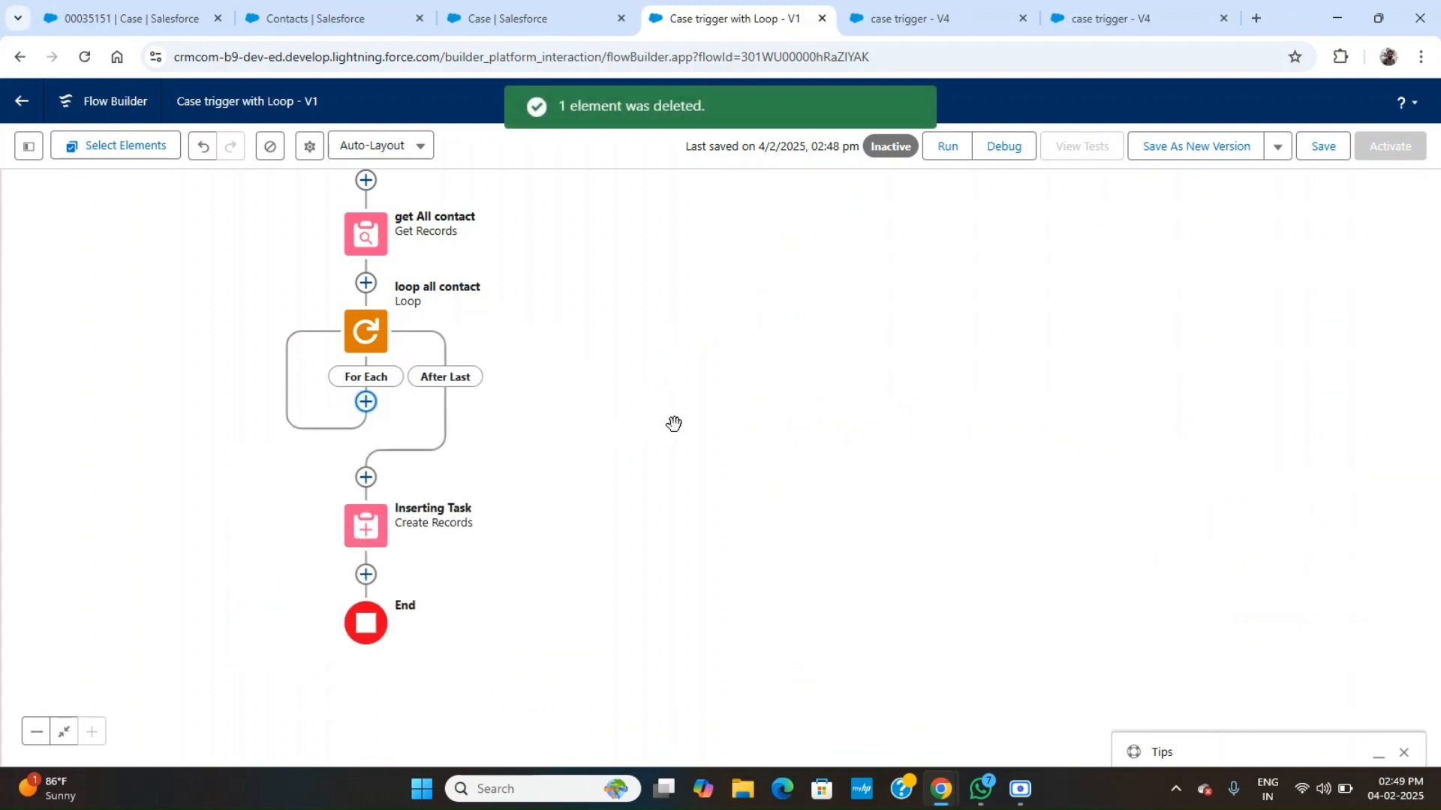
{"action": "left_click", "coordinate": [373, 343]}
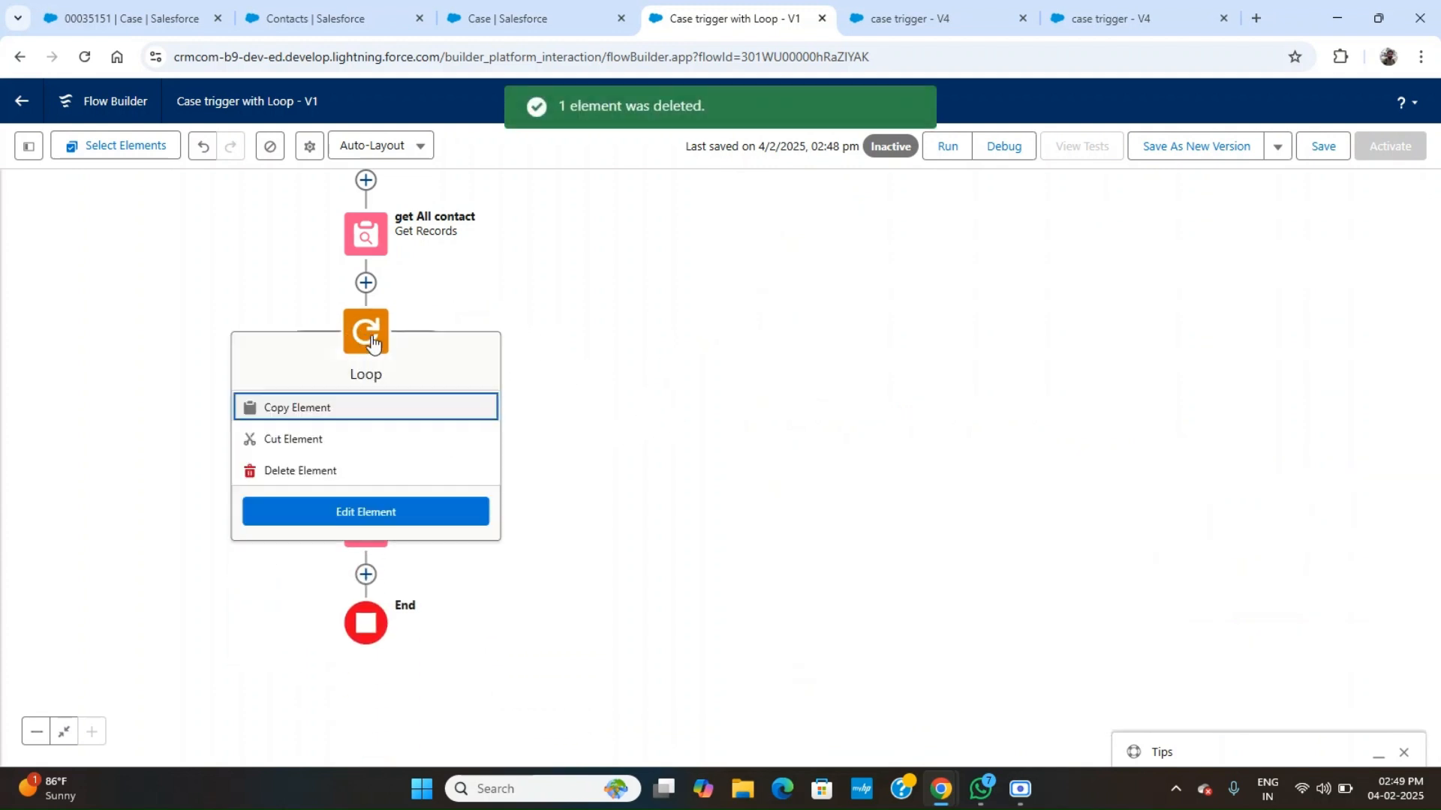
{"action": "left_click", "coordinate": [315, 471]}
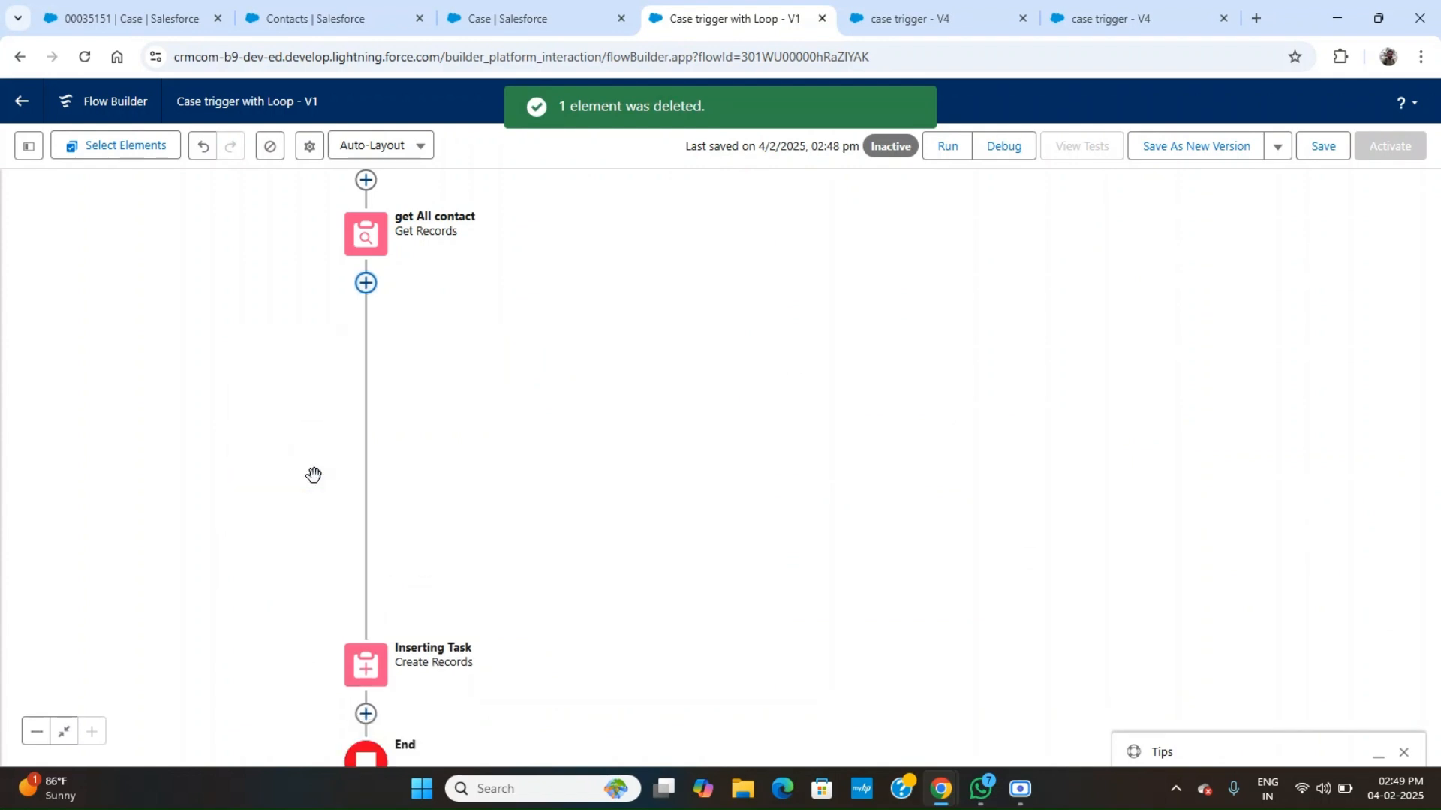
Add a Transform element labelled "Task Mapping" between get All contact and Inserting Task.
{"action": "left_click", "coordinate": [366, 283]}
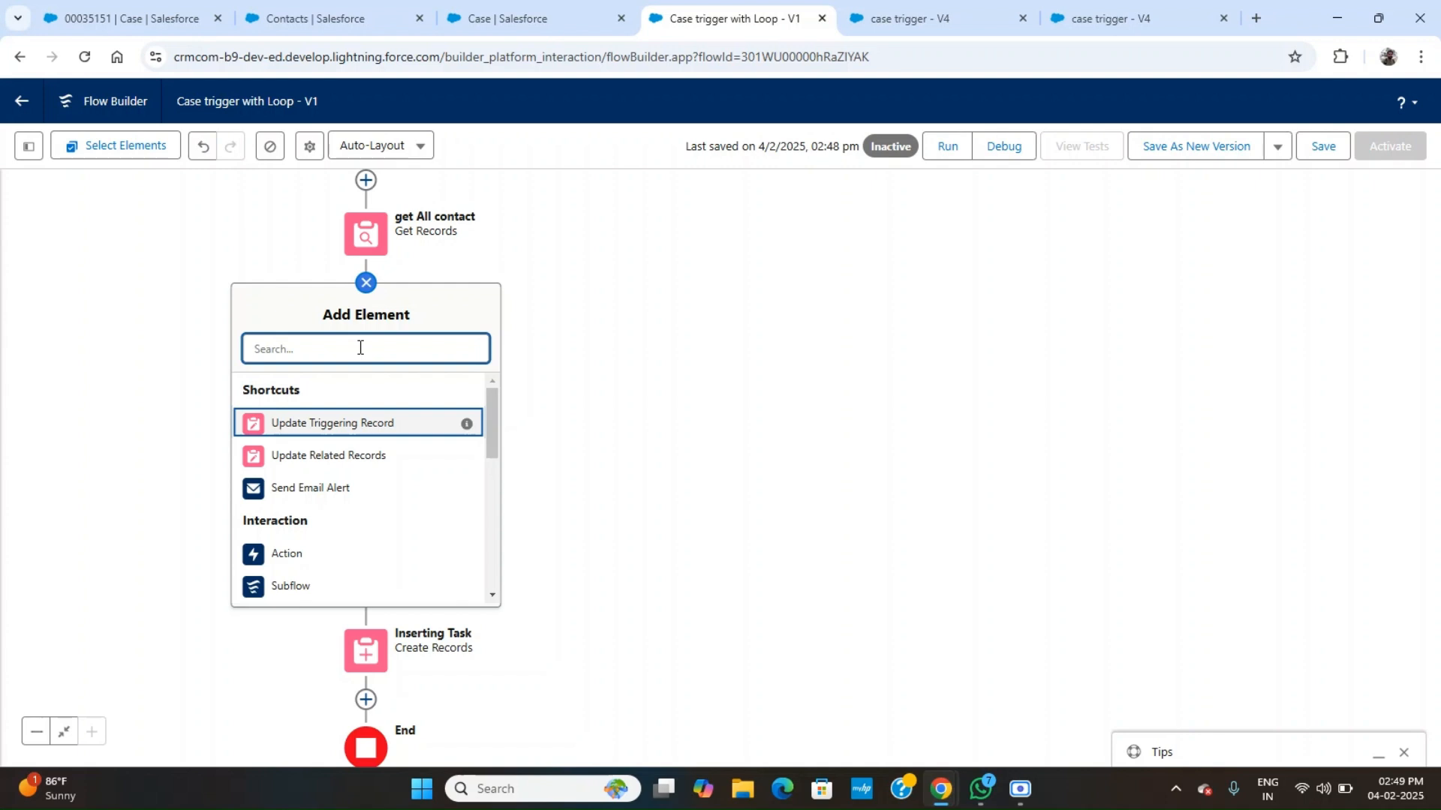
{"action": "type", "text": "tr"}
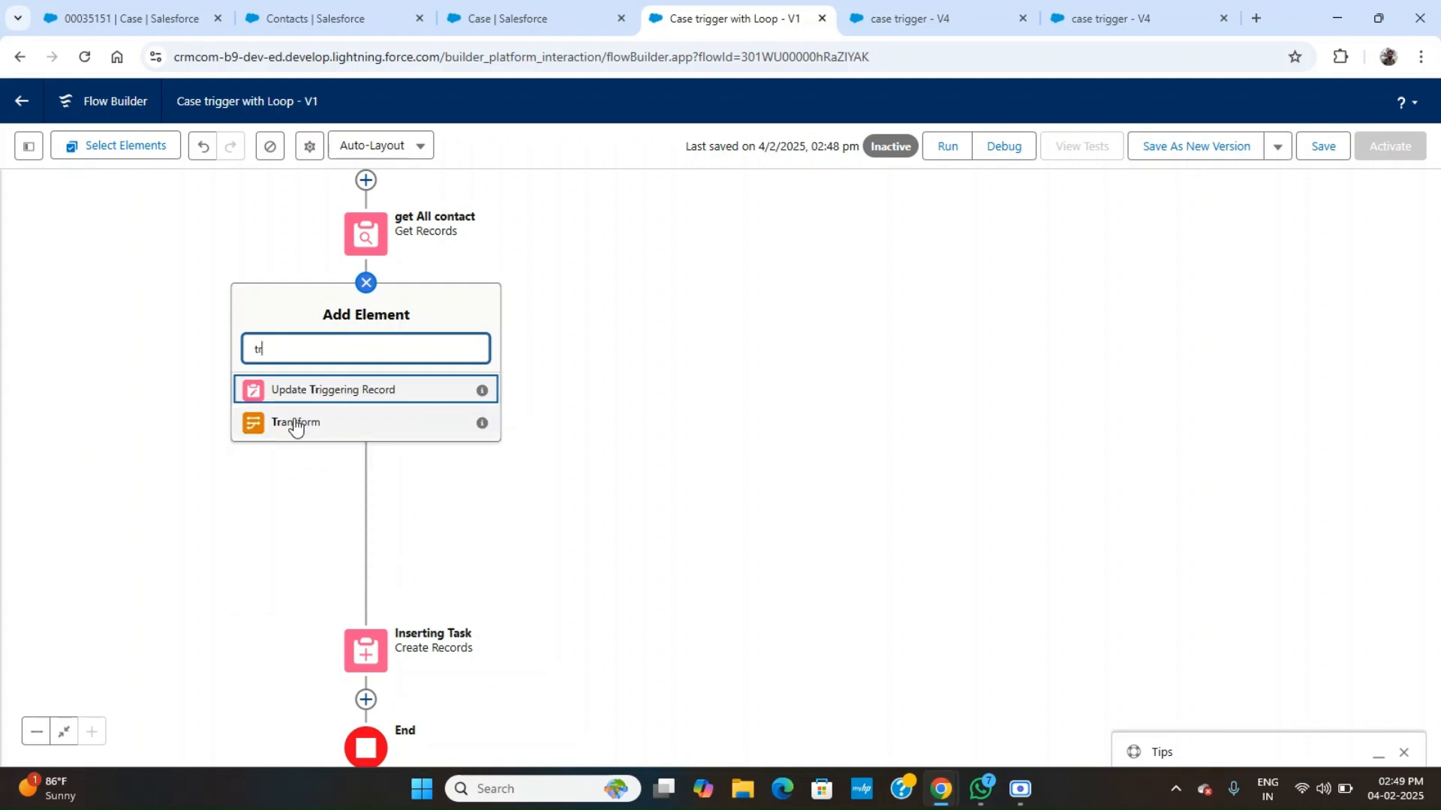
{"action": "left_click", "coordinate": [296, 425]}
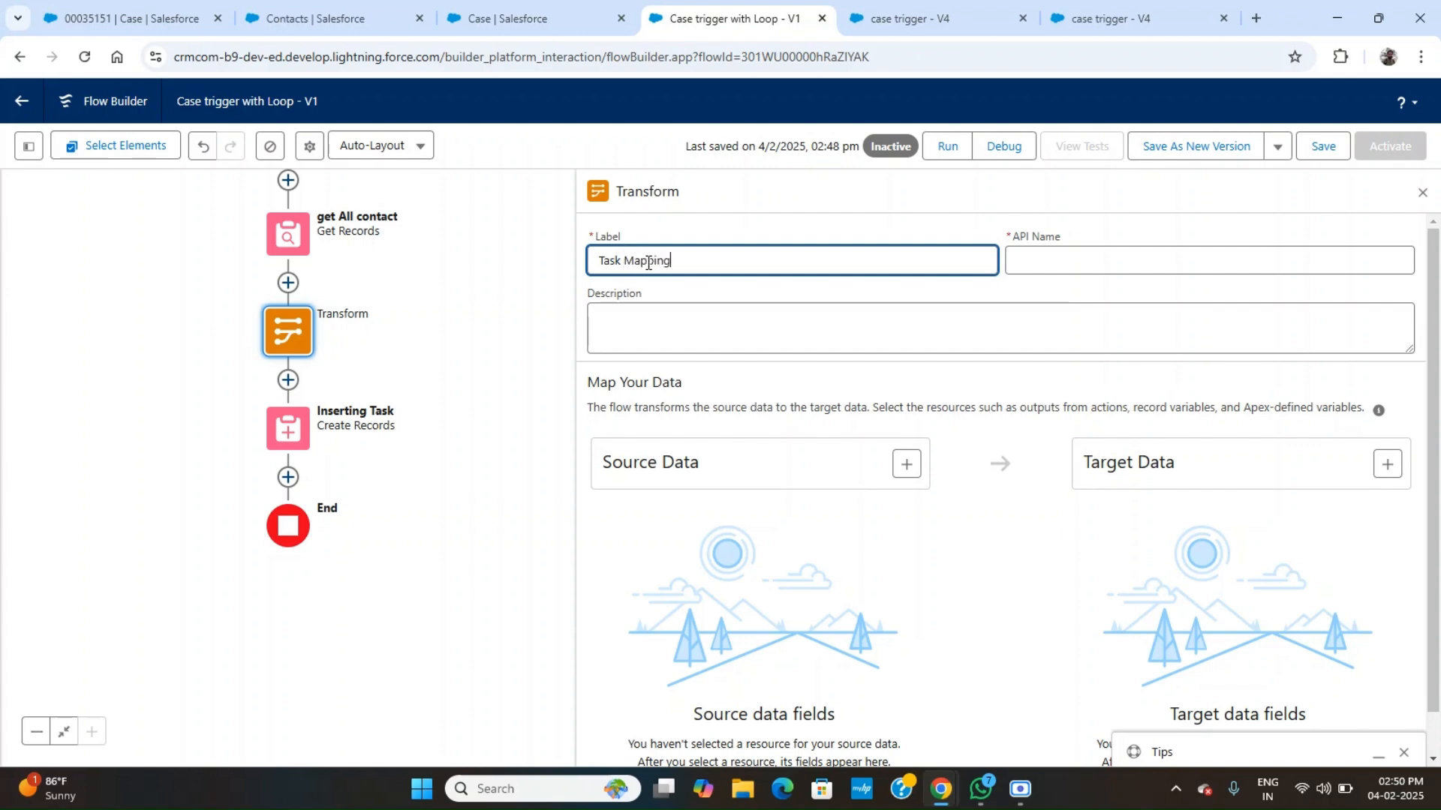
{"action": "left_click", "coordinate": [732, 315]}
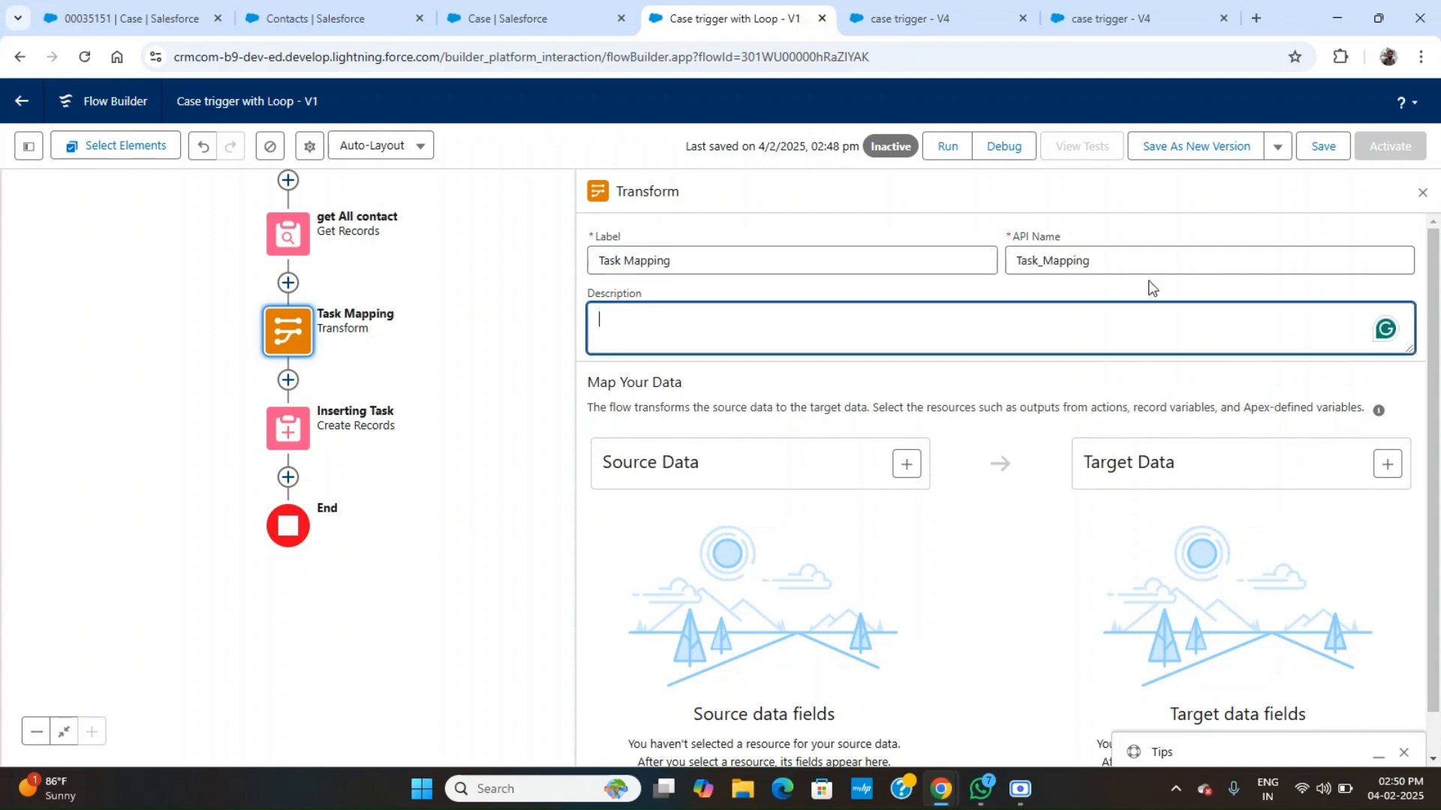
{"action": "left_click", "coordinate": [977, 612]}
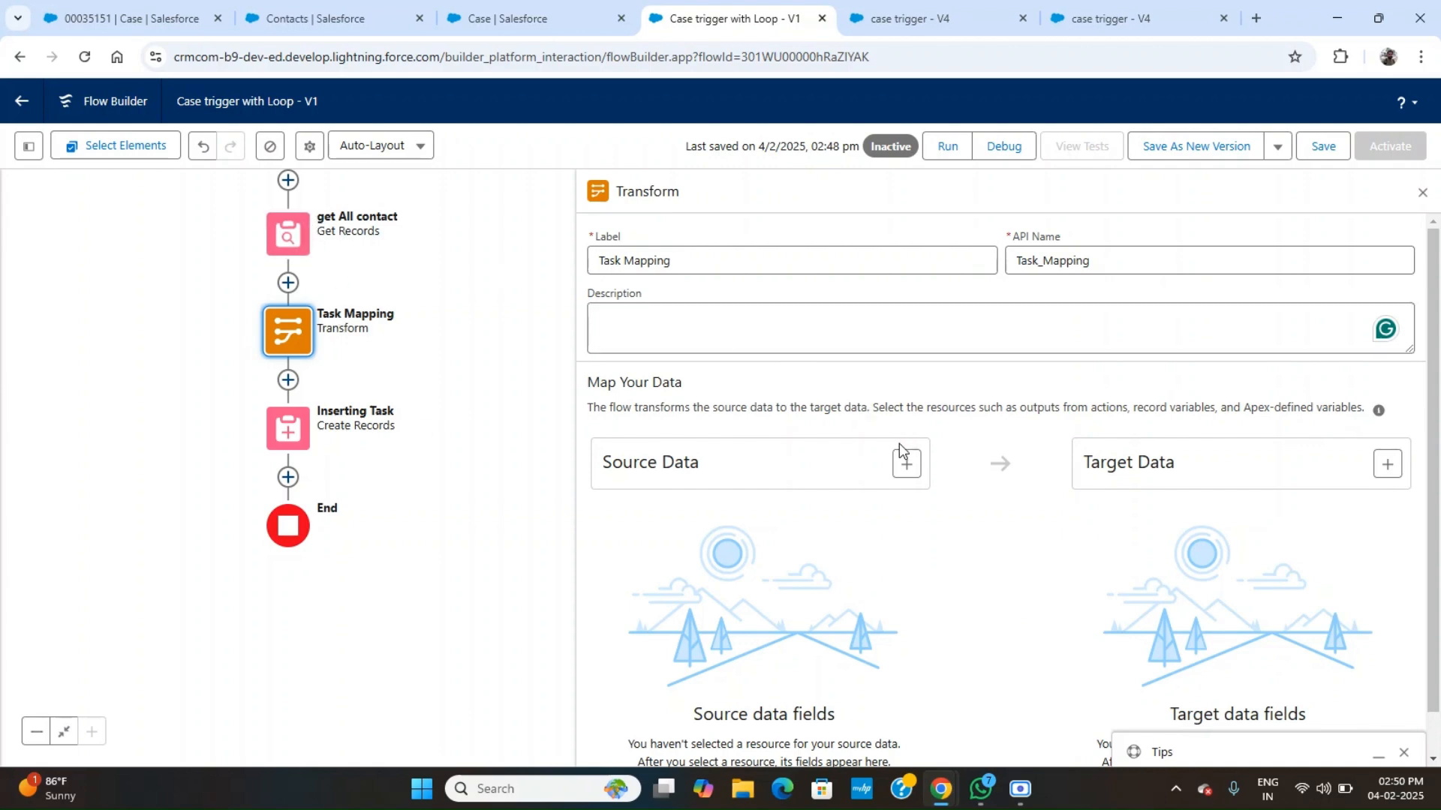
Set the Transform's source data to the record collection Contacts from get_All_contact.
{"action": "left_click", "coordinate": [911, 465]}
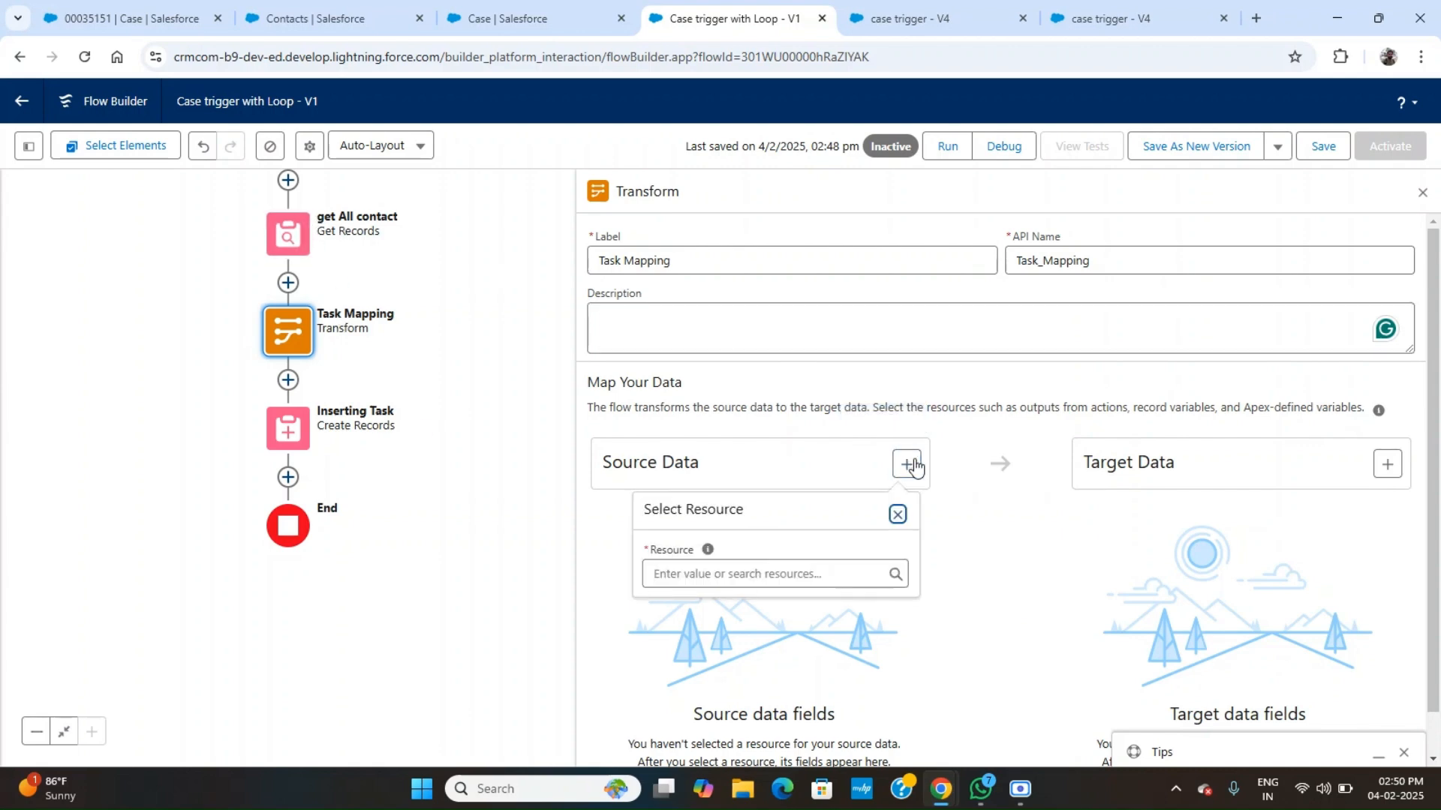
{"action": "left_click", "coordinate": [718, 574]}
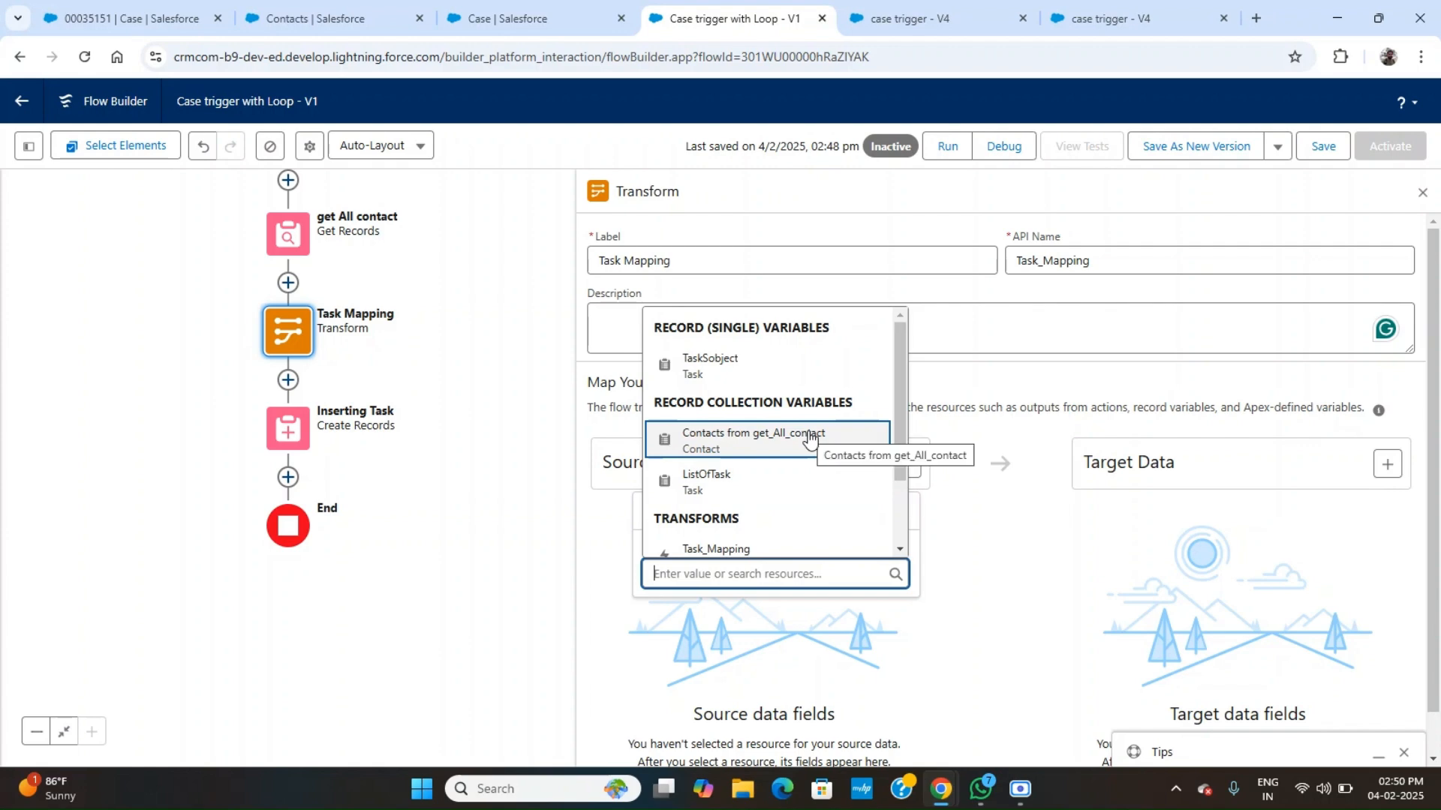
{"action": "left_click", "coordinate": [811, 439]}
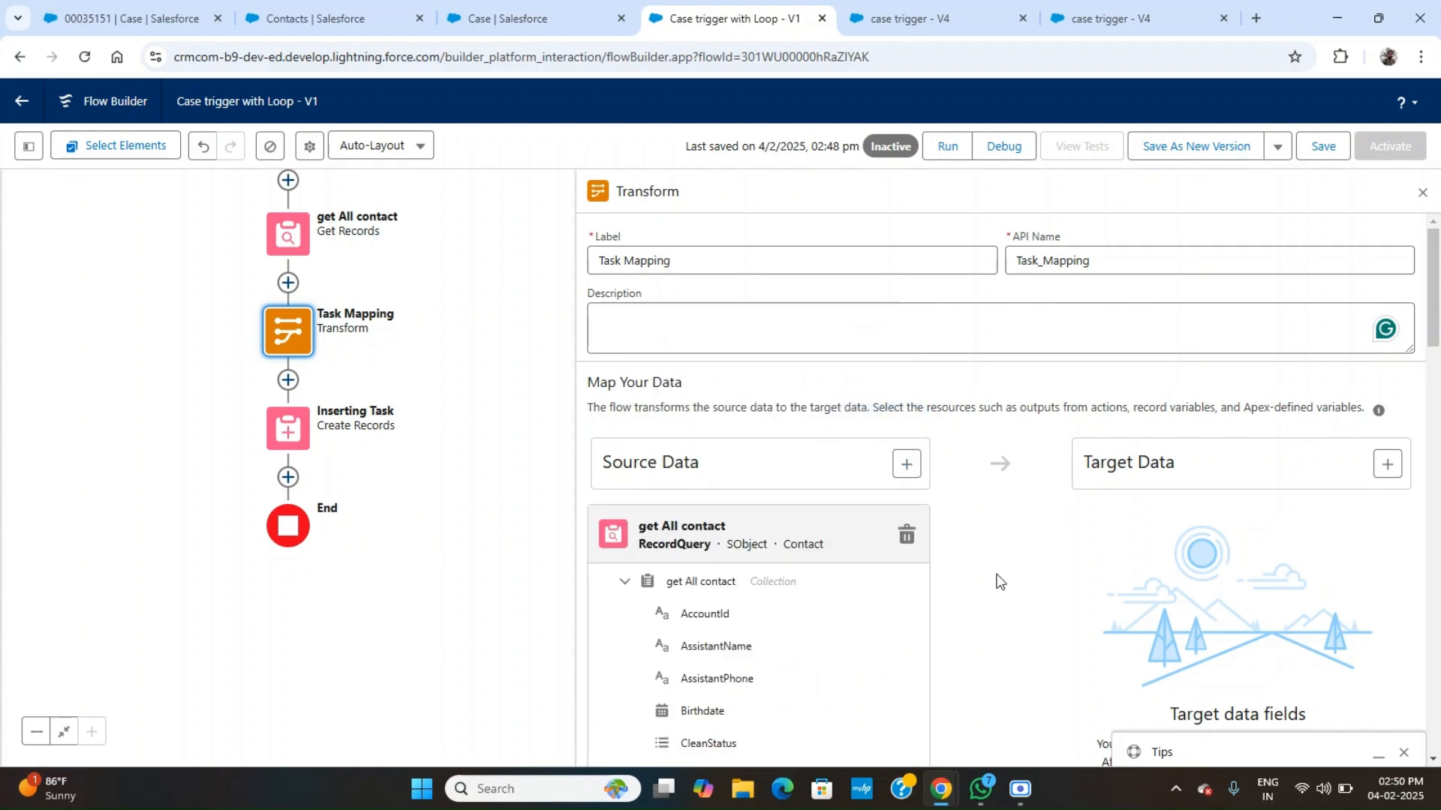
Delete the TaskSobject record variable from the flow's resources.
{"action": "left_click", "coordinate": [29, 147]}
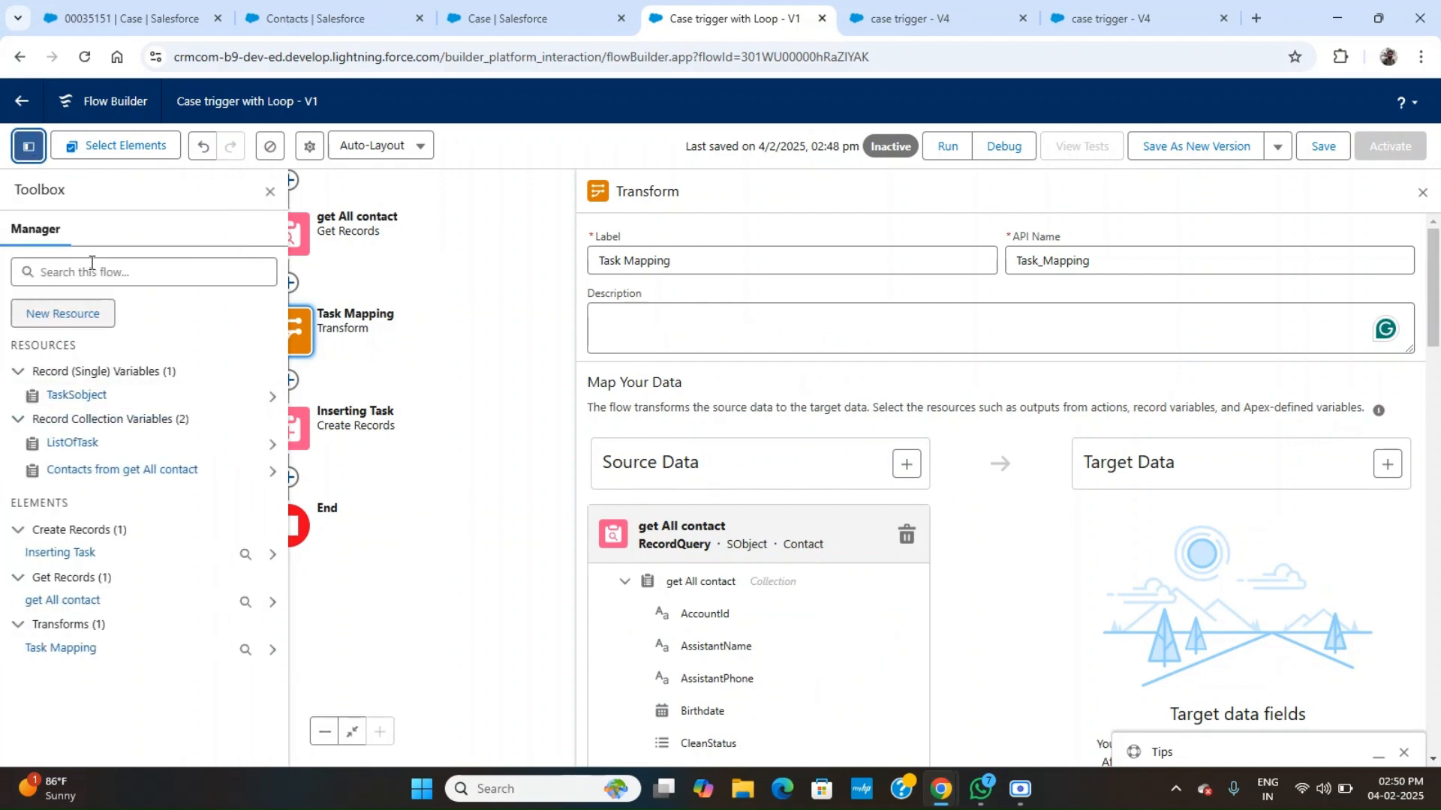
{"action": "left_click", "coordinate": [271, 396]}
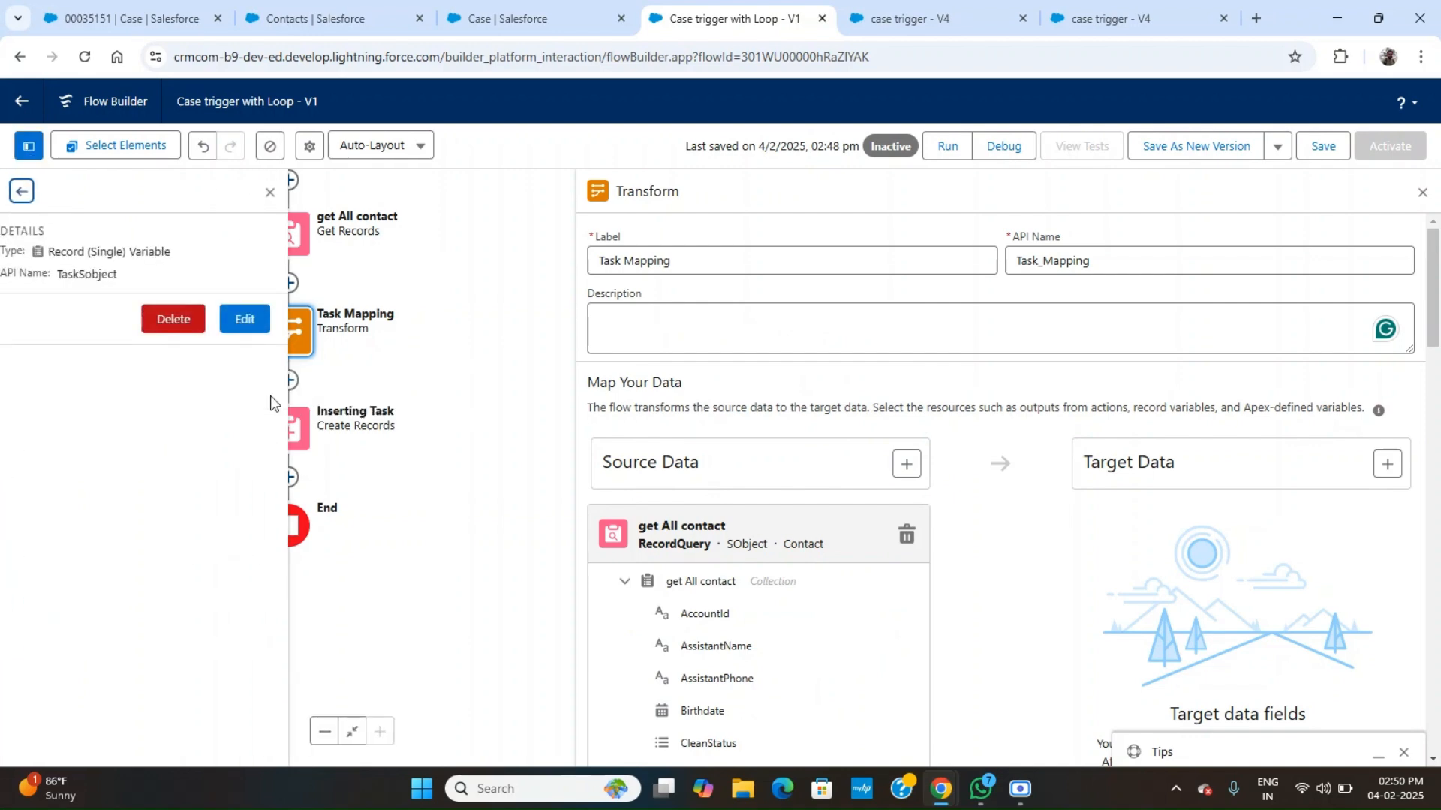
{"action": "left_click", "coordinate": [179, 319]}
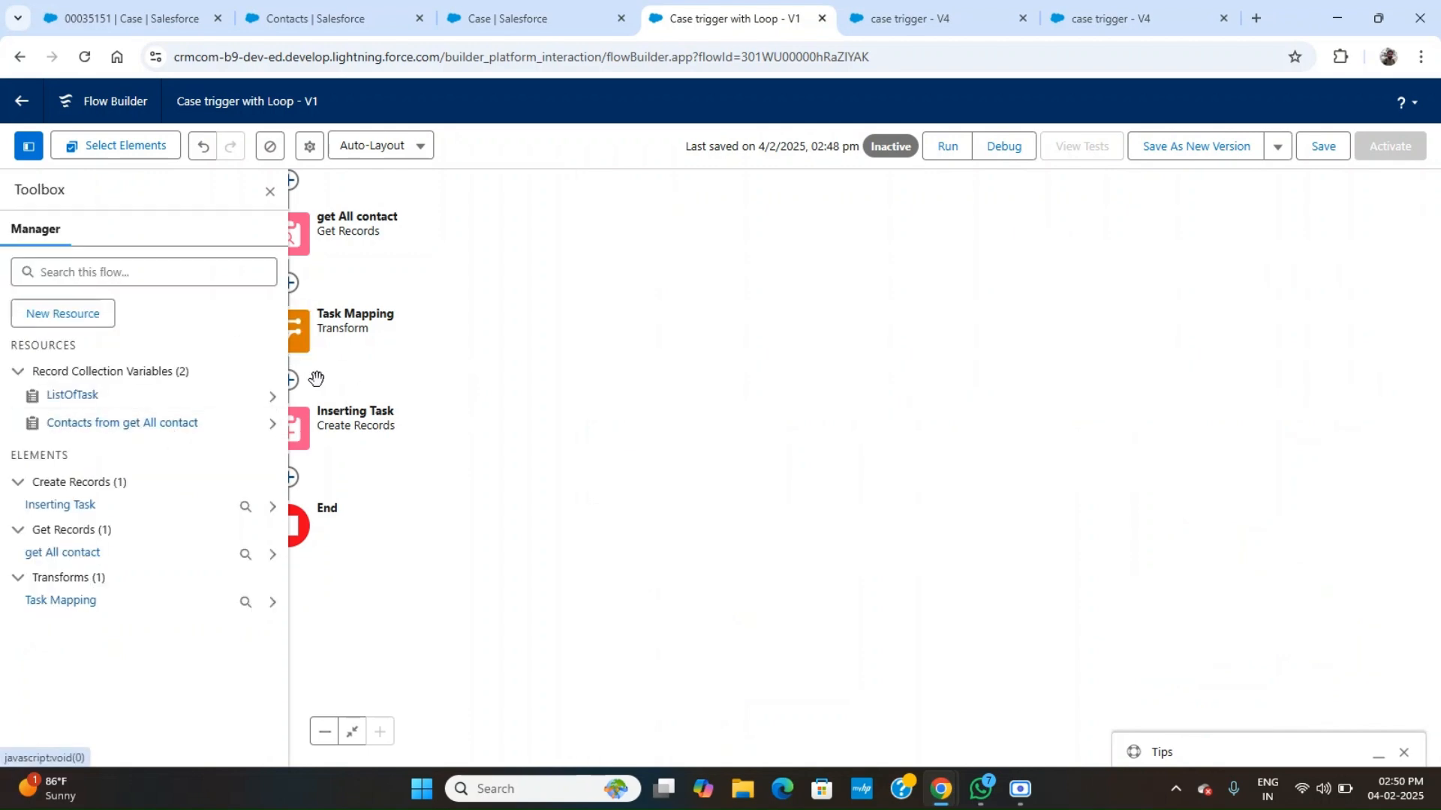
Try to delete the ListOfTask record collection variable from the flow's resources.
{"action": "left_click", "coordinate": [272, 396]}
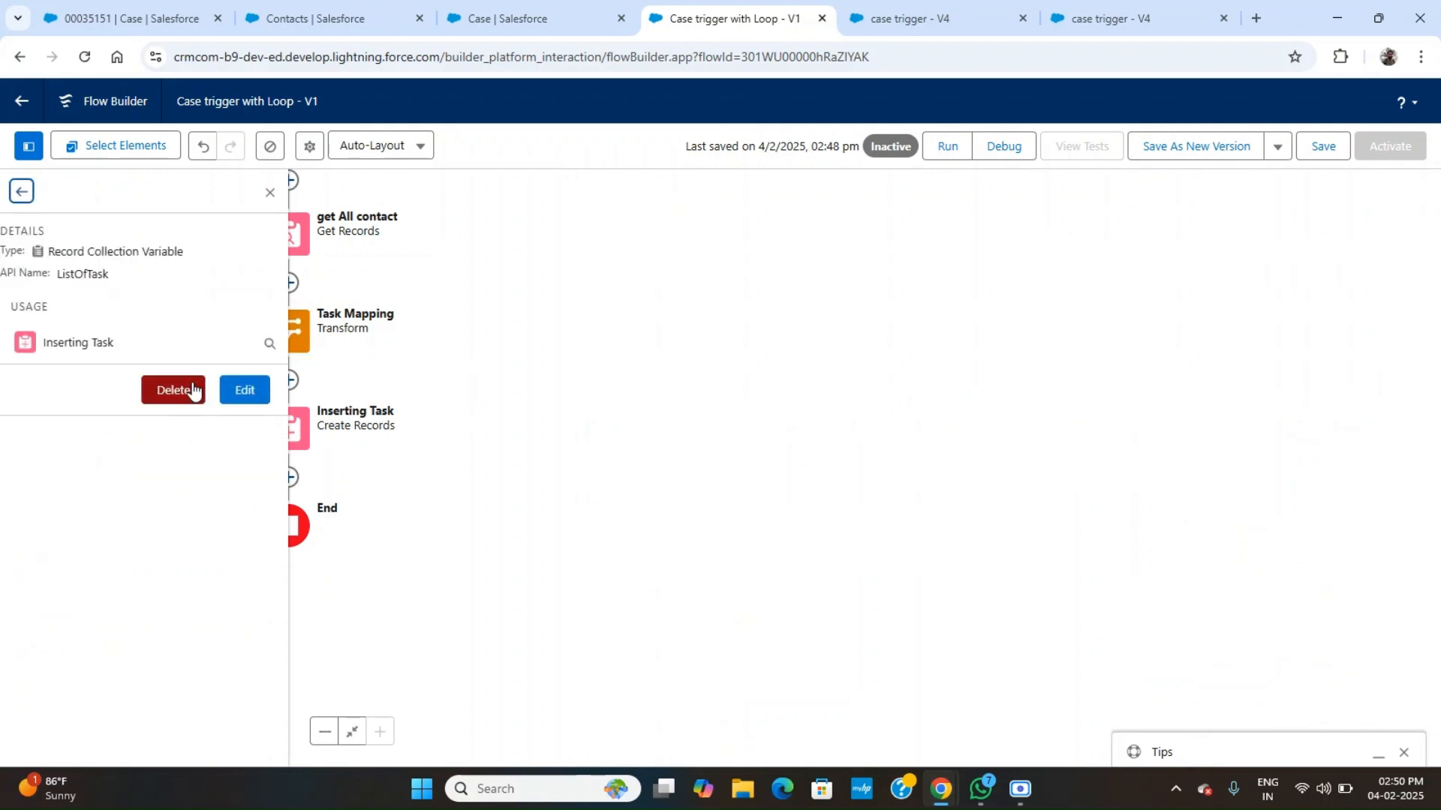
{"action": "left_click", "coordinate": [192, 388]}
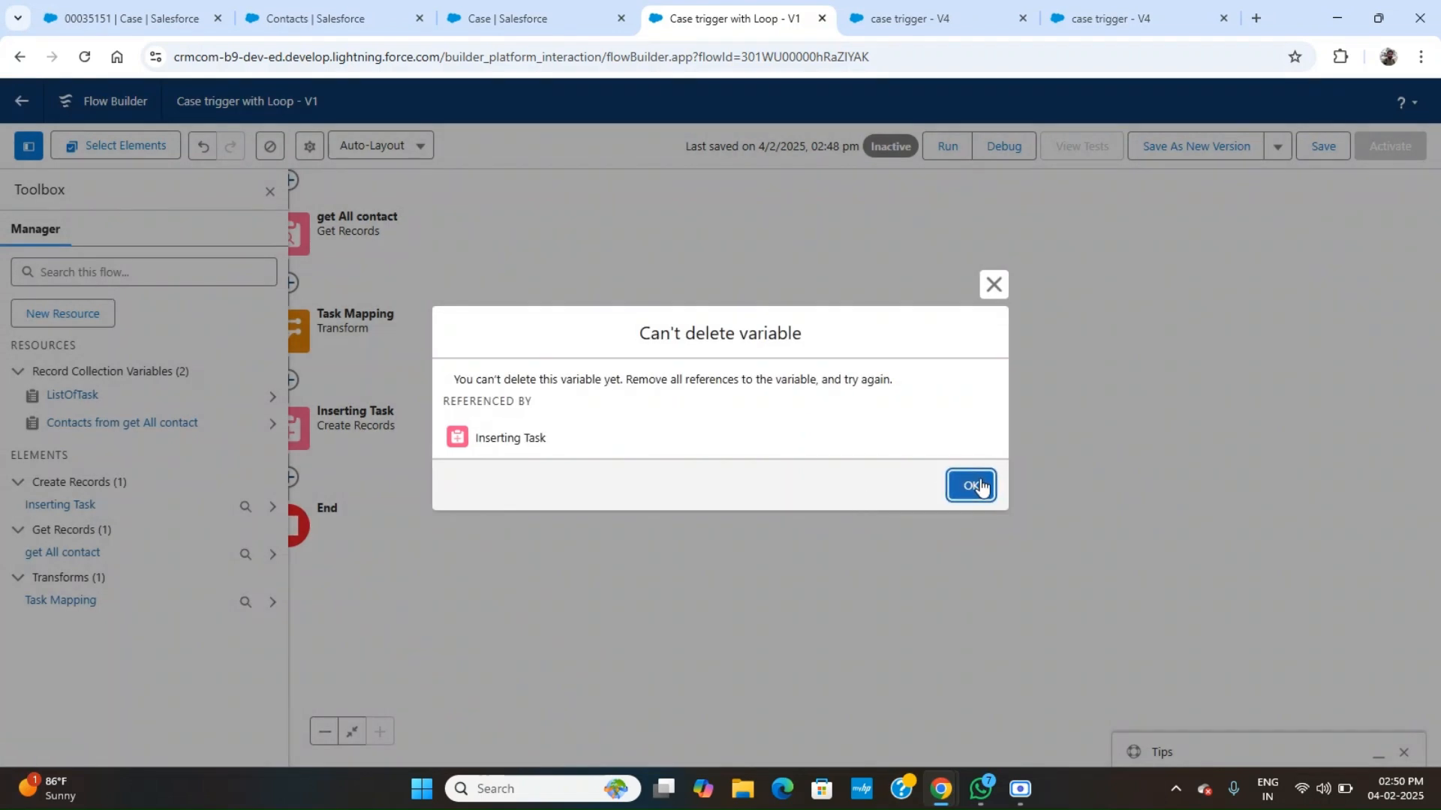
{"action": "left_click", "coordinate": [974, 486]}
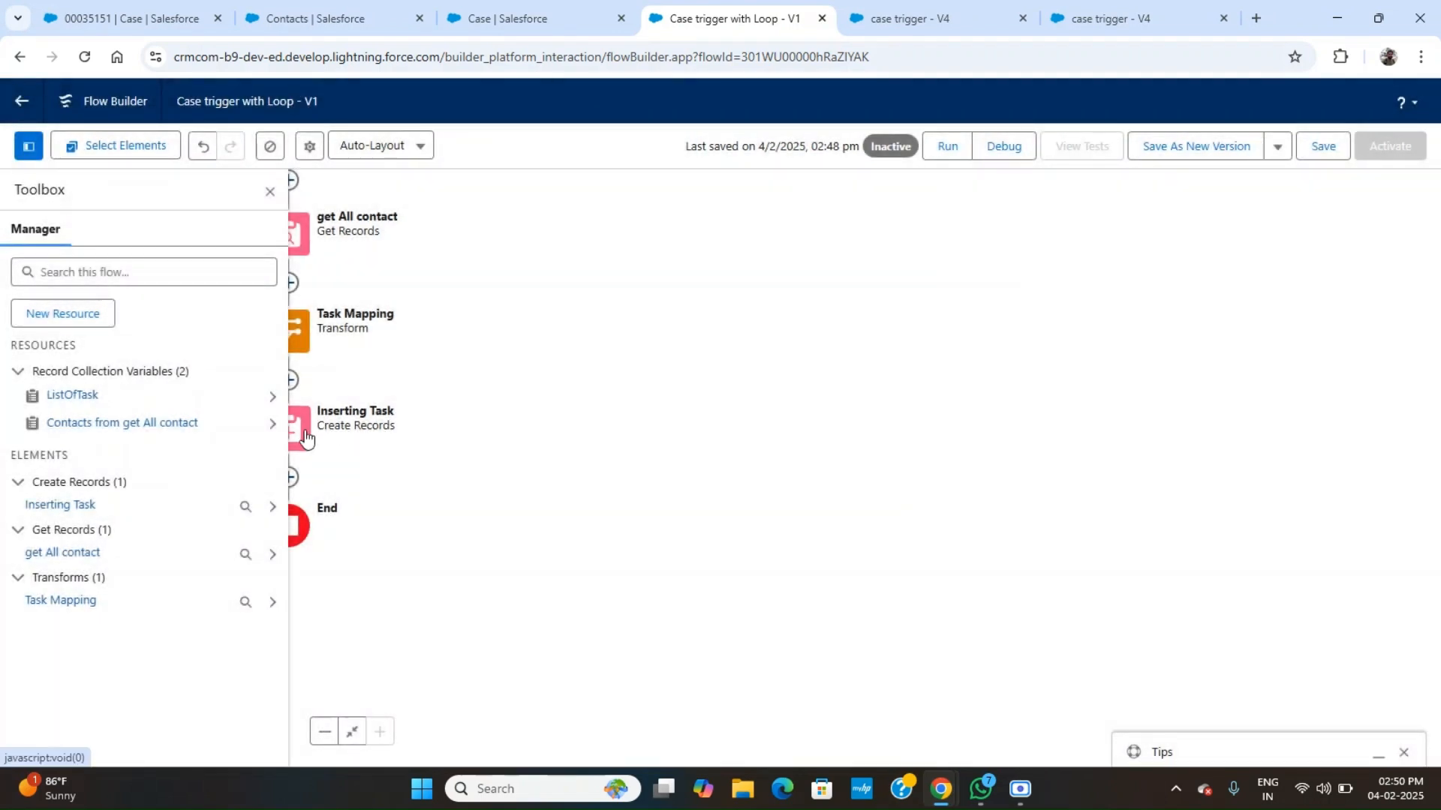
Delete the Inserting Task Create Records element from the flow.
{"action": "left_click", "coordinate": [302, 431]}
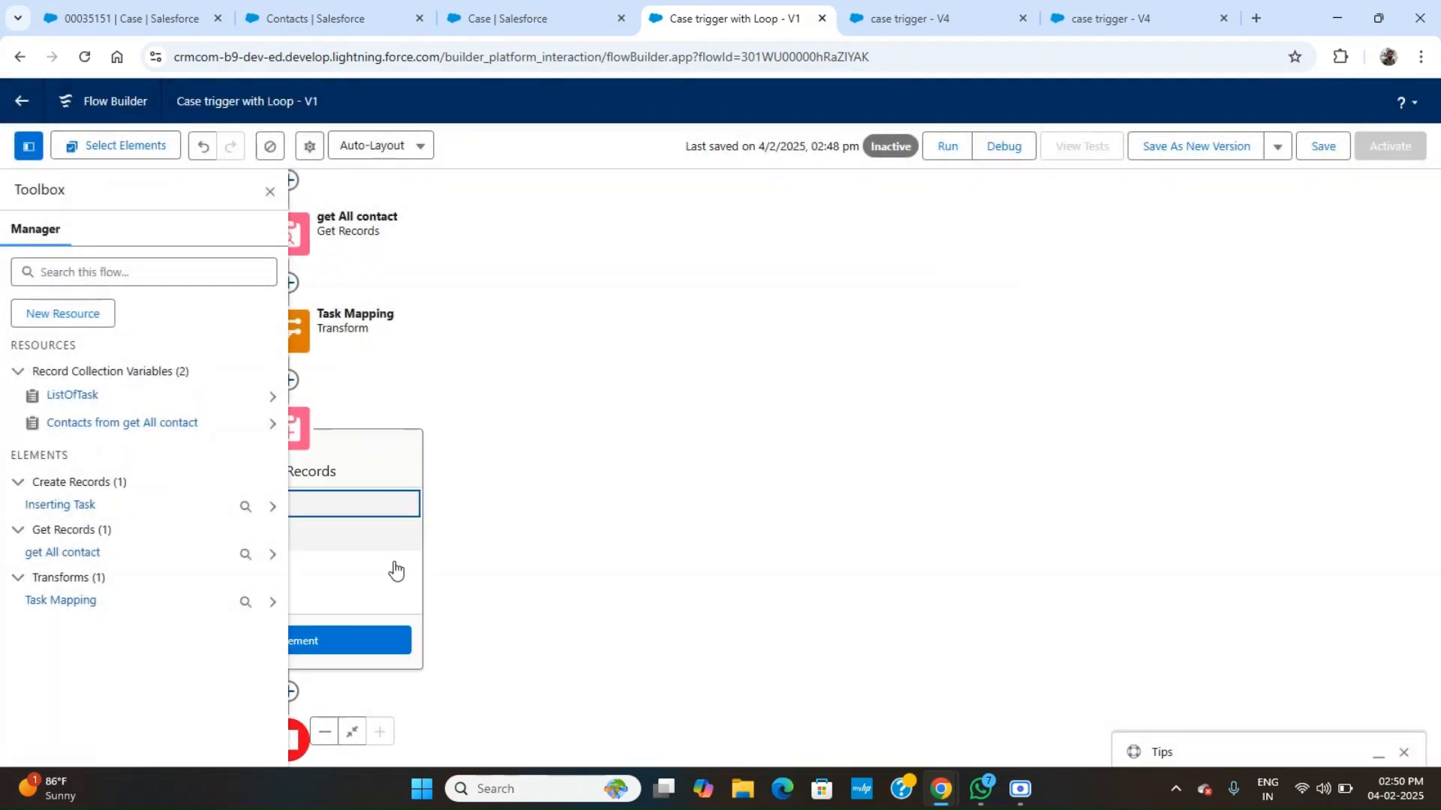
{"action": "left_click", "coordinate": [272, 196]}
{"action": "left_click", "coordinate": [288, 429]}
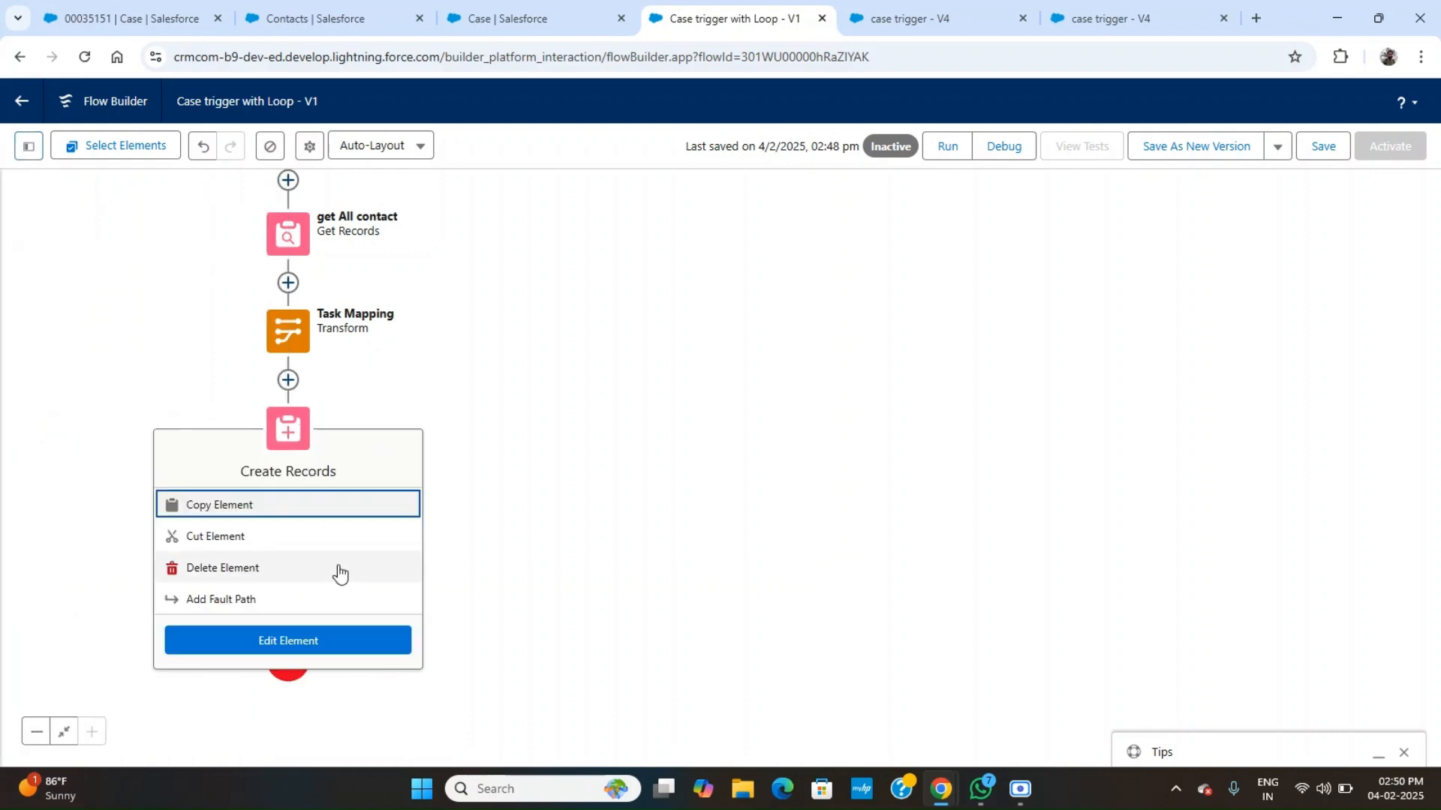
{"action": "left_click", "coordinate": [189, 568]}
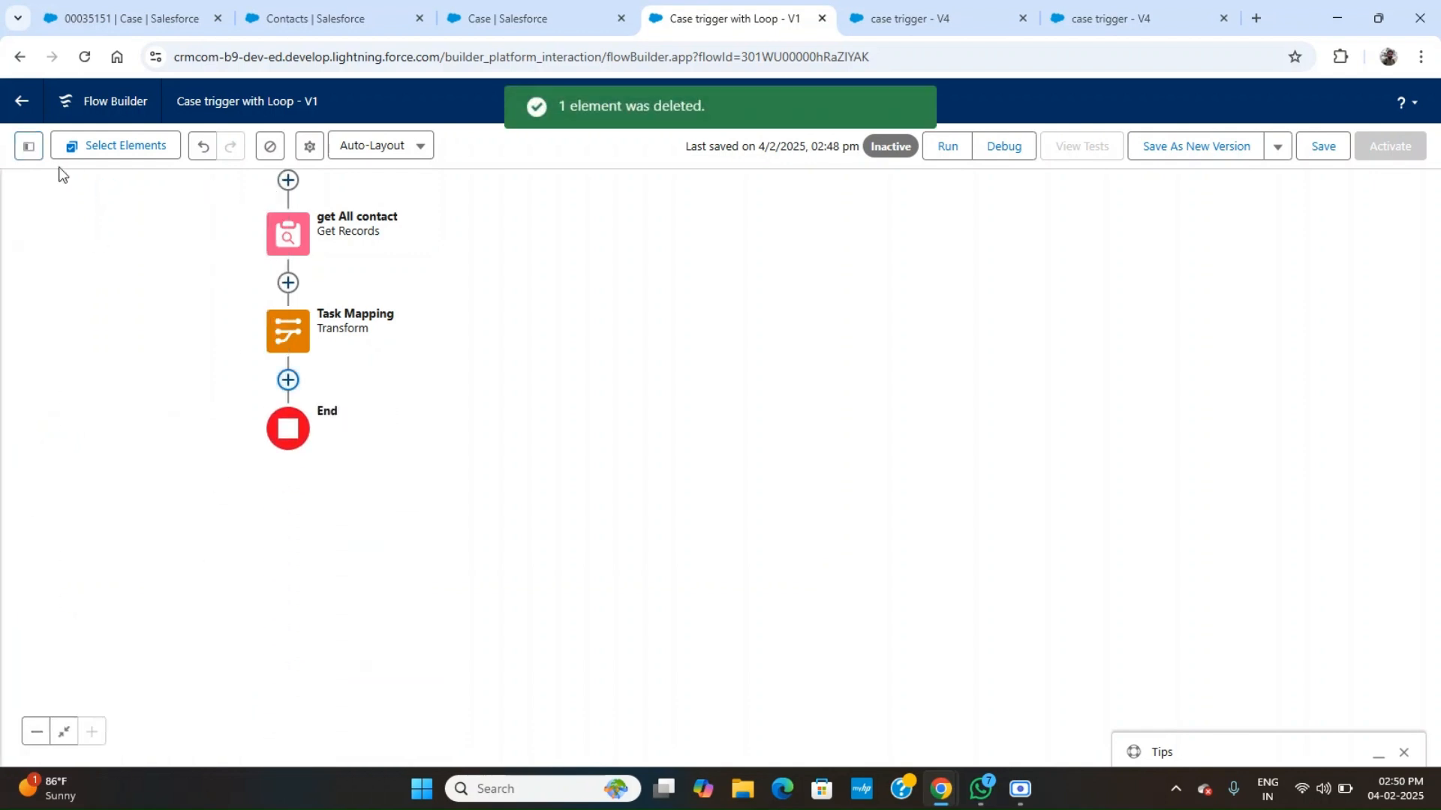
Delete the ListOfTask record collection variable and close the flow's resource list.
{"action": "left_click", "coordinate": [29, 146]}
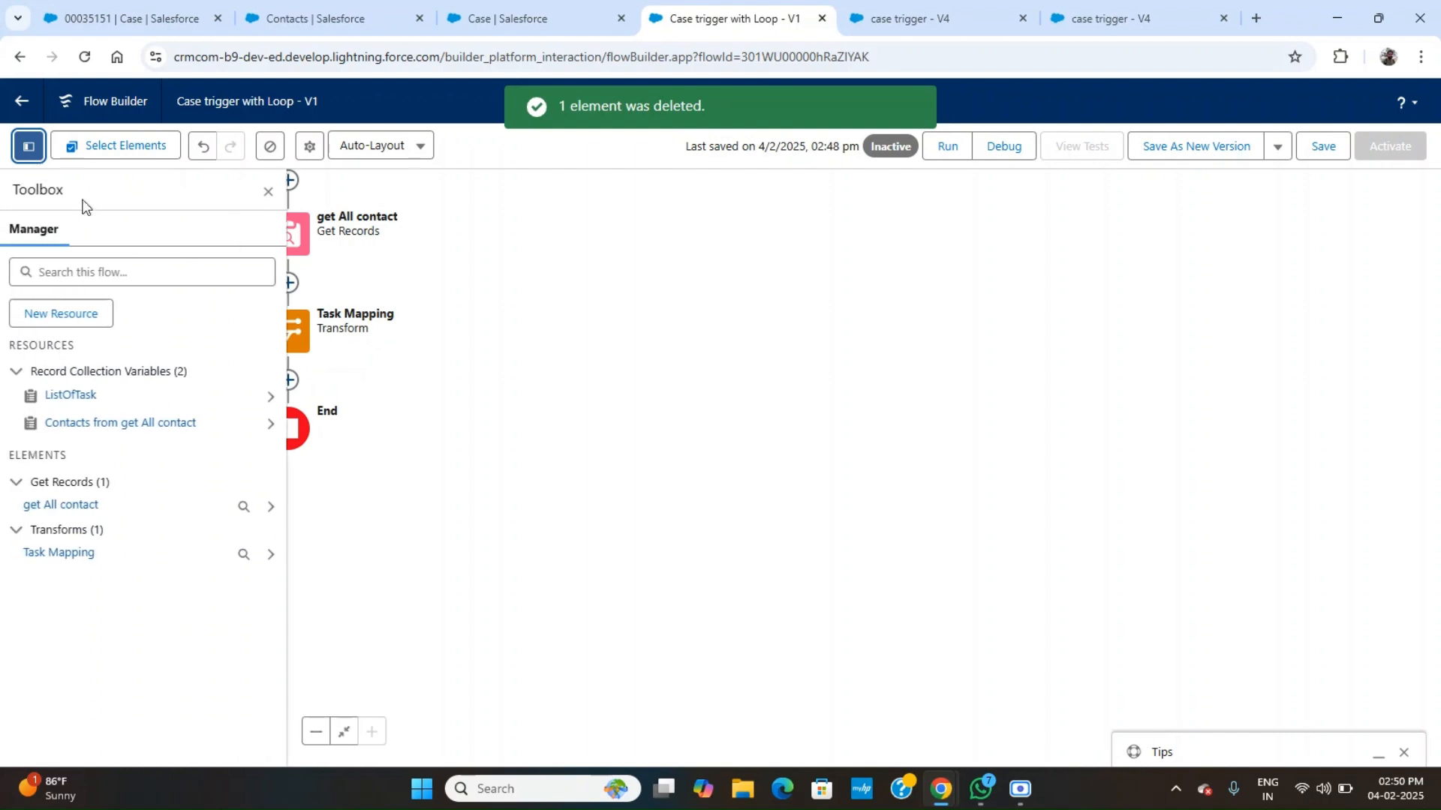
{"action": "left_click", "coordinate": [272, 397]}
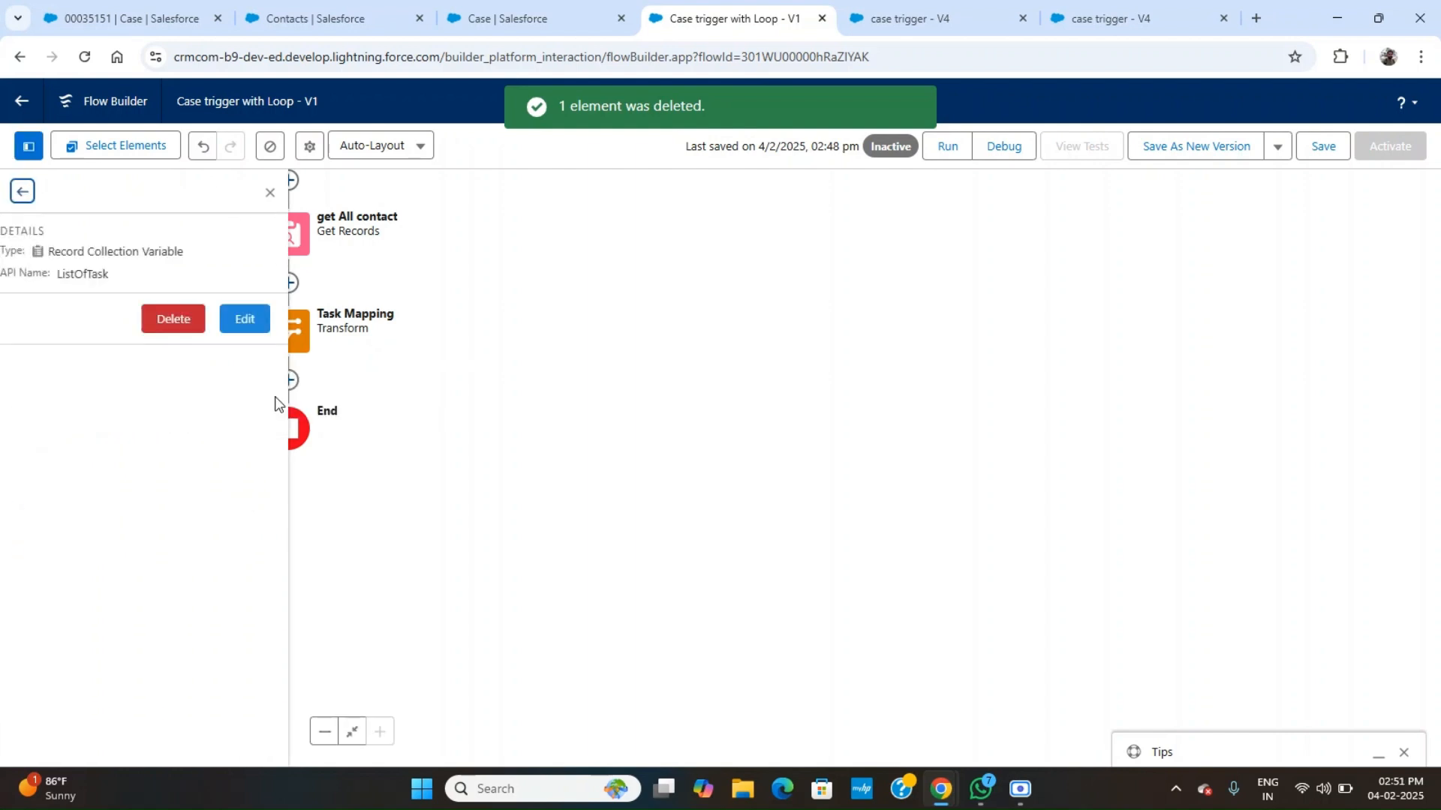
{"action": "left_click", "coordinate": [177, 329]}
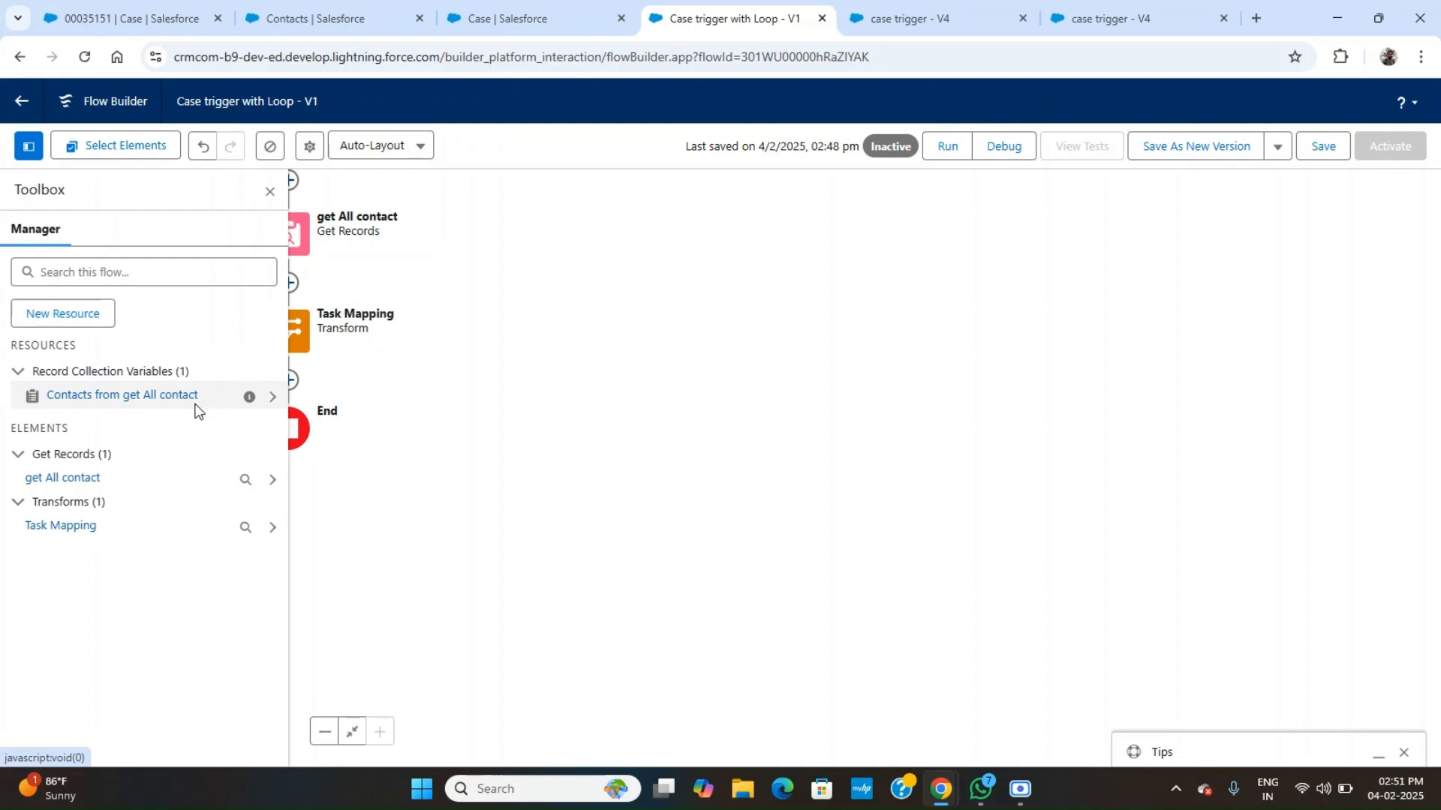
{"action": "mouse_move", "coordinate": [248, 401]}
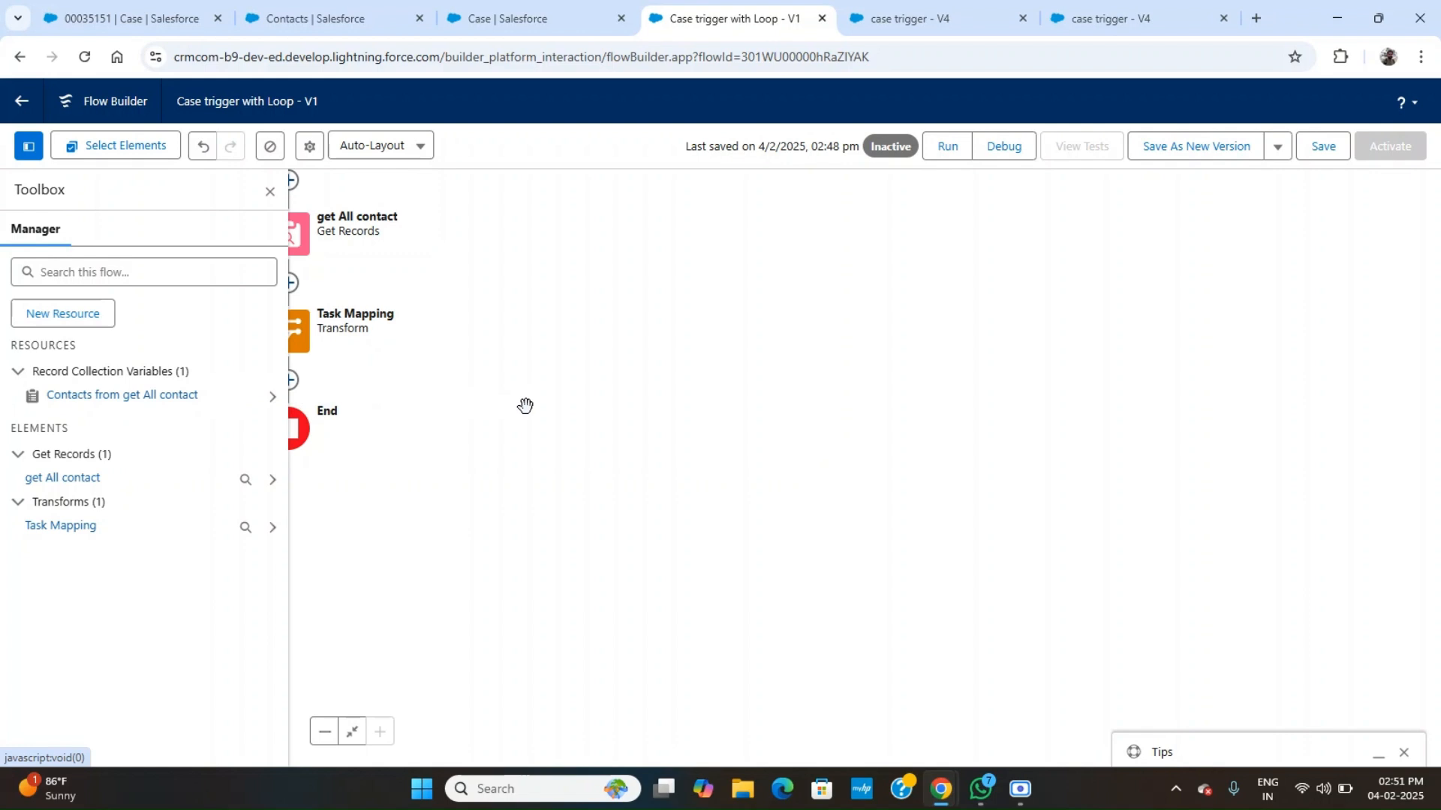
{"action": "left_click", "coordinate": [269, 191]}
Set the Task Mapping Transform's target data to a Record resource for the Task object that allows multiple values.
{"action": "left_click", "coordinate": [289, 334]}
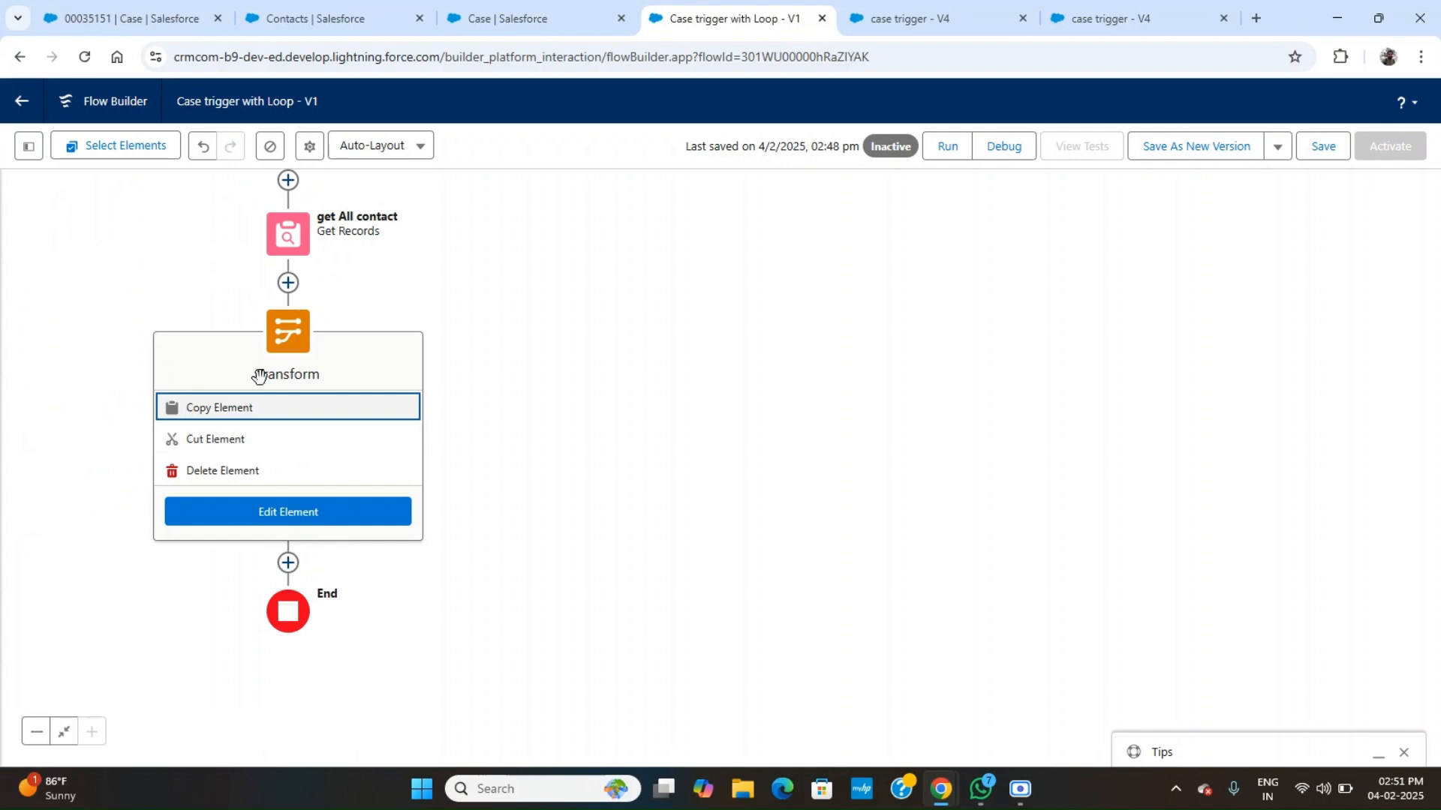
{"action": "double_click", "coordinate": [284, 342]}
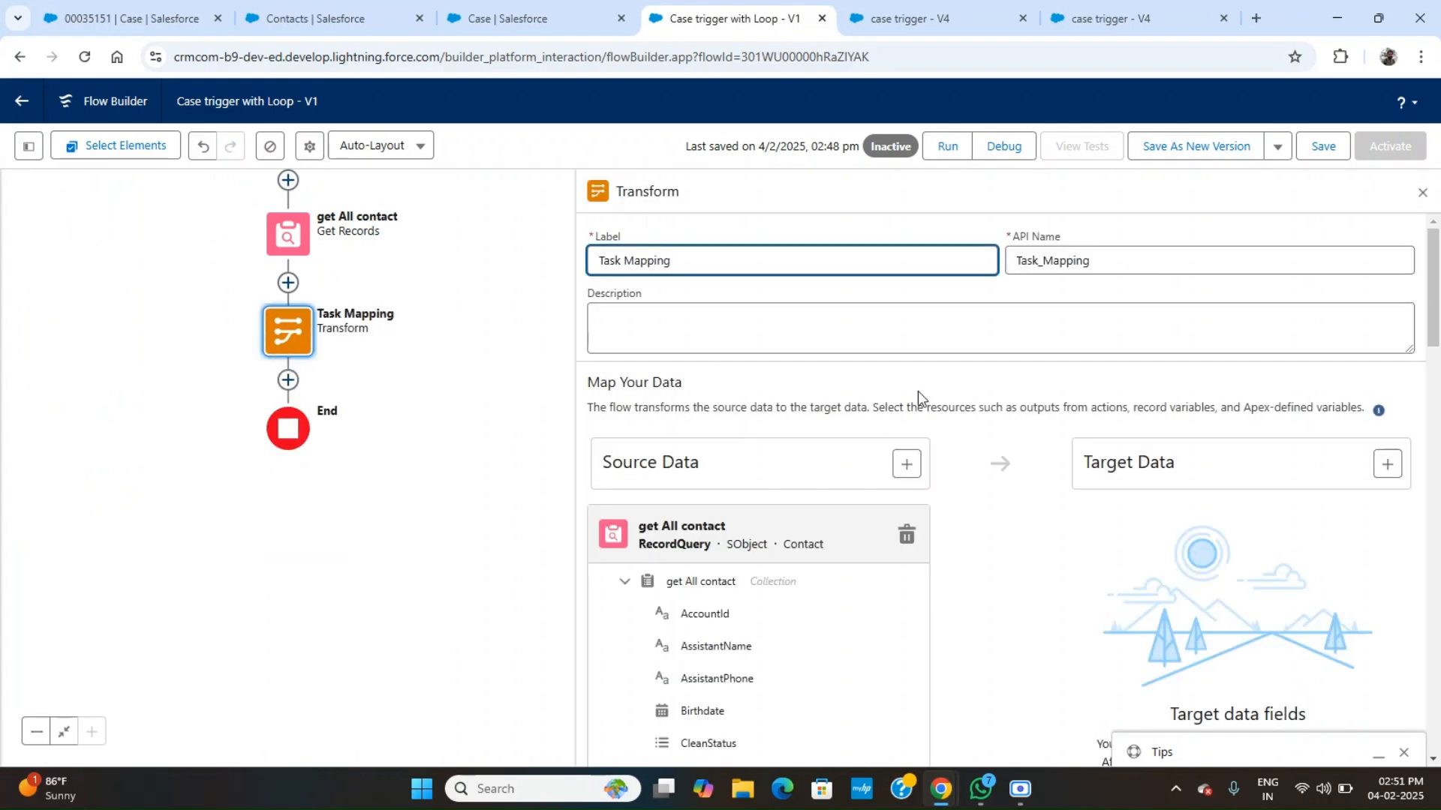
{"action": "scroll", "coordinate": [995, 484], "scroll_direction": "down", "scroll_amount": 1}
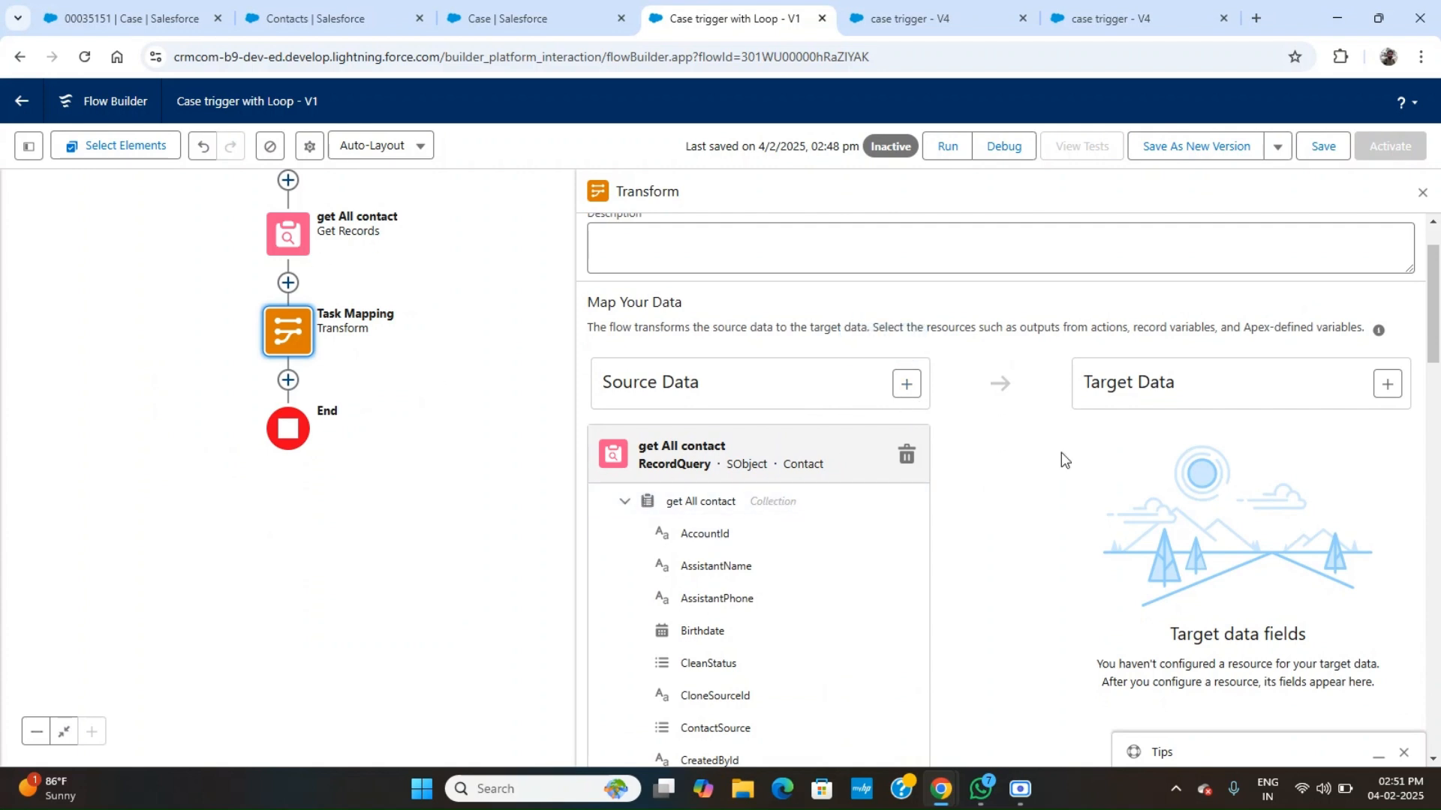
{"action": "left_click", "coordinate": [1387, 385]}
{"action": "left_click", "coordinate": [1216, 499]}
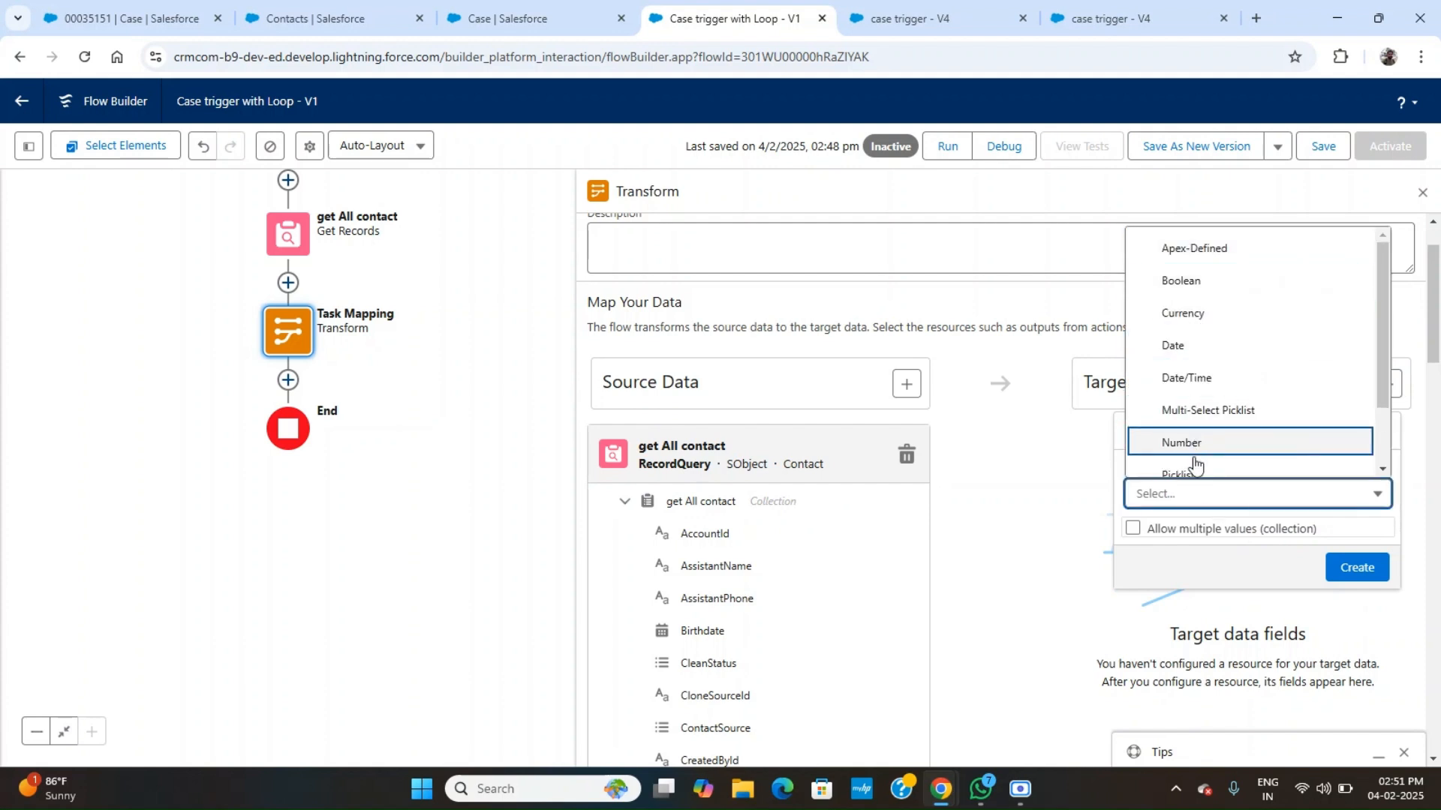
{"action": "scroll", "coordinate": [1195, 468], "scroll_direction": "down", "scroll_amount": 3}
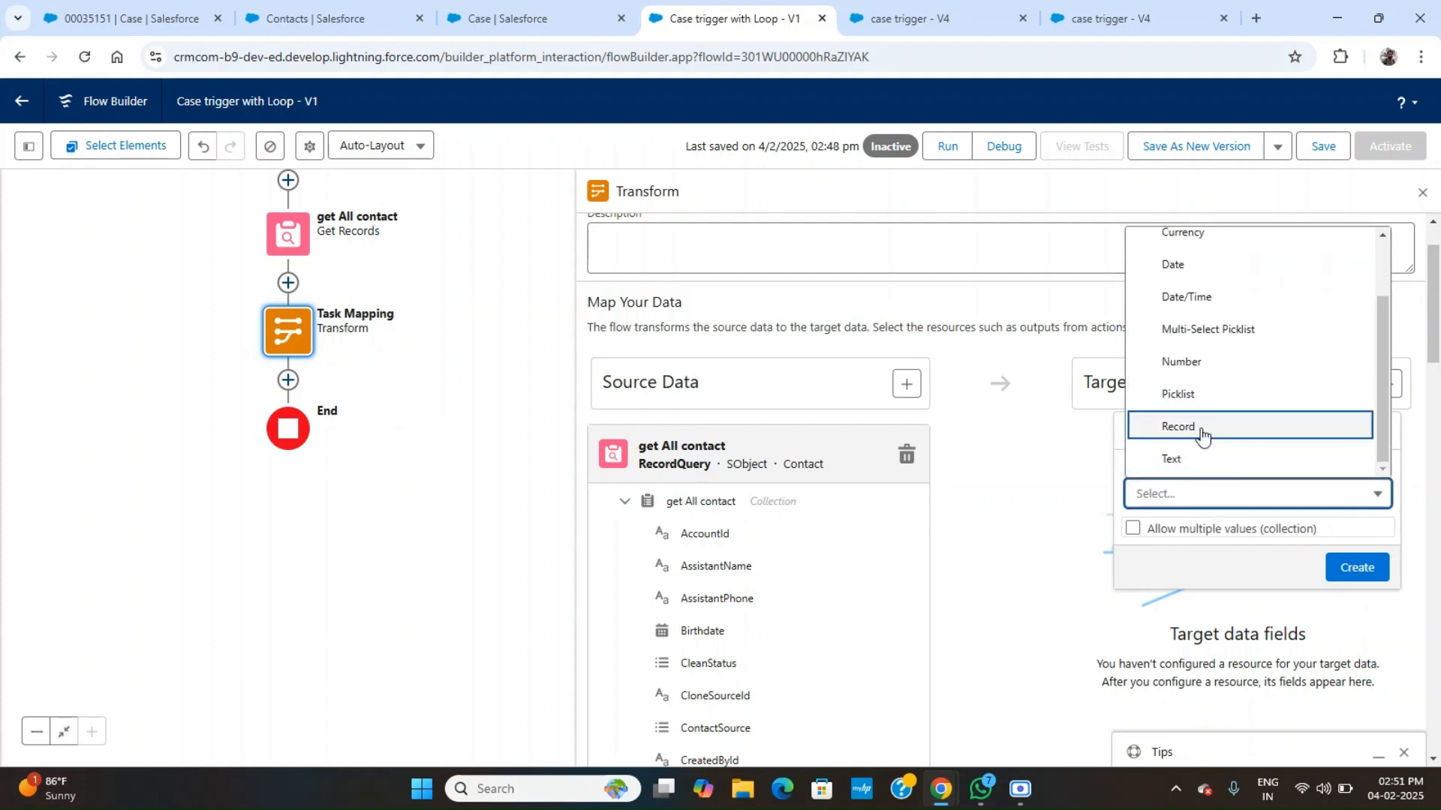
{"action": "left_click", "coordinate": [1201, 427]}
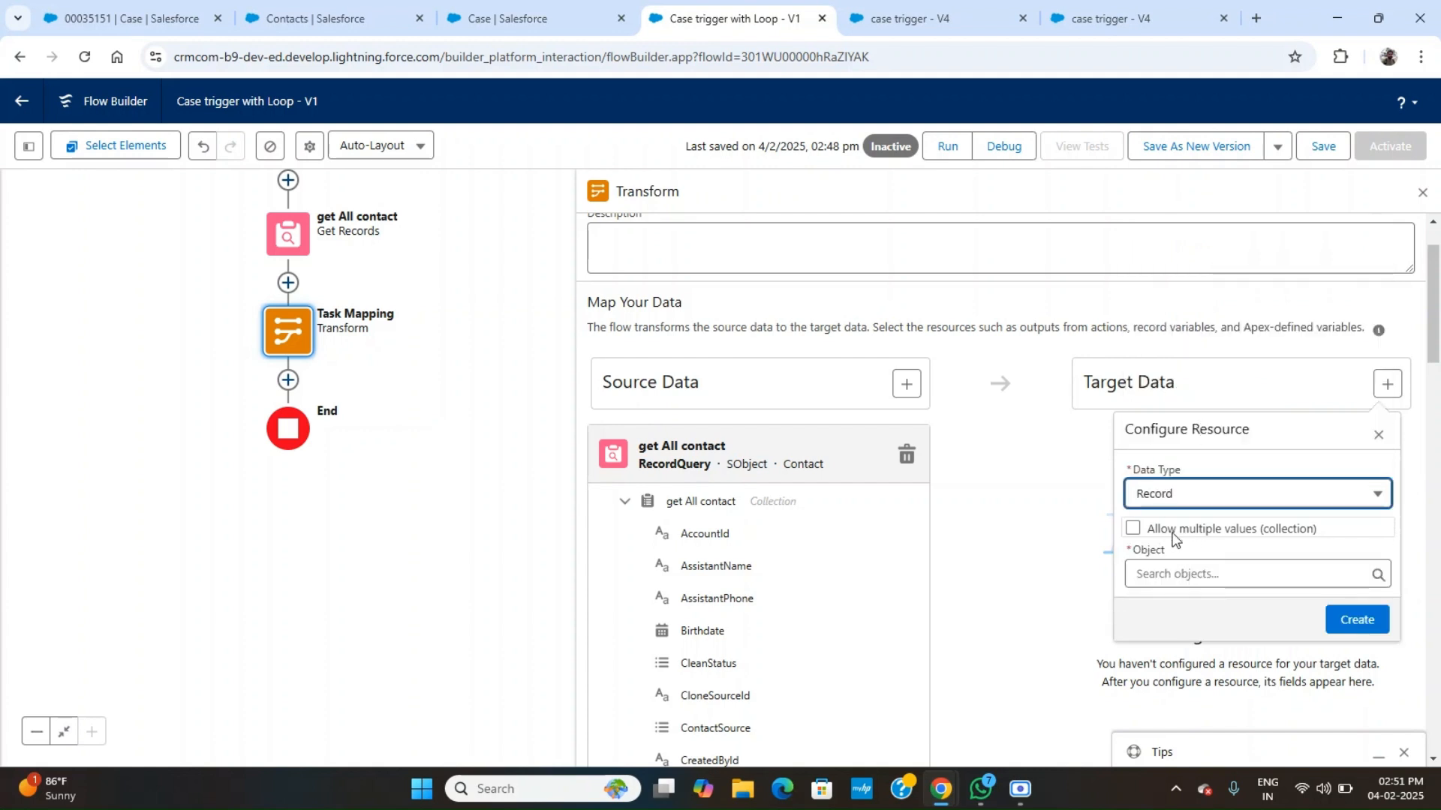
{"action": "left_click", "coordinate": [1162, 576]}
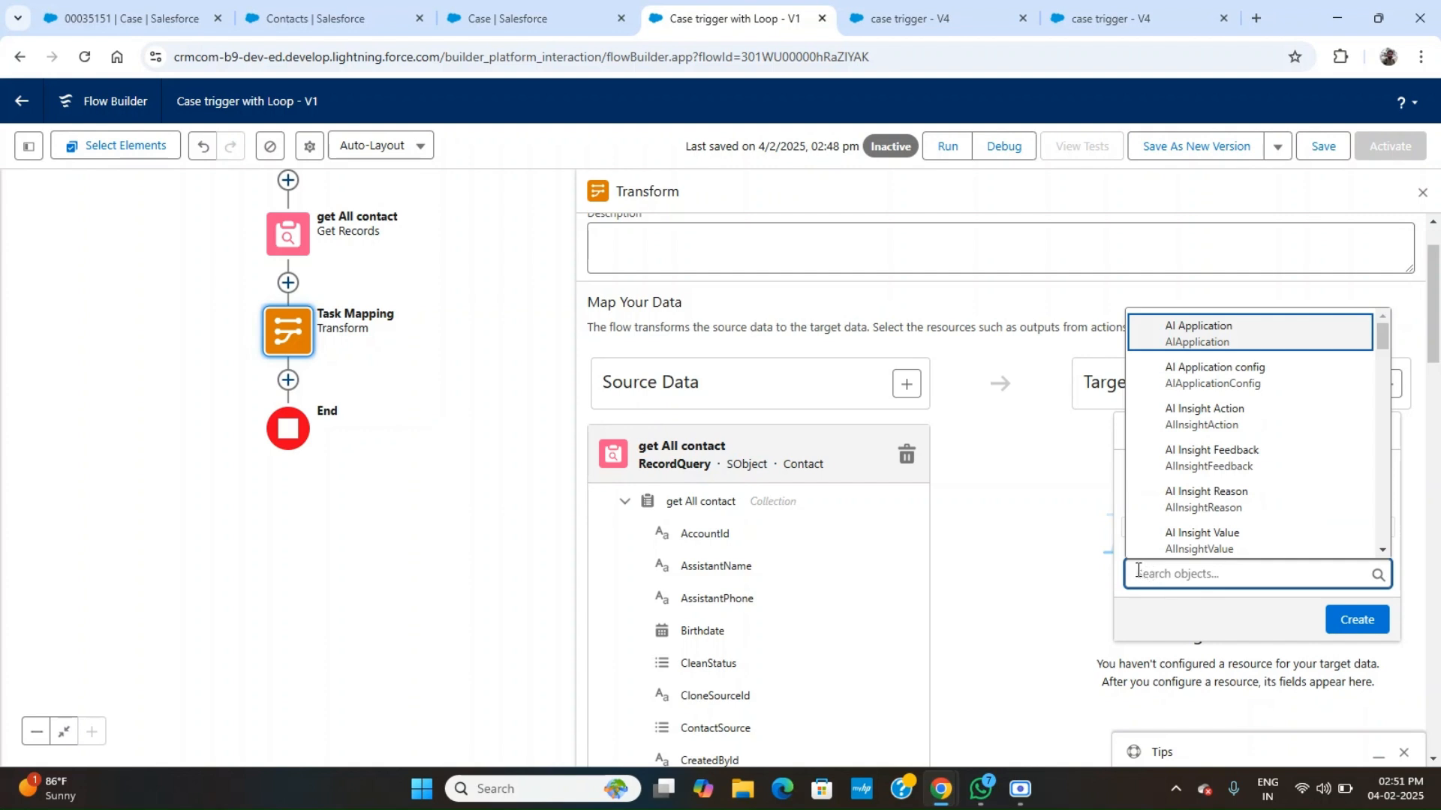
{"action": "type", "text": "task"}
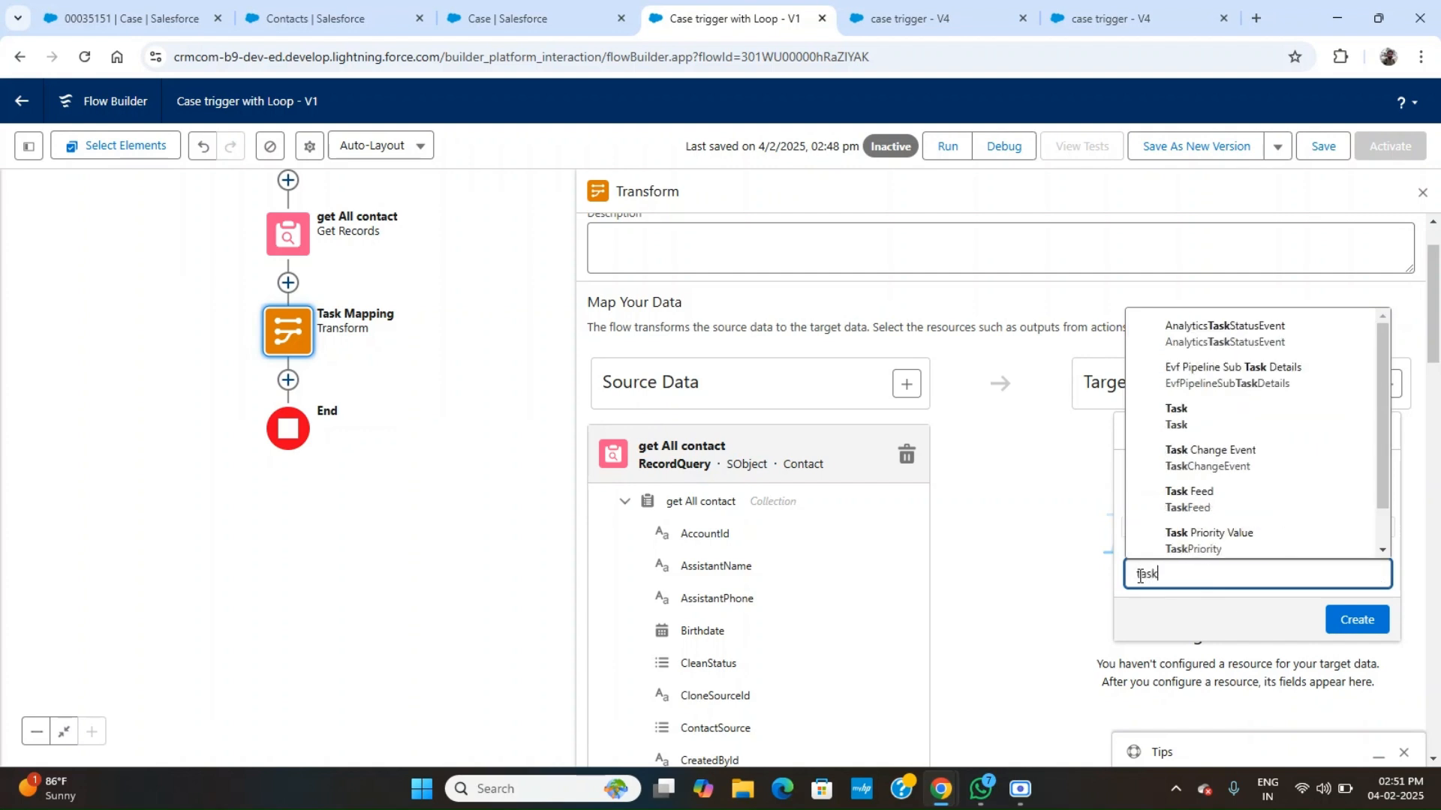
{"action": "left_click", "coordinate": [1187, 419]}
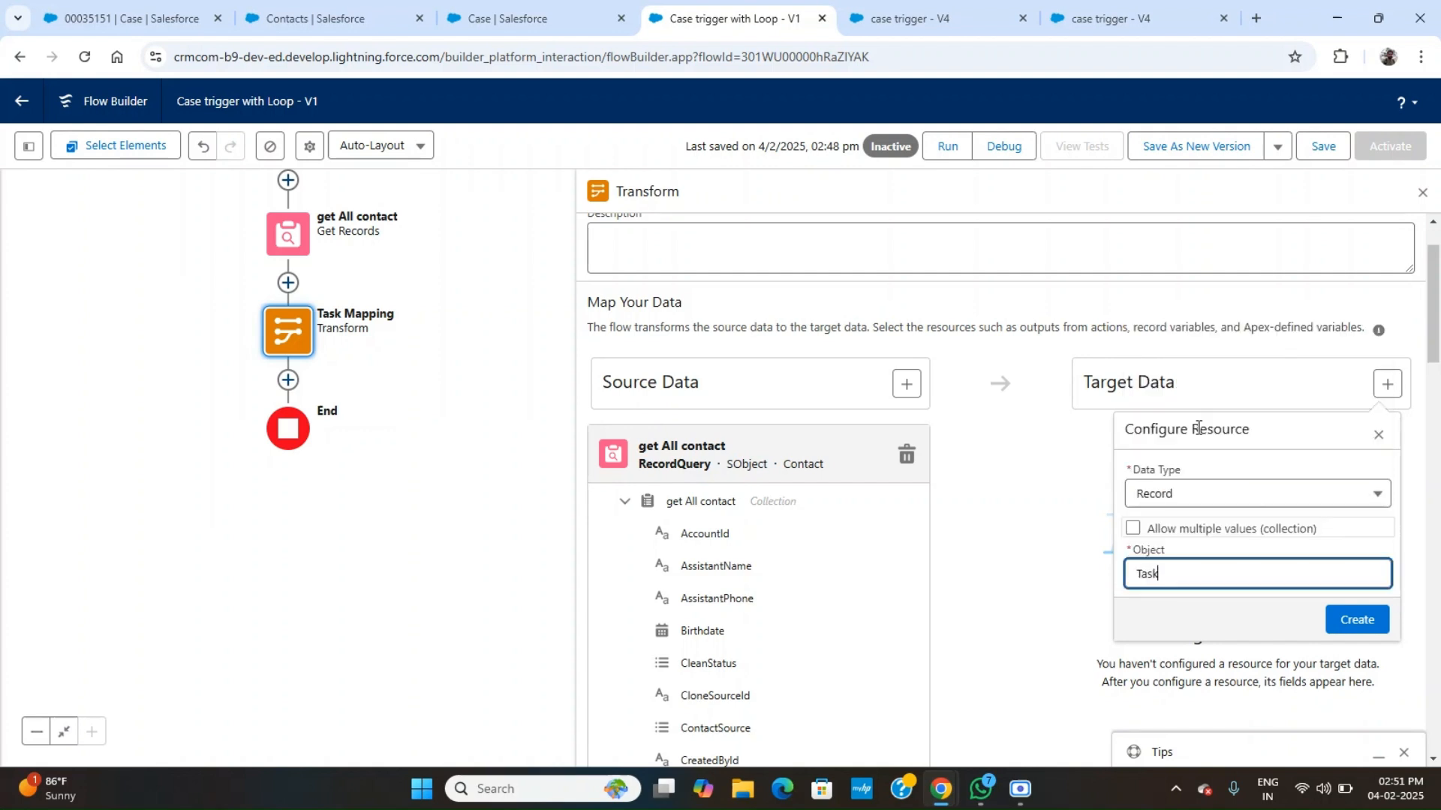
{"action": "left_click", "coordinate": [1133, 529]}
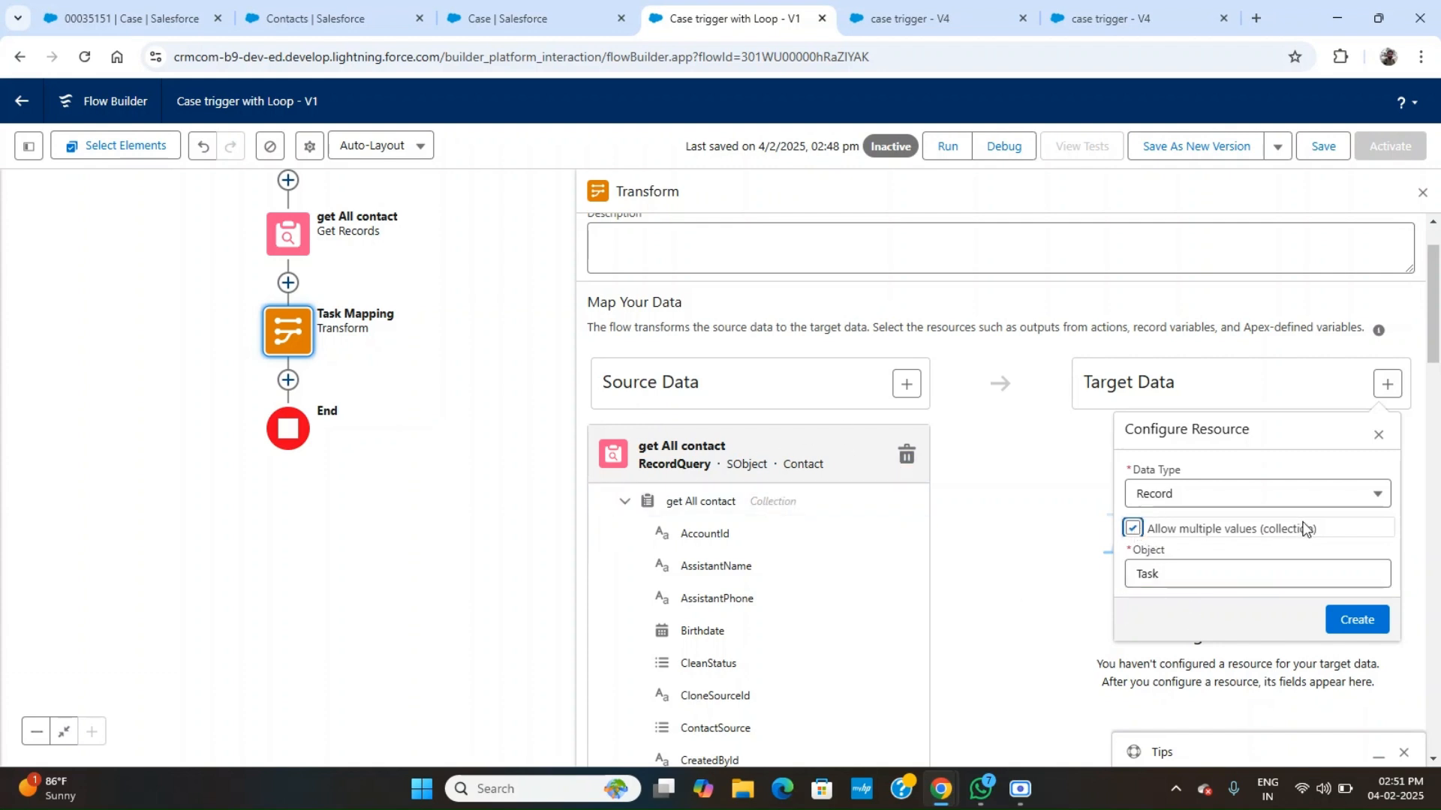
{"action": "left_click", "coordinate": [1357, 620]}
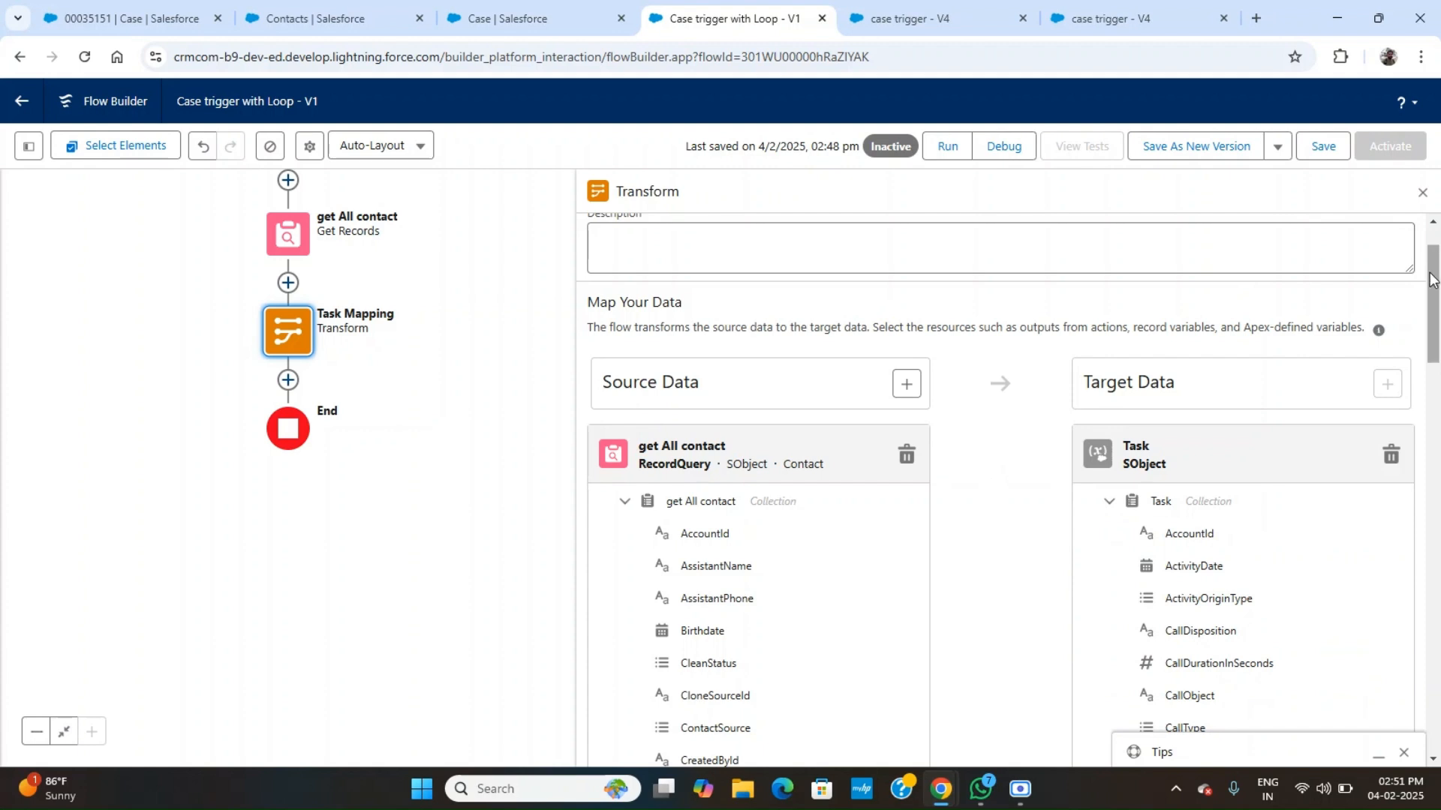
Try to map the AccountId field of get All contact to the AccountId field of the target Task collection.
{"action": "left_click_drag", "start_coordinate": [1431, 279], "coordinate": [1437, 328]}
{"action": "scroll", "coordinate": [1024, 403], "scroll_direction": "up", "scroll_amount": 1}
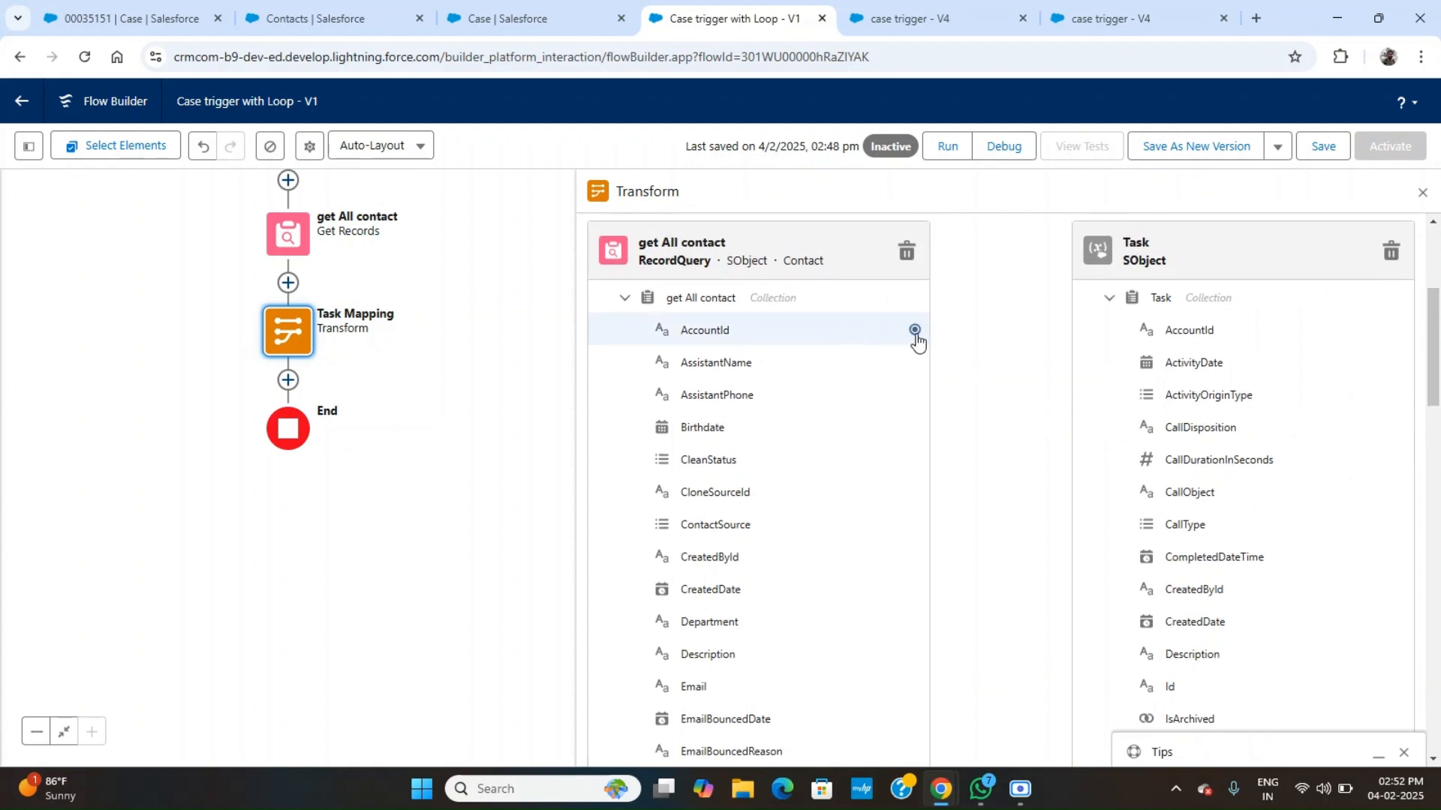
{"action": "left_click", "coordinate": [914, 331]}
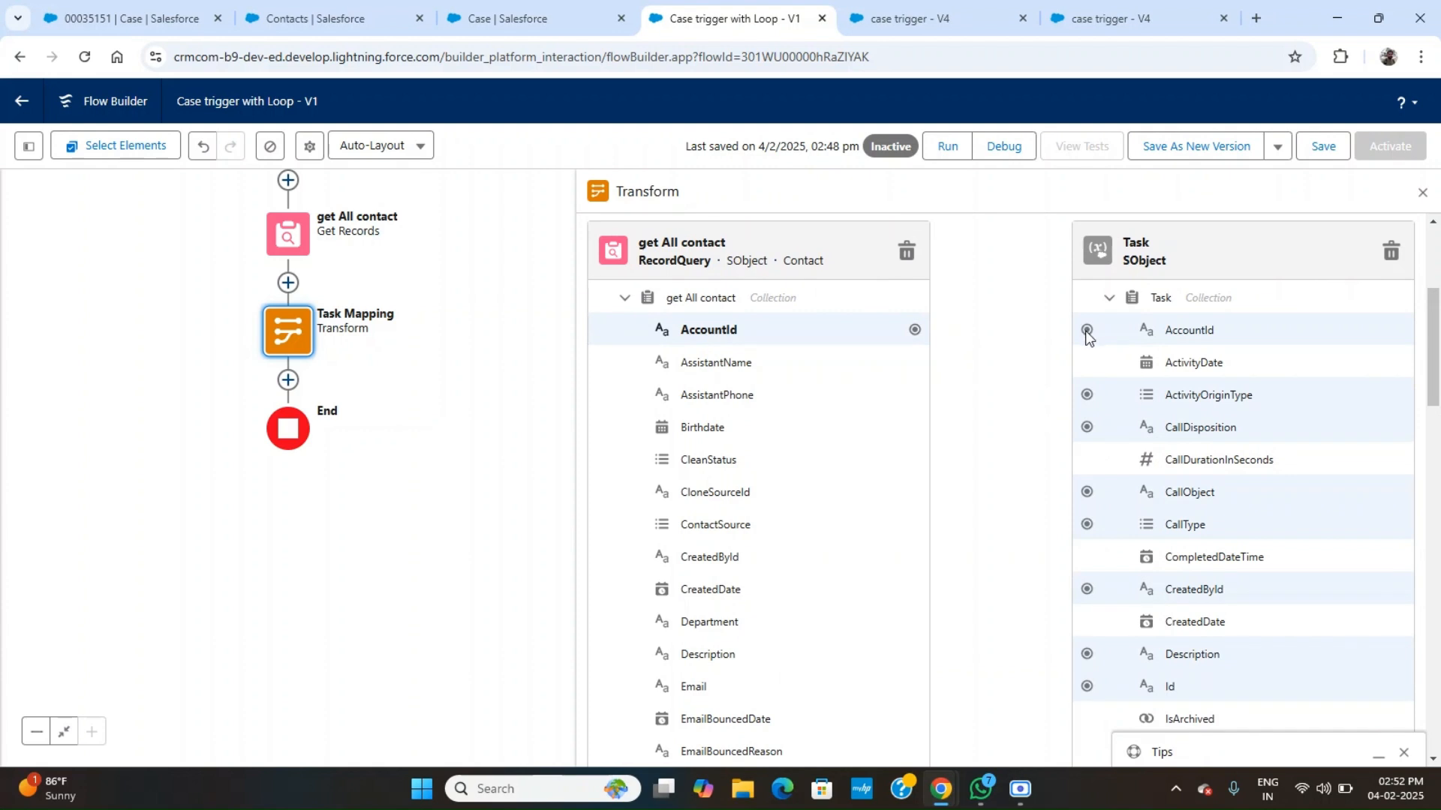
{"action": "left_click", "coordinate": [1161, 338]}
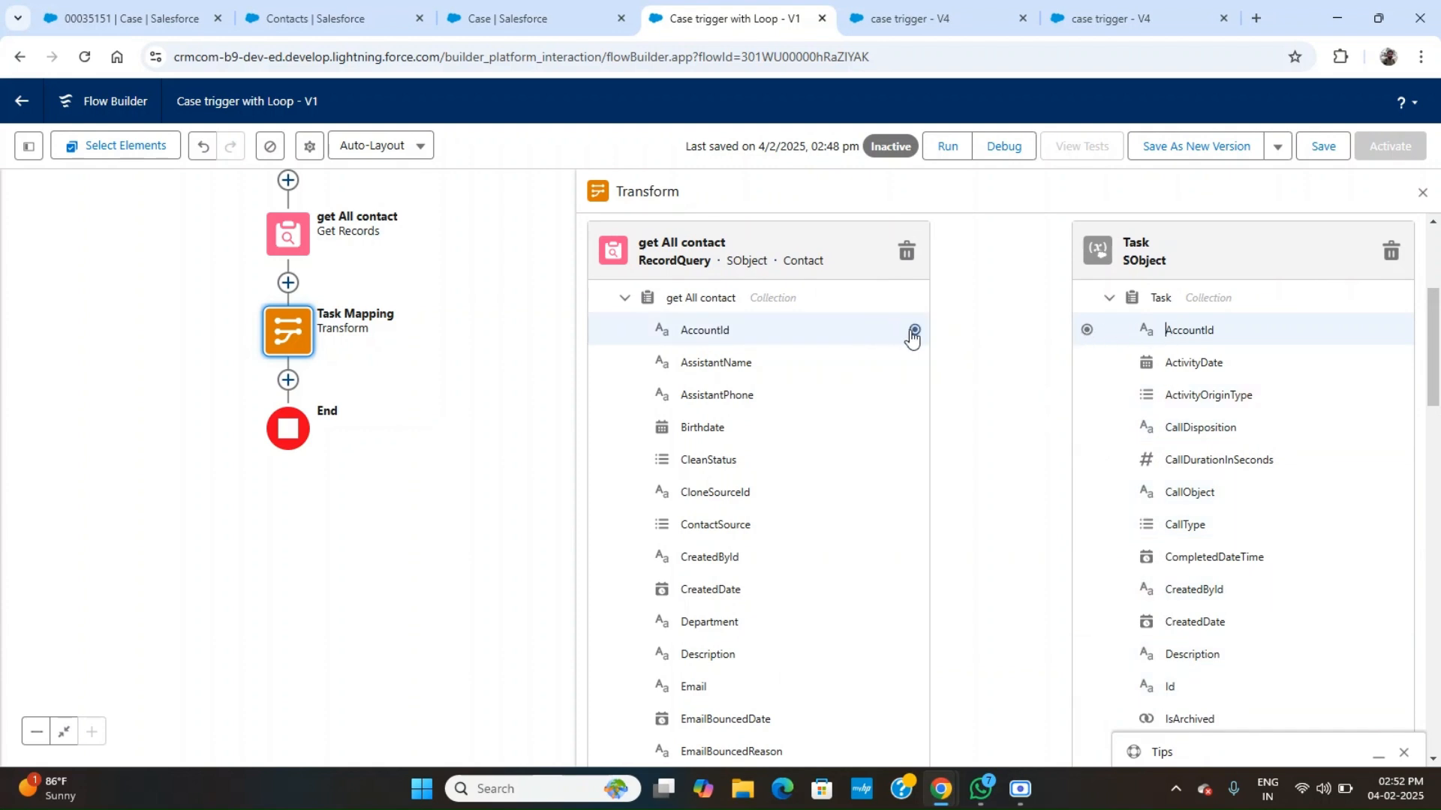
{"action": "left_click", "coordinate": [914, 332]}
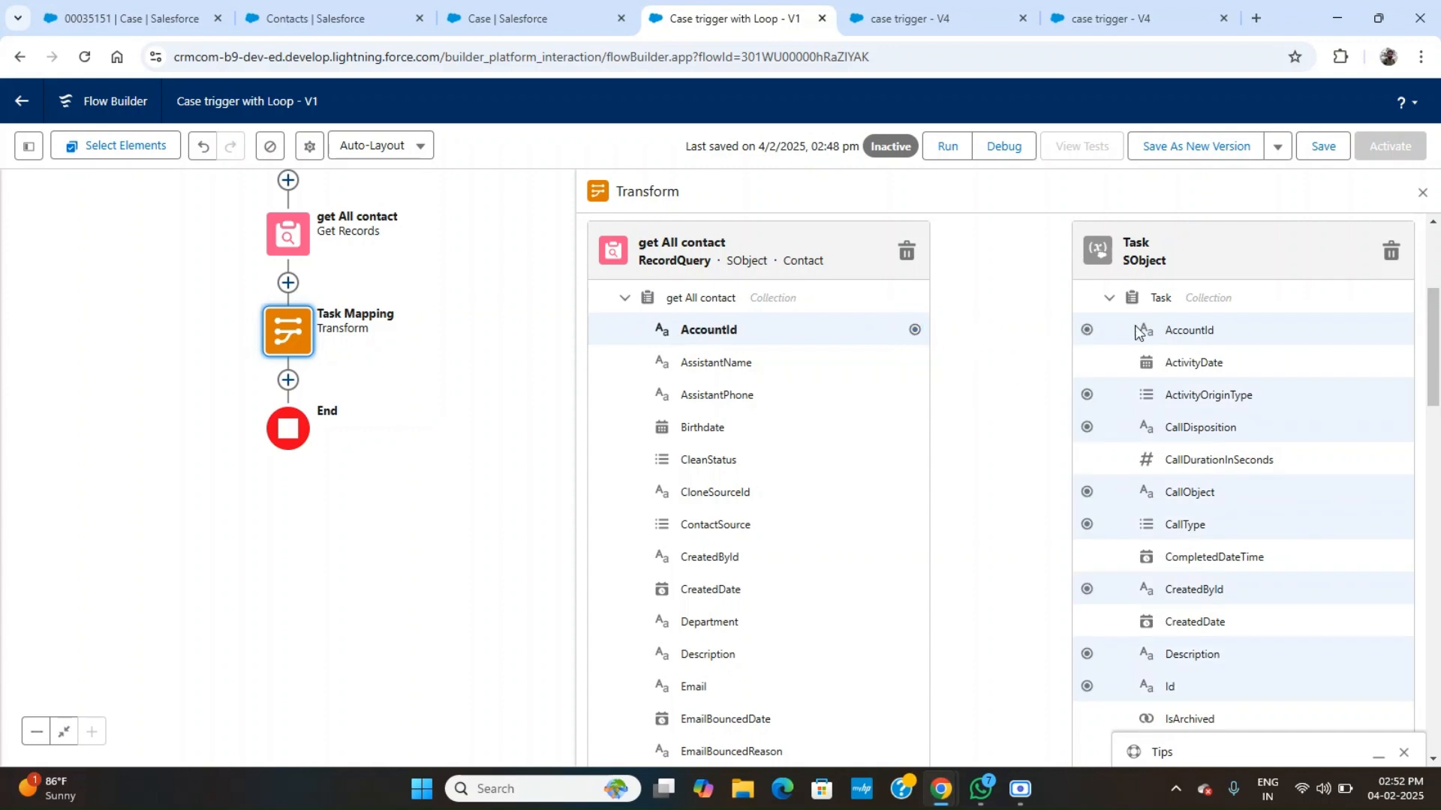
{"action": "left_click", "coordinate": [1184, 331]}
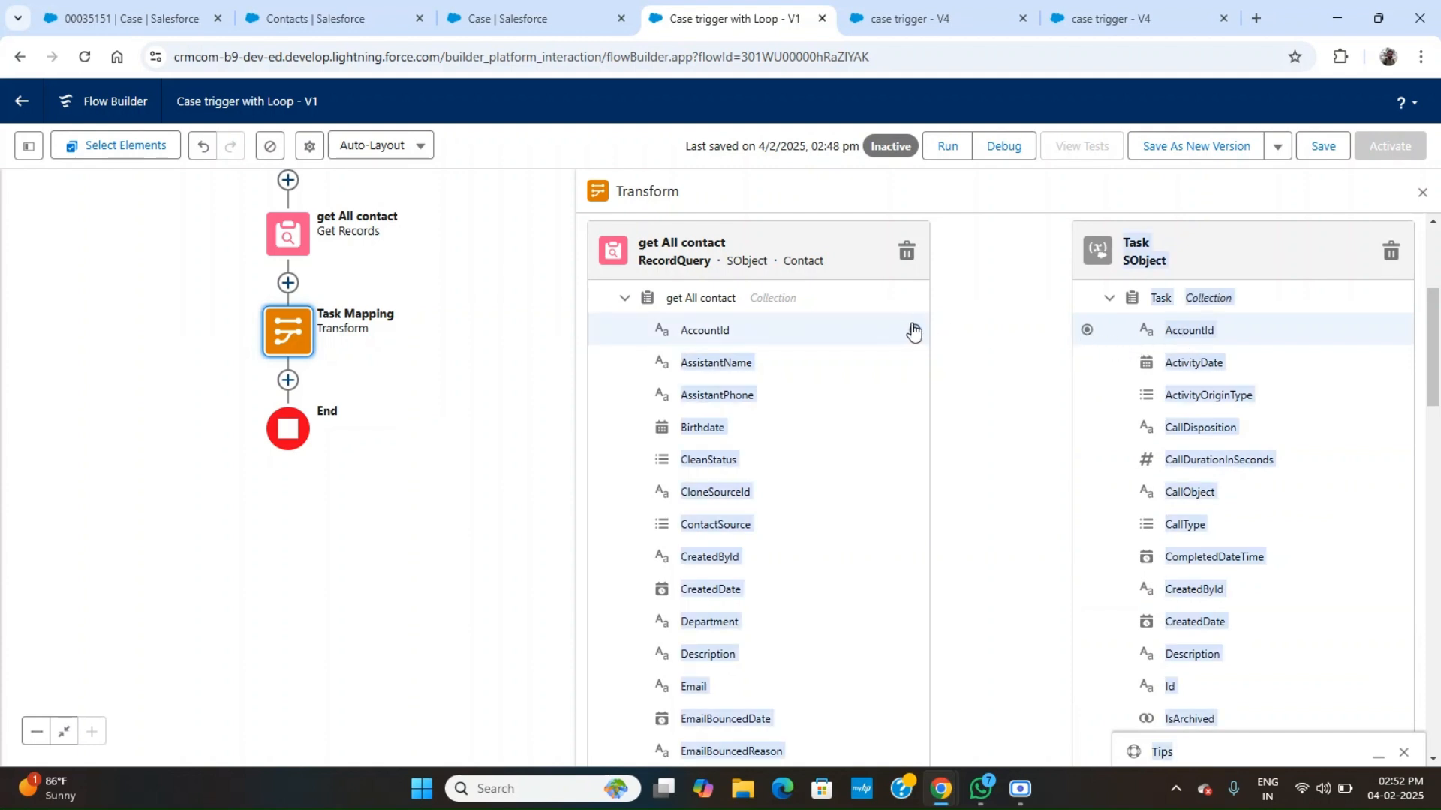
{"action": "left_click_drag", "start_coordinate": [913, 329], "coordinate": [987, 345]}
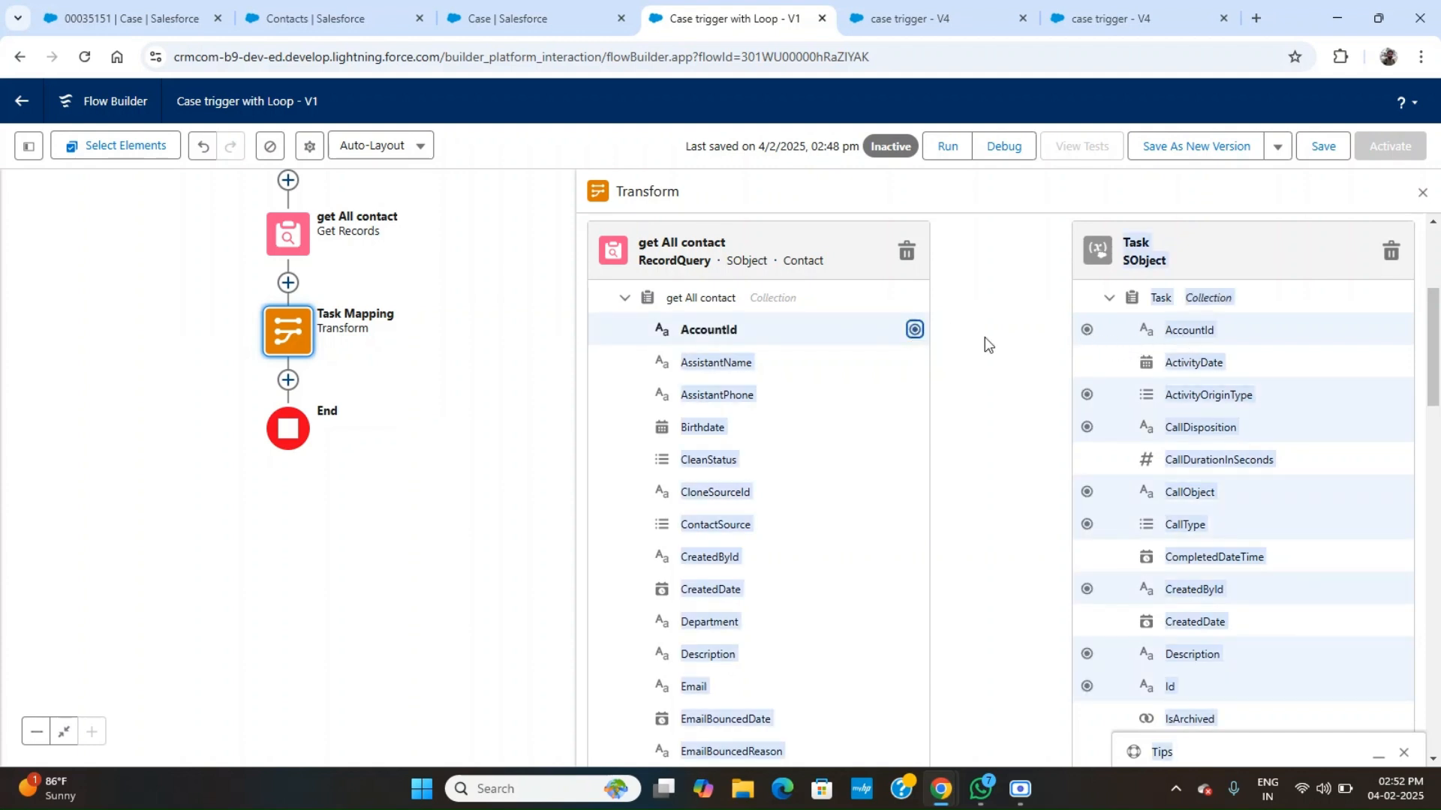
{"action": "left_click", "coordinate": [1089, 333]}
{"action": "left_click", "coordinate": [1177, 333]}
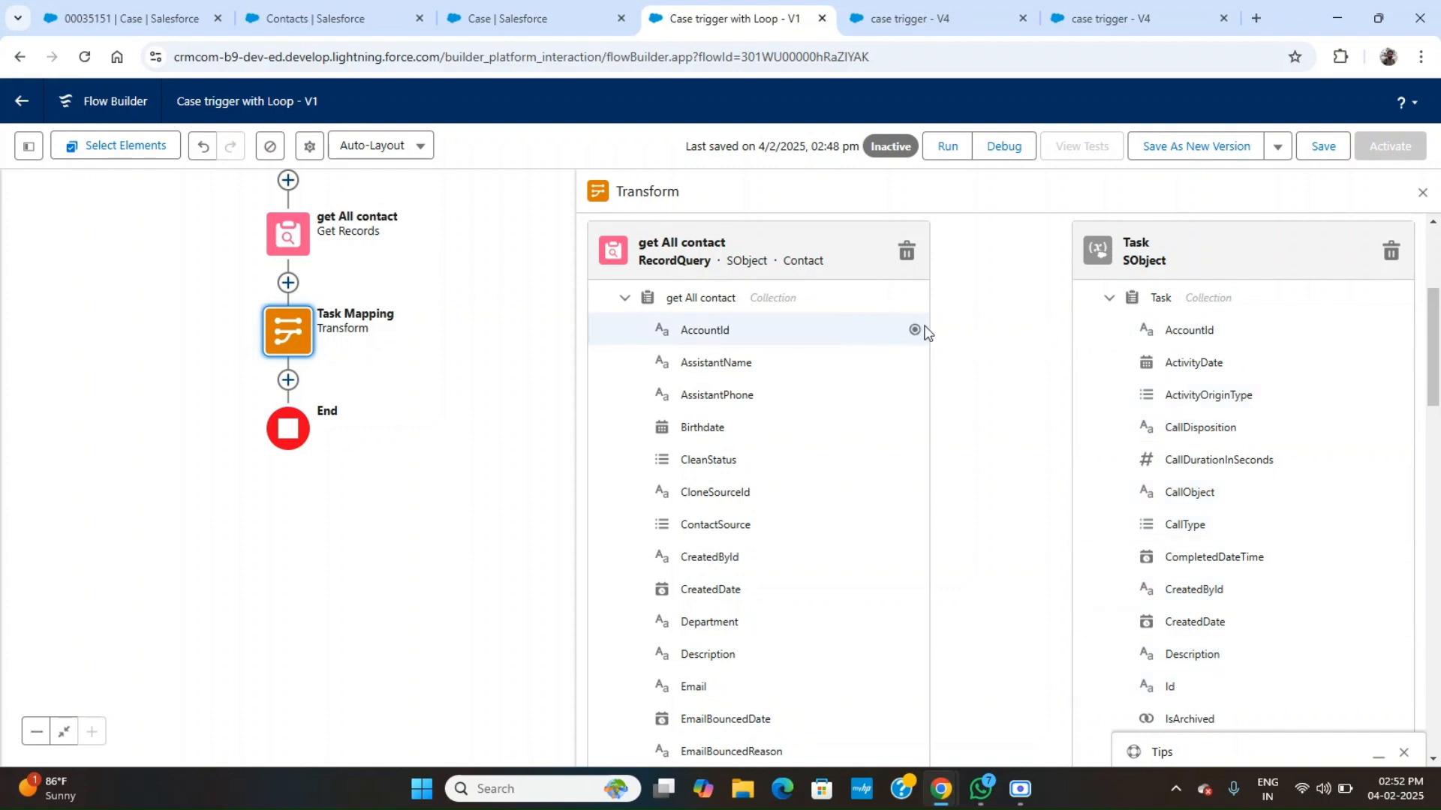
{"action": "left_click", "coordinate": [914, 331]}
{"action": "left_click", "coordinate": [1154, 332]}
Save the flow and reload its Flow Builder page, accepting the reload.
{"action": "left_click", "coordinate": [1322, 145]}
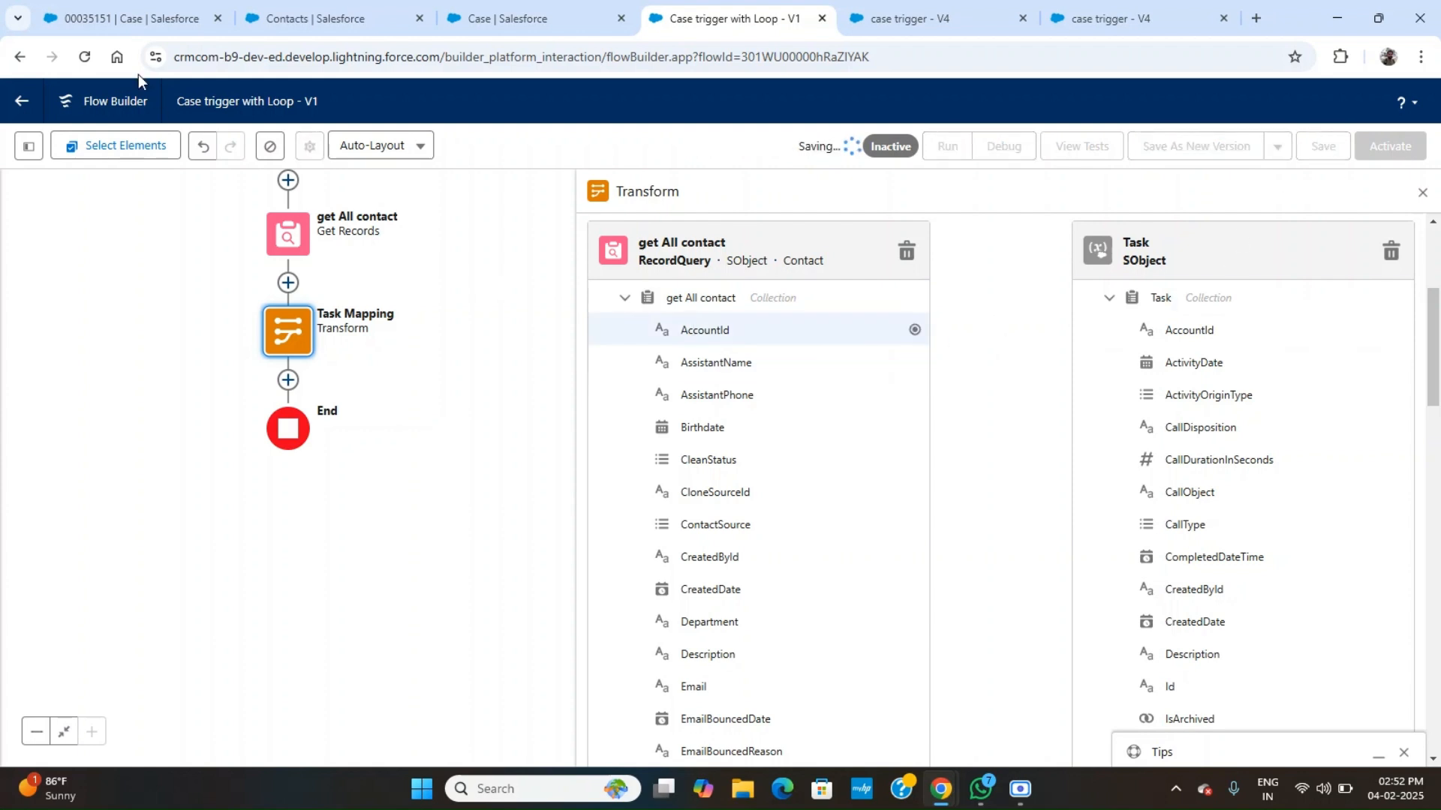
{"action": "left_click", "coordinate": [86, 58]}
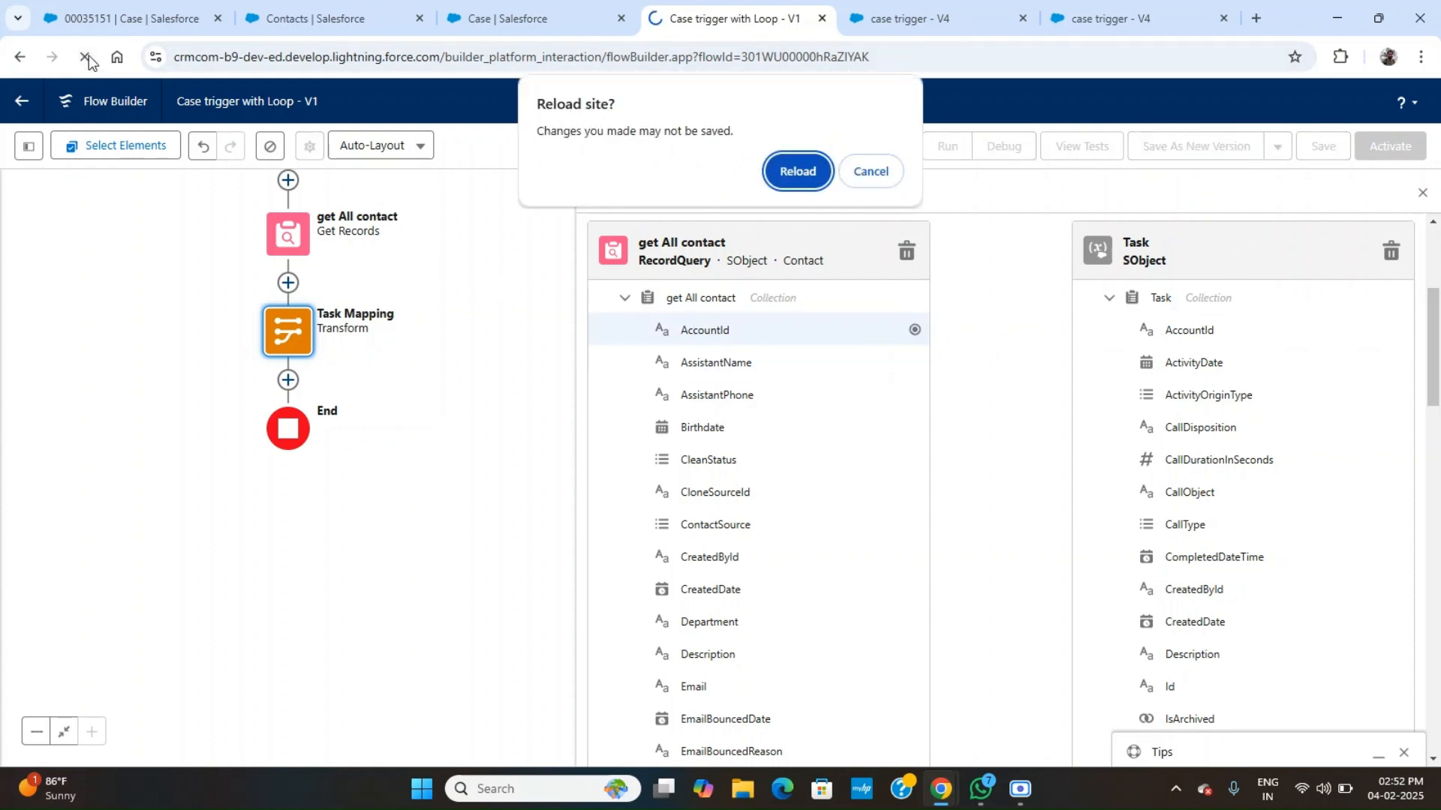
{"action": "left_click", "coordinate": [797, 171]}
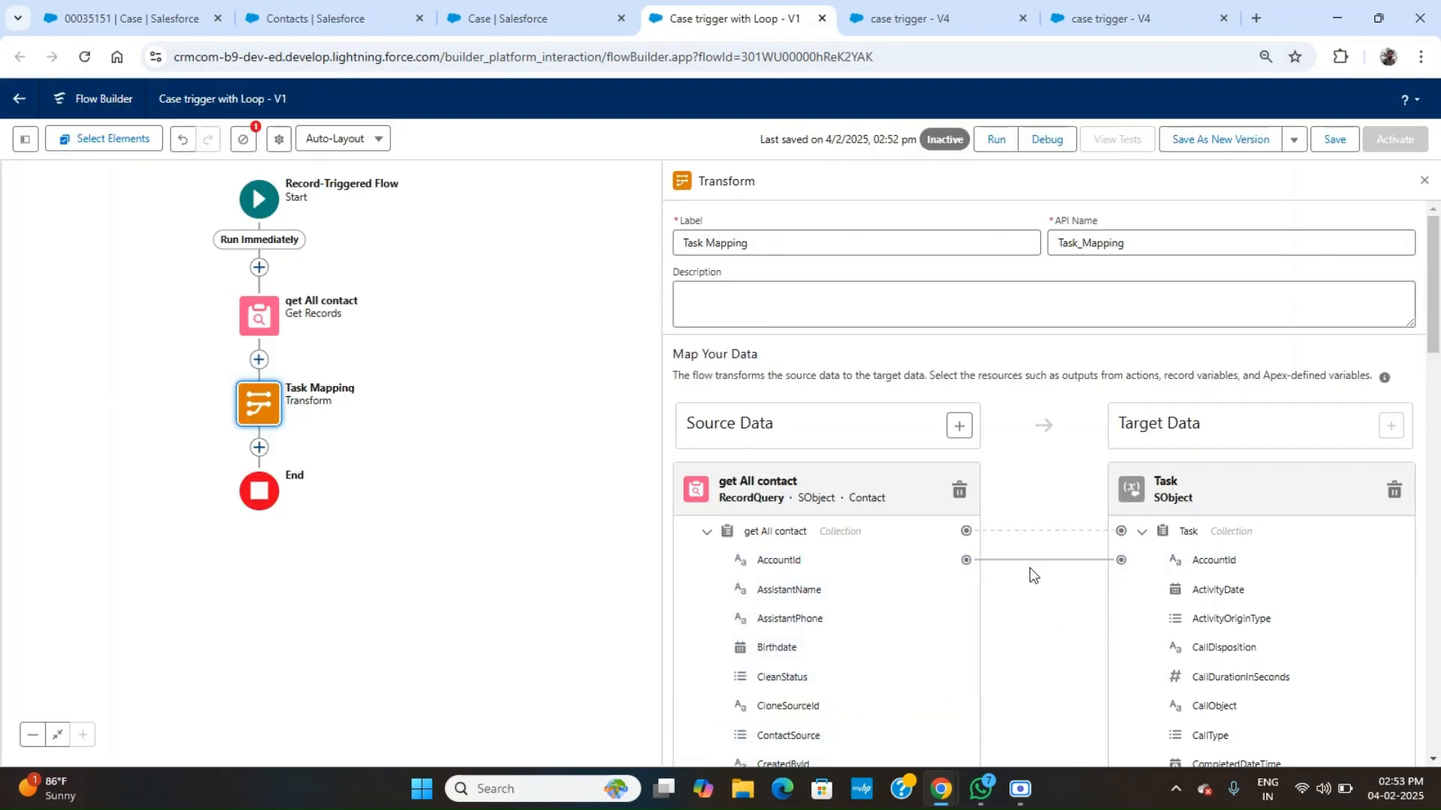
Examine the field mappings and the available contact and Task fields in the Task Mapping Transform.
{"action": "scroll", "coordinate": [1088, 613], "scroll_direction": "down", "scroll_amount": 3}
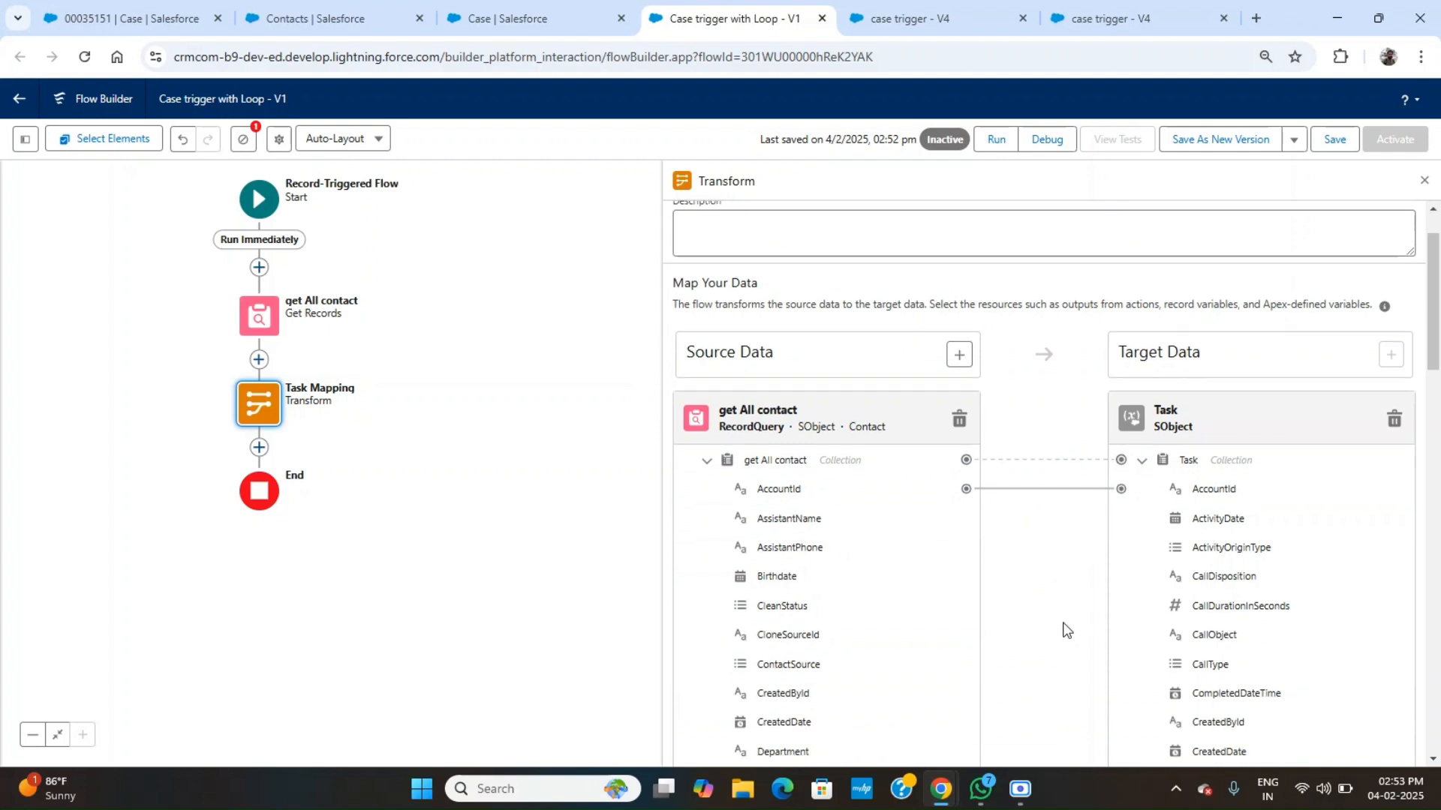
{"action": "scroll", "coordinate": [1066, 628], "scroll_direction": "down", "scroll_amount": 3}
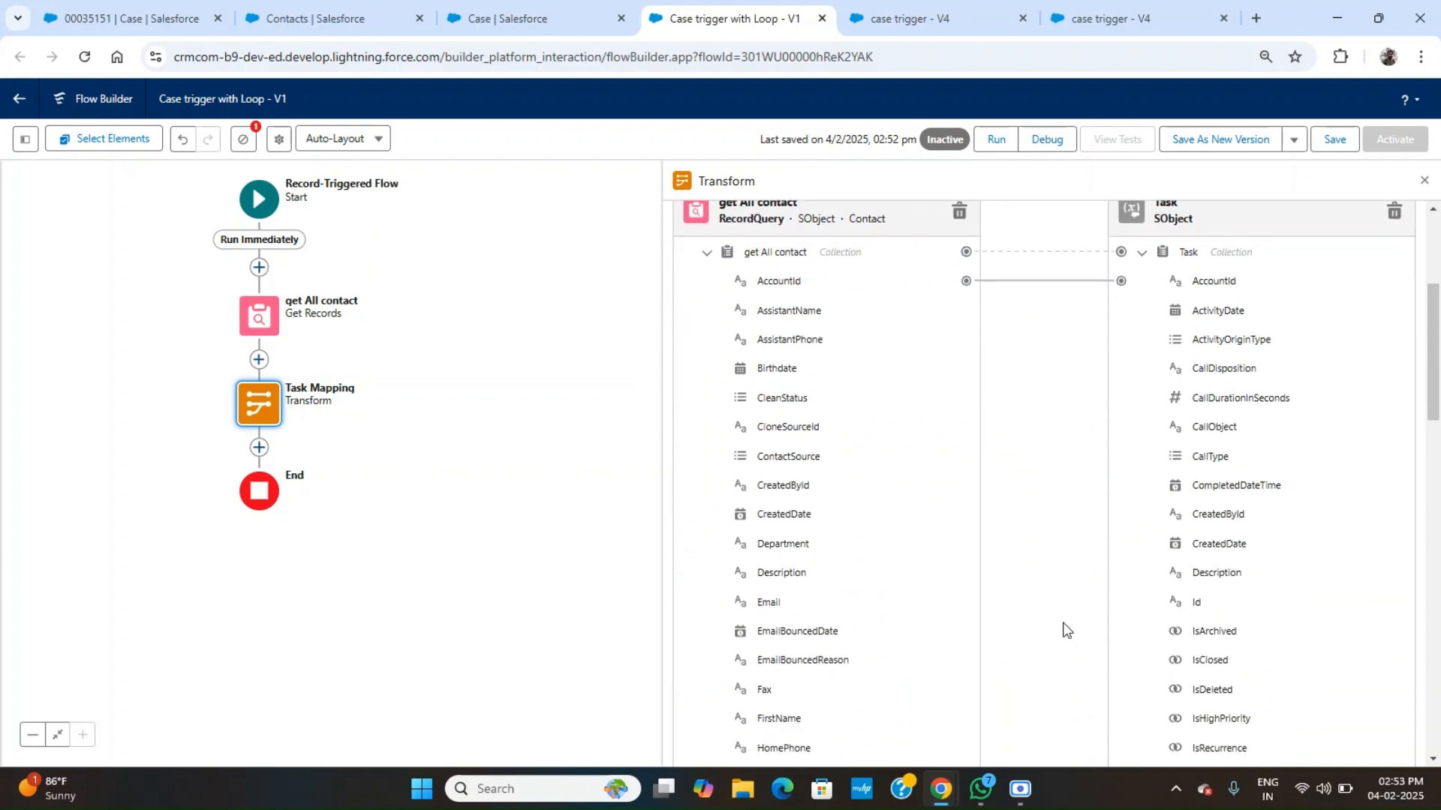
{"action": "scroll", "coordinate": [1065, 628], "scroll_direction": "down", "scroll_amount": 8}
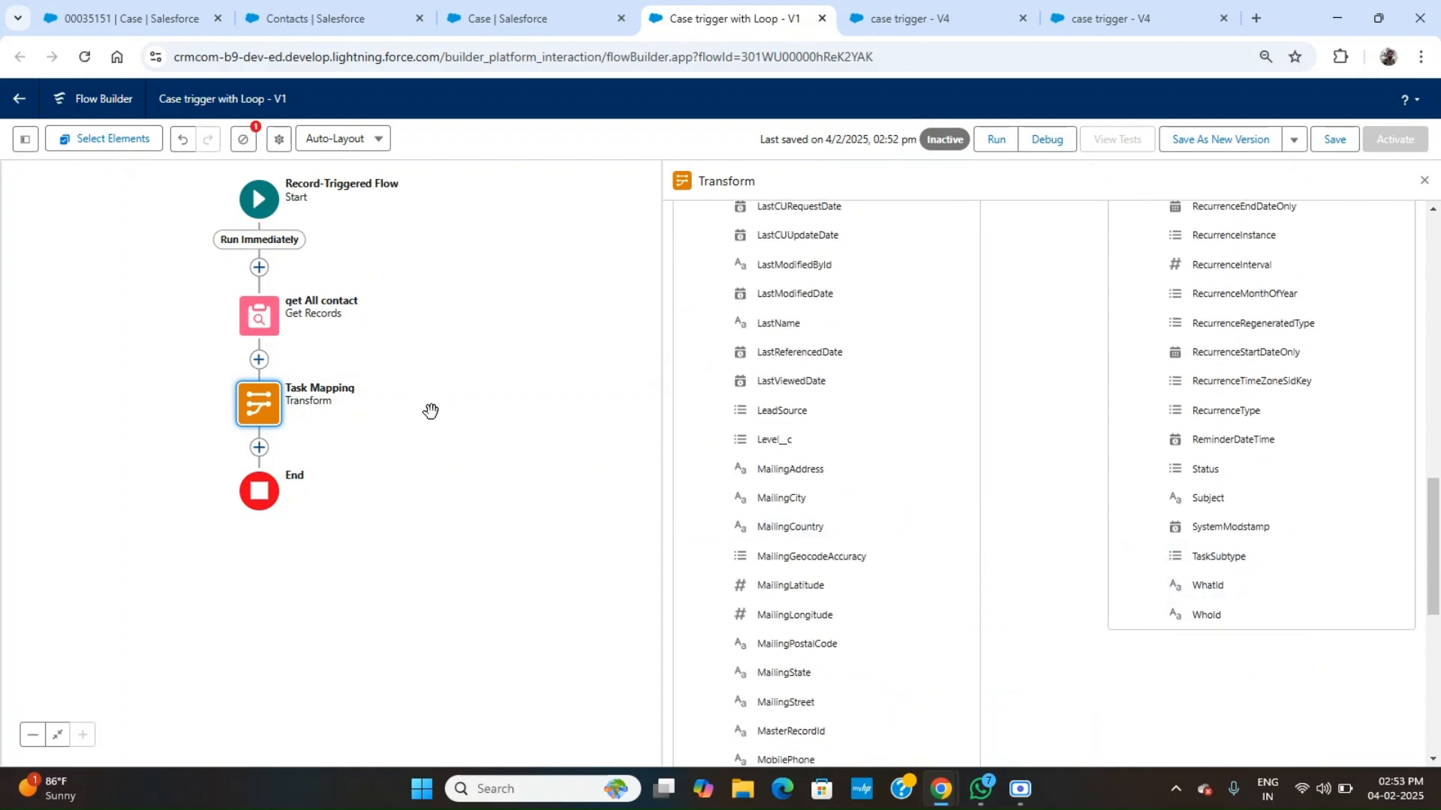
{"action": "scroll", "coordinate": [1007, 363], "scroll_direction": "up", "scroll_amount": 15}
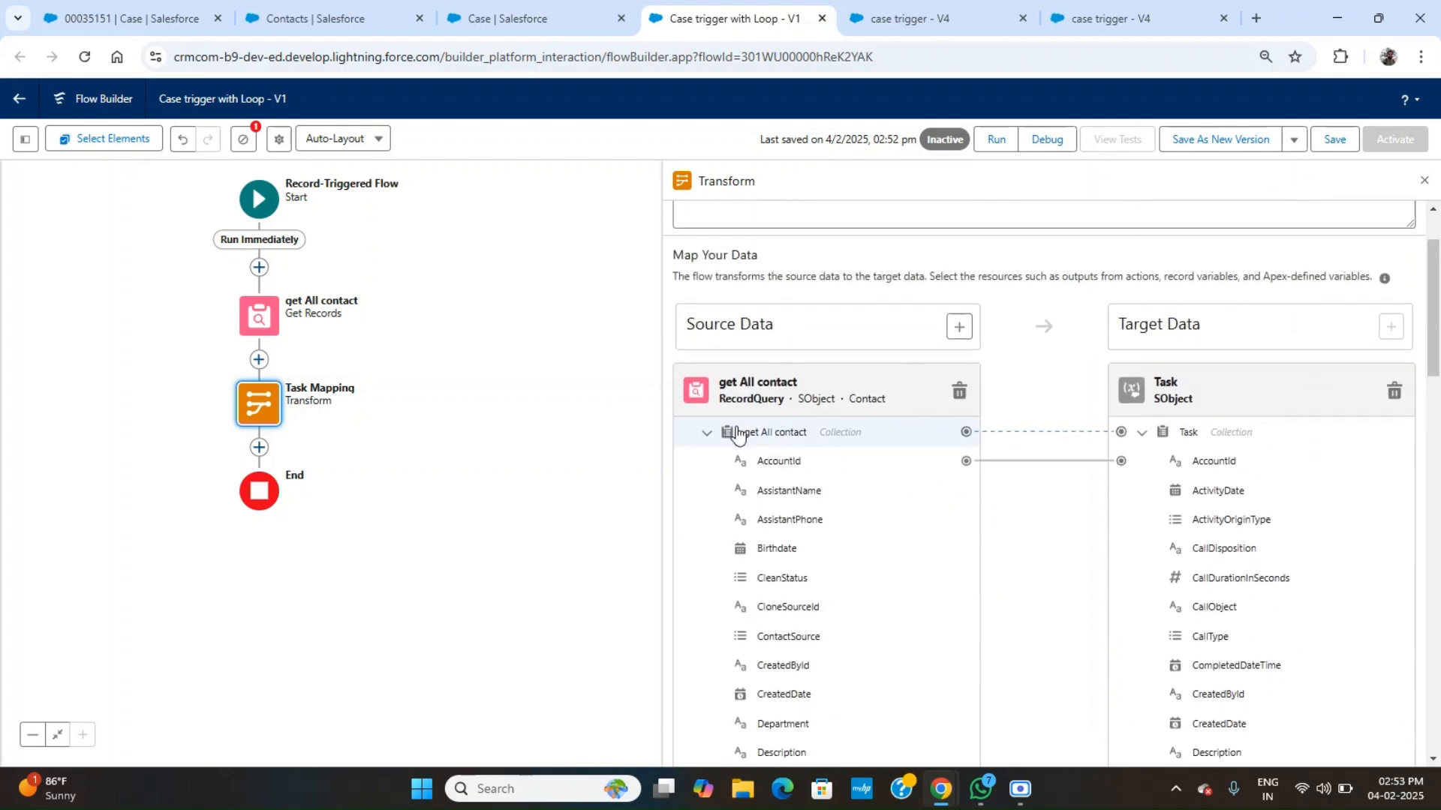
Add the triggering Case record $Record as another source data resource in the Task Mapping Transform.
{"action": "left_click", "coordinate": [706, 433]}
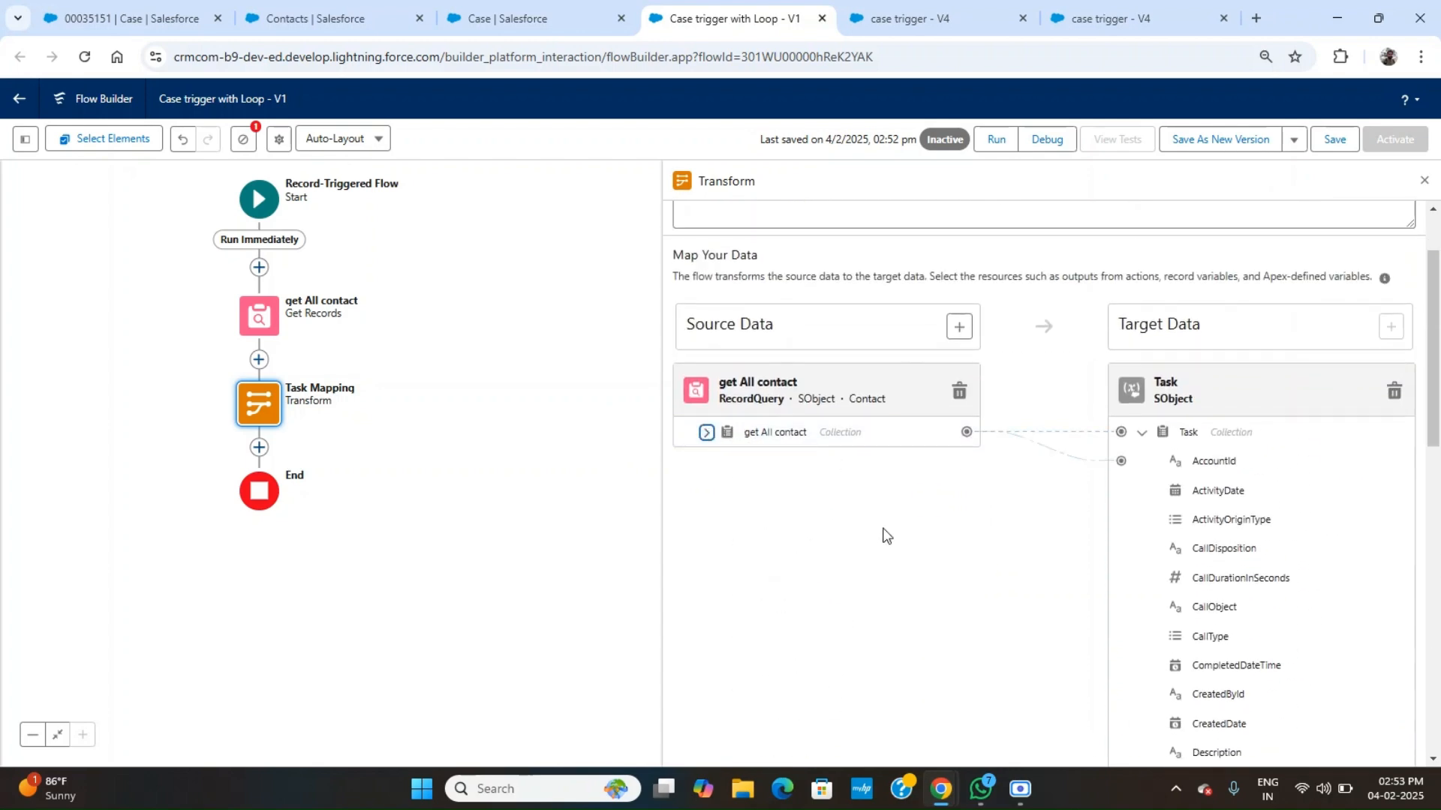
{"action": "scroll", "coordinate": [984, 551], "scroll_direction": "down", "scroll_amount": 10}
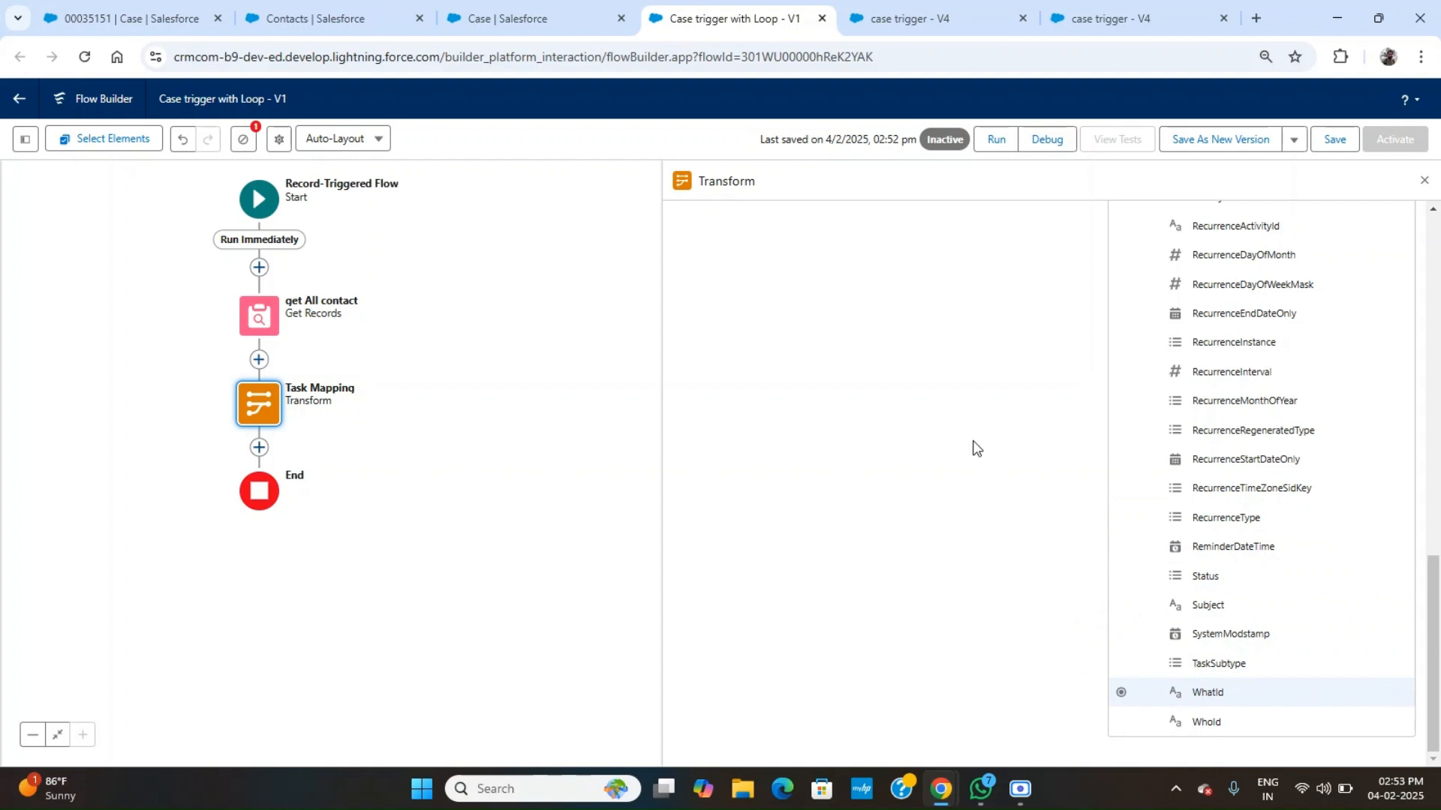
{"action": "scroll", "coordinate": [793, 321], "scroll_direction": "up", "scroll_amount": 10}
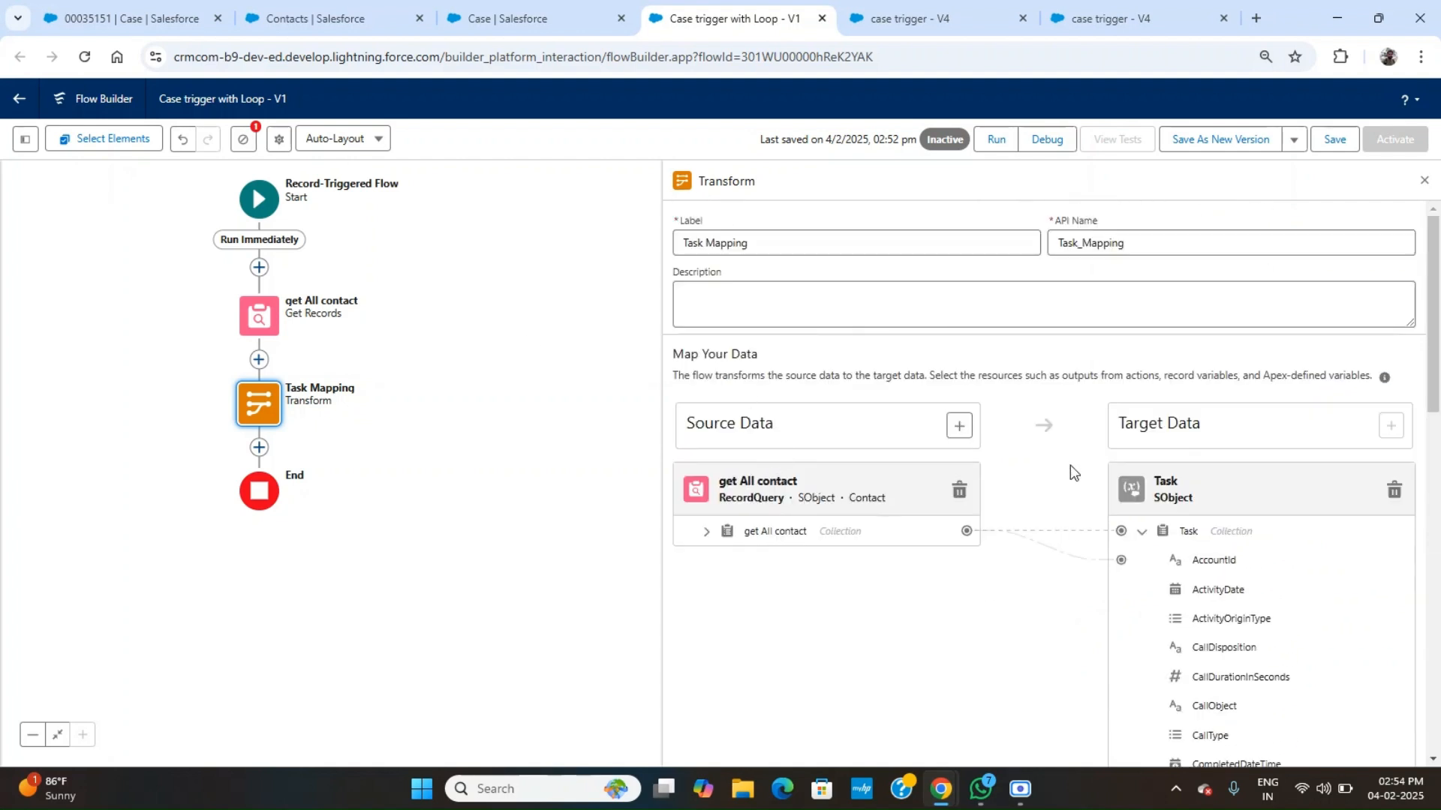
{"action": "left_click", "coordinate": [959, 425]}
{"action": "left_click", "coordinate": [822, 518]}
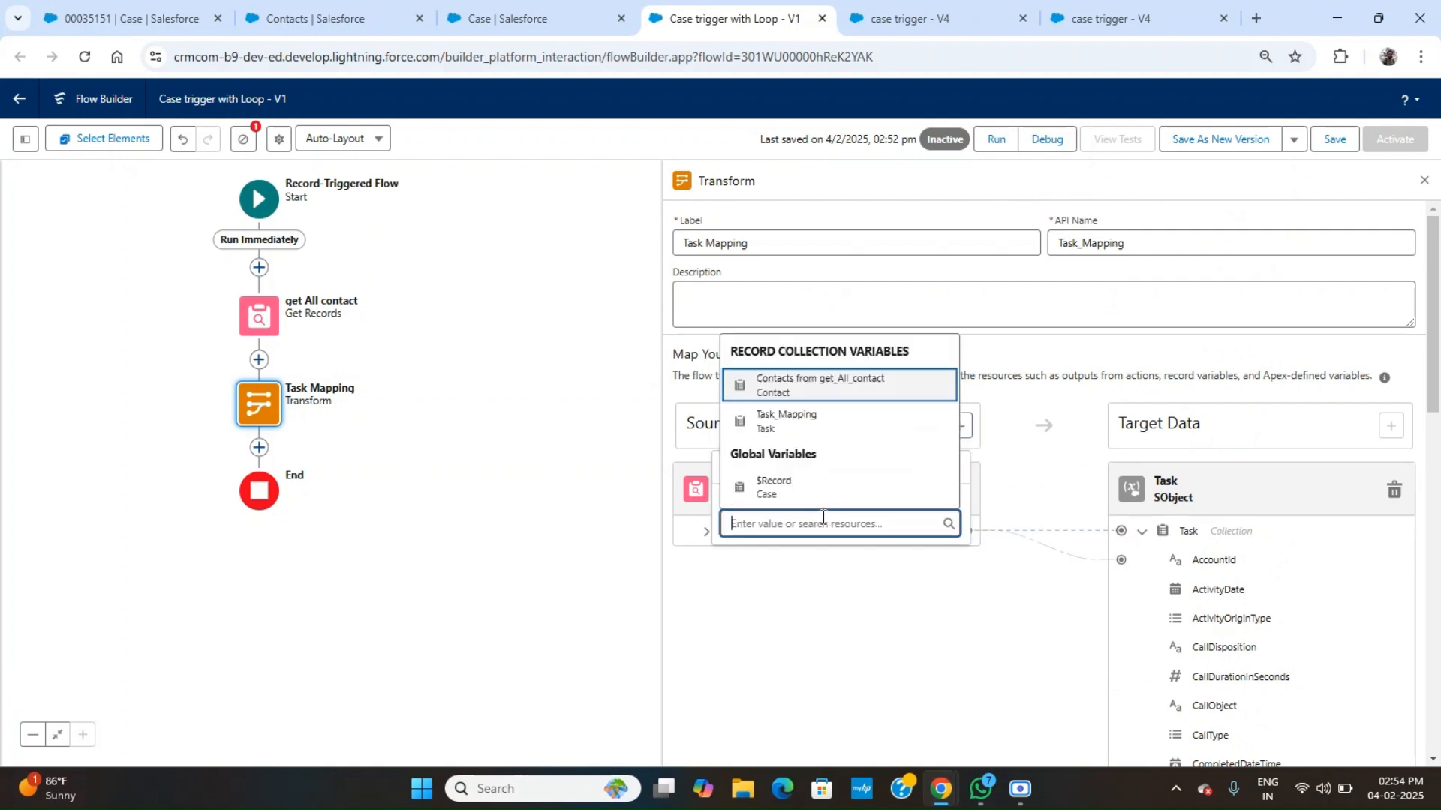
{"action": "left_click", "coordinate": [802, 488]}
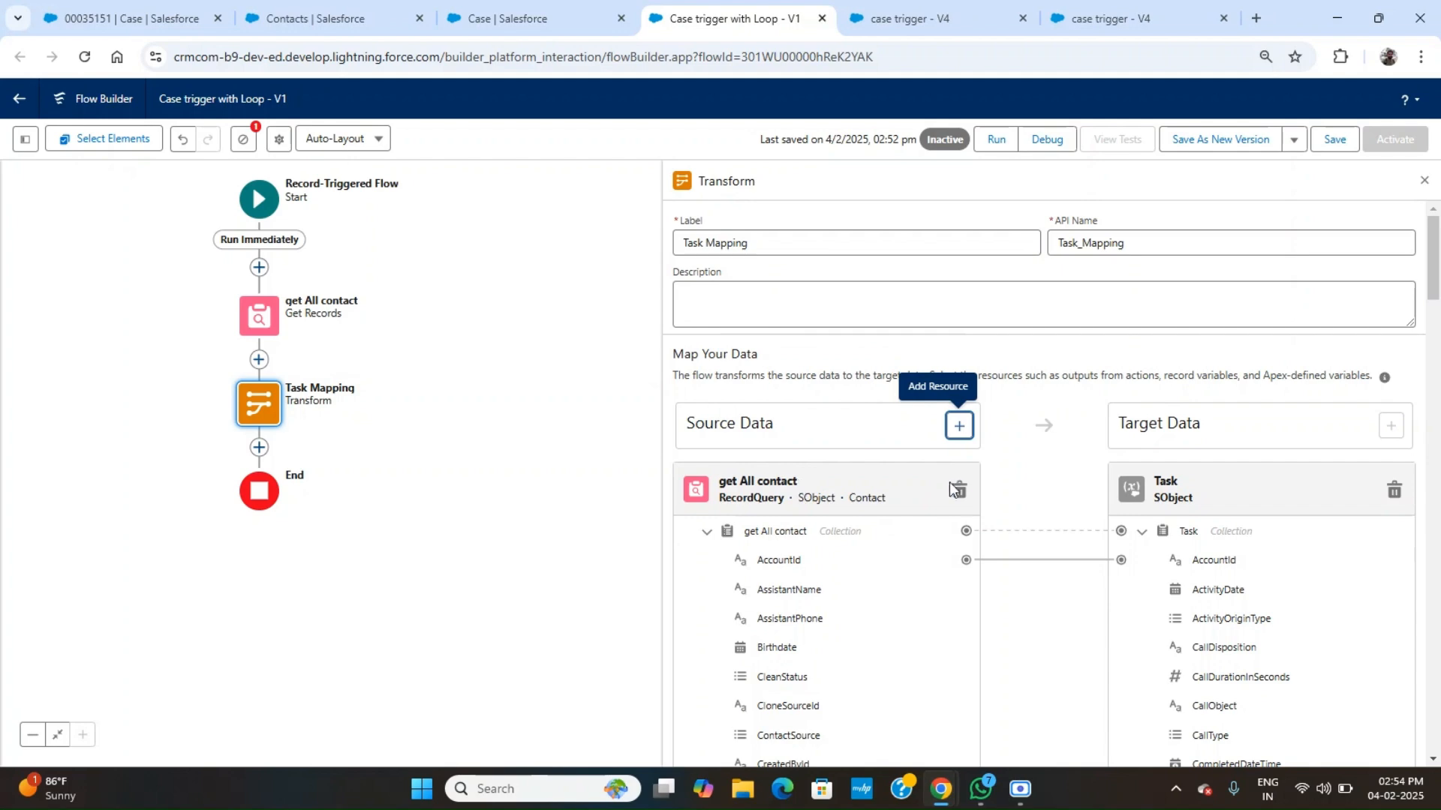
Map the Id field of the $Record Case source to the WhatId field of the target Task collection.
{"action": "left_click", "coordinate": [707, 533]}
{"action": "scroll", "coordinate": [1022, 634], "scroll_direction": "down", "scroll_amount": 6}
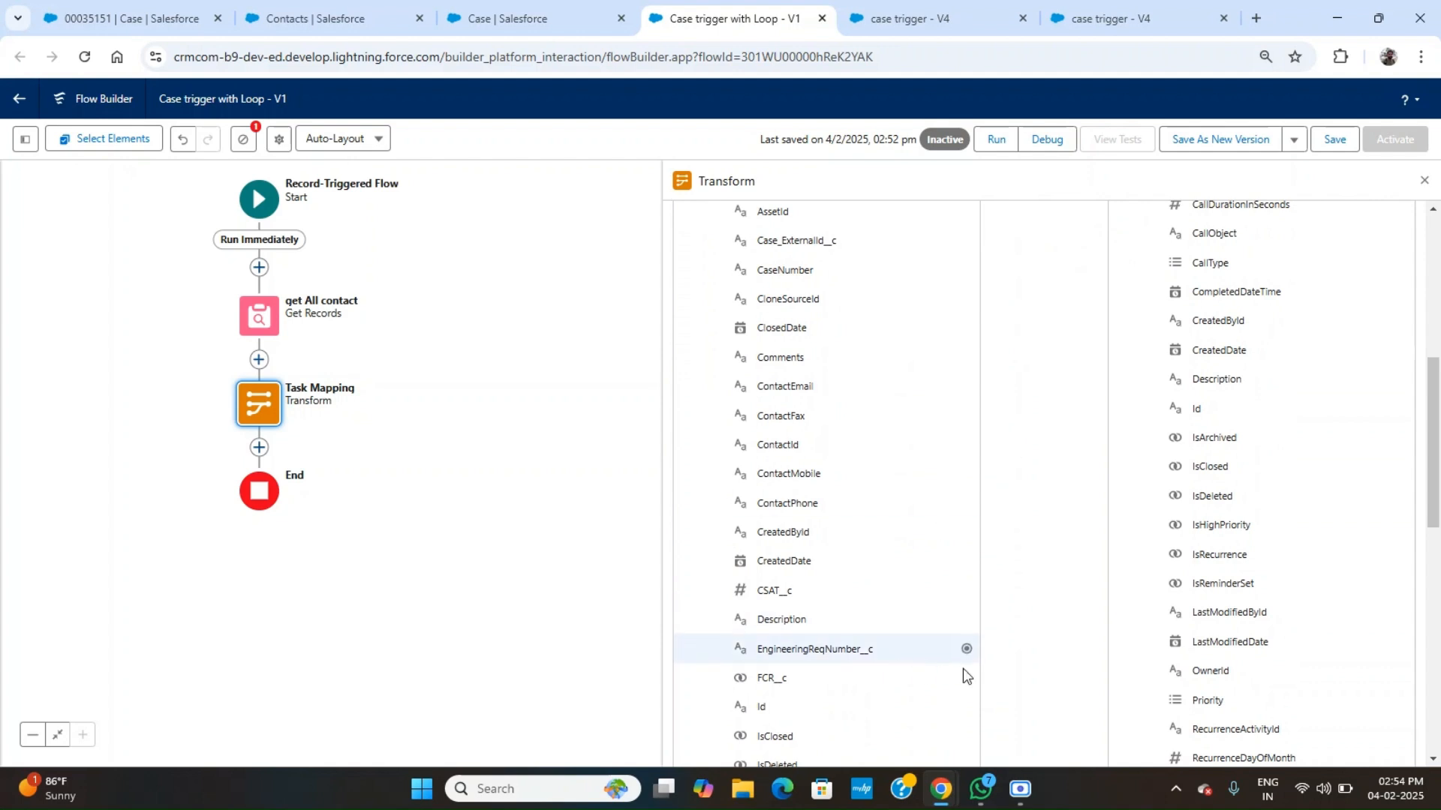
{"action": "left_click", "coordinate": [966, 707]}
{"action": "scroll", "coordinate": [1022, 703], "scroll_direction": "down", "scroll_amount": 3}
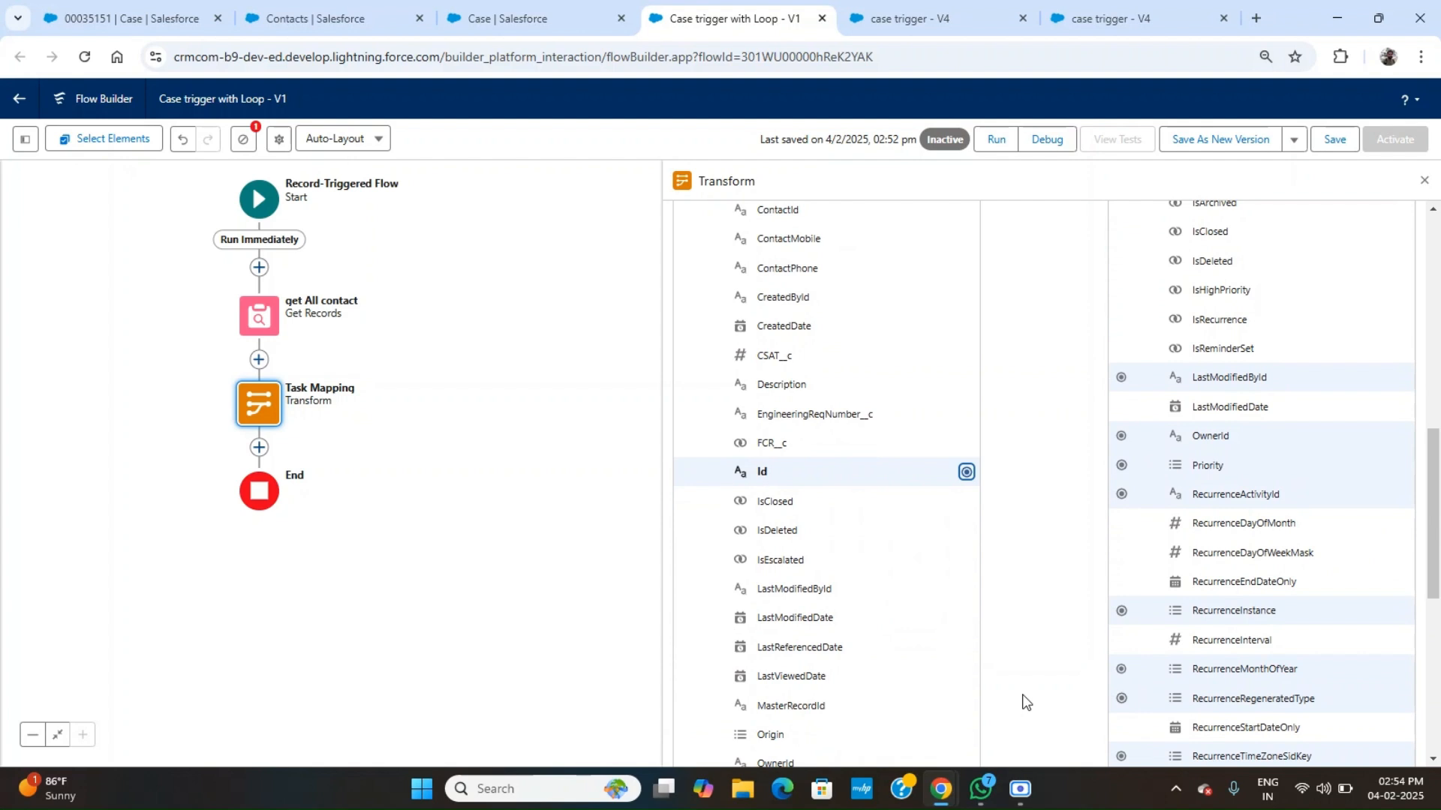
{"action": "scroll", "coordinate": [1022, 738], "scroll_direction": "down", "scroll_amount": 4}
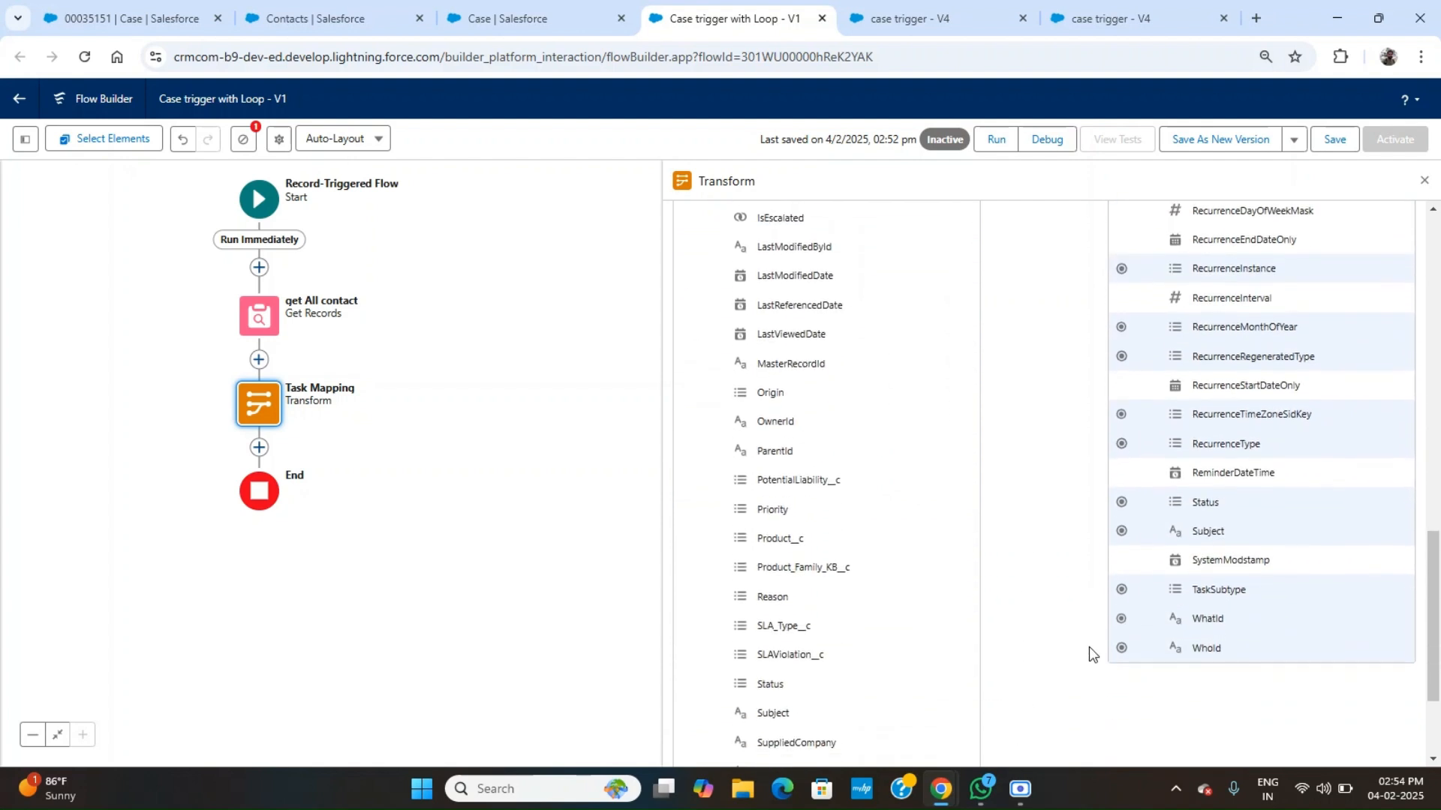
{"action": "left_click", "coordinate": [1123, 620]}
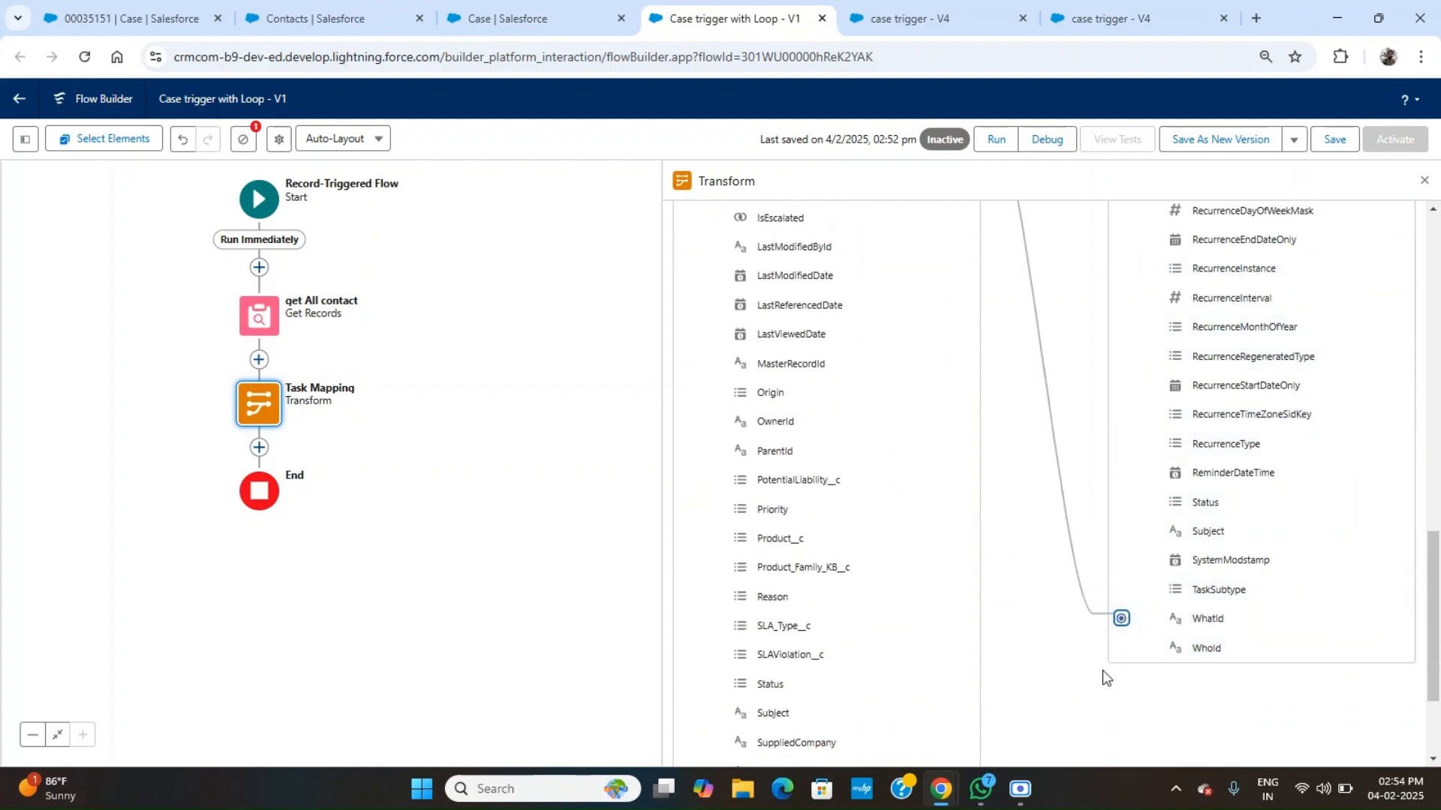
Map the Id field of get All contact to the WhoId field of the target Task collection.
{"action": "left_click", "coordinate": [1122, 650]}
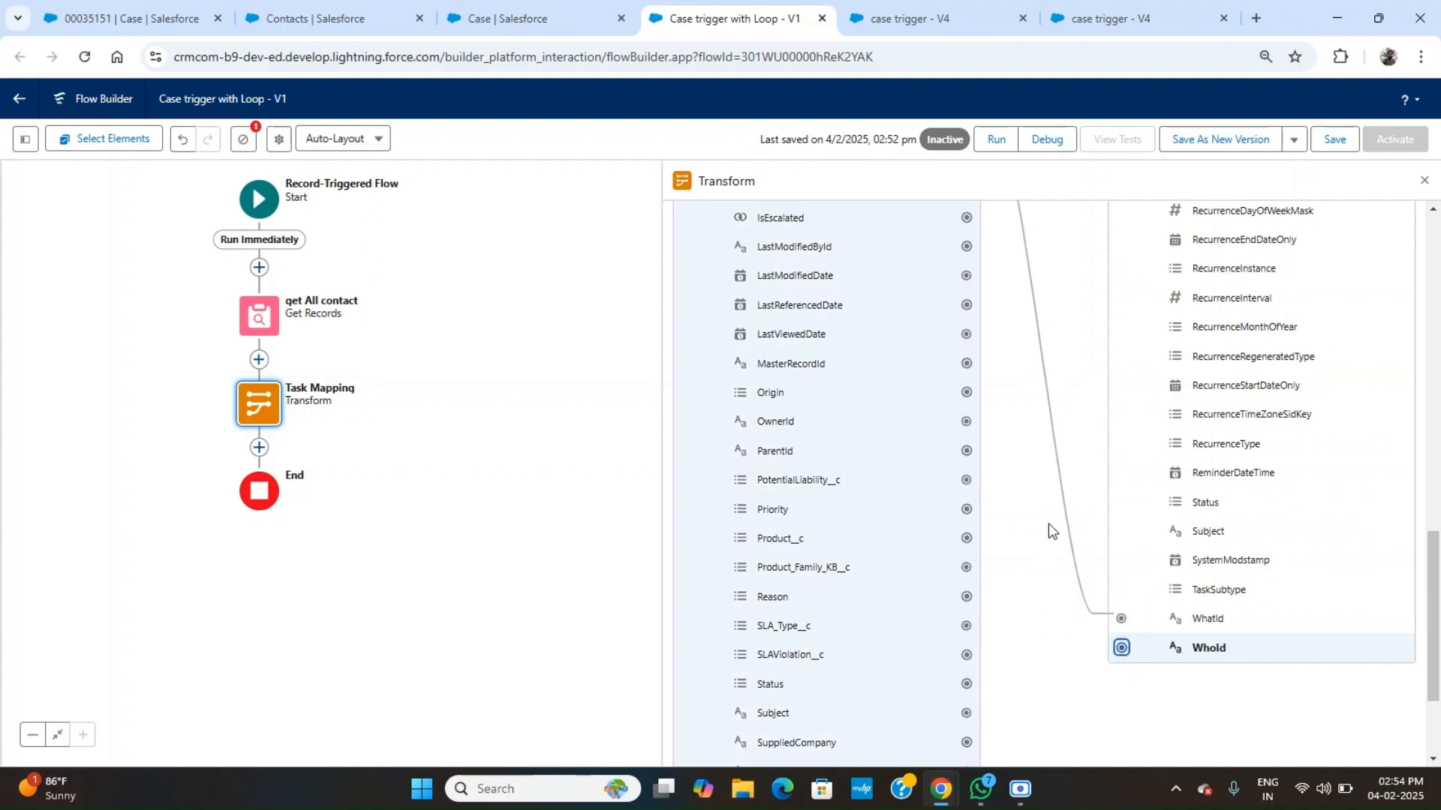
{"action": "scroll", "coordinate": [1047, 524], "scroll_direction": "up", "scroll_amount": 15}
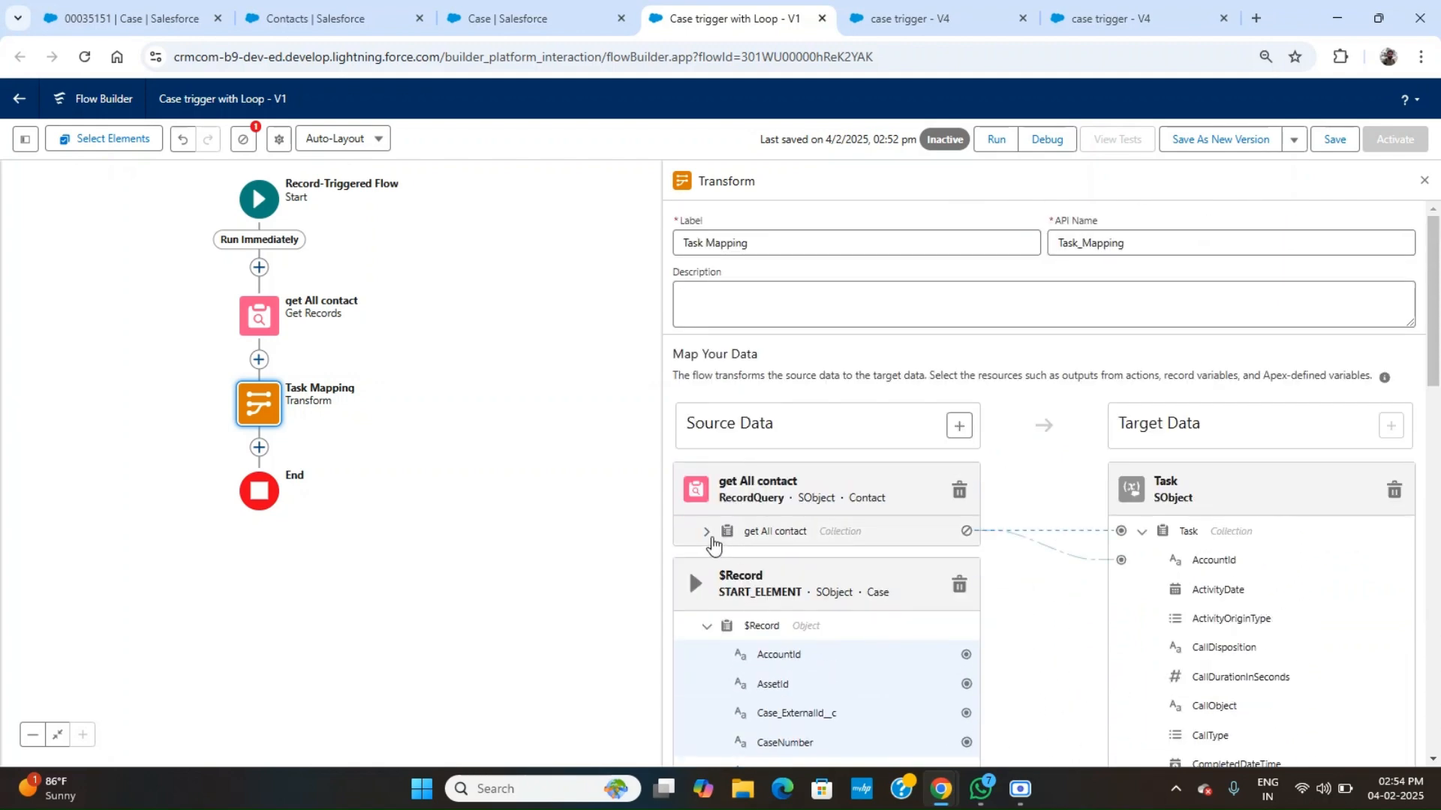
{"action": "left_click", "coordinate": [706, 533]}
{"action": "scroll", "coordinate": [829, 663], "scroll_direction": "down", "scroll_amount": 5}
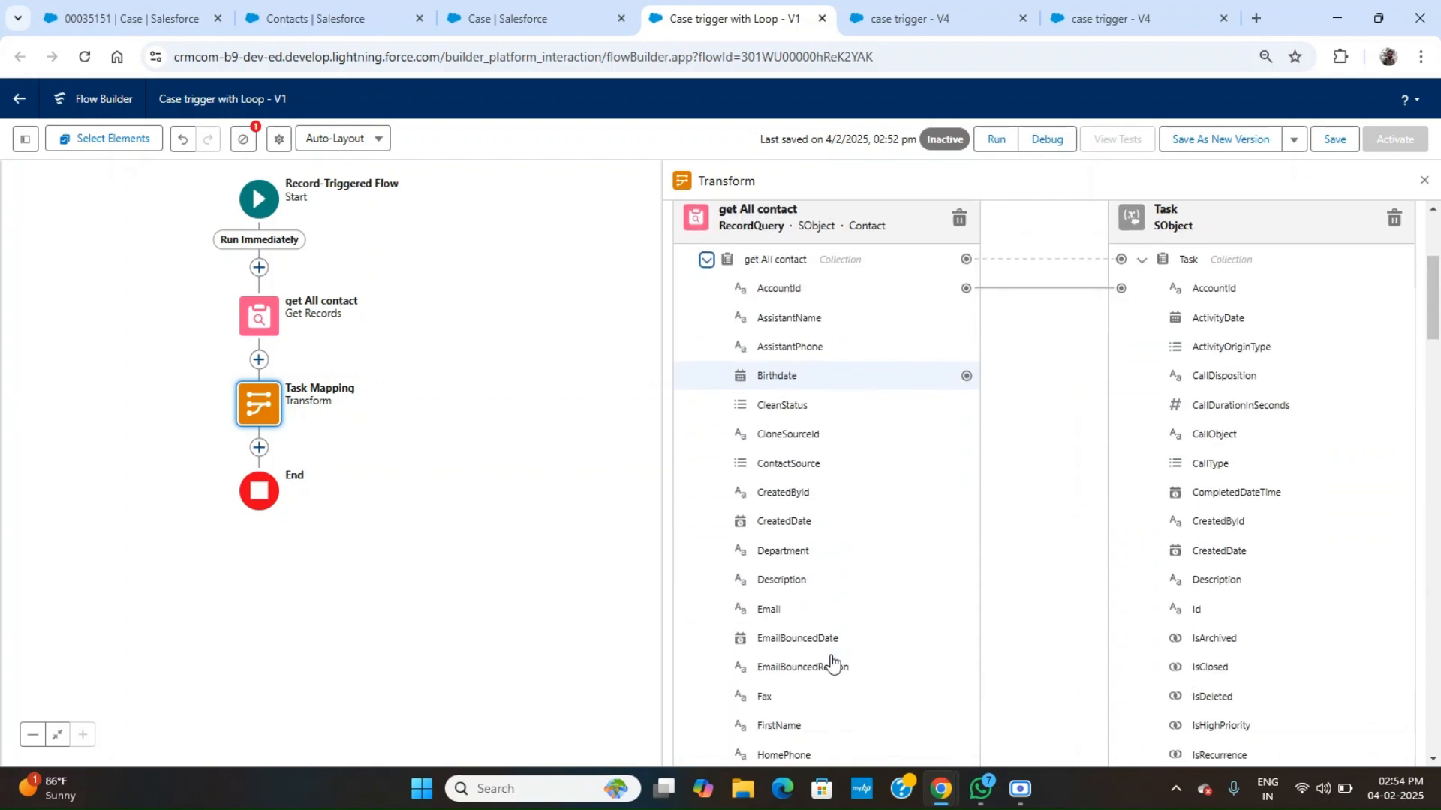
{"action": "scroll", "coordinate": [831, 663], "scroll_direction": "down", "scroll_amount": 4}
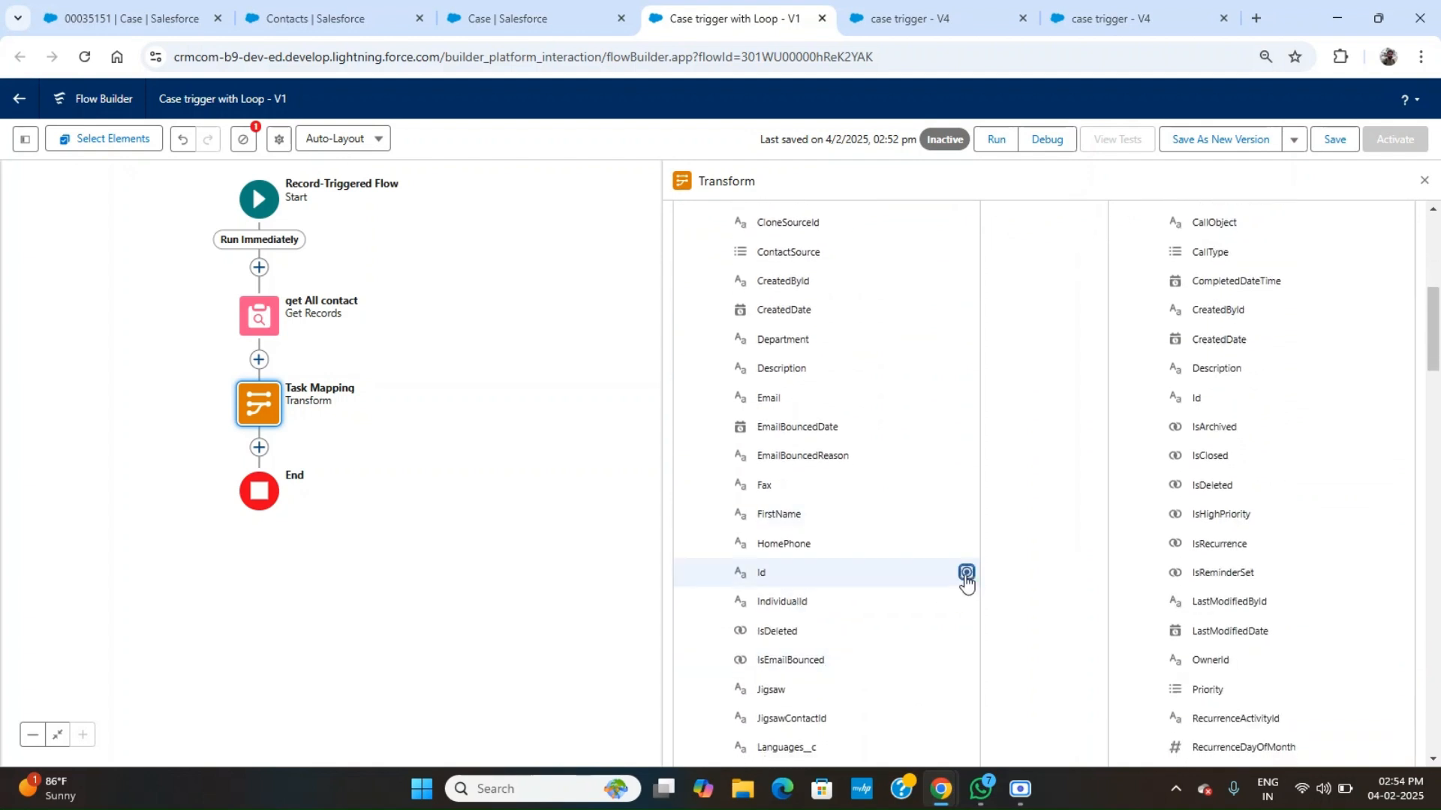
{"action": "left_click", "coordinate": [965, 576]}
Map the Subject field of the $Record Case source to the Subject field of the target Task collection.
{"action": "scroll", "coordinate": [1071, 533], "scroll_direction": "down", "scroll_amount": 1}
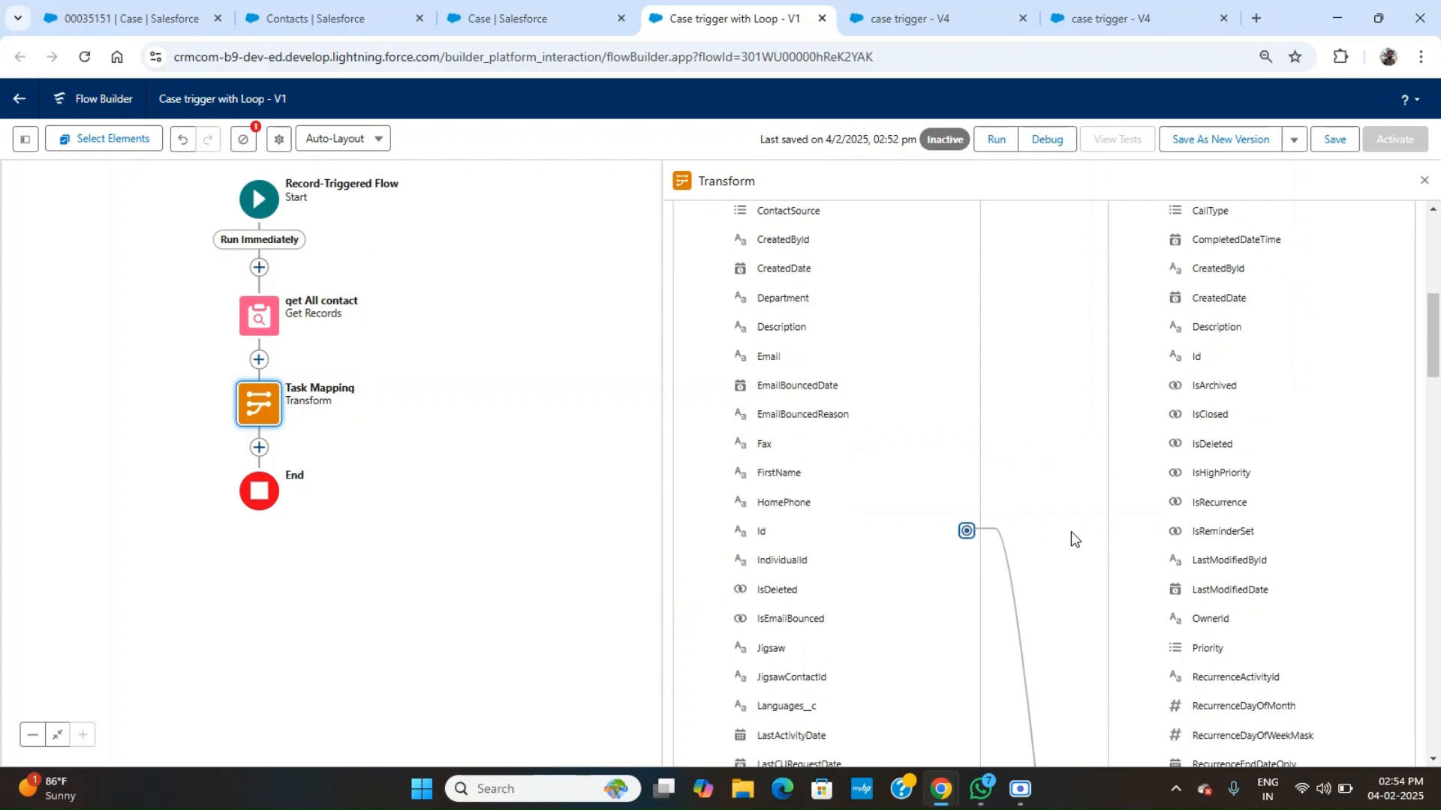
{"action": "scroll", "coordinate": [1070, 531], "scroll_direction": "down", "scroll_amount": 20}
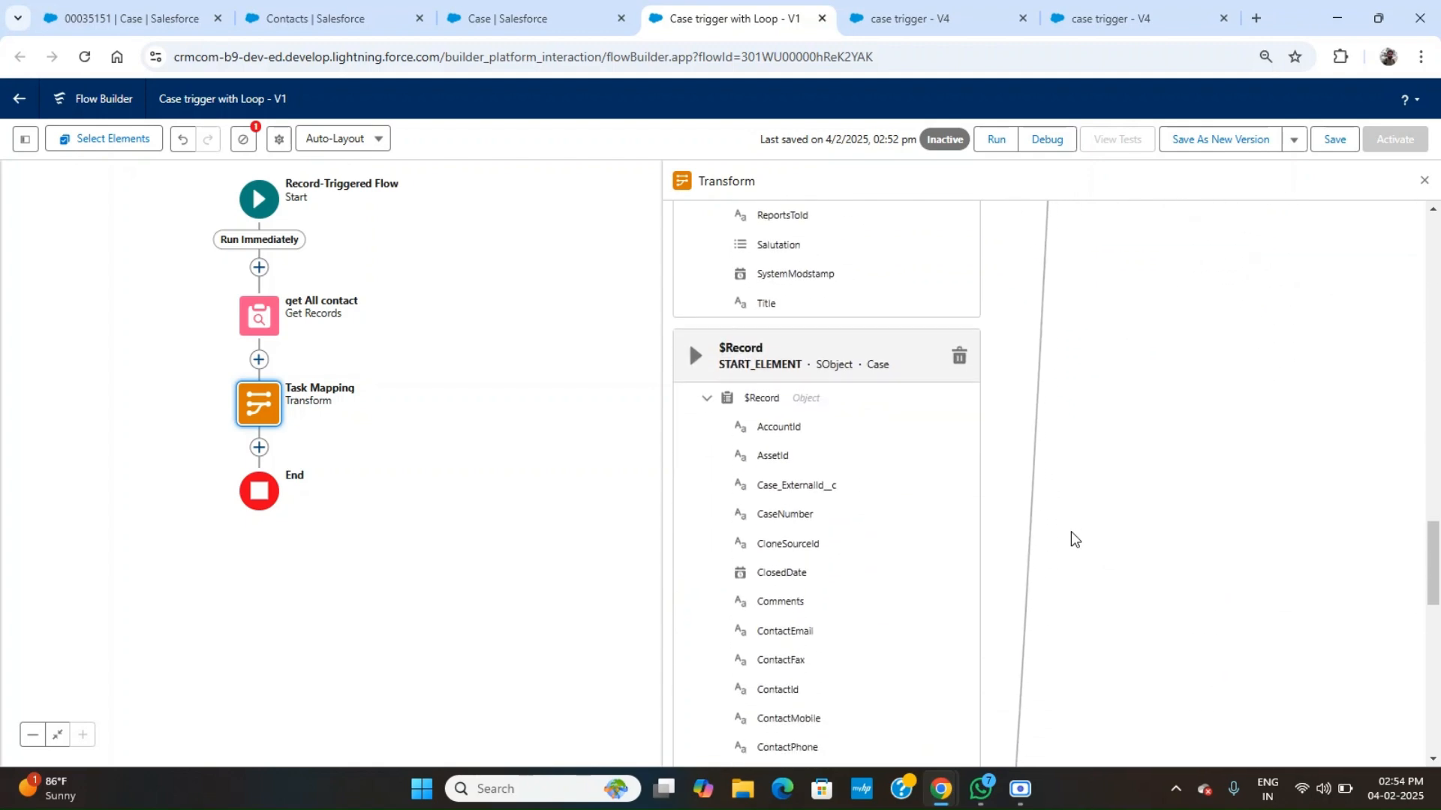
{"action": "scroll", "coordinate": [1070, 532], "scroll_direction": "up", "scroll_amount": 15}
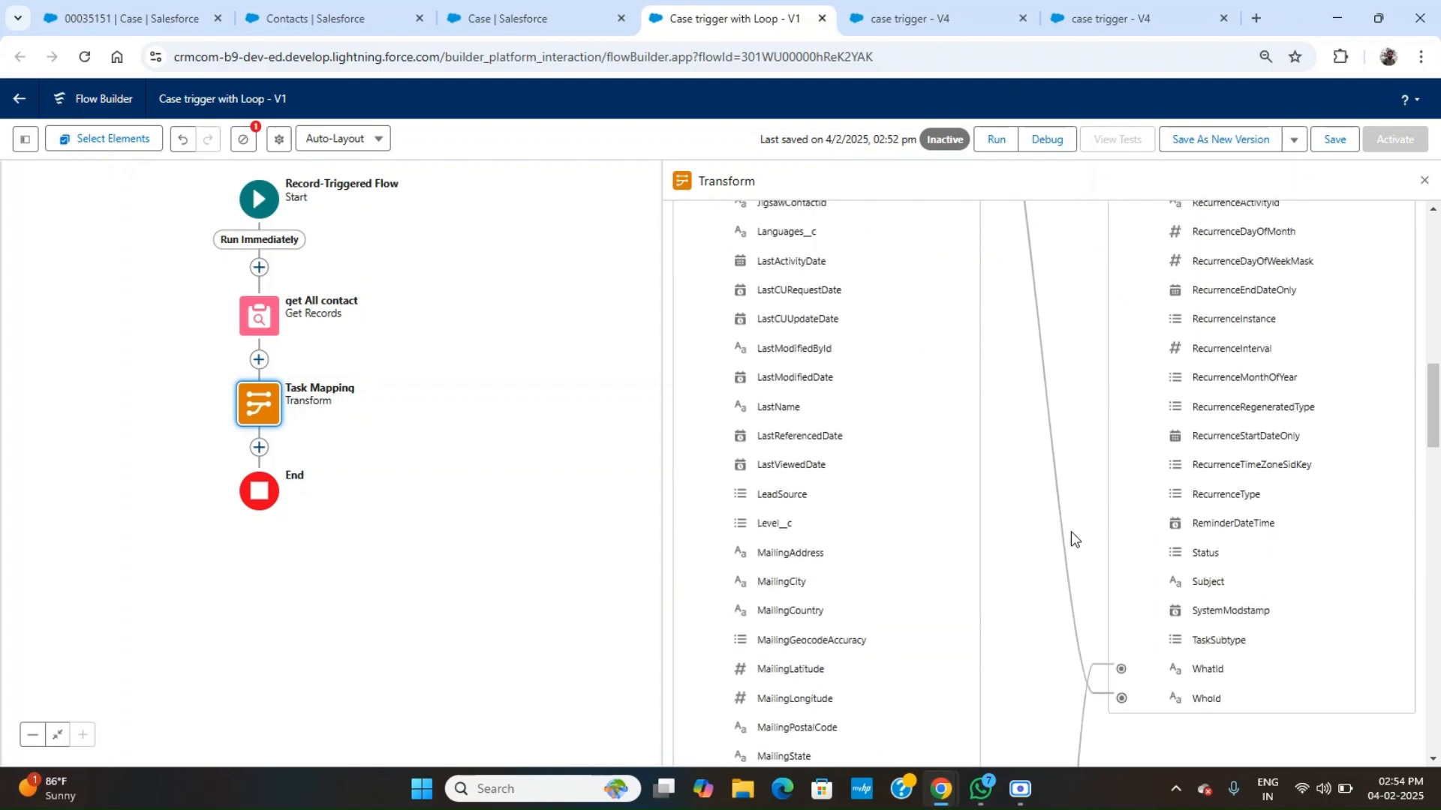
{"action": "scroll", "coordinate": [1070, 532], "scroll_direction": "up", "scroll_amount": 1}
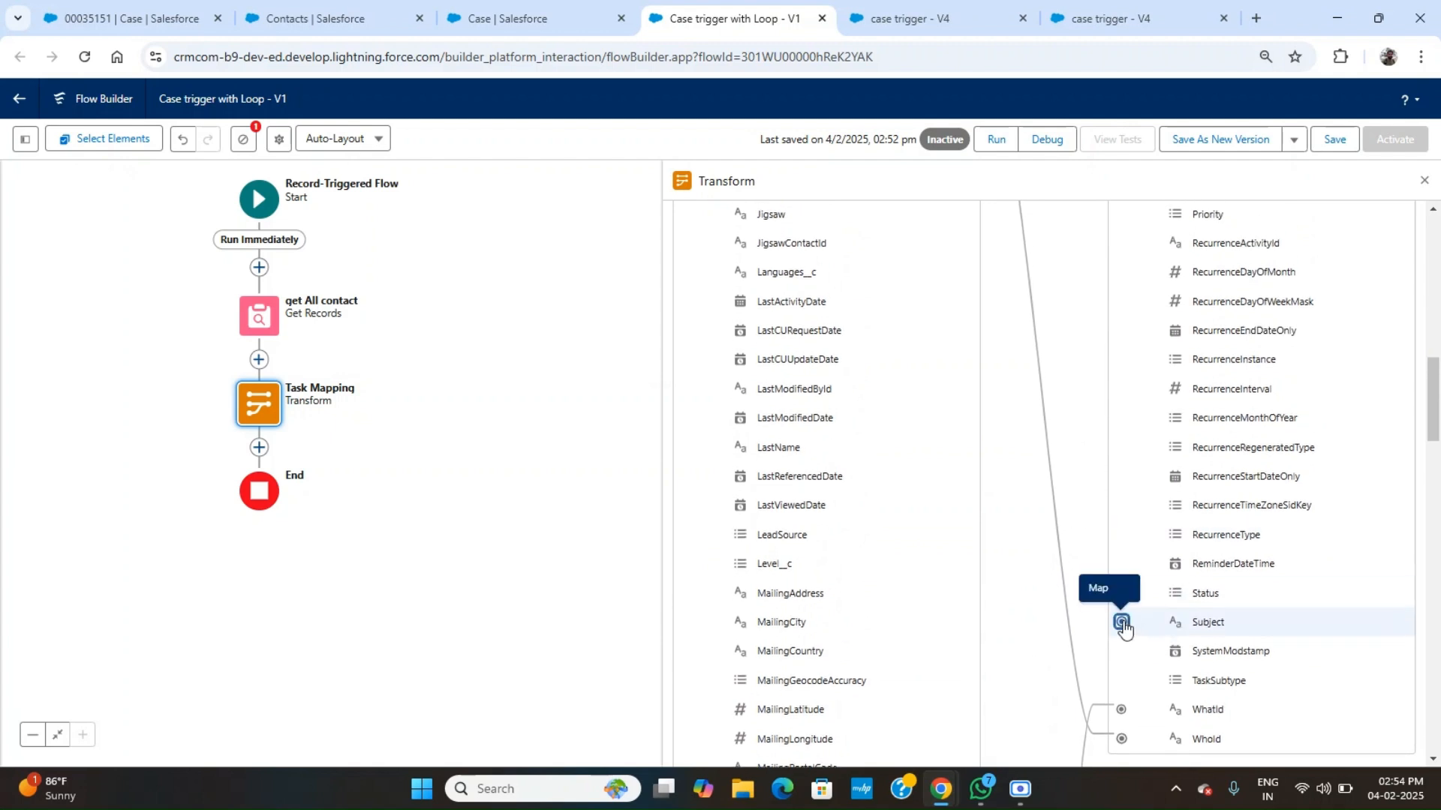
{"action": "left_click", "coordinate": [1121, 624]}
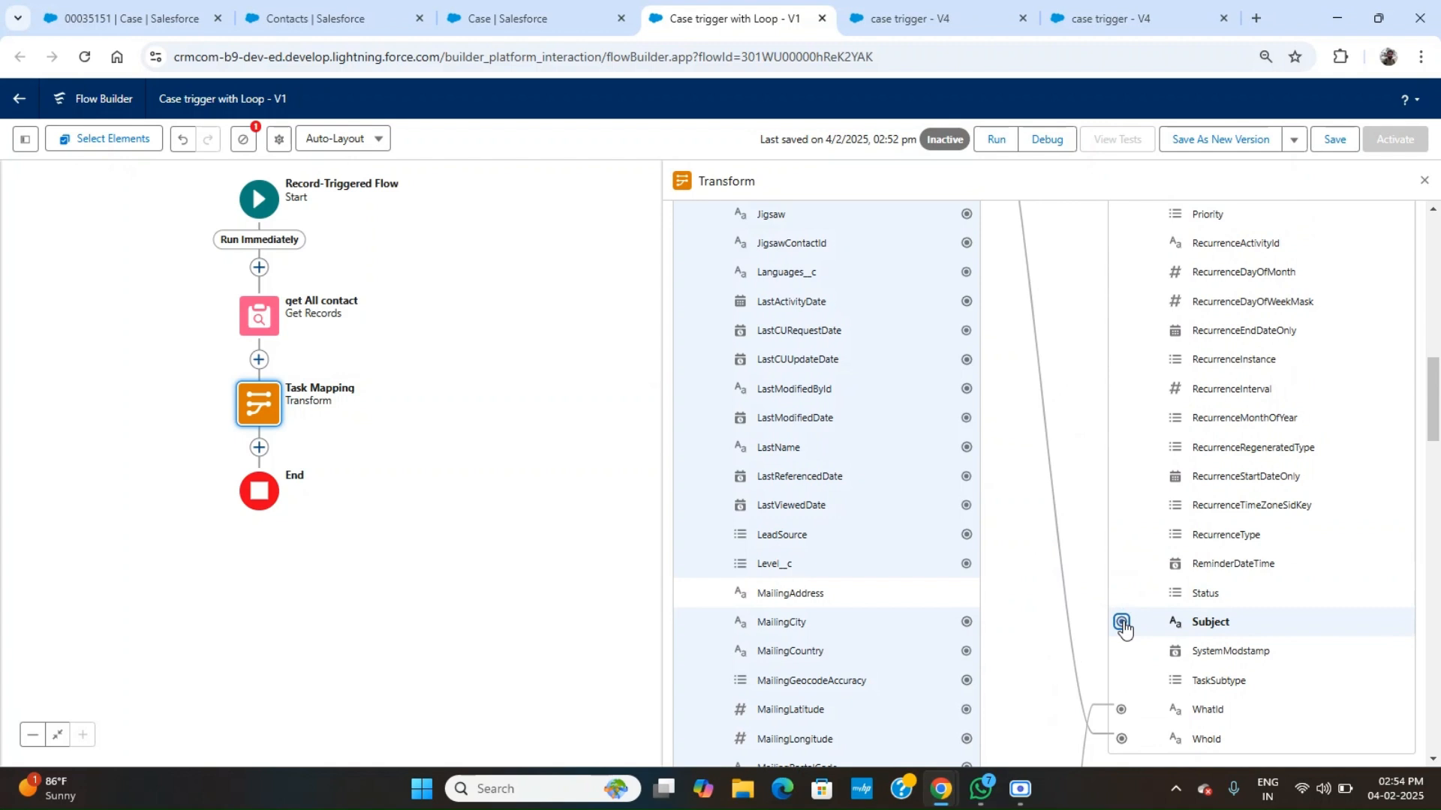
{"action": "scroll", "coordinate": [1036, 648], "scroll_direction": "down", "scroll_amount": 10}
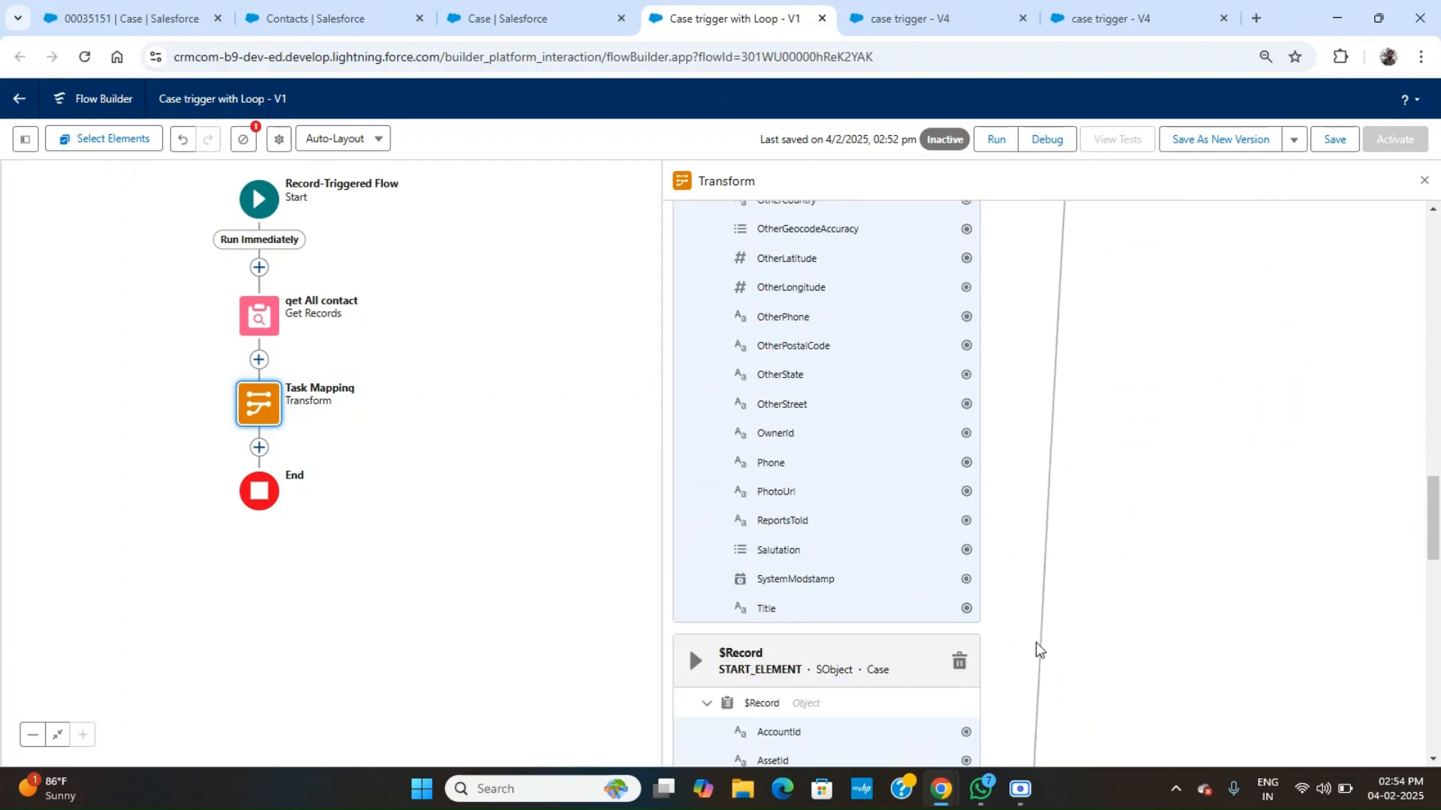
{"action": "scroll", "coordinate": [1036, 649], "scroll_direction": "down", "scroll_amount": 4}
{"action": "scroll", "coordinate": [1036, 649], "scroll_direction": "down", "scroll_amount": 7}
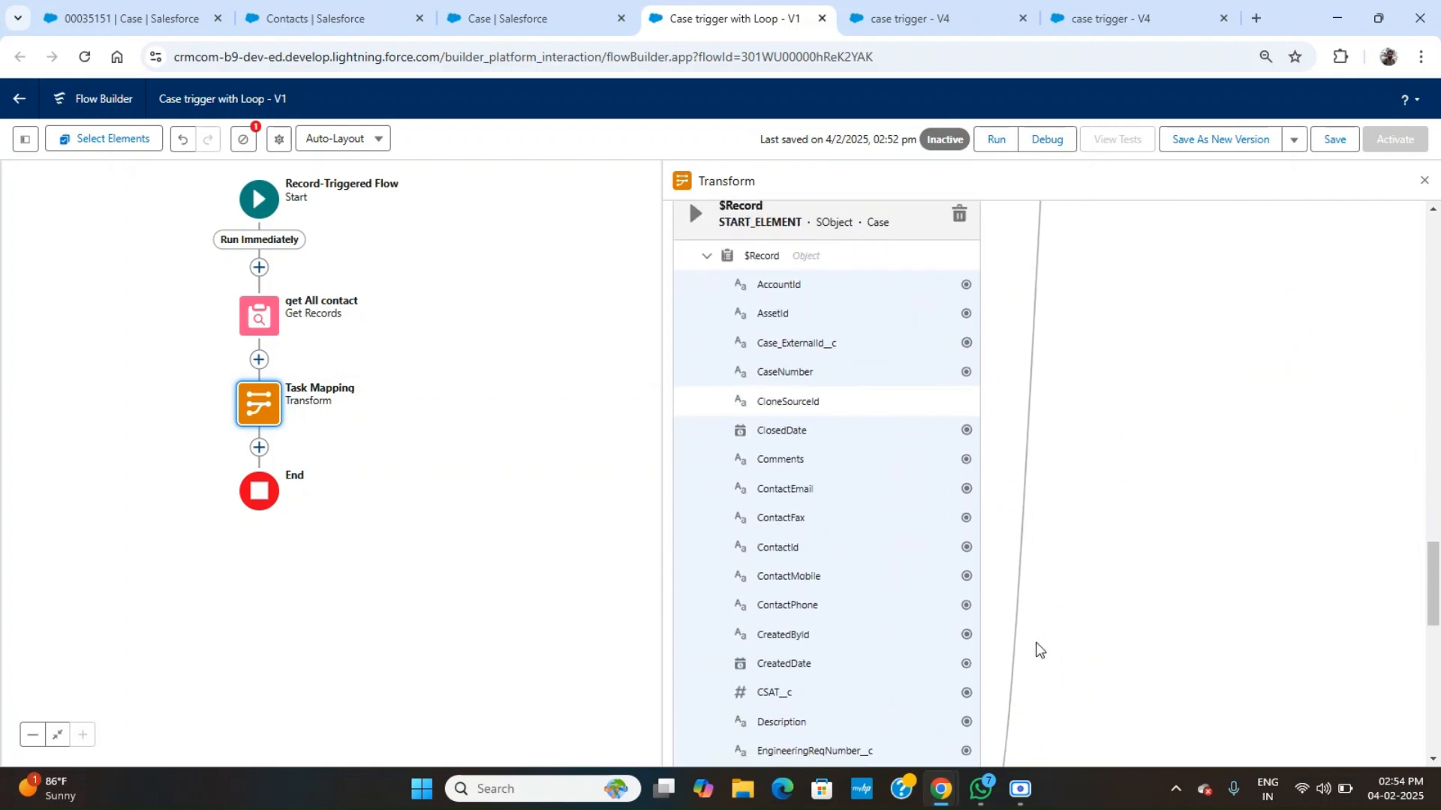
{"action": "scroll", "coordinate": [1036, 650], "scroll_direction": "down", "scroll_amount": 7}
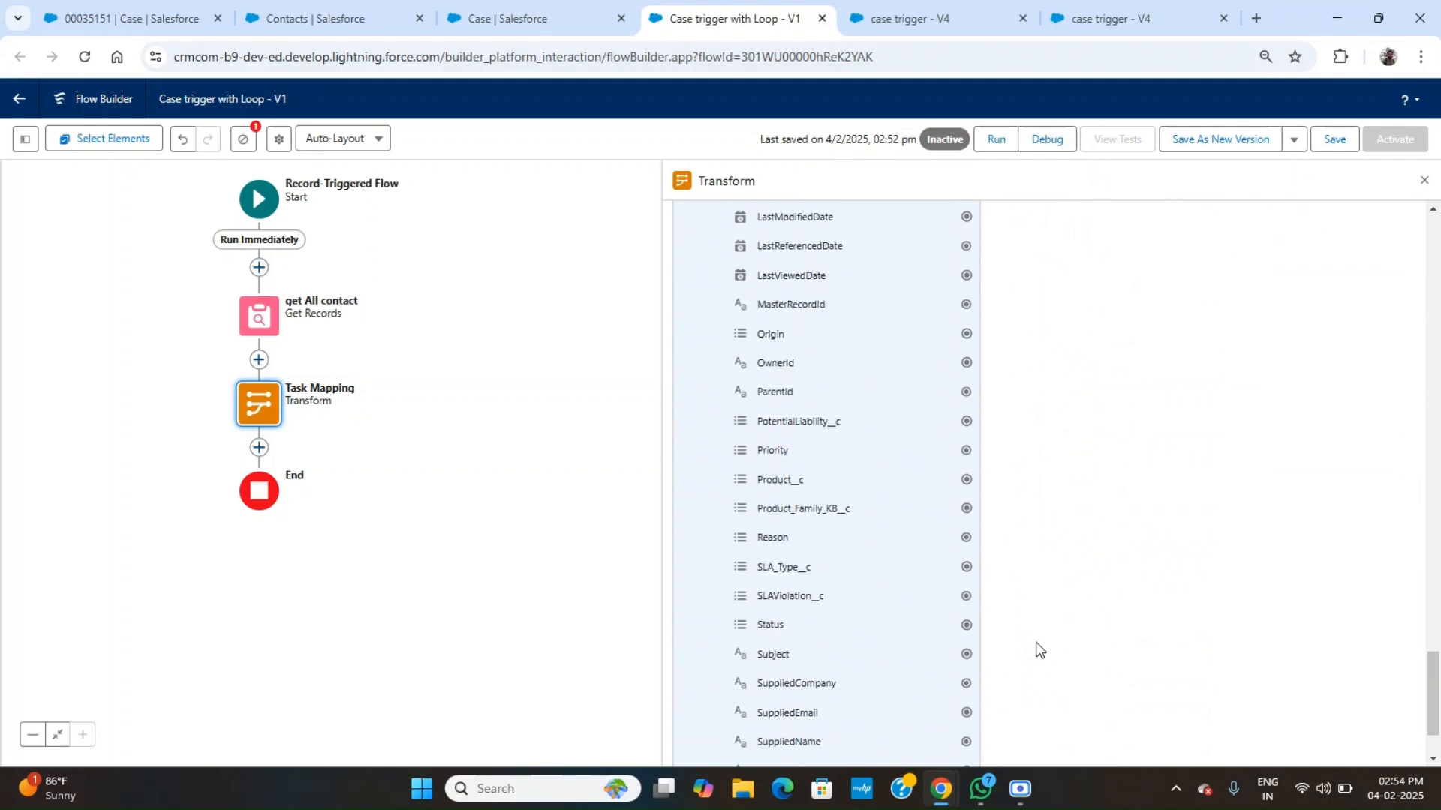
{"action": "left_click", "coordinate": [967, 547]}
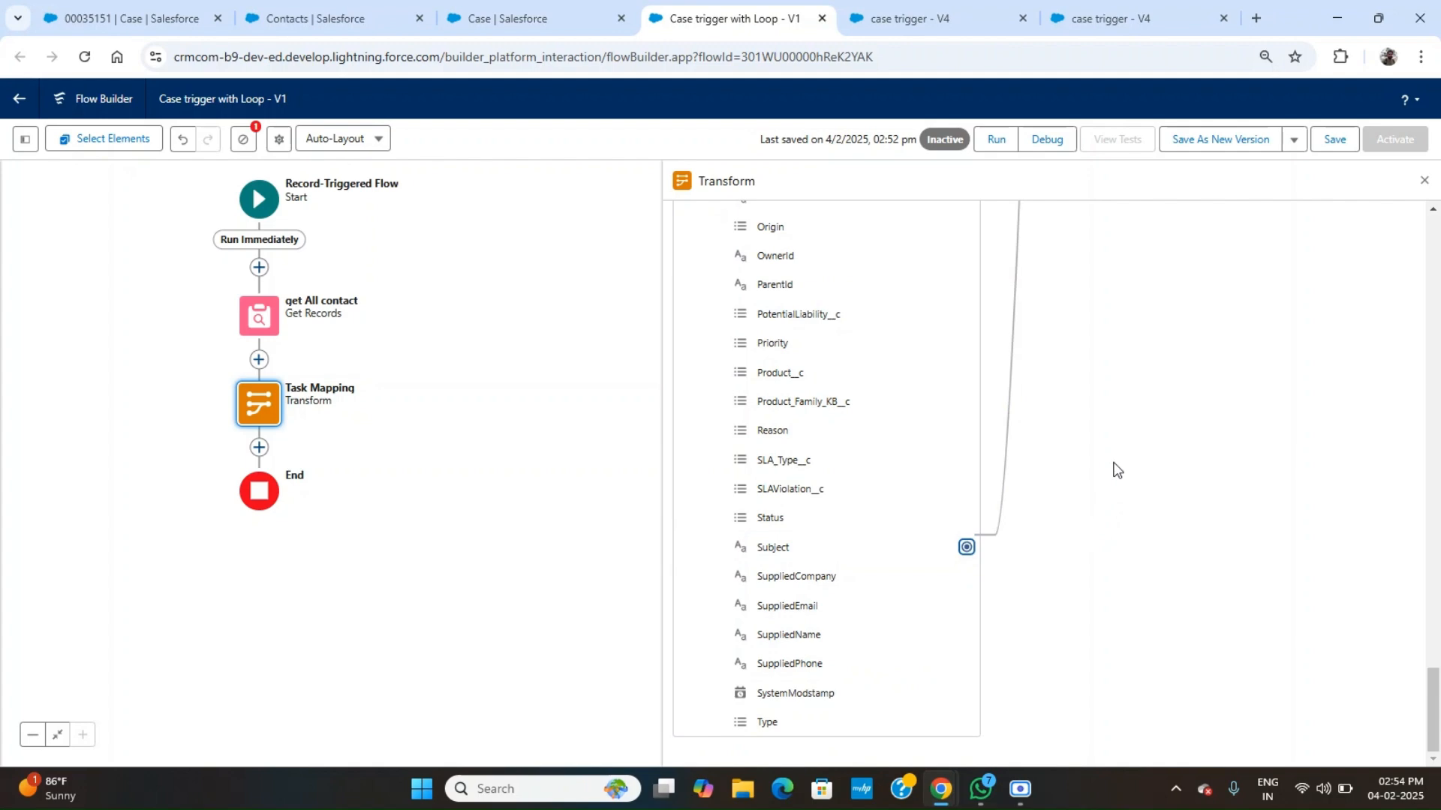
Review the Subject, WhatId and WhoId mappings between the source data and the target Task collection.
{"action": "scroll", "coordinate": [1116, 469], "scroll_direction": "up", "scroll_amount": 16}
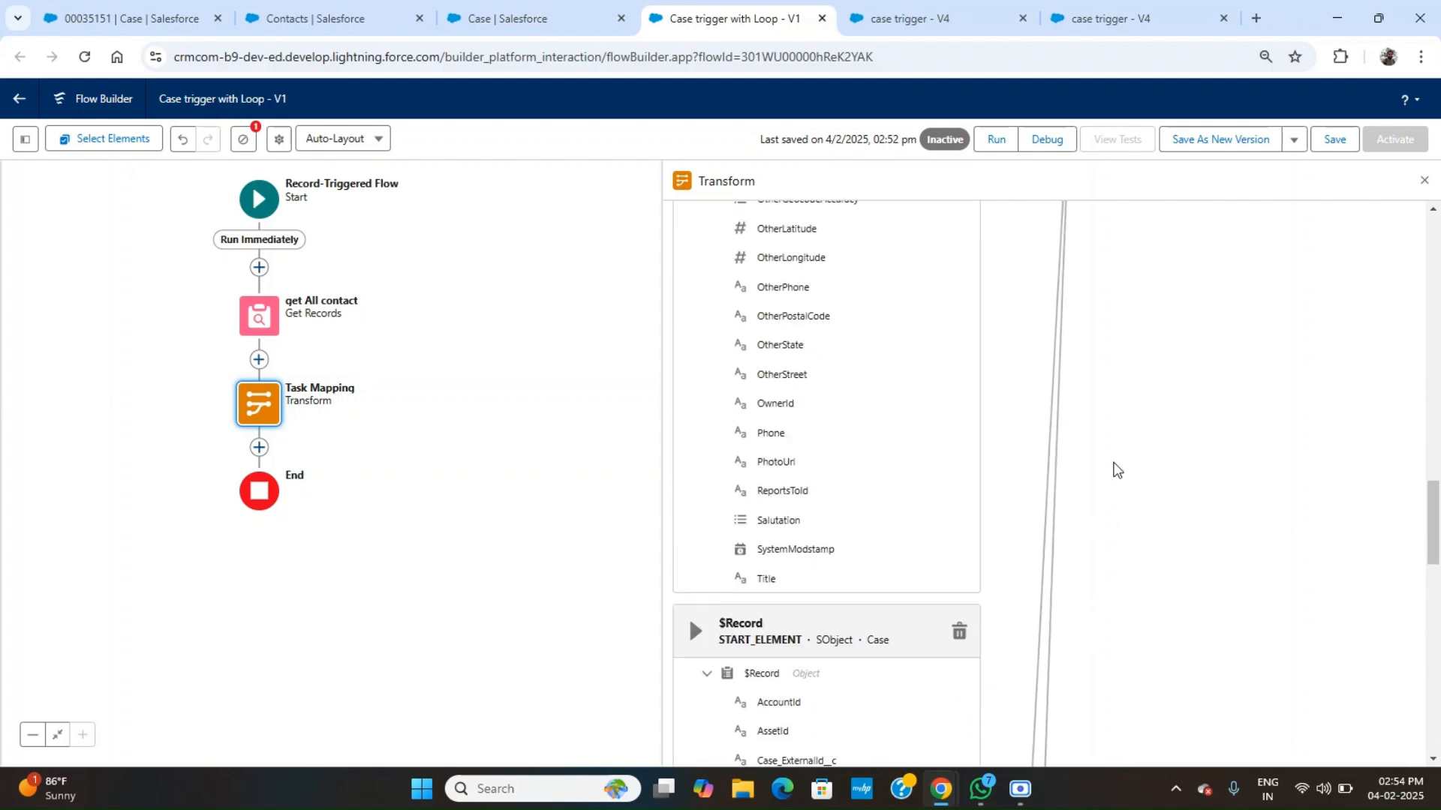
{"action": "scroll", "coordinate": [1115, 470], "scroll_direction": "up", "scroll_amount": 14}
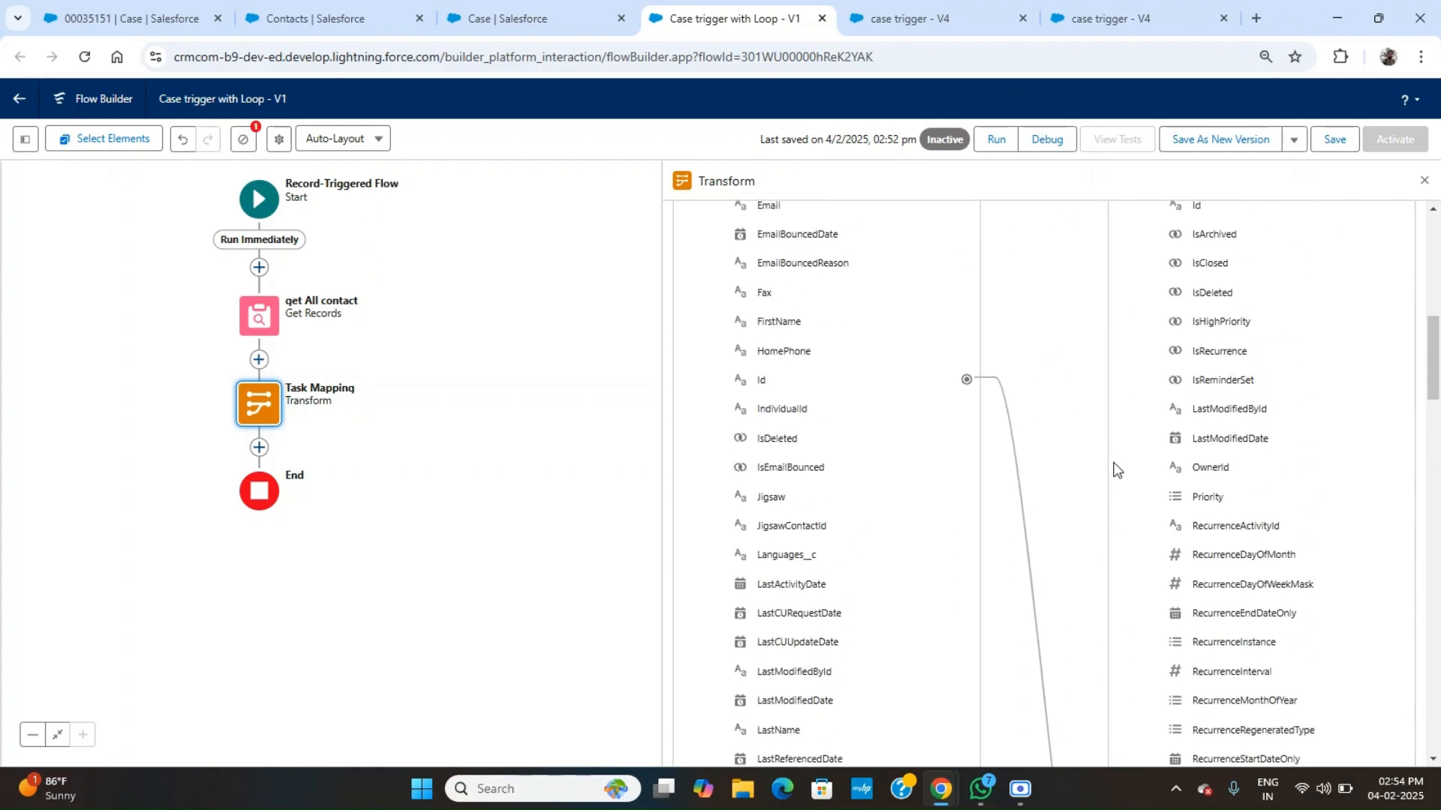
{"action": "scroll", "coordinate": [1116, 470], "scroll_direction": "up", "scroll_amount": 1}
{"action": "scroll", "coordinate": [1115, 469], "scroll_direction": "down", "scroll_amount": 7}
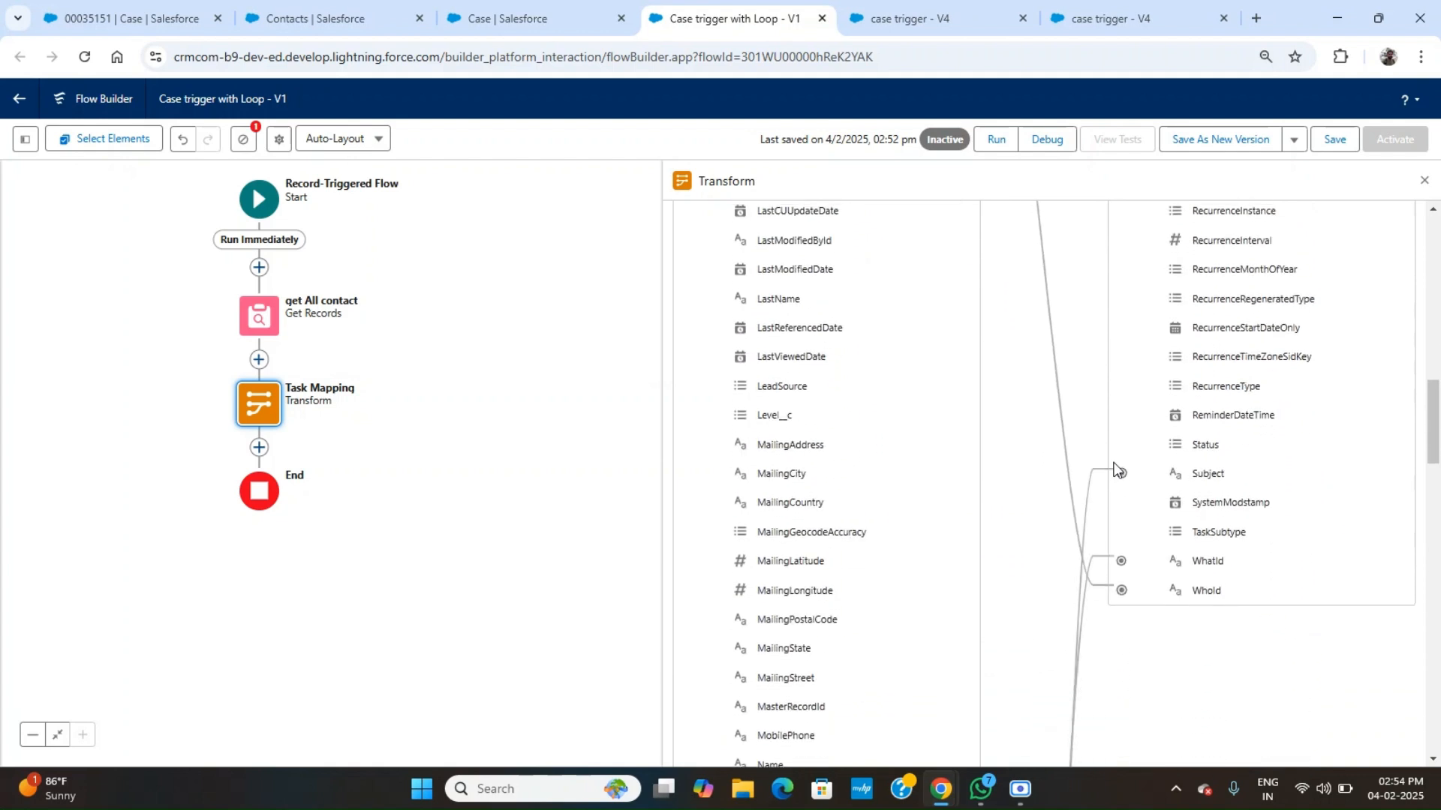
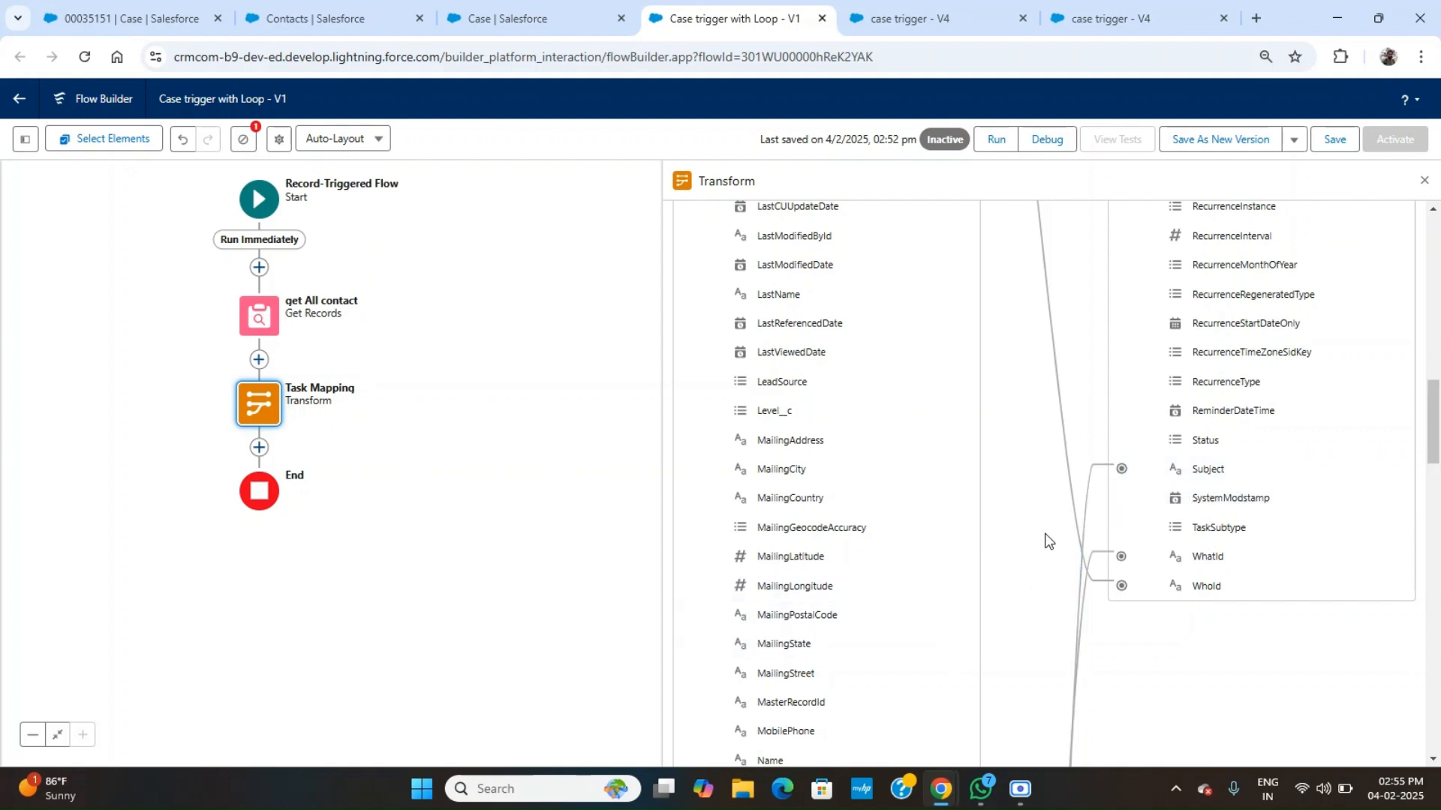
{"action": "scroll", "coordinate": [1048, 540], "scroll_direction": "up", "scroll_amount": 9}
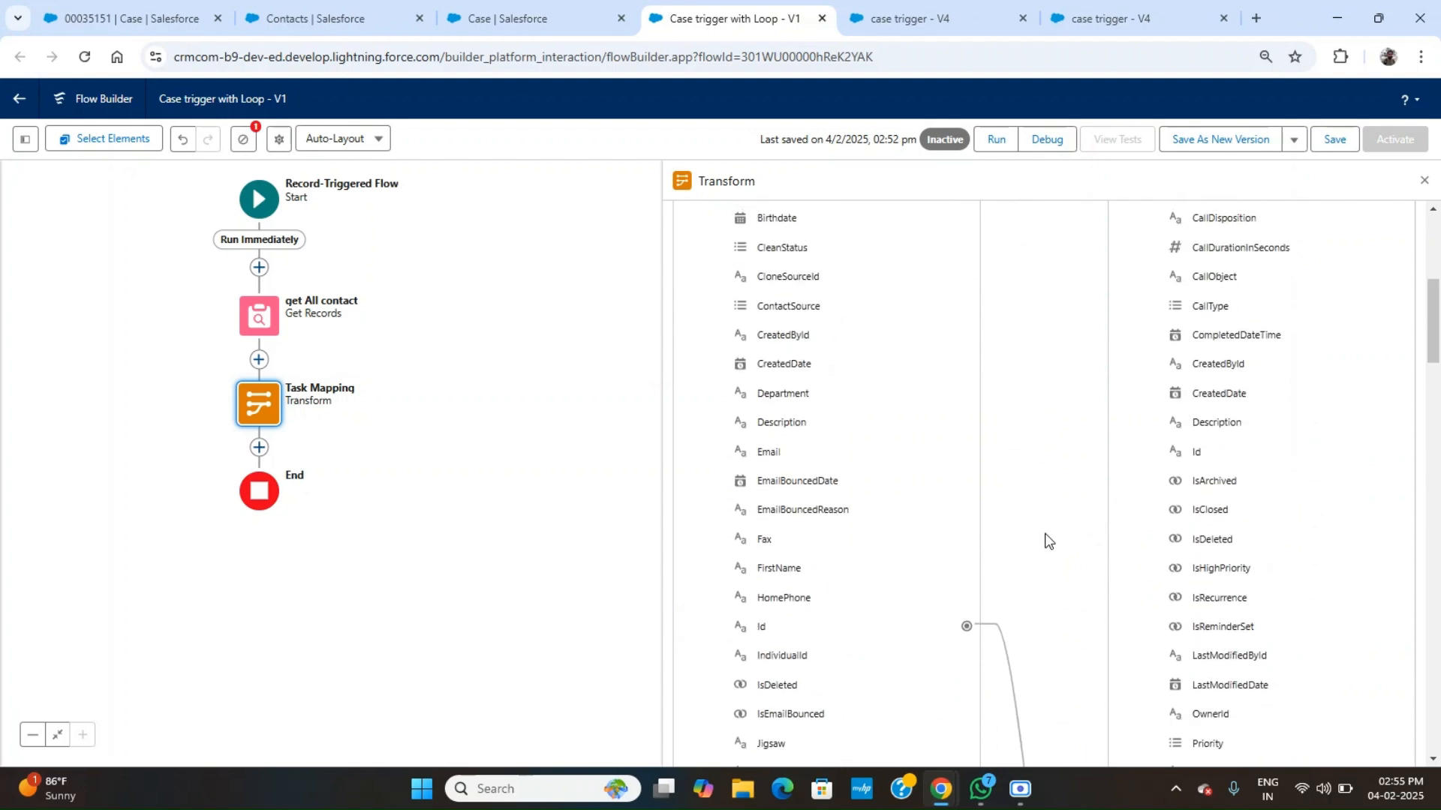
{"action": "scroll", "coordinate": [1048, 540], "scroll_direction": "up", "scroll_amount": 3}
{"action": "scroll", "coordinate": [1048, 541], "scroll_direction": "down", "scroll_amount": 5}
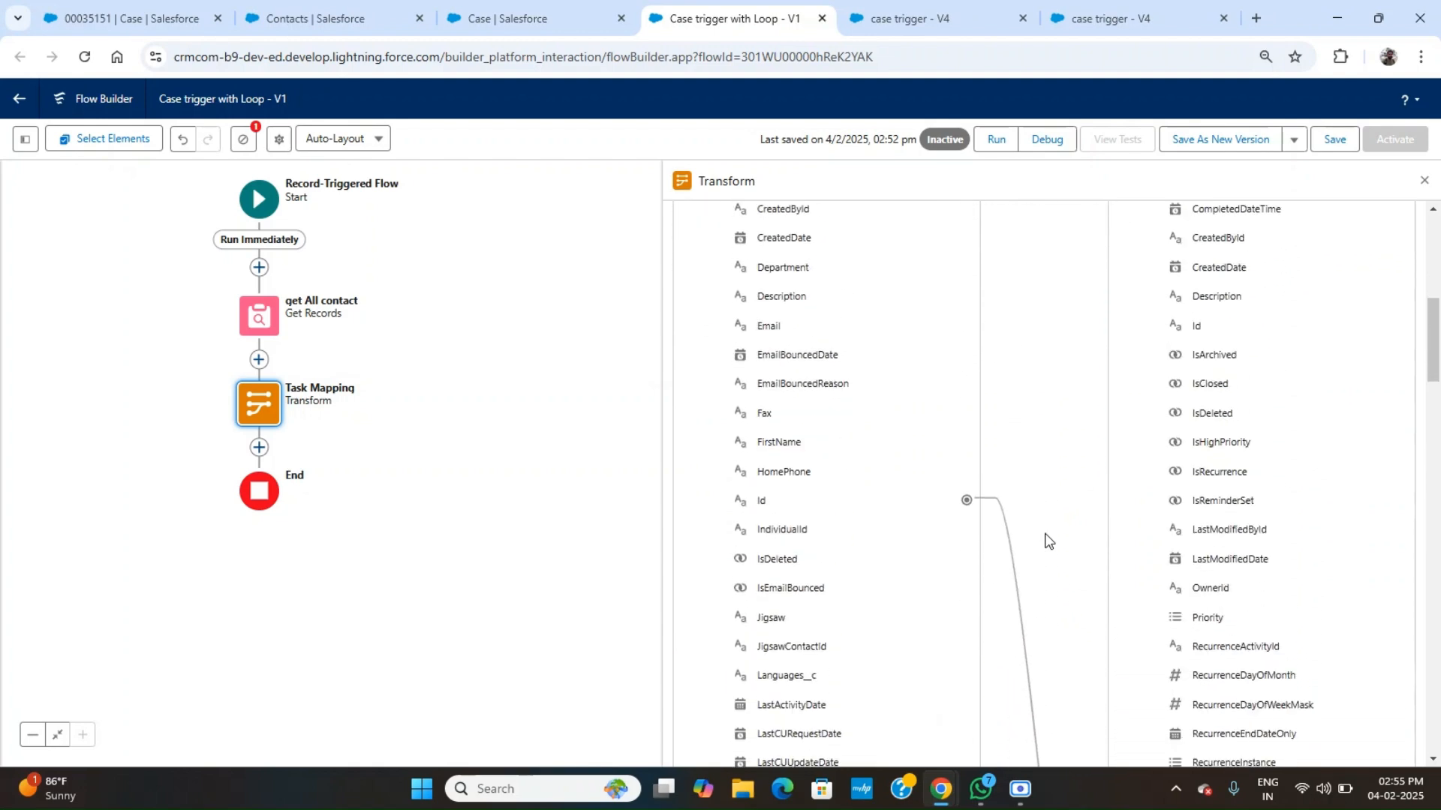
{"action": "scroll", "coordinate": [1048, 540], "scroll_direction": "down", "scroll_amount": 8}
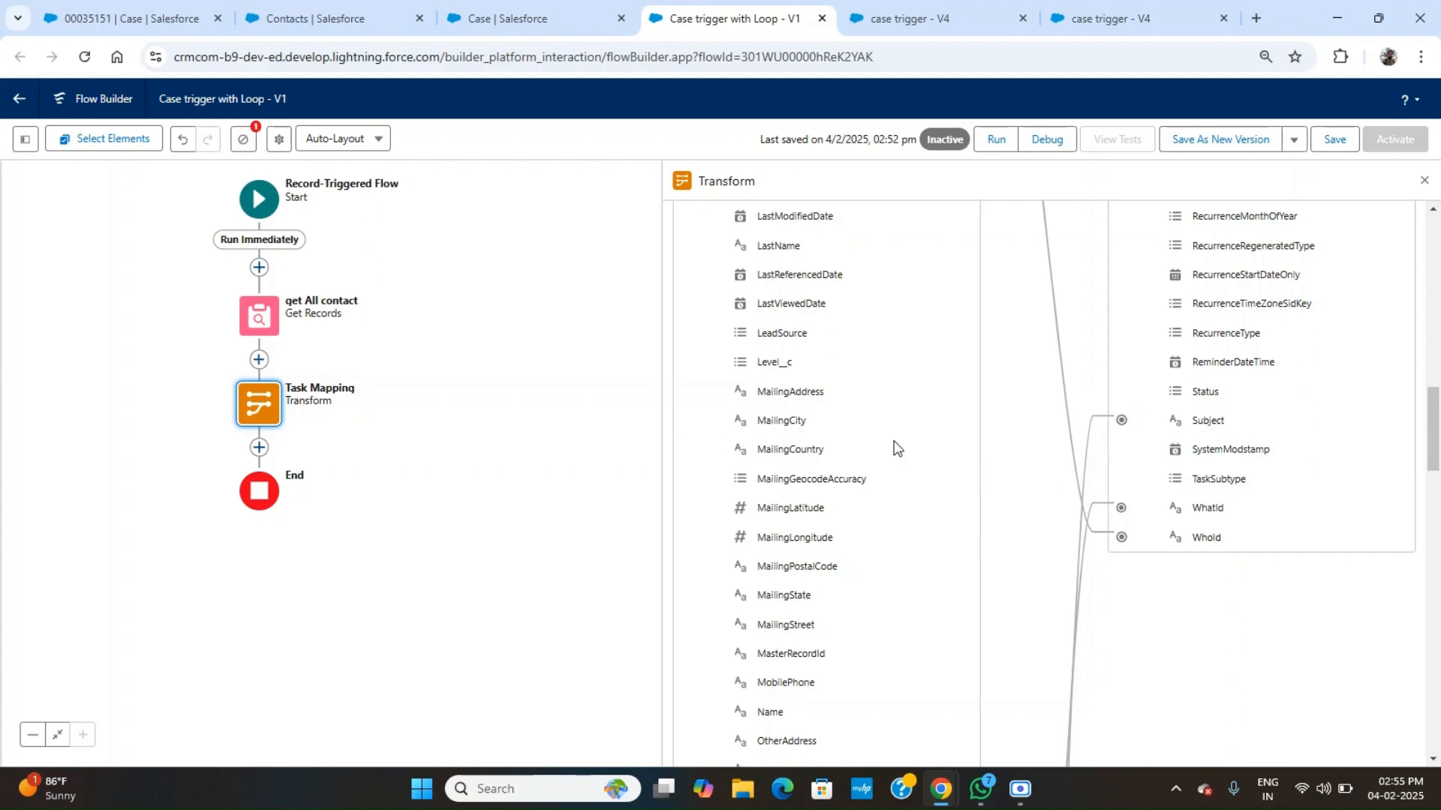
Add a formula to the Task Subject mapping and append +' '+ after {!$Record.Subject}.
{"action": "left_click", "coordinate": [1209, 420]}
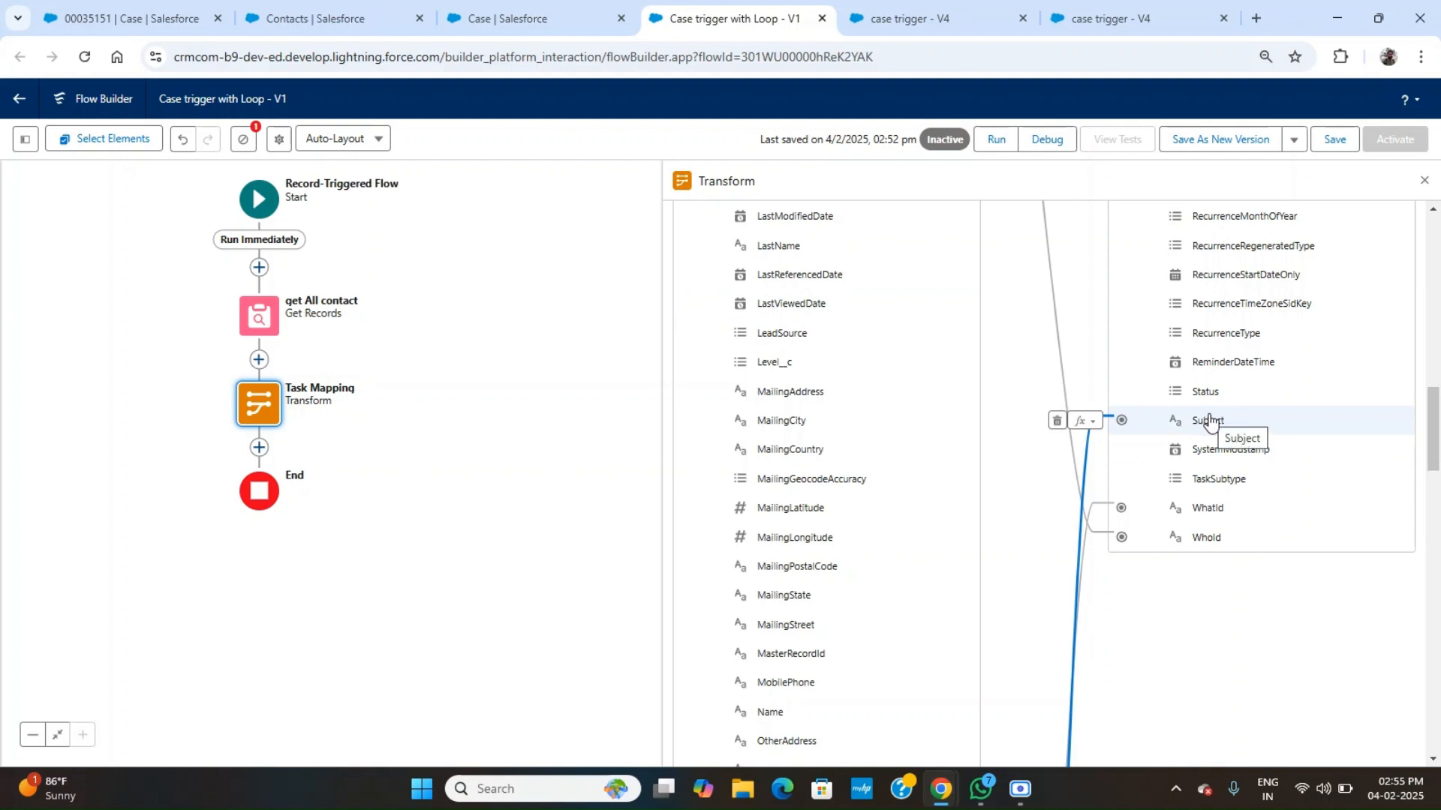
{"action": "left_click", "coordinate": [1094, 424]}
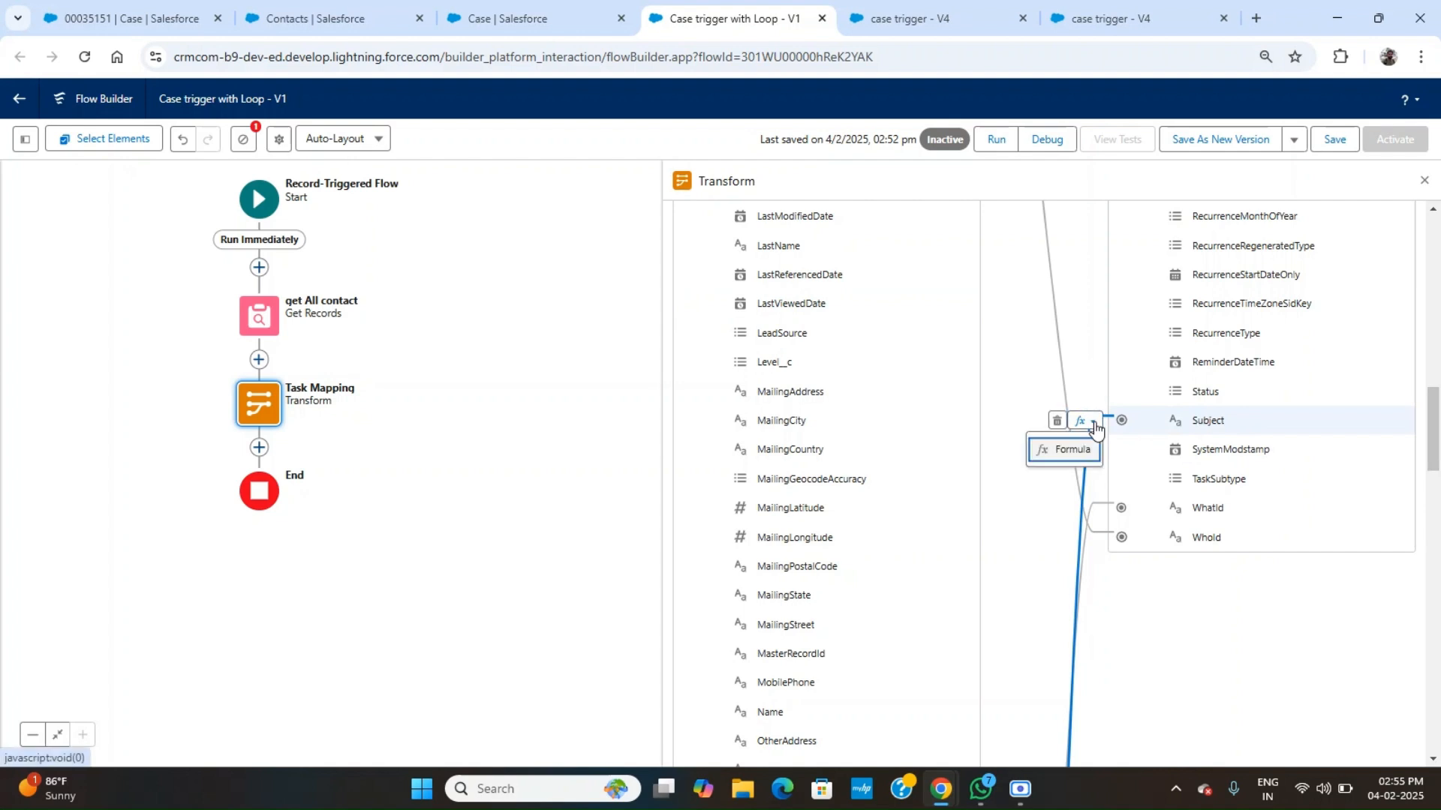
{"action": "left_click", "coordinate": [1058, 453]}
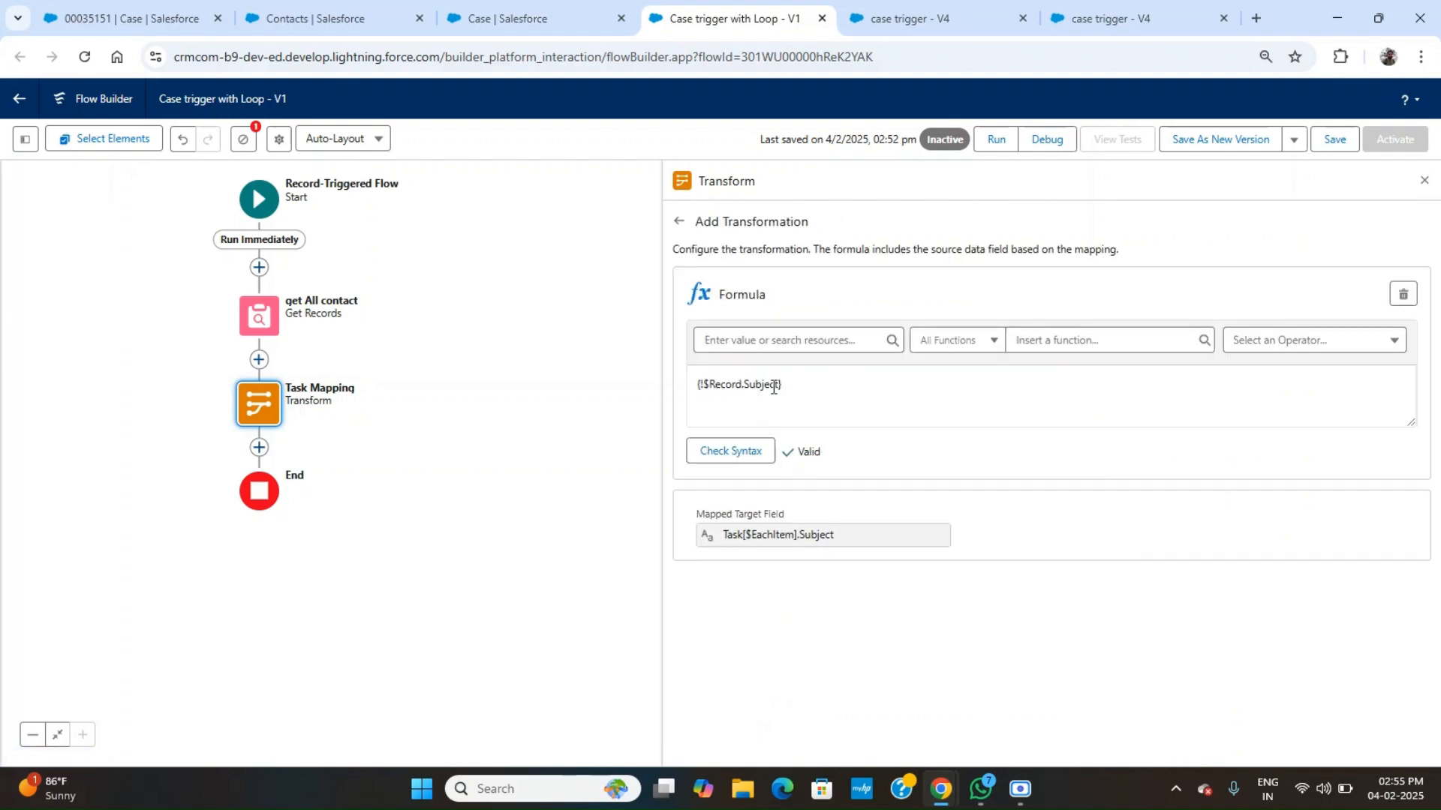
{"action": "left_click", "coordinate": [835, 397]}
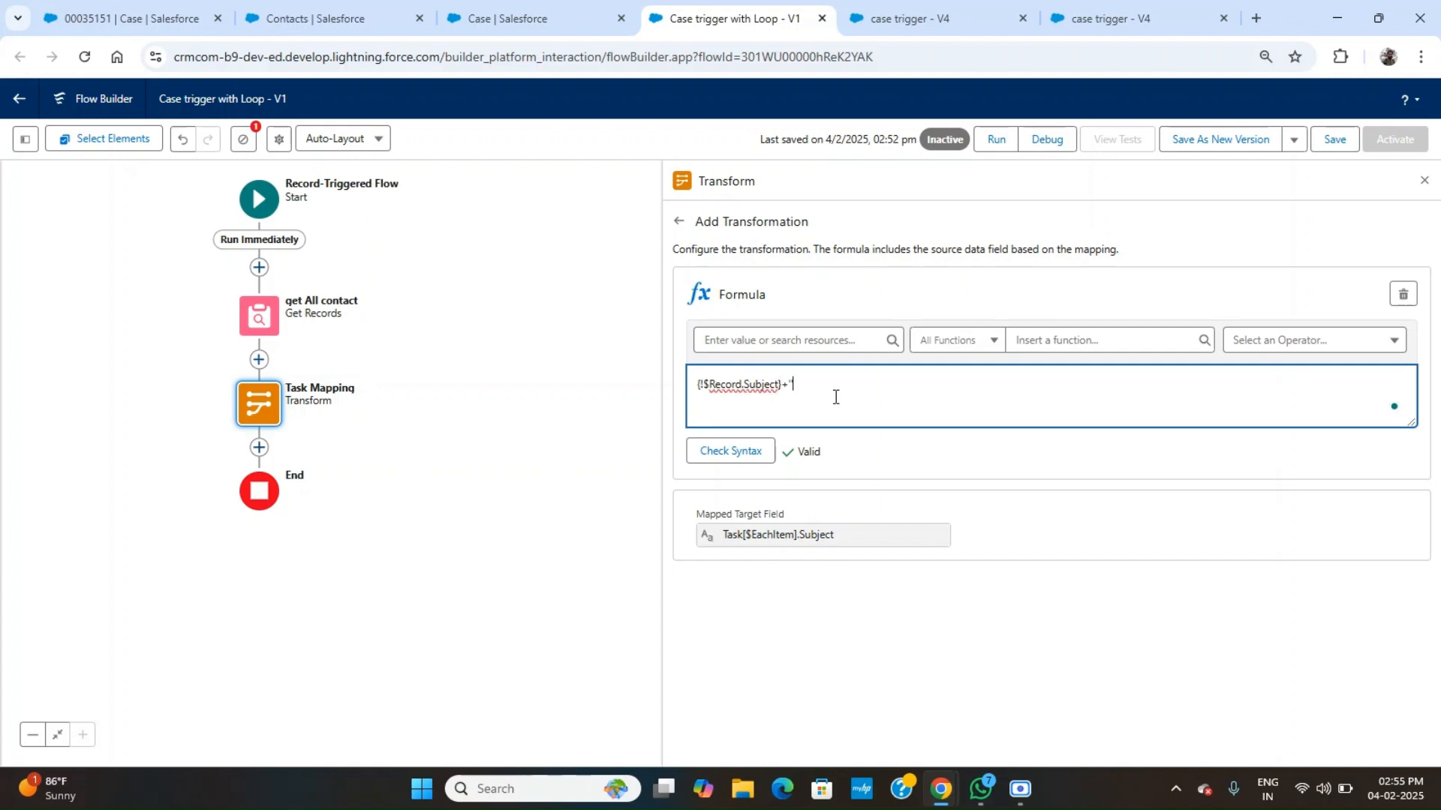
{"action": "type", "text": "+' '+"}
Insert the FirstName field of each get All contact item at the end of the Task Subject formula.
{"action": "left_click", "coordinate": [832, 345]}
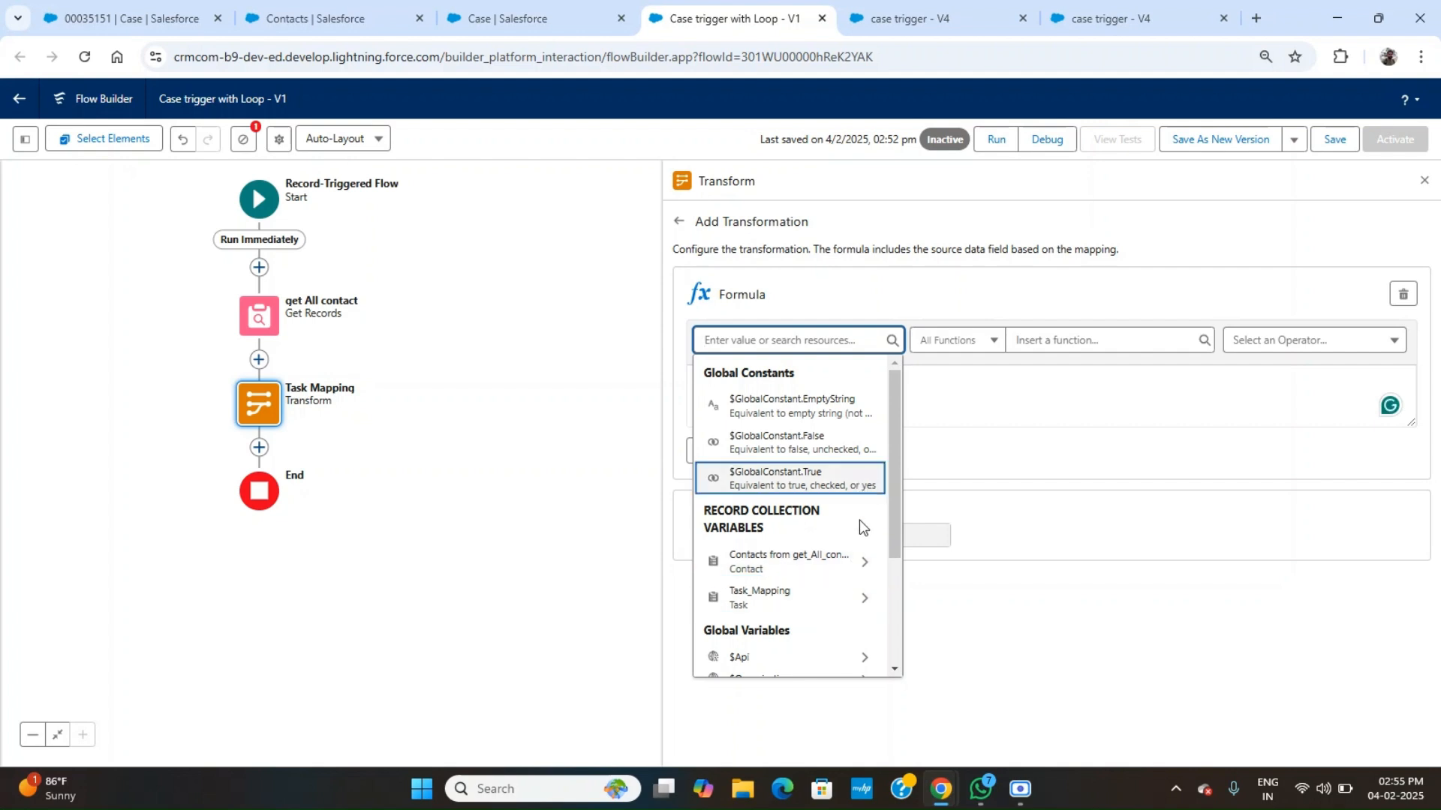
{"action": "scroll", "coordinate": [853, 609], "scroll_direction": "down", "scroll_amount": 1}
{"action": "scroll", "coordinate": [850, 607], "scroll_direction": "down", "scroll_amount": 3}
{"action": "scroll", "coordinate": [852, 605], "scroll_direction": "up", "scroll_amount": 4}
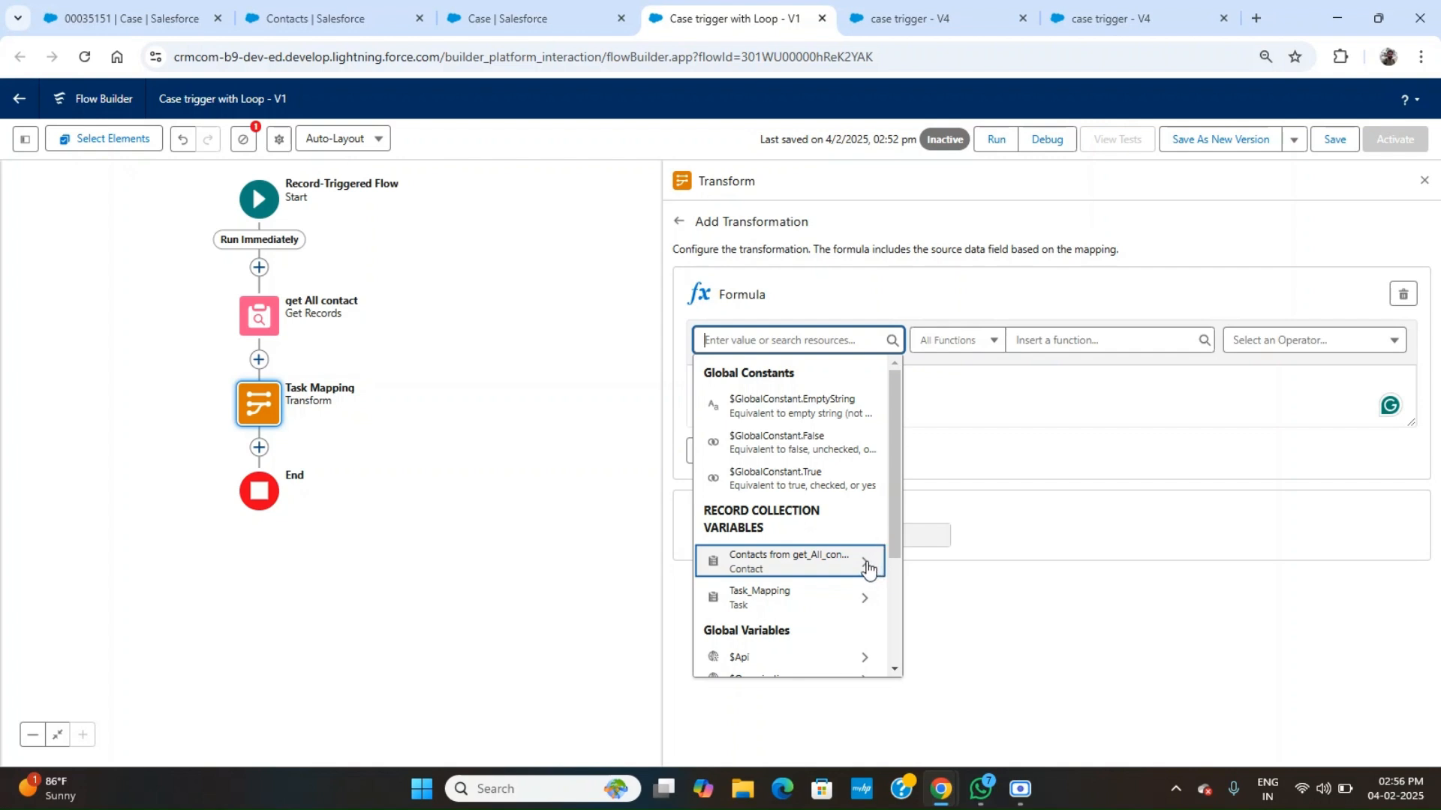
{"action": "left_click", "coordinate": [868, 570]}
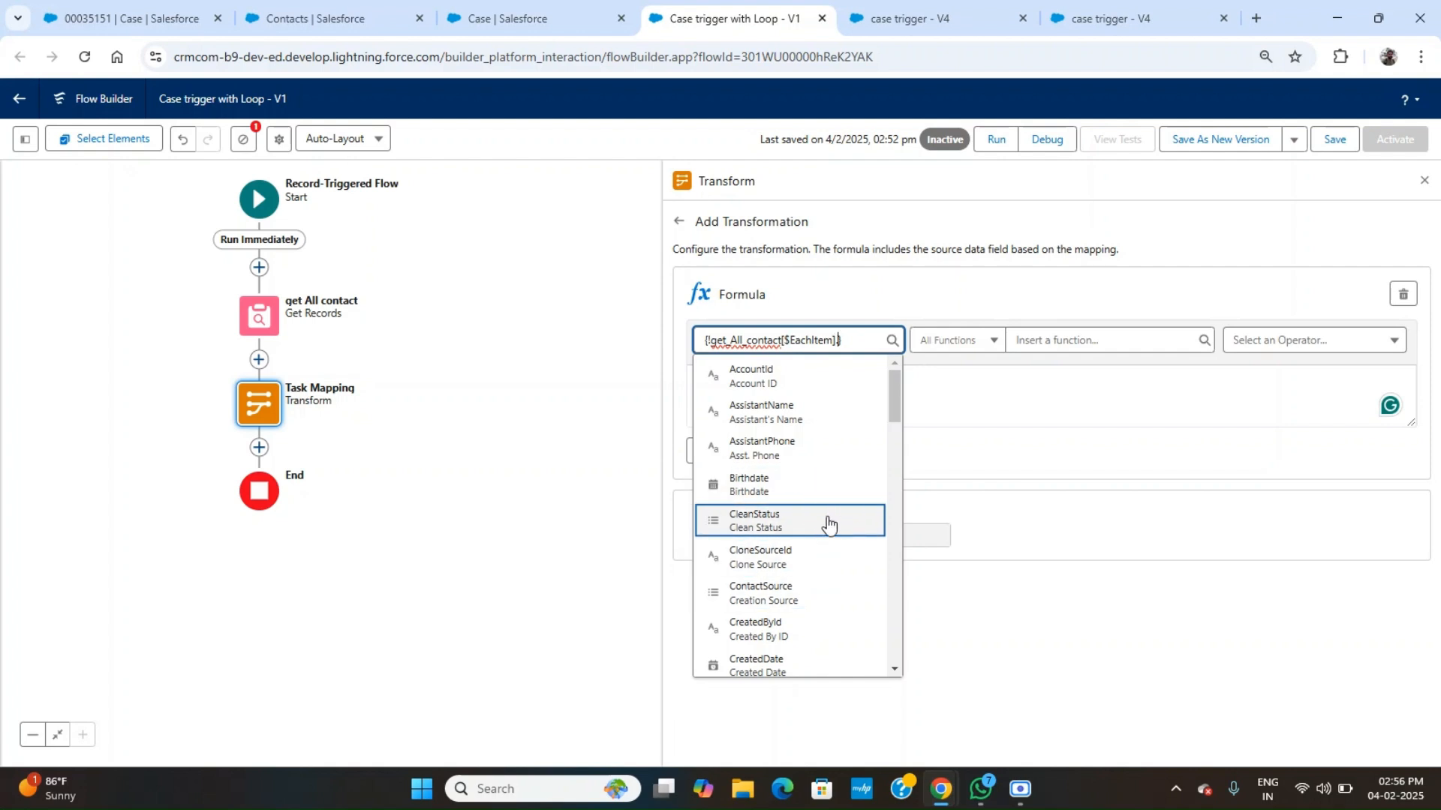
{"action": "type", "text": "fi"}
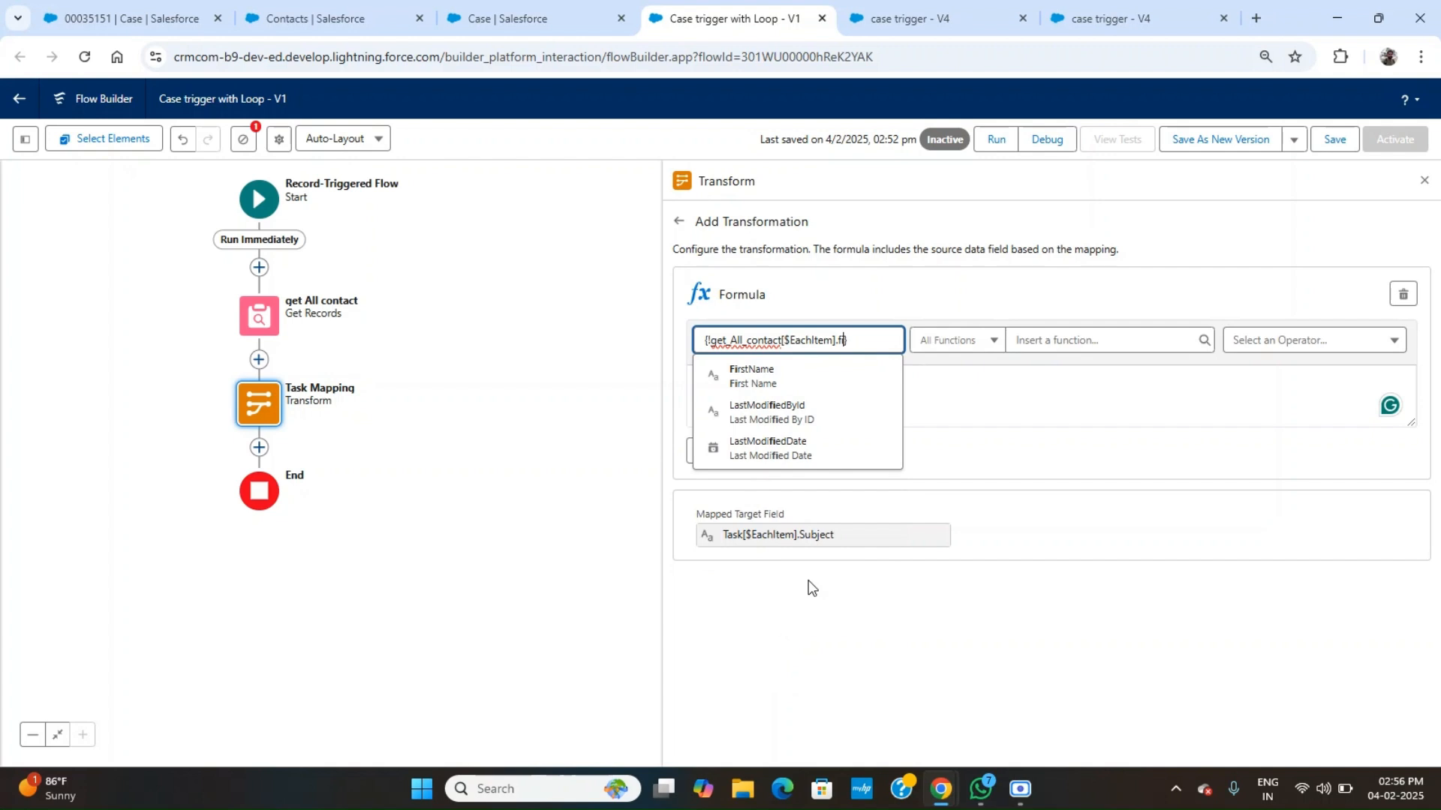
{"action": "left_click", "coordinate": [798, 379]}
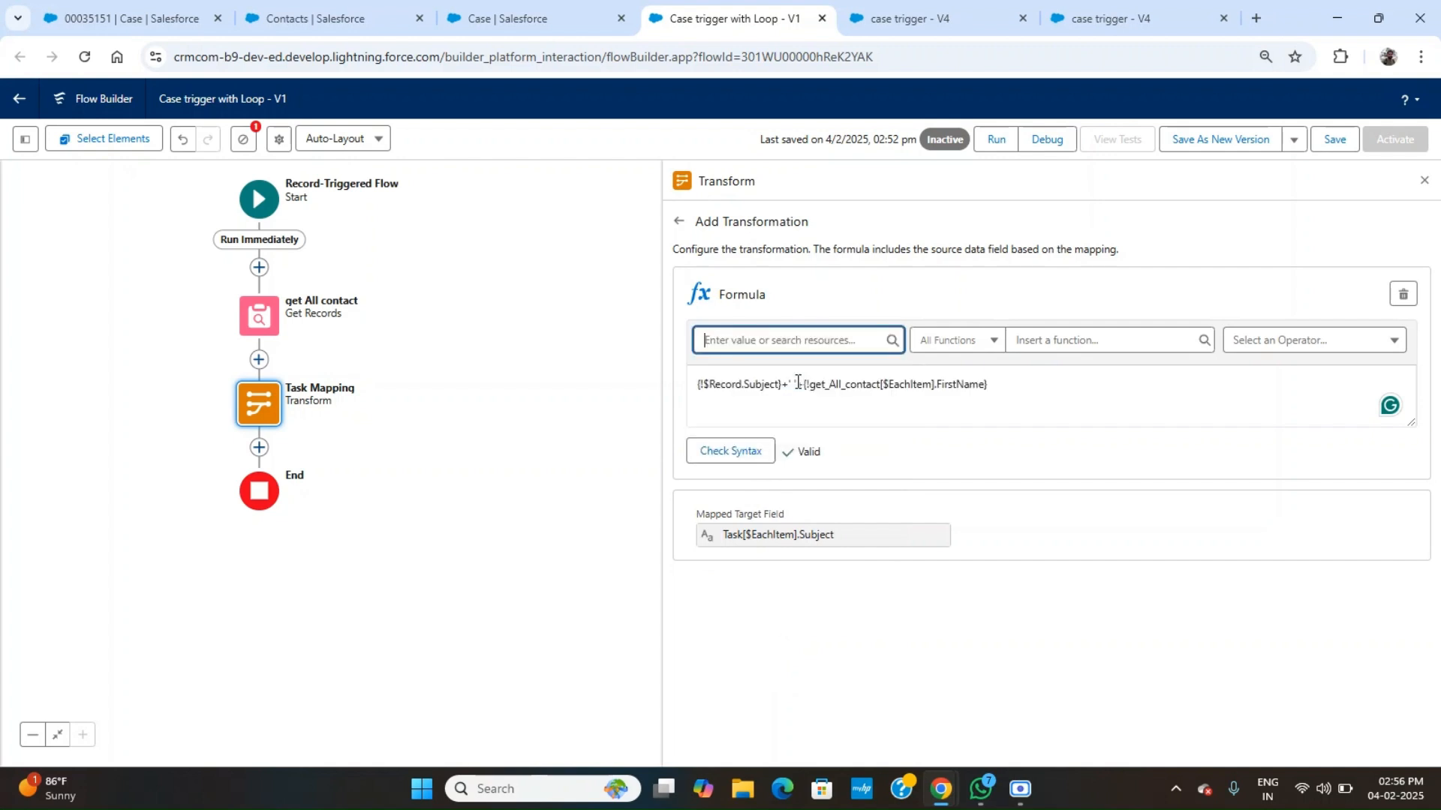
Append +' '+ and the LastName field of each get All contact item to the Subject formula, check its syntax and return to the mapping.
{"action": "left_click", "coordinate": [1016, 385]}
{"action": "type", "text": "+"}
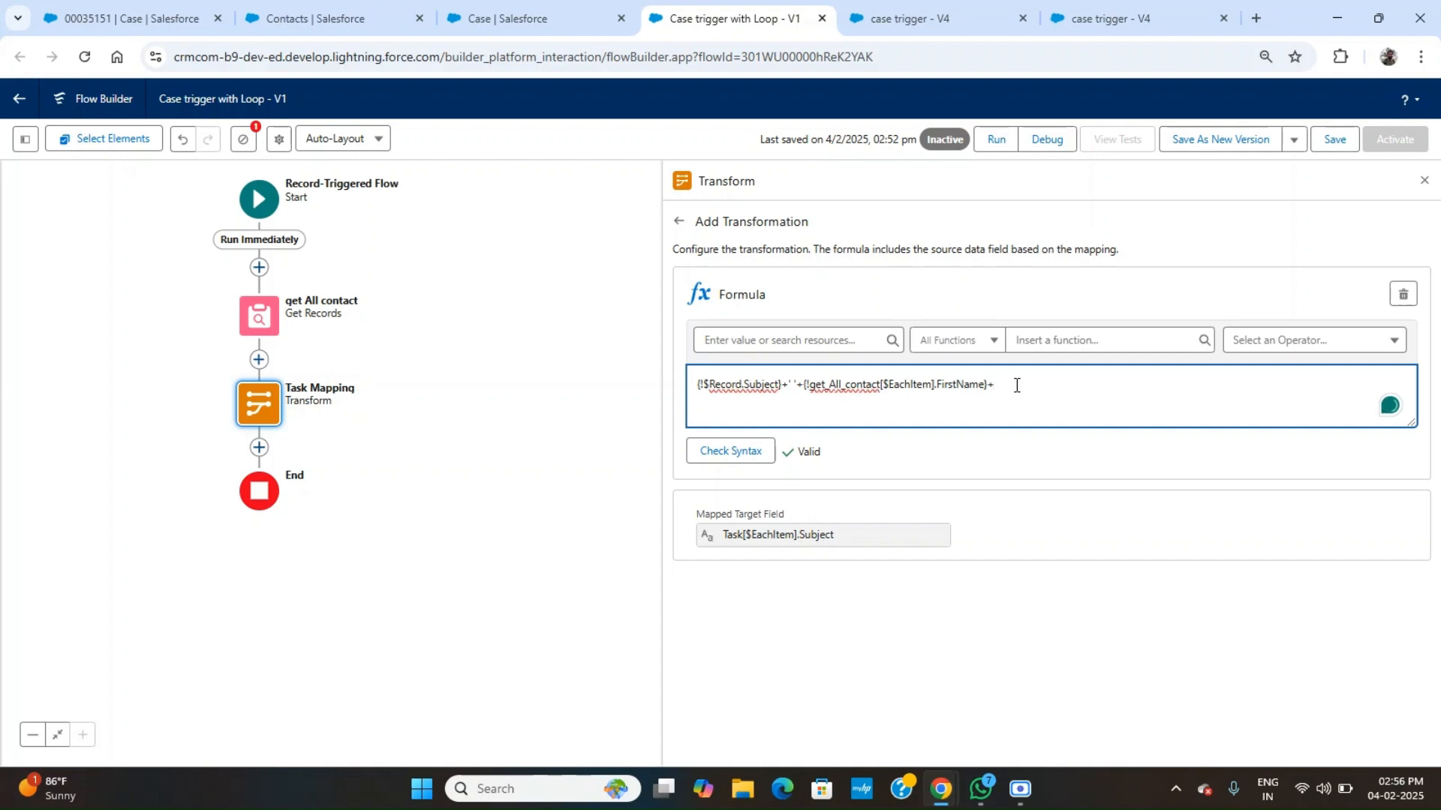
{"action": "type", "text": "' '+"}
{"action": "left_click", "coordinate": [844, 343]}
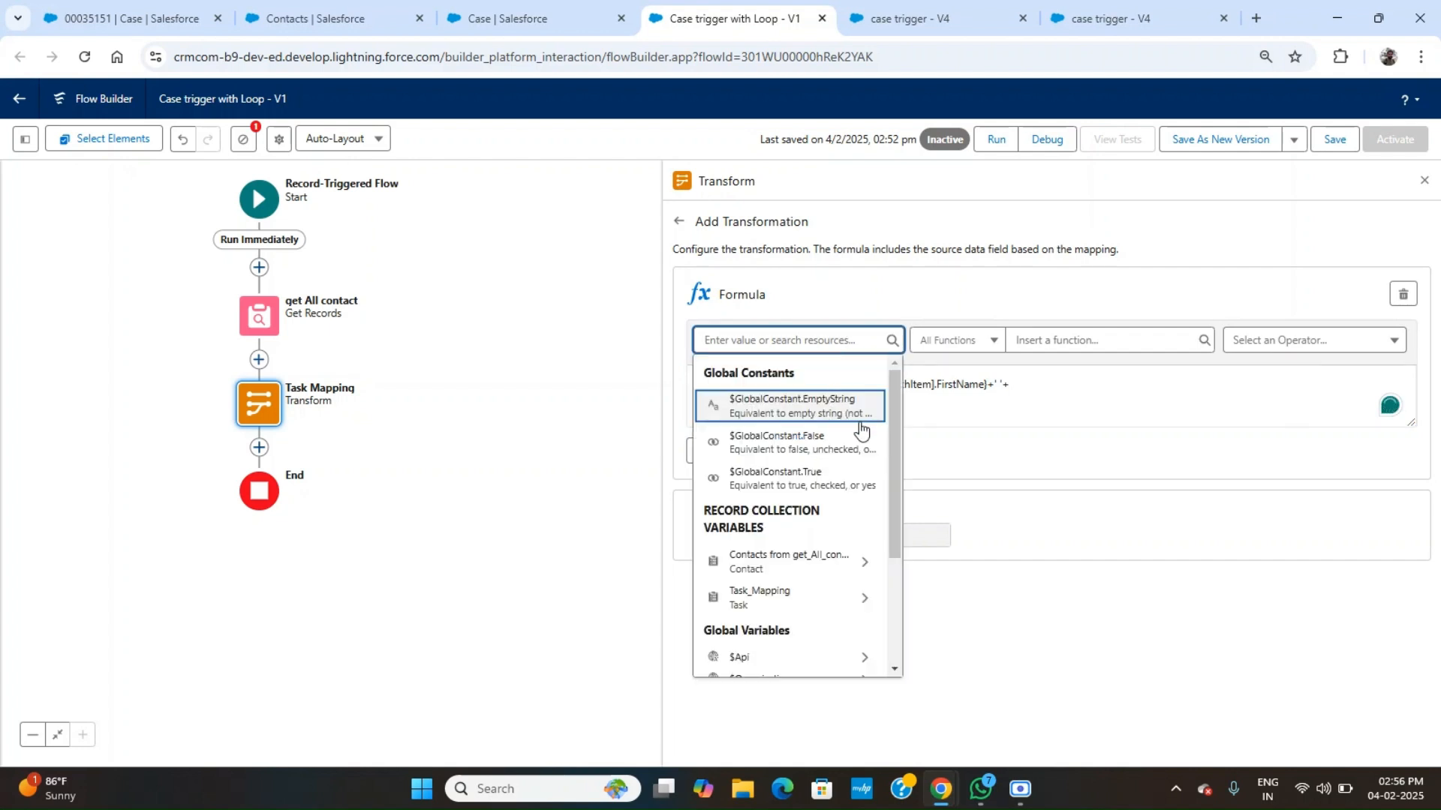
{"action": "left_click", "coordinate": [859, 568]}
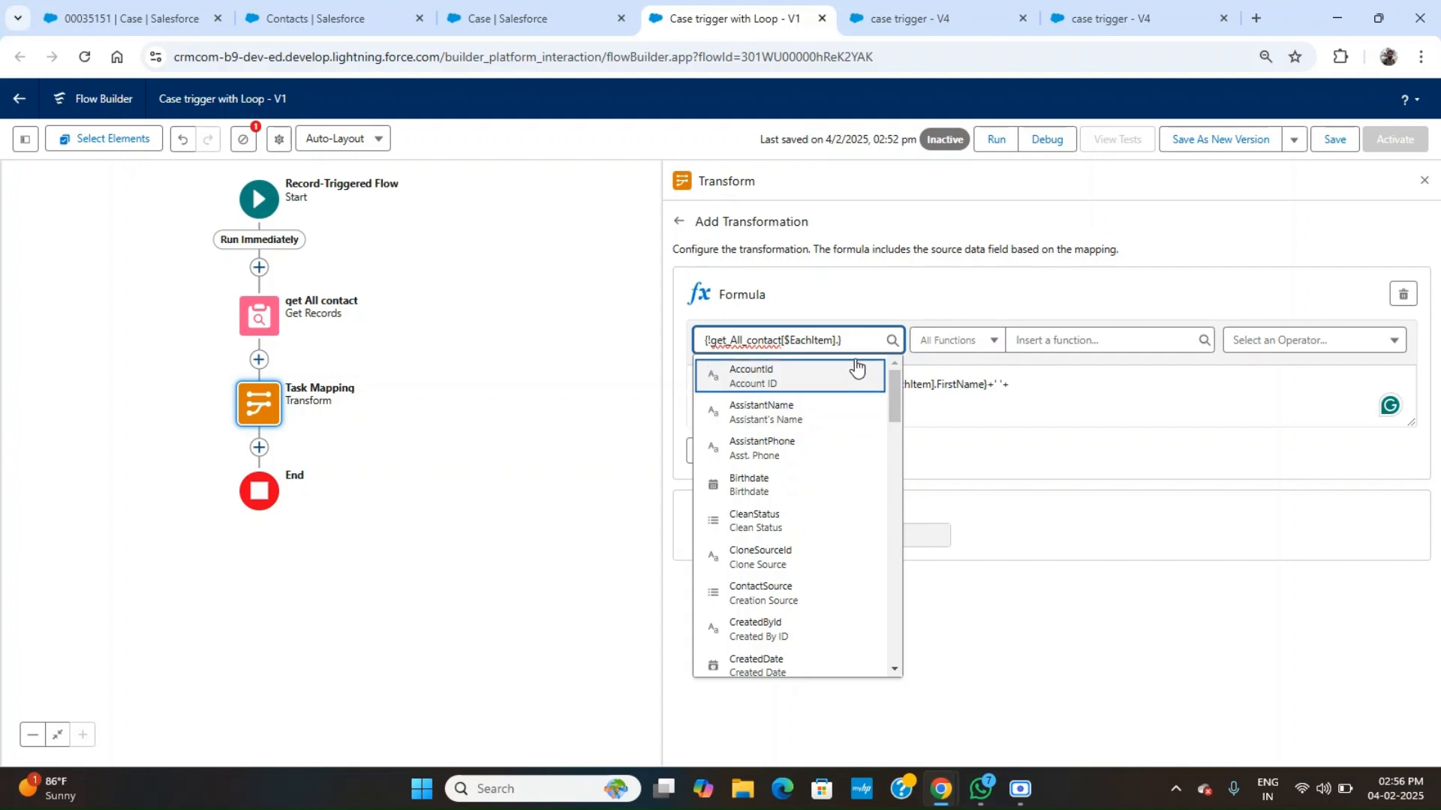
{"action": "type", "text": "las"}
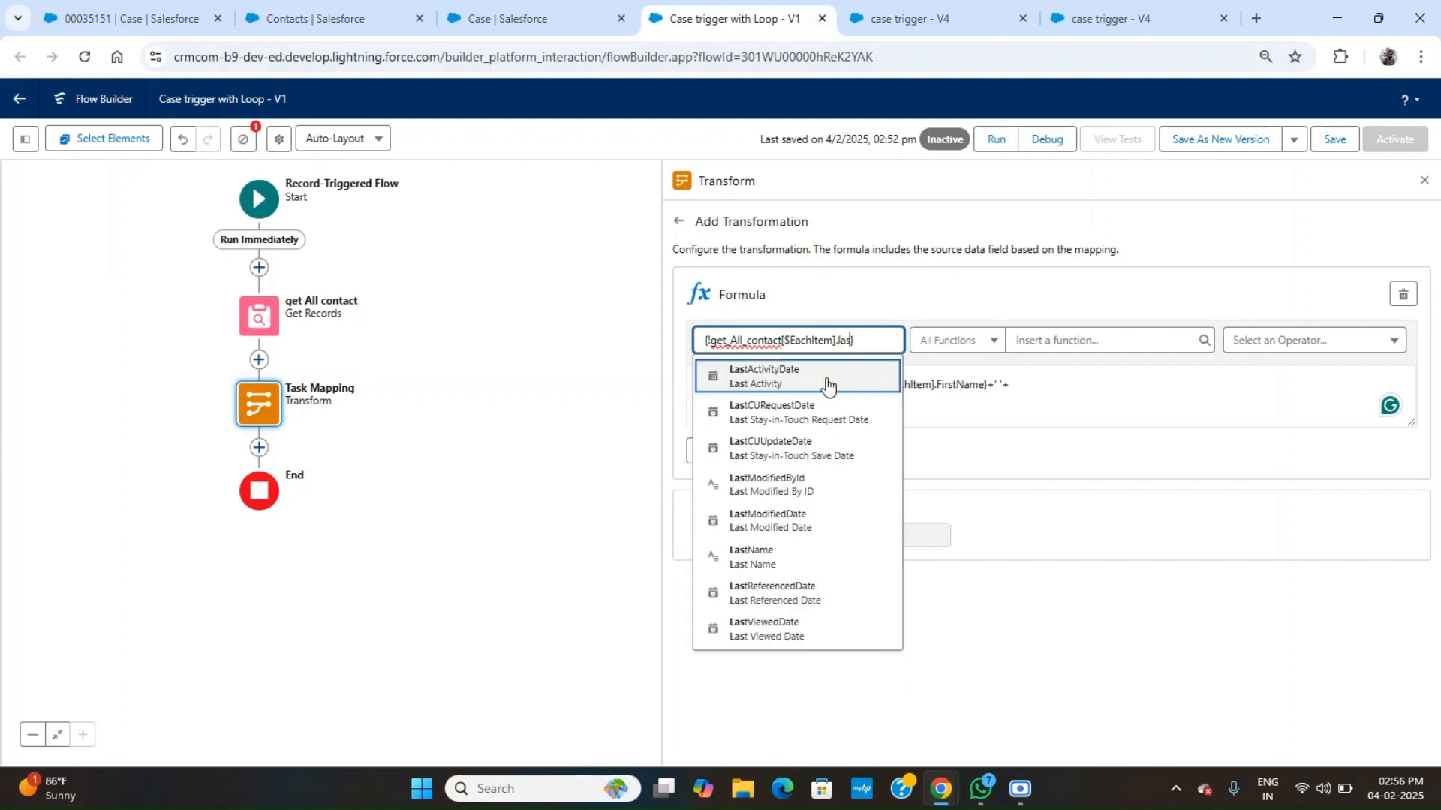
{"action": "left_click", "coordinate": [785, 570]}
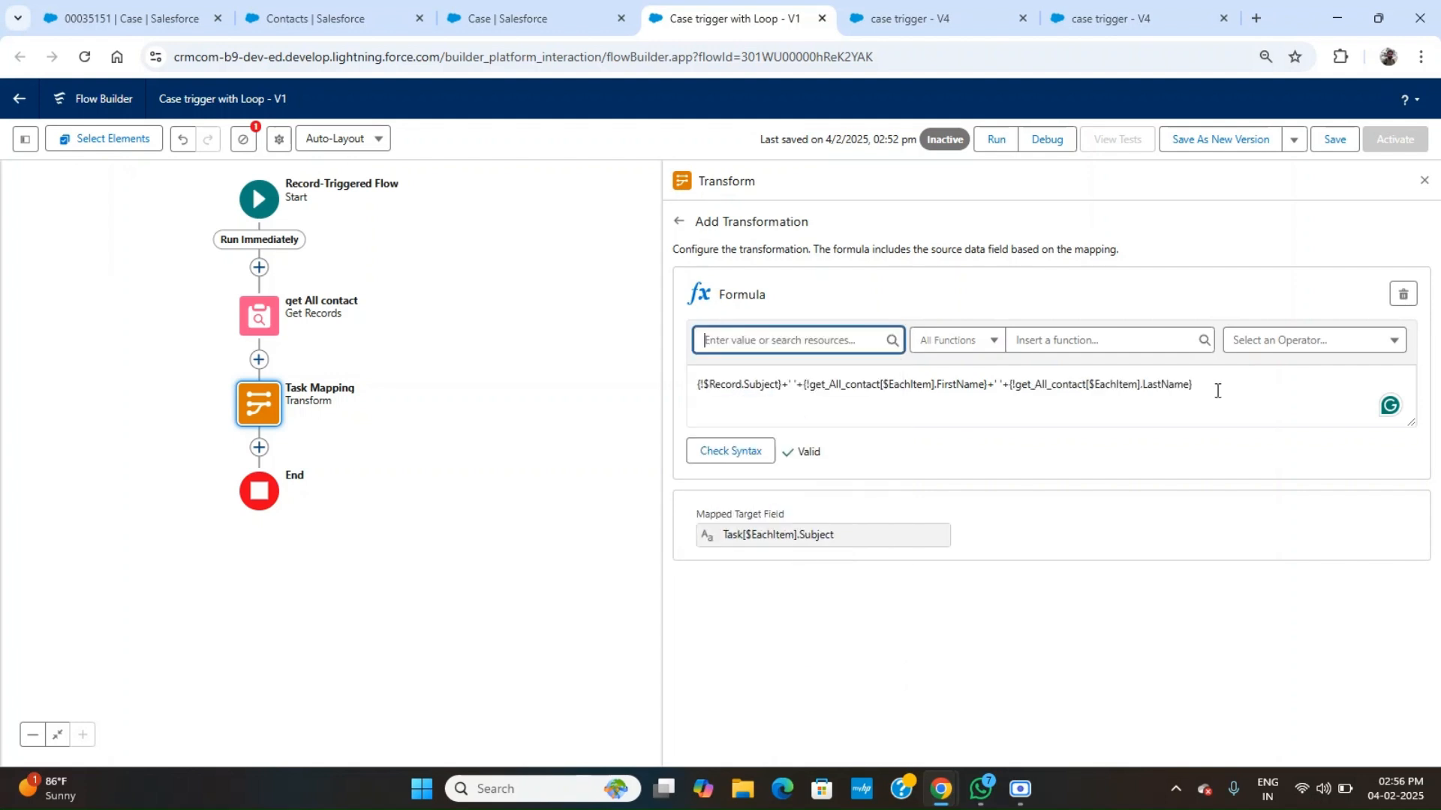
{"action": "left_click", "coordinate": [722, 452]}
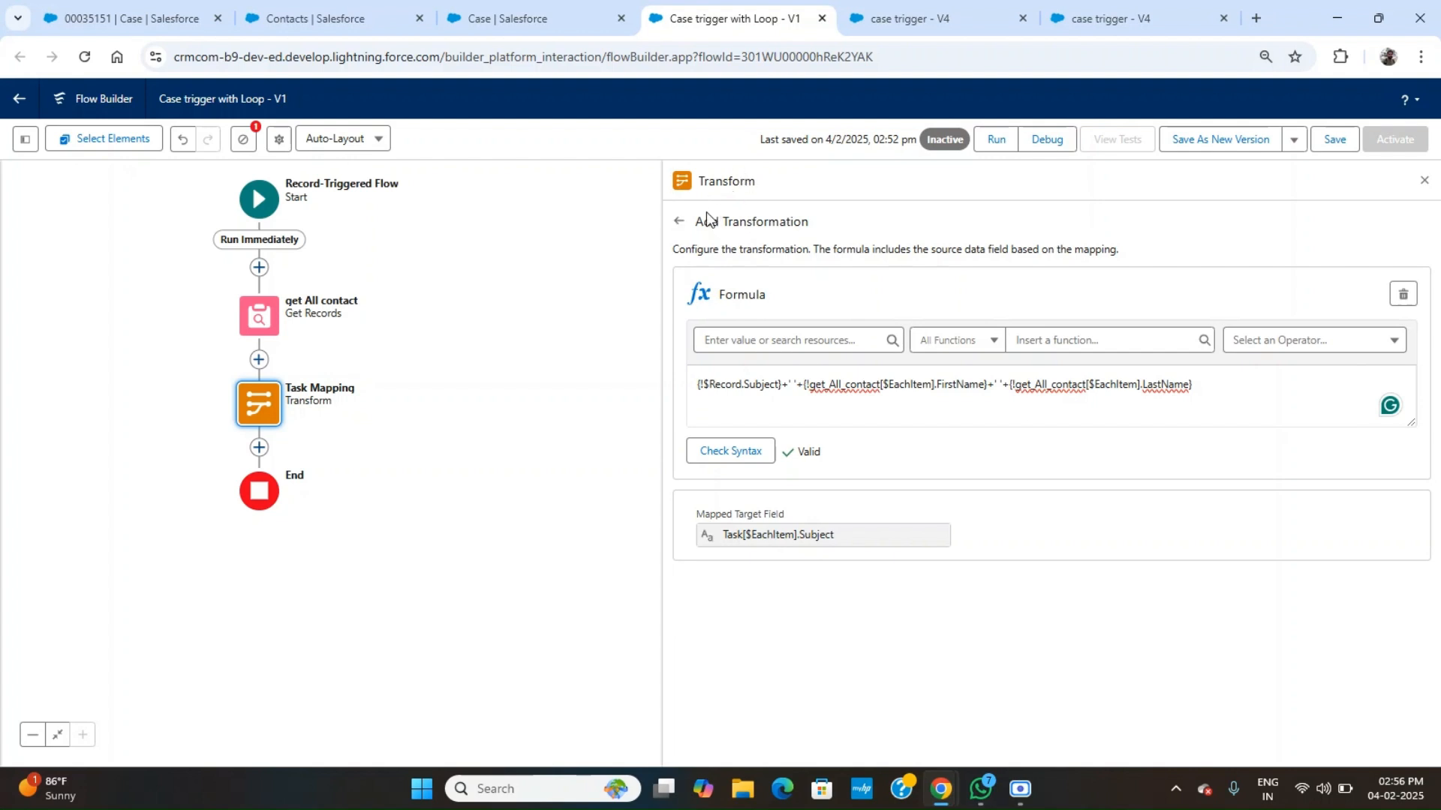
{"action": "left_click", "coordinate": [679, 220]}
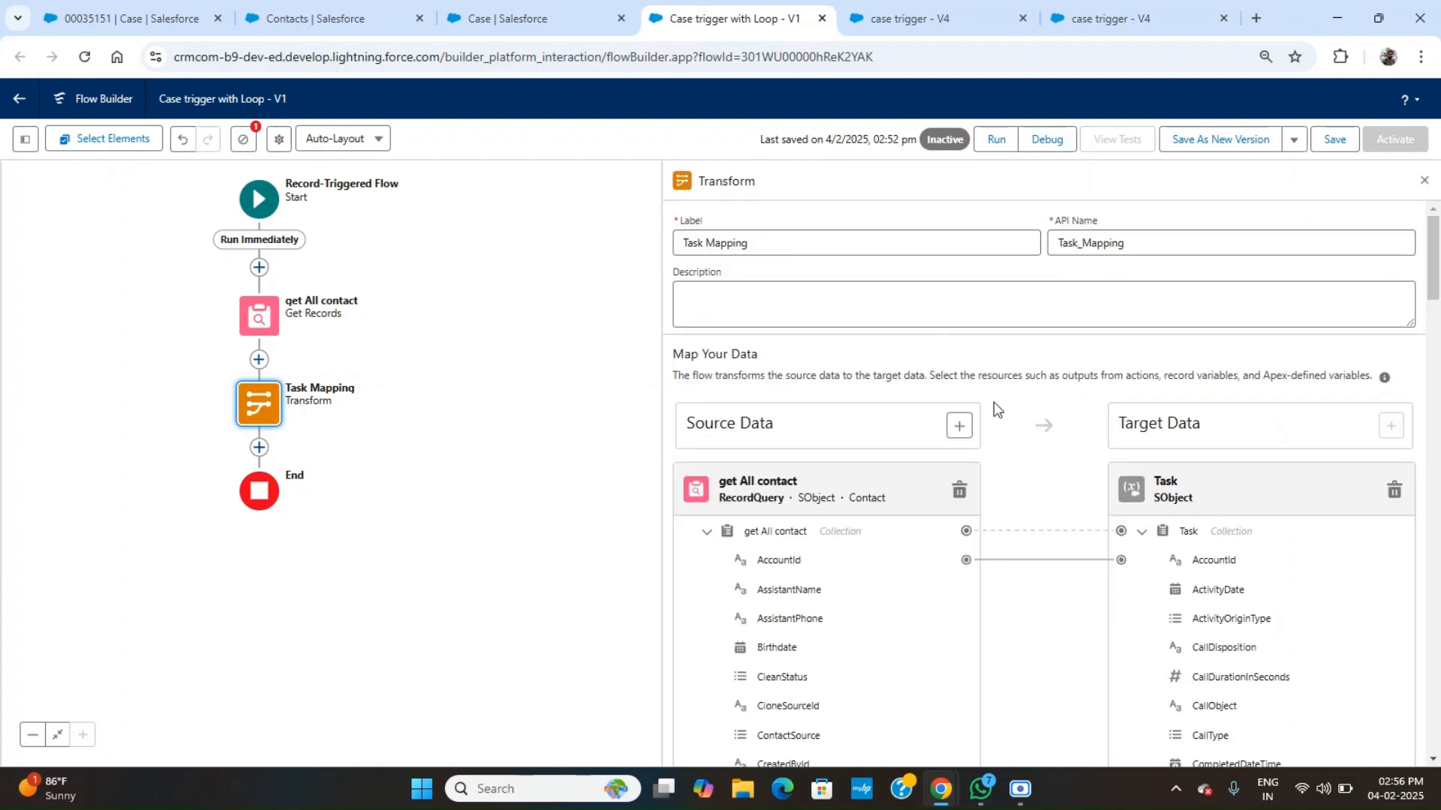
Examine how the FirstName, LastName and other source fields connect to the Subject field of the target Task collection.
{"action": "scroll", "coordinate": [1025, 640], "scroll_direction": "down", "scroll_amount": 7}
{"action": "scroll", "coordinate": [1025, 640], "scroll_direction": "up", "scroll_amount": 2}
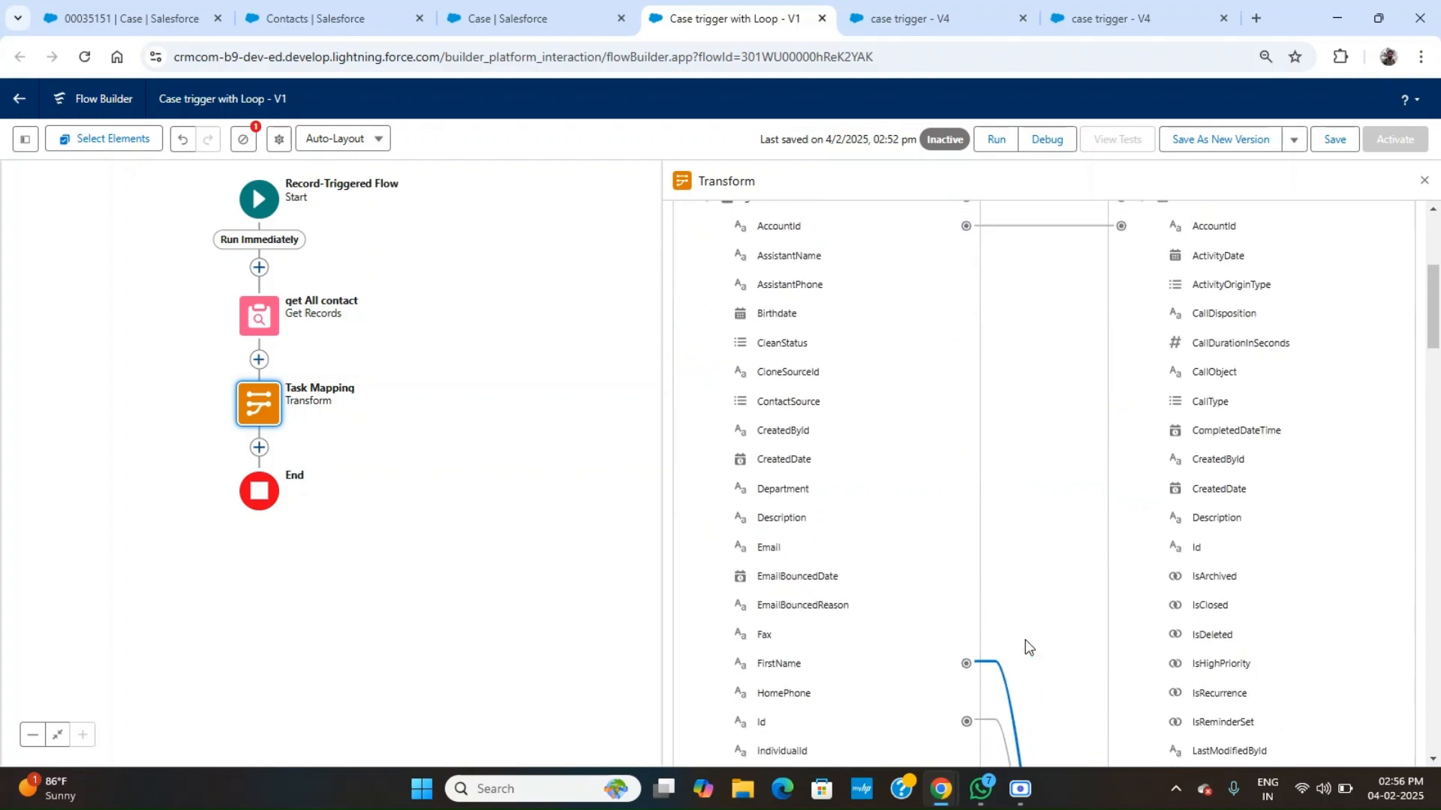
{"action": "scroll", "coordinate": [1025, 639], "scroll_direction": "down", "scroll_amount": 9}
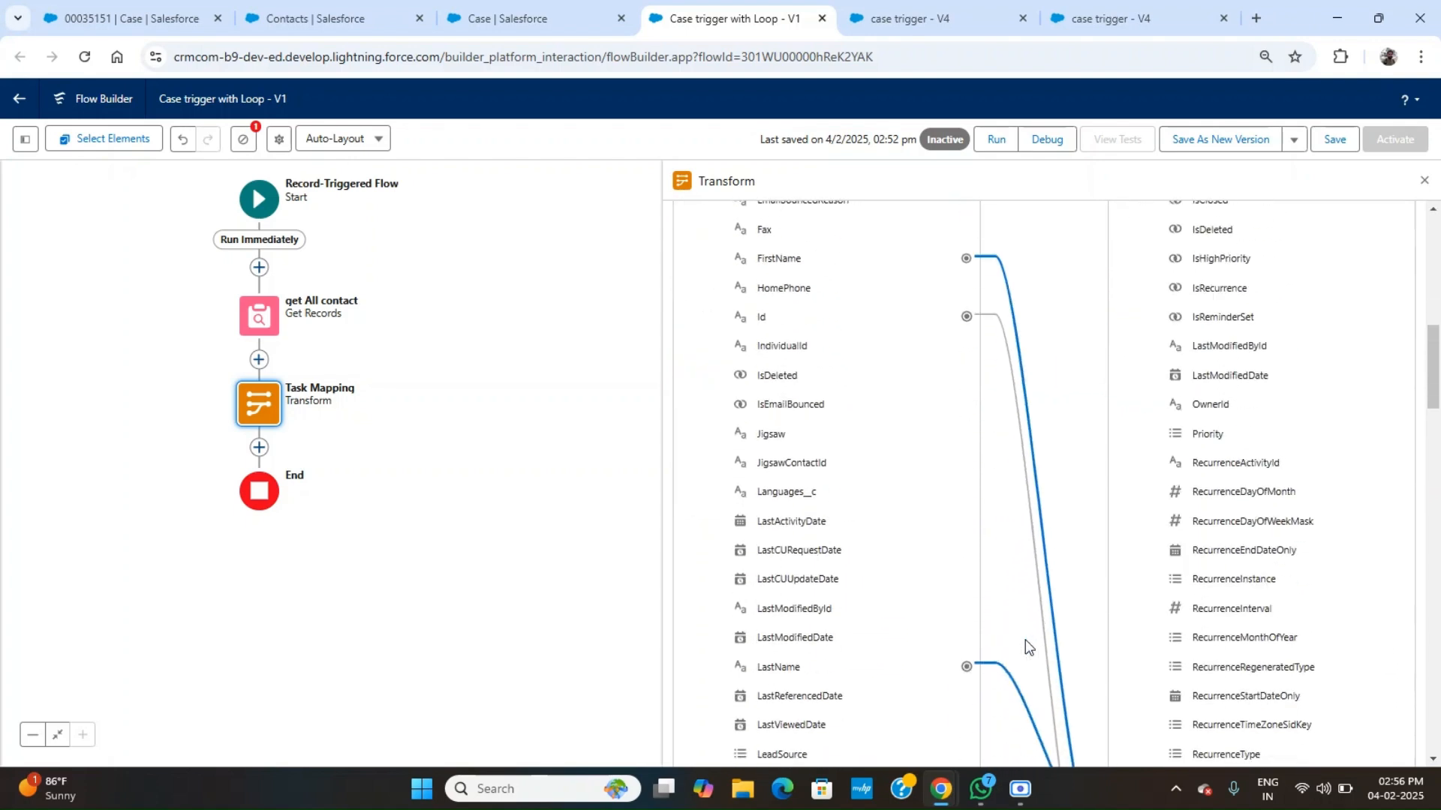
{"action": "scroll", "coordinate": [1025, 639], "scroll_direction": "down", "scroll_amount": 1}
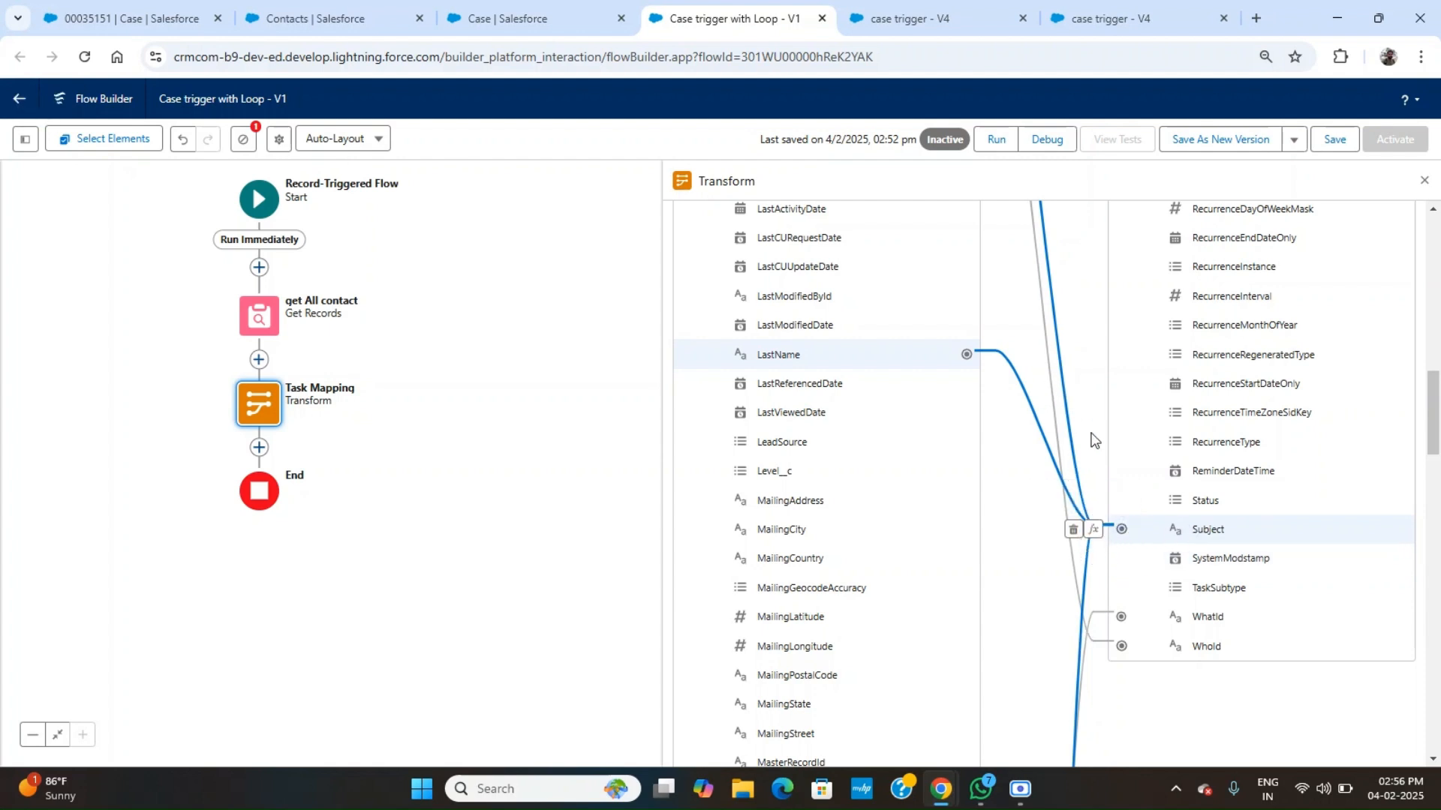
{"action": "scroll", "coordinate": [1091, 440], "scroll_direction": "down", "scroll_amount": 2}
{"action": "scroll", "coordinate": [1049, 458], "scroll_direction": "up", "scroll_amount": 5}
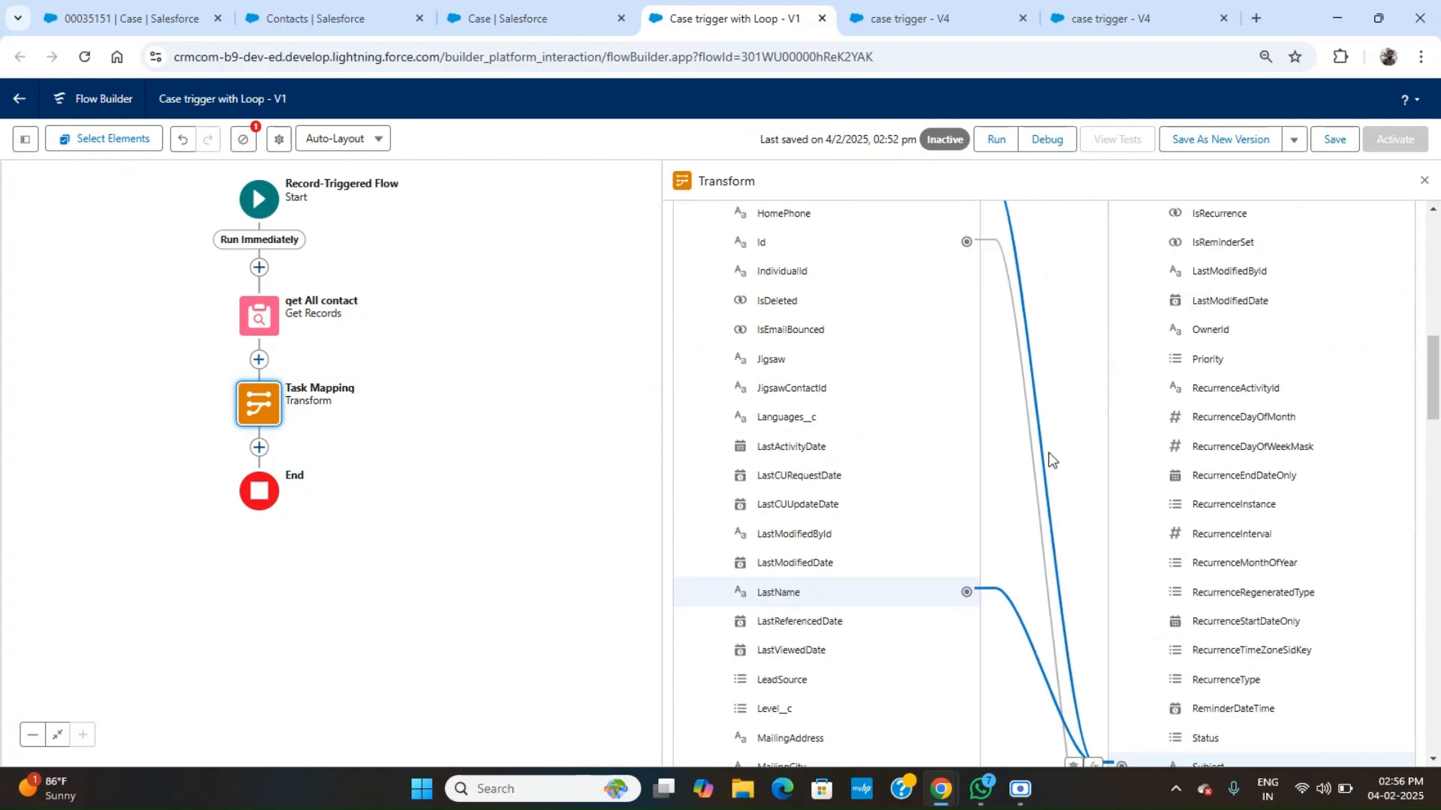
{"action": "scroll", "coordinate": [1049, 457], "scroll_direction": "up", "scroll_amount": 5}
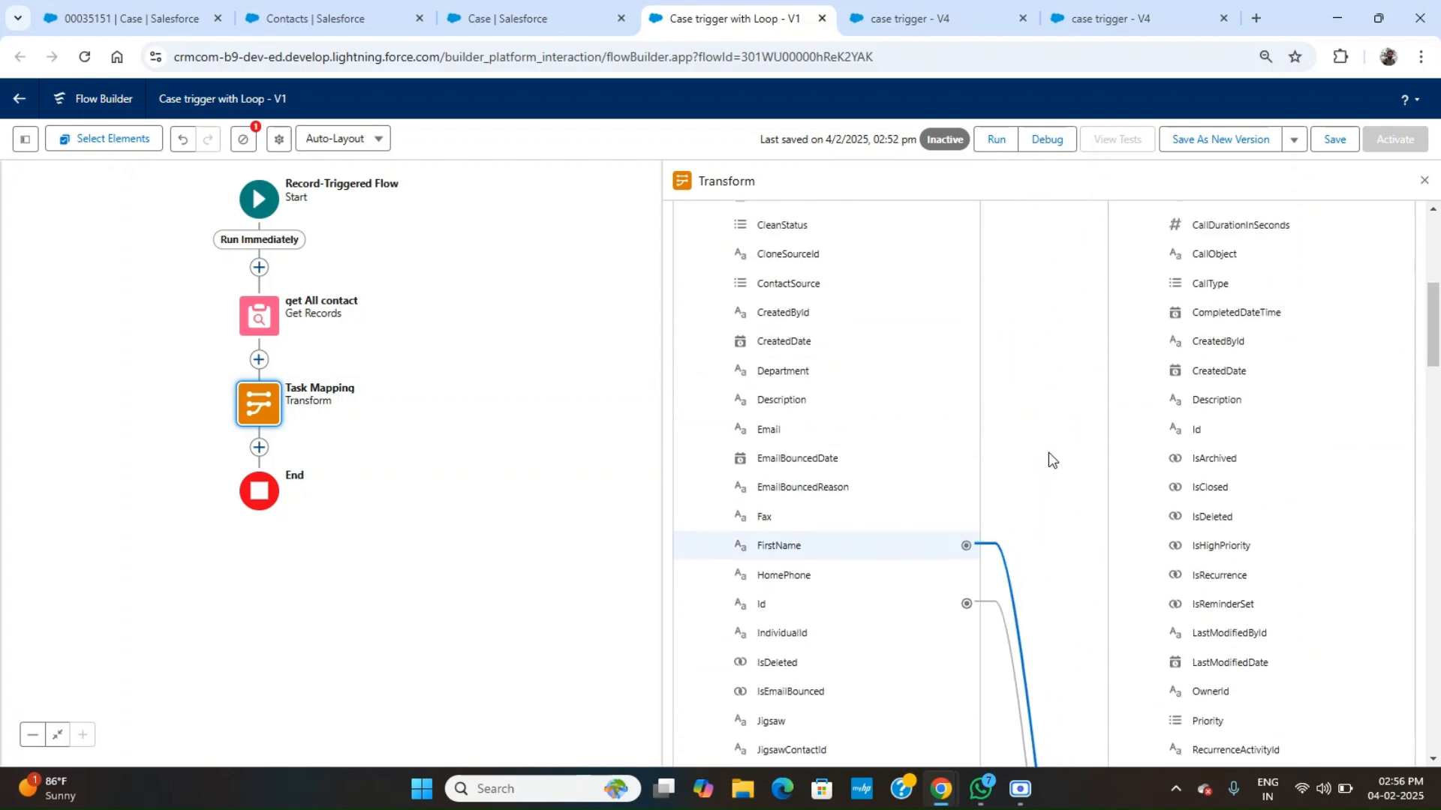
{"action": "scroll", "coordinate": [1066, 427], "scroll_direction": "up", "scroll_amount": 1}
{"action": "scroll", "coordinate": [1091, 422], "scroll_direction": "up", "scroll_amount": 1}
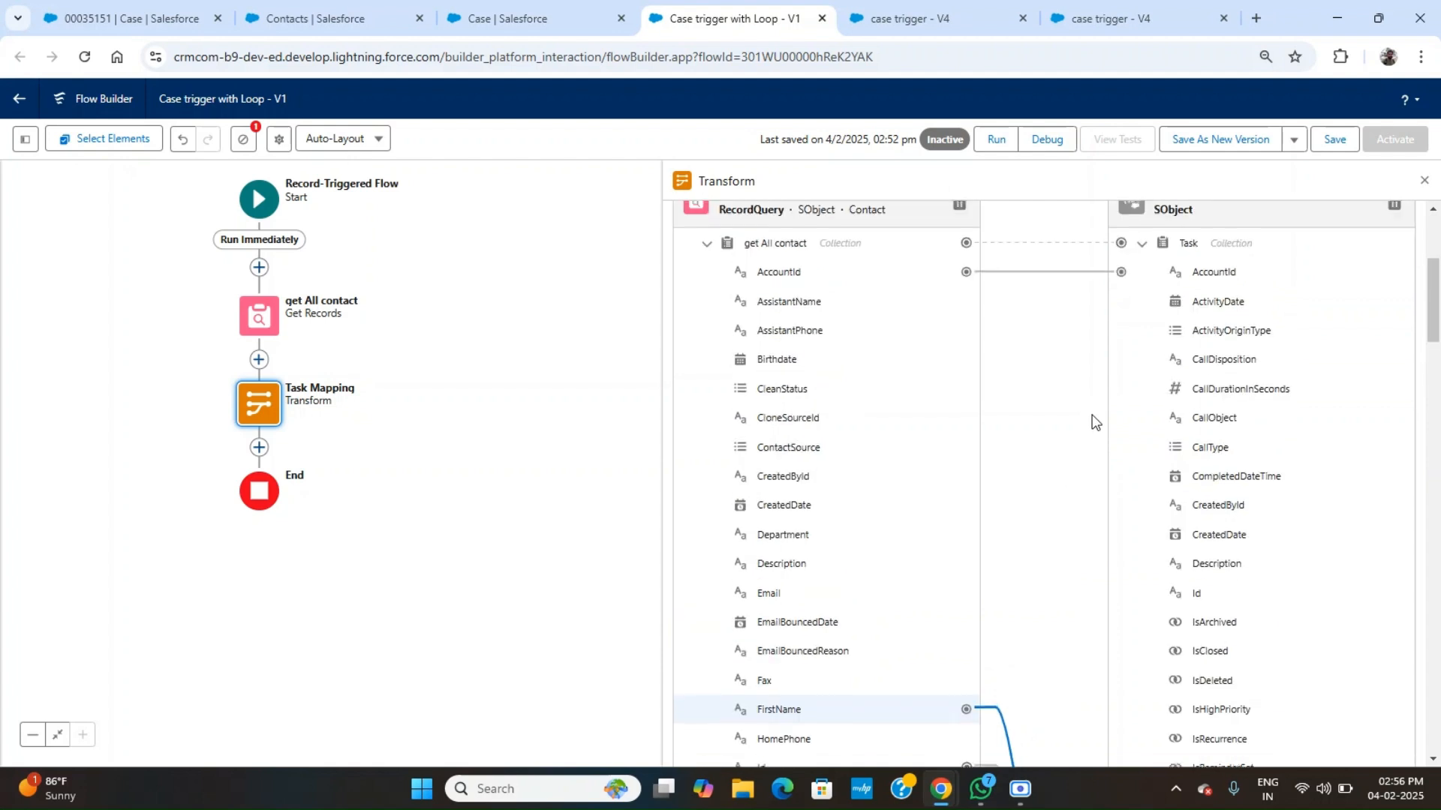
{"action": "scroll", "coordinate": [1092, 422], "scroll_direction": "up", "scroll_amount": 1}
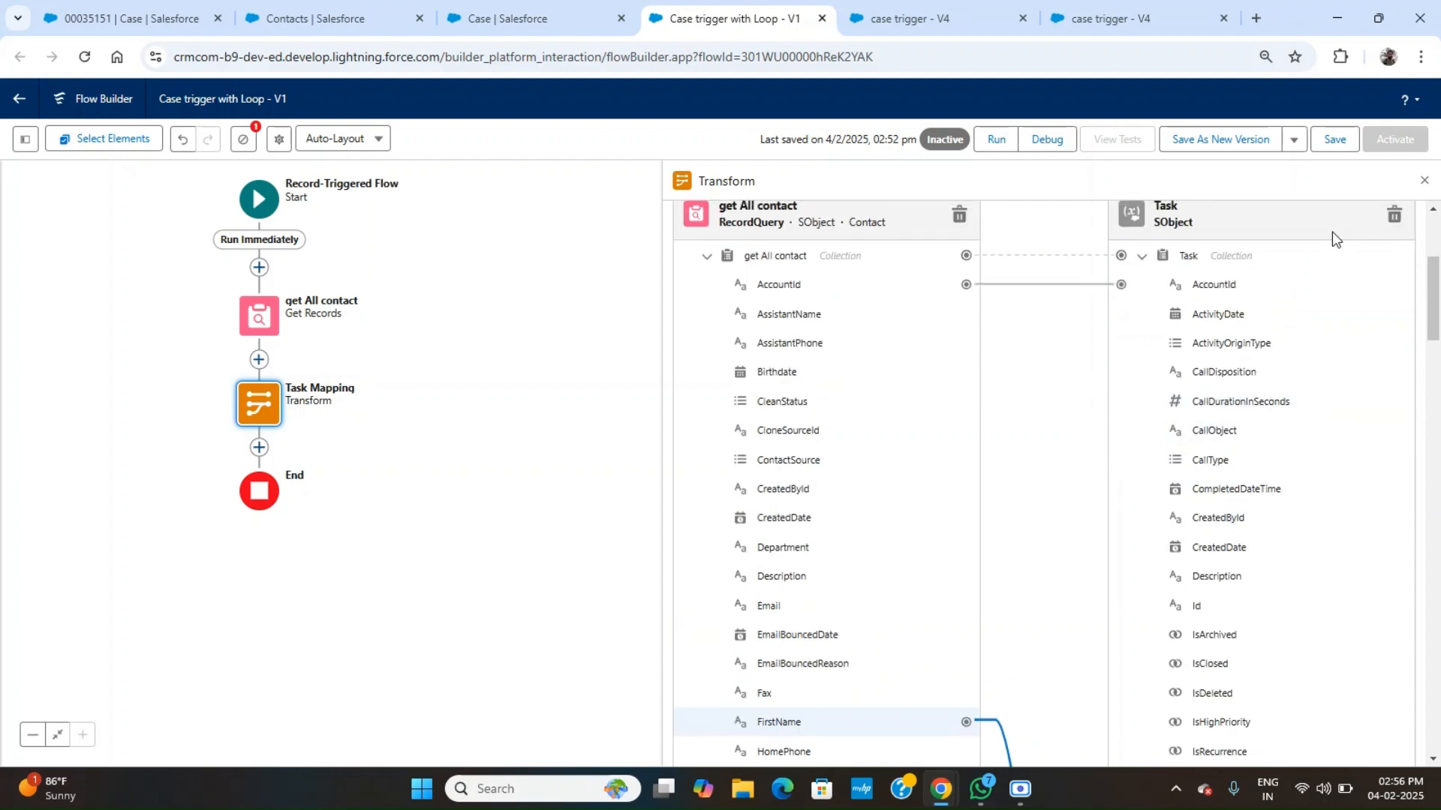
Save the flow and add a Create Records element after the Task Mapping transform.
{"action": "left_click", "coordinate": [1337, 142]}
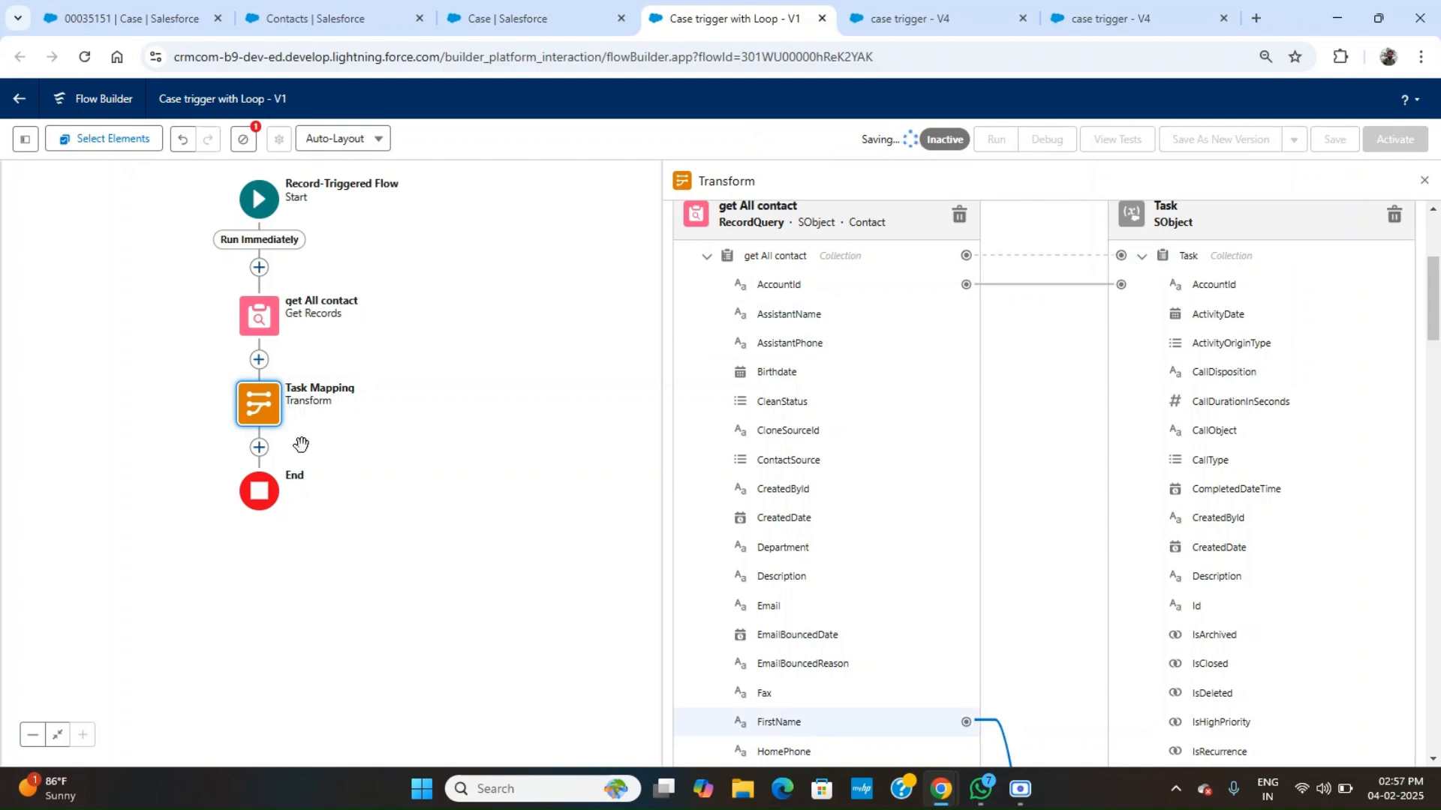
{"action": "left_click", "coordinate": [259, 448]}
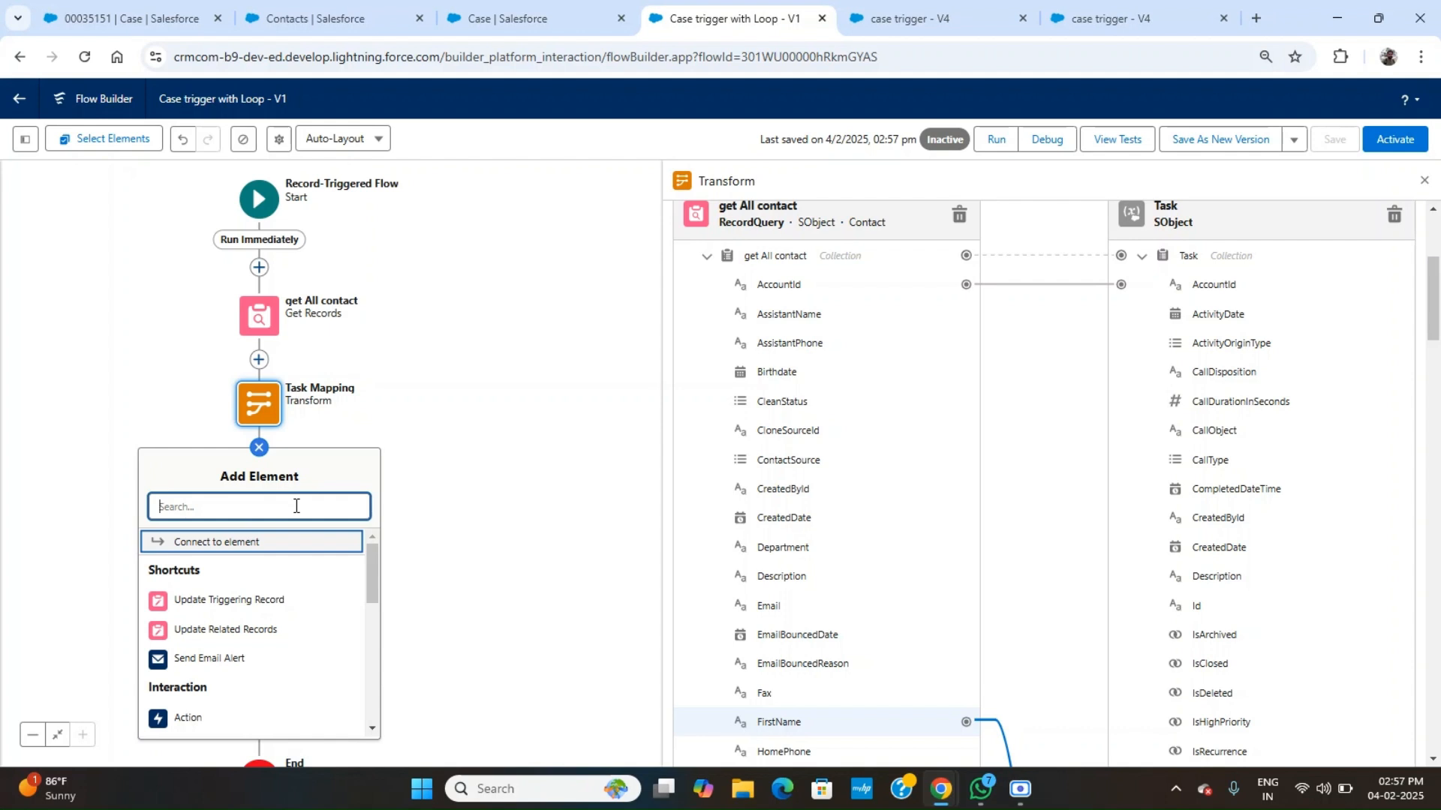
{"action": "type", "text": "cr"}
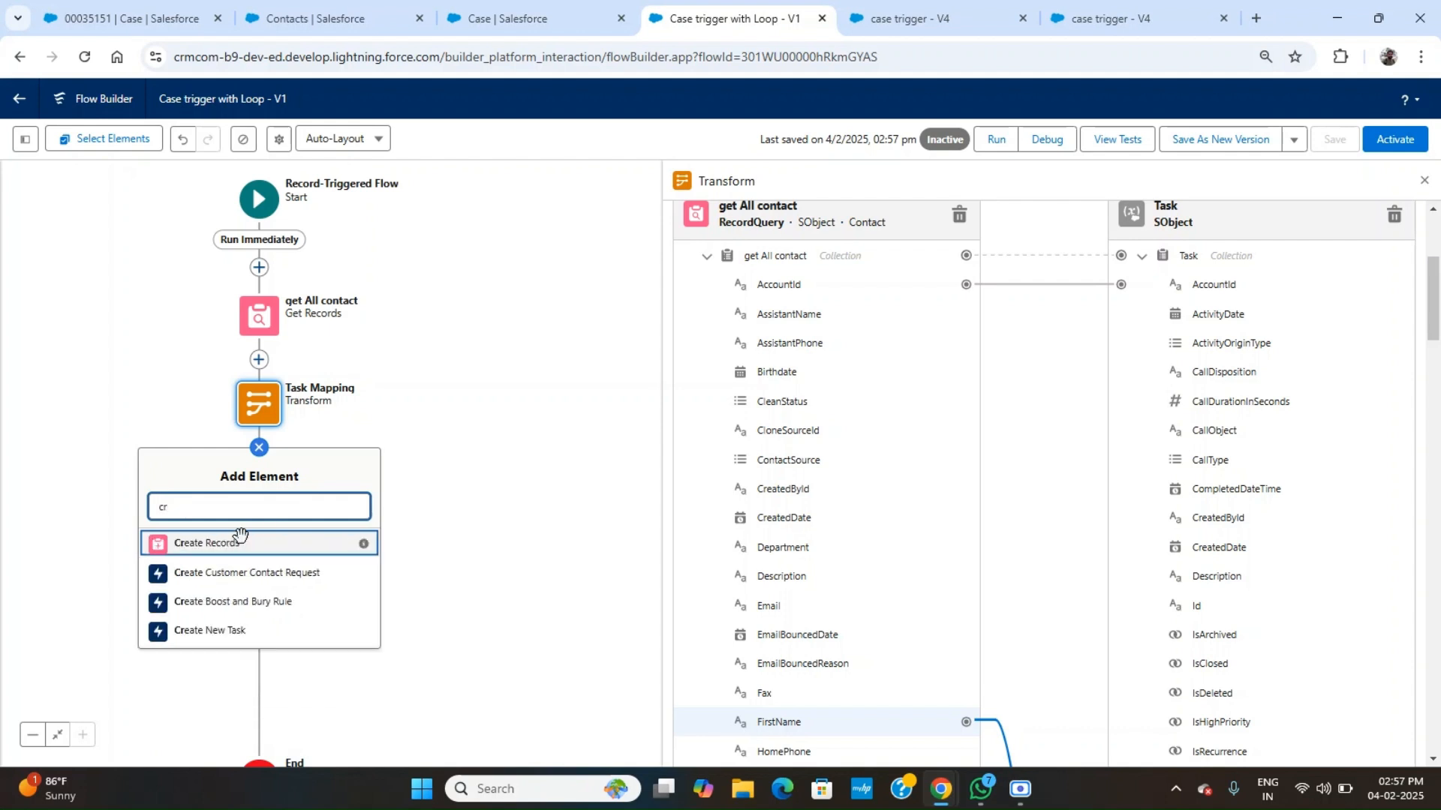
{"action": "left_click", "coordinate": [215, 552]}
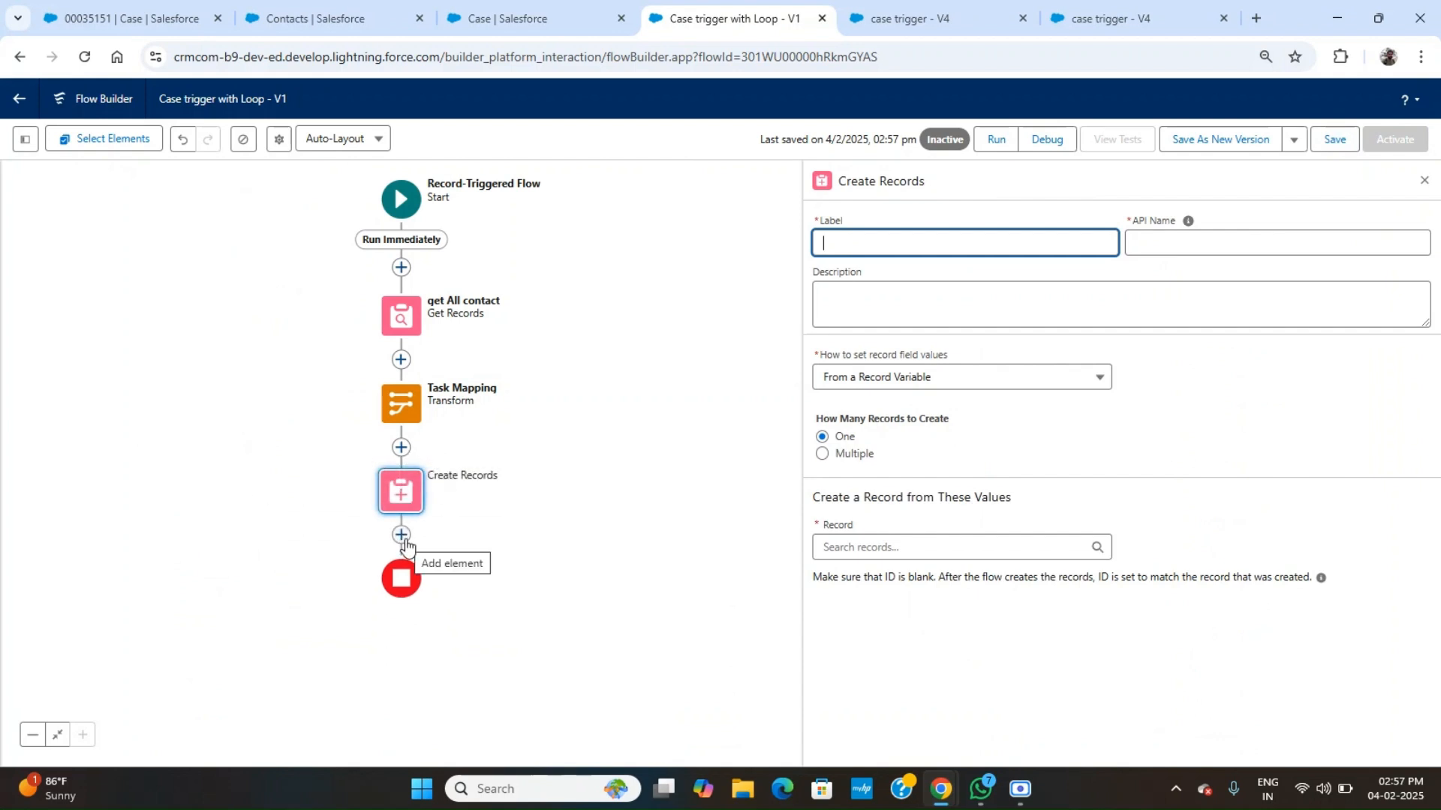
{"action": "left_click", "coordinate": [407, 493]}
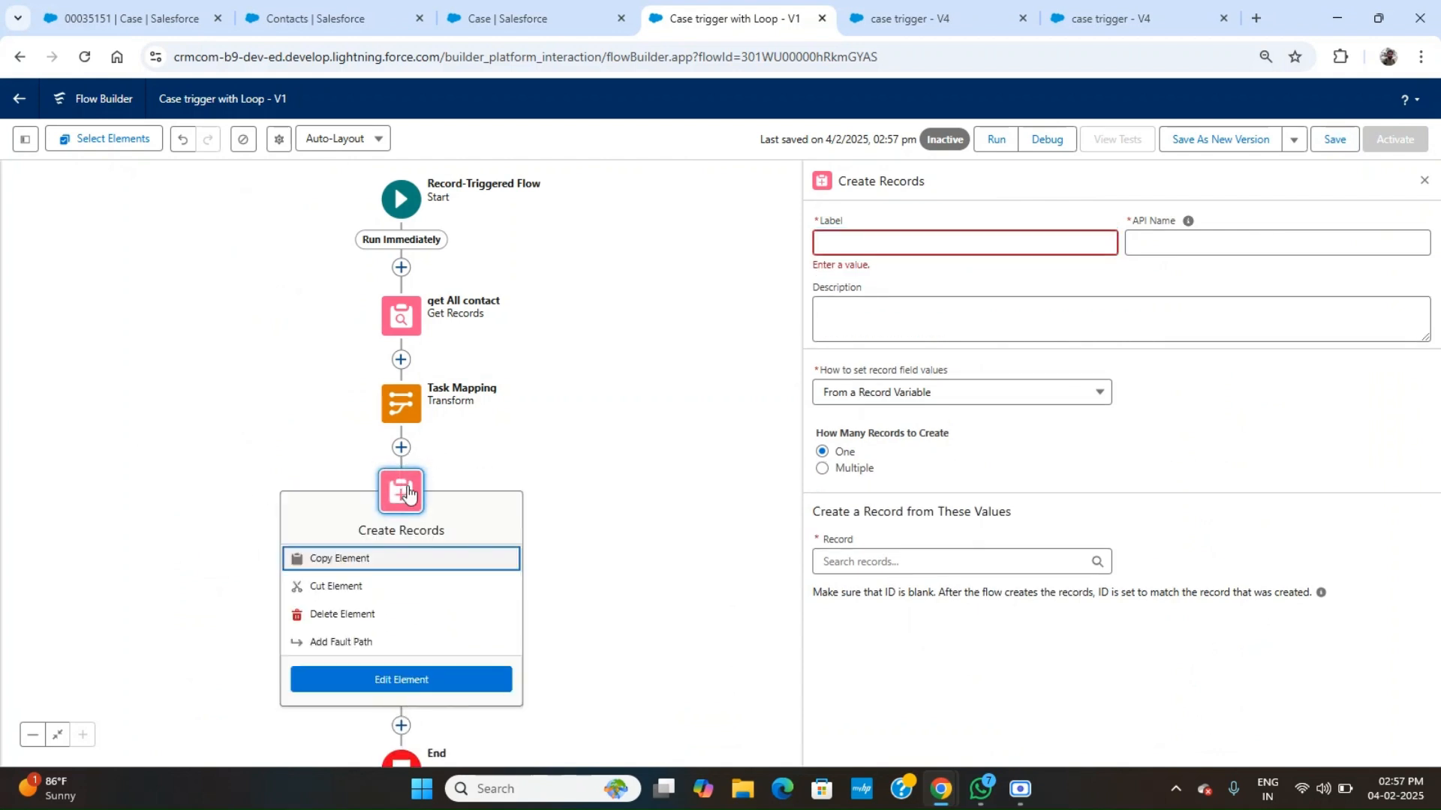
{"action": "left_click", "coordinate": [377, 680]}
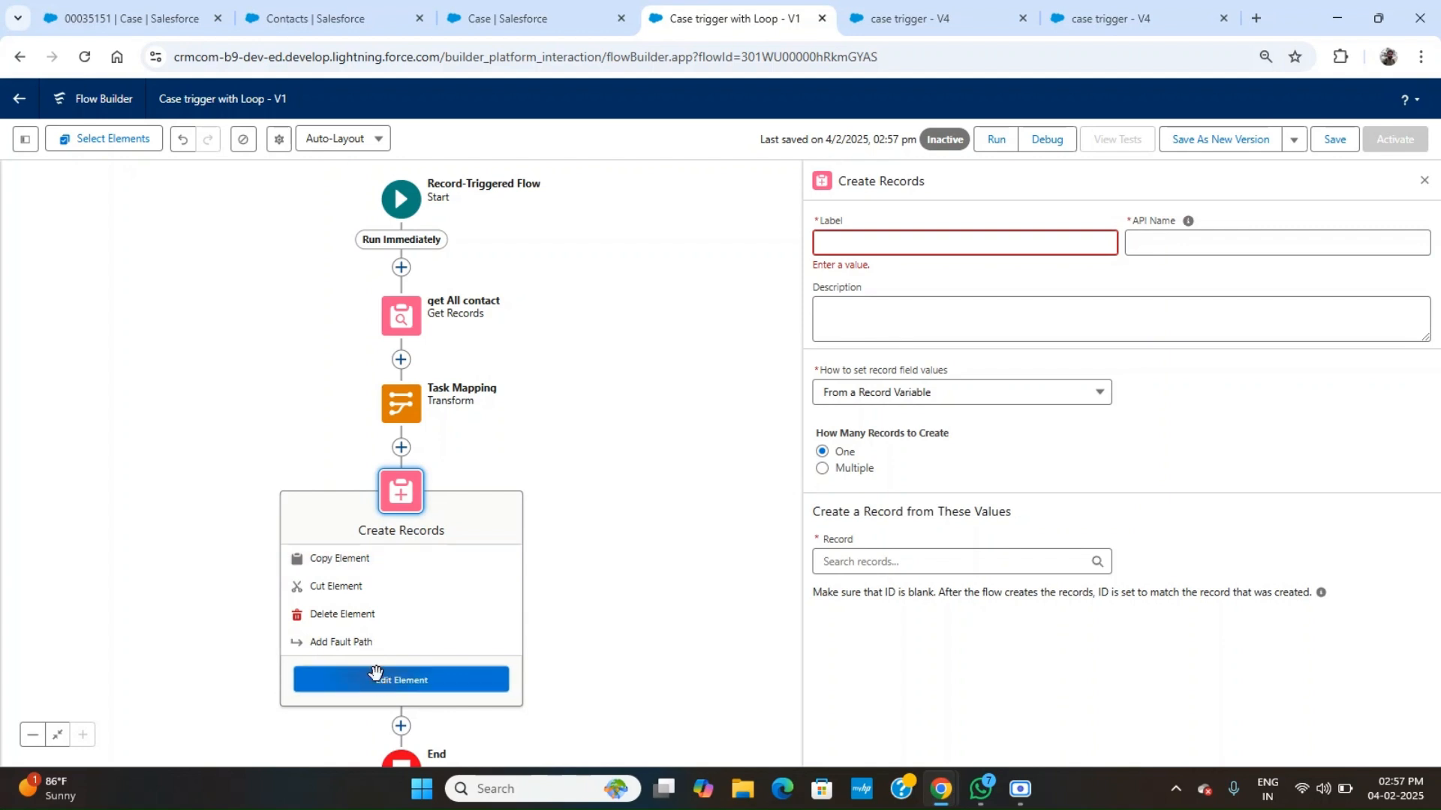
Label the Create Records element Task creation and regenerate its API name as Task_creation.
{"action": "triple_click", "coordinate": [997, 245]}
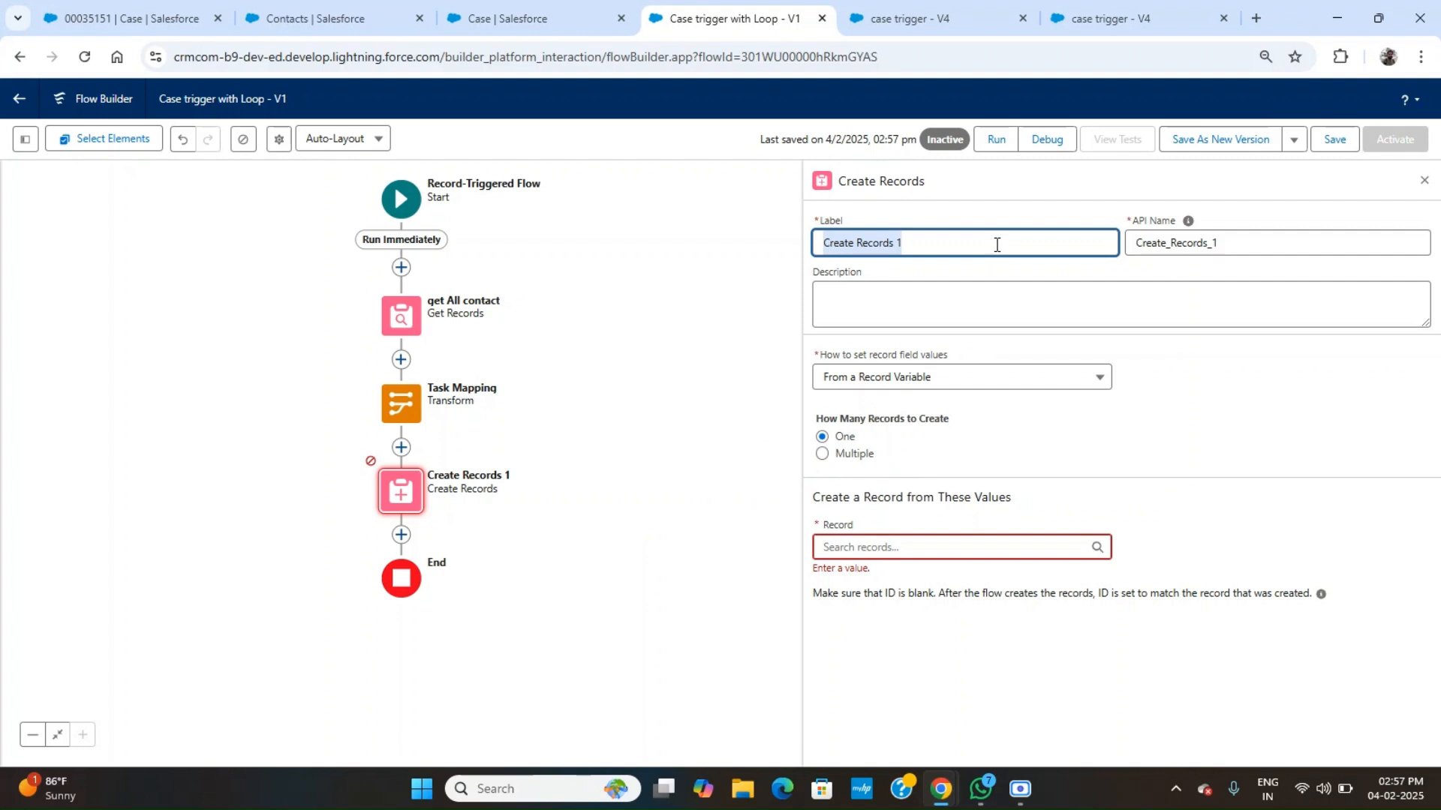
{"action": "type", "text": "Task creation"}
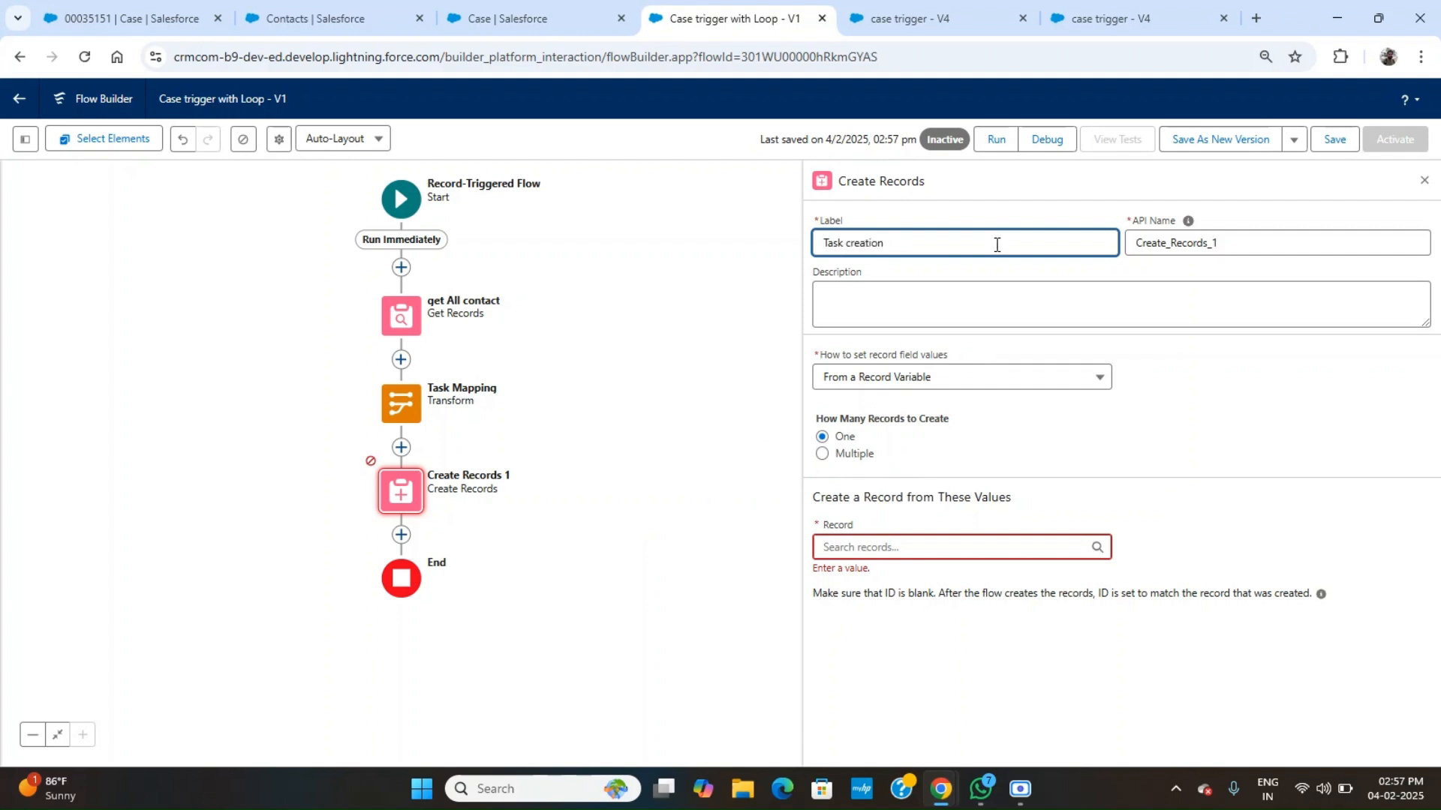
{"action": "left_click", "coordinate": [1188, 221]}
{"action": "double_click", "coordinate": [968, 238]}
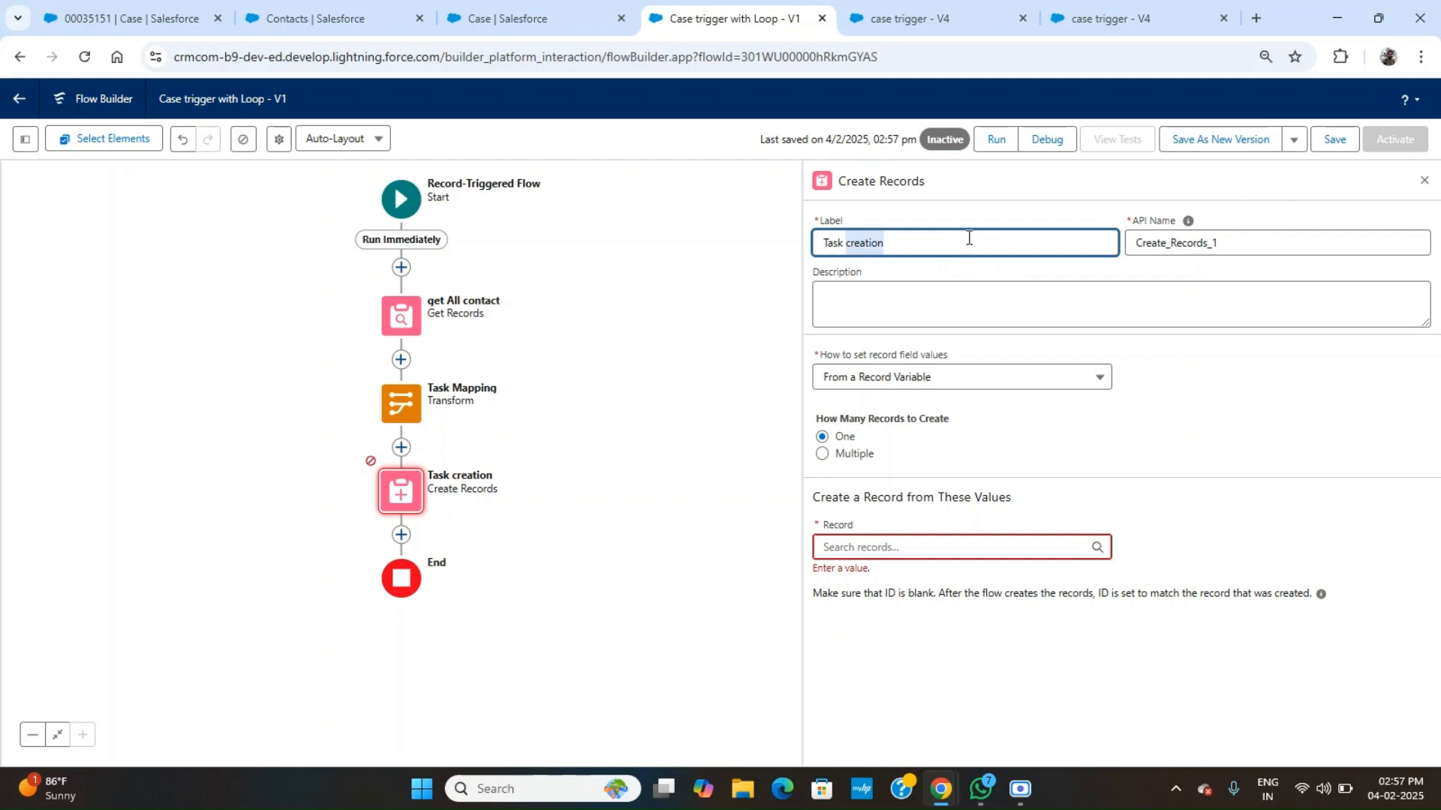
{"action": "key", "text": "Tab"}
{"action": "key", "text": "Tab"}
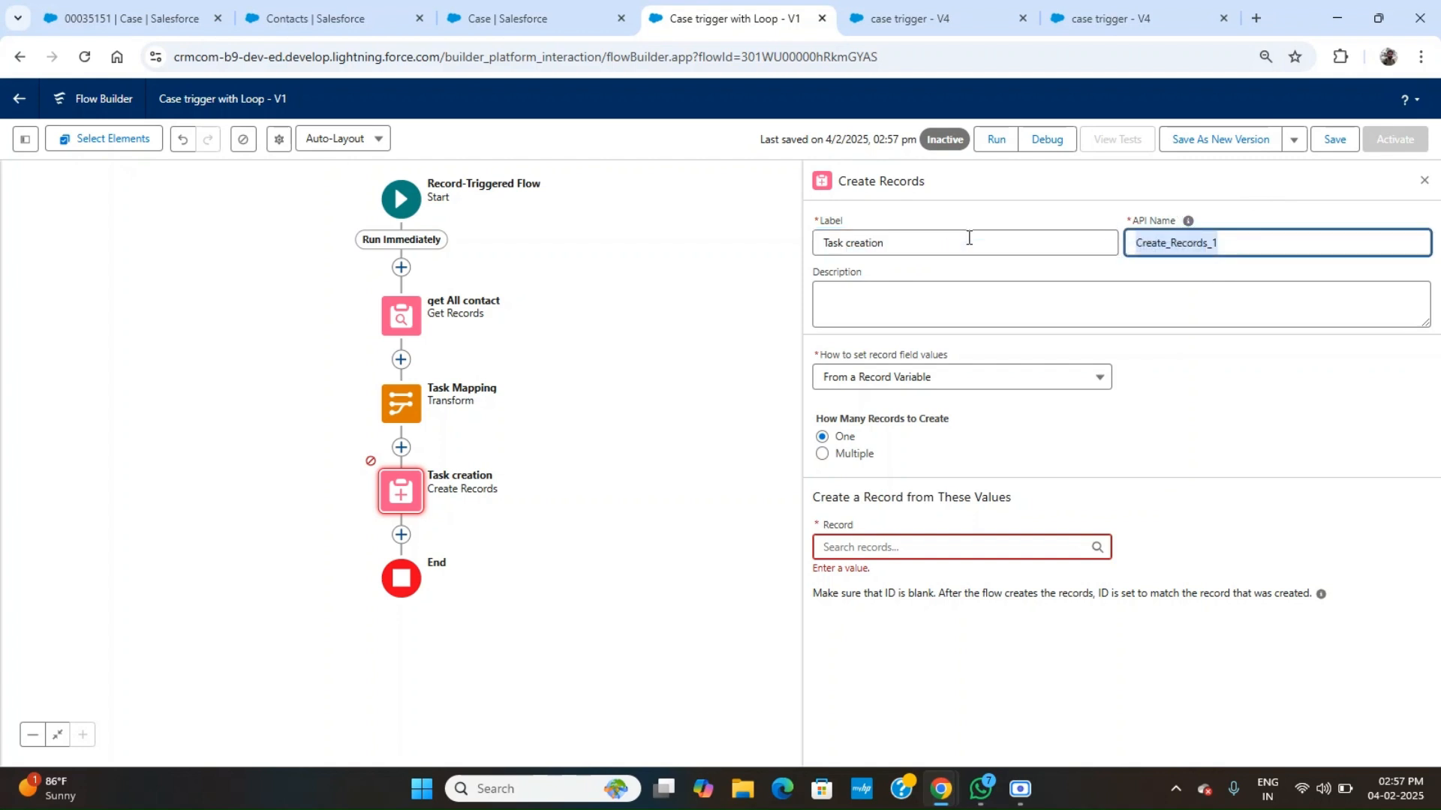
{"action": "key", "text": "BackSpace"}
{"action": "left_click", "coordinate": [928, 249]}
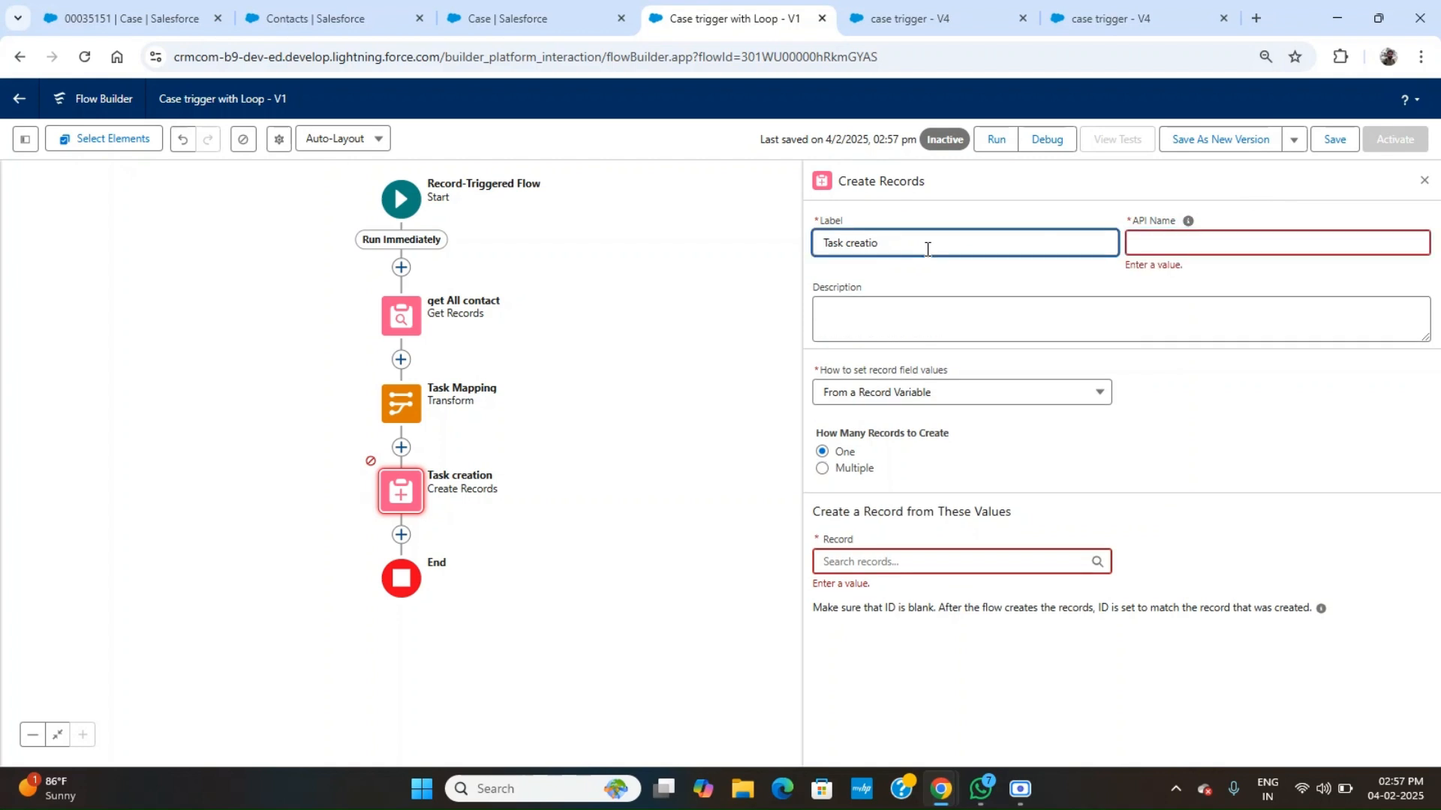
{"action": "type", "text": "n"}
{"action": "key", "text": "Tab"}
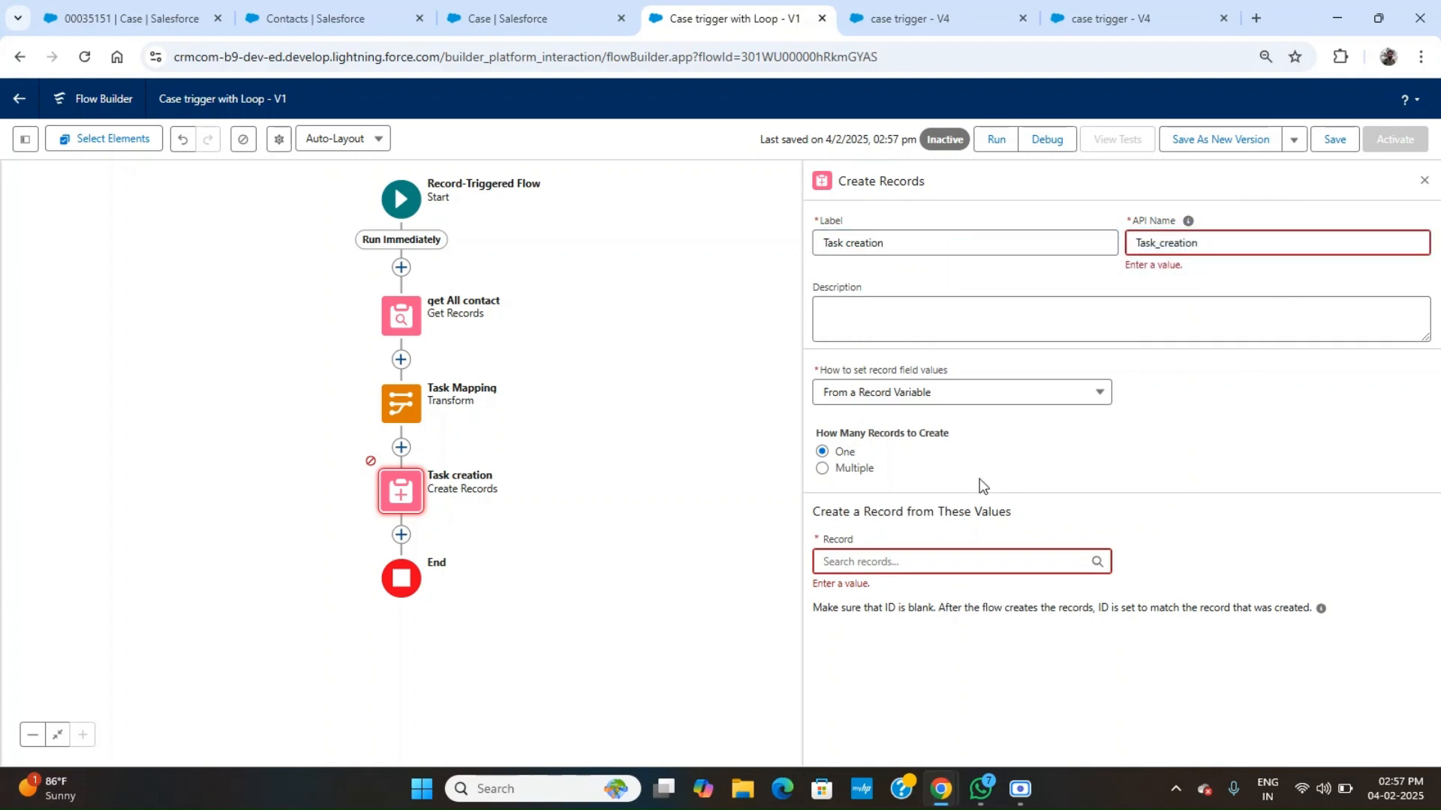
Set the Create Records element to create multiple records from the Tasks from Task Mapping collection.
{"action": "left_click", "coordinate": [855, 468]}
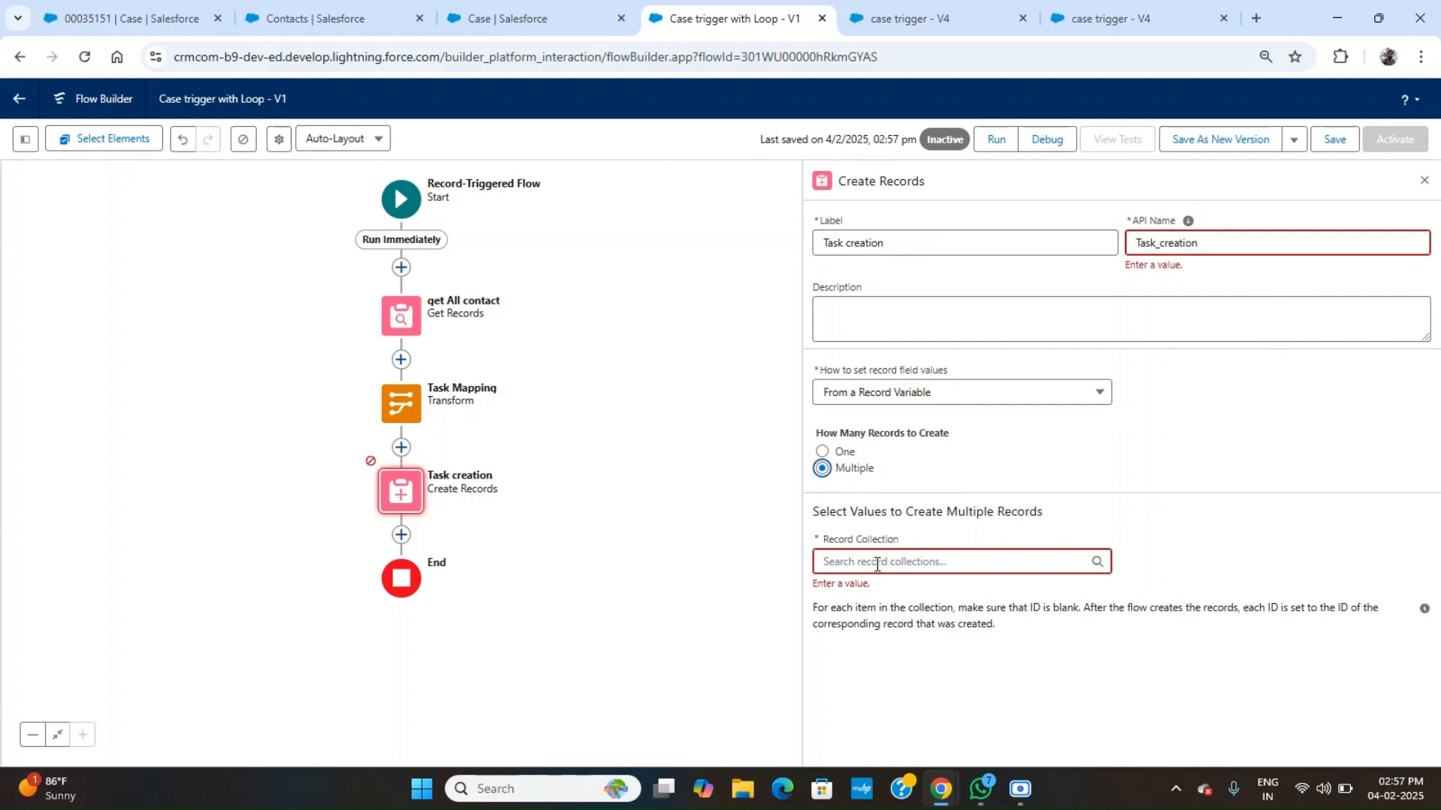
{"action": "left_click", "coordinate": [876, 562]}
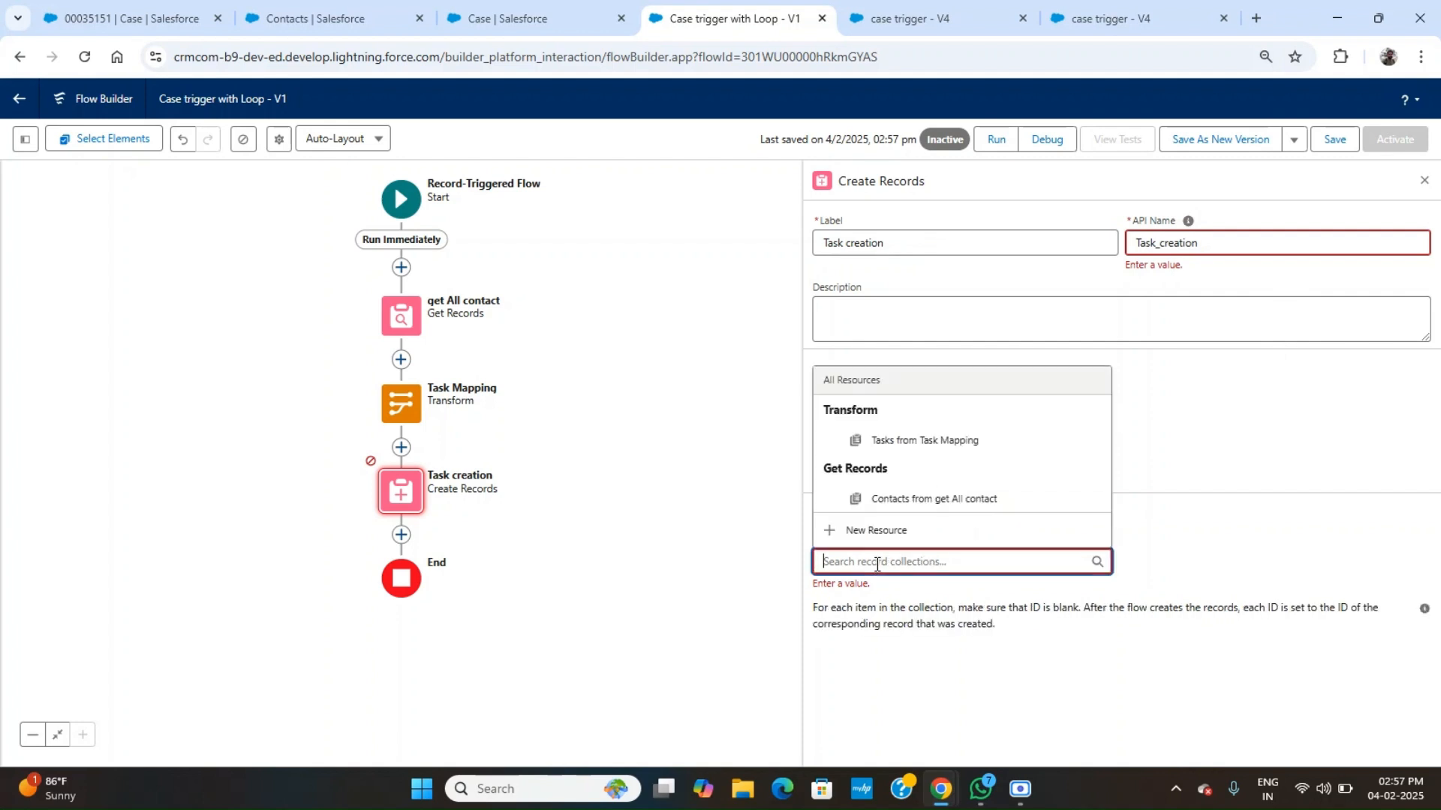
{"action": "left_click", "coordinate": [906, 443]}
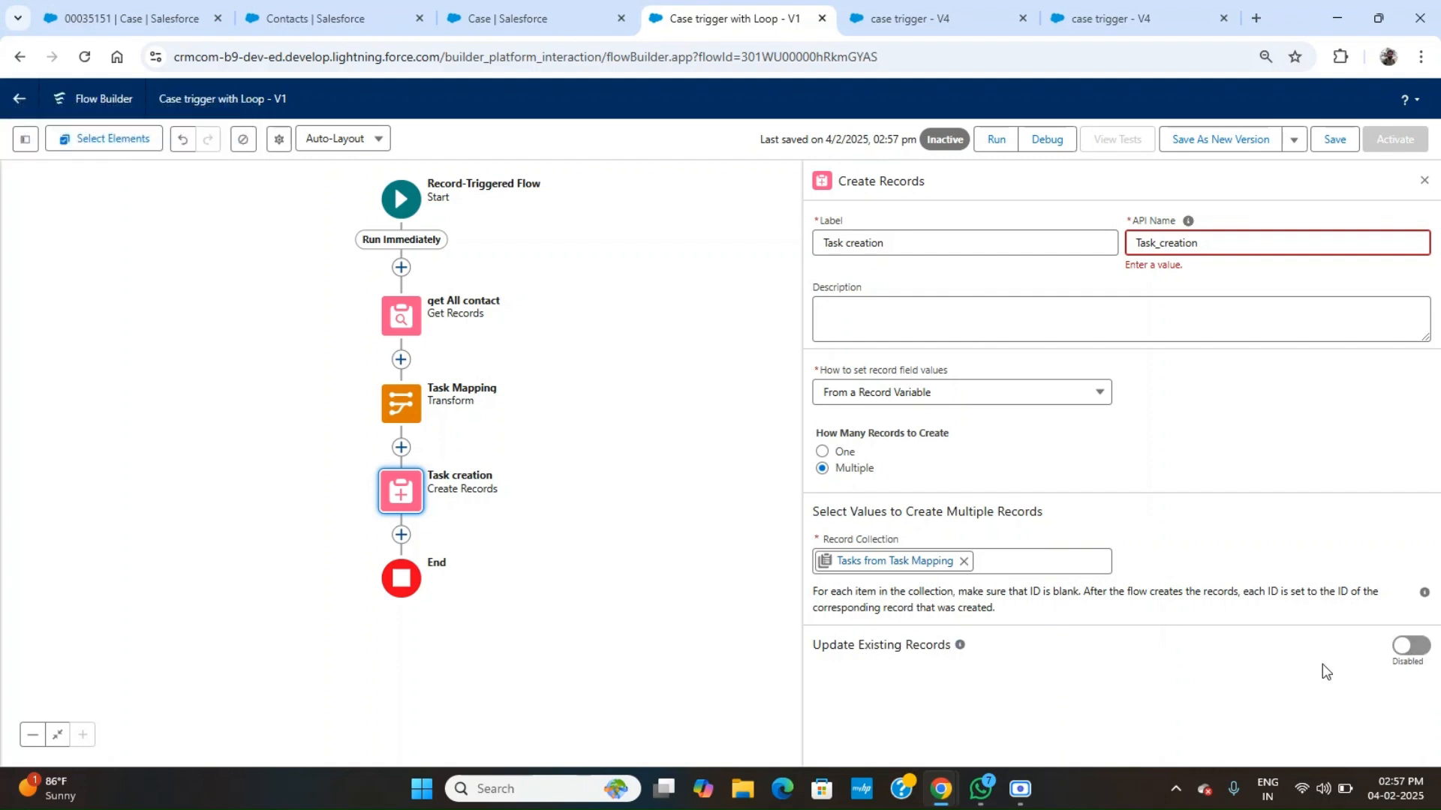
{"action": "left_click", "coordinate": [1235, 243]}
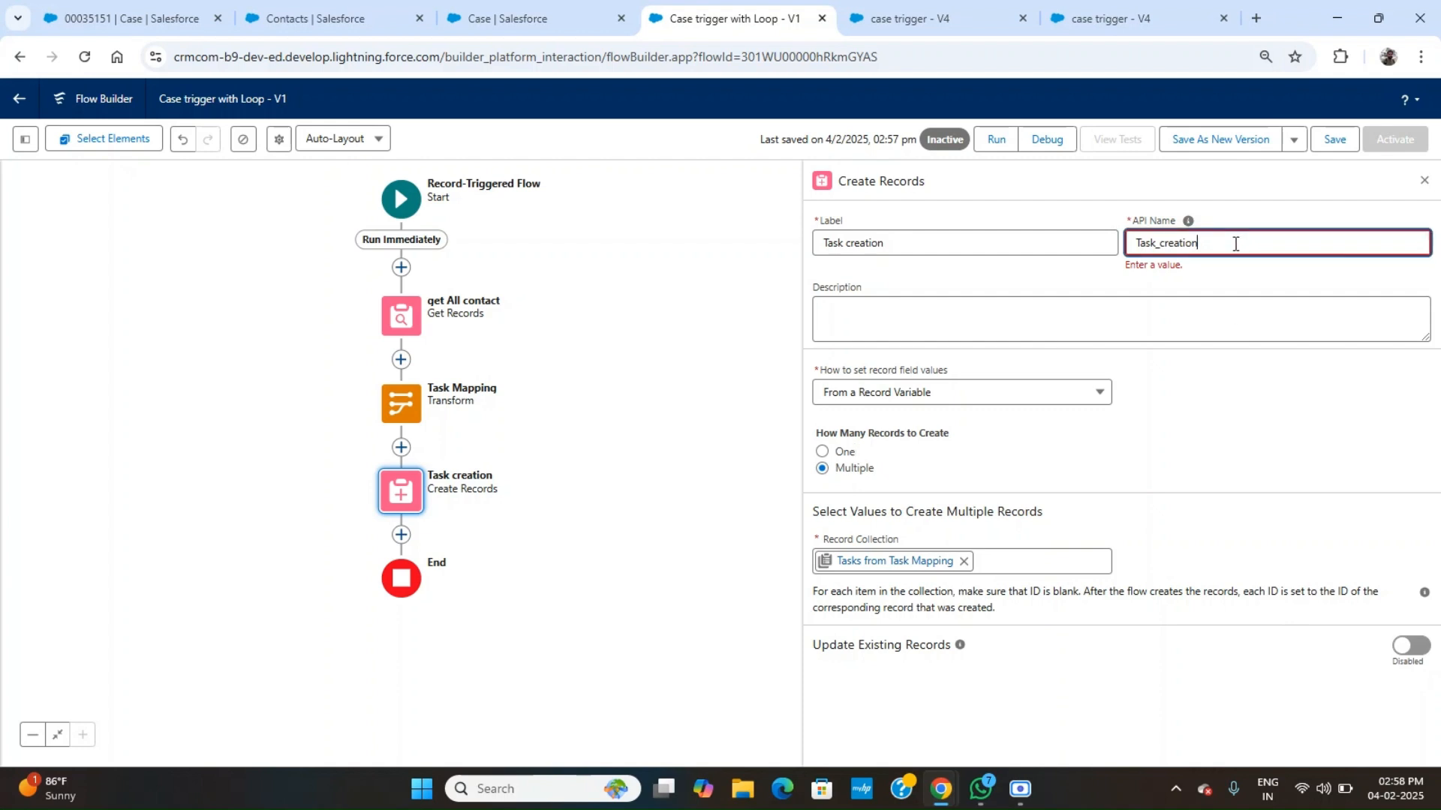
Save the flow with its Task creation element and open the debug settings.
{"action": "left_click", "coordinate": [1332, 138]}
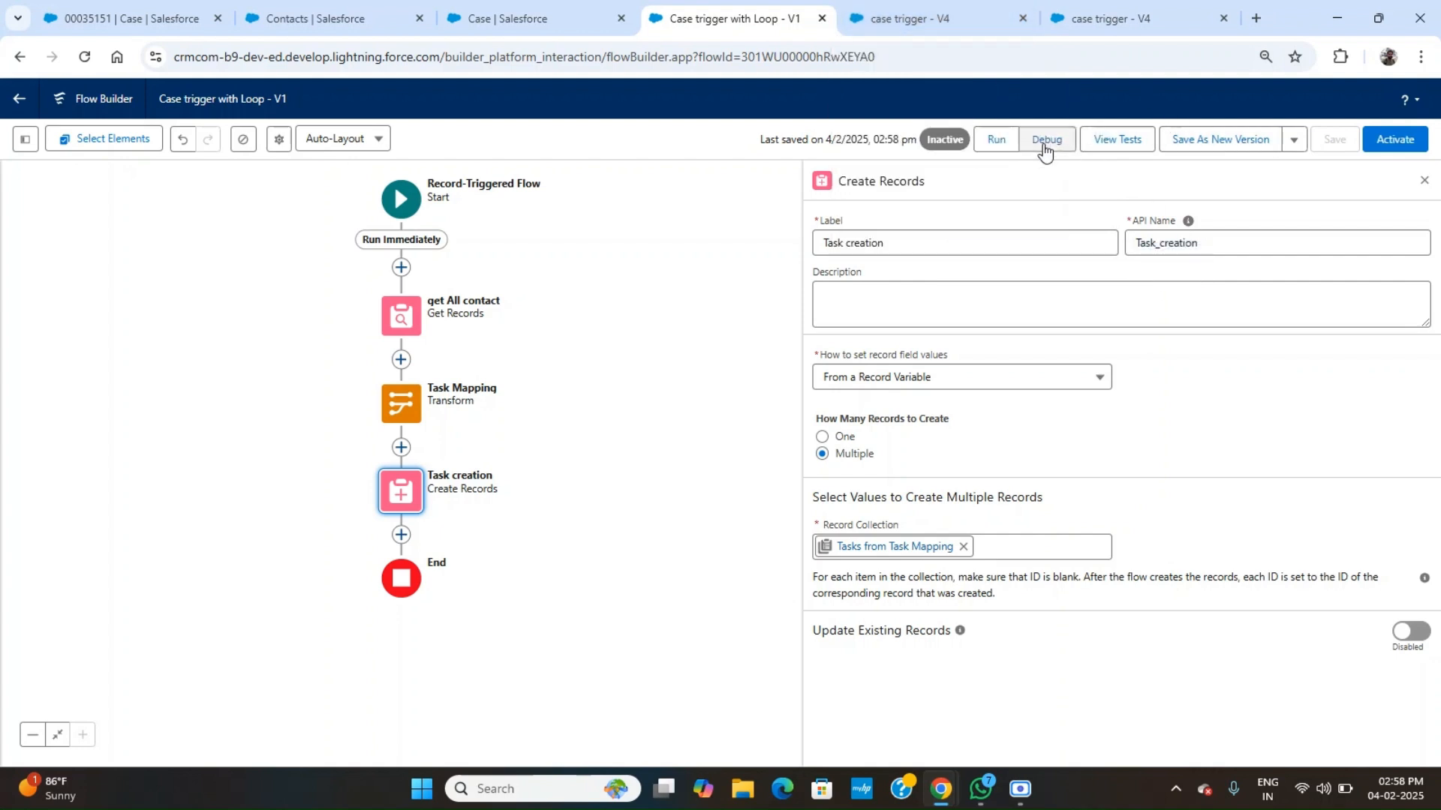
{"action": "left_click", "coordinate": [1045, 142]}
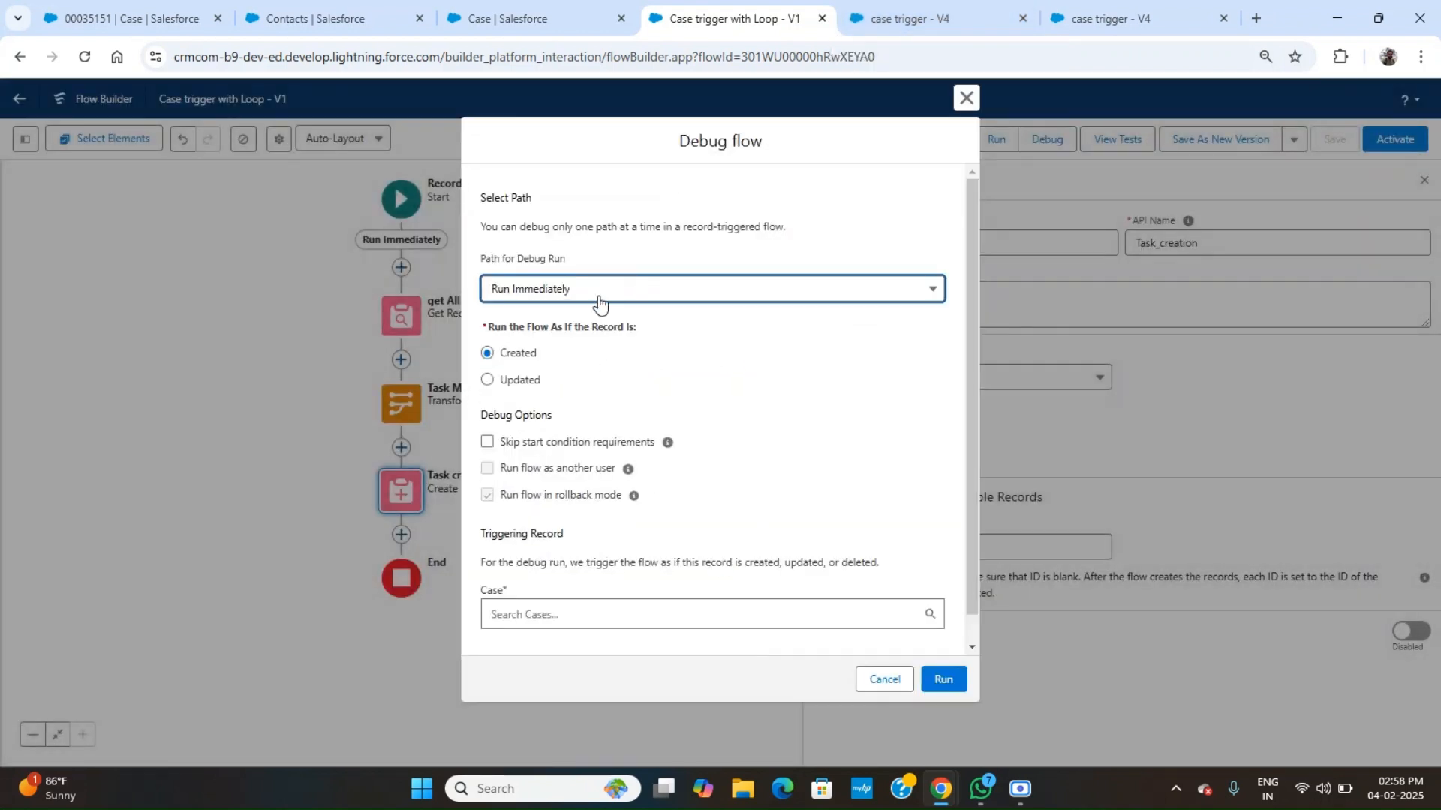
Copy the case number from the Hard Drive Replacement case record and return to the flow's debug settings.
{"action": "left_click", "coordinate": [169, 22]}
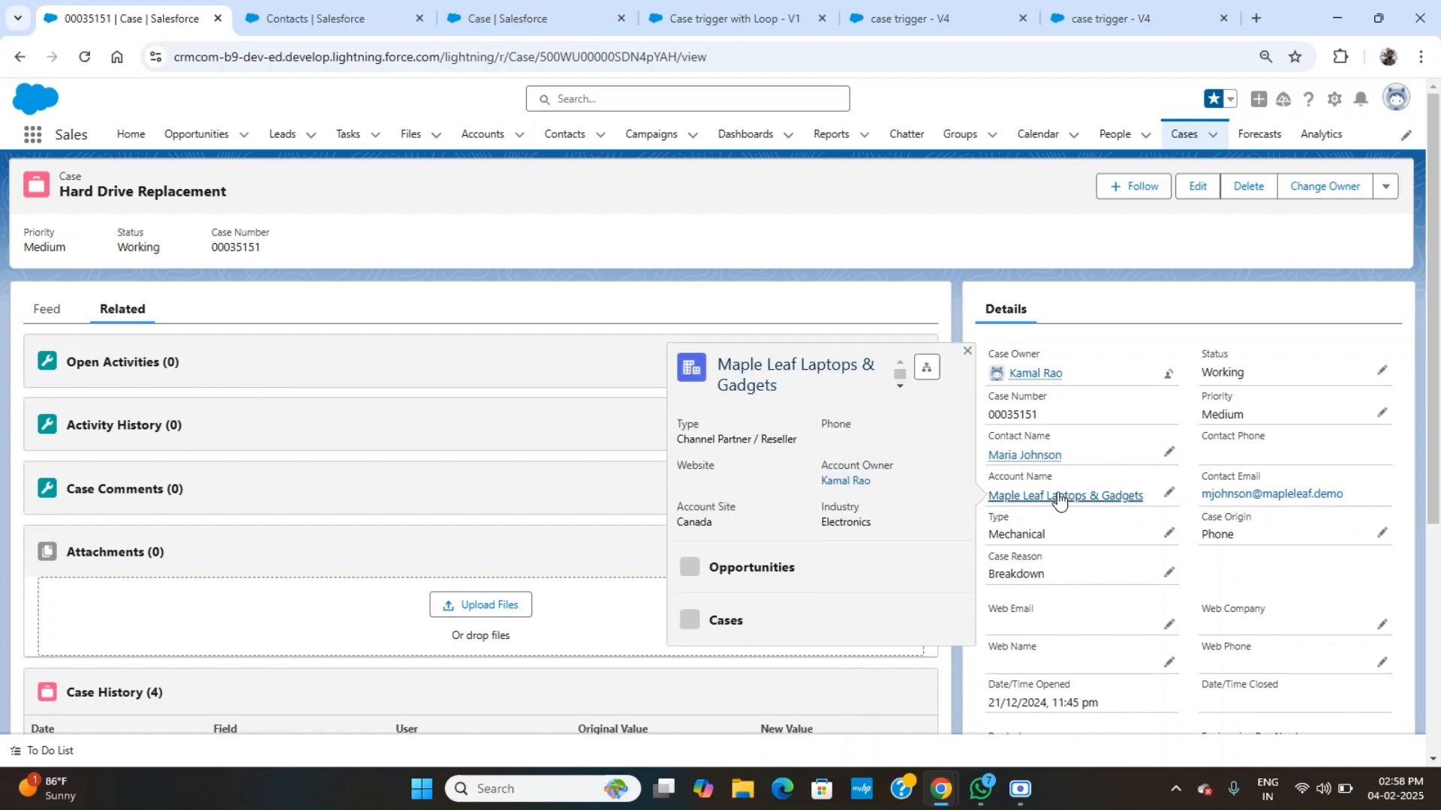
{"action": "left_click", "coordinate": [518, 23]}
{"action": "left_click", "coordinate": [360, 17]}
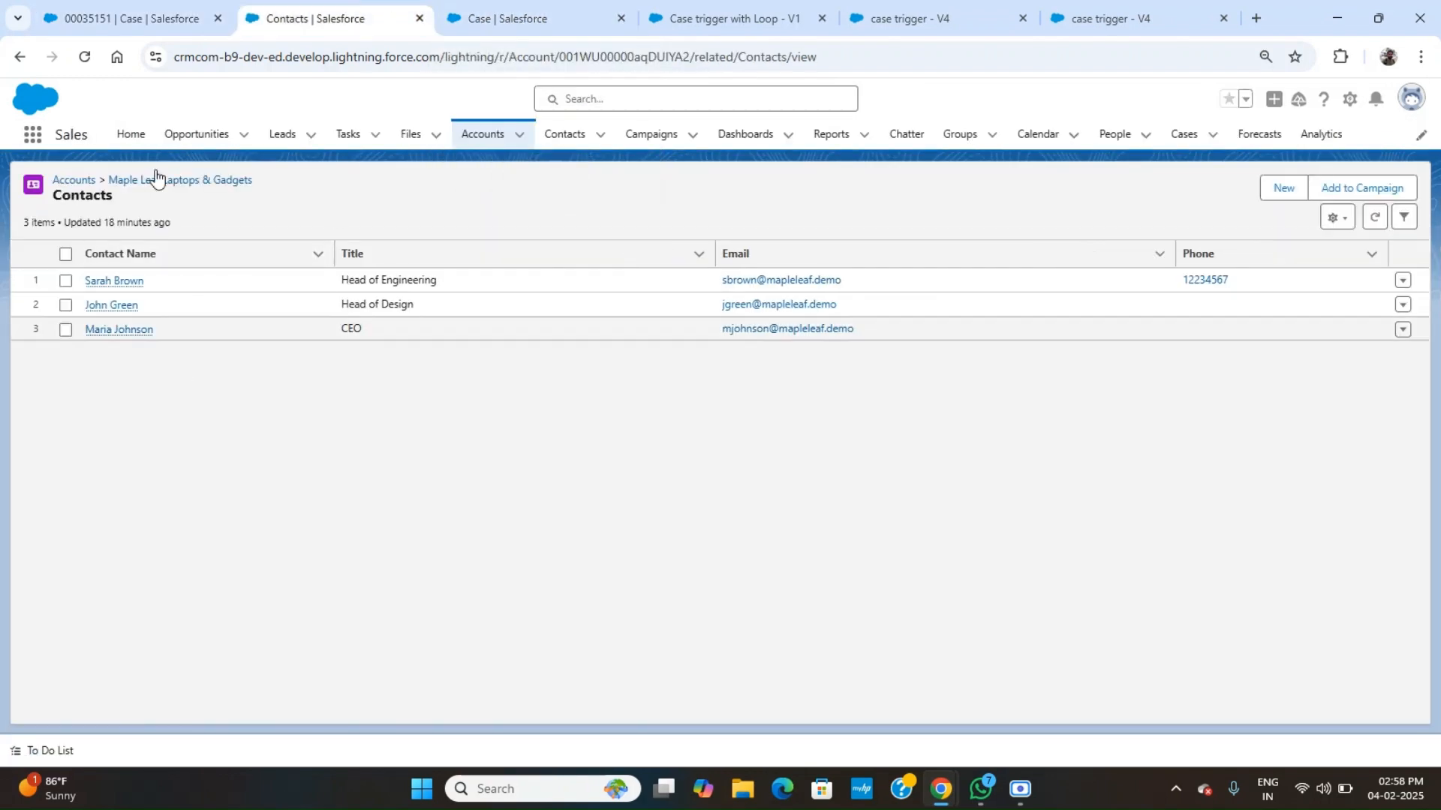
{"action": "left_click", "coordinate": [144, 7]}
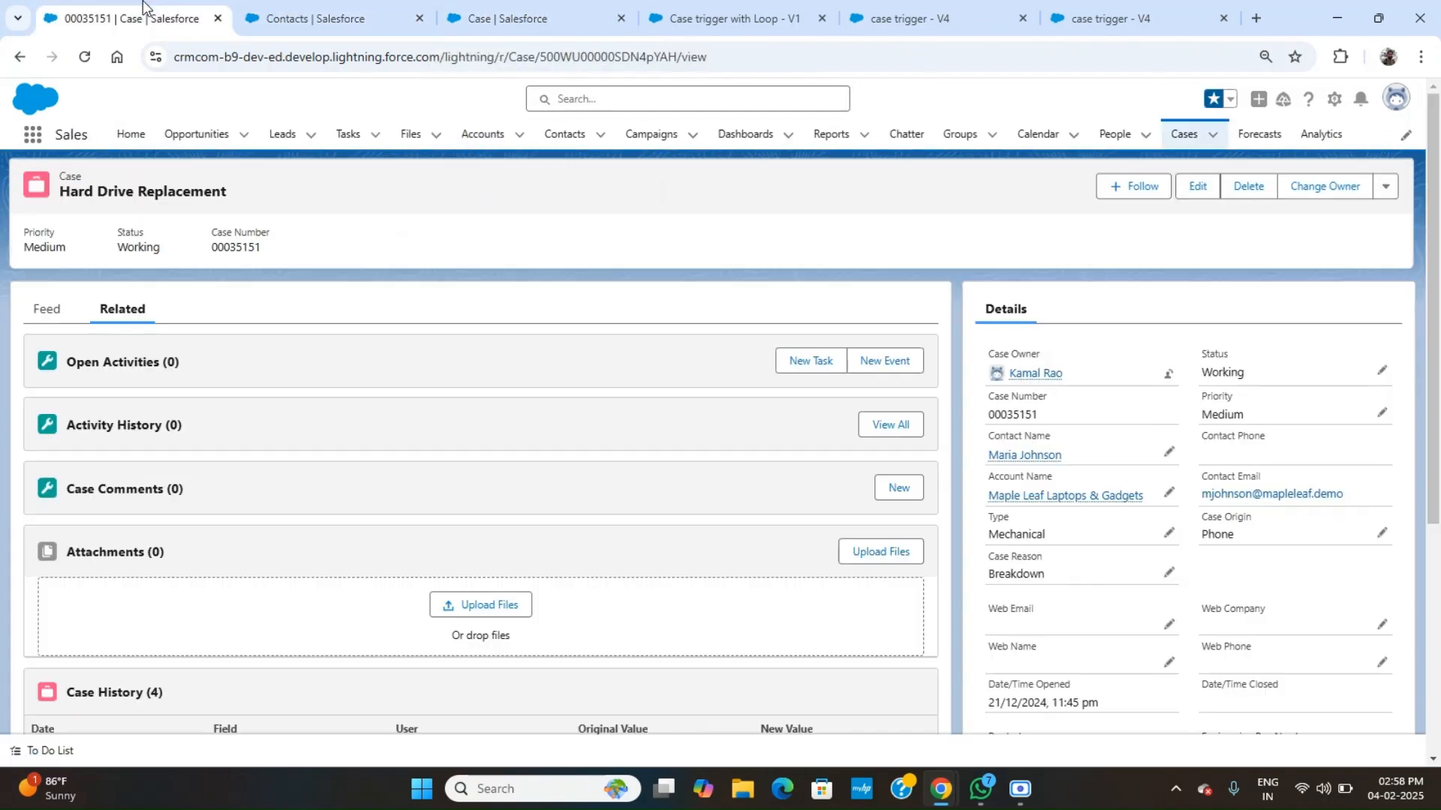
{"action": "double_click", "coordinate": [250, 247]}
{"action": "left_click", "coordinate": [479, 9]}
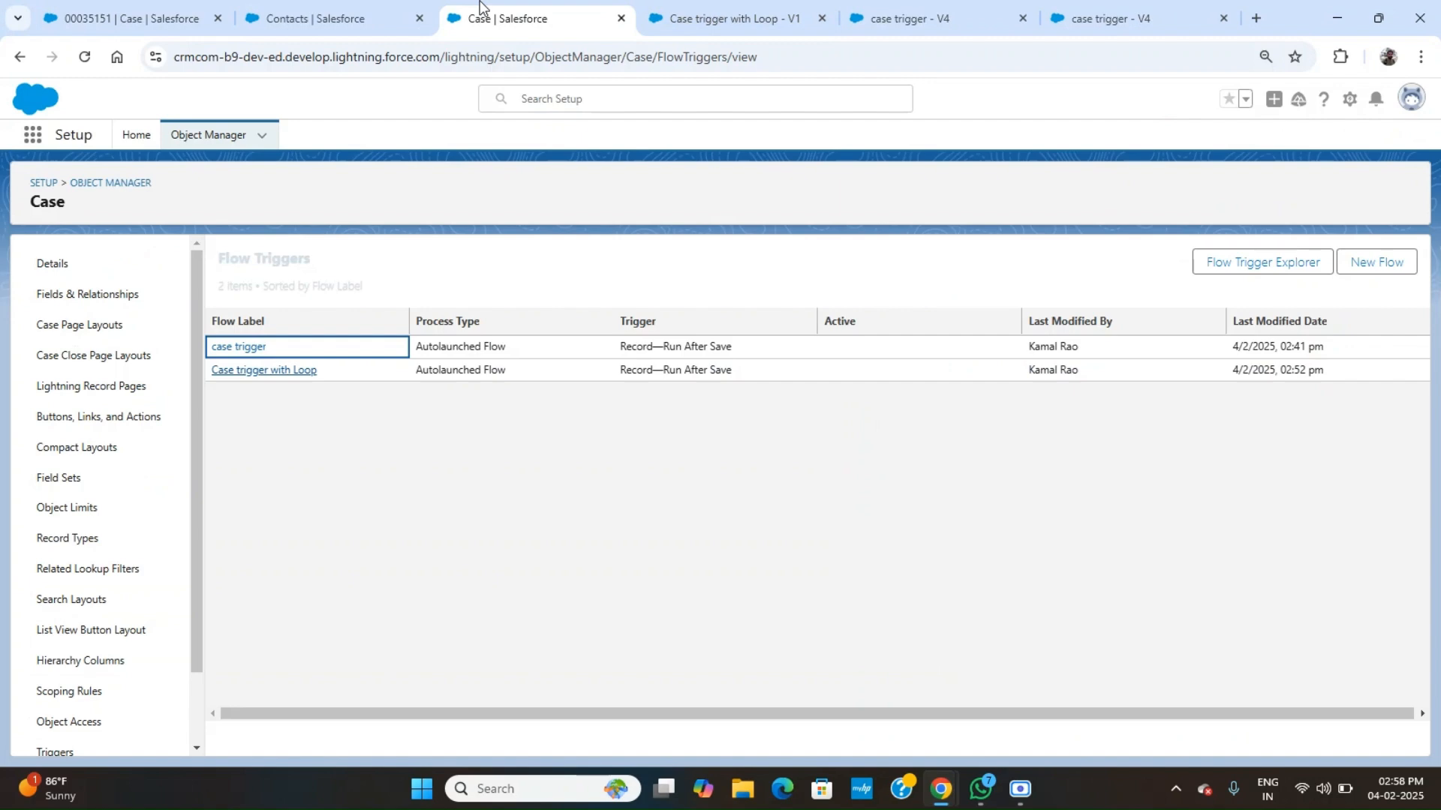
{"action": "left_click", "coordinate": [363, 9]}
{"action": "left_click", "coordinate": [660, 11]}
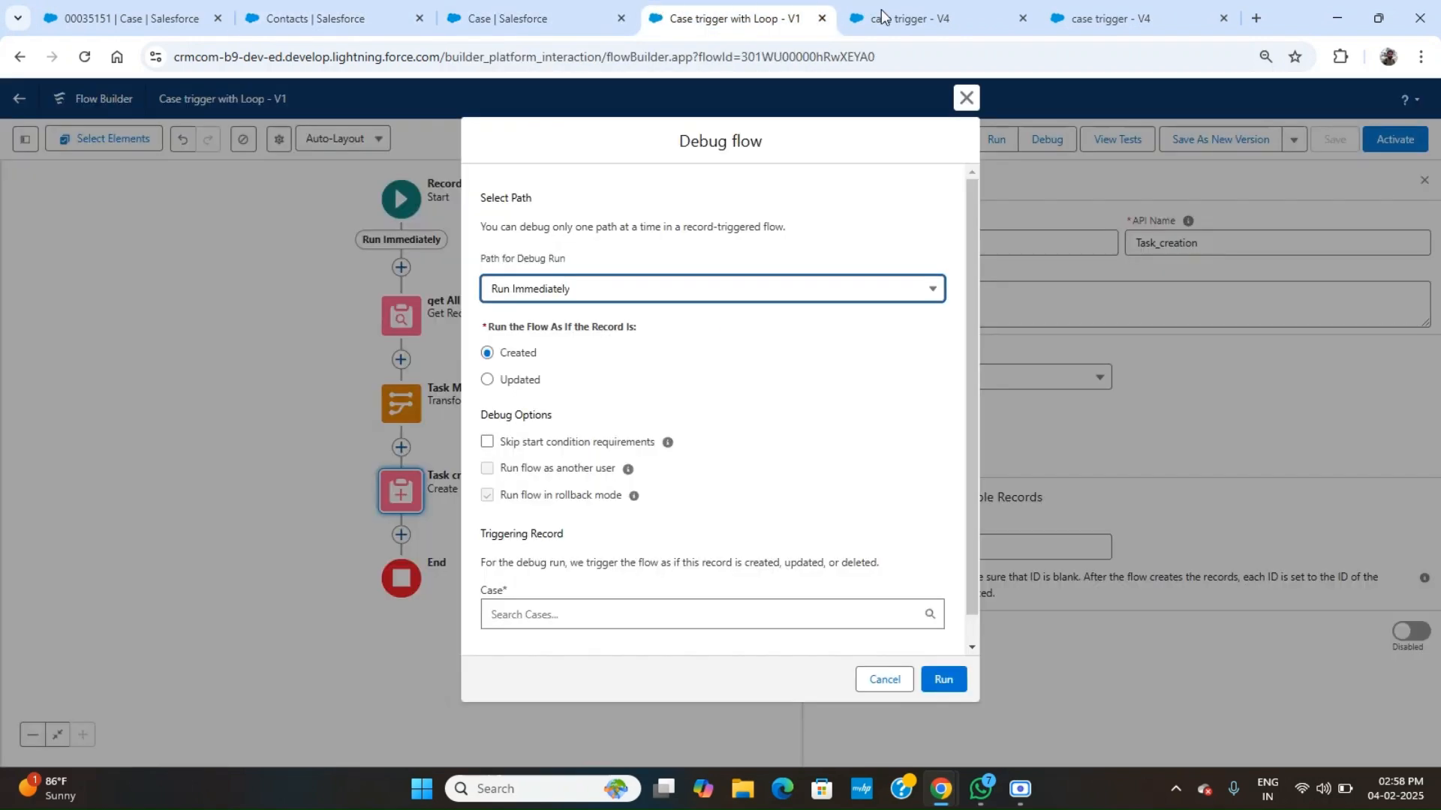
Set the debug run to treat the record as Updated and choose the Hard Drive Replacement case as the triggering record.
{"action": "left_click", "coordinate": [539, 381]}
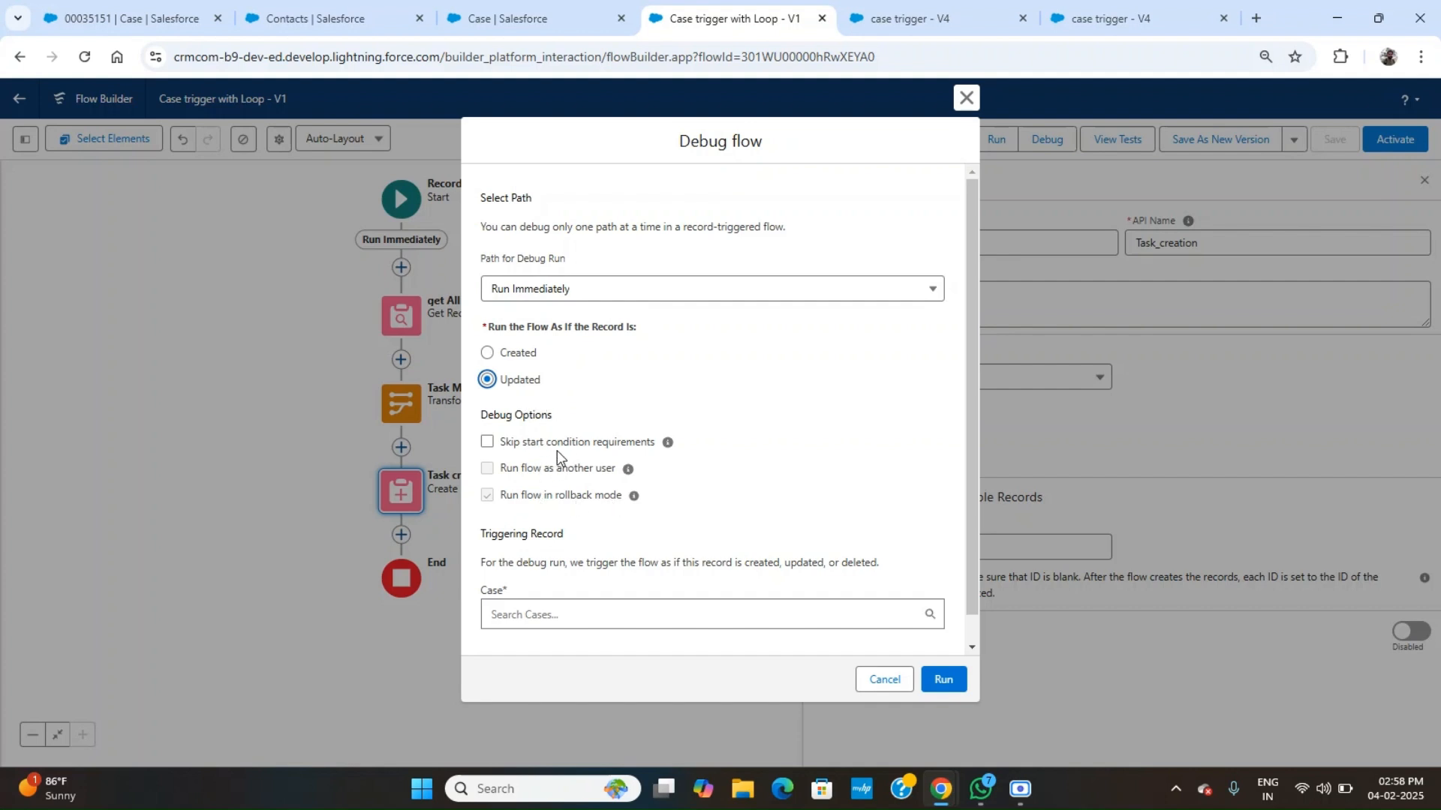
{"action": "left_click", "coordinate": [565, 615]}
{"action": "type", "text": "00035151"}
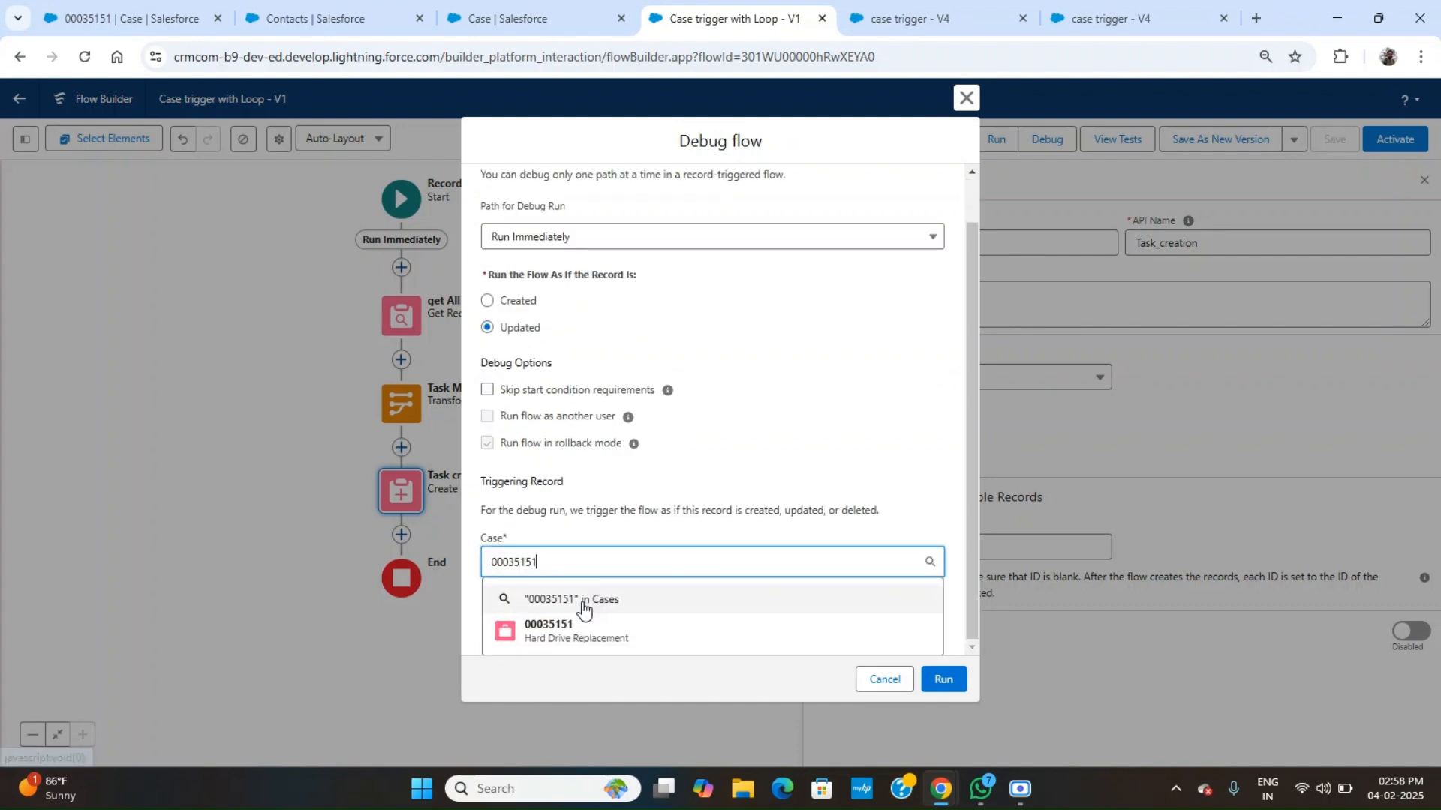
{"action": "left_click", "coordinate": [554, 628]}
Set the triggering record's Status to New in the debug settings.
{"action": "scroll", "coordinate": [824, 546], "scroll_direction": "down", "scroll_amount": 8}
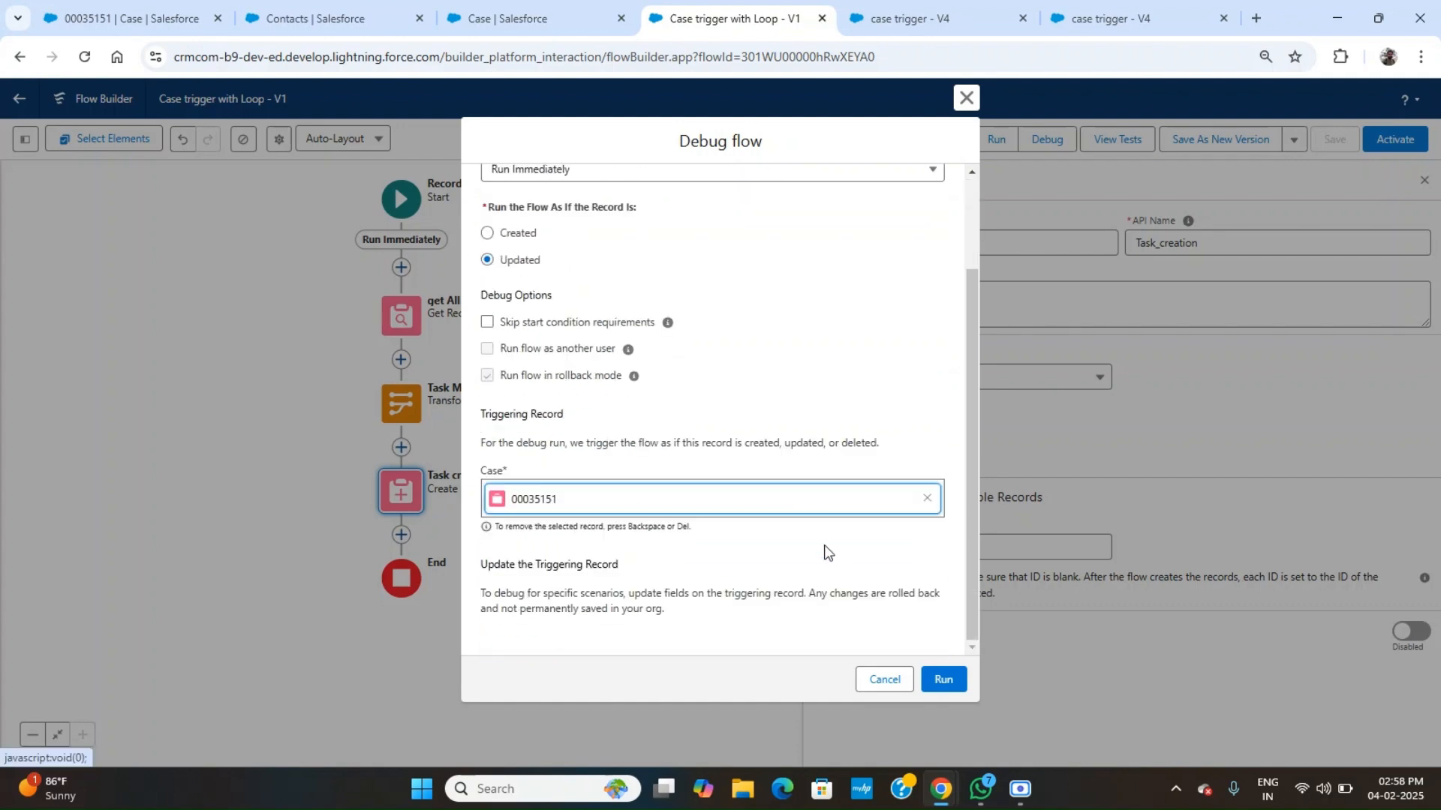
{"action": "scroll", "coordinate": [824, 554], "scroll_direction": "down", "scroll_amount": 4}
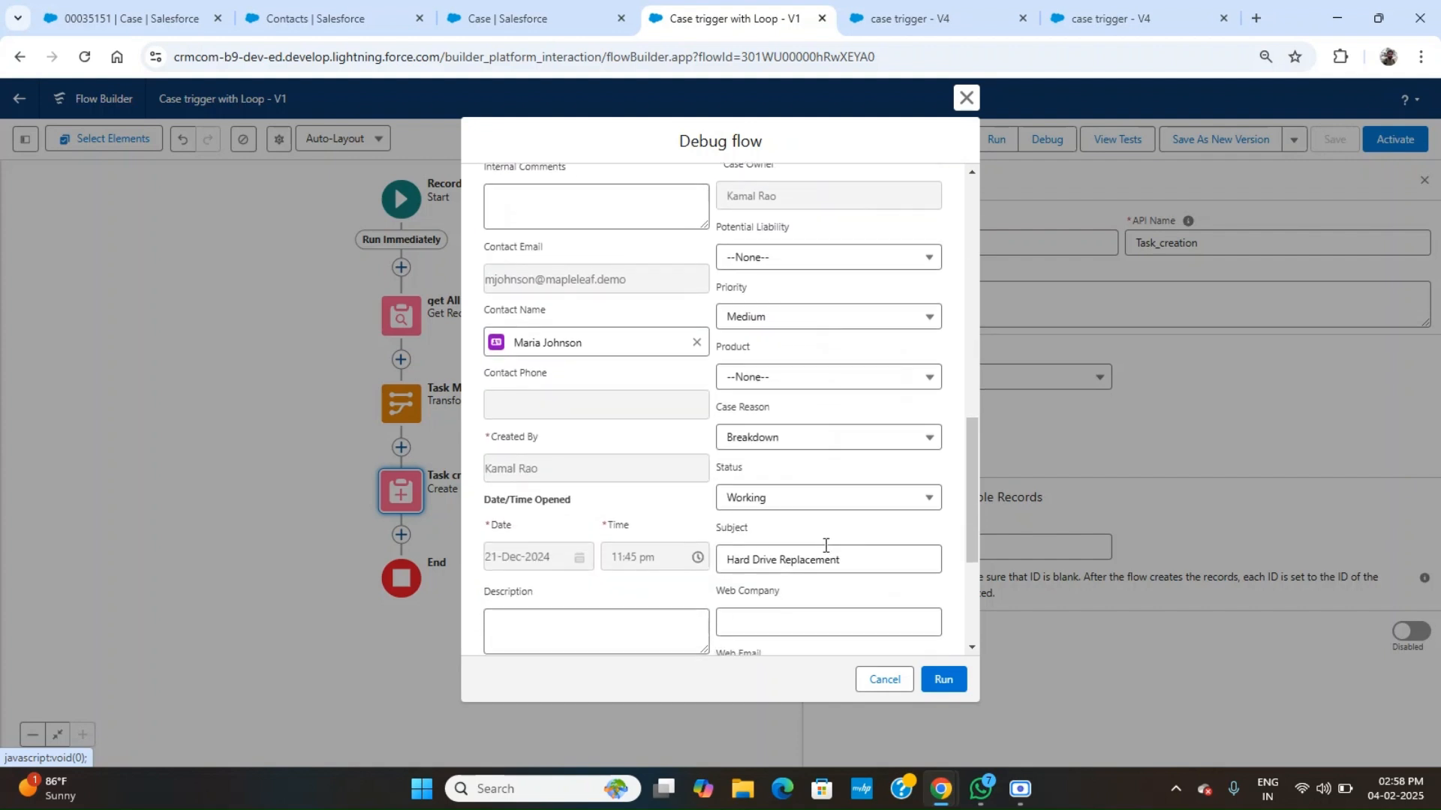
{"action": "left_click", "coordinate": [823, 498]}
{"action": "left_click", "coordinate": [773, 556]}
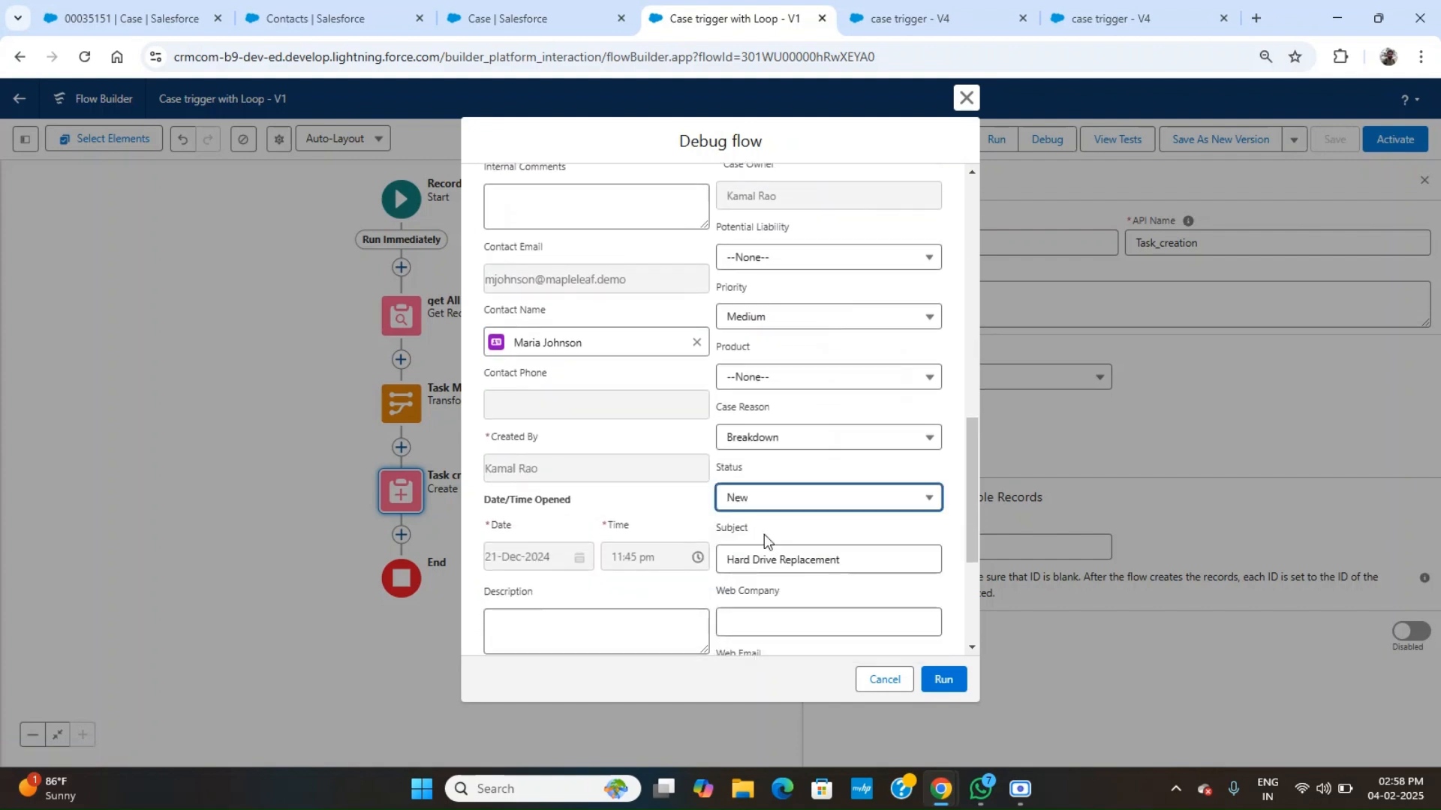
{"action": "left_click", "coordinate": [774, 496]}
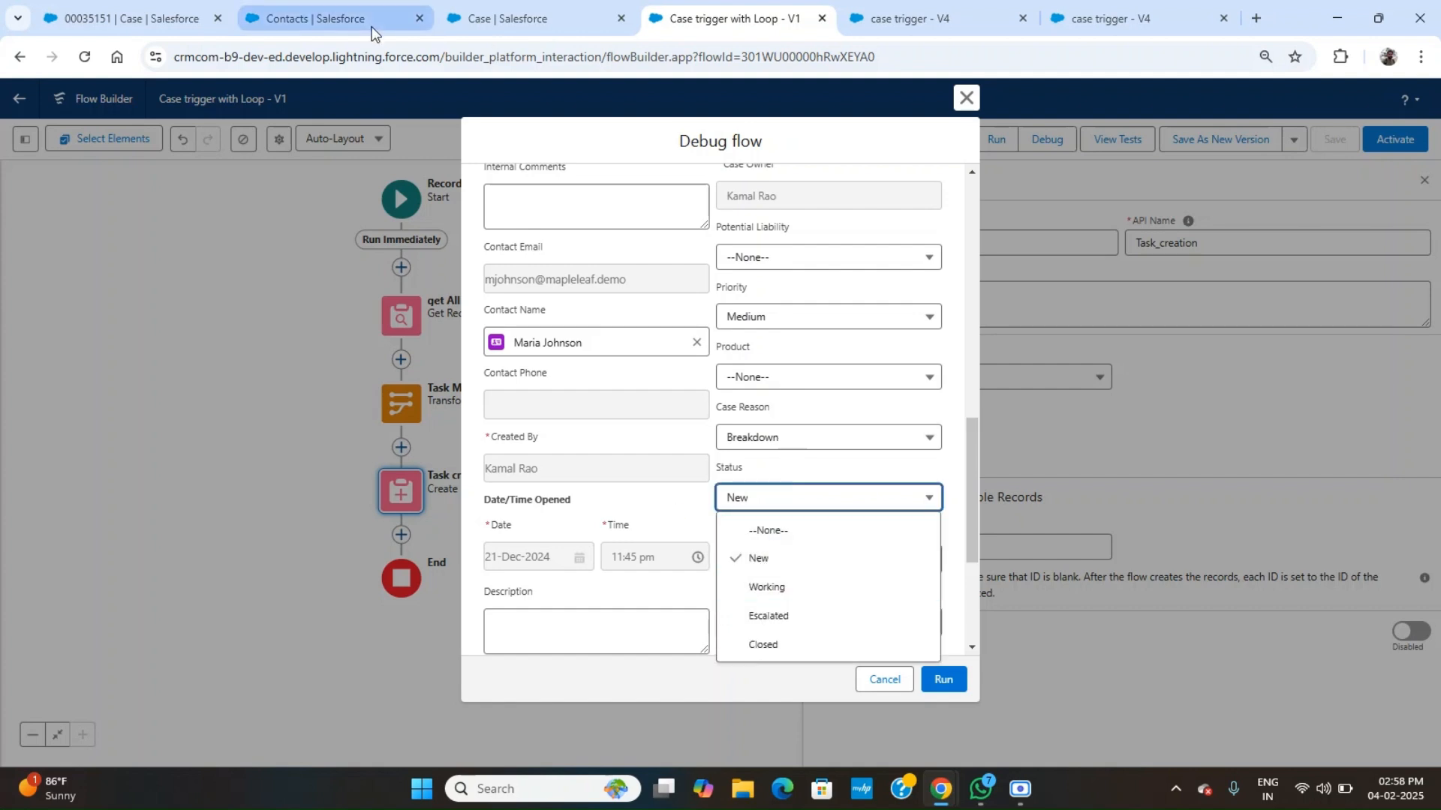
Change the Status of the Hard Drive Replacement case record to New and save the record.
{"action": "left_click", "coordinate": [141, 14]}
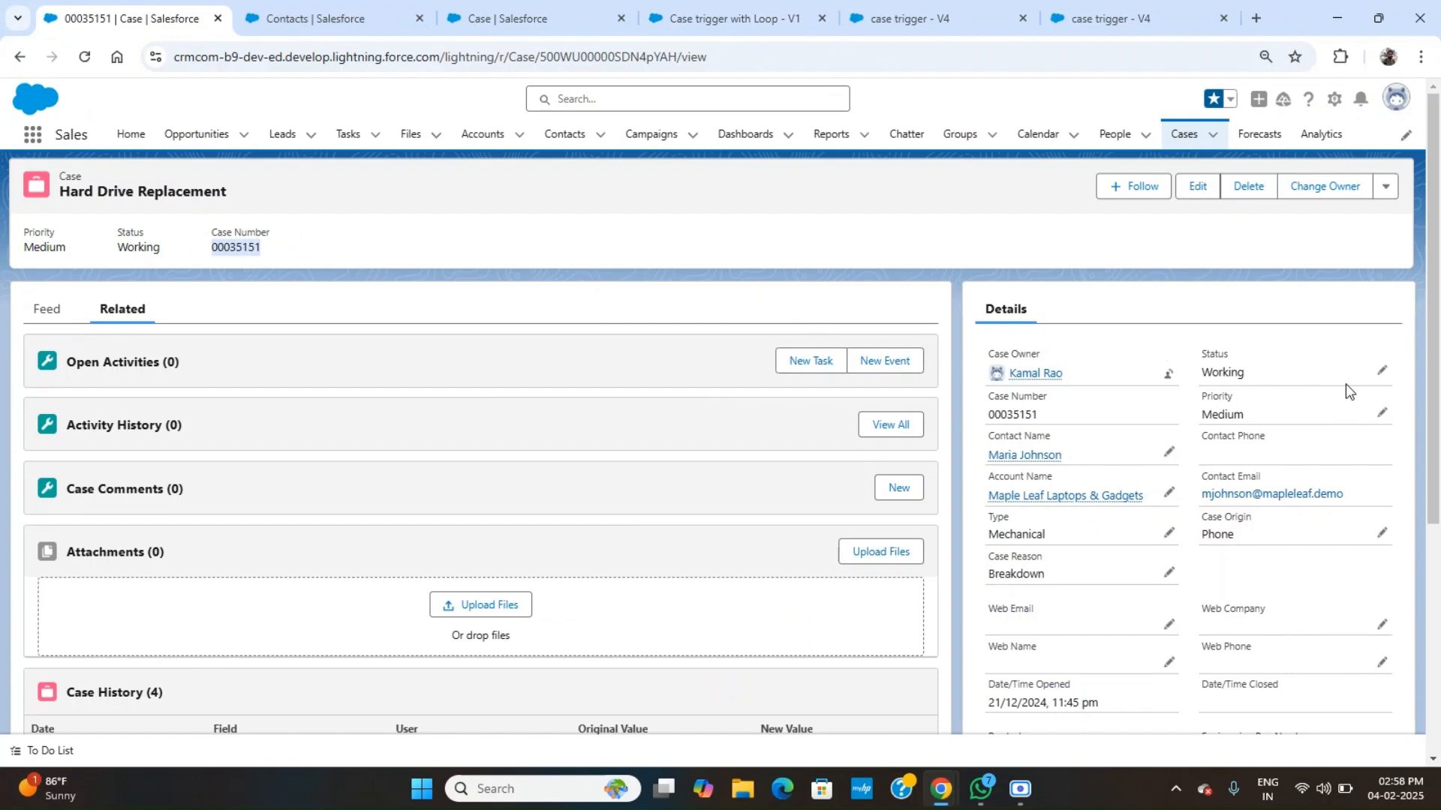
{"action": "left_click", "coordinate": [1382, 371]}
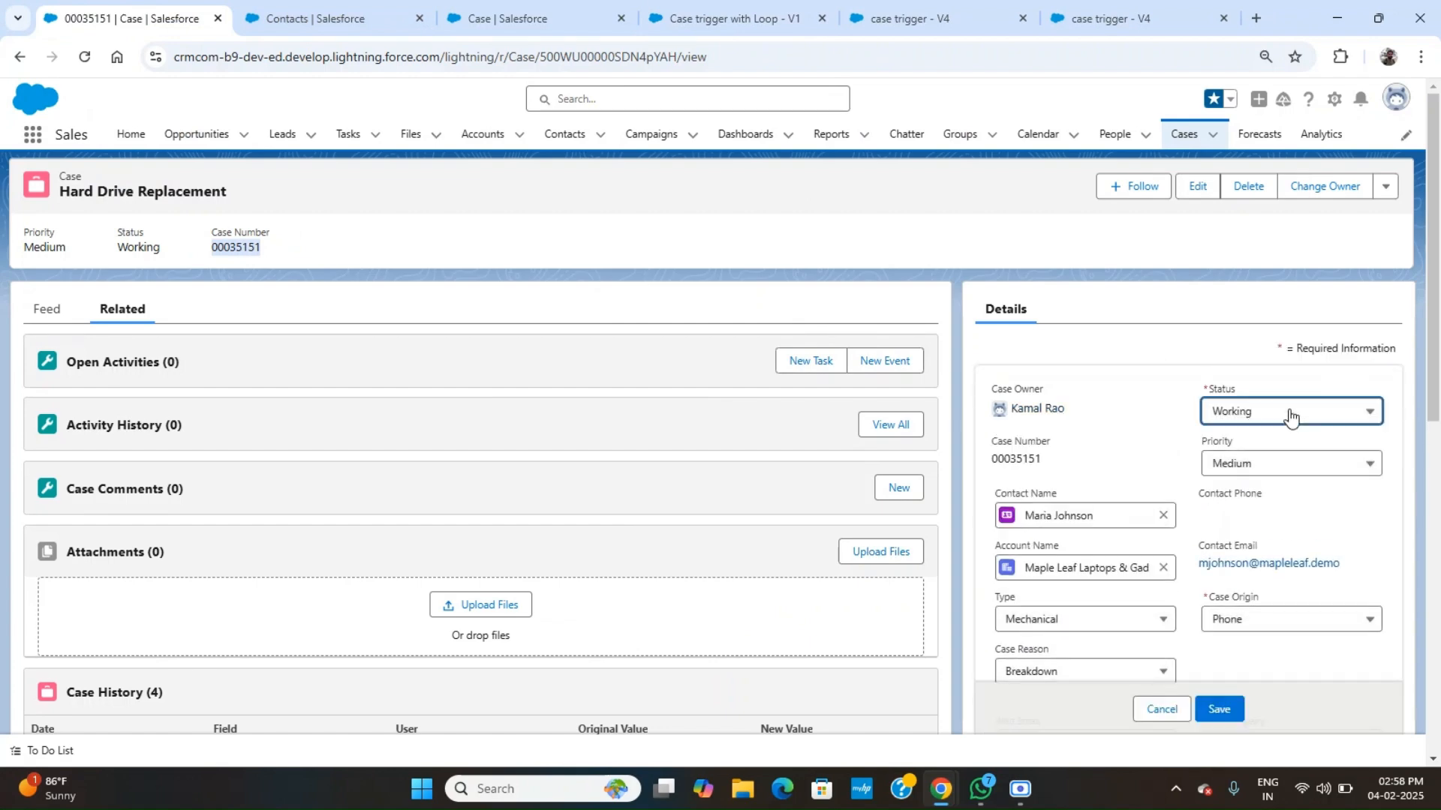
{"action": "left_click", "coordinate": [1289, 417]}
{"action": "left_click", "coordinate": [1246, 472]}
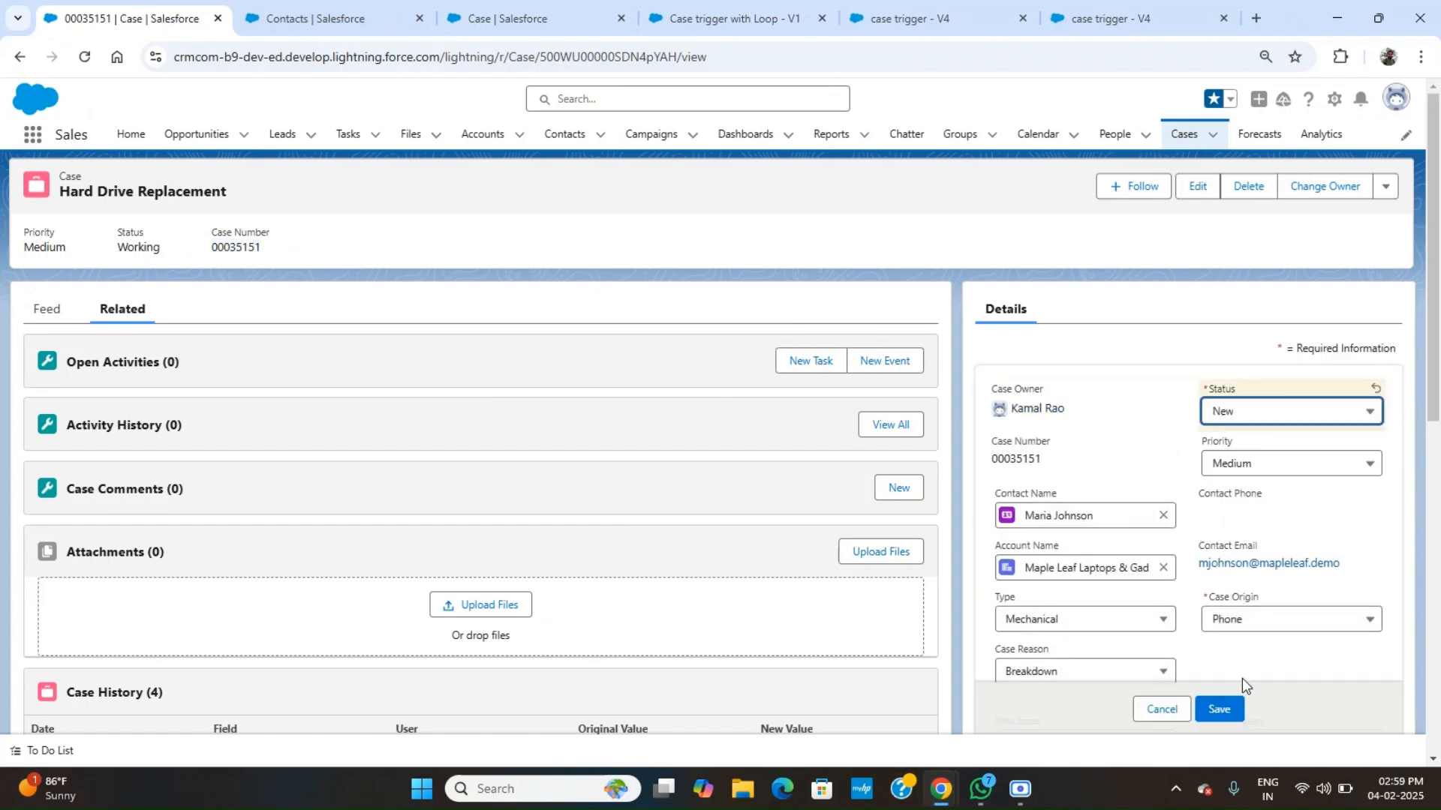
{"action": "left_click", "coordinate": [1218, 710]}
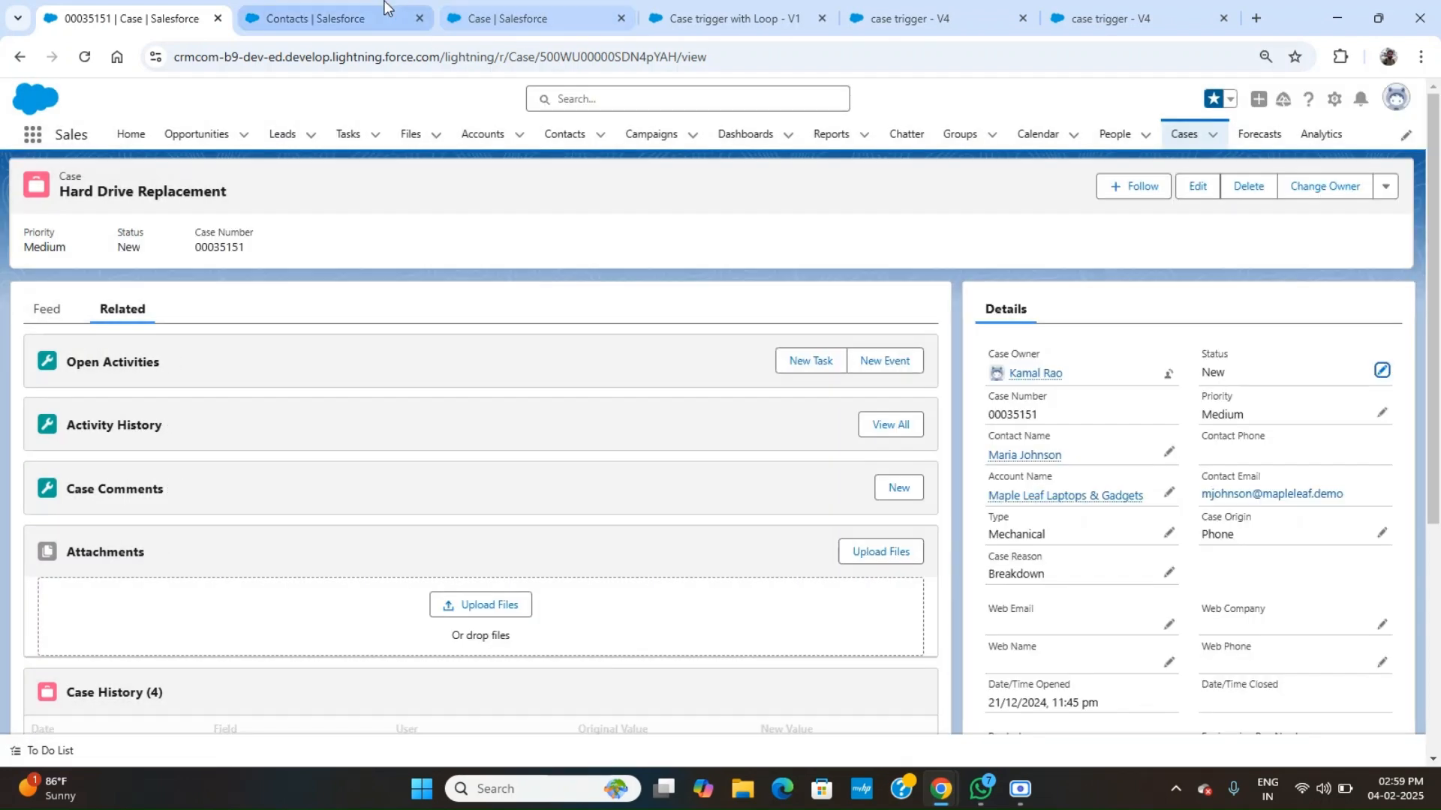
Return to the flow's debug settings, clear the triggering record and select the Hard Drive Replacement case again.
{"action": "left_click", "coordinate": [384, 11]}
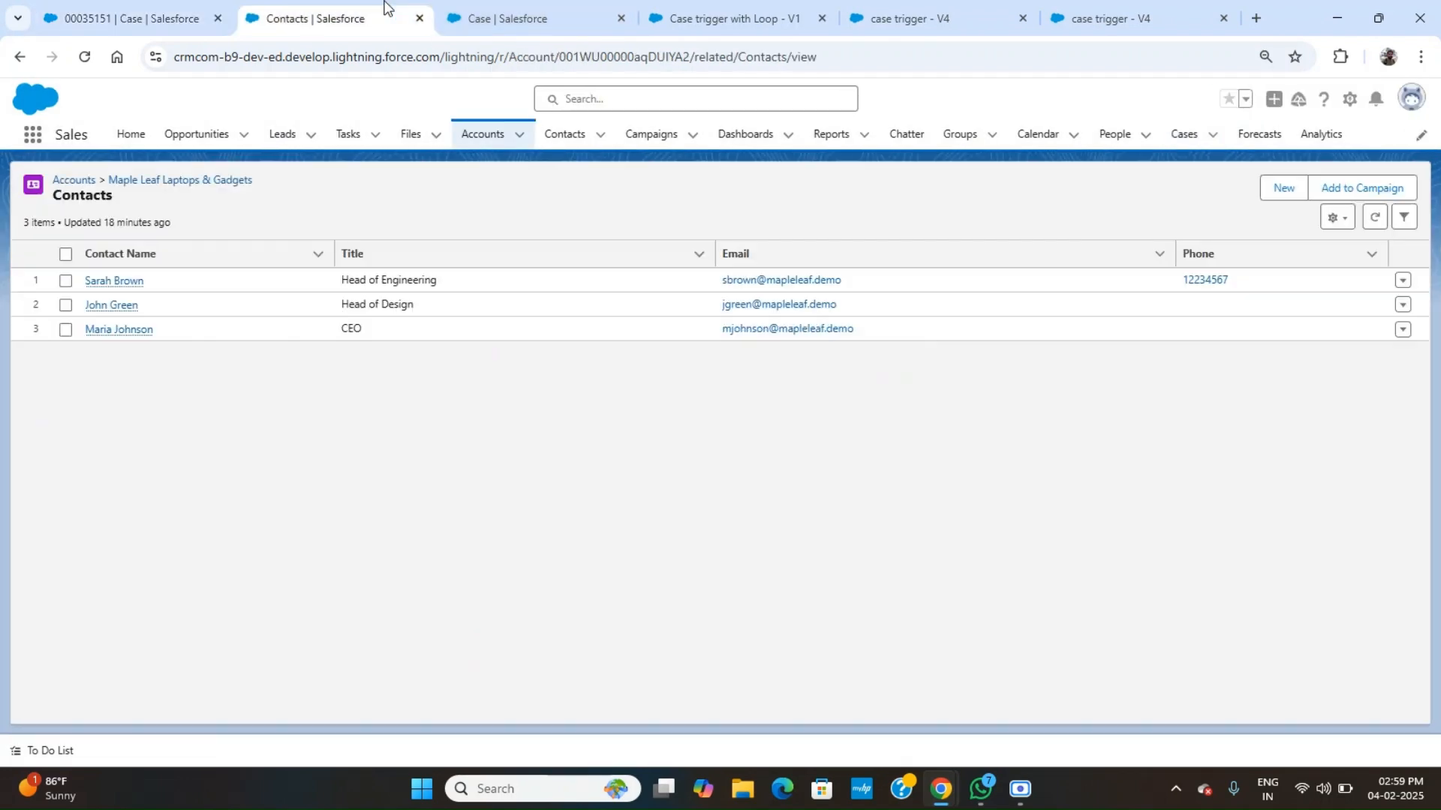
{"action": "left_click", "coordinate": [505, 11]}
{"action": "left_click", "coordinate": [733, 10]}
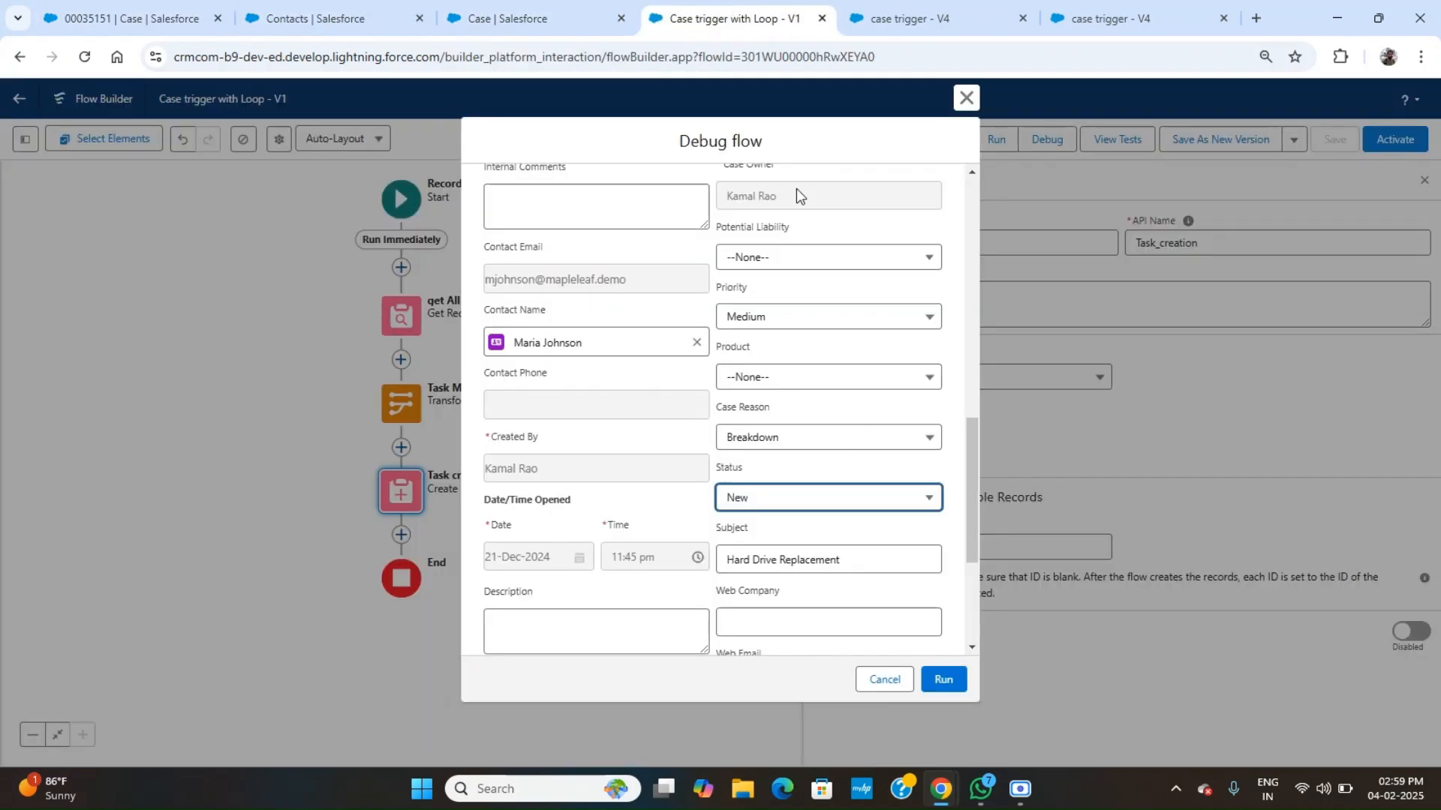
{"action": "left_click", "coordinate": [844, 497]}
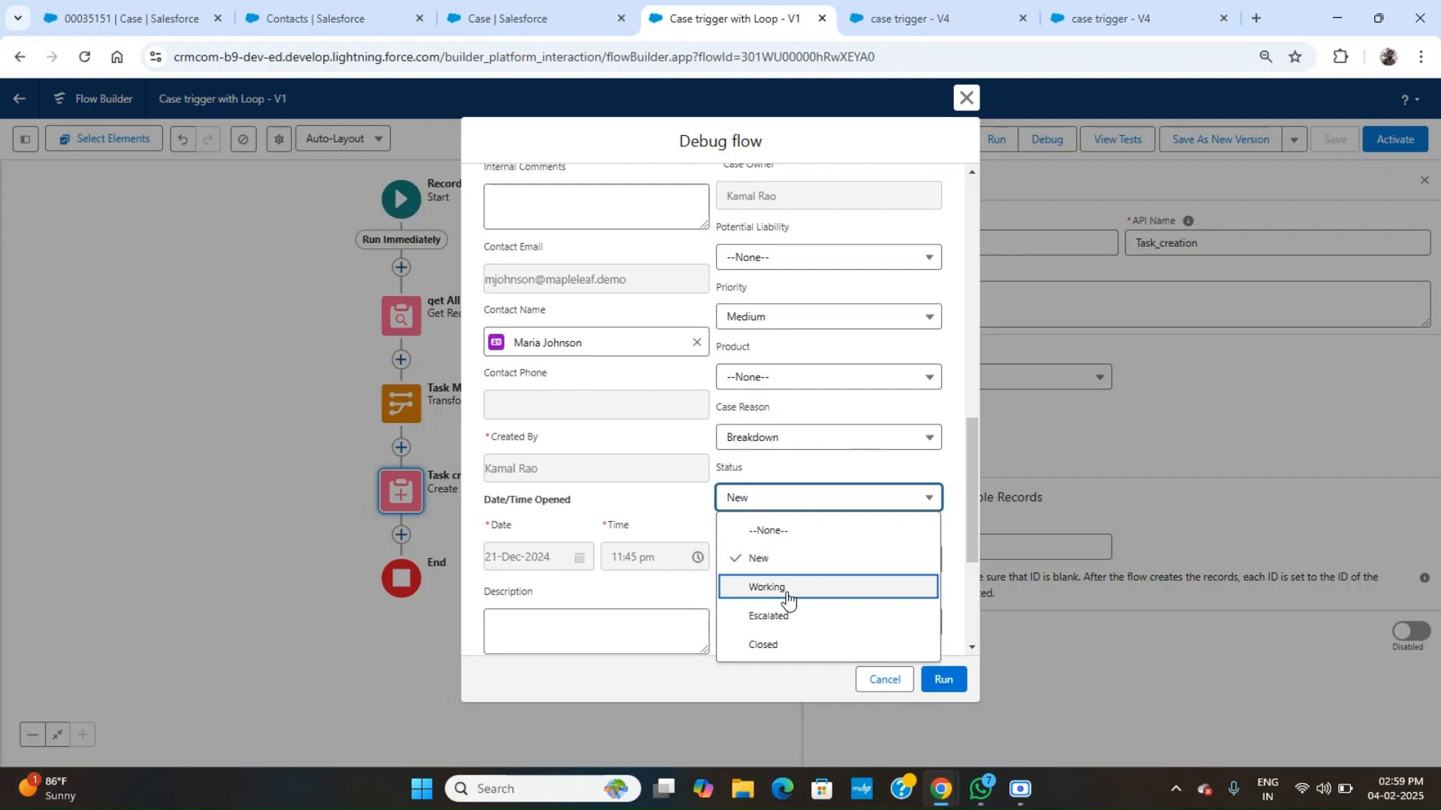
{"action": "scroll", "coordinate": [746, 337], "scroll_direction": "up", "scroll_amount": 10}
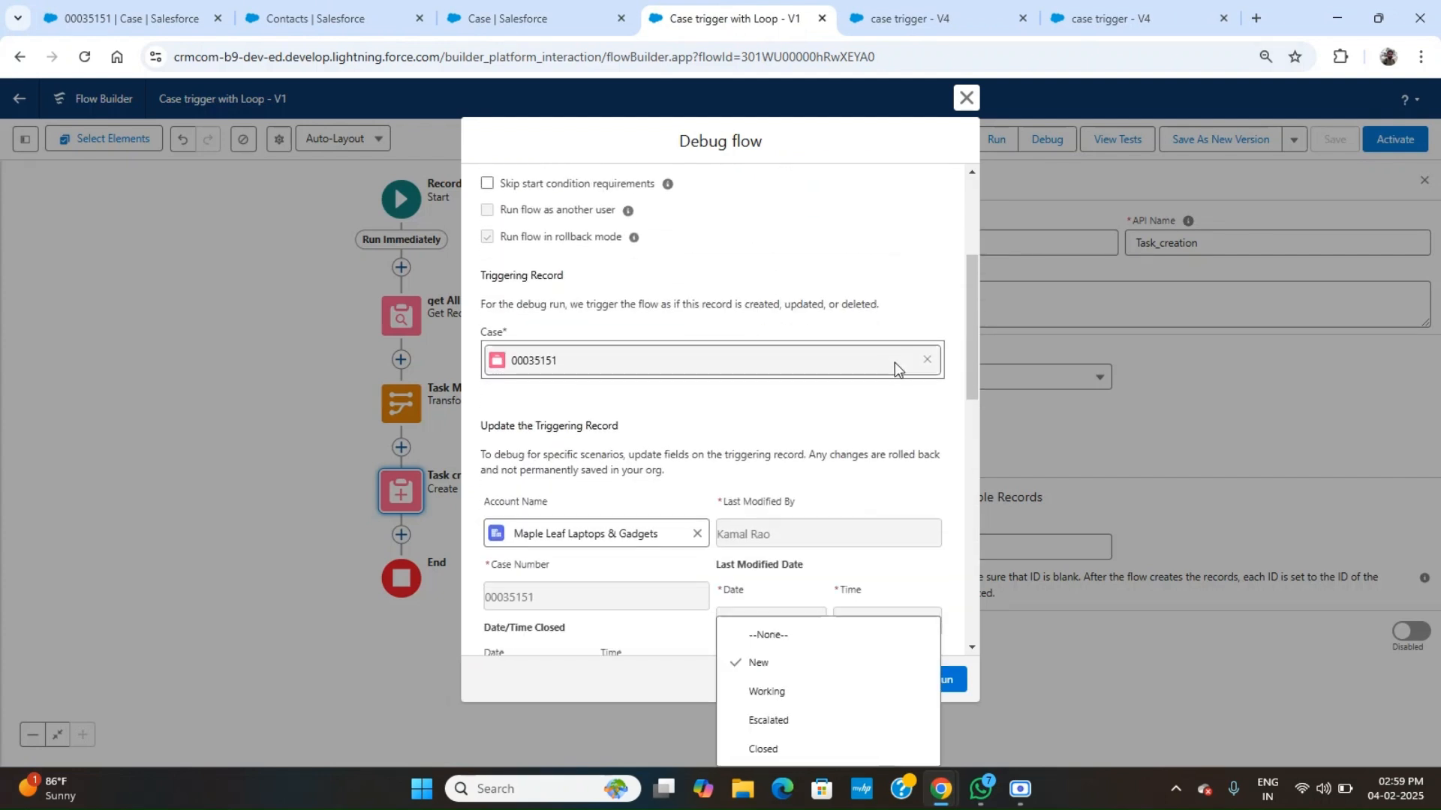
{"action": "left_click", "coordinate": [928, 359]}
{"action": "scroll", "coordinate": [916, 367], "scroll_direction": "up", "scroll_amount": 3}
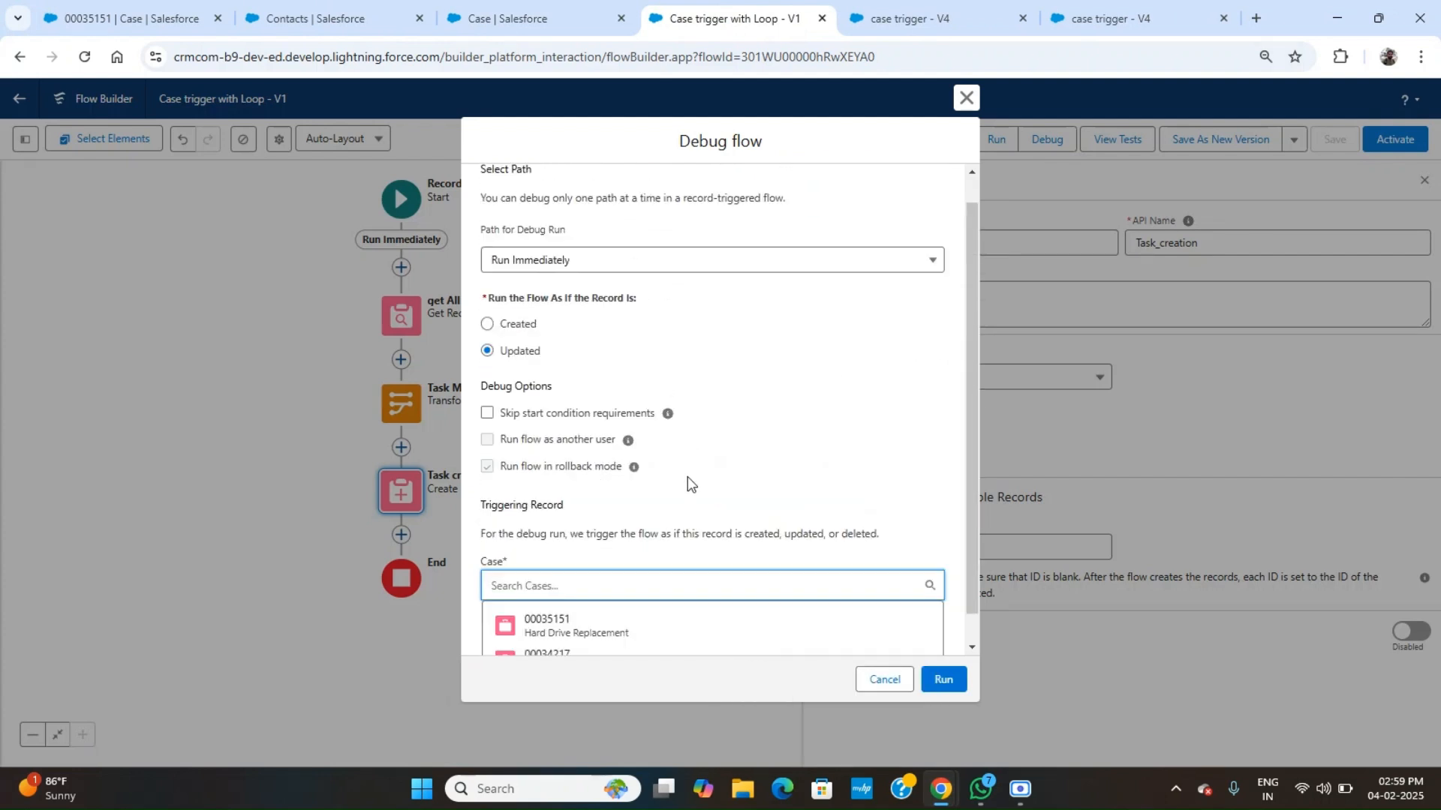
{"action": "left_click", "coordinate": [558, 619]}
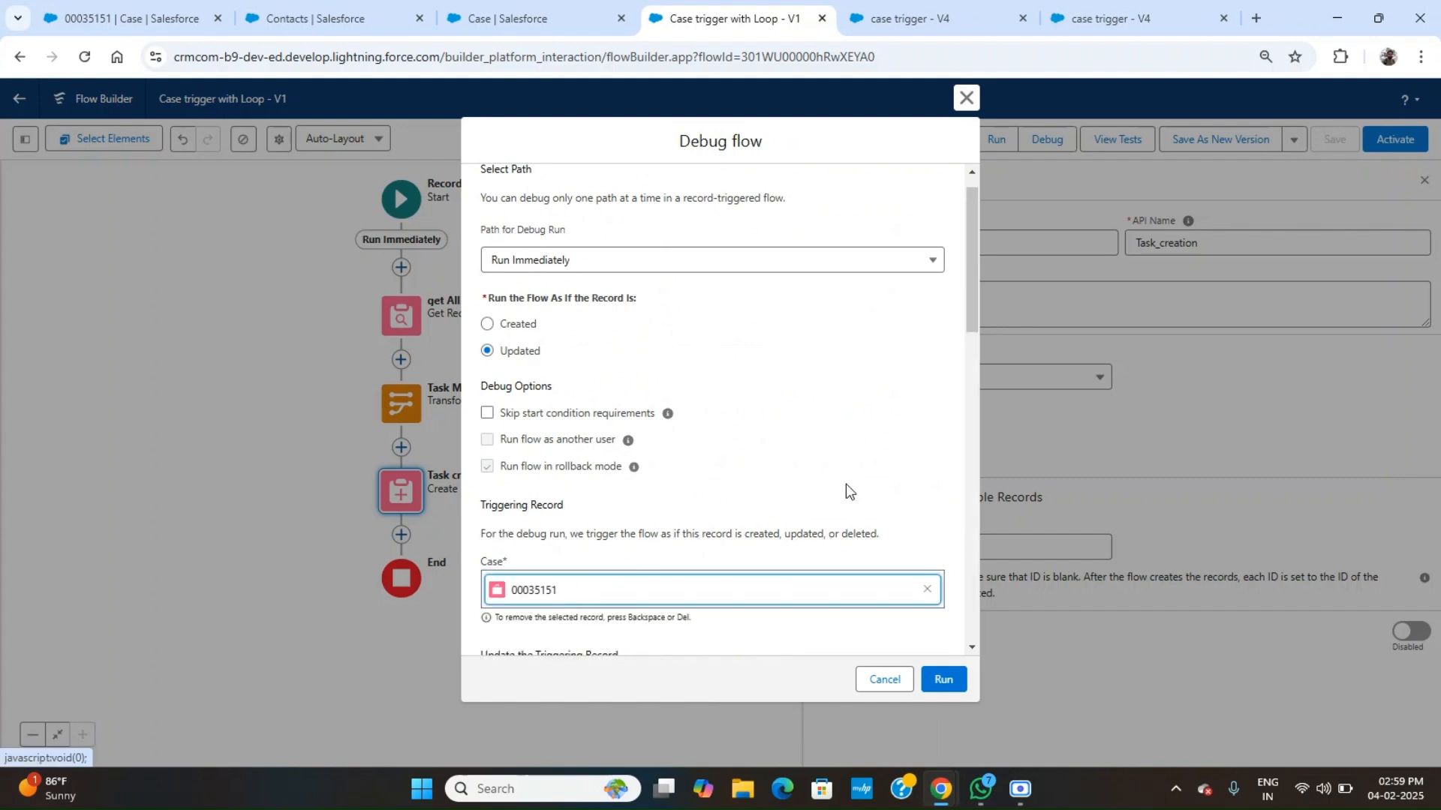
Switch the triggering record's Status to New, set it back to Working, and run the debug.
{"action": "scroll", "coordinate": [845, 484], "scroll_direction": "down", "scroll_amount": 6}
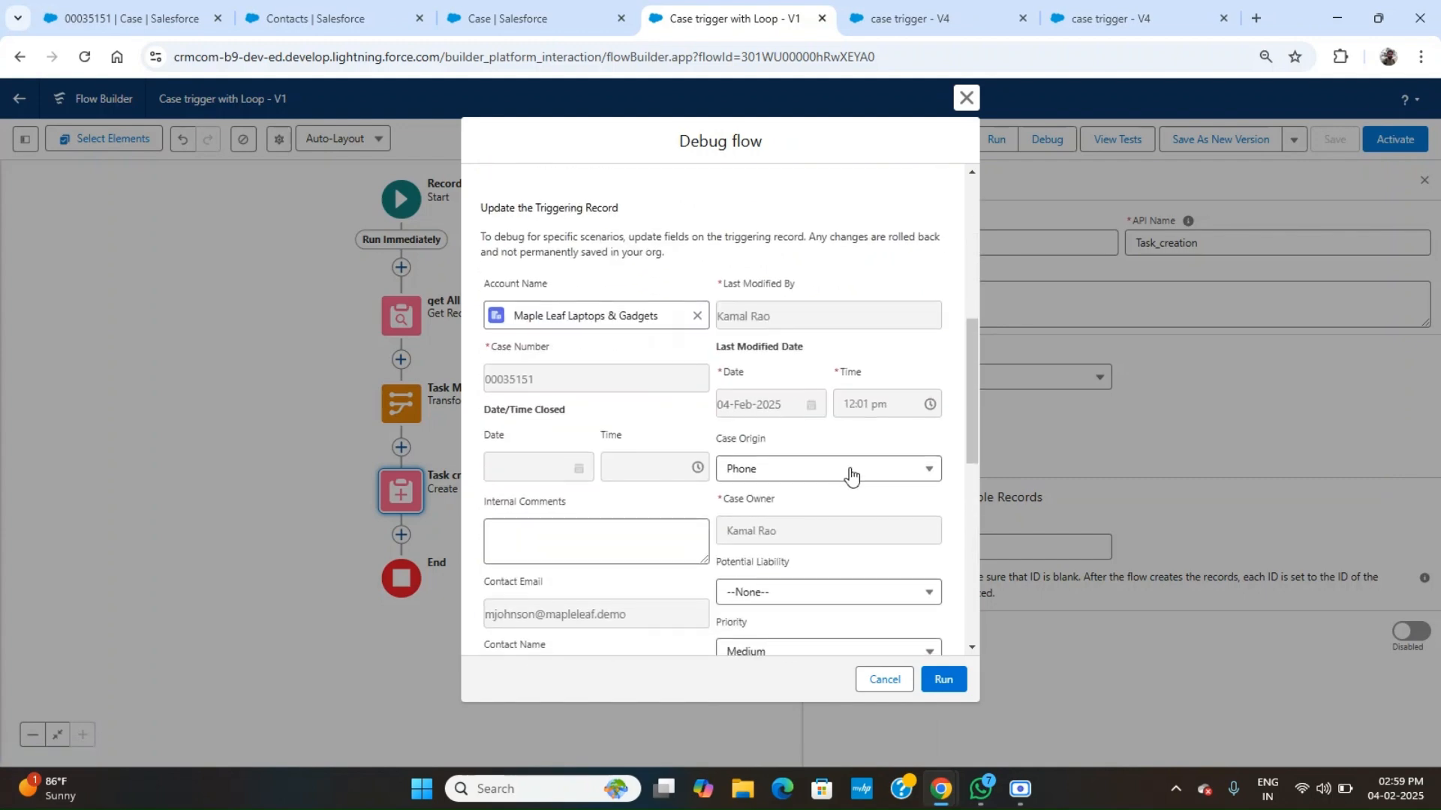
{"action": "scroll", "coordinate": [850, 473], "scroll_direction": "down", "scroll_amount": 5}
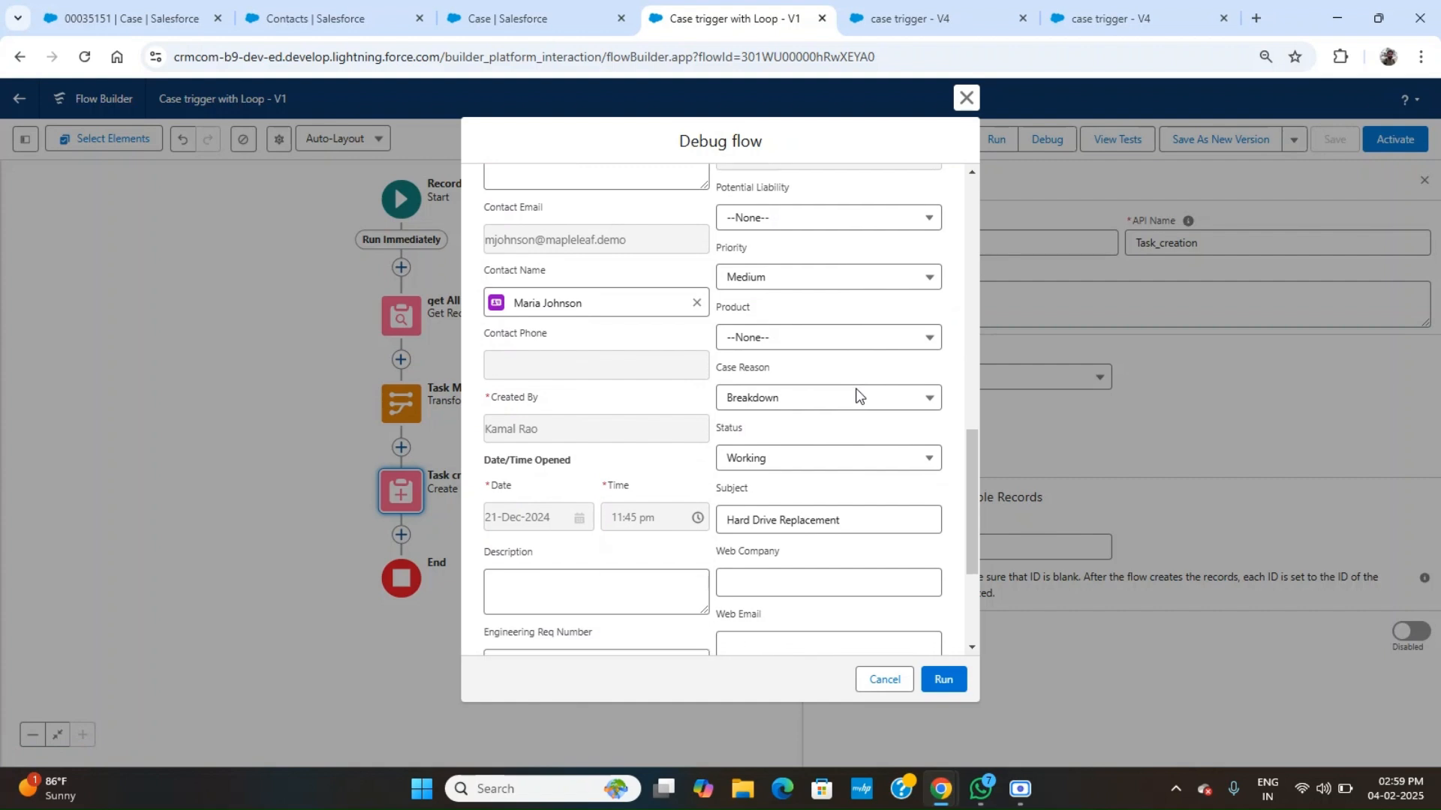
{"action": "left_click", "coordinate": [794, 453]}
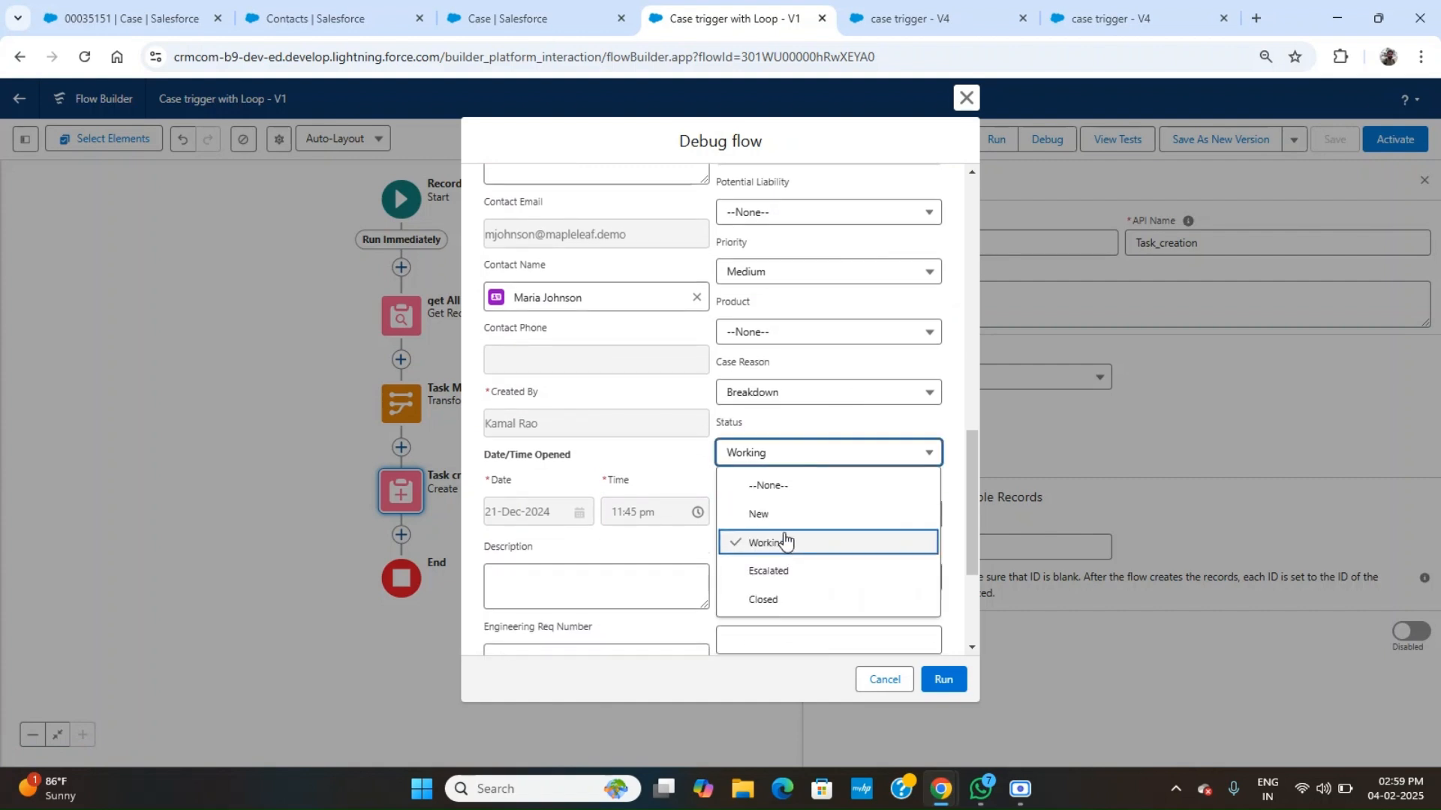
{"action": "left_click", "coordinate": [790, 516]}
{"action": "left_click", "coordinate": [803, 462]}
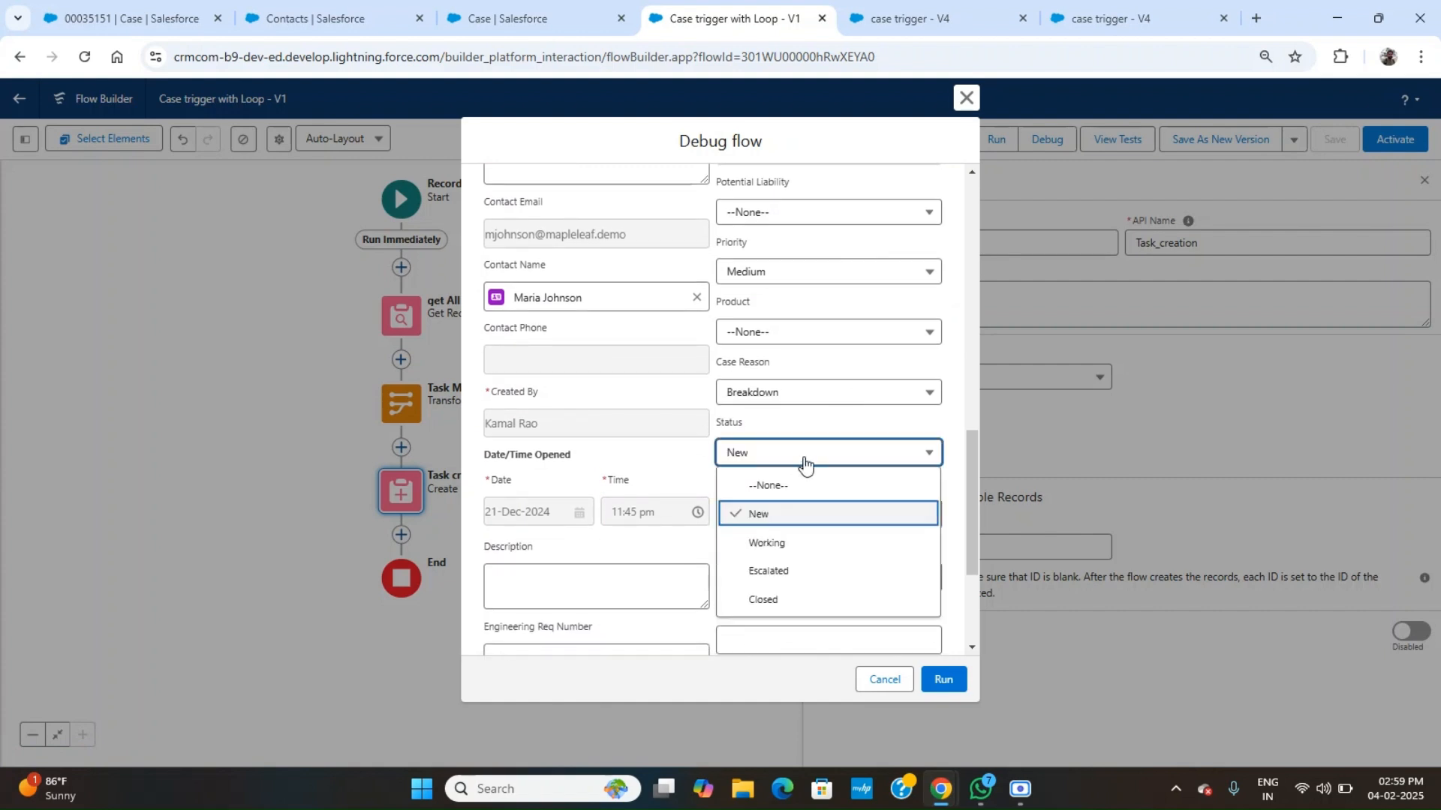
{"action": "left_click", "coordinate": [774, 546]}
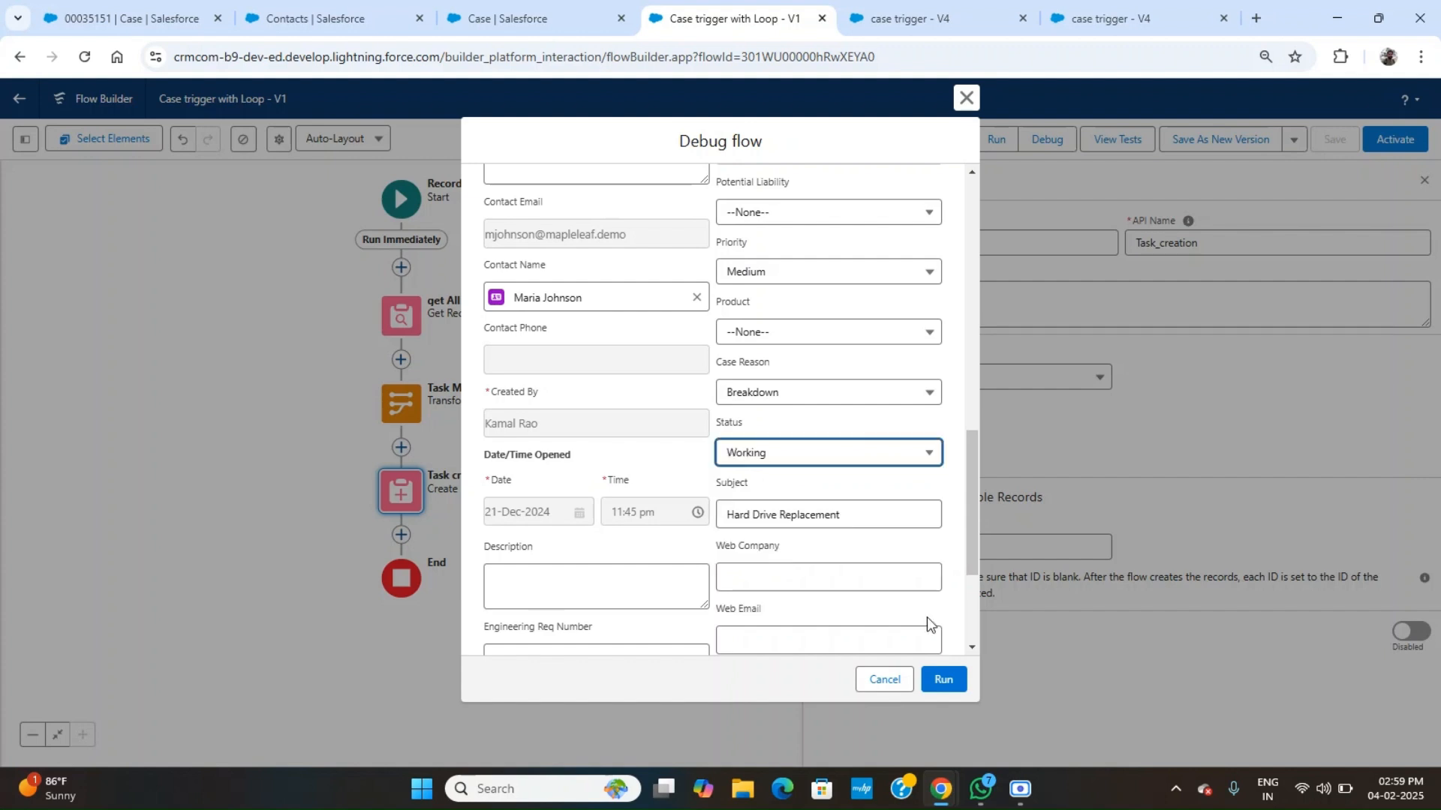
{"action": "left_click", "coordinate": [944, 680]}
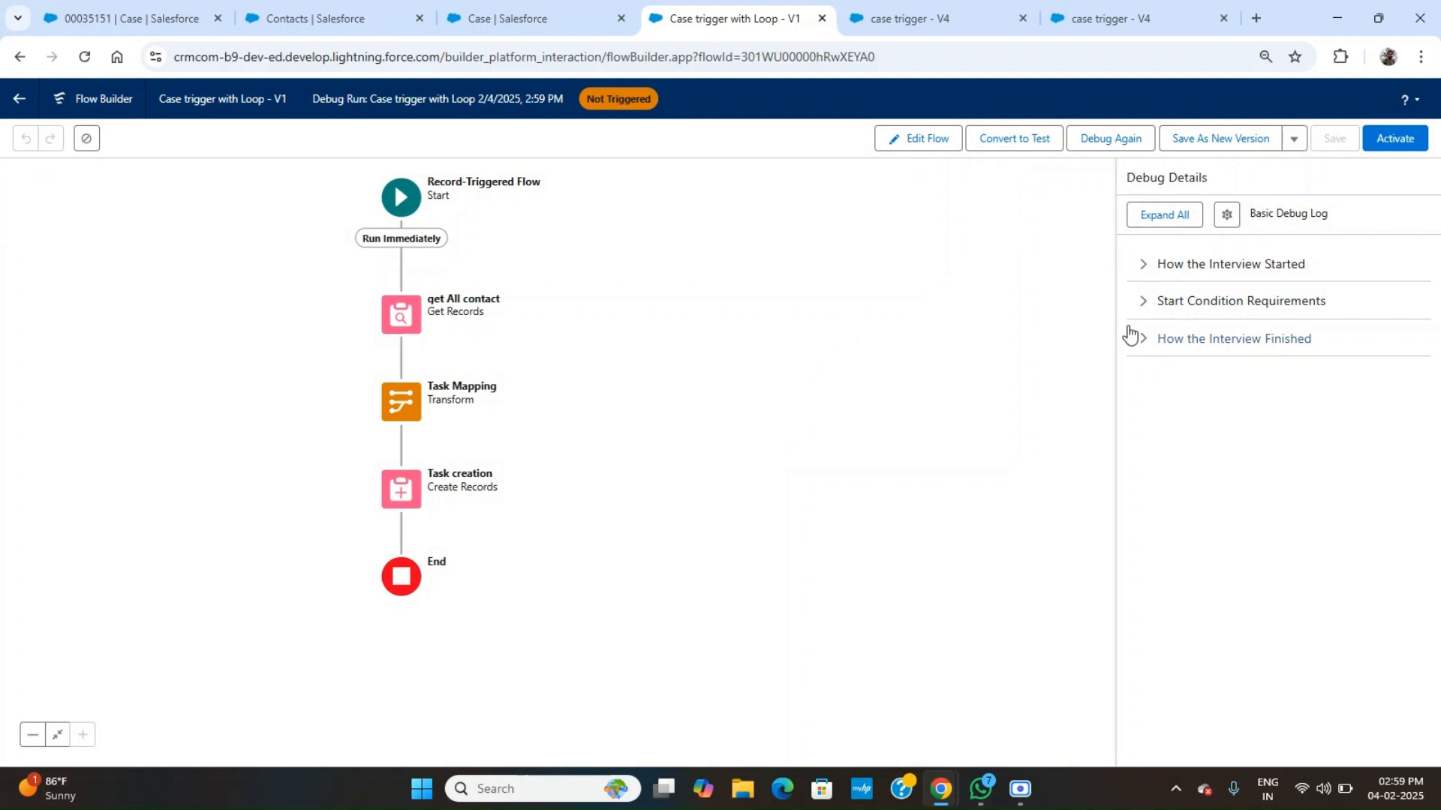
Expand all debug details and examine the entry conditions in the flow's Start element.
{"action": "left_click", "coordinate": [1185, 225]}
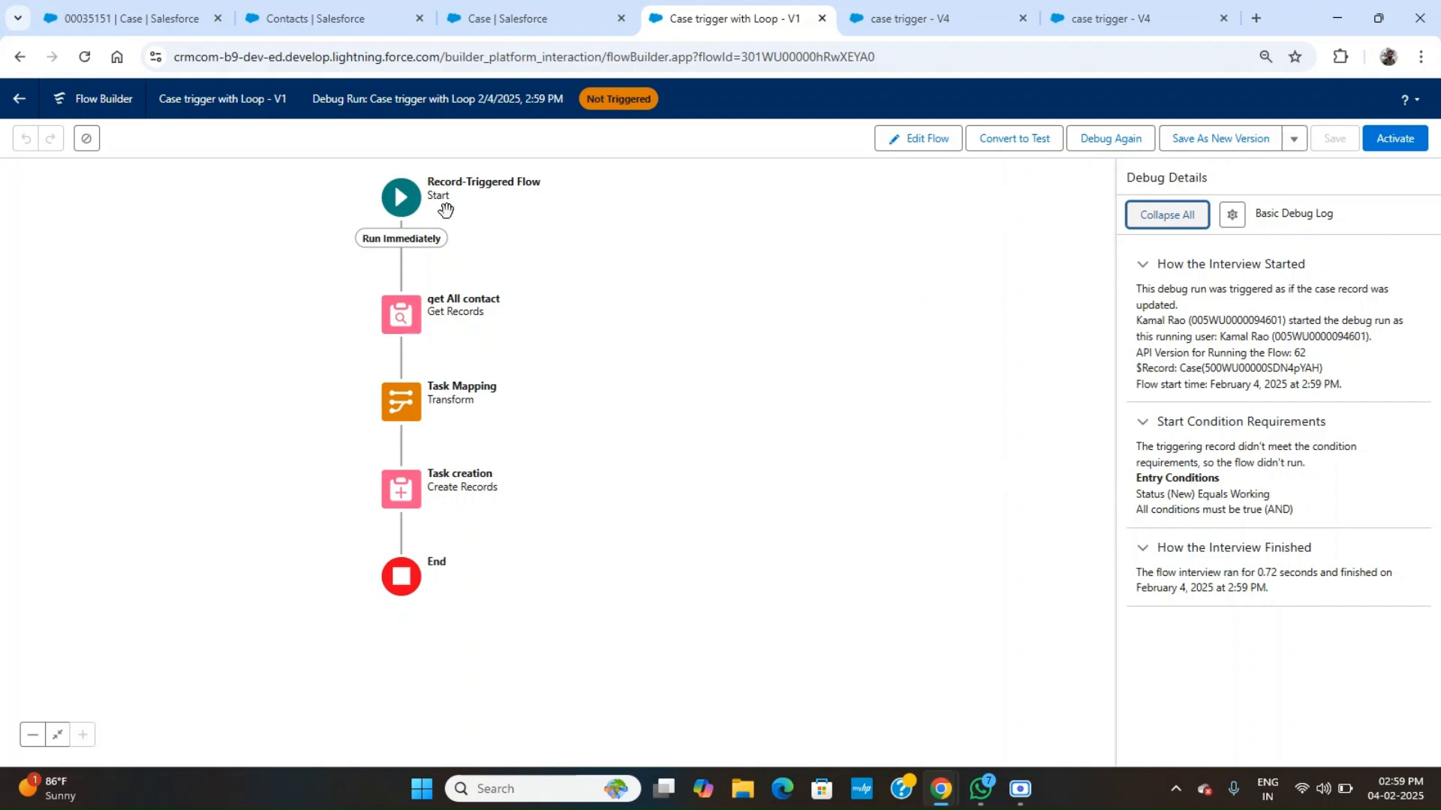
{"action": "left_click", "coordinate": [413, 209]}
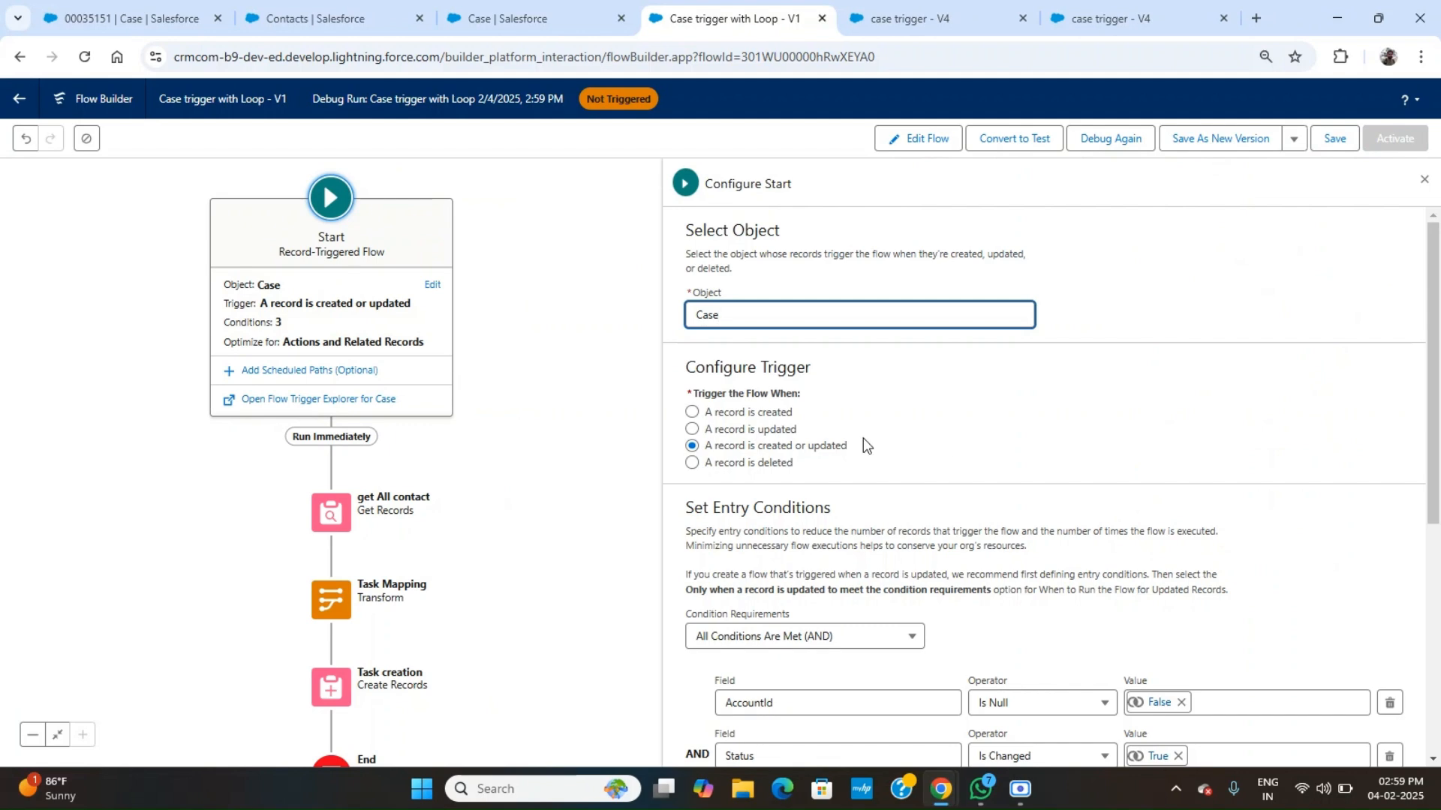
{"action": "scroll", "coordinate": [944, 450], "scroll_direction": "down", "scroll_amount": 4}
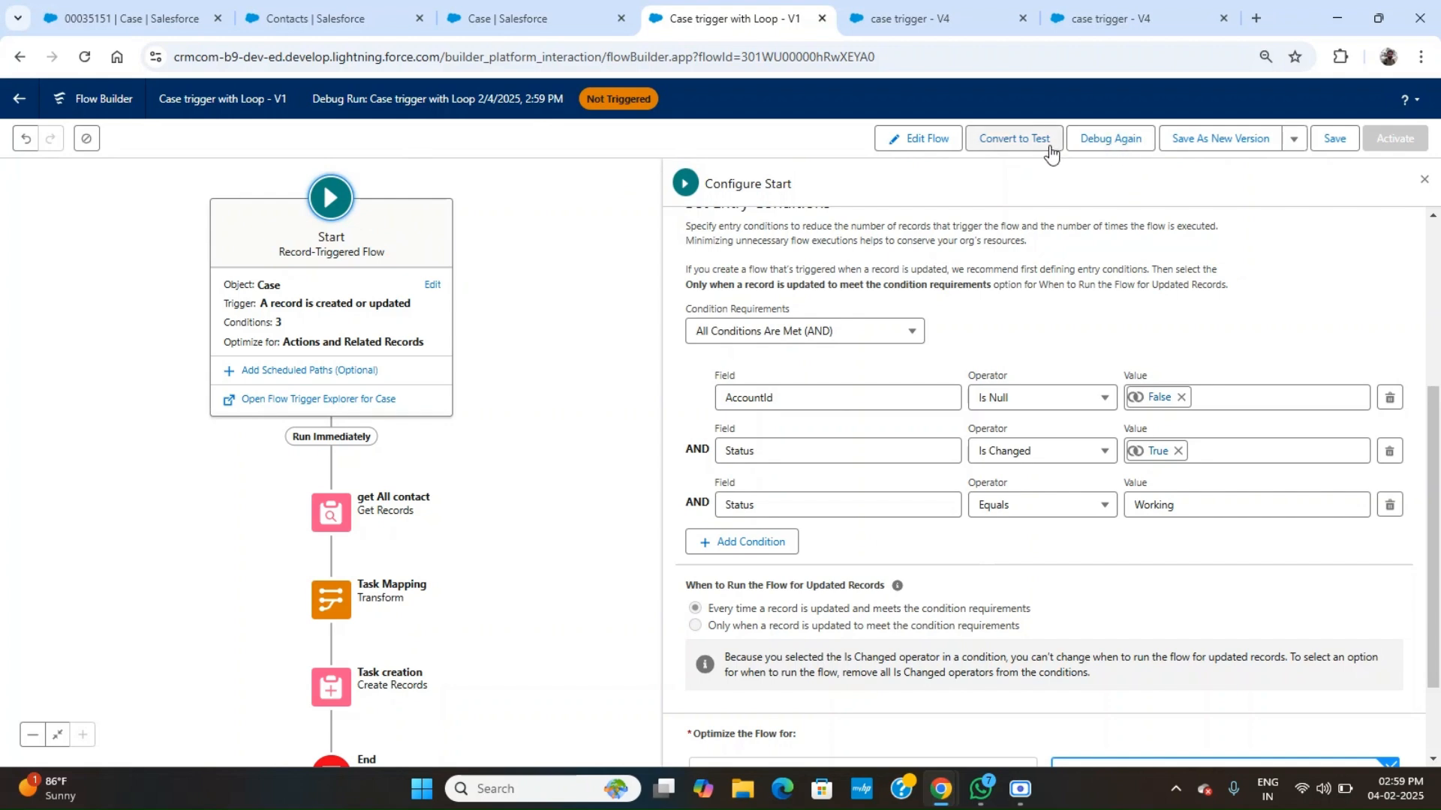
Save the pending flow changes and reopen the debug settings for another run.
{"action": "left_click", "coordinate": [1109, 145]}
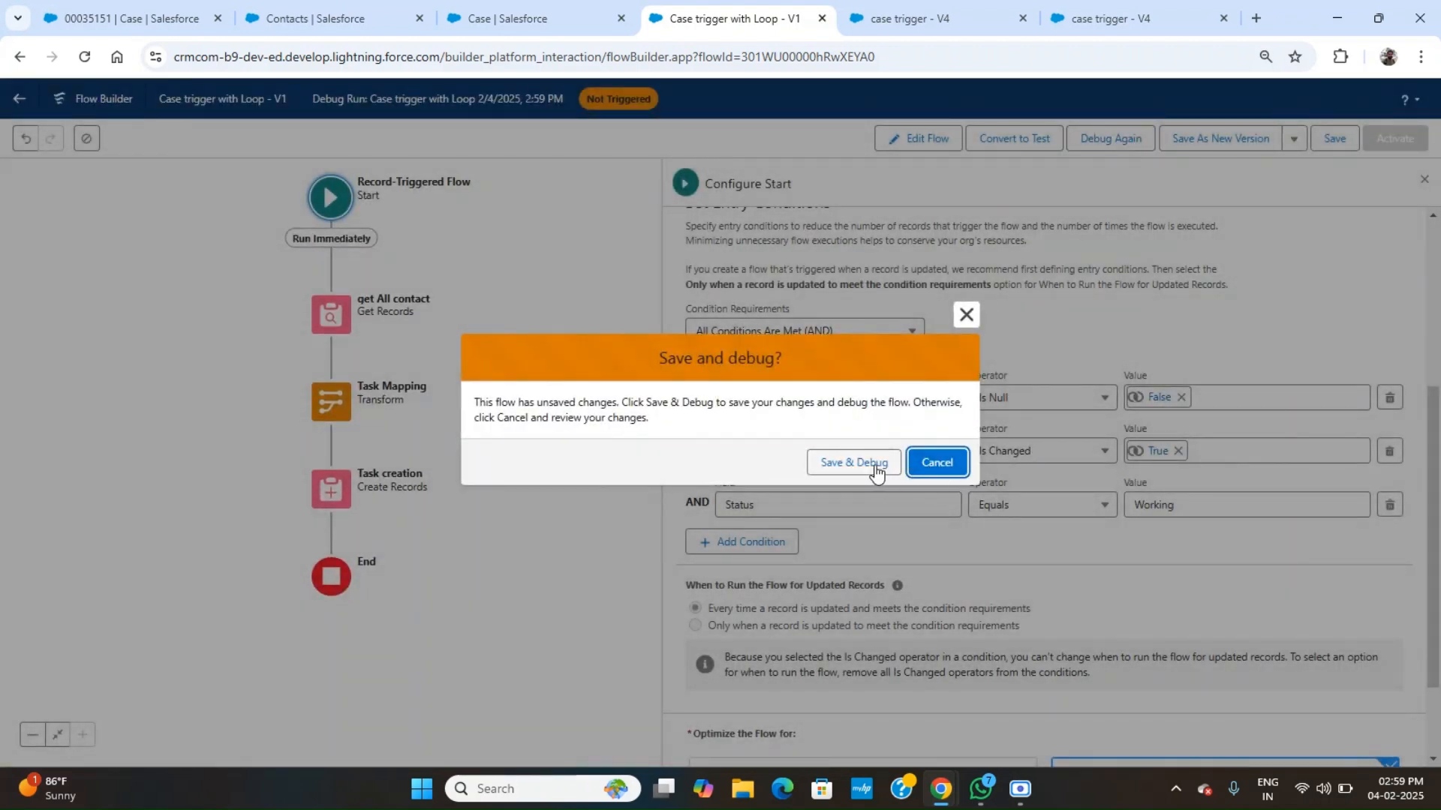
{"action": "left_click", "coordinate": [878, 462]}
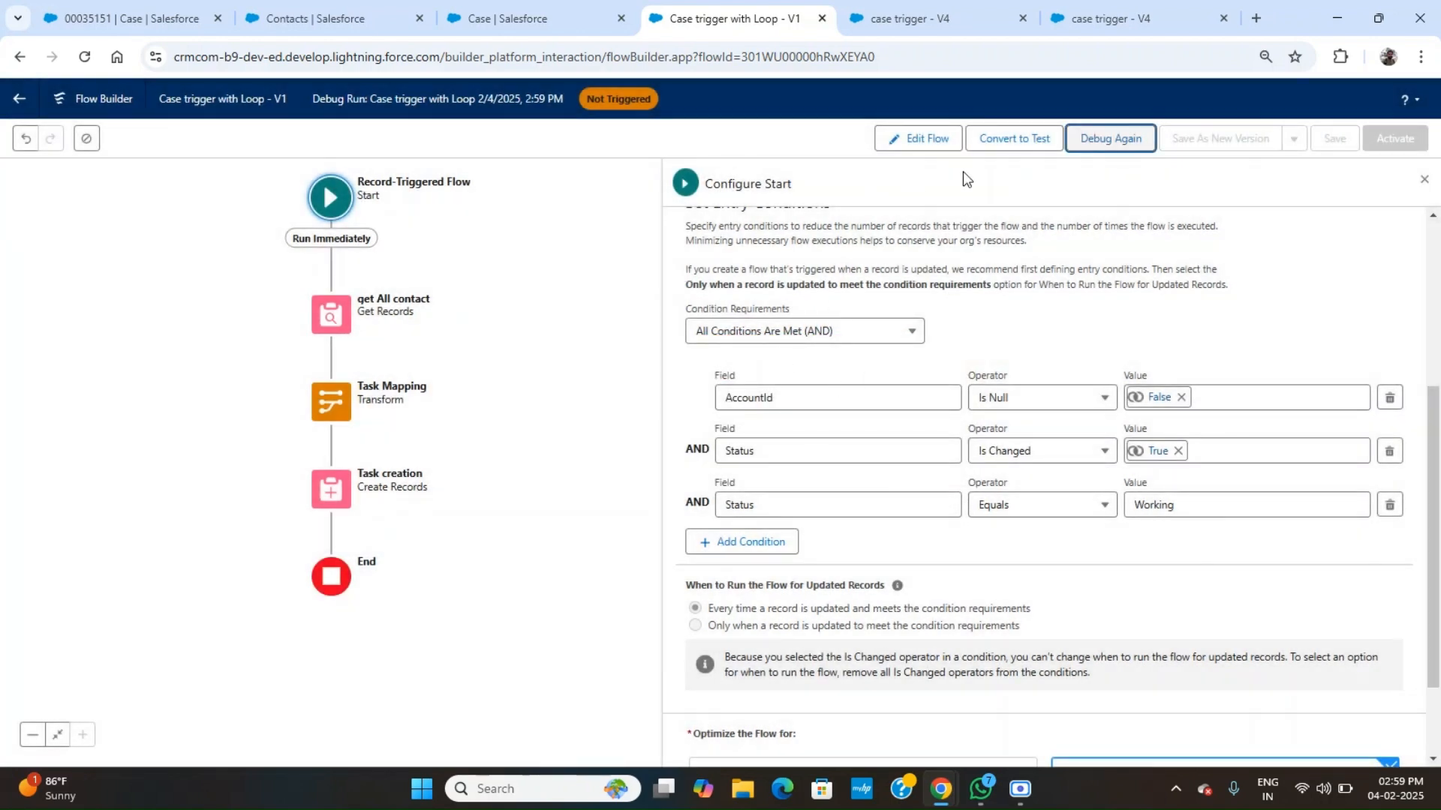
{"action": "left_click", "coordinate": [1110, 137]}
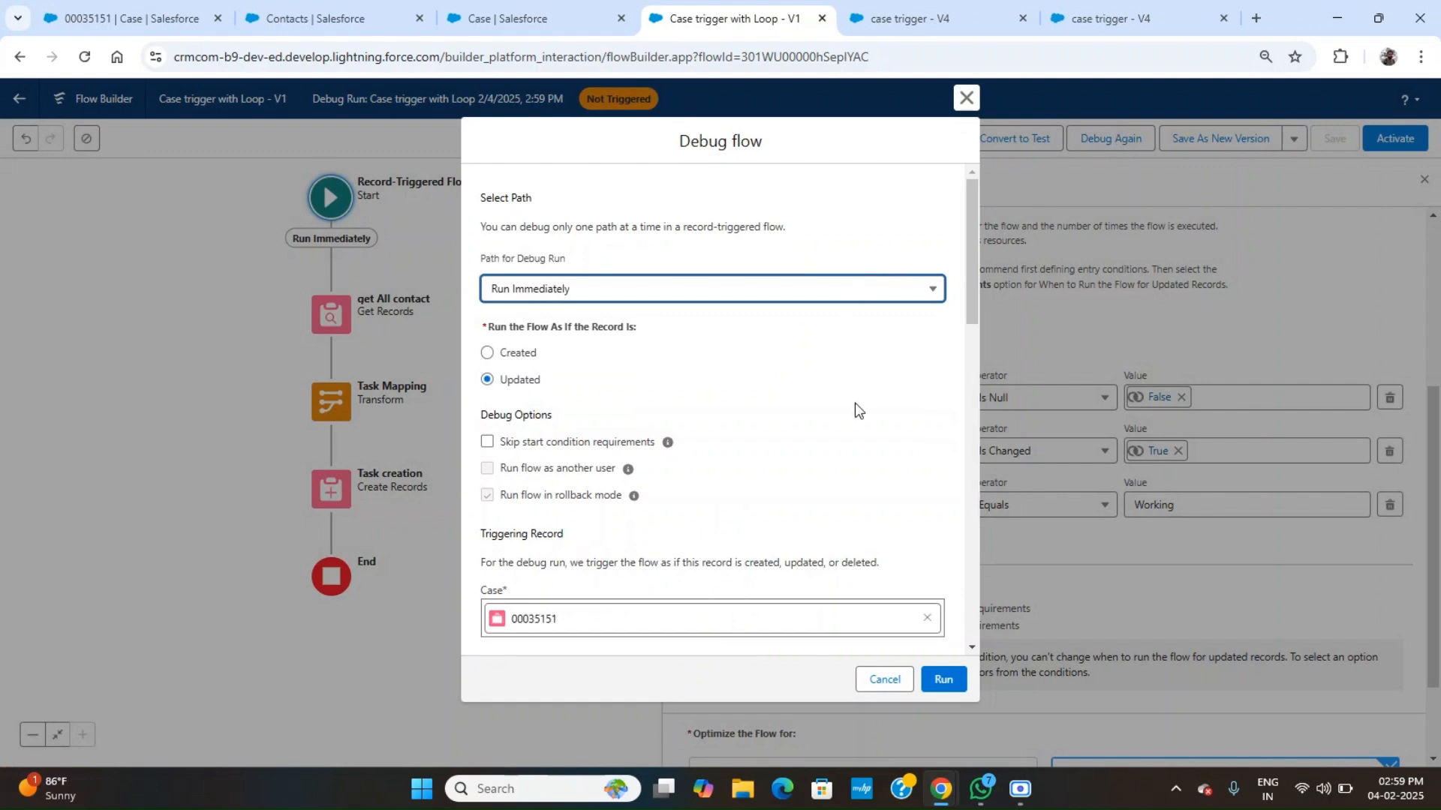
Set the triggering case's Status to Working in the debug settings and run the debug.
{"action": "scroll", "coordinate": [855, 405], "scroll_direction": "down", "scroll_amount": 10}
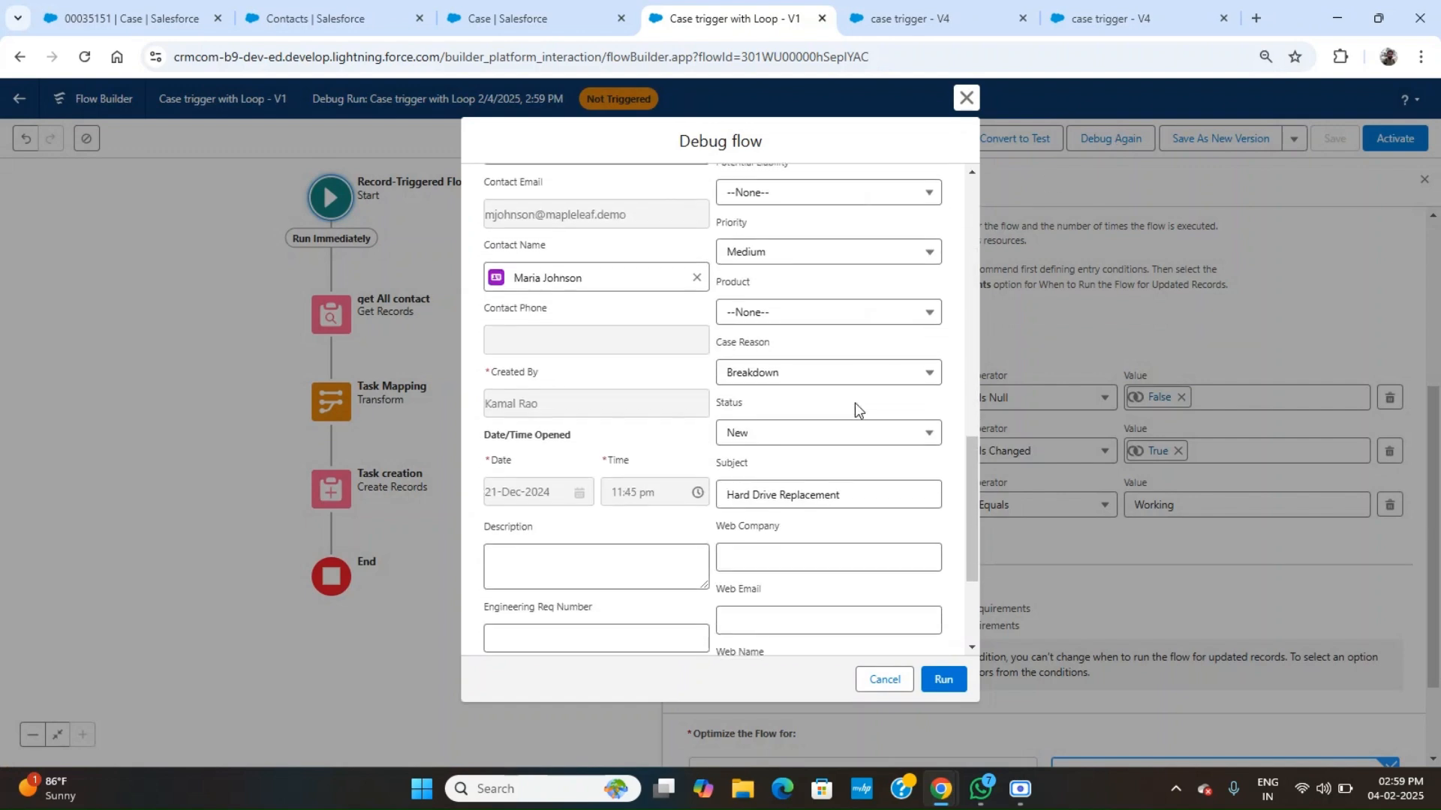
{"action": "left_click", "coordinate": [813, 405]}
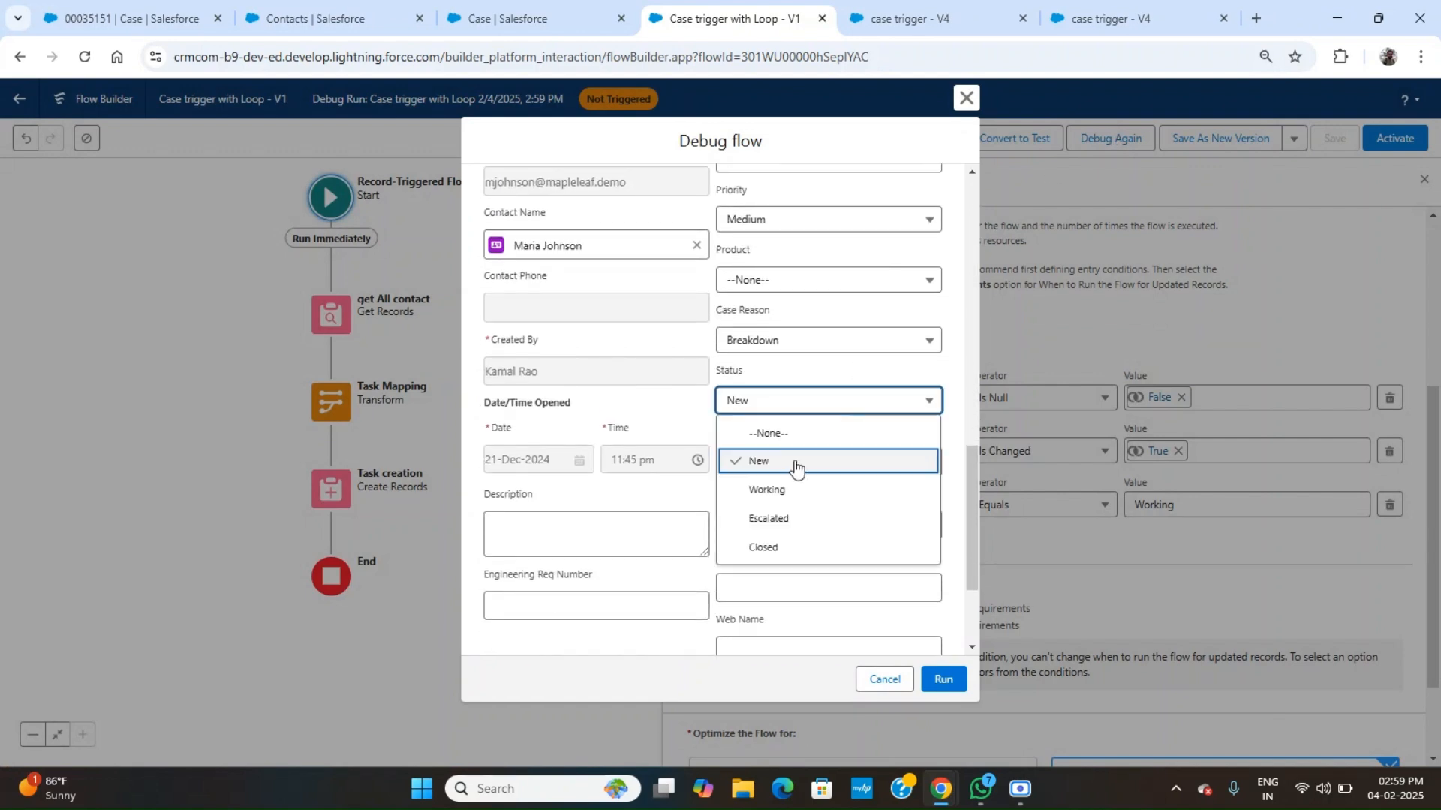
{"action": "left_click", "coordinate": [781, 489]}
{"action": "left_click", "coordinate": [946, 680]}
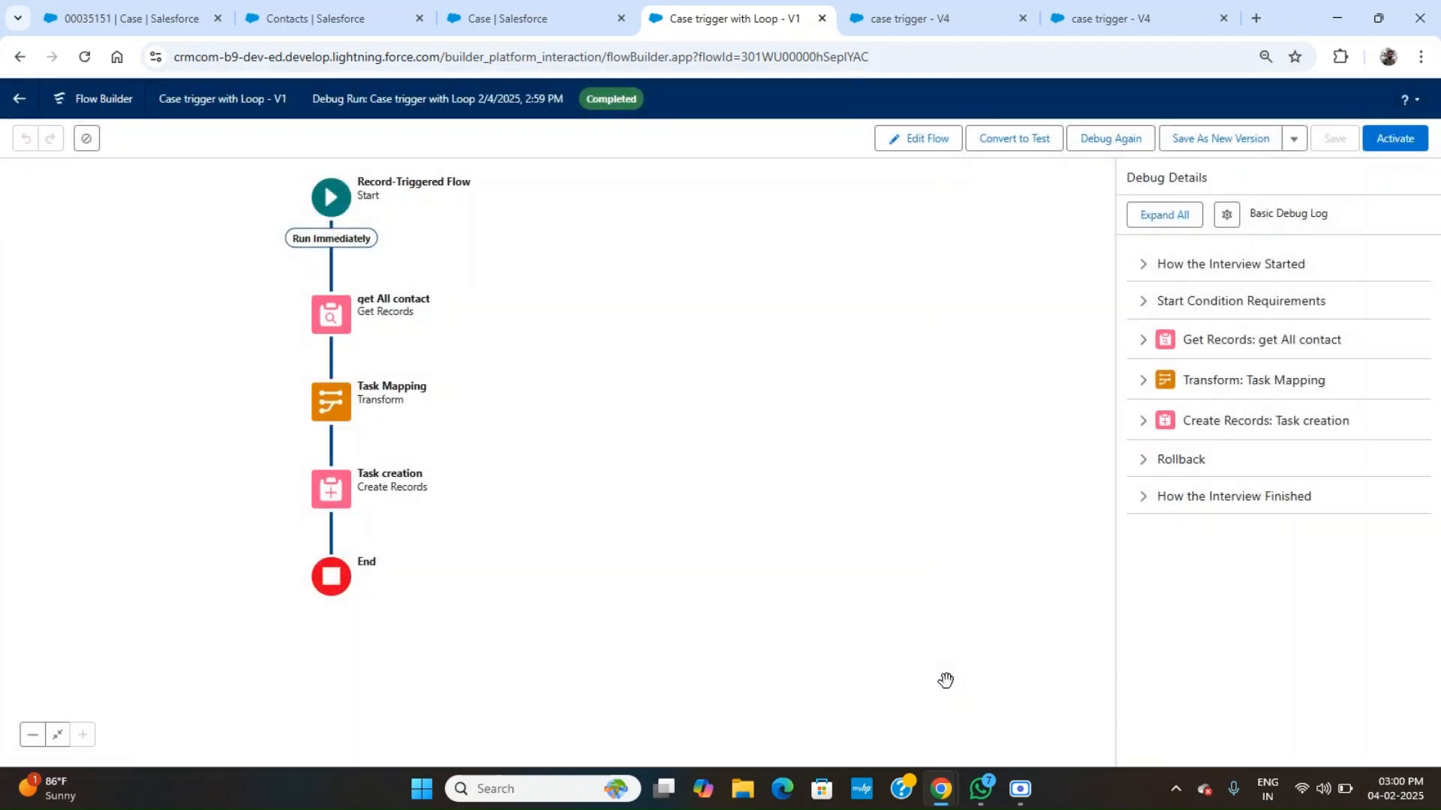
Examine the debug details of the Task creation element and activate the flow.
{"action": "left_click", "coordinate": [1146, 427]}
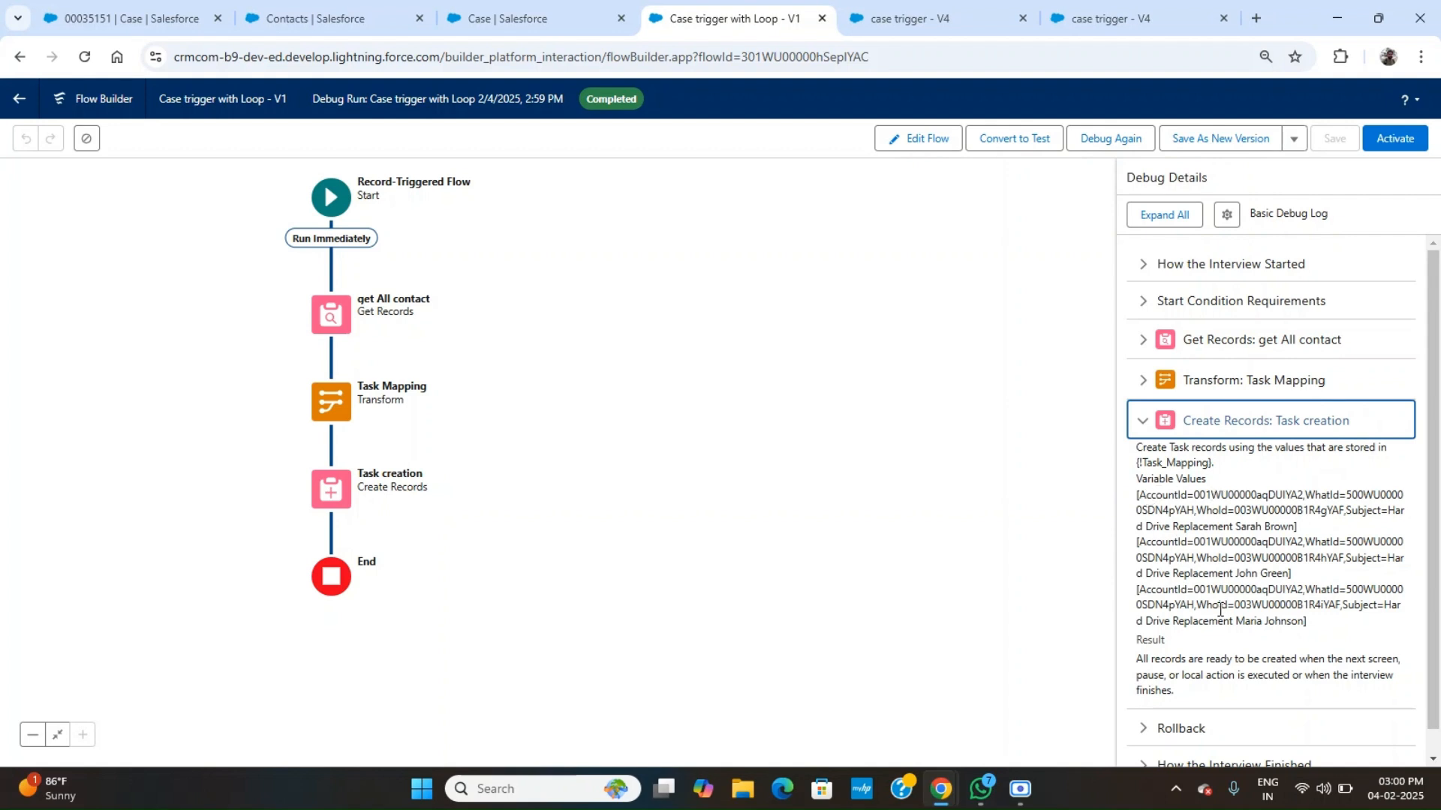
{"action": "scroll", "coordinate": [1238, 638], "scroll_direction": "down", "scroll_amount": 1}
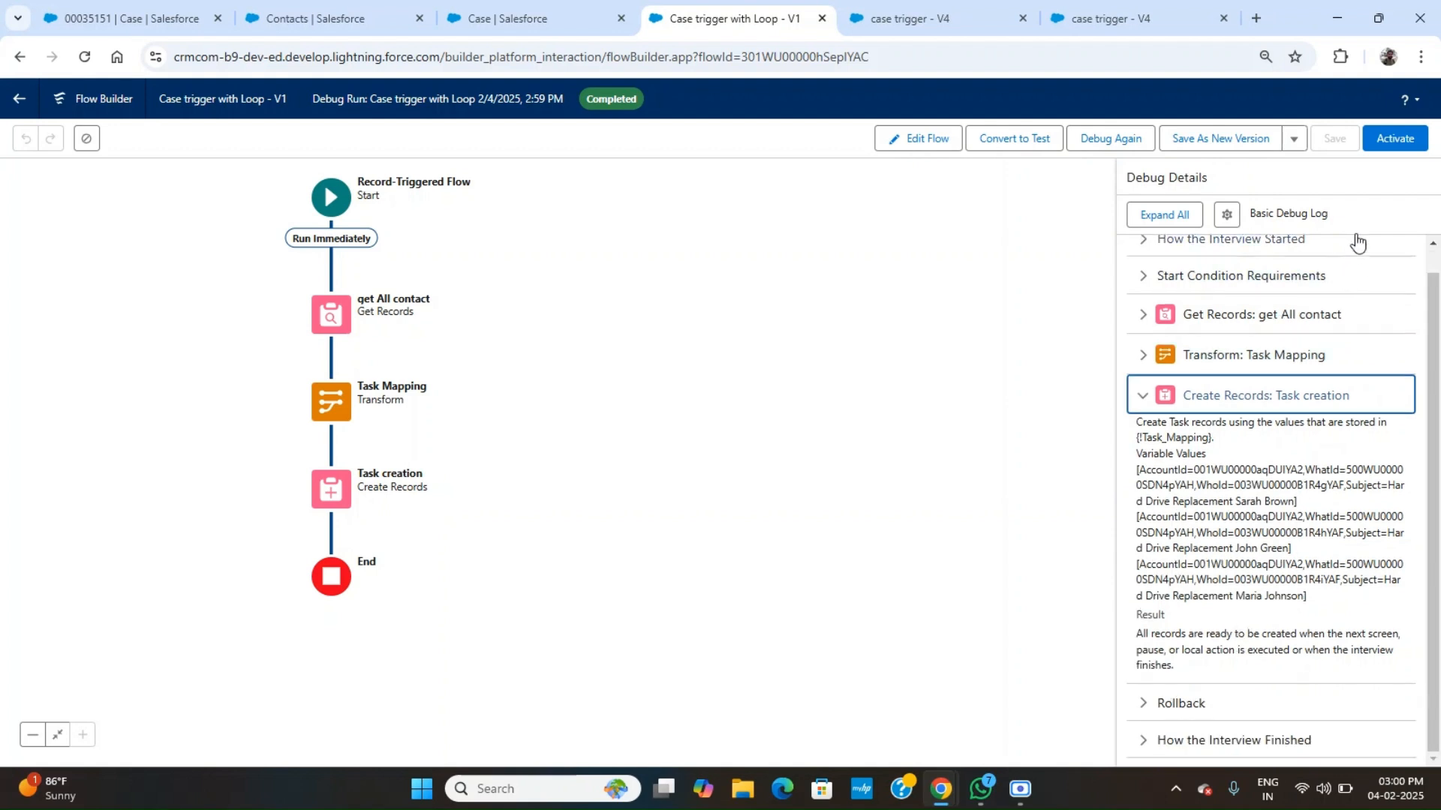
{"action": "left_click", "coordinate": [1395, 138]}
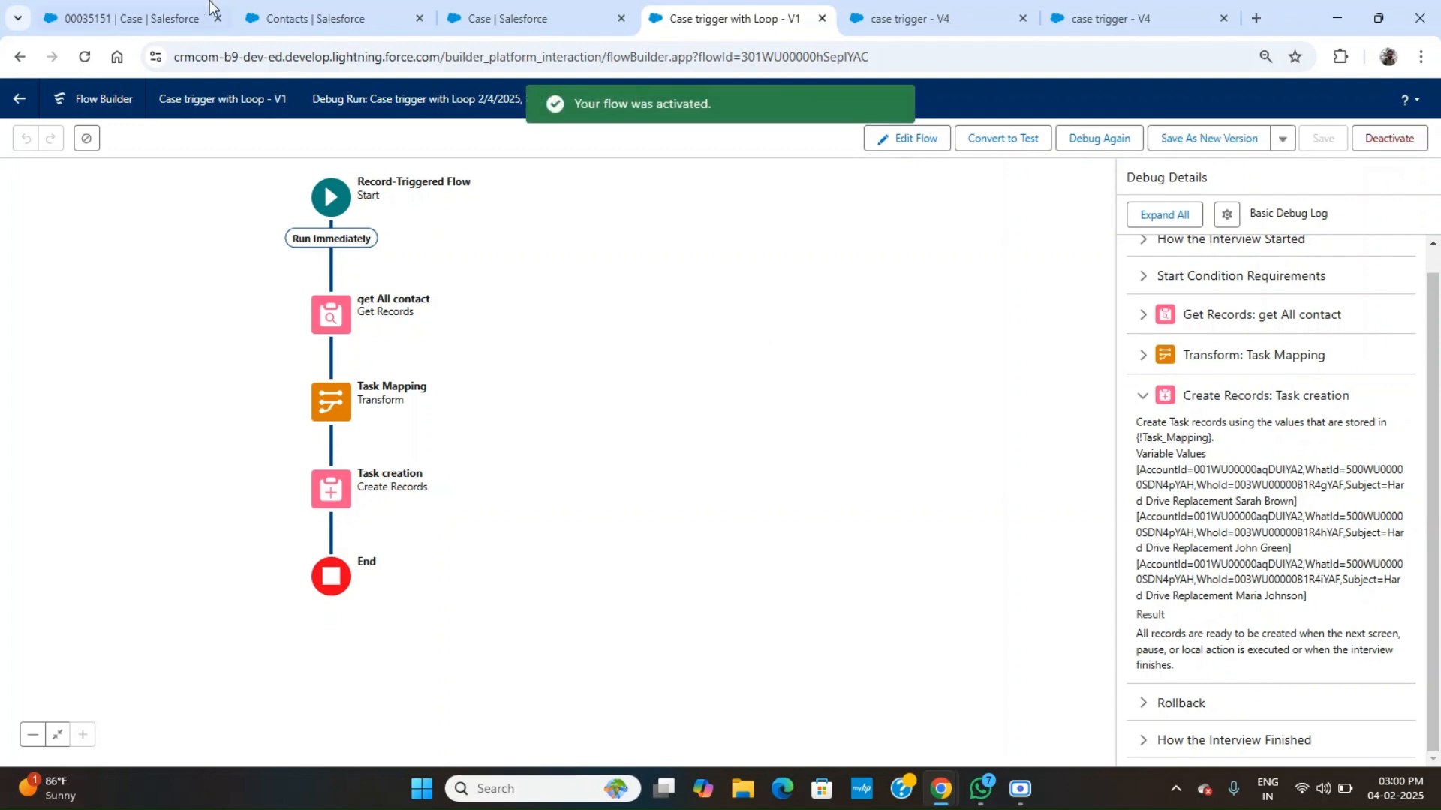
Go back to the Hard Drive Replacement case, reload it and show its related records.
{"action": "left_click", "coordinate": [142, 8]}
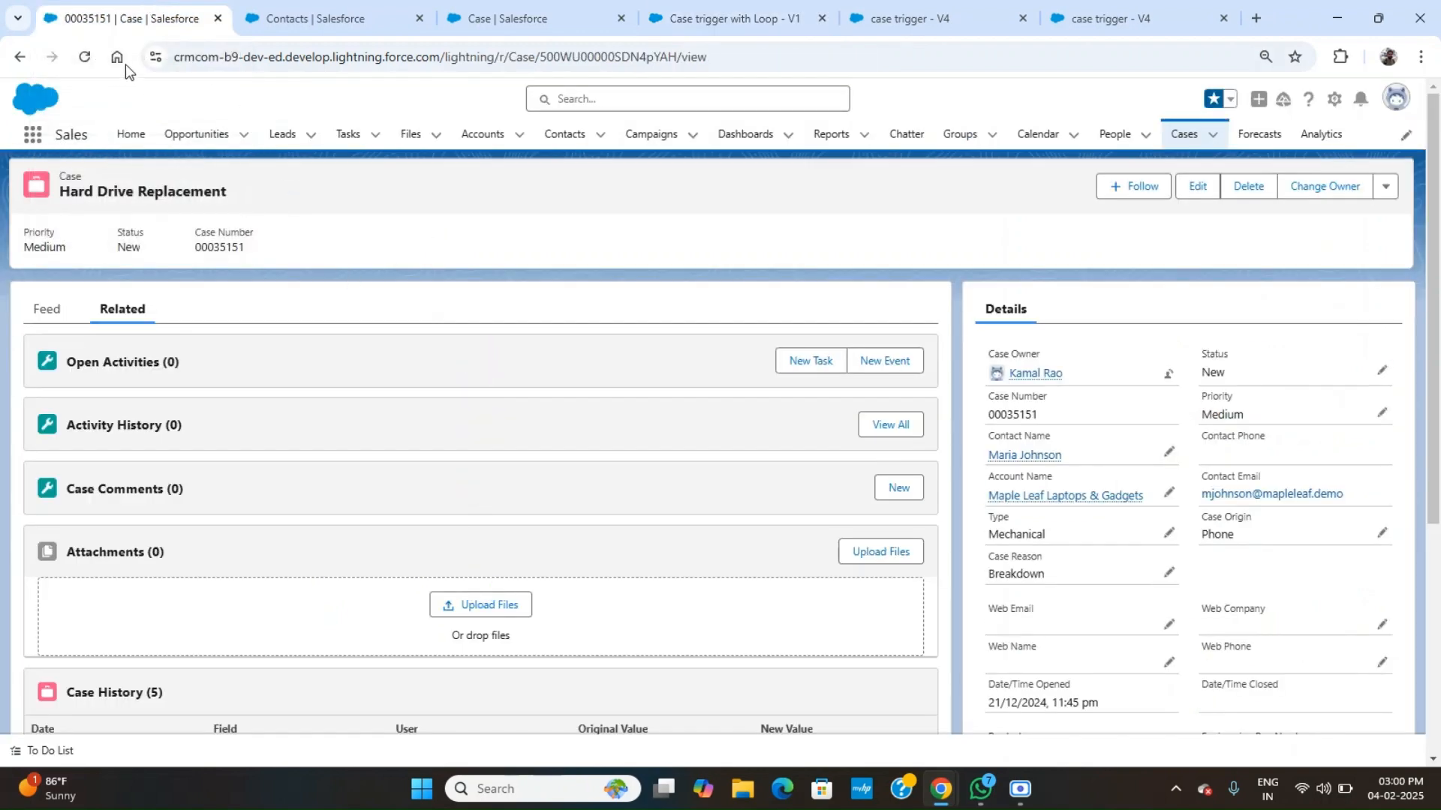
{"action": "left_click", "coordinate": [84, 56]}
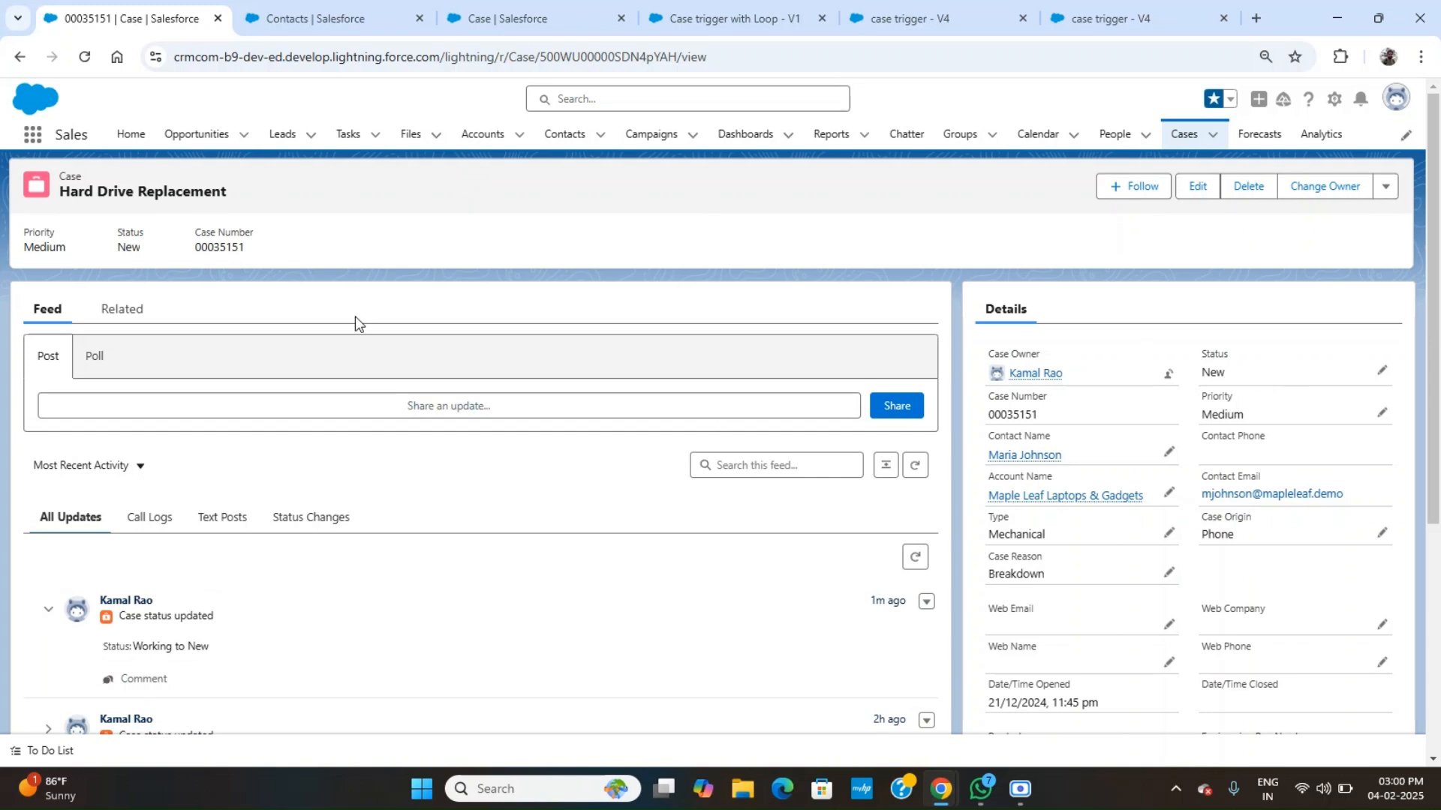
{"action": "left_click", "coordinate": [136, 312]}
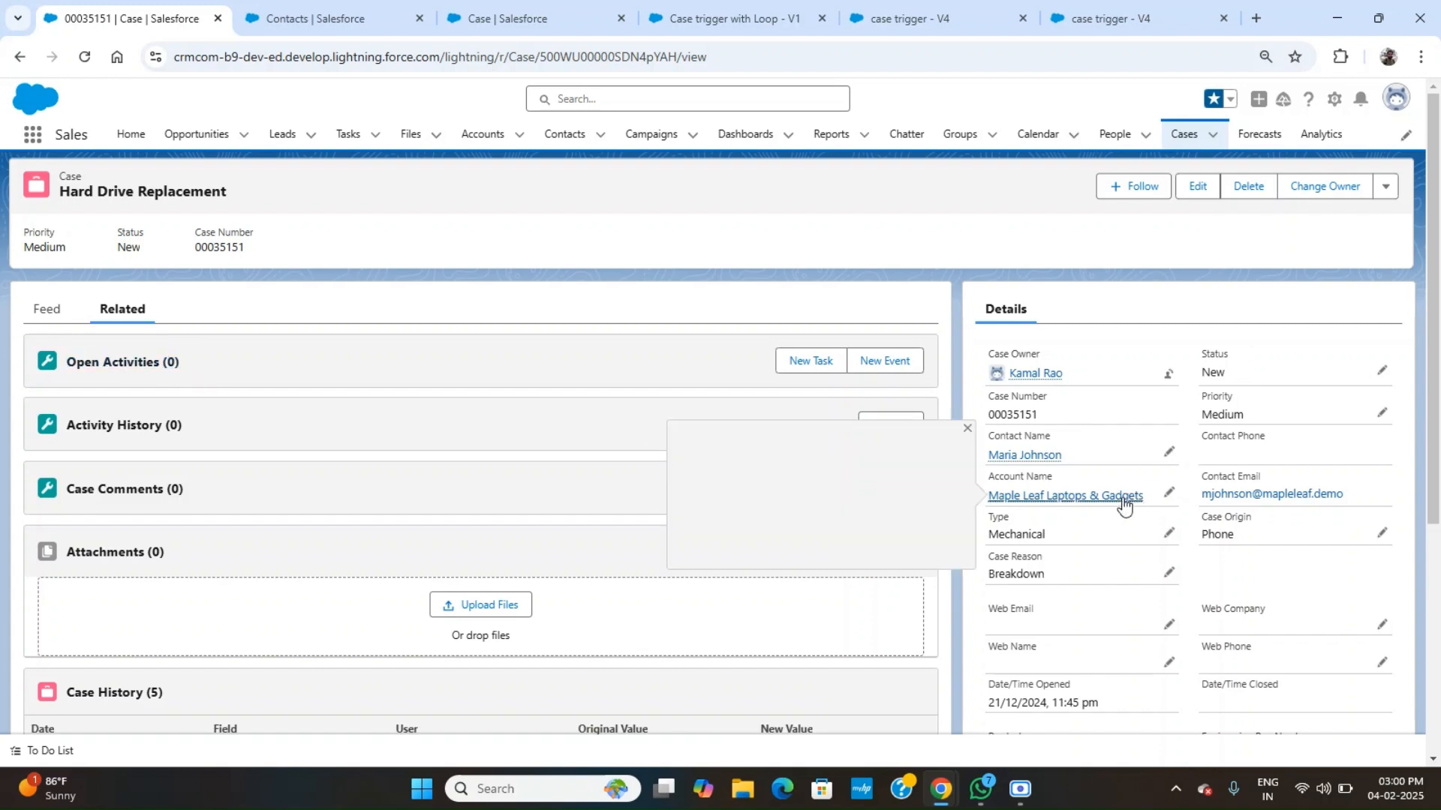
Open the case's account, Maple Leaf Laptops & Gadgets, in a separate browser tab and view its full contacts list.
{"action": "left_click", "coordinate": [1081, 499], "text": "ctrl"}
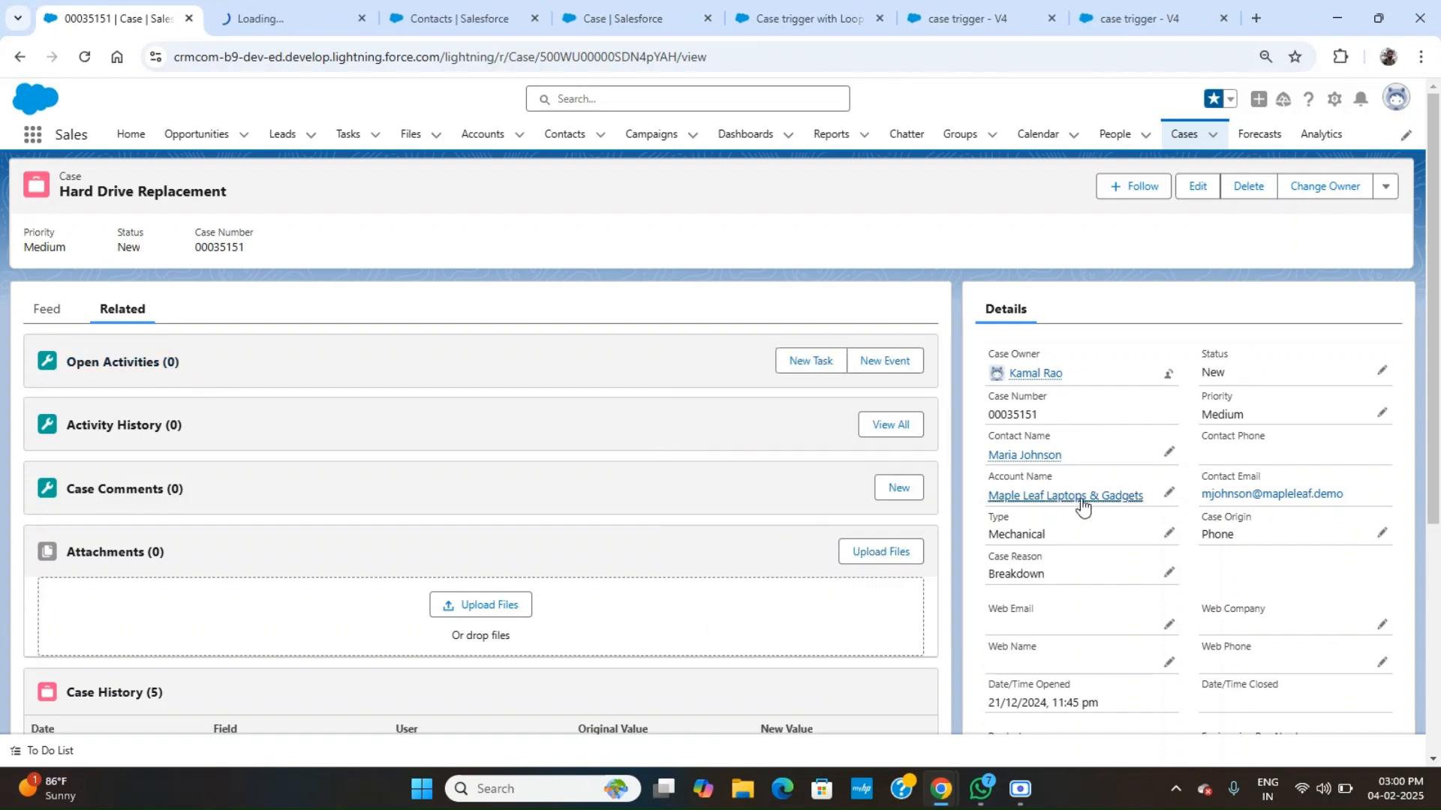
{"action": "left_click", "coordinate": [348, 10]}
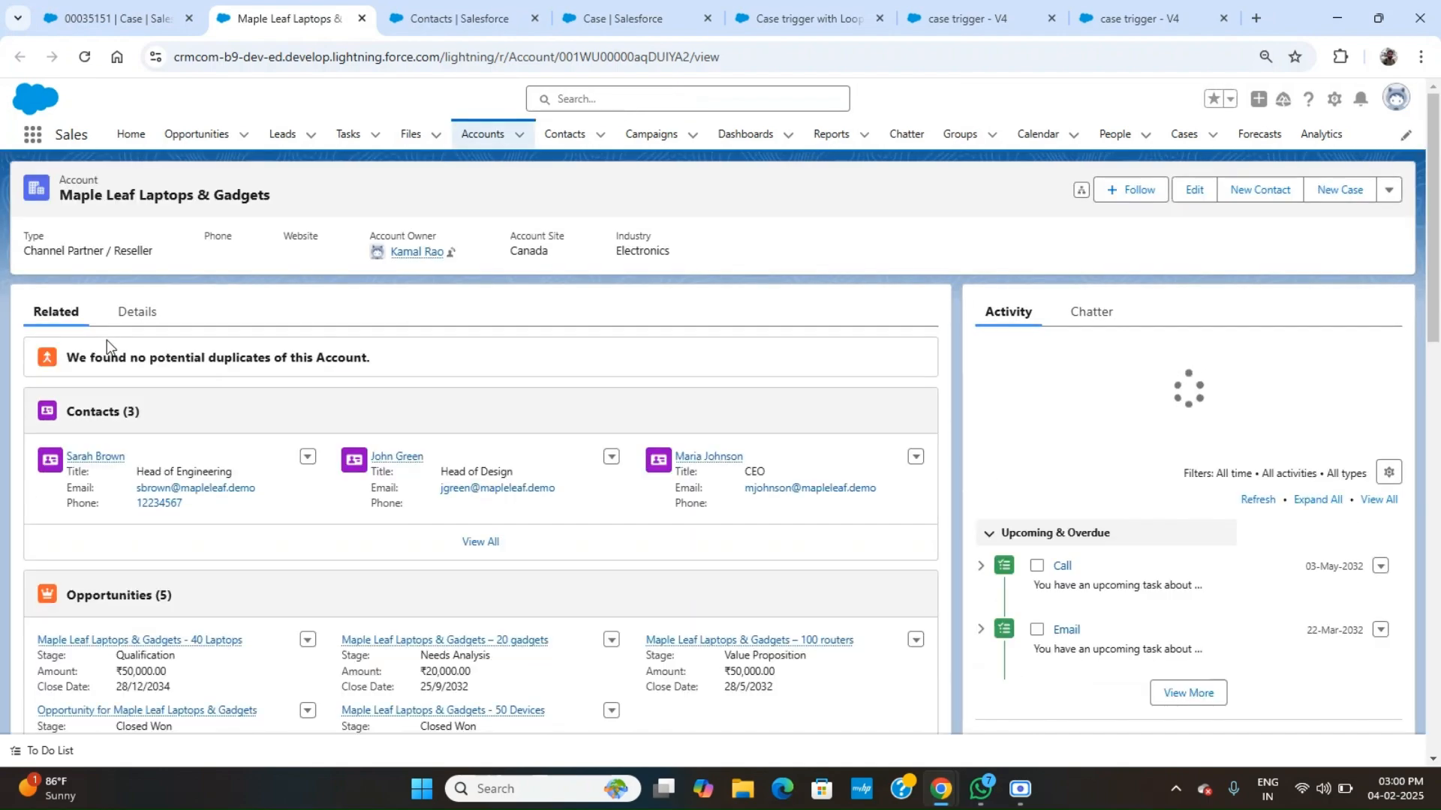
{"action": "scroll", "coordinate": [229, 566], "scroll_direction": "down", "scroll_amount": 5}
{"action": "scroll", "coordinate": [231, 565], "scroll_direction": "up", "scroll_amount": 5}
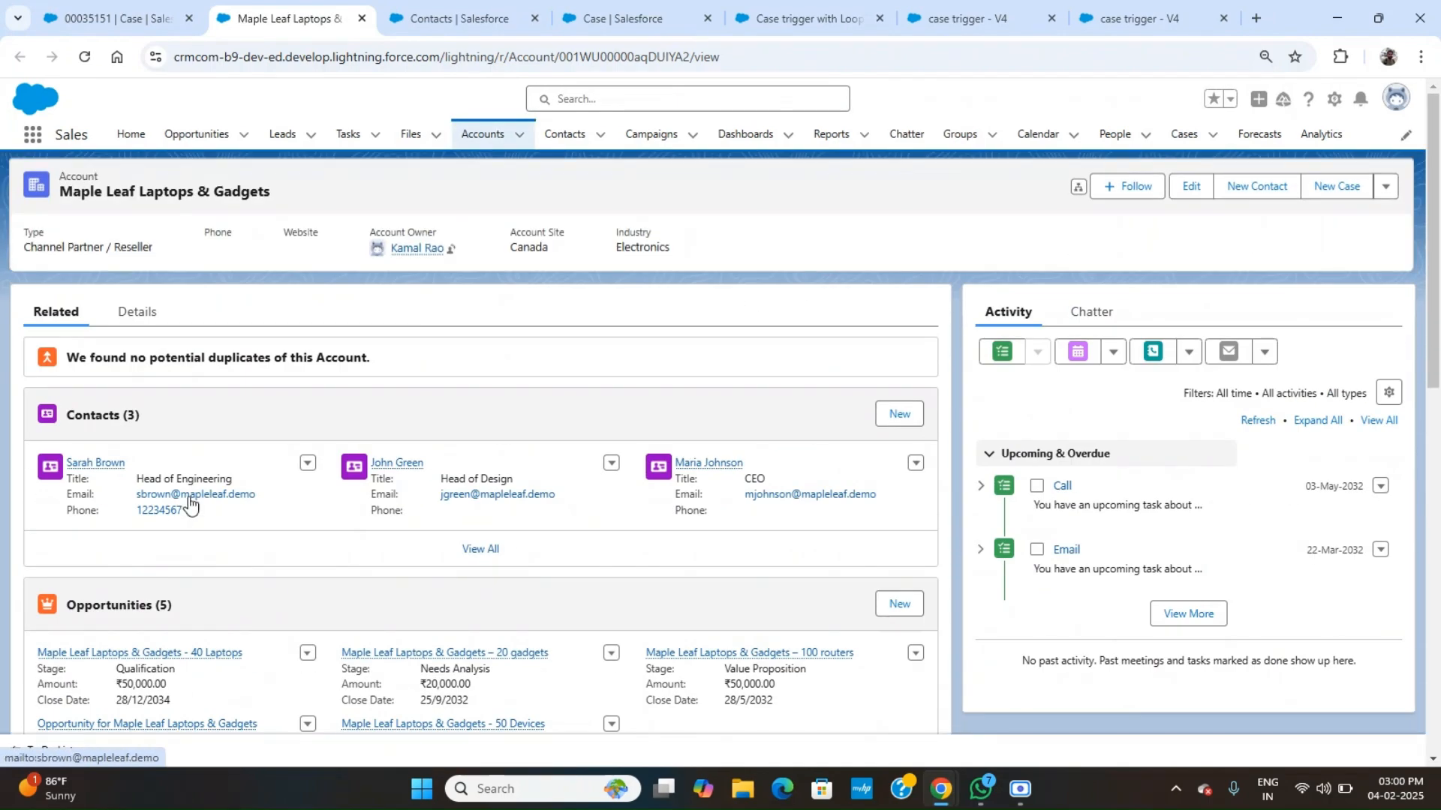
{"action": "left_click", "coordinate": [492, 553]}
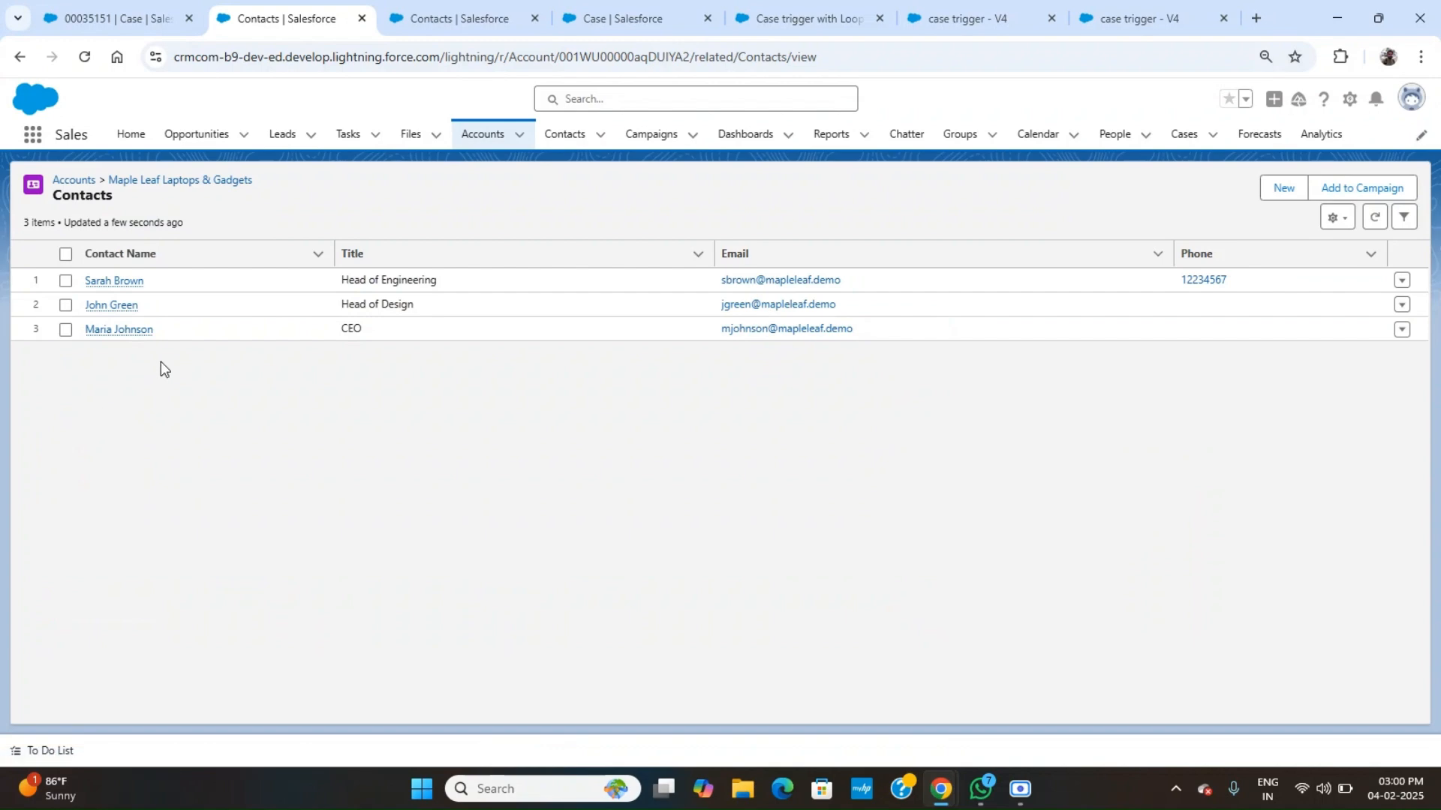
Return to the Hard Drive Replacement case, change its Status to Working and save the record.
{"action": "left_click", "coordinate": [133, 6]}
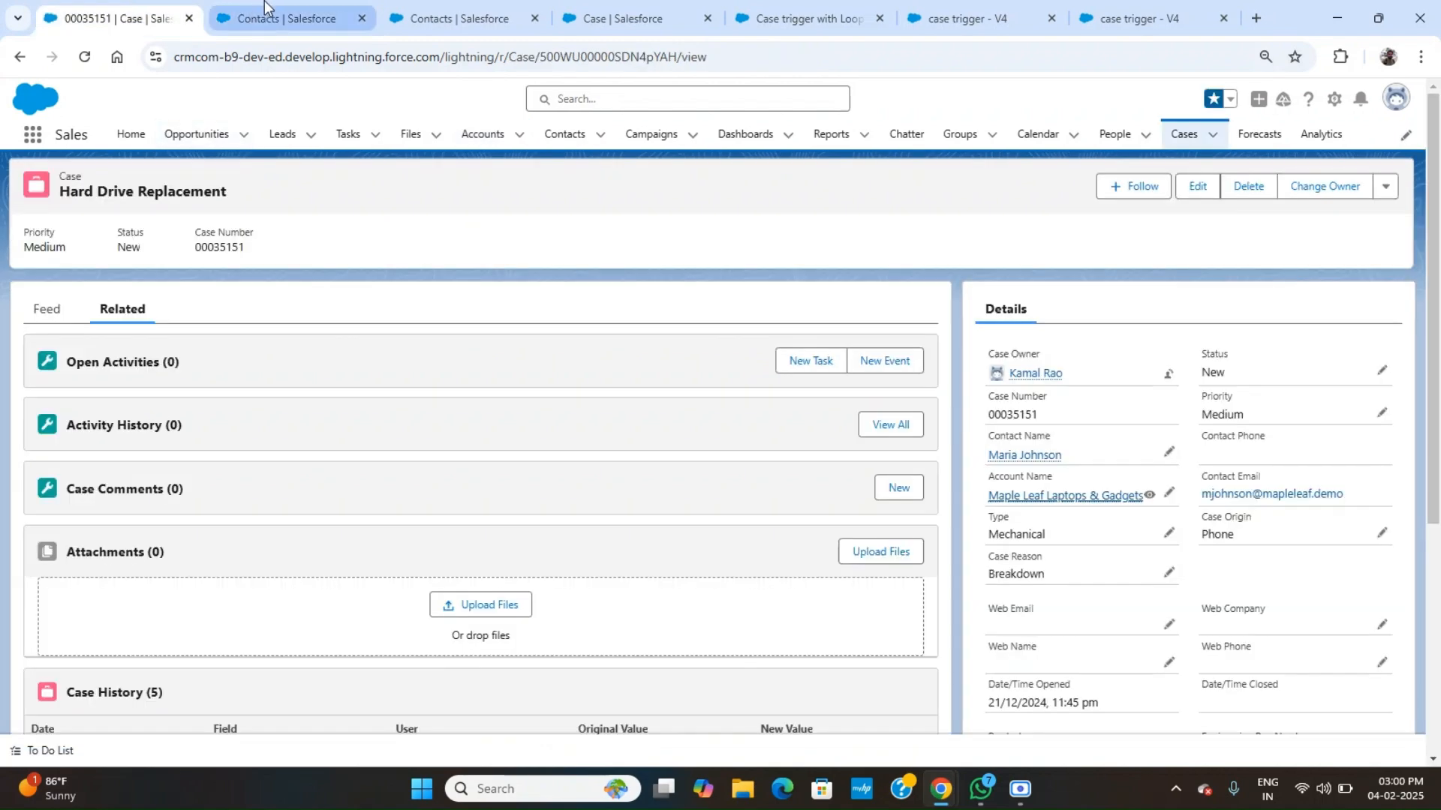
{"action": "left_click", "coordinate": [1387, 376]}
{"action": "left_click", "coordinate": [1342, 414]}
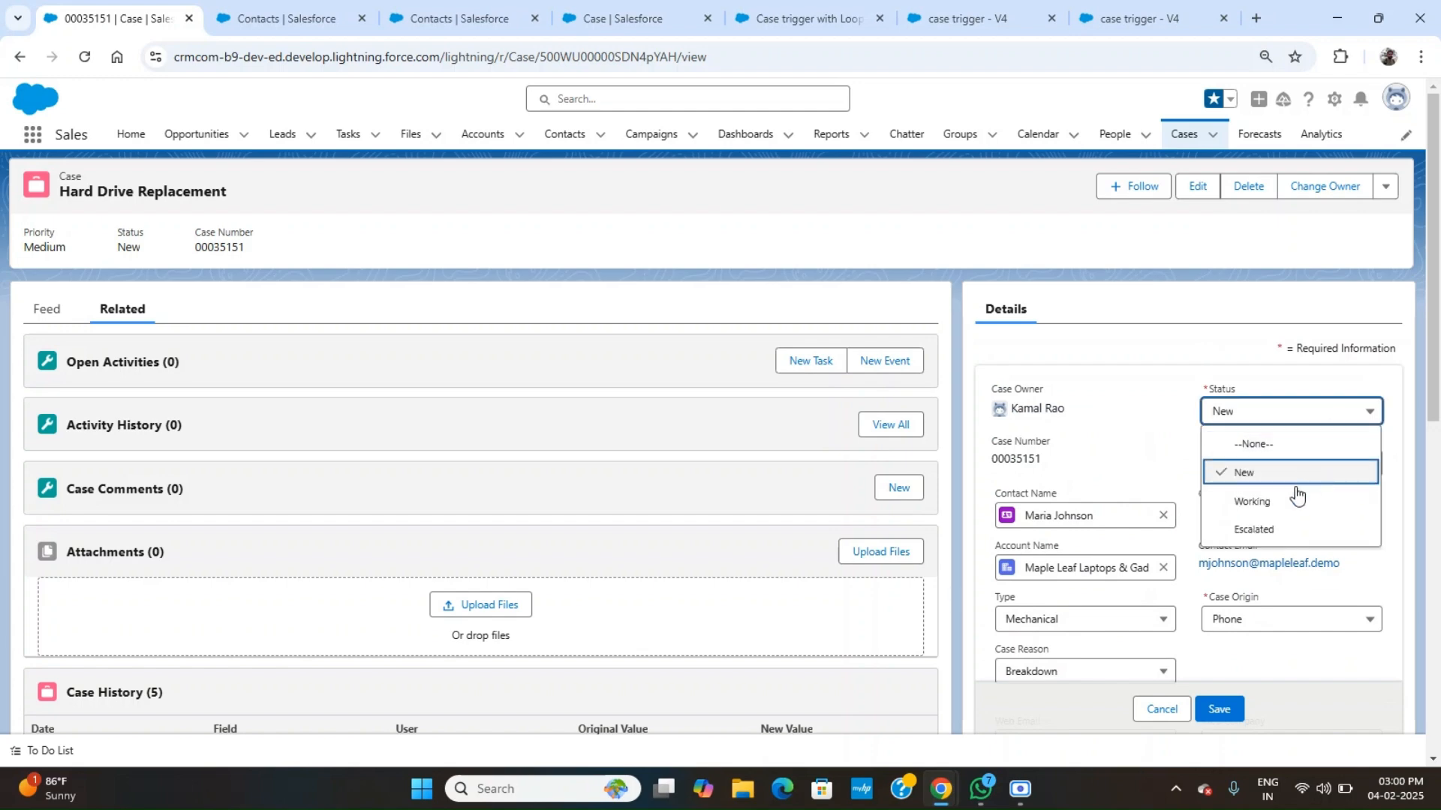
{"action": "left_click", "coordinate": [1279, 504]}
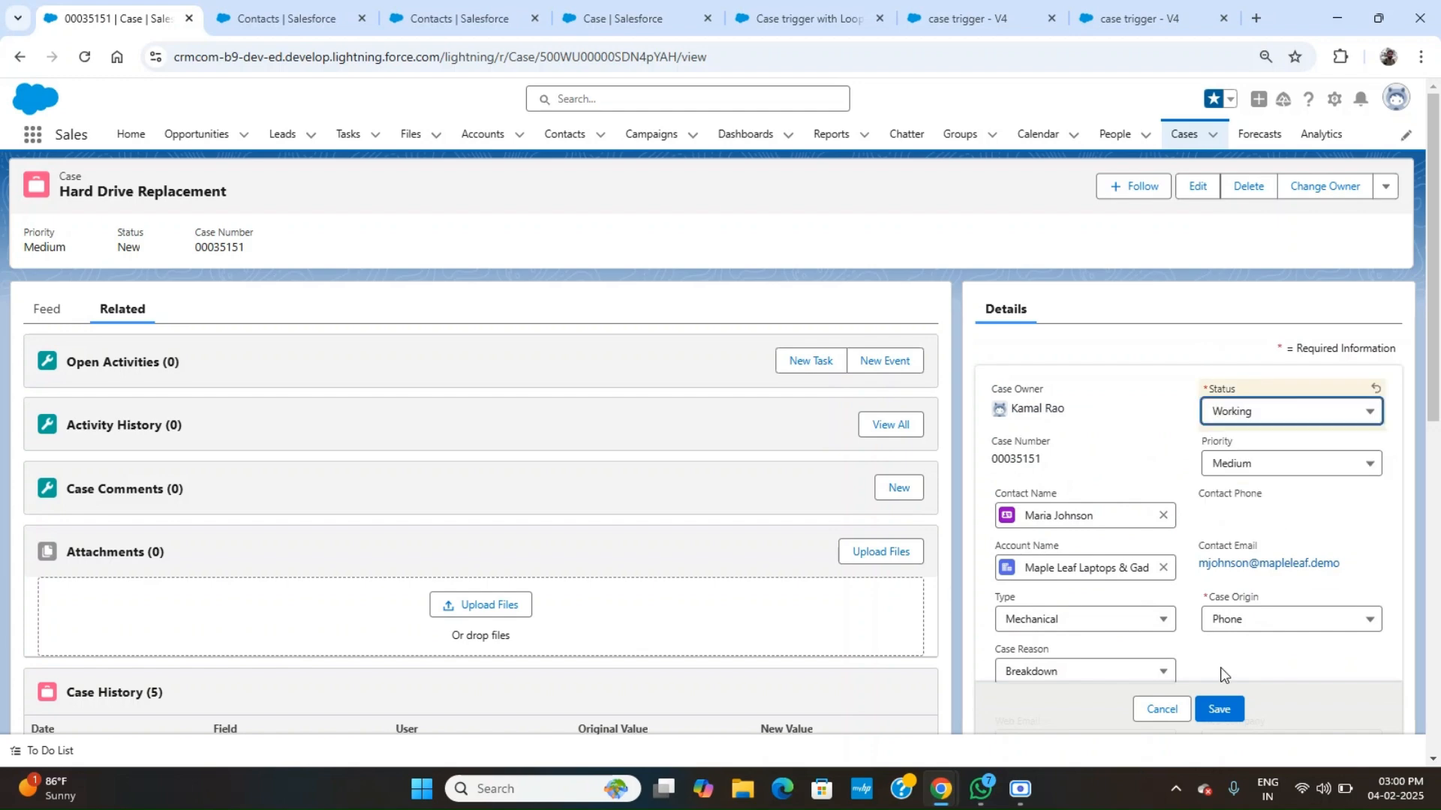
{"action": "left_click", "coordinate": [1216, 710]}
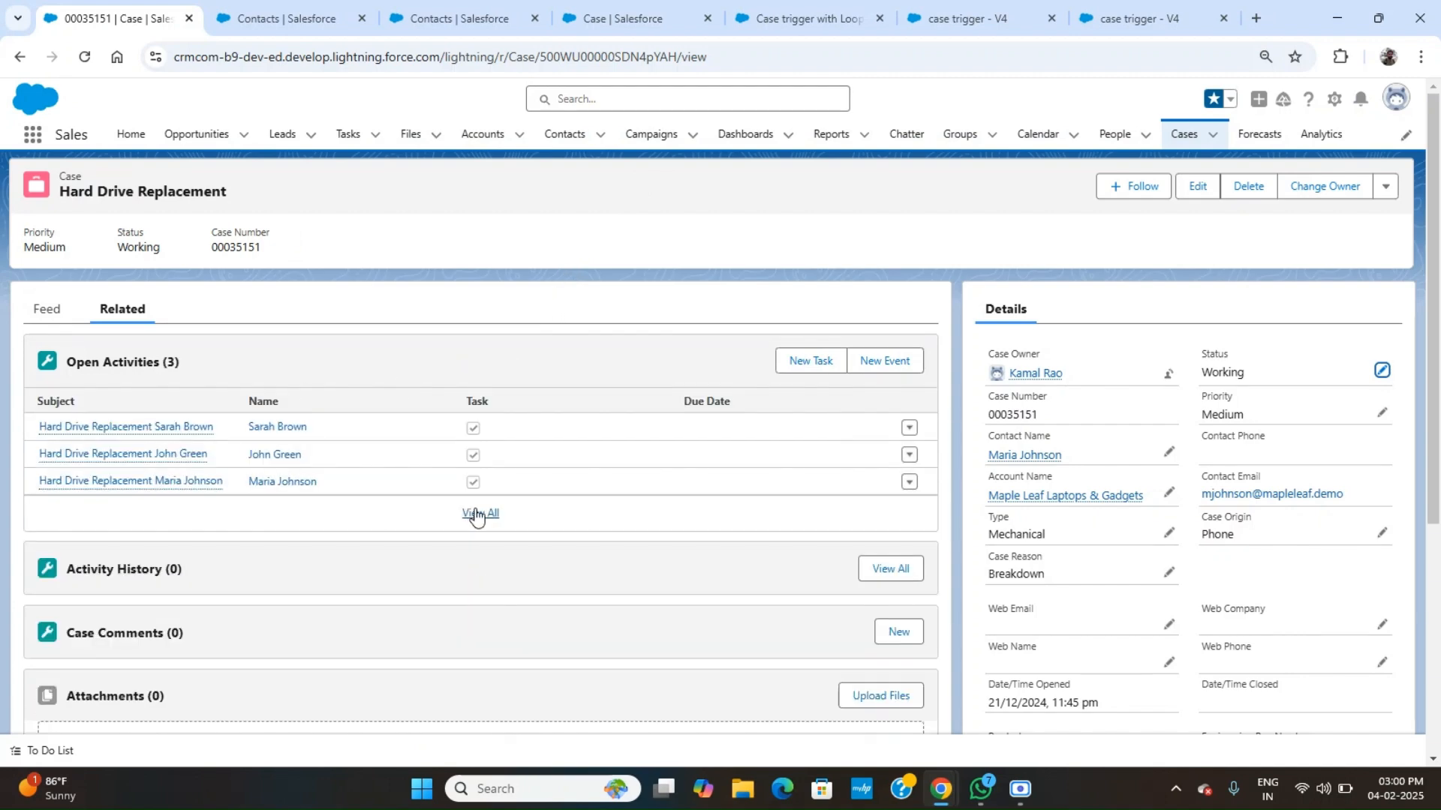
View all of the case's open activities, inspect the first task's details, and return to the case's related records.
{"action": "left_click", "coordinate": [476, 514]}
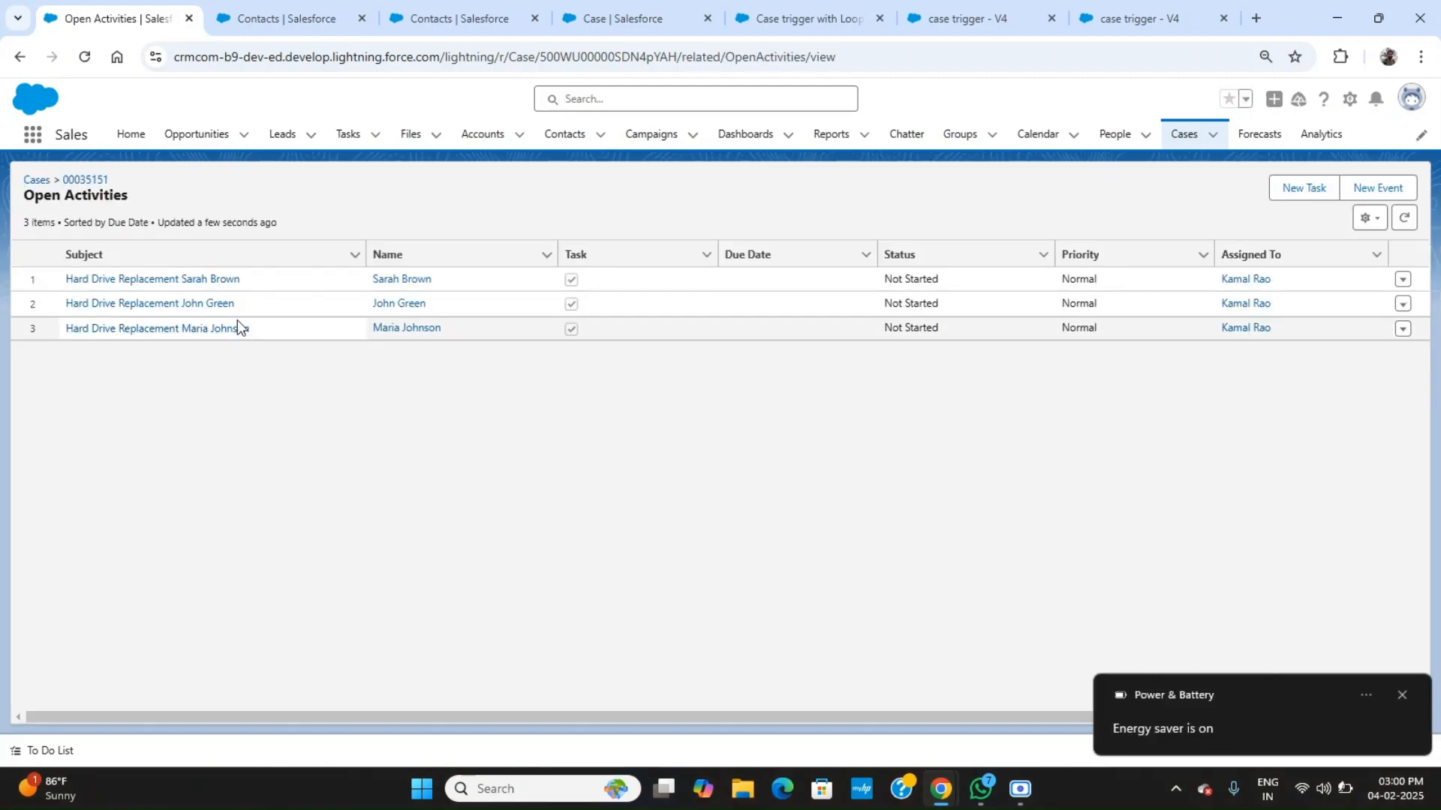
{"action": "left_click", "coordinate": [1402, 695]}
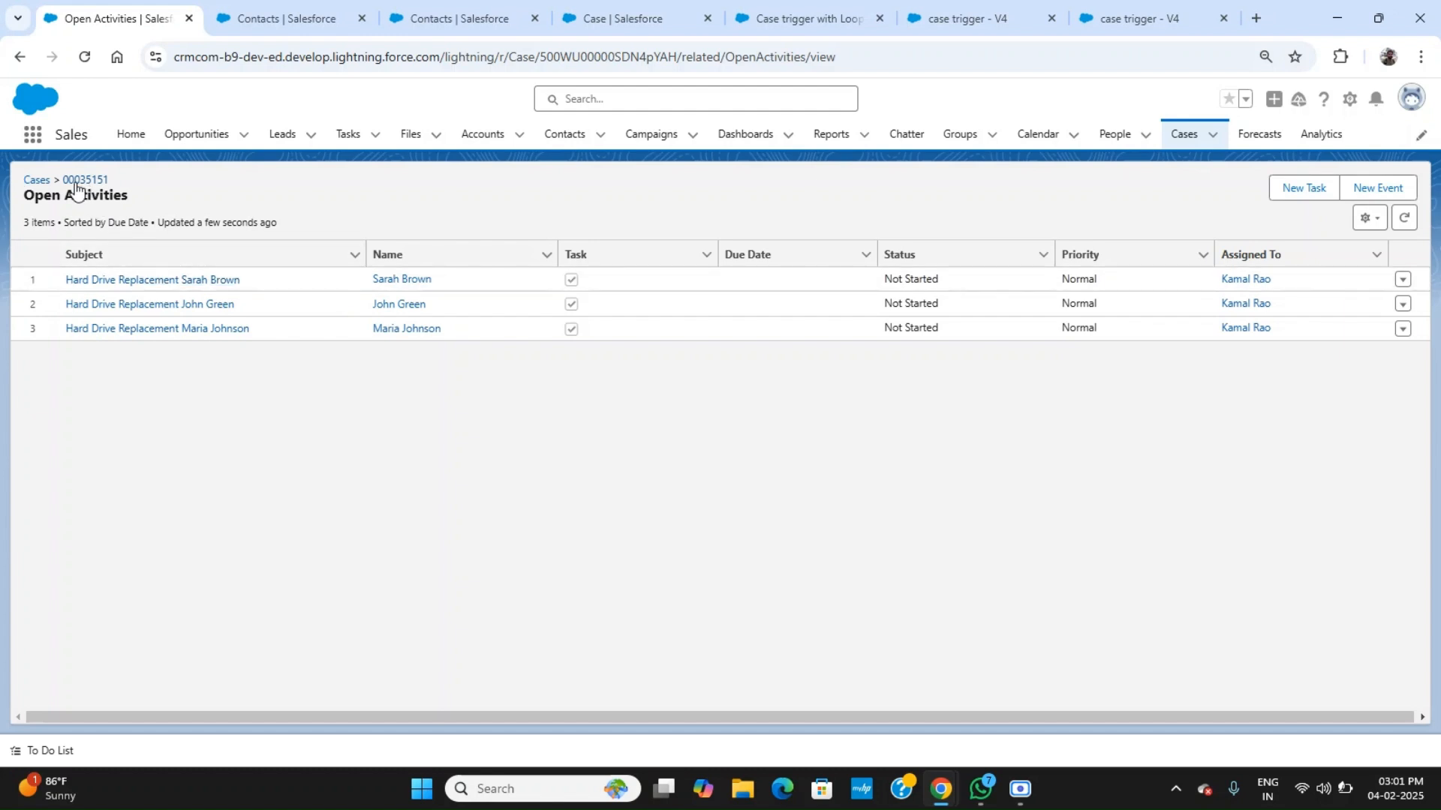
{"action": "left_click", "coordinate": [137, 281]}
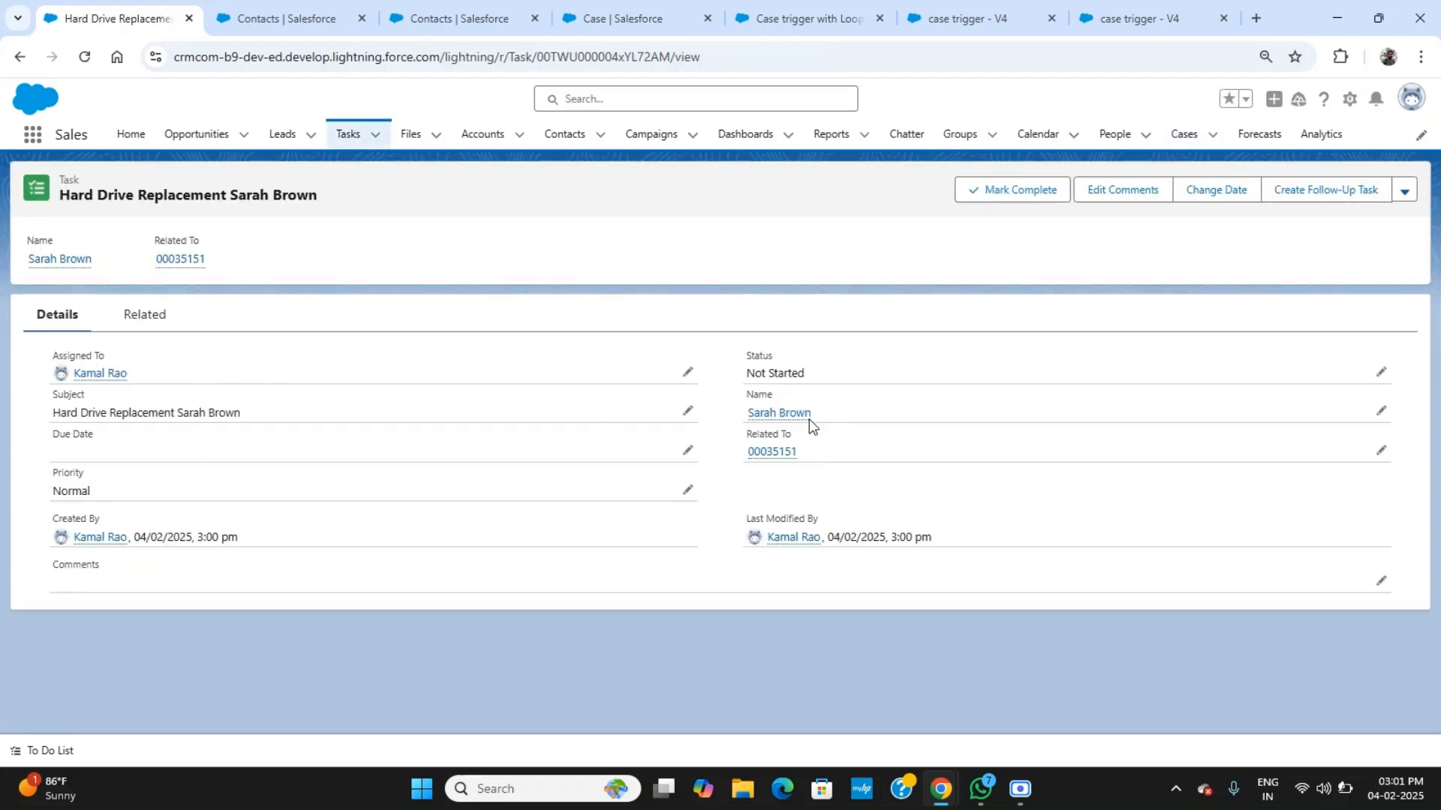
{"action": "mouse_move", "coordinate": [773, 415]}
{"action": "left_click", "coordinate": [161, 261]}
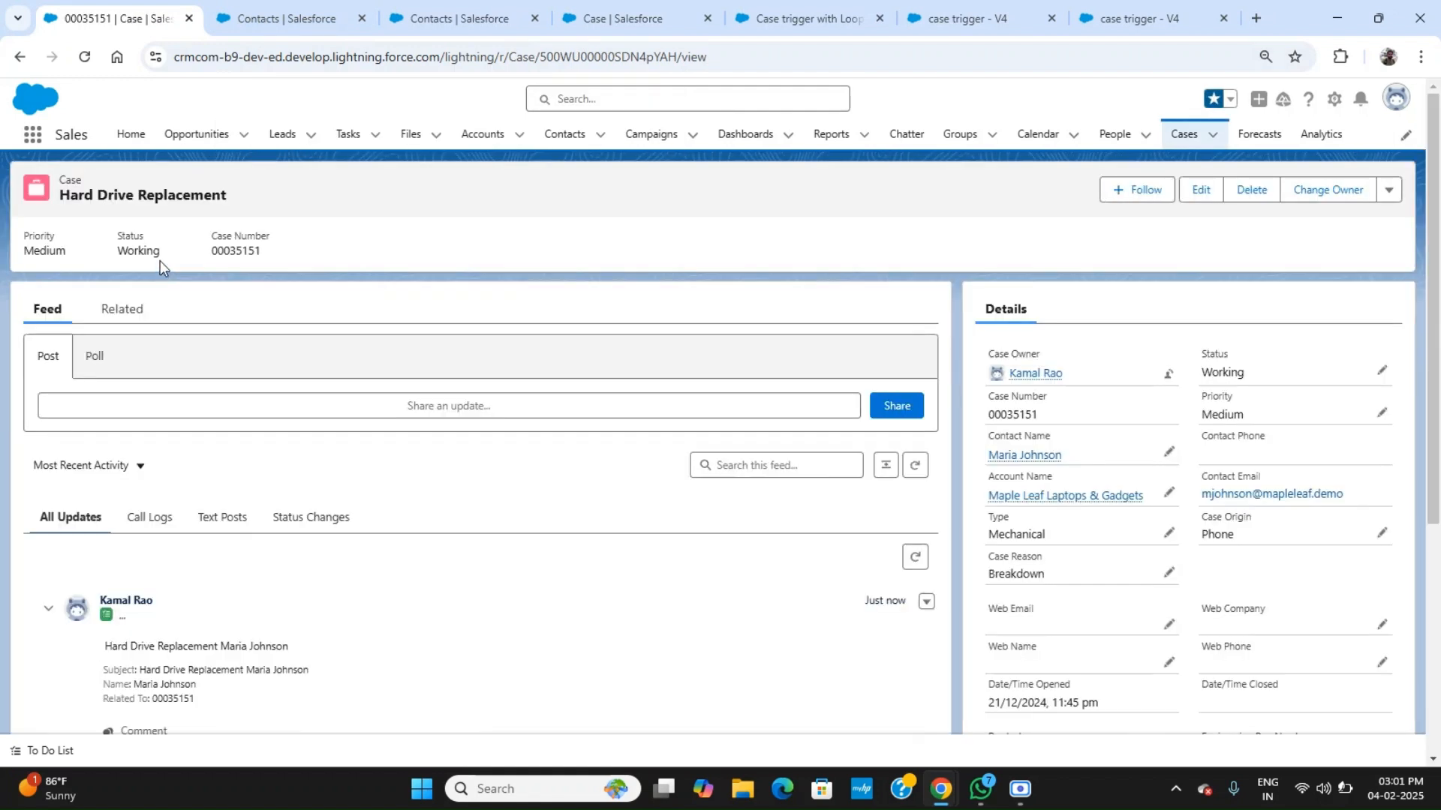
{"action": "left_click", "coordinate": [123, 308]}
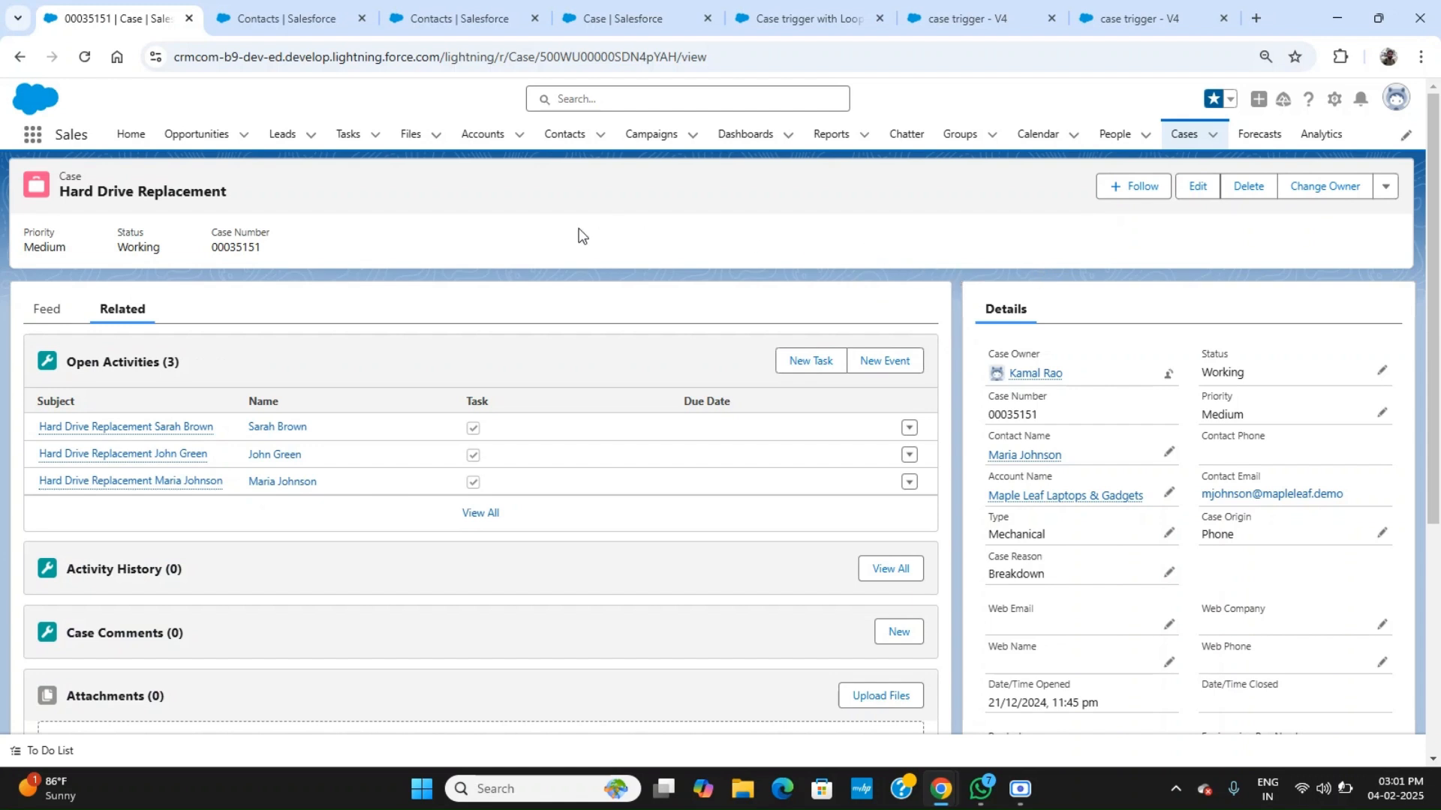
Look at the account's contacts list again and return to the flow "Case trigger with Loop".
{"action": "left_click", "coordinate": [249, 6]}
{"action": "left_click", "coordinate": [459, 11]}
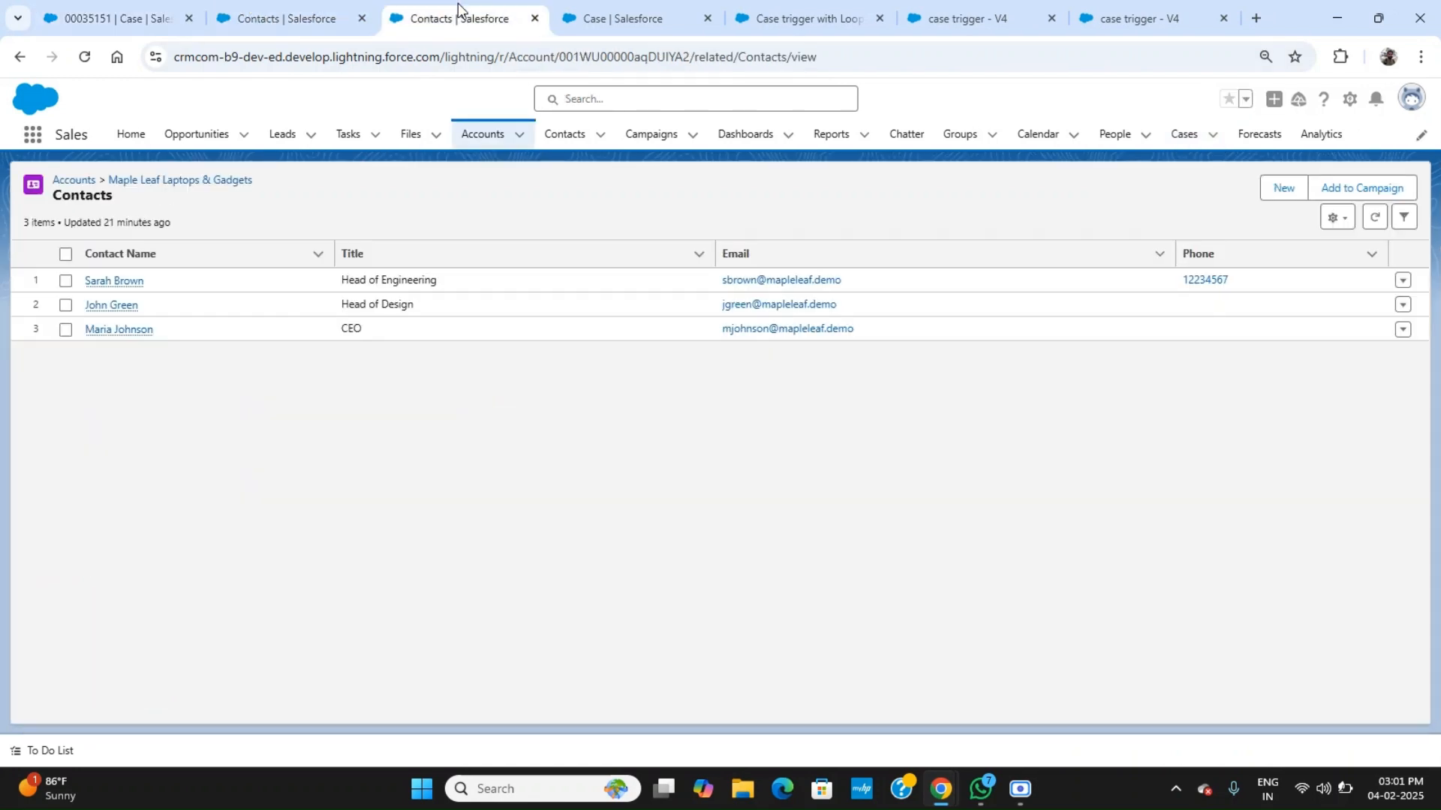
{"action": "left_click", "coordinate": [636, 9]}
{"action": "left_click", "coordinate": [795, 4]}
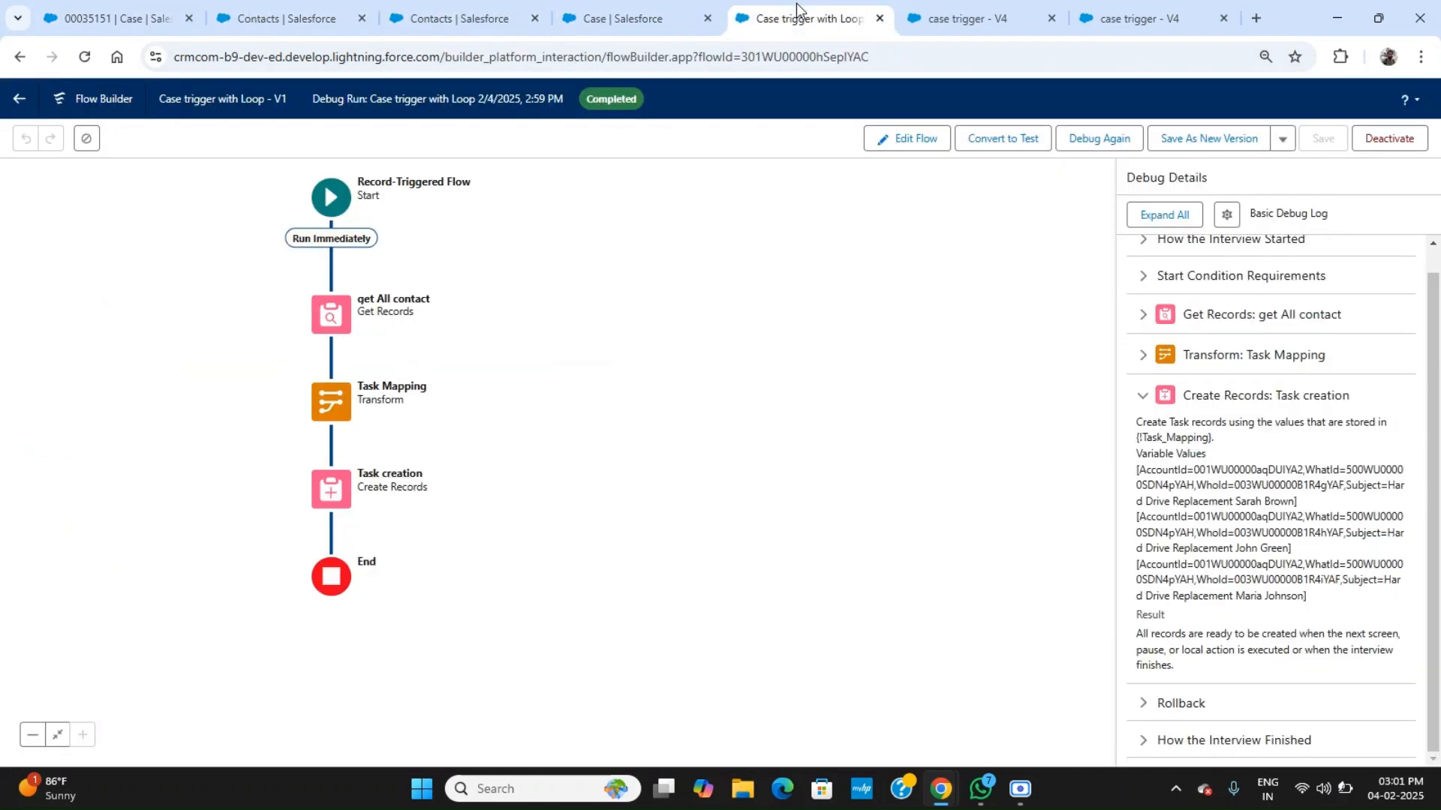